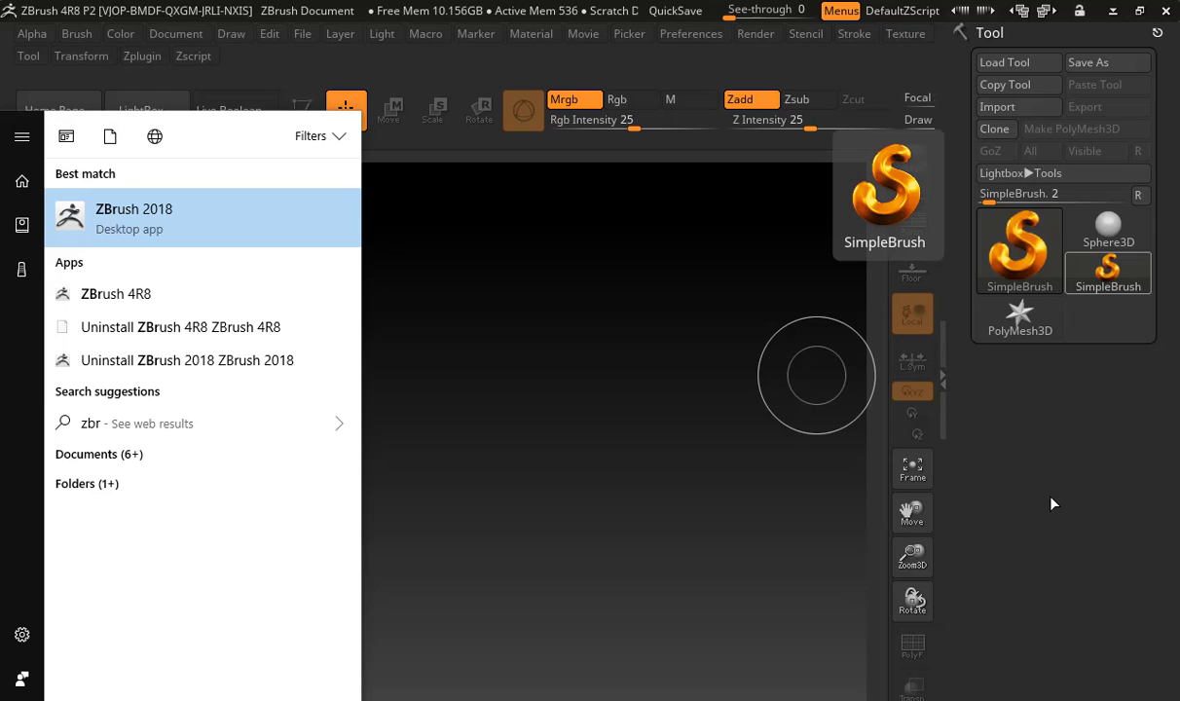
Browse the Project, Tool, Brush and Texture categories of LightBox and close it
{"action": "key", "text": "Return"}
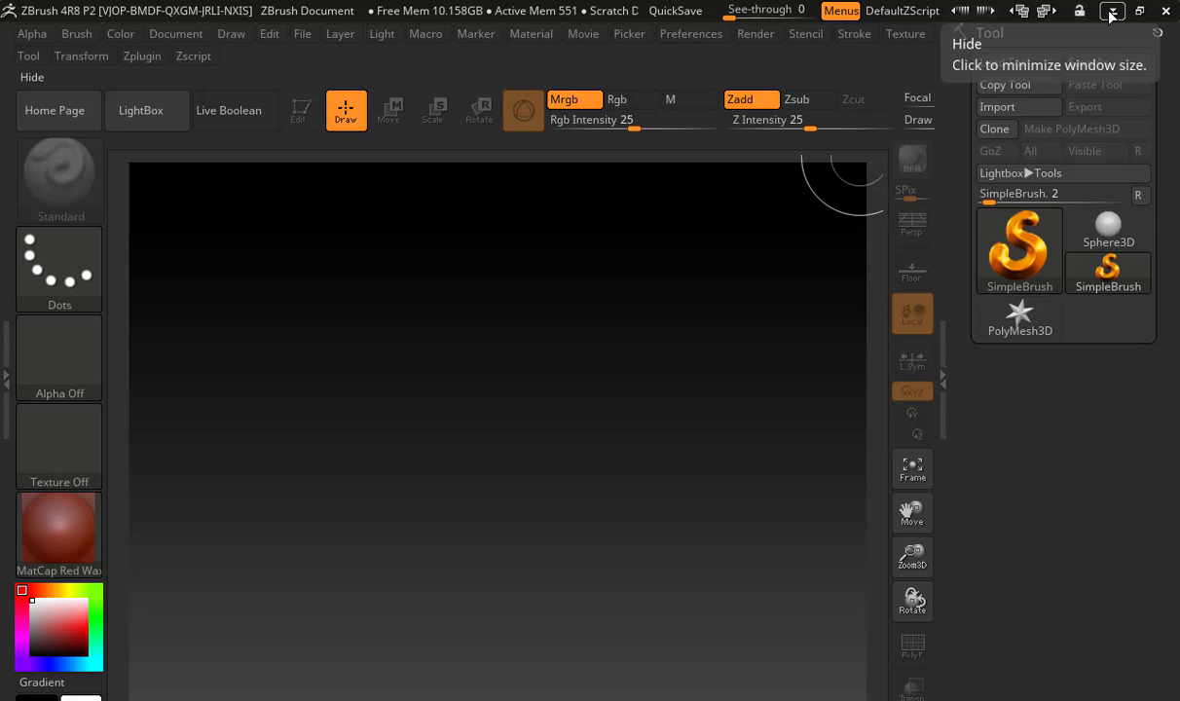
{"action": "left_click", "coordinate": [142, 110]}
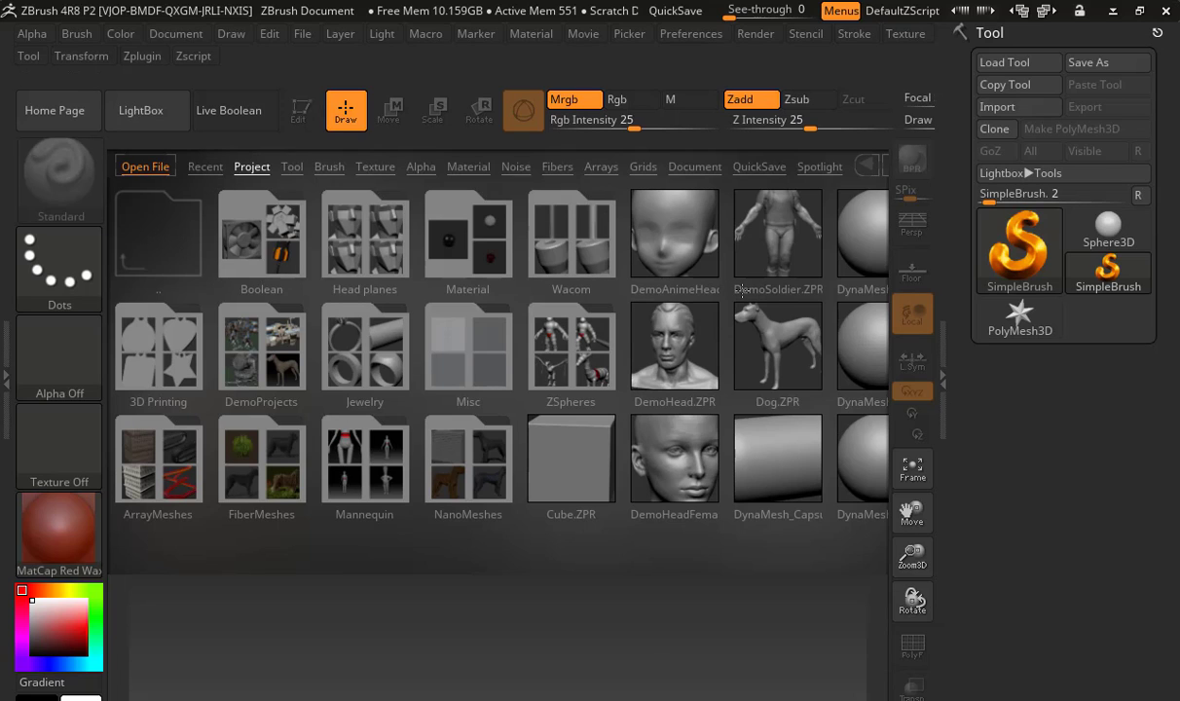
{"action": "left_click", "coordinate": [296, 167]}
{"action": "left_click", "coordinate": [329, 166]}
{"action": "left_click", "coordinate": [372, 166]}
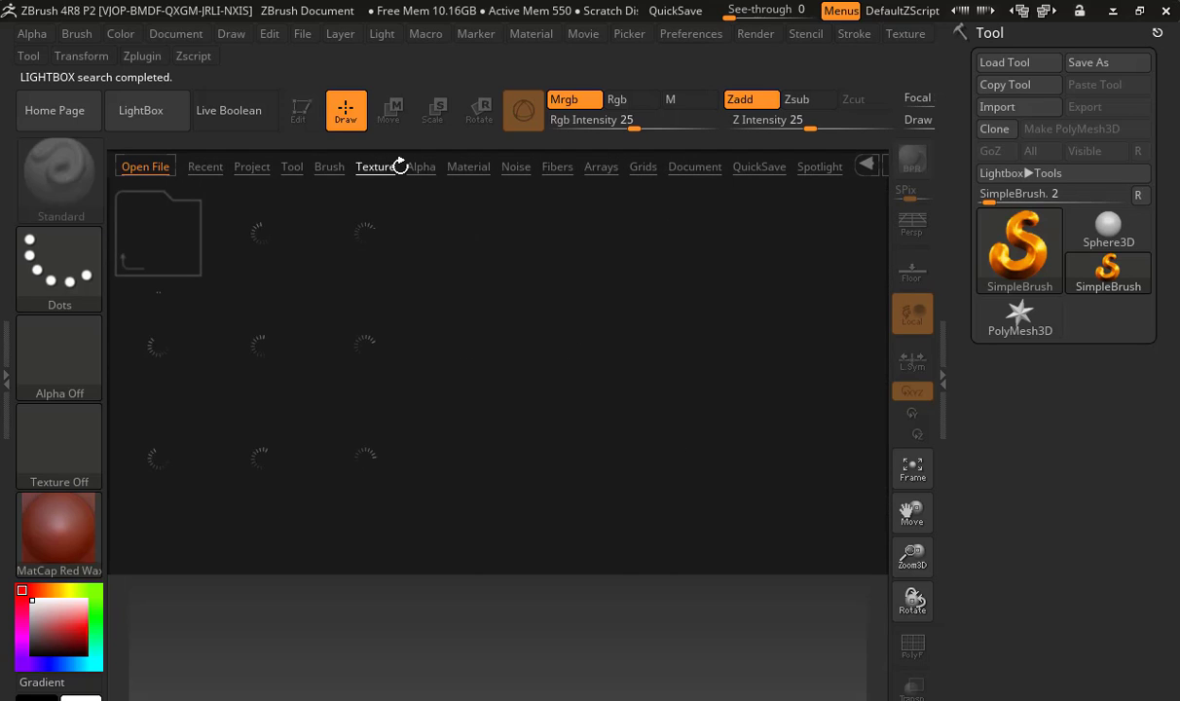
{"action": "left_click", "coordinate": [153, 119]}
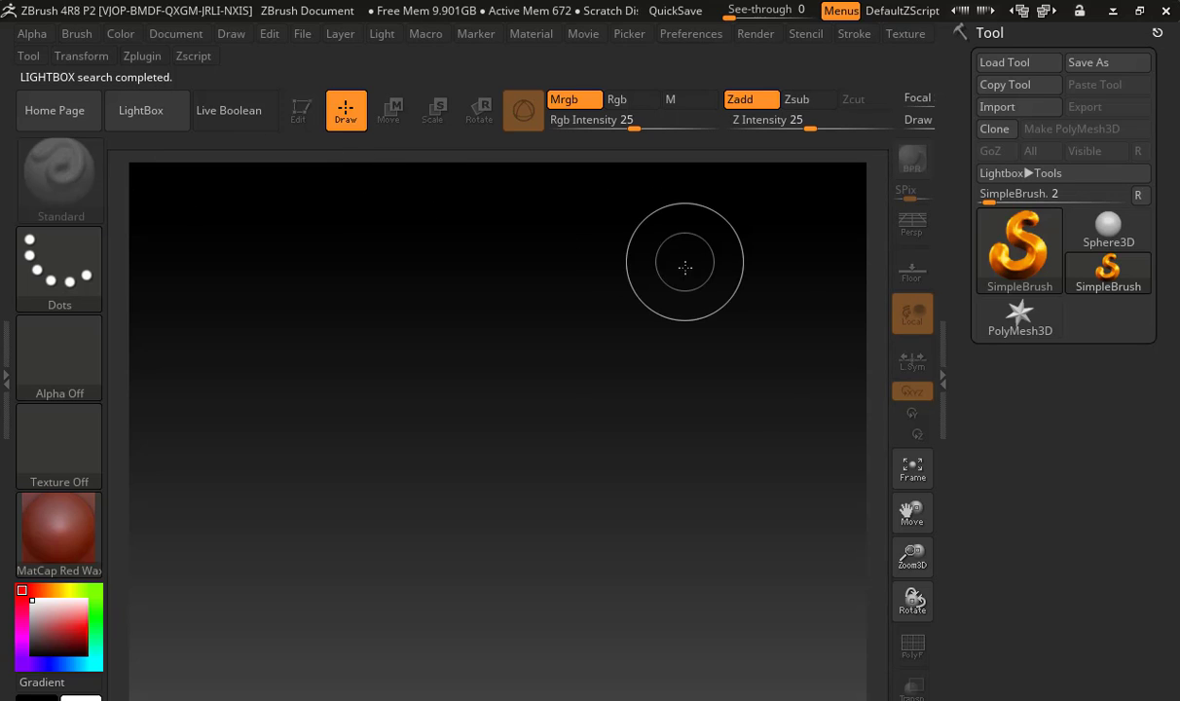
Paint freehand strokes with the SimpleBrush across the middle of the empty canvas
{"action": "mouse_move", "coordinate": [487, 300]}
{"action": "left_mouse_down"}
{"action": "mouse_move", "coordinate": [511, 365]}
{"action": "mouse_move", "coordinate": [540, 331]}
{"action": "mouse_move", "coordinate": [565, 361]}
{"action": "mouse_move", "coordinate": [545, 389]}
{"action": "left_mouse_up"}
{"action": "left_click_drag", "start_coordinate": [615, 379], "coordinate": [605, 372]}
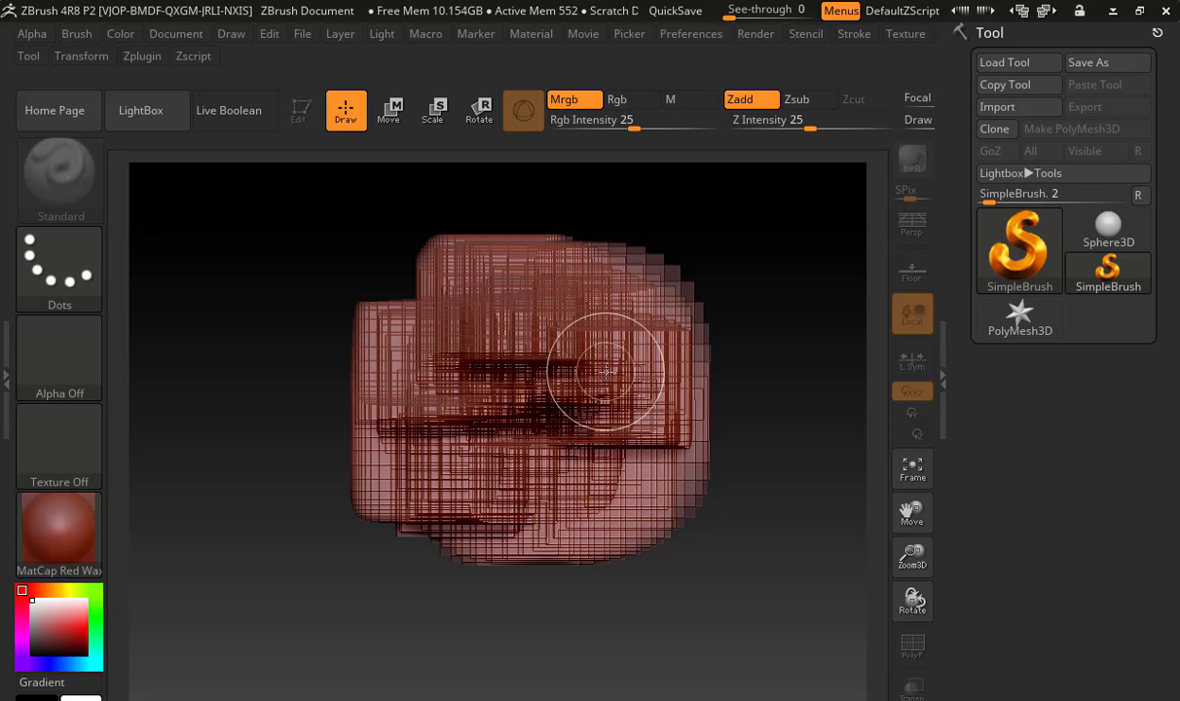
{"action": "mouse_move", "coordinate": [600, 329]}
{"action": "left_mouse_down"}
{"action": "mouse_move", "coordinate": [477, 355]}
{"action": "mouse_move", "coordinate": [409, 418]}
{"action": "mouse_move", "coordinate": [530, 438]}
{"action": "mouse_move", "coordinate": [643, 372]}
{"action": "mouse_move", "coordinate": [484, 362]}
{"action": "mouse_move", "coordinate": [528, 384]}
{"action": "mouse_move", "coordinate": [467, 372]}
{"action": "mouse_move", "coordinate": [525, 394]}
{"action": "mouse_move", "coordinate": [527, 348]}
{"action": "mouse_move", "coordinate": [469, 364]}
{"action": "mouse_move", "coordinate": [535, 406]}
{"action": "left_mouse_up"}
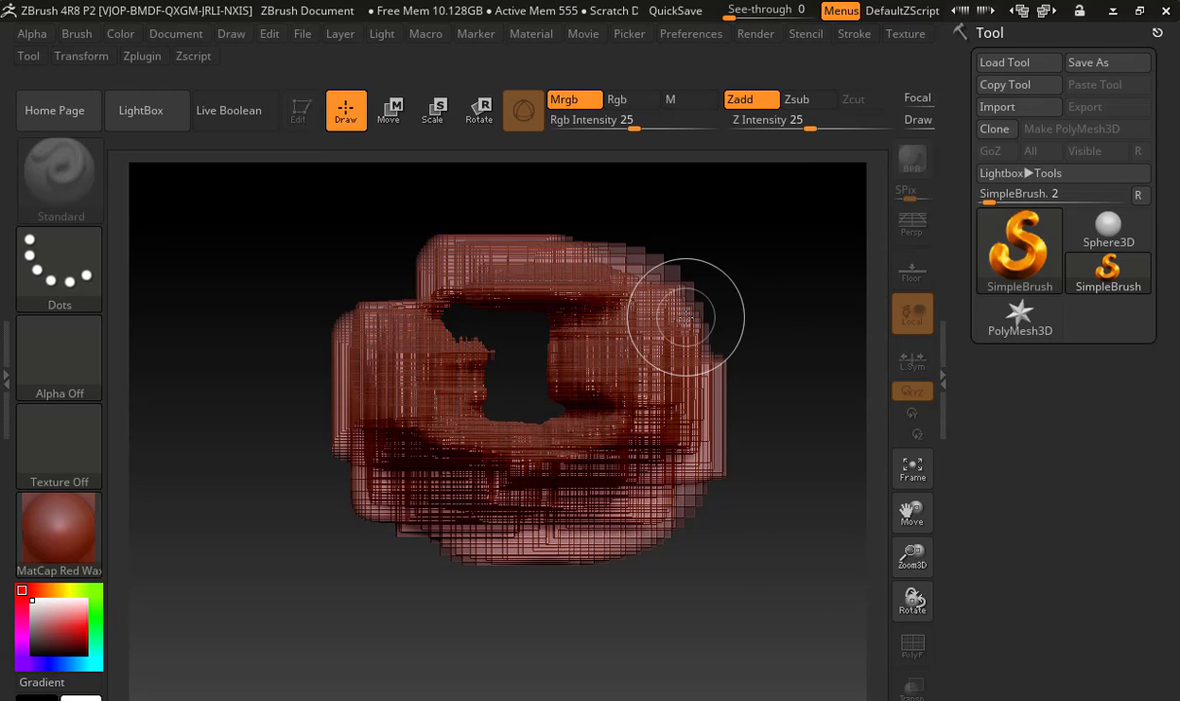
Draw a cluster of overlapping Sphere3D shapes over the painted strokes on the canvas
{"action": "mouse_move", "coordinate": [1092, 227]}
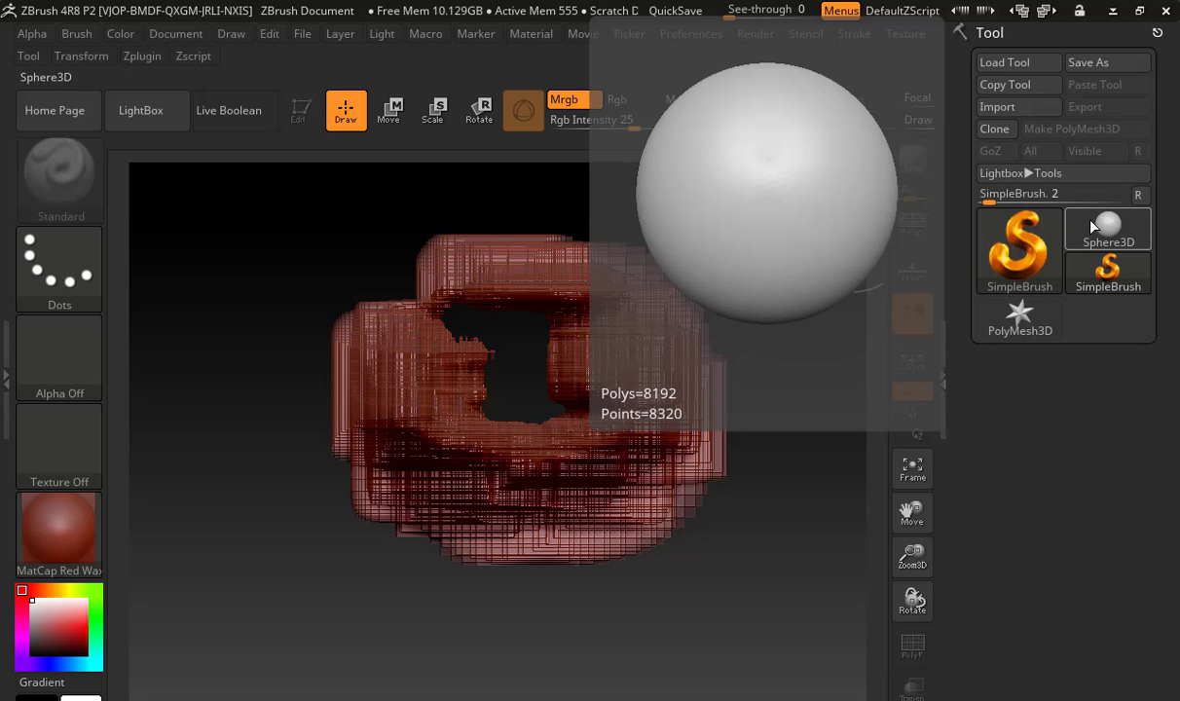
{"action": "left_click", "coordinate": [1090, 226]}
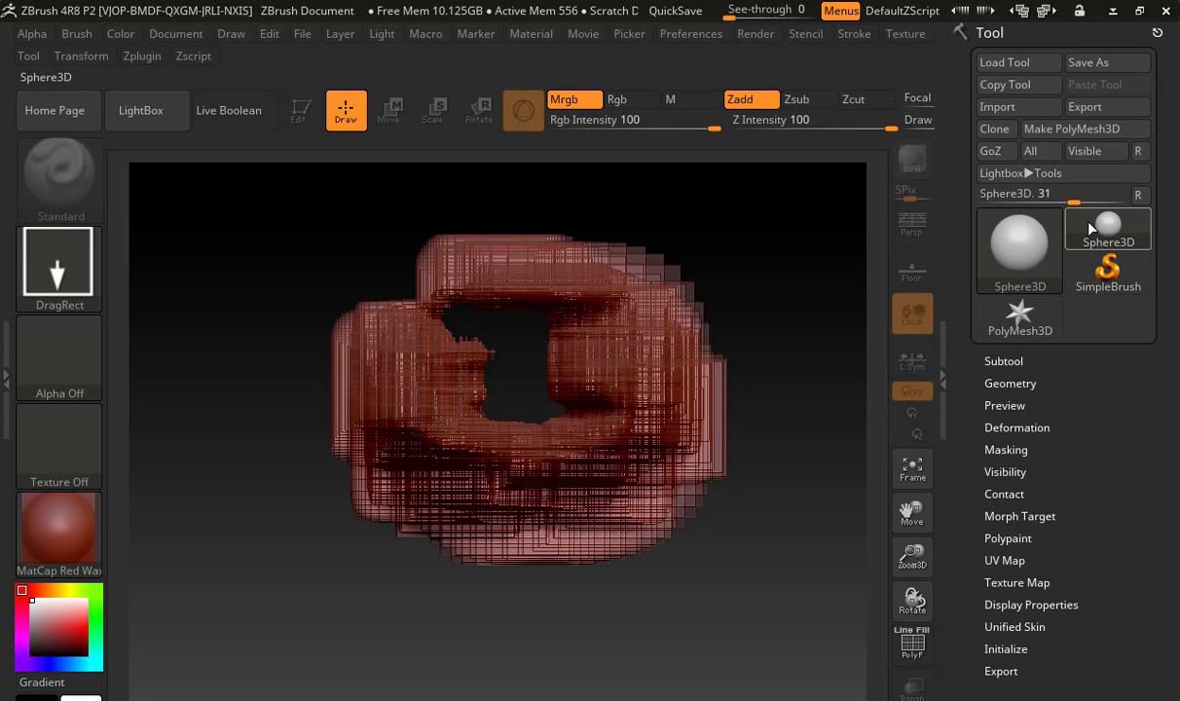
{"action": "left_click_drag", "start_coordinate": [533, 372], "coordinate": [586, 421]}
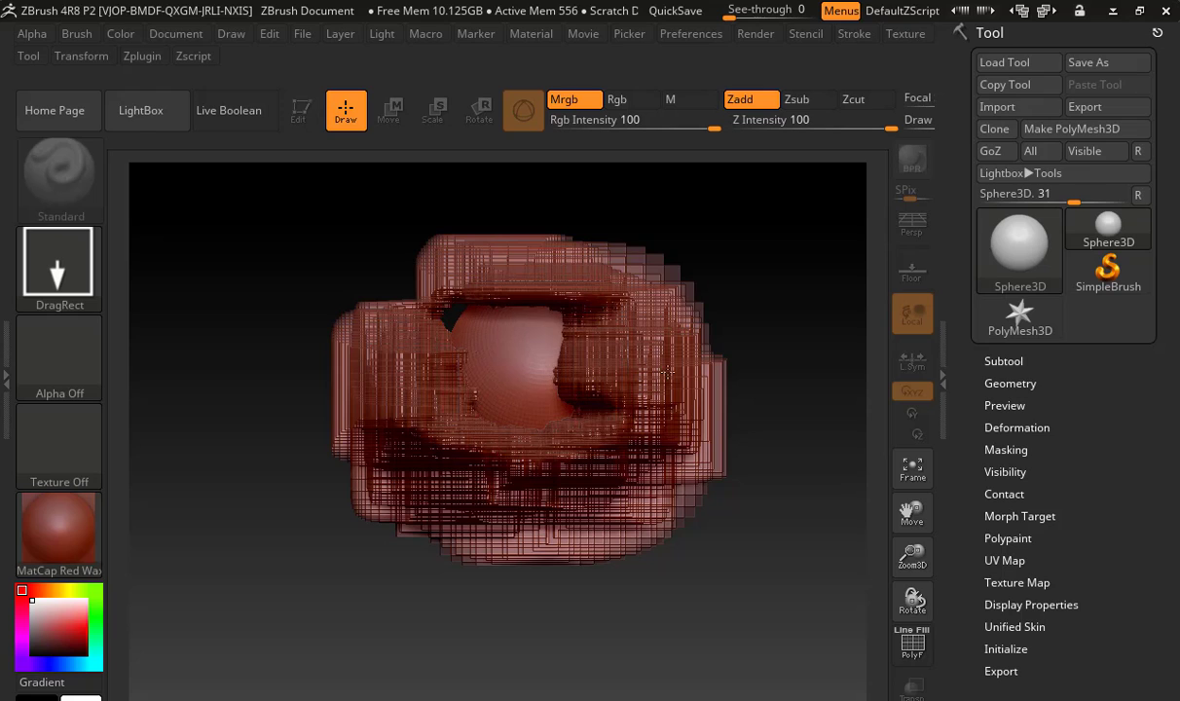
{"action": "left_click_drag", "start_coordinate": [645, 277], "coordinate": [689, 321]}
{"action": "left_click_drag", "start_coordinate": [421, 316], "coordinate": [482, 372]}
{"action": "left_click_drag", "start_coordinate": [513, 468], "coordinate": [593, 510]}
{"action": "left_click_drag", "start_coordinate": [562, 335], "coordinate": [650, 388]}
{"action": "left_click_drag", "start_coordinate": [509, 310], "coordinate": [591, 366]}
{"action": "left_click_drag", "start_coordinate": [649, 297], "coordinate": [697, 340]}
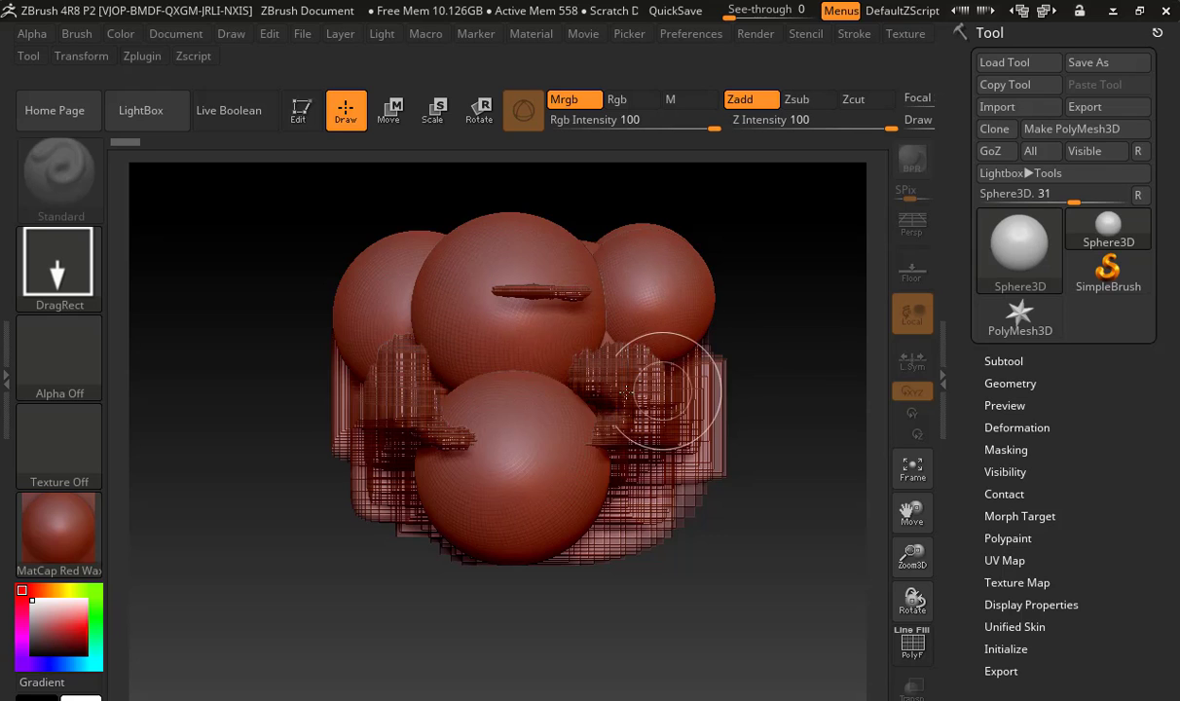
{"action": "left_click_drag", "start_coordinate": [610, 392], "coordinate": [676, 449]}
{"action": "left_click_drag", "start_coordinate": [453, 401], "coordinate": [484, 469]}
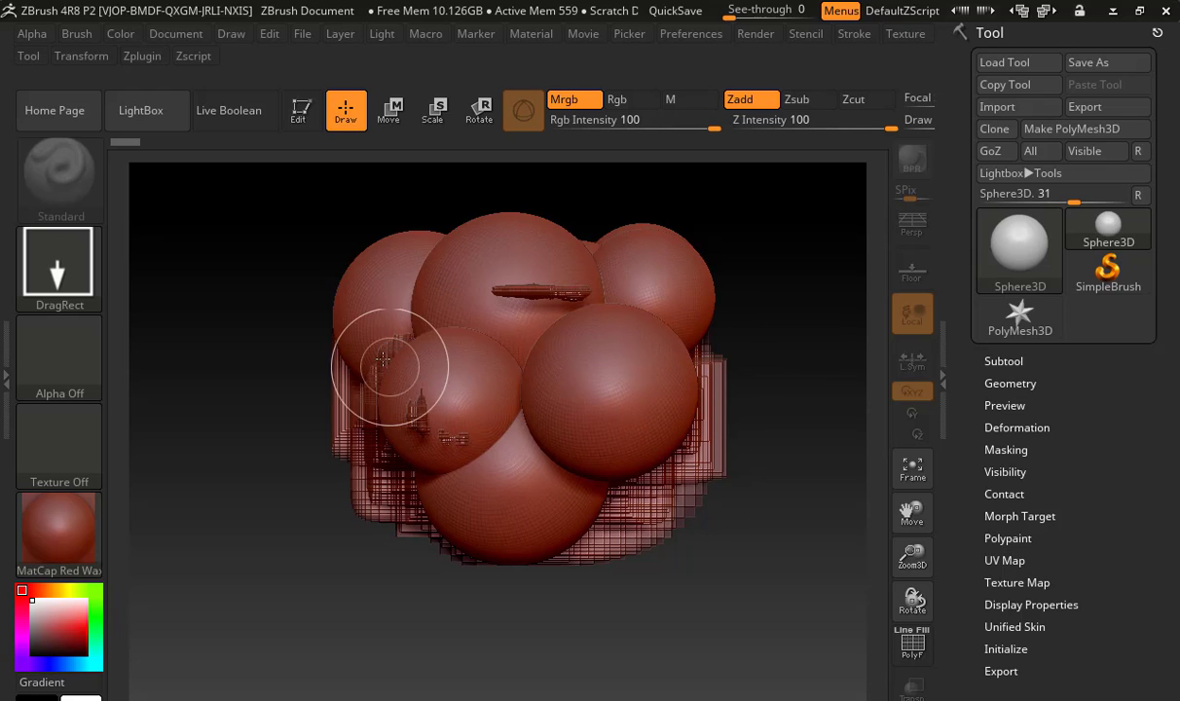
{"action": "mouse_move", "coordinate": [375, 316]}
{"action": "left_mouse_down"}
{"action": "mouse_move", "coordinate": [380, 367]}
{"action": "mouse_move", "coordinate": [419, 407]}
{"action": "left_mouse_up"}
{"action": "left_click_drag", "start_coordinate": [399, 460], "coordinate": [484, 536]}
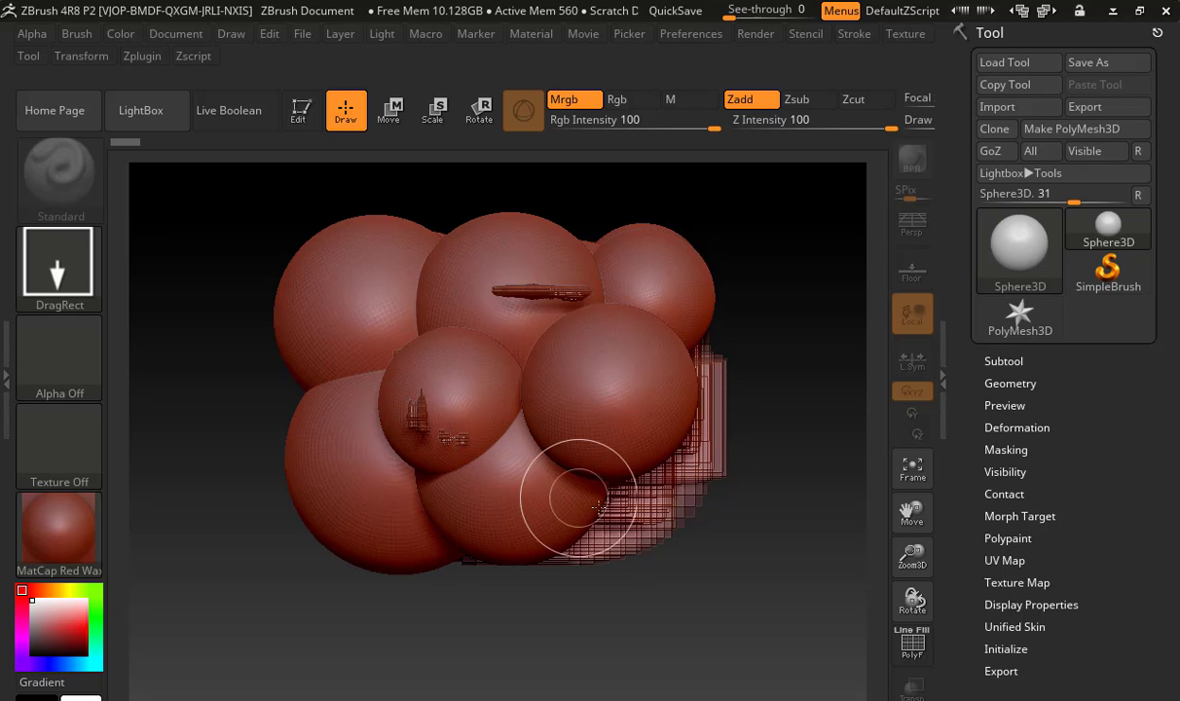
{"action": "left_click_drag", "start_coordinate": [582, 500], "coordinate": [692, 563]}
{"action": "left_click_drag", "start_coordinate": [671, 394], "coordinate": [771, 472]}
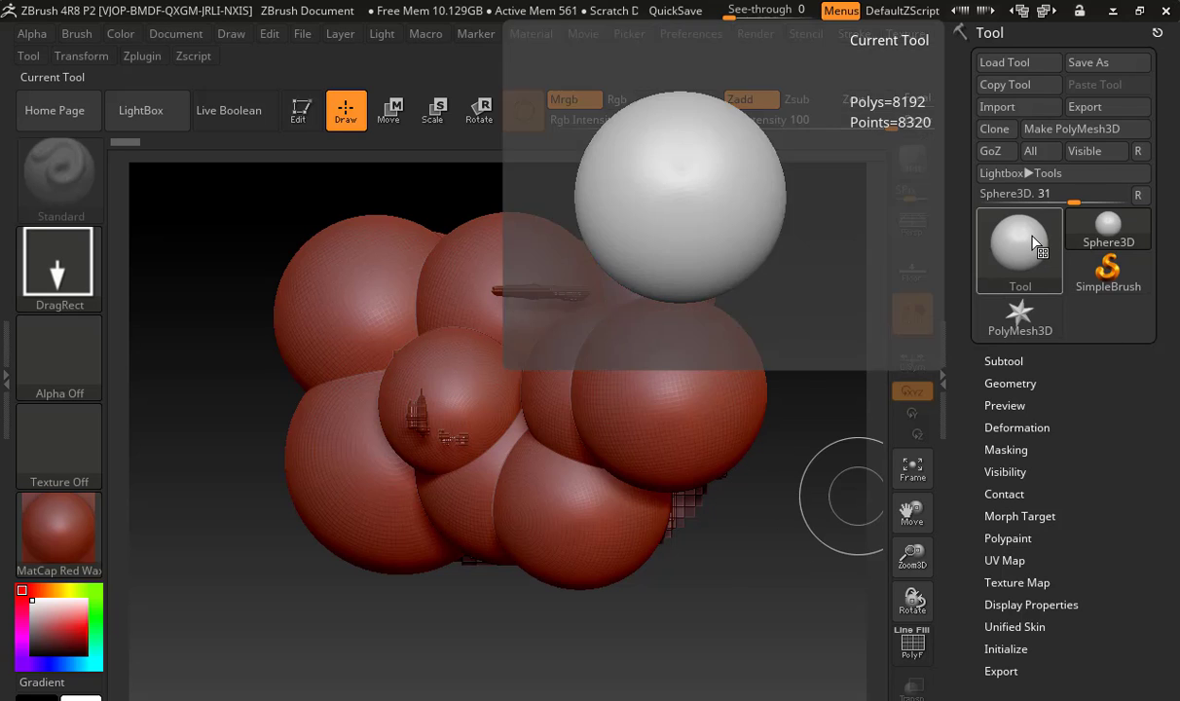
Place several Cone3D shapes over the cluster of spheres and rotate the last cone in Edit mode
{"action": "left_click", "coordinate": [1032, 243]}
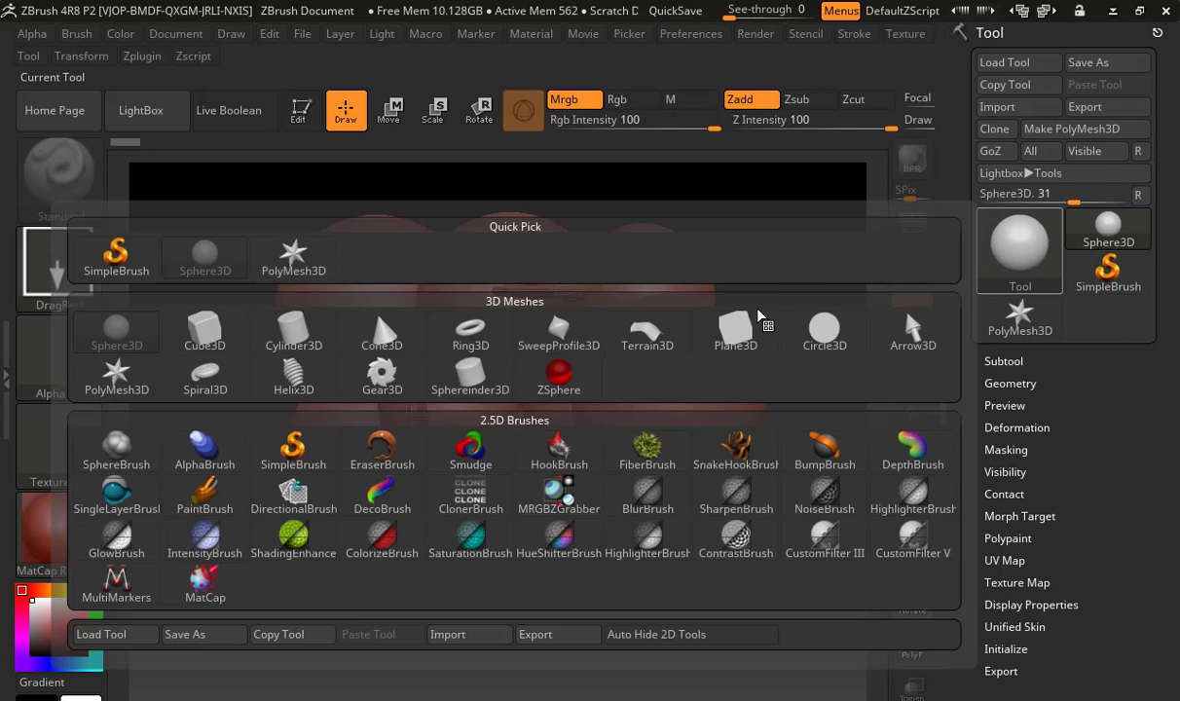
{"action": "left_click", "coordinate": [390, 334]}
{"action": "left_click_drag", "start_coordinate": [628, 429], "coordinate": [672, 485]}
{"action": "left_click_drag", "start_coordinate": [592, 524], "coordinate": [654, 605]}
{"action": "left_click_drag", "start_coordinate": [407, 478], "coordinate": [333, 446]}
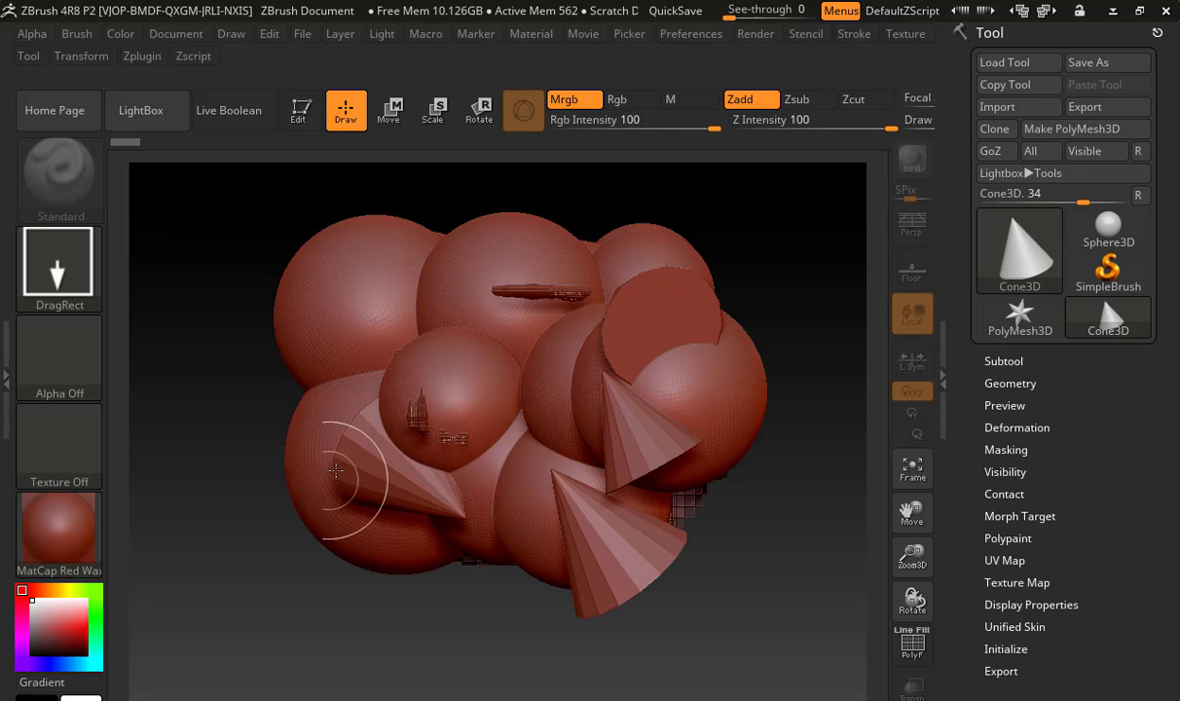
{"action": "left_click_drag", "start_coordinate": [309, 394], "coordinate": [287, 440]}
{"action": "mouse_move", "coordinate": [338, 283]}
{"action": "left_mouse_down"}
{"action": "mouse_move", "coordinate": [266, 283]}
{"action": "mouse_move", "coordinate": [314, 247]}
{"action": "mouse_move", "coordinate": [333, 260]}
{"action": "left_mouse_up"}
{"action": "mouse_move", "coordinate": [467, 234]}
{"action": "left_mouse_down"}
{"action": "mouse_move", "coordinate": [570, 222]}
{"action": "mouse_move", "coordinate": [537, 245]}
{"action": "left_mouse_up"}
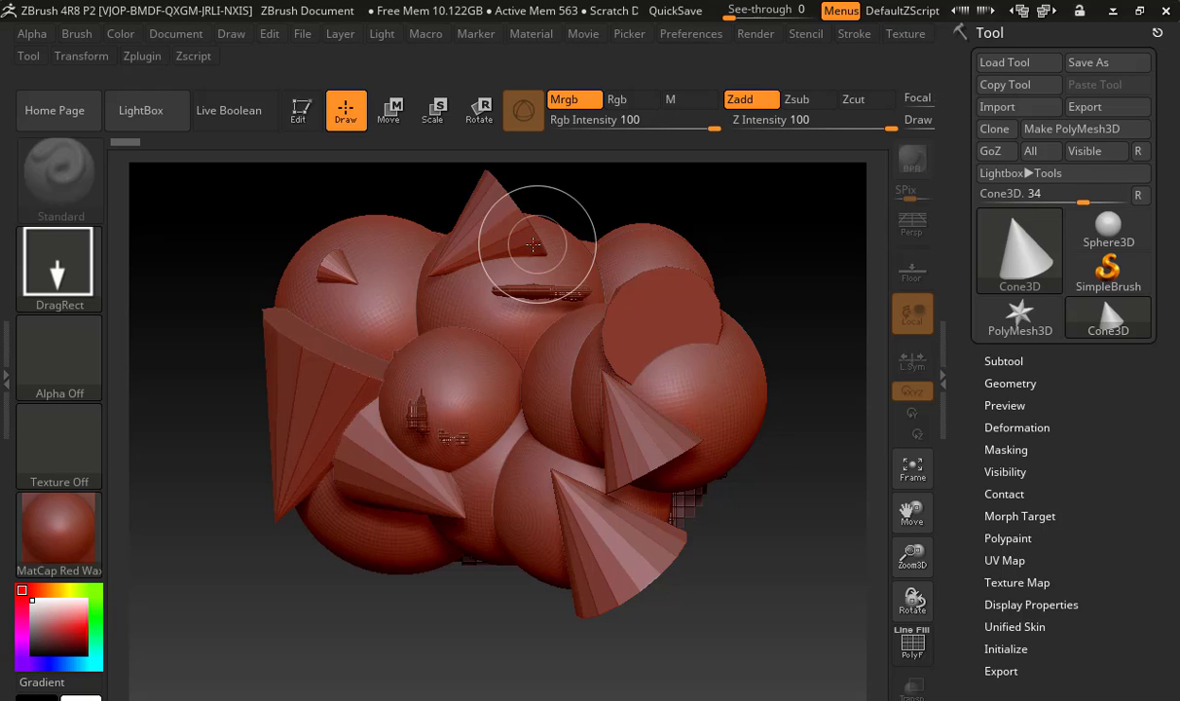
{"action": "left_click", "coordinate": [298, 110]}
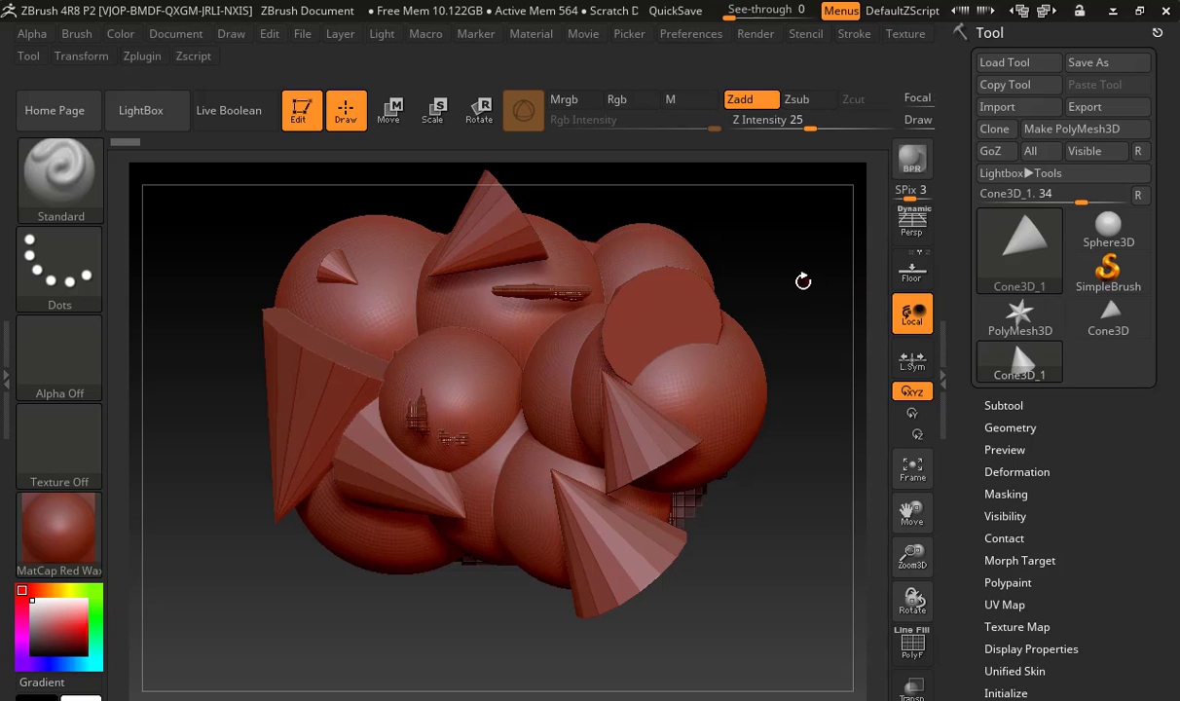
{"action": "left_click_drag", "start_coordinate": [795, 282], "coordinate": [509, 168]}
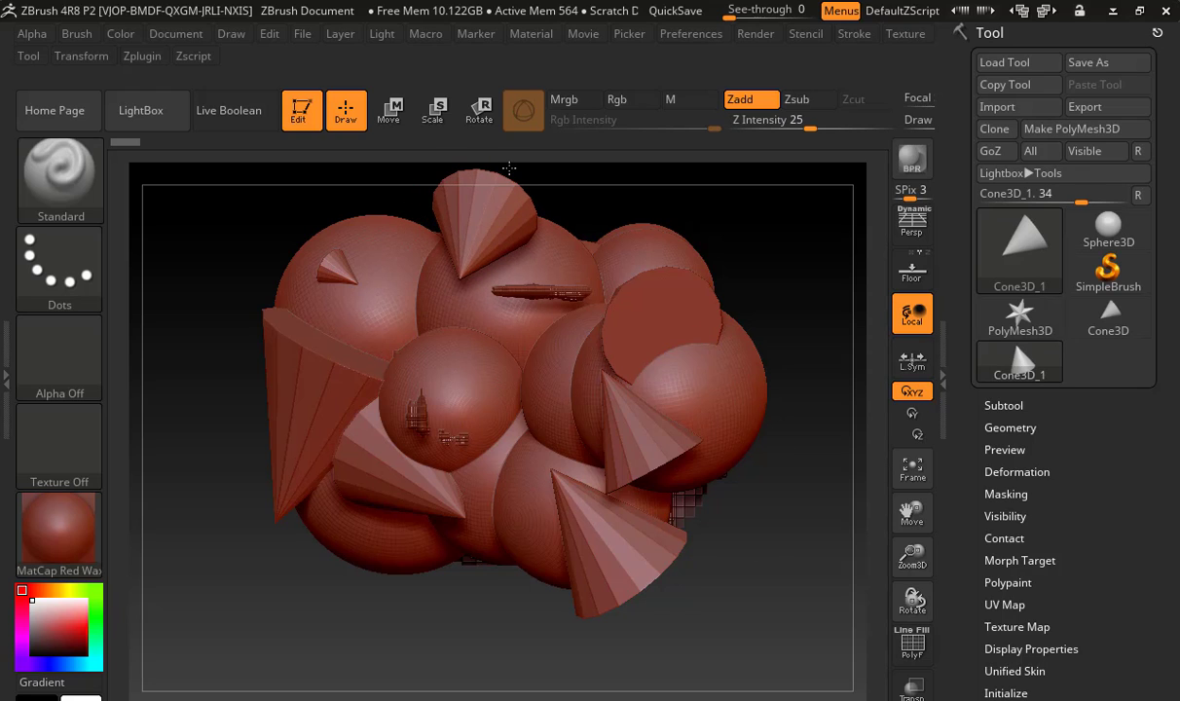
Replace the cluttered canvas with a new document
{"action": "left_click", "coordinate": [164, 35]}
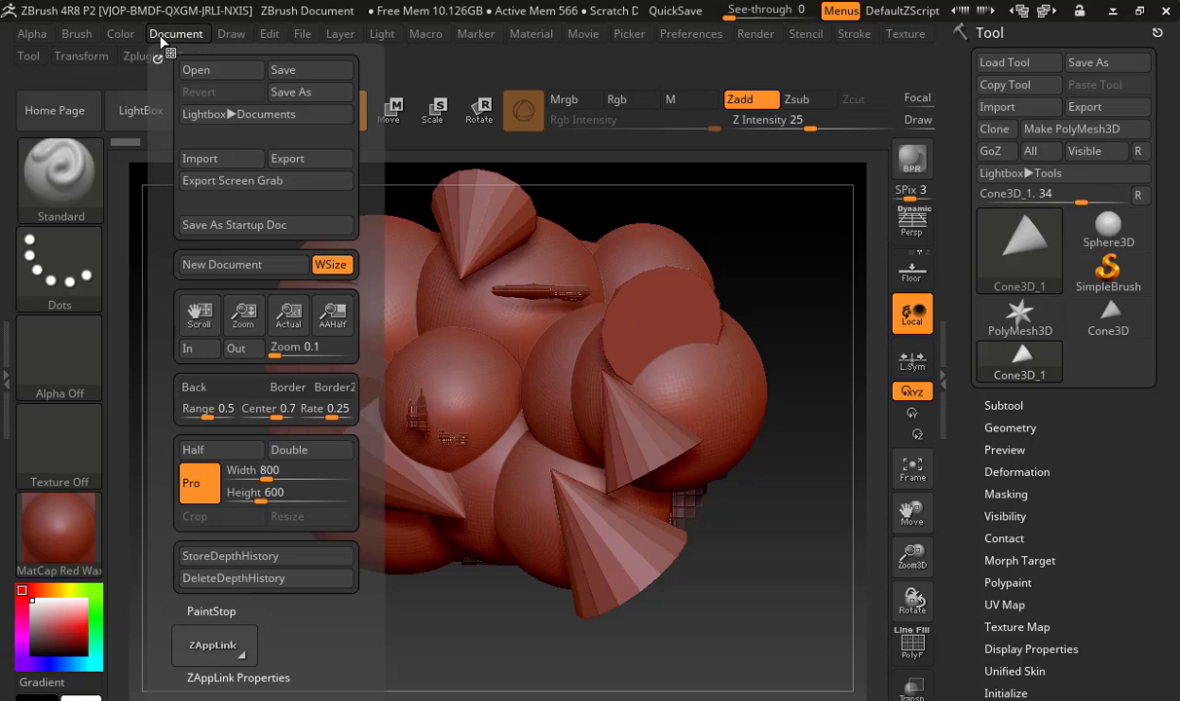
{"action": "left_click", "coordinate": [229, 265]}
{"action": "left_click", "coordinate": [644, 422]}
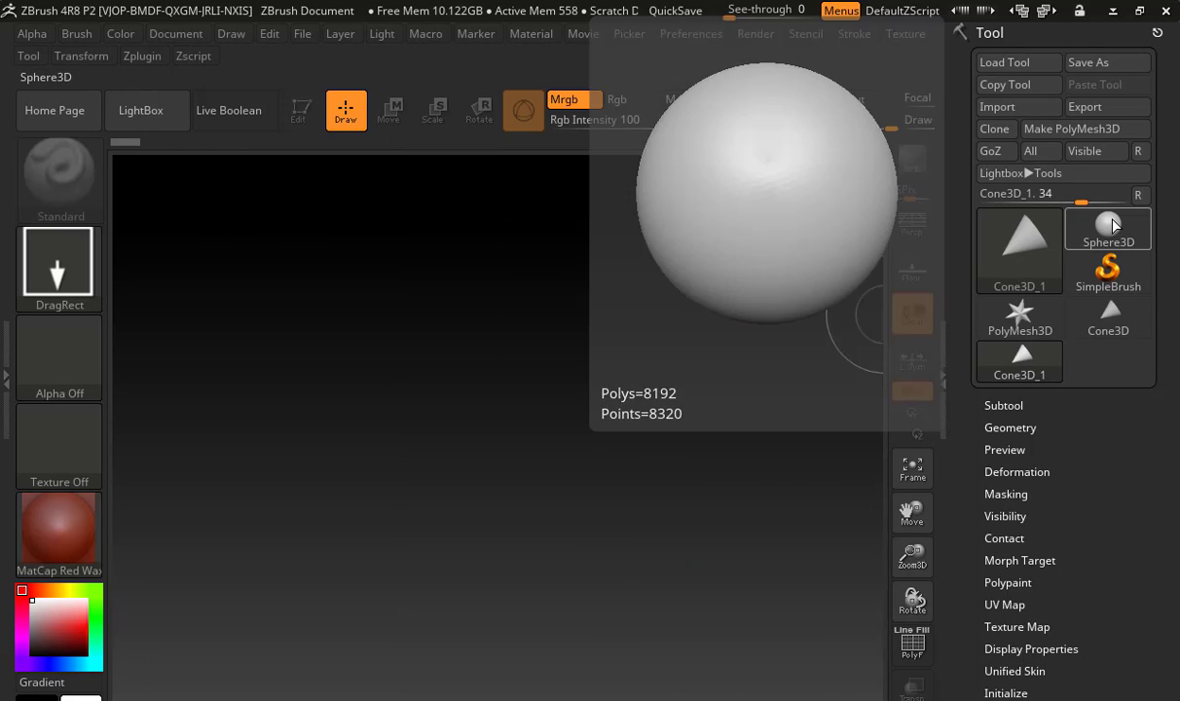
Draw one large Sphere3D in the centre of the canvas and put it into Edit mode
{"action": "left_click", "coordinate": [1114, 224]}
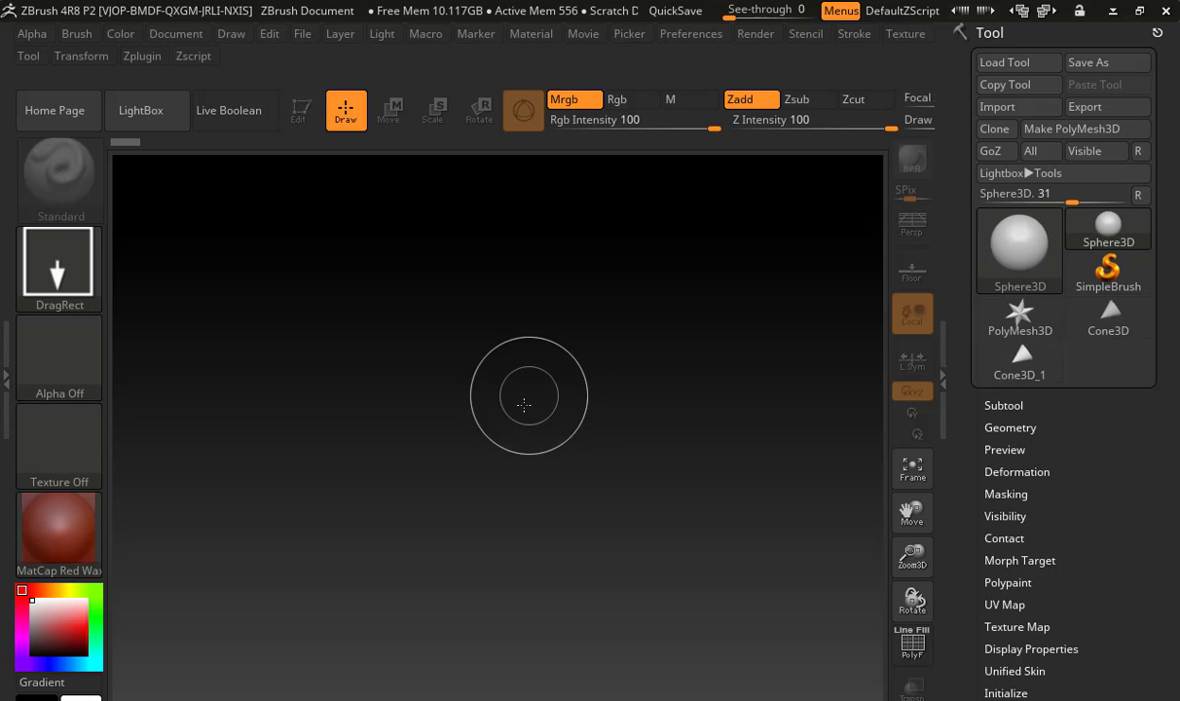
{"action": "left_click_drag", "start_coordinate": [524, 405], "coordinate": [706, 545]}
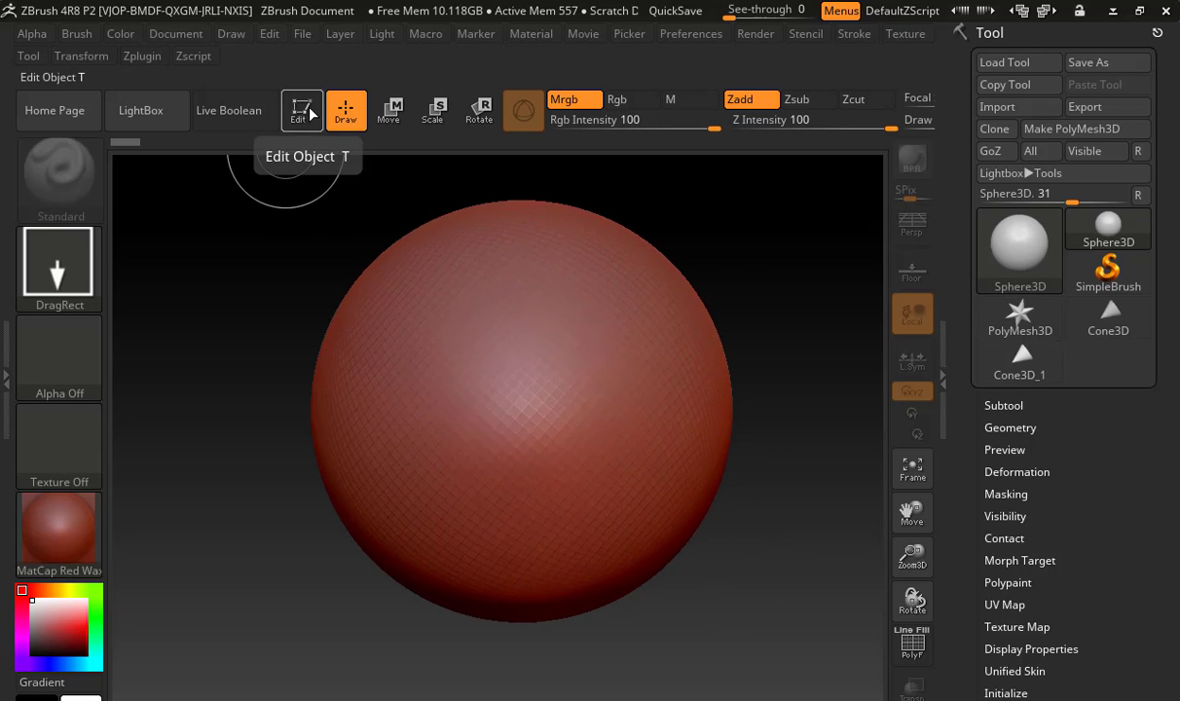
{"action": "key", "text": "t"}
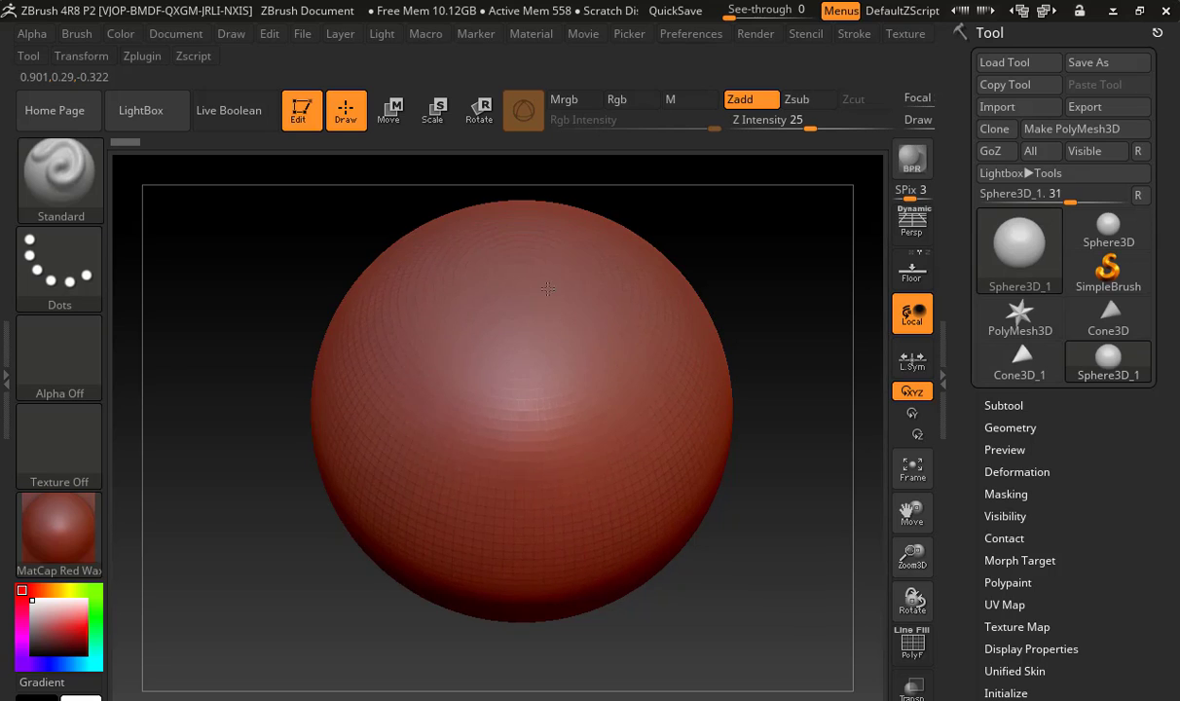
Try to sculpt on the primitive sphere and convert it to a PolyMesh3D
{"action": "left_click", "coordinate": [466, 305]}
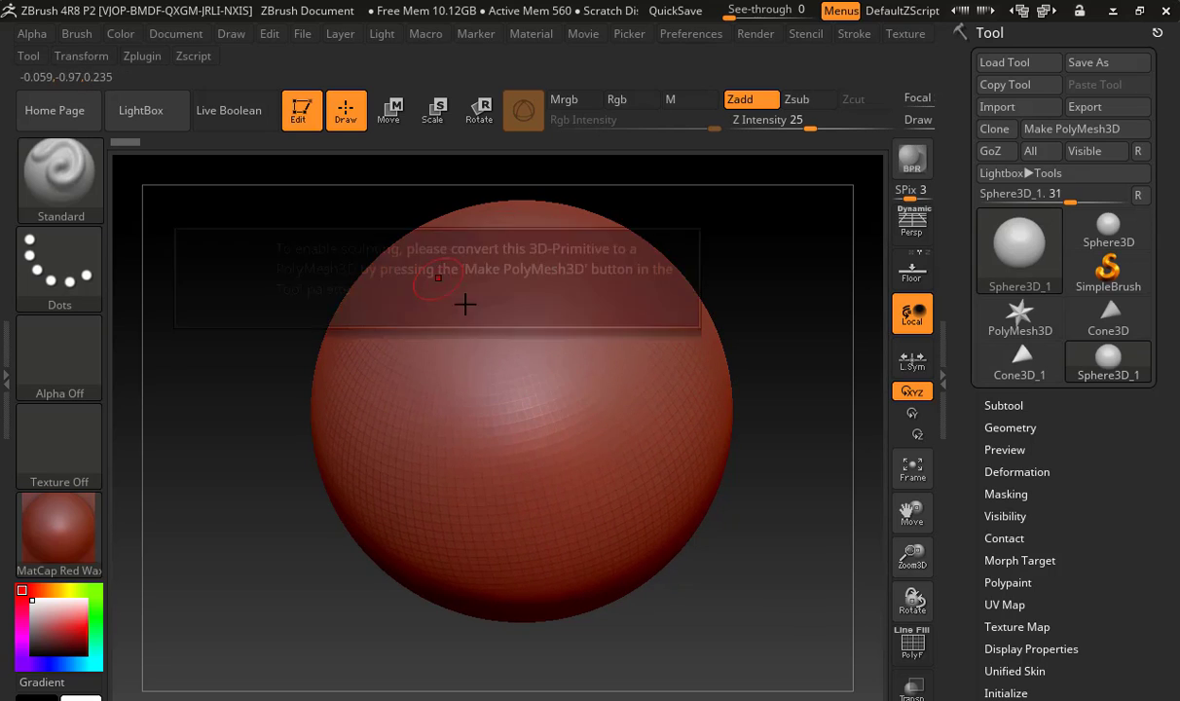
{"action": "left_click", "coordinate": [482, 287]}
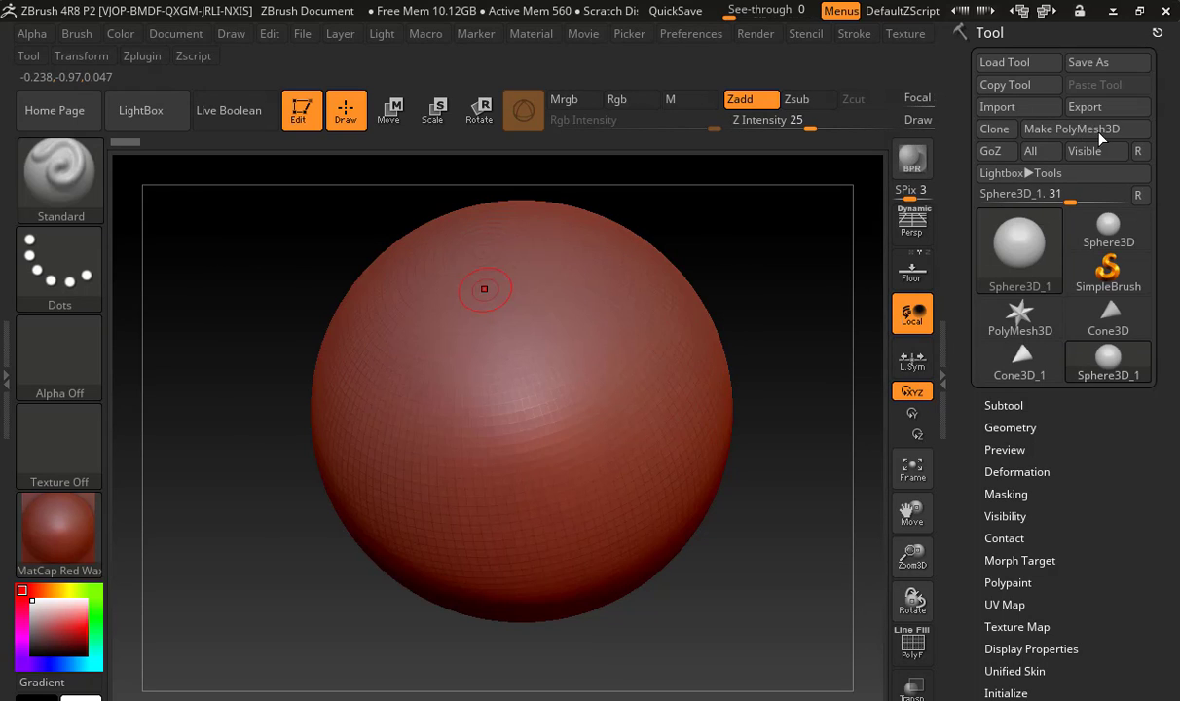
{"action": "left_click", "coordinate": [1043, 126]}
Sculpt raised strokes across the front of the sphere with the Standard brush at Z Intensity 25
{"action": "mouse_move", "coordinate": [398, 279]}
{"action": "left_mouse_down"}
{"action": "mouse_move", "coordinate": [423, 326]}
{"action": "mouse_move", "coordinate": [613, 375]}
{"action": "mouse_move", "coordinate": [645, 288]}
{"action": "mouse_move", "coordinate": [527, 530]}
{"action": "left_mouse_up"}
{"action": "mouse_move", "coordinate": [453, 527]}
{"action": "left_mouse_down"}
{"action": "mouse_move", "coordinate": [419, 408]}
{"action": "mouse_move", "coordinate": [628, 462]}
{"action": "mouse_move", "coordinate": [682, 428]}
{"action": "mouse_move", "coordinate": [594, 527]}
{"action": "left_mouse_up"}
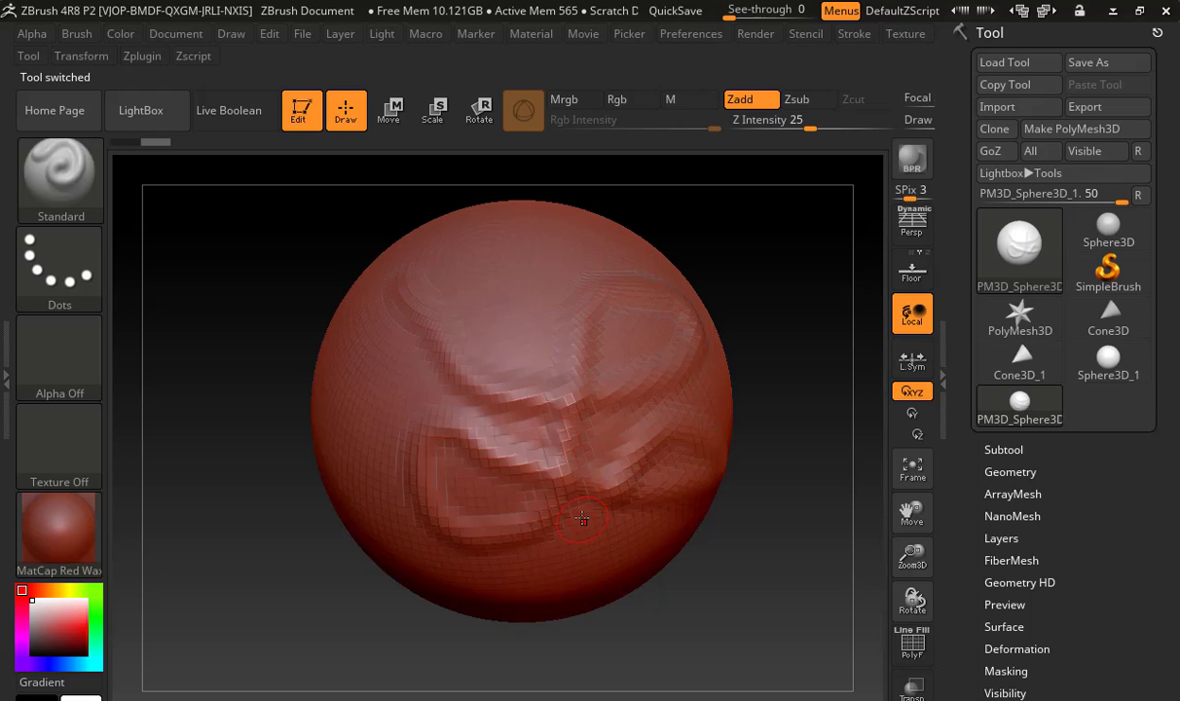
{"action": "mouse_move", "coordinate": [358, 313]}
{"action": "left_mouse_down"}
{"action": "mouse_move", "coordinate": [374, 519]}
{"action": "mouse_move", "coordinate": [364, 423]}
{"action": "mouse_move", "coordinate": [393, 326]}
{"action": "mouse_move", "coordinate": [382, 450]}
{"action": "mouse_move", "coordinate": [407, 297]}
{"action": "mouse_move", "coordinate": [448, 429]}
{"action": "mouse_move", "coordinate": [435, 361]}
{"action": "mouse_move", "coordinate": [414, 465]}
{"action": "mouse_move", "coordinate": [390, 482]}
{"action": "mouse_move", "coordinate": [341, 472]}
{"action": "mouse_move", "coordinate": [347, 453]}
{"action": "left_mouse_up"}
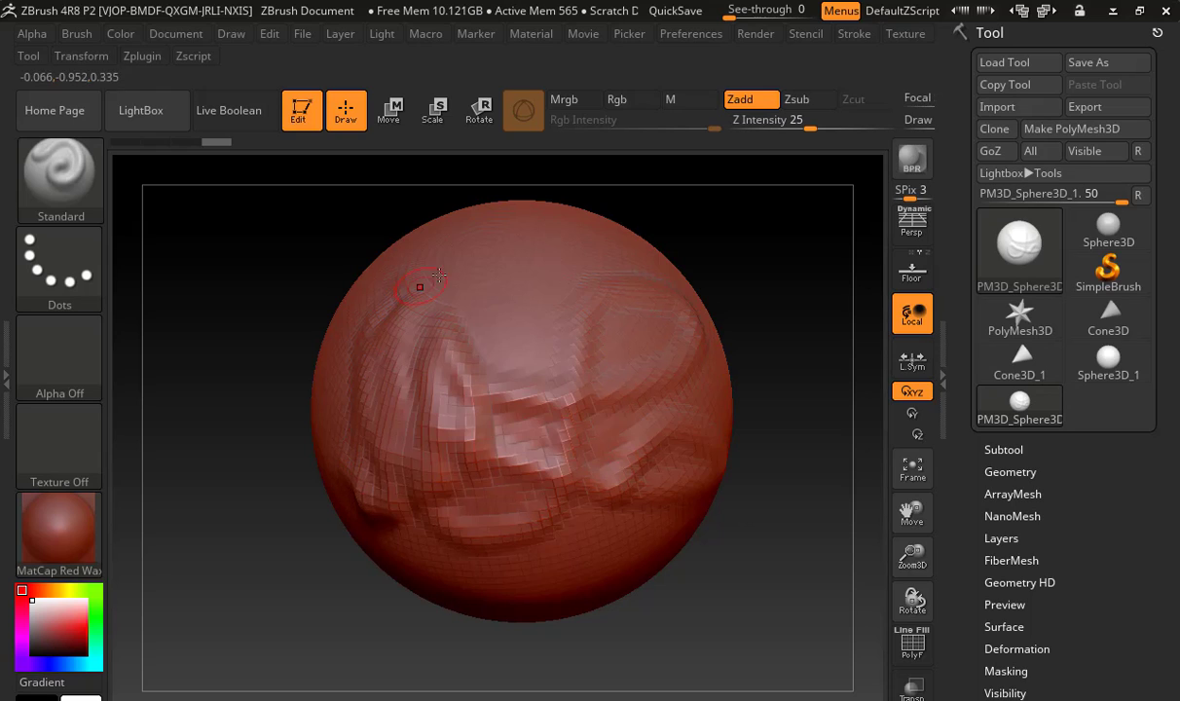
{"action": "mouse_move", "coordinate": [421, 258]}
{"action": "left_mouse_down"}
{"action": "mouse_move", "coordinate": [343, 471]}
{"action": "mouse_move", "coordinate": [386, 487]}
{"action": "left_mouse_up"}
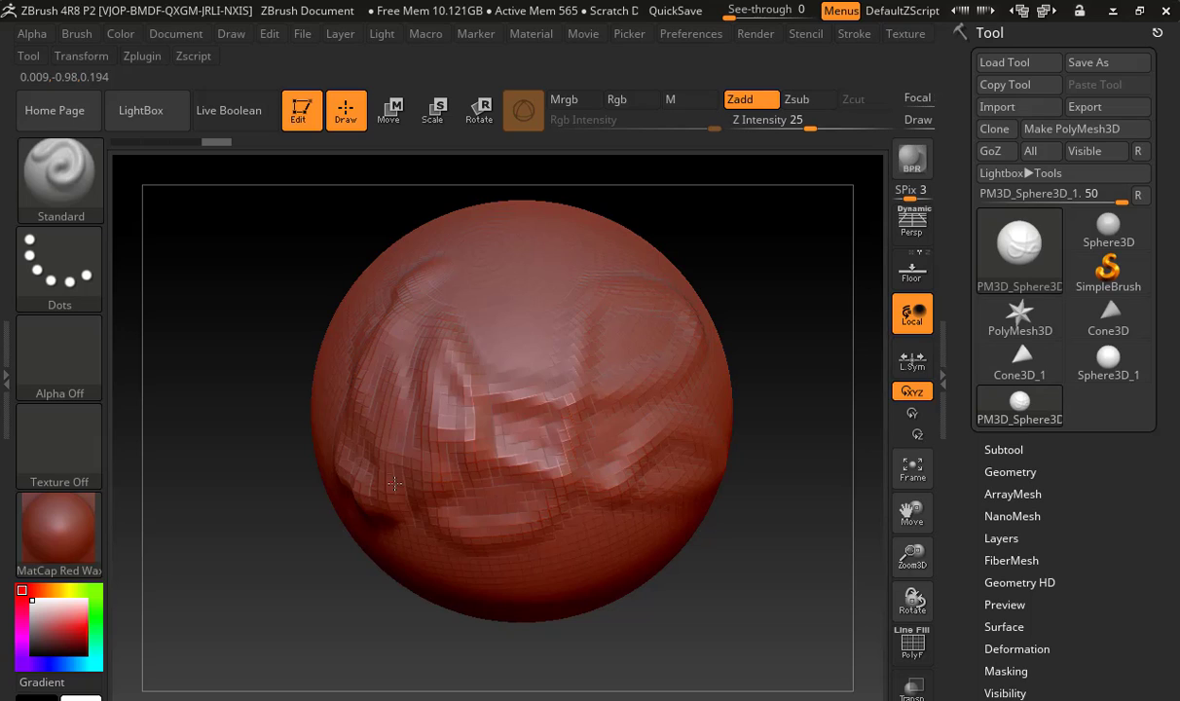
{"action": "left_click_drag", "start_coordinate": [395, 483], "coordinate": [401, 477]}
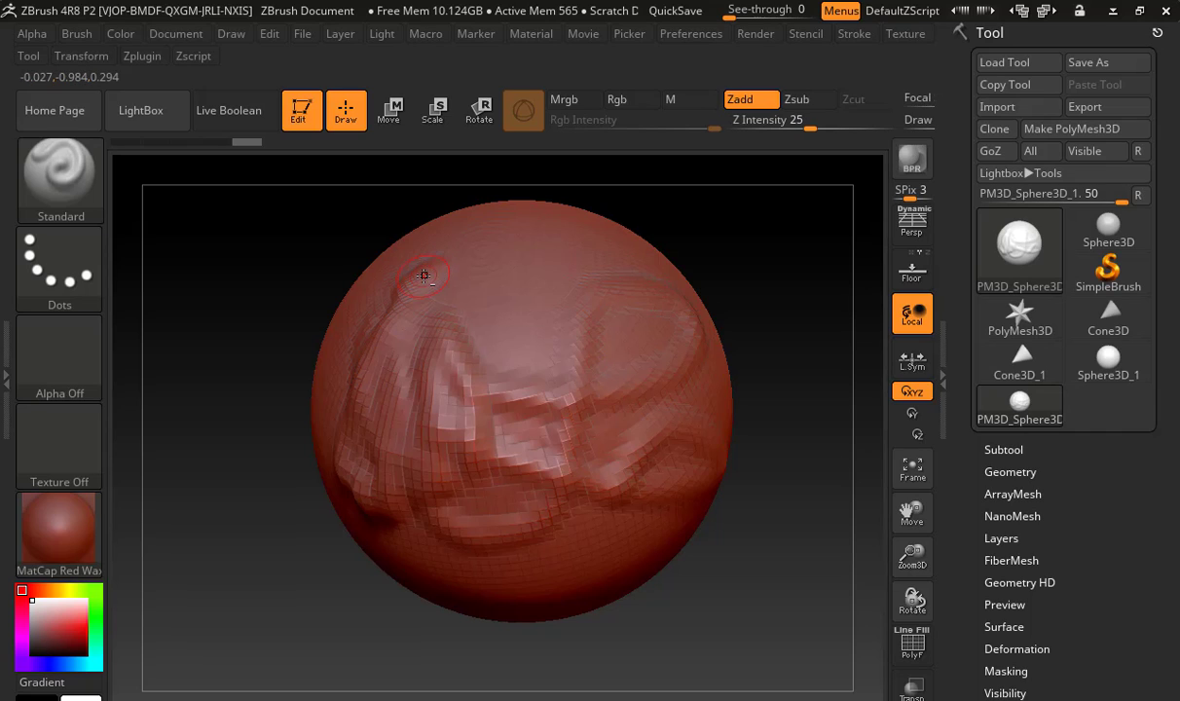
{"action": "mouse_move", "coordinate": [422, 285]}
{"action": "left_mouse_down"}
{"action": "mouse_move", "coordinate": [397, 310]}
{"action": "mouse_move", "coordinate": [469, 346]}
{"action": "mouse_move", "coordinate": [403, 304]}
{"action": "mouse_move", "coordinate": [463, 345]}
{"action": "mouse_move", "coordinate": [413, 326]}
{"action": "mouse_move", "coordinate": [440, 309]}
{"action": "mouse_move", "coordinate": [490, 321]}
{"action": "mouse_move", "coordinate": [470, 368]}
{"action": "left_mouse_up"}
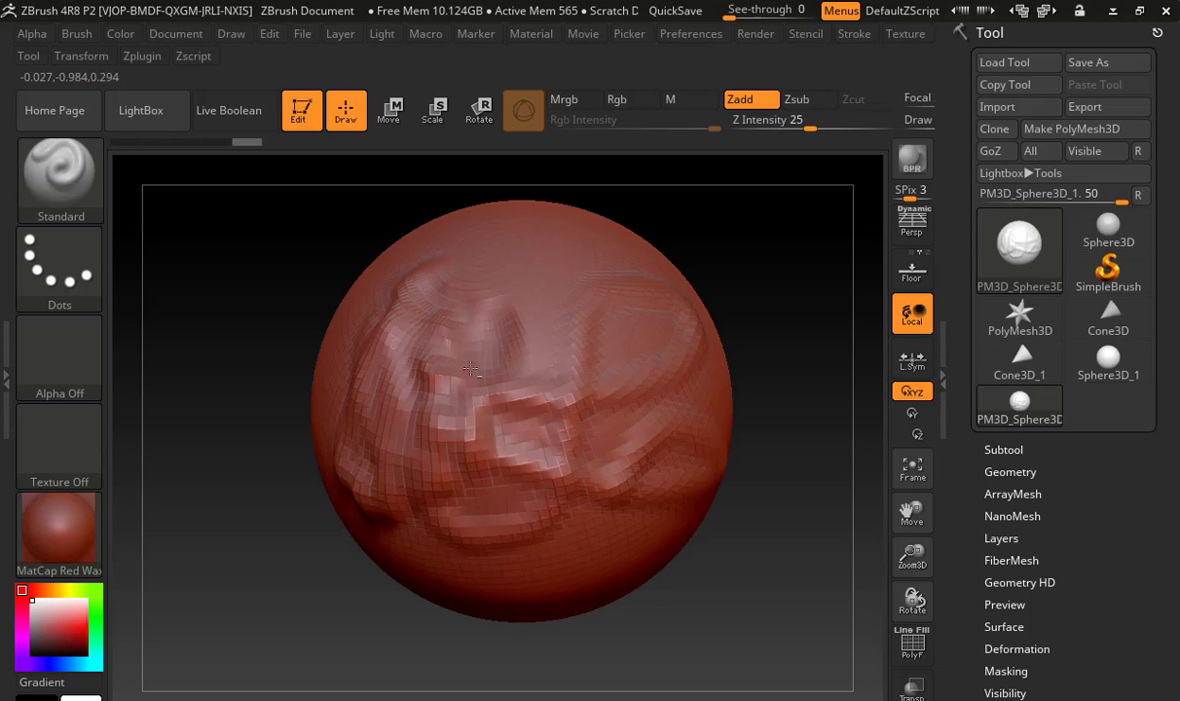
{"action": "left_click", "coordinate": [64, 190]}
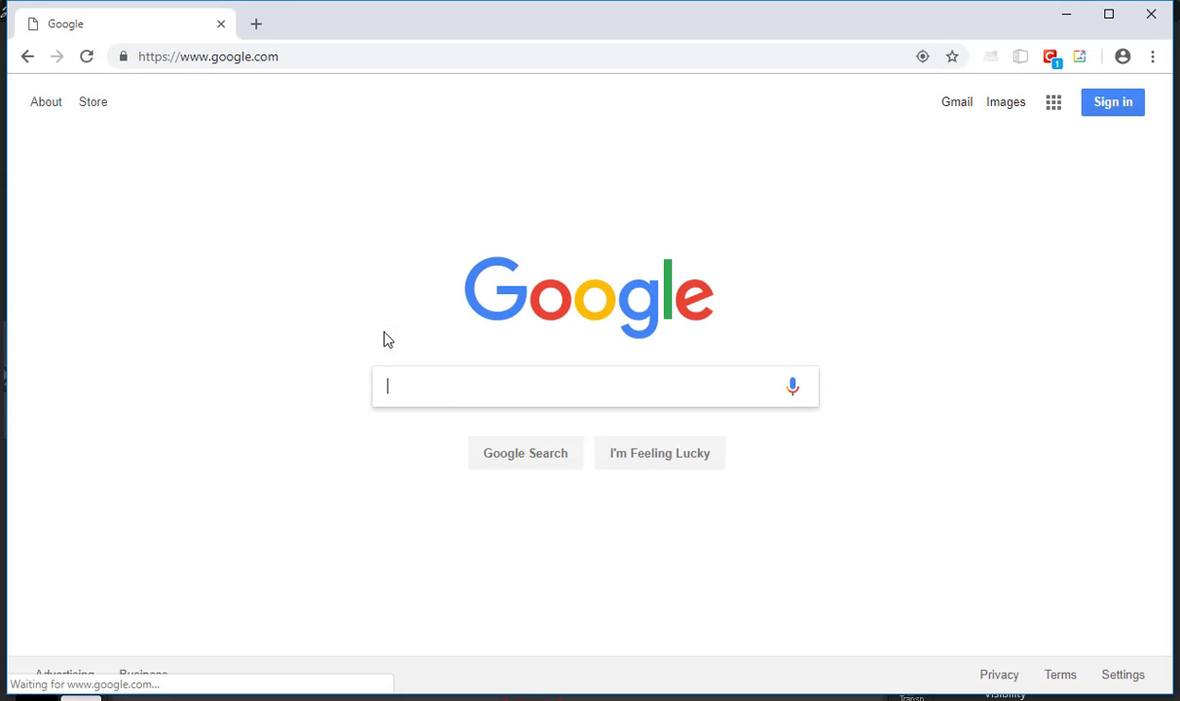
Switch to the web browser, search Google for "zbrush central" and open the ZBrushCentral site
{"action": "type", "text": "fa"}
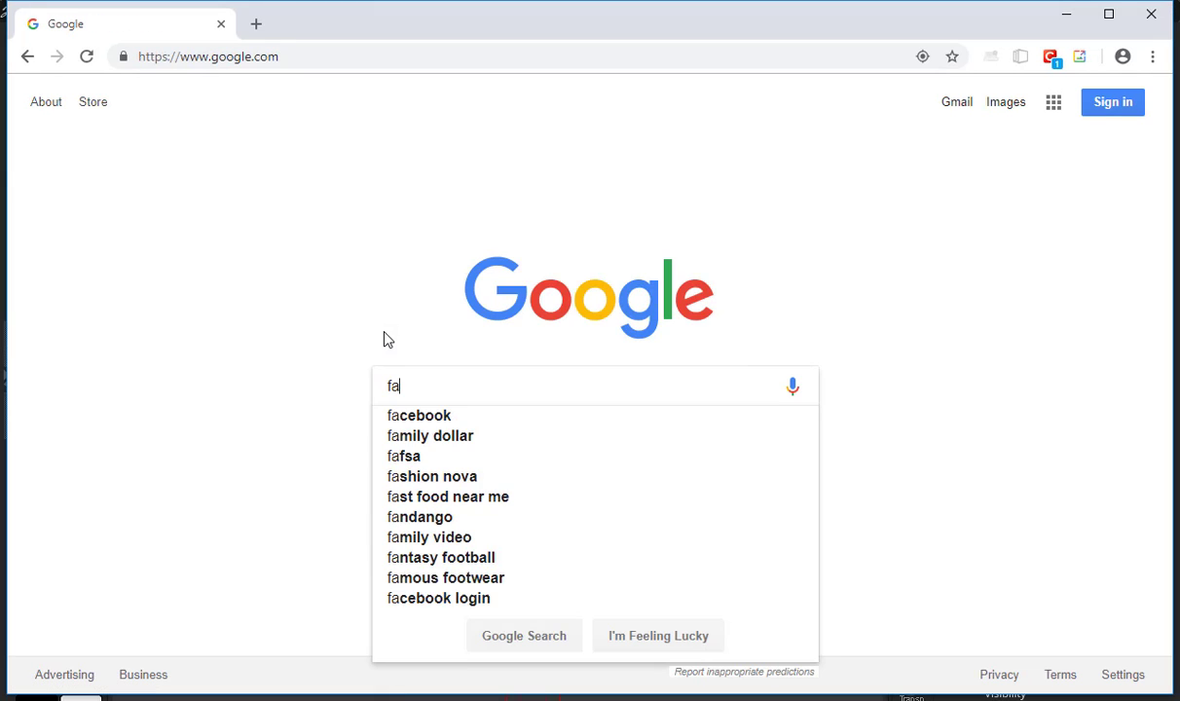
{"action": "key", "text": "BackSpace"}
{"action": "key", "text": "BackSpace"}
{"action": "type", "text": "zbrush central"}
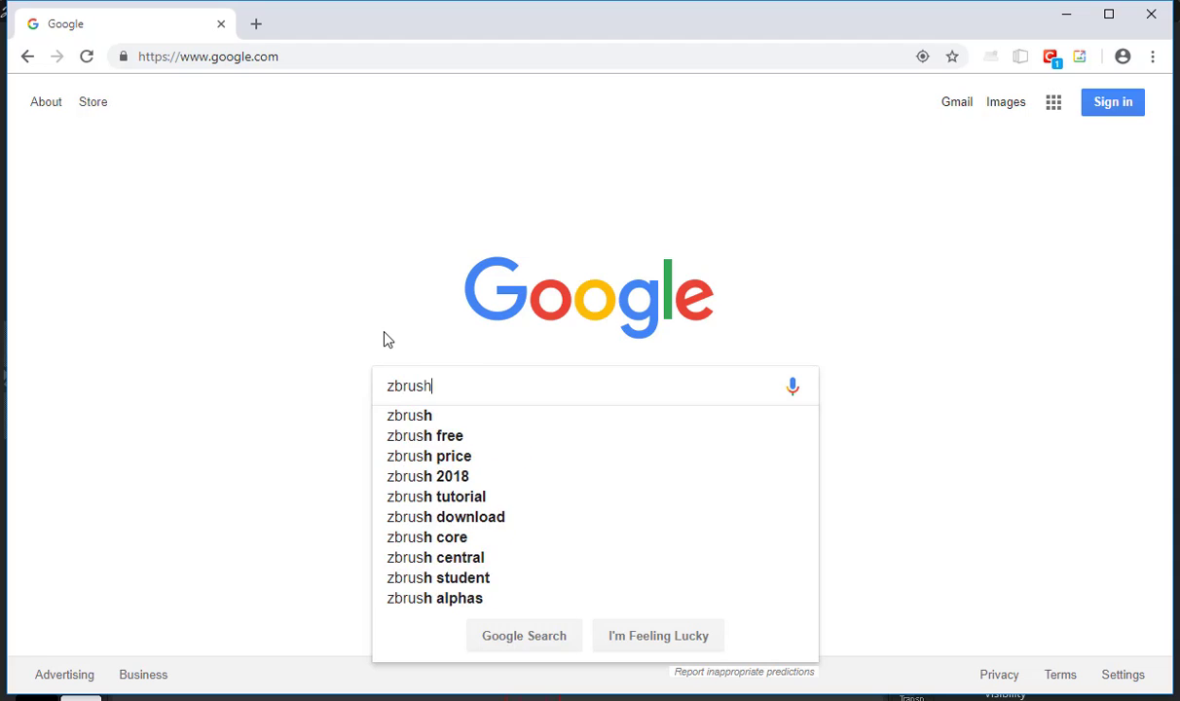
{"action": "key", "text": "Return"}
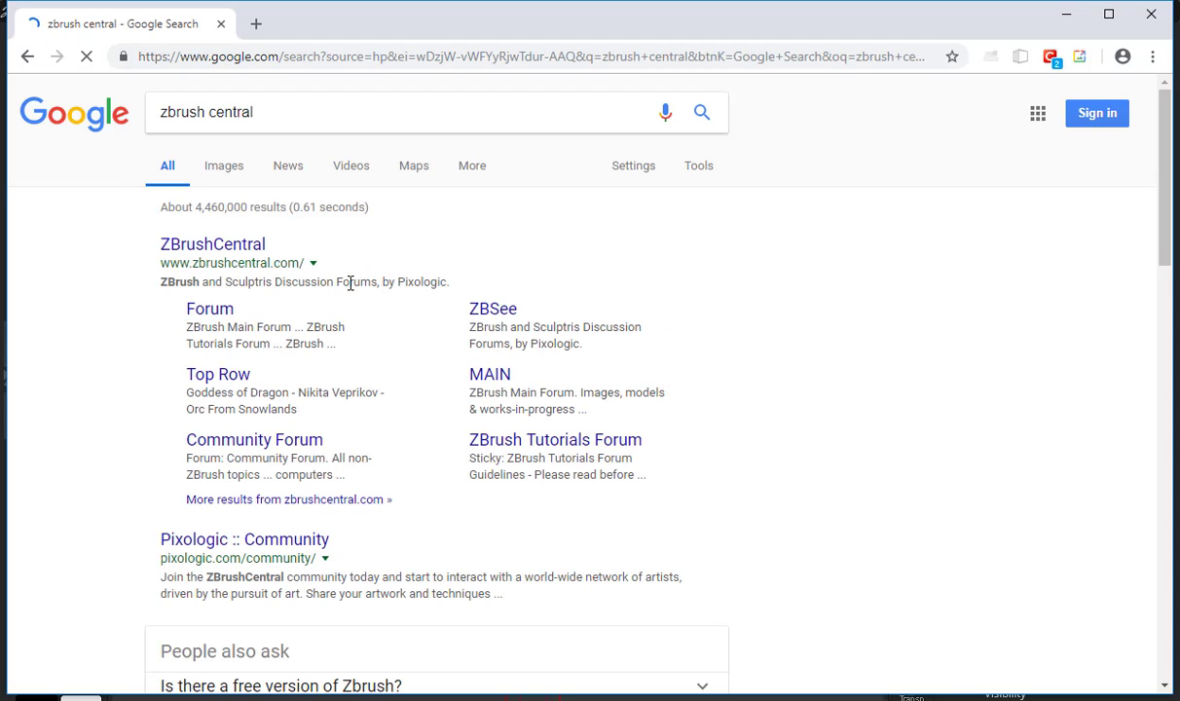
{"action": "left_click", "coordinate": [256, 249]}
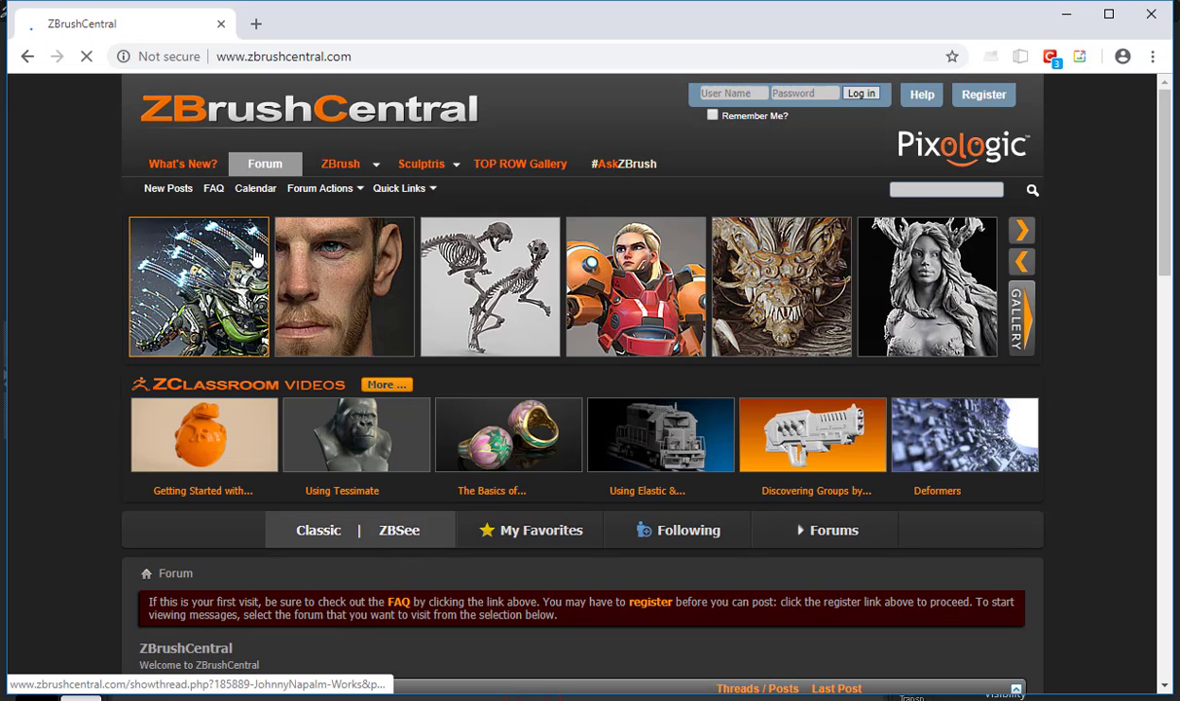
Look through the forum categories listed on the ZBrushCentral home page
{"action": "scroll", "coordinate": [256, 255], "scroll_direction": "down", "scroll_amount": 5}
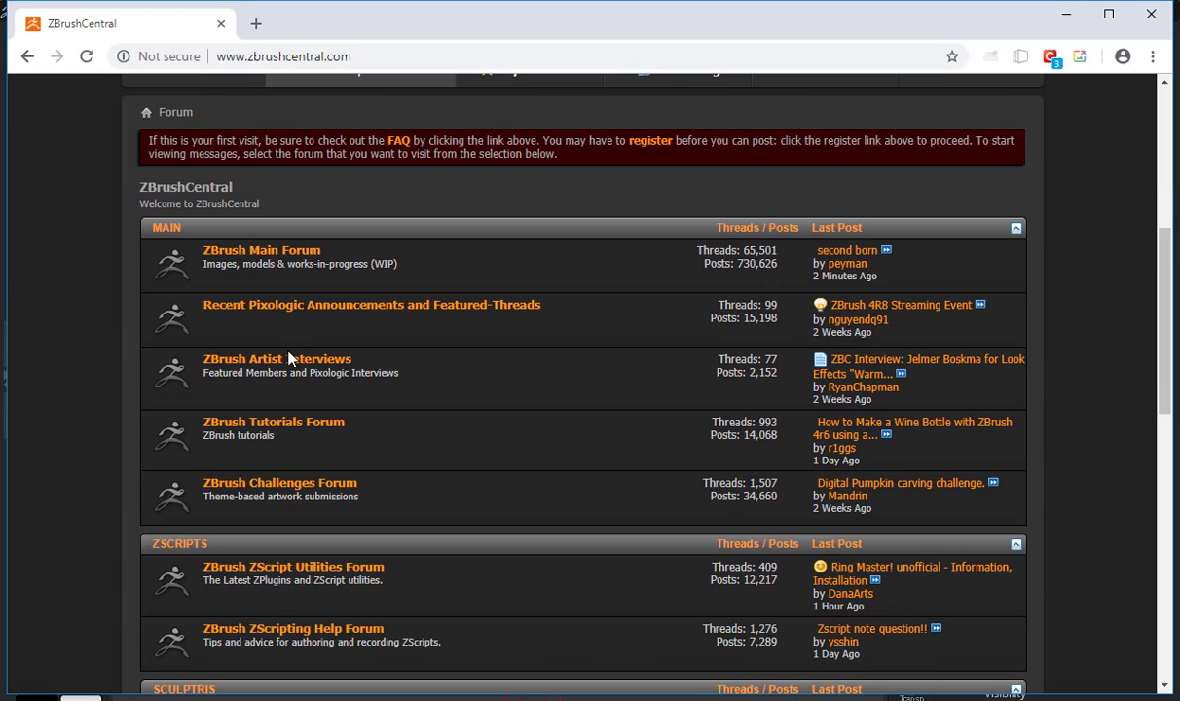
{"action": "scroll", "coordinate": [281, 440], "scroll_direction": "down", "scroll_amount": 1}
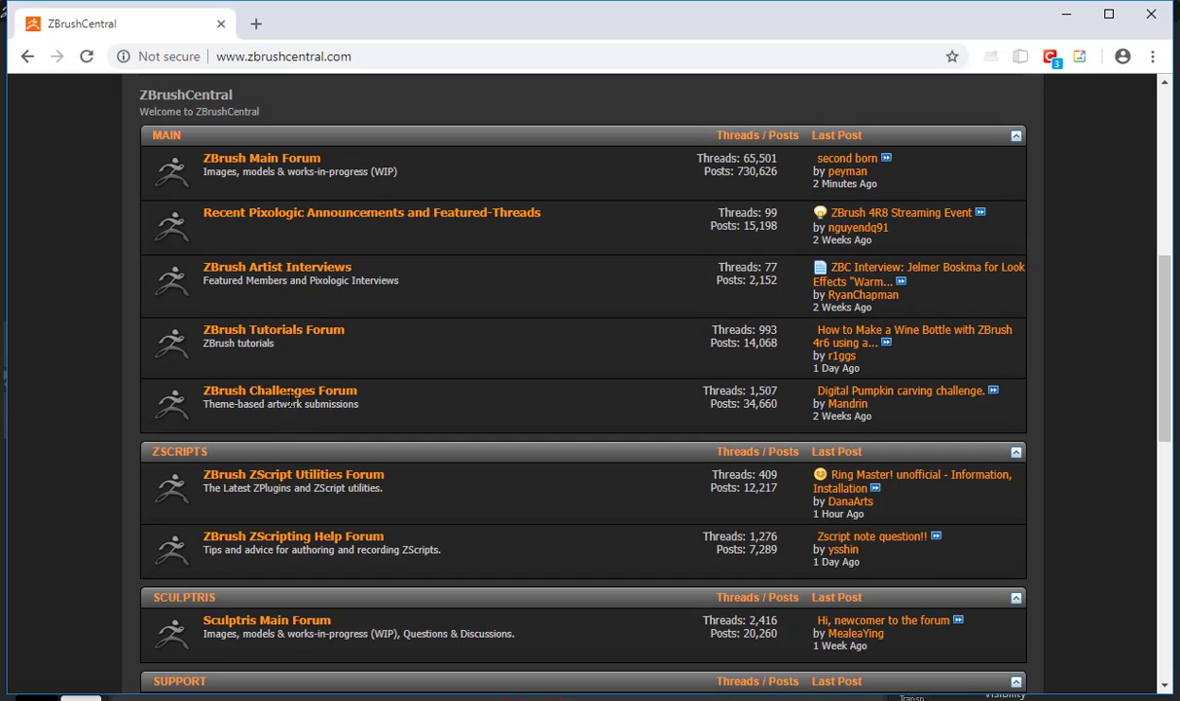
{"action": "scroll", "coordinate": [289, 399], "scroll_direction": "down", "scroll_amount": 3}
{"action": "scroll", "coordinate": [289, 401], "scroll_direction": "down", "scroll_amount": 2}
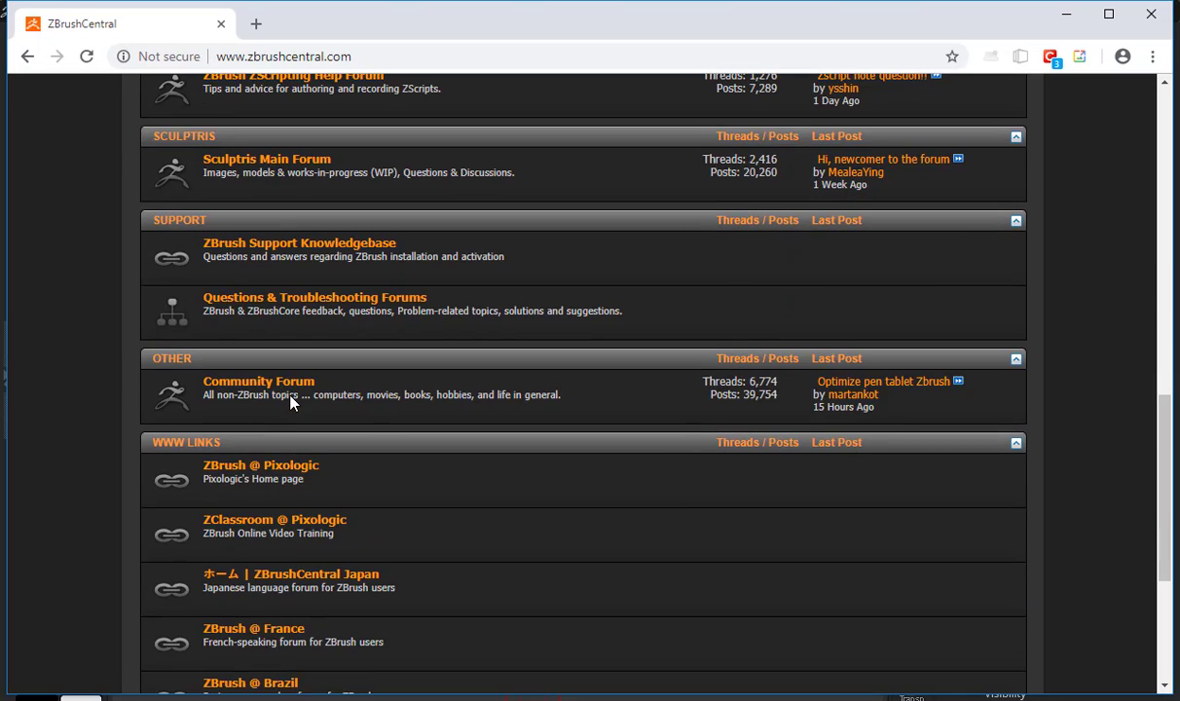
Return to the Google results, search for "zbrush brush" and open the Pixologic Download Center alpha page
{"action": "key", "text": "alt+Left"}
{"action": "double_click", "coordinate": [245, 112]}
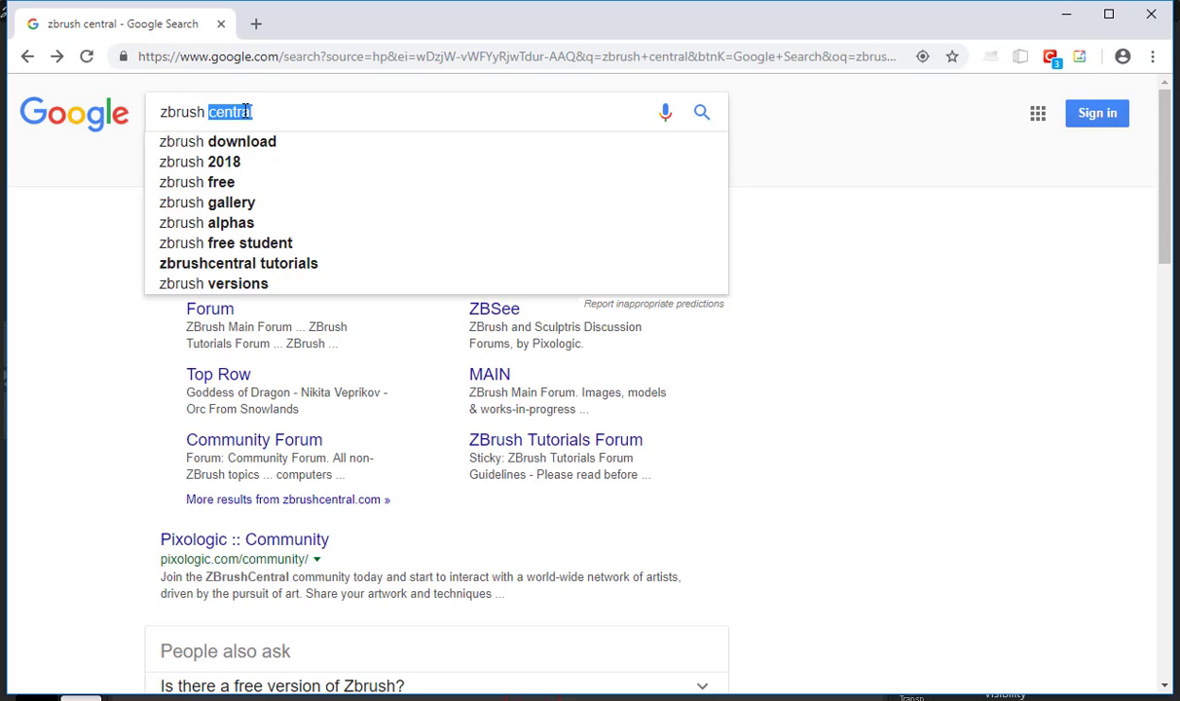
{"action": "type", "text": "brush"}
{"action": "key", "text": "Return"}
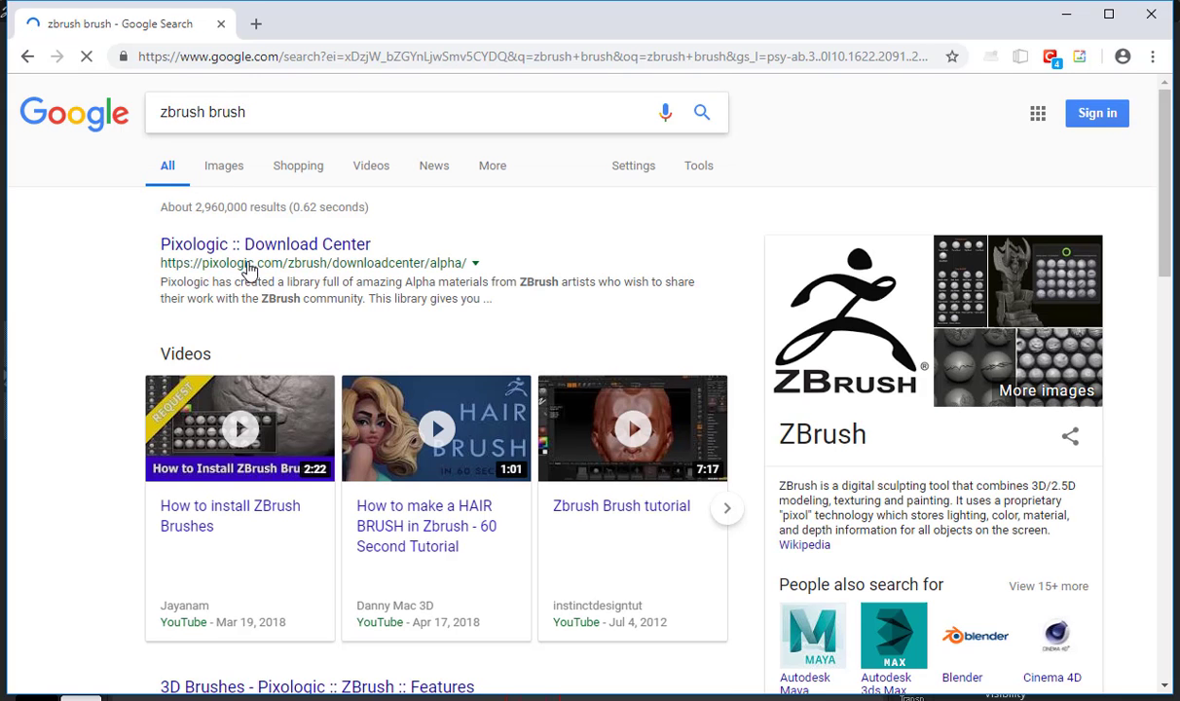
{"action": "left_click", "coordinate": [270, 252]}
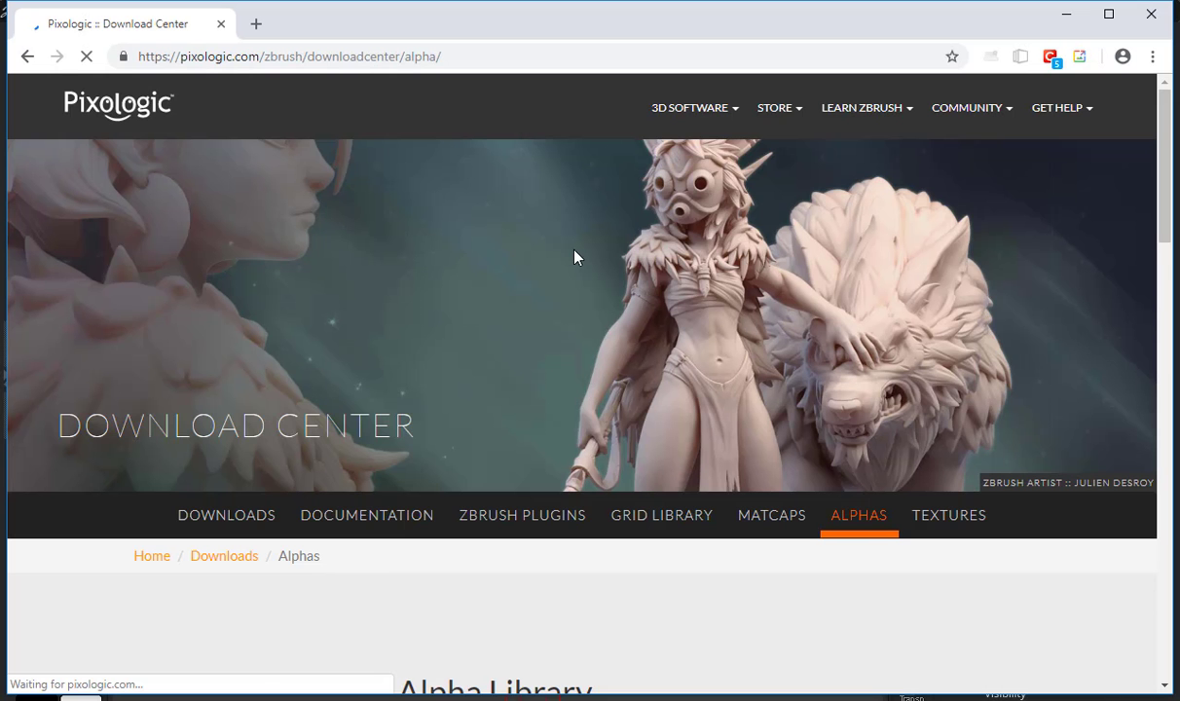
Show the Skins category in Pixologic's Alpha Library
{"action": "scroll", "coordinate": [468, 298], "scroll_direction": "down", "scroll_amount": 2}
{"action": "scroll", "coordinate": [467, 298], "scroll_direction": "down", "scroll_amount": 3}
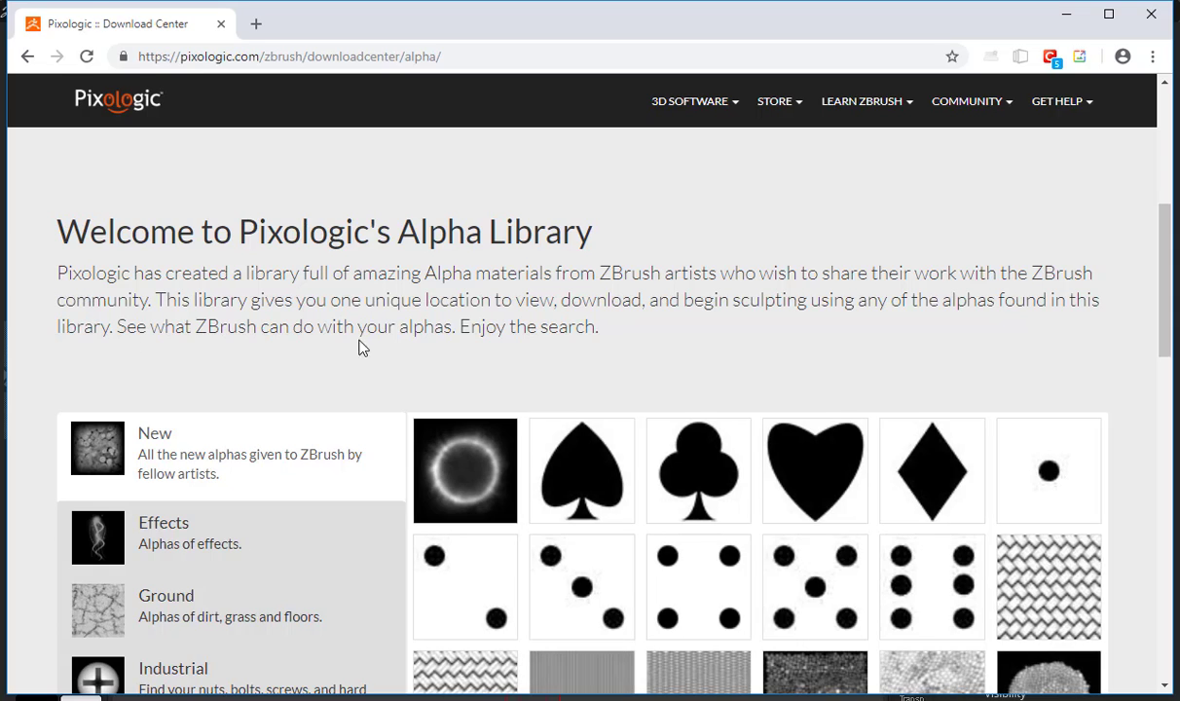
{"action": "scroll", "coordinate": [182, 332], "scroll_direction": "down", "scroll_amount": 2}
{"action": "scroll", "coordinate": [645, 290], "scroll_direction": "down", "scroll_amount": 3}
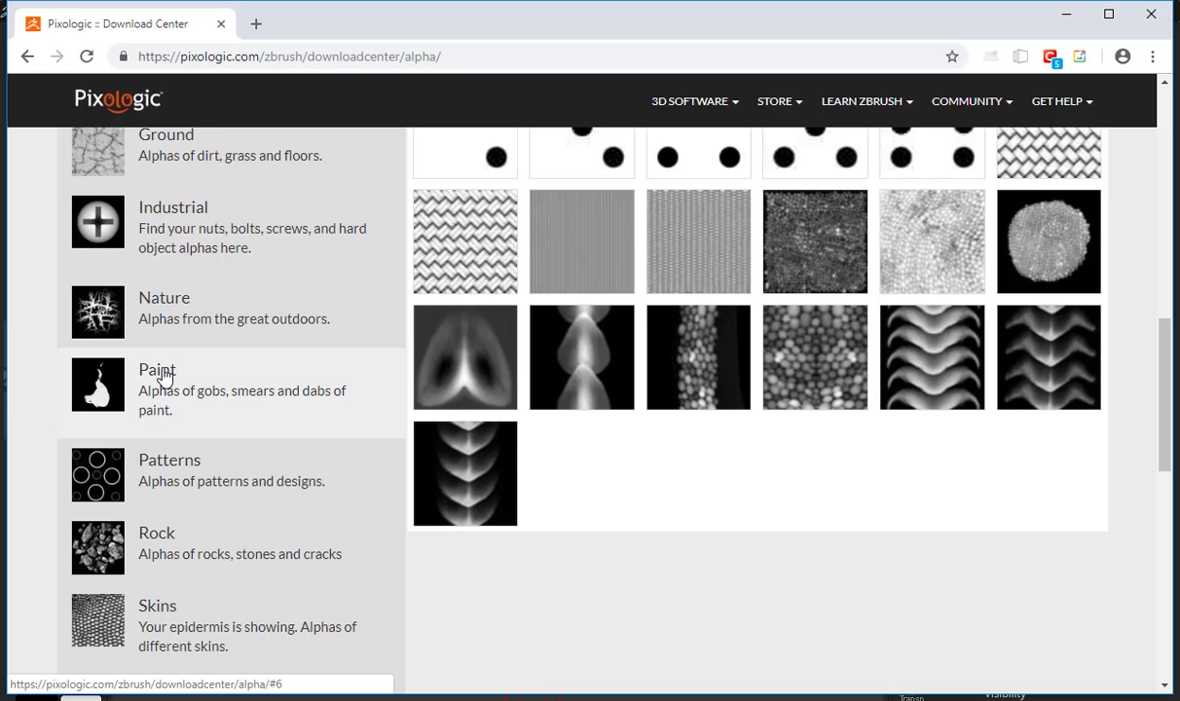
{"action": "left_click", "coordinate": [118, 634]}
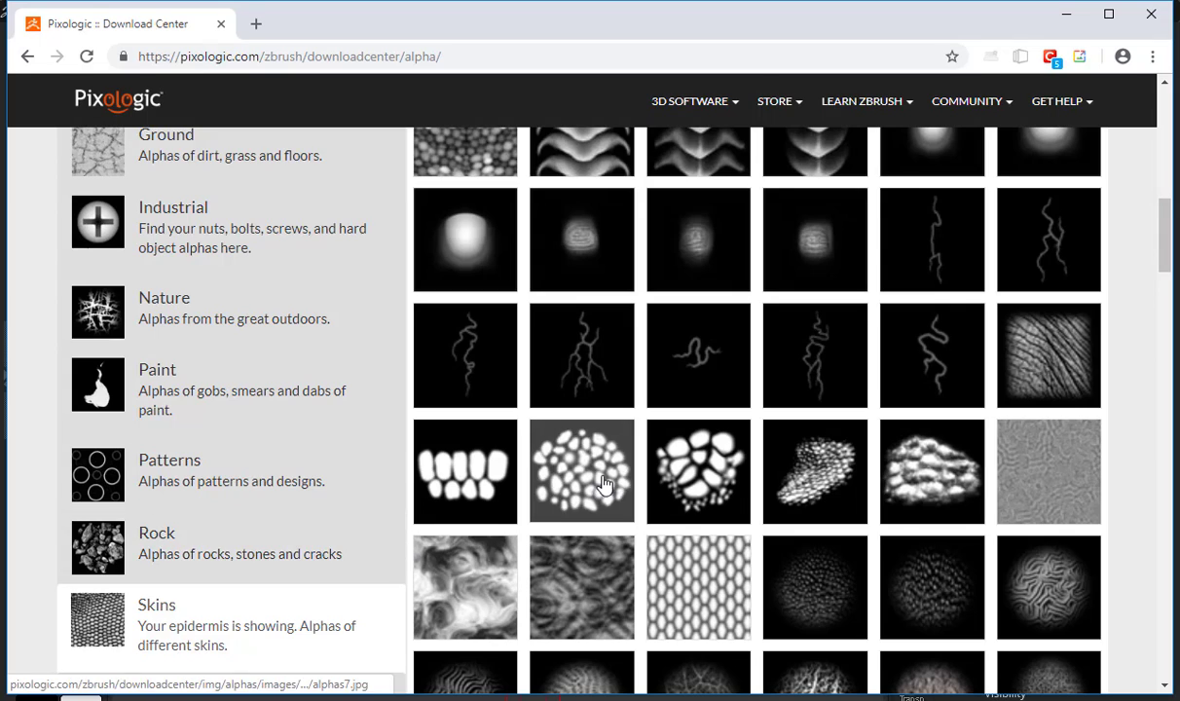
Look through the skin alpha thumbnails down to the end of the page and return to its start
{"action": "scroll", "coordinate": [604, 484], "scroll_direction": "down", "scroll_amount": 3}
{"action": "scroll", "coordinate": [872, 530], "scroll_direction": "up", "scroll_amount": 1}
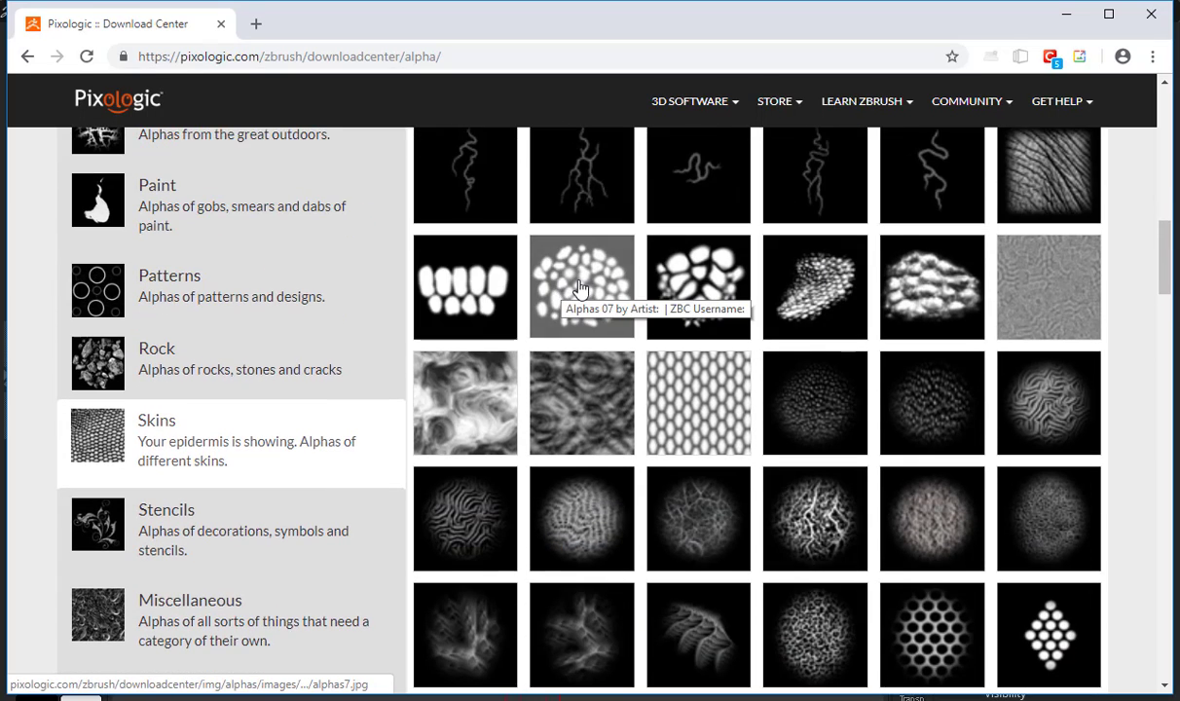
{"action": "scroll", "coordinate": [1044, 310], "scroll_direction": "down", "scroll_amount": 3}
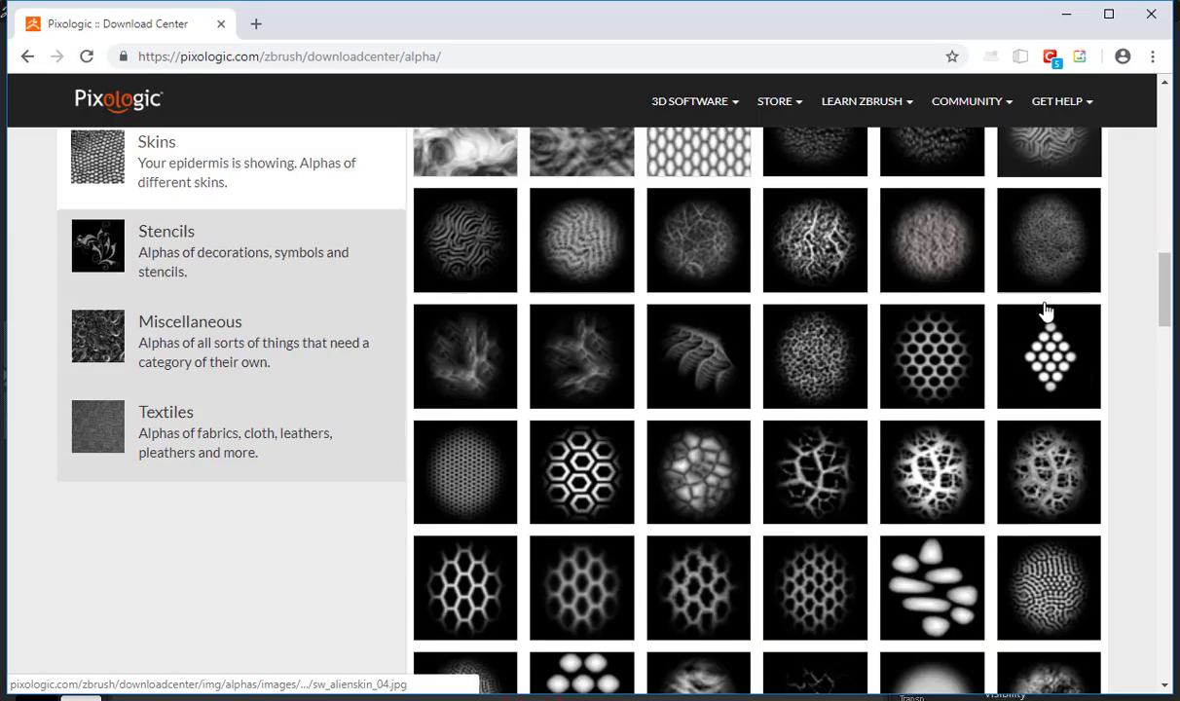
{"action": "scroll", "coordinate": [674, 392], "scroll_direction": "down", "scroll_amount": 20}
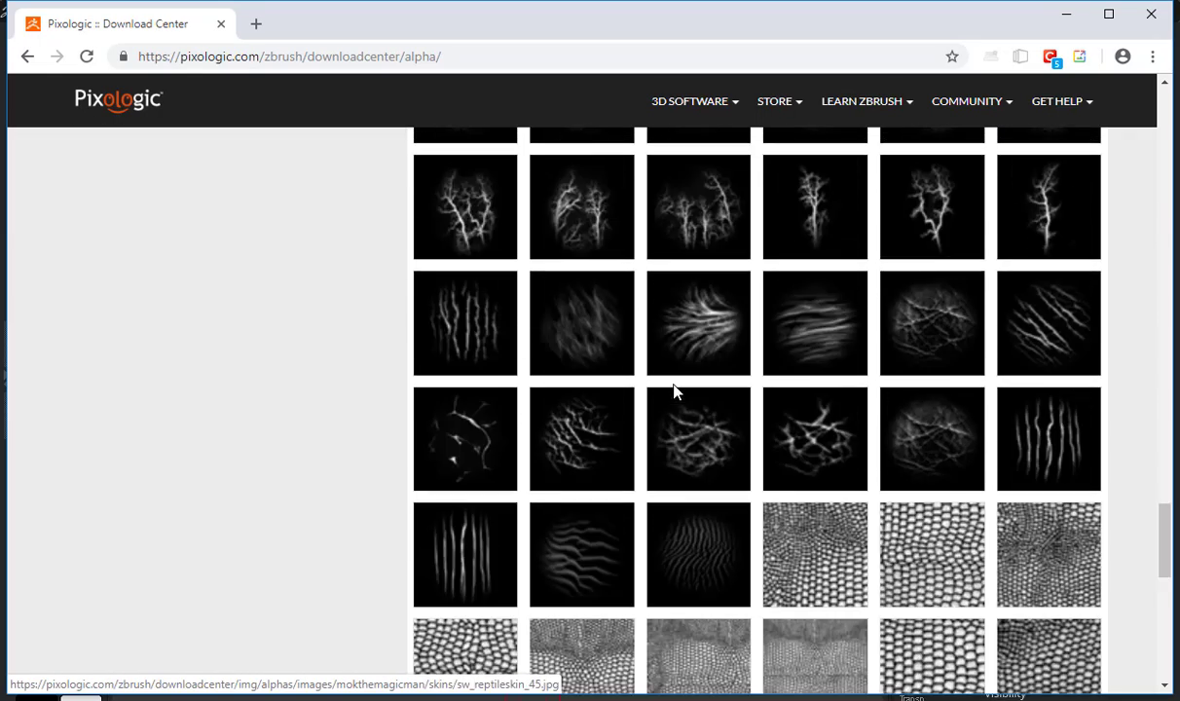
{"action": "scroll", "coordinate": [674, 393], "scroll_direction": "down", "scroll_amount": 5}
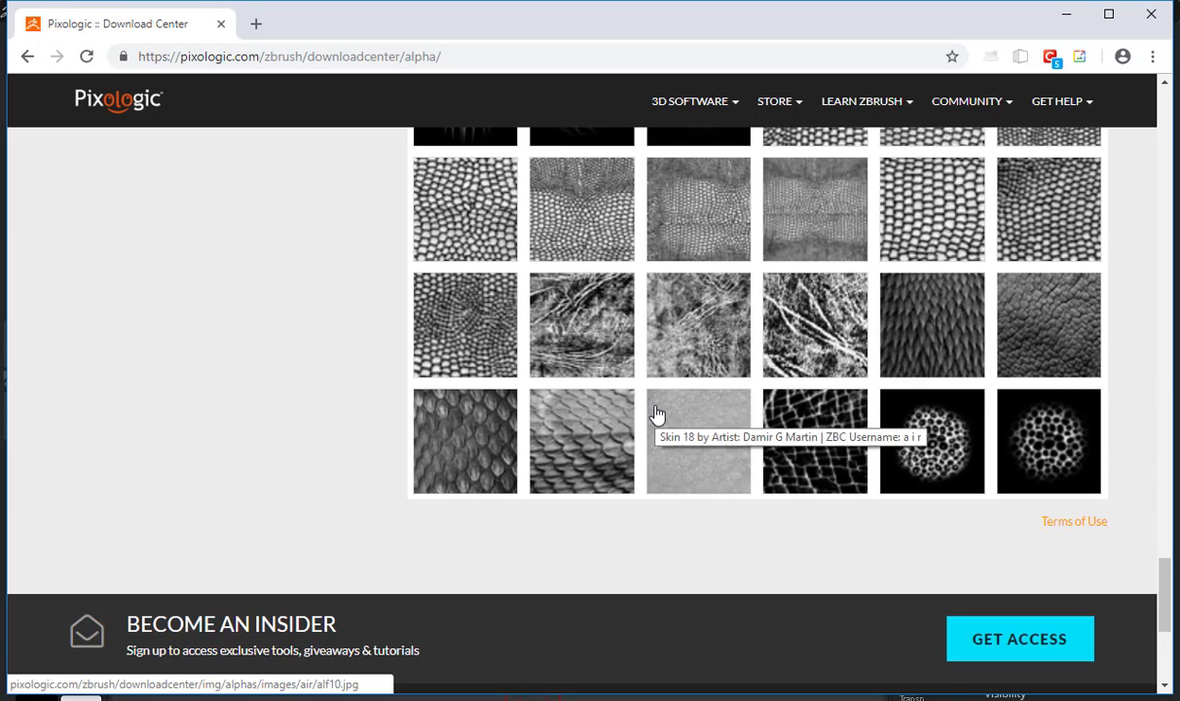
{"action": "scroll", "coordinate": [656, 414], "scroll_direction": "up", "scroll_amount": 20}
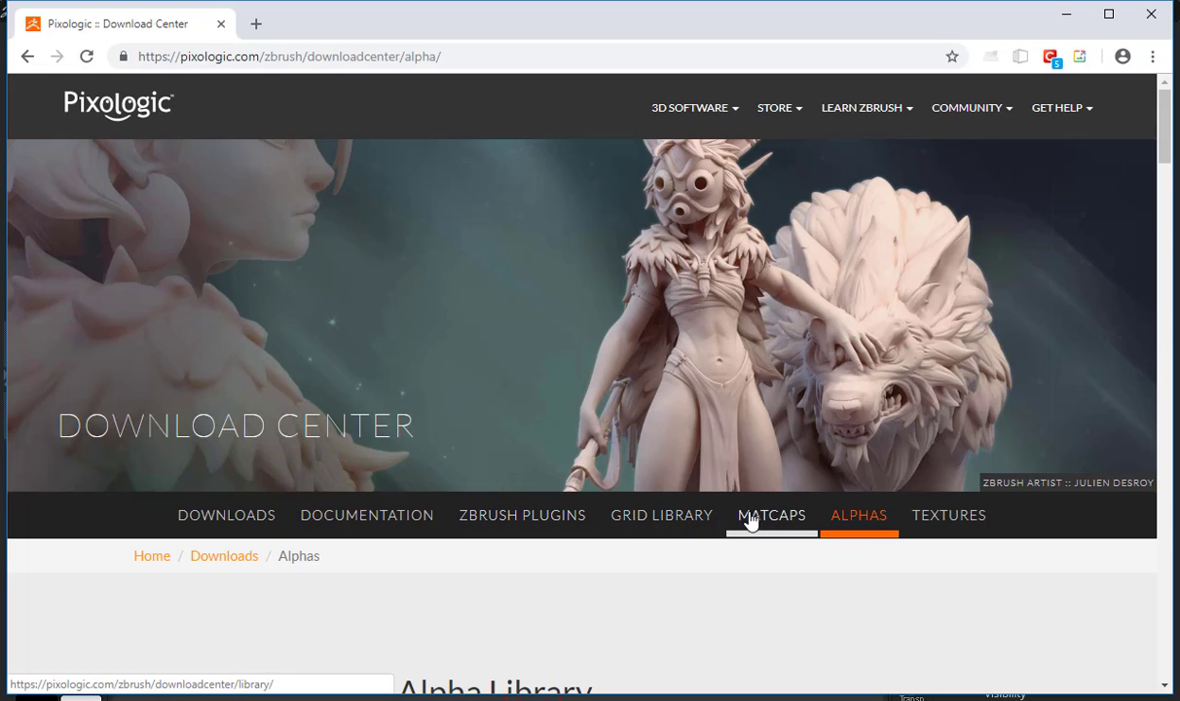
Search the web for "gumroad zbrush brushes" and open the XMD brush creator's Gumroad page
{"action": "left_click", "coordinate": [259, 60]}
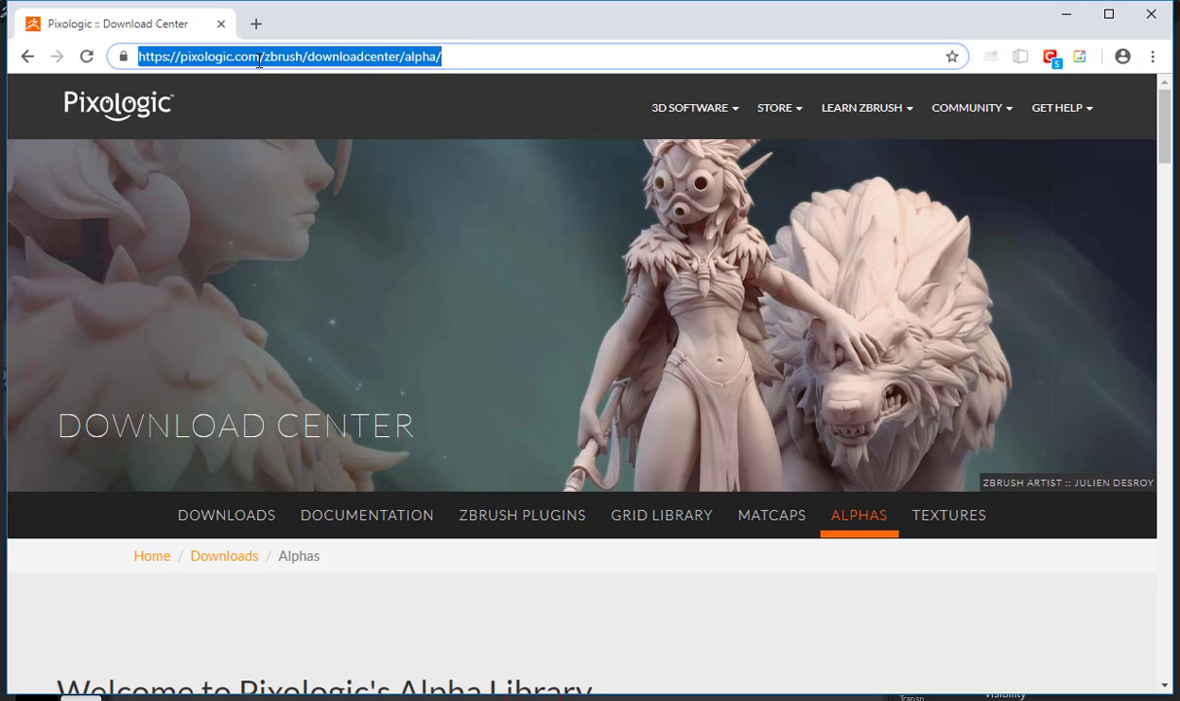
{"action": "type", "text": "gum"}
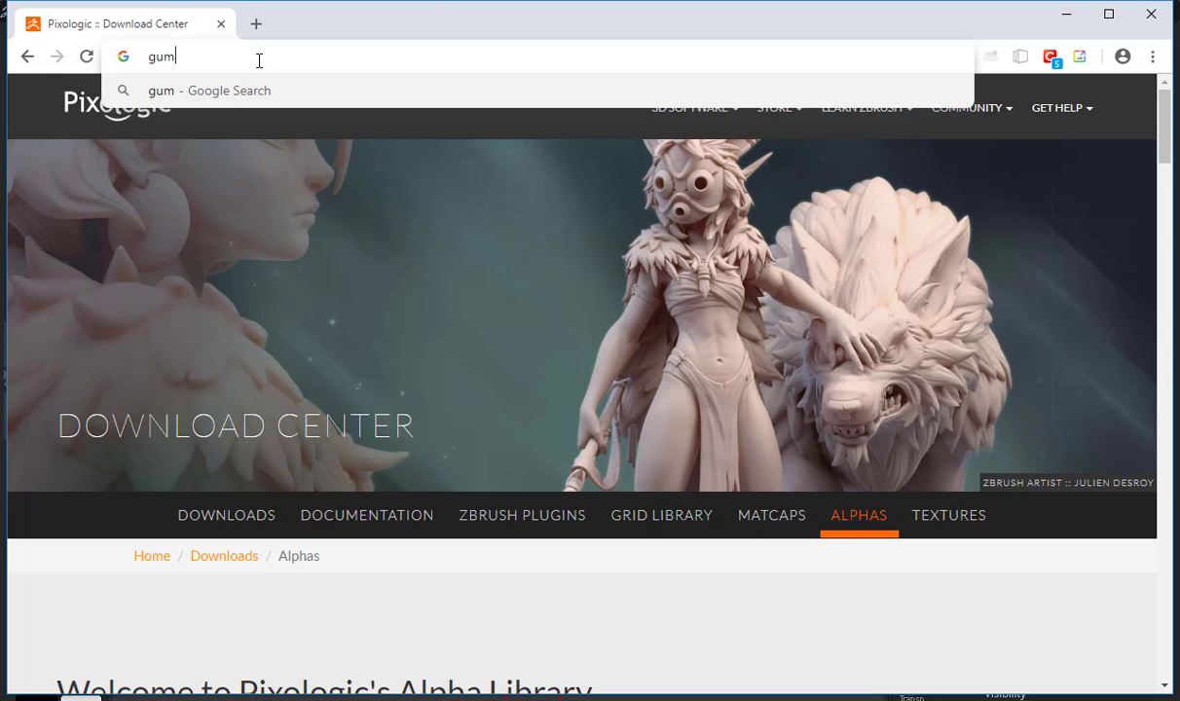
{"action": "type", "text": "road "}
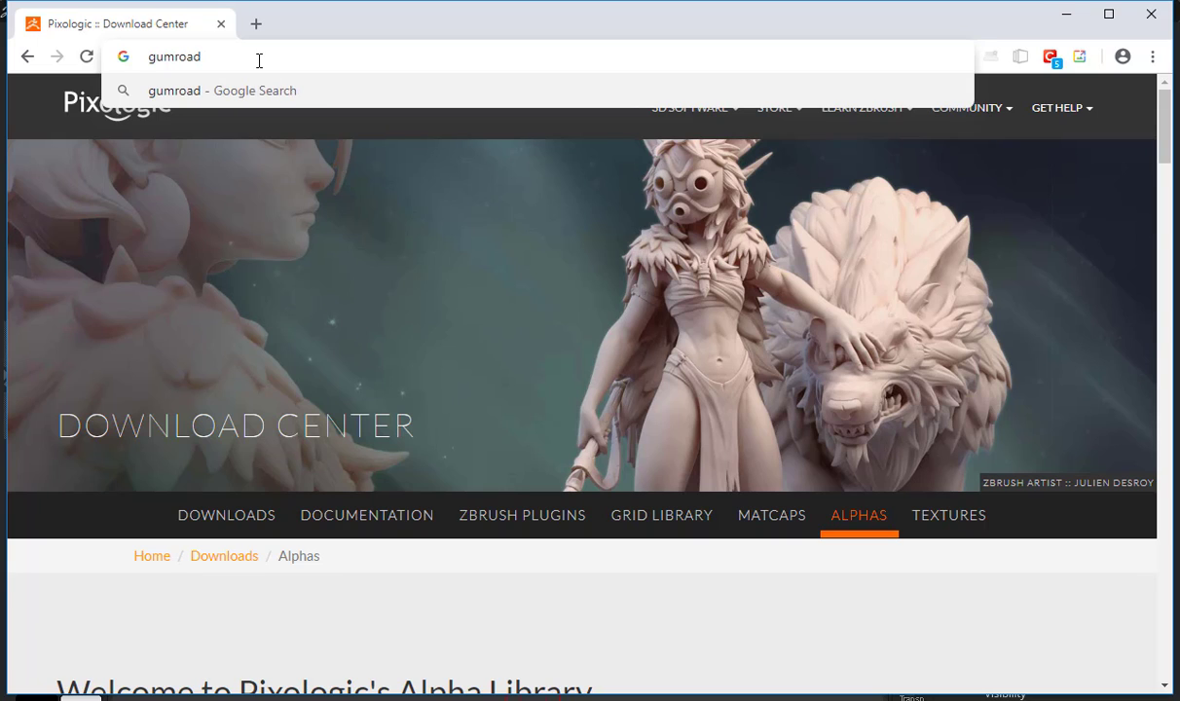
{"action": "type", "text": "zbrush b"}
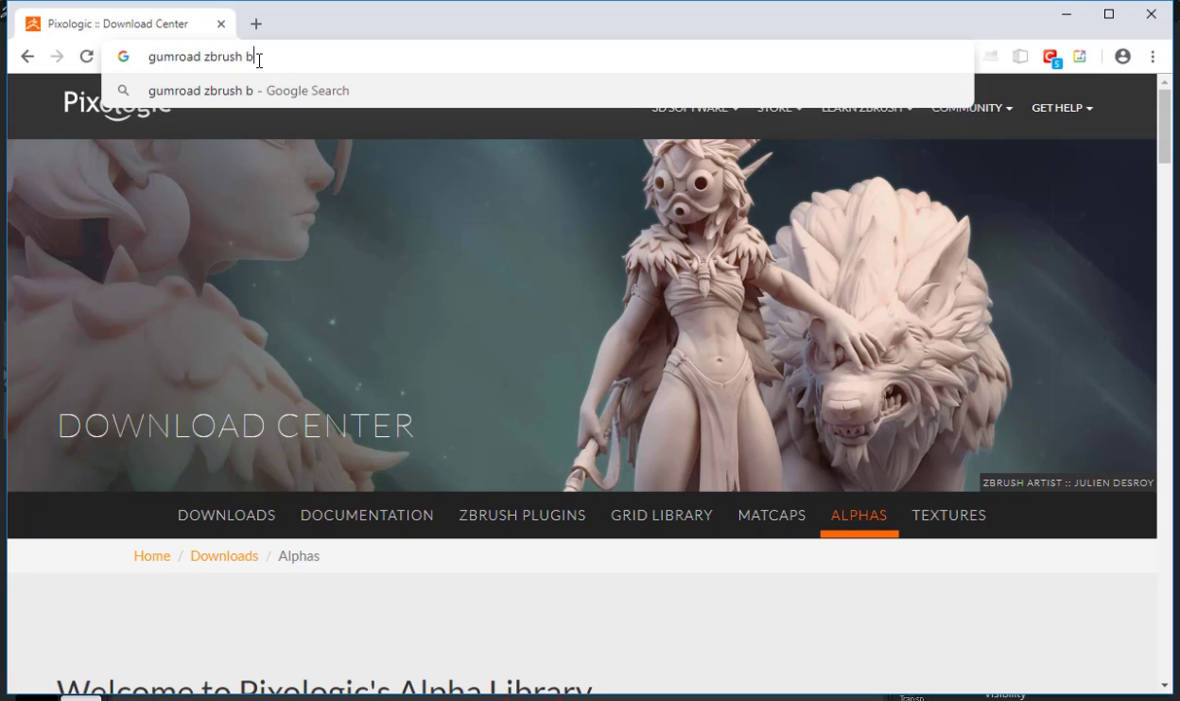
{"action": "type", "text": "rushes"}
{"action": "key", "text": "Return"}
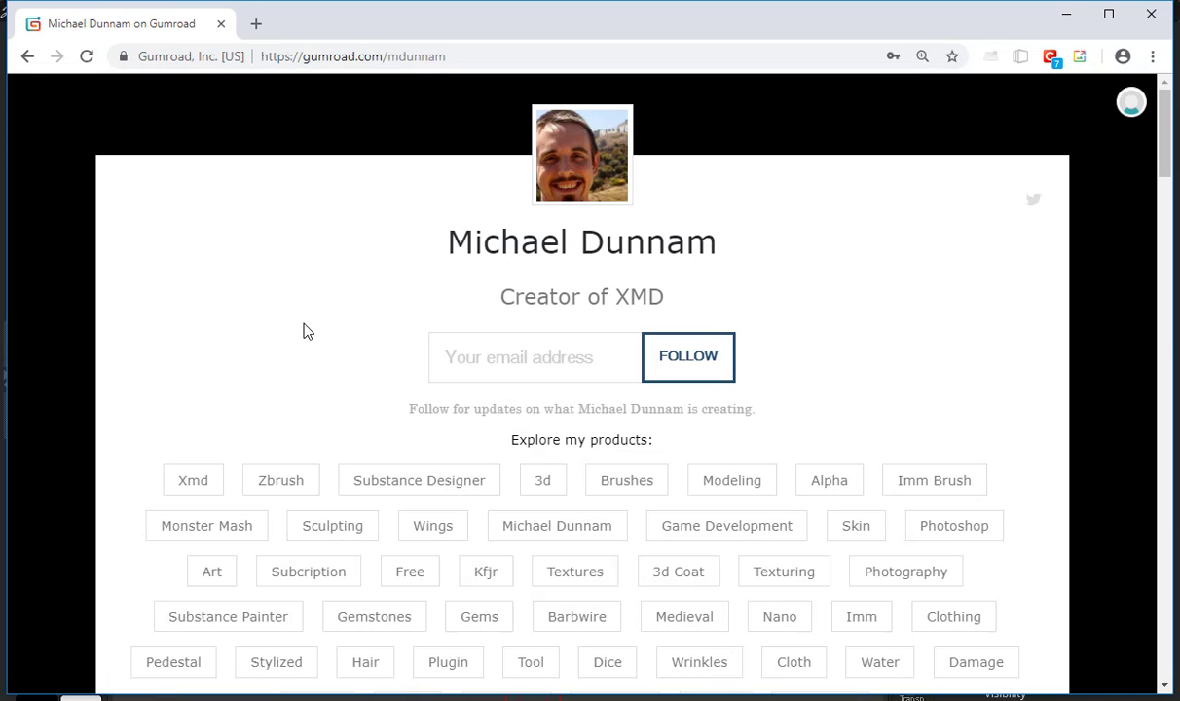
Browse the XMD Gumroad store, examining its product tags, memberships, and free and paid ZBrush brush sets
{"action": "scroll", "coordinate": [304, 331], "scroll_direction": "down", "scroll_amount": 6}
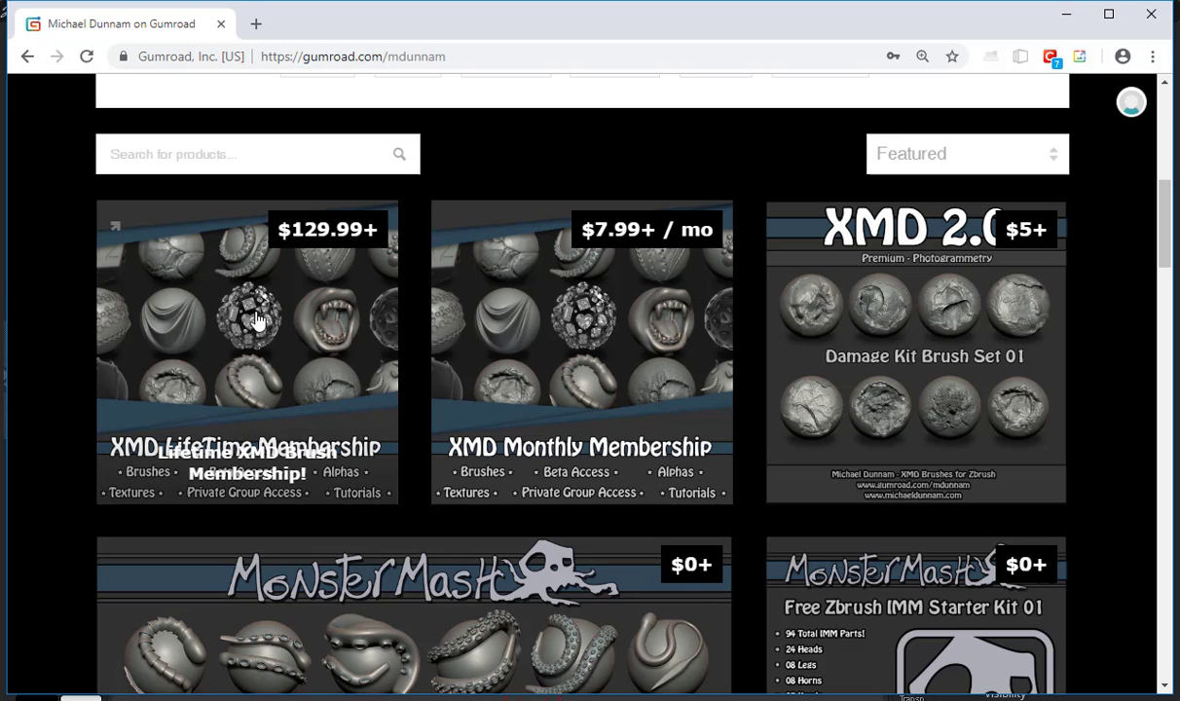
{"action": "scroll", "coordinate": [900, 343], "scroll_direction": "down", "scroll_amount": 4}
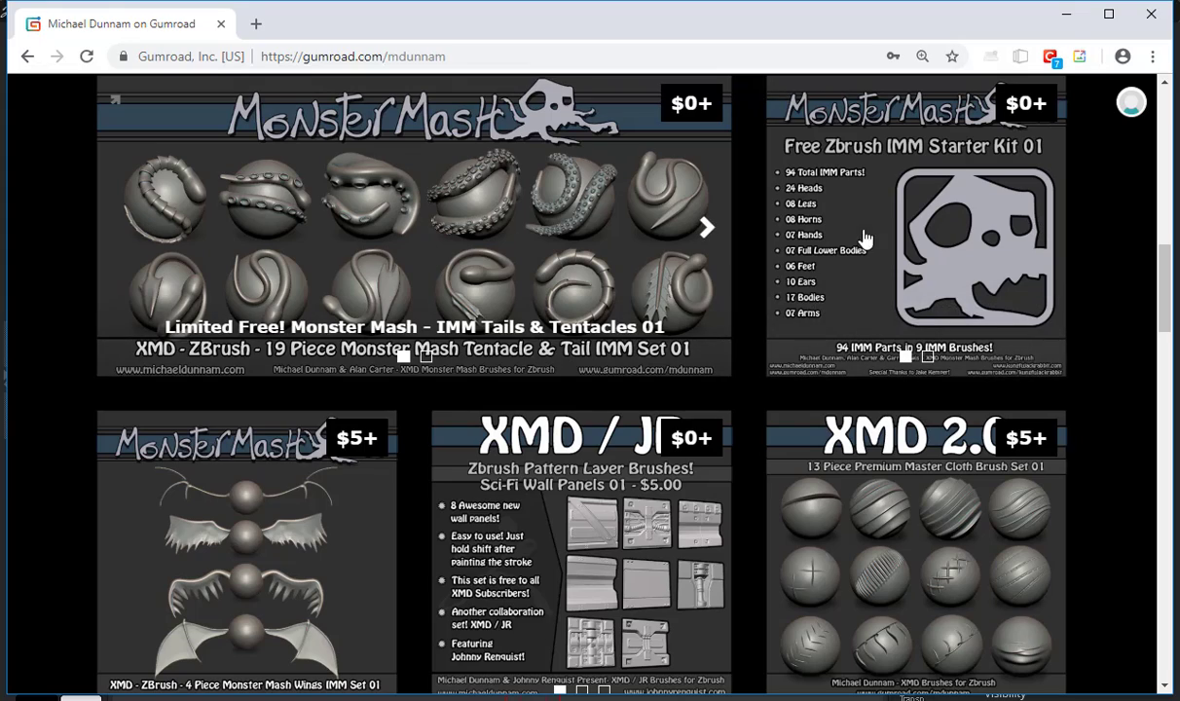
{"action": "scroll", "coordinate": [480, 309], "scroll_direction": "down", "scroll_amount": 6}
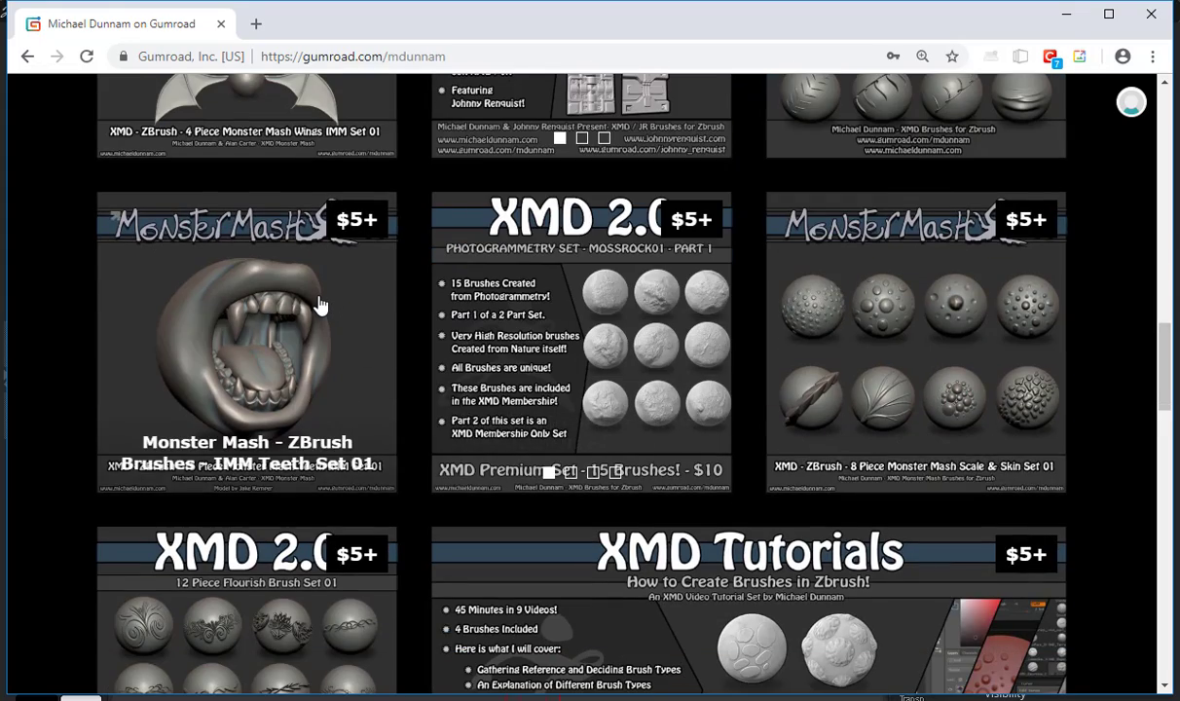
{"action": "scroll", "coordinate": [321, 305], "scroll_direction": "down", "scroll_amount": 6}
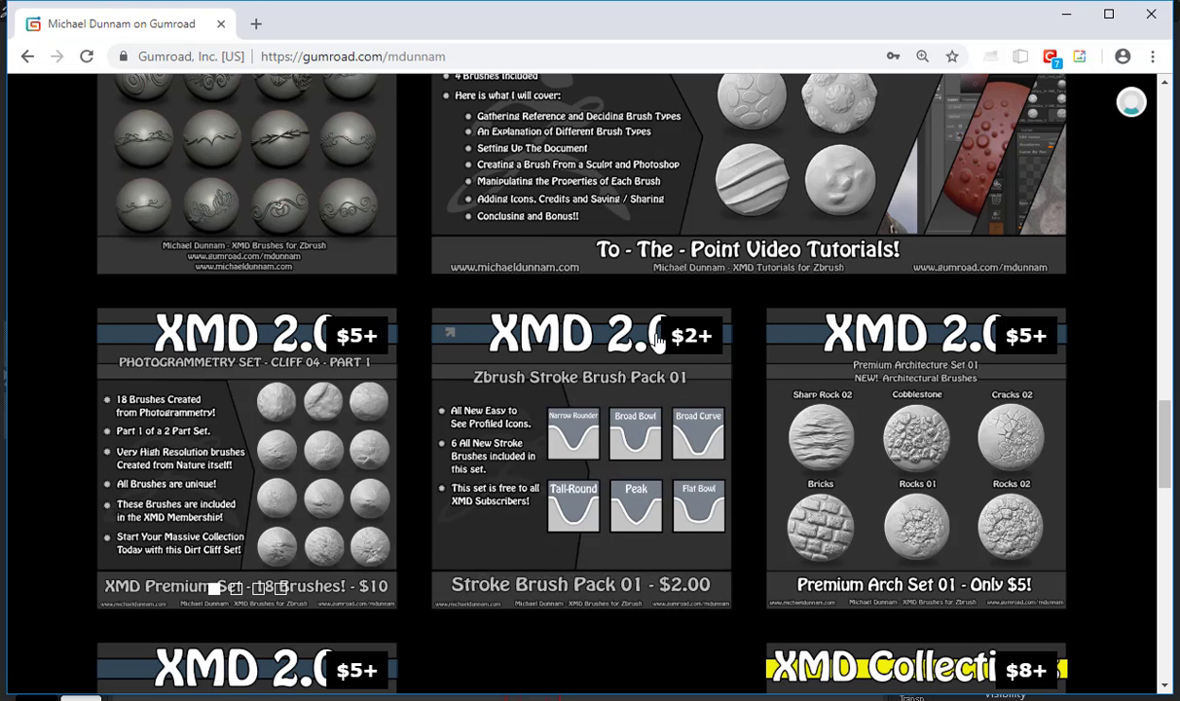
{"action": "scroll", "coordinate": [974, 346], "scroll_direction": "down", "scroll_amount": 3}
{"action": "scroll", "coordinate": [974, 348], "scroll_direction": "down", "scroll_amount": 5}
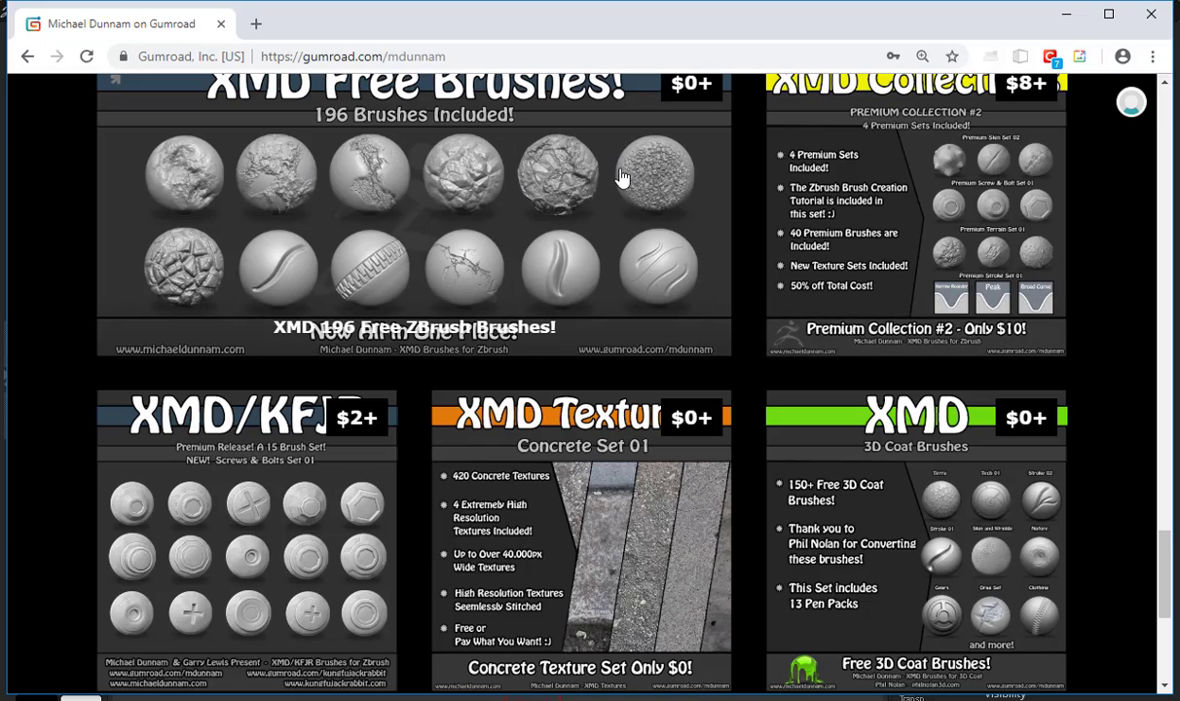
{"action": "scroll", "coordinate": [602, 194], "scroll_direction": "down", "scroll_amount": 3}
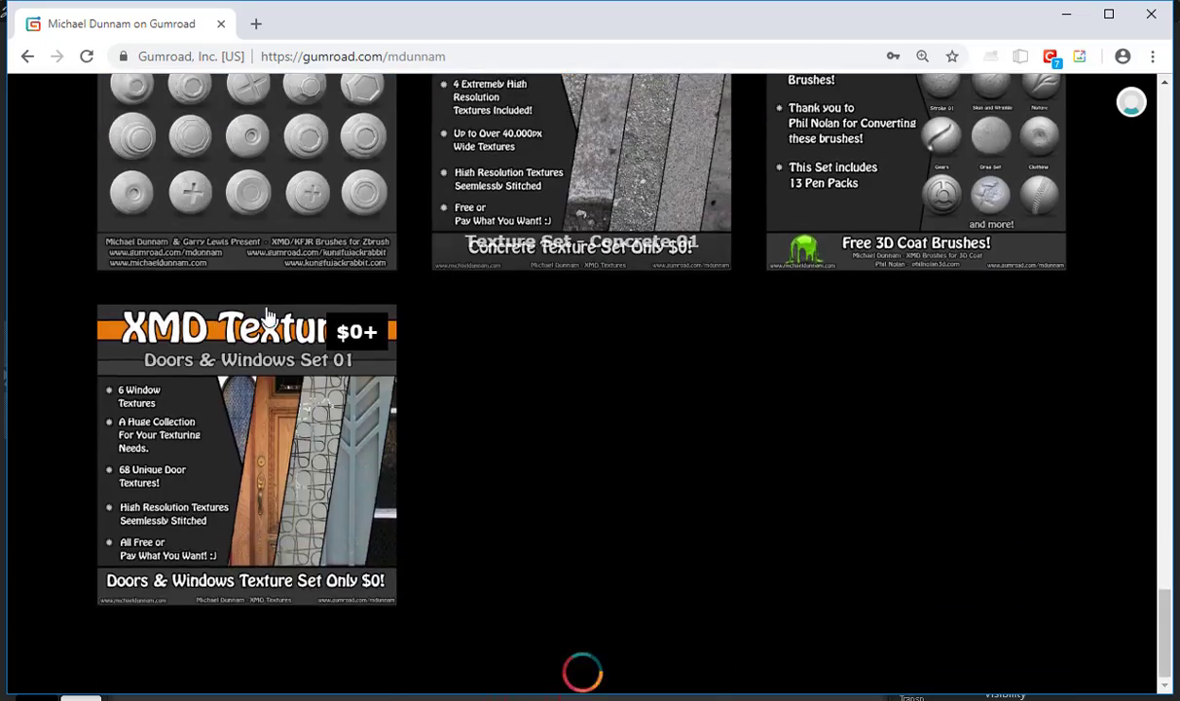
{"action": "scroll", "coordinate": [411, 284], "scroll_direction": "up", "scroll_amount": 15}
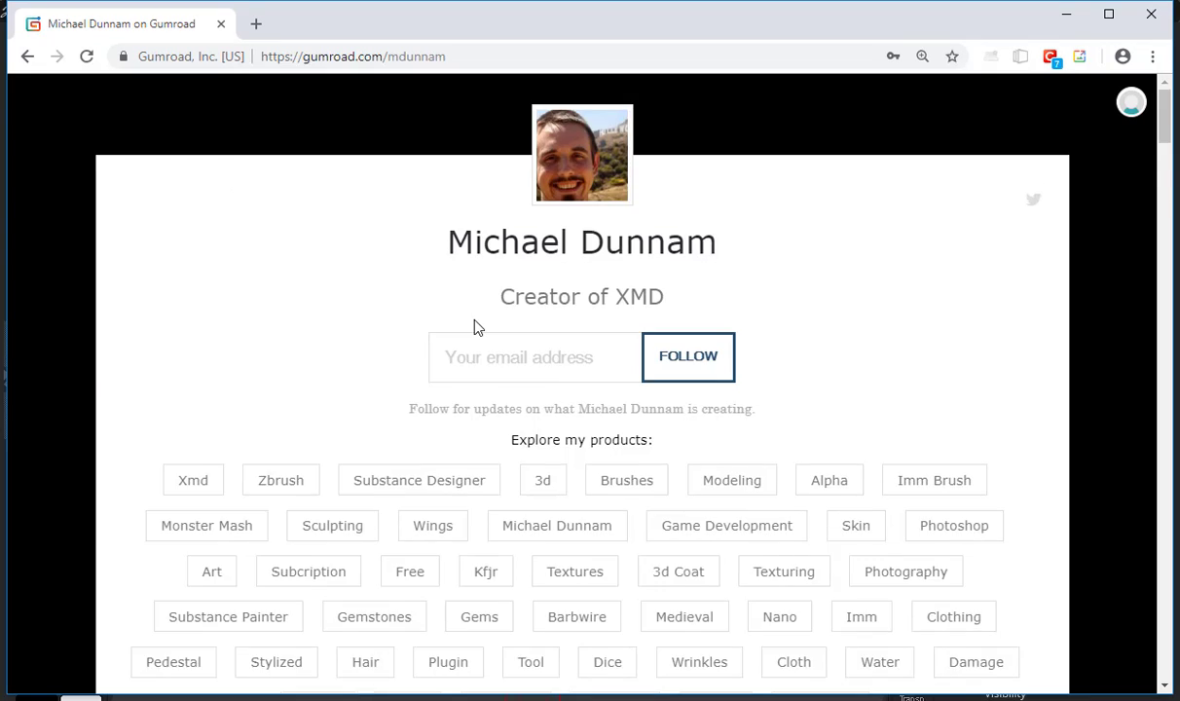
{"action": "scroll", "coordinate": [406, 310], "scroll_direction": "down", "scroll_amount": 3}
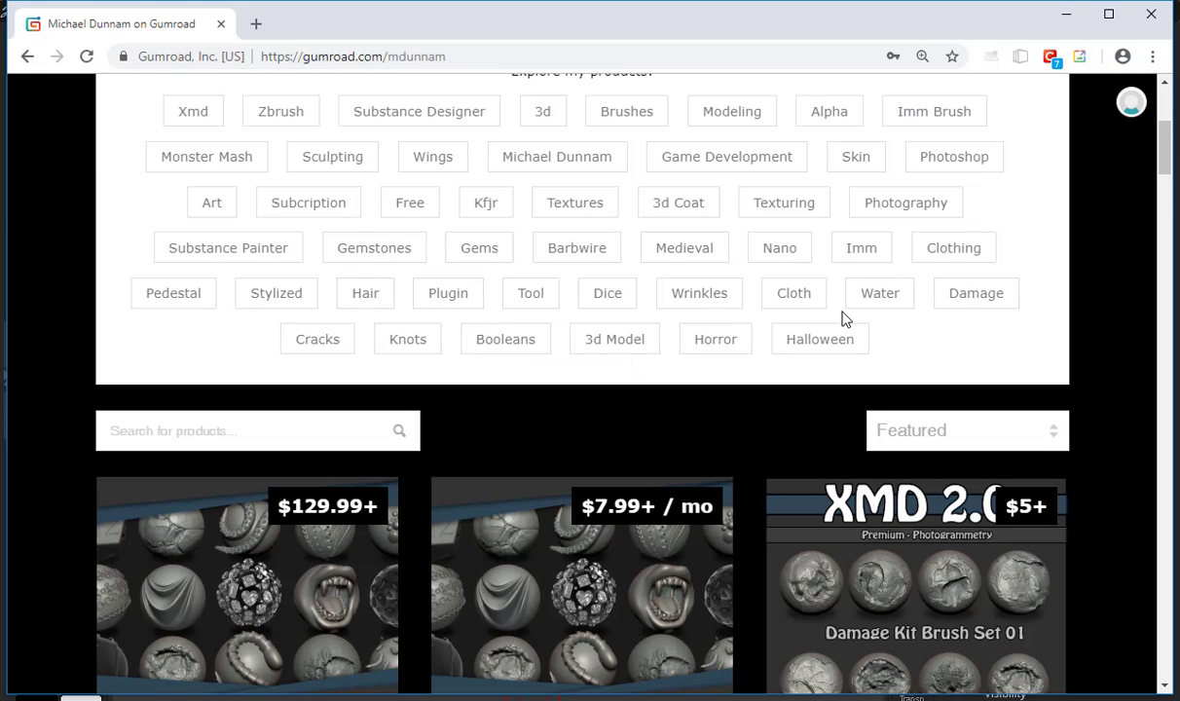
{"action": "scroll", "coordinate": [847, 360], "scroll_direction": "down", "scroll_amount": 4}
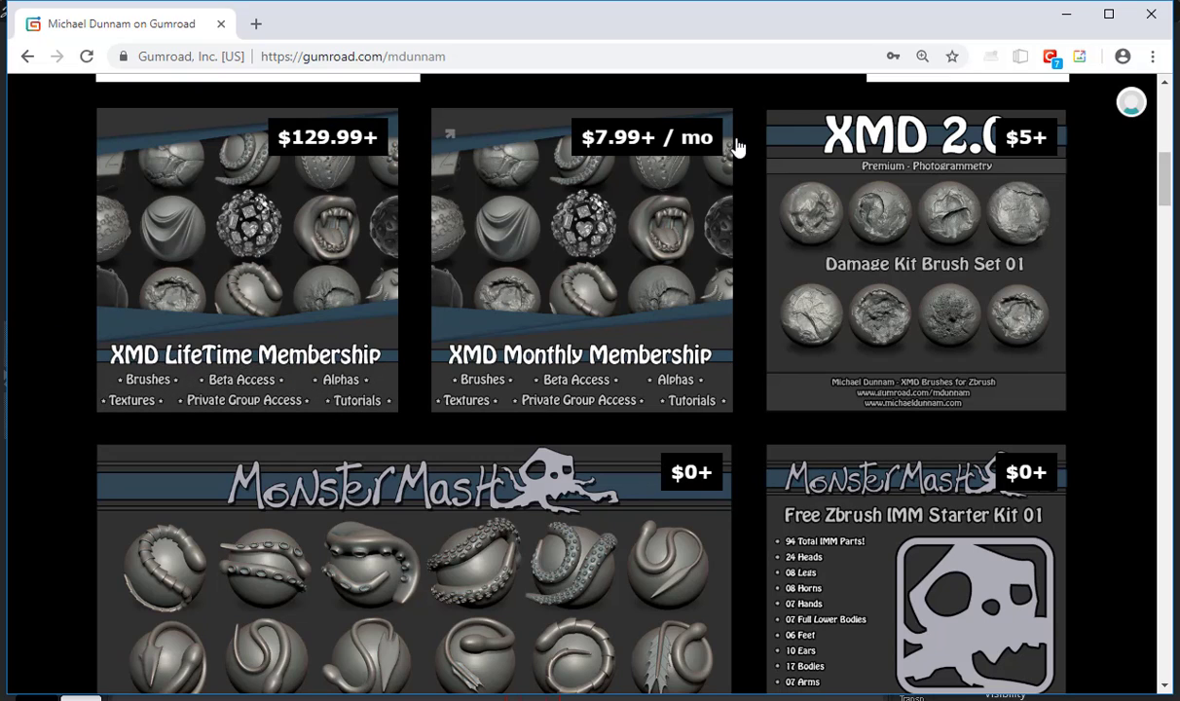
Switch back to ZBrush and sculpt a short raised stroke on the upper part of the sphere with the Standard brush
{"action": "left_click", "coordinate": [1064, 16]}
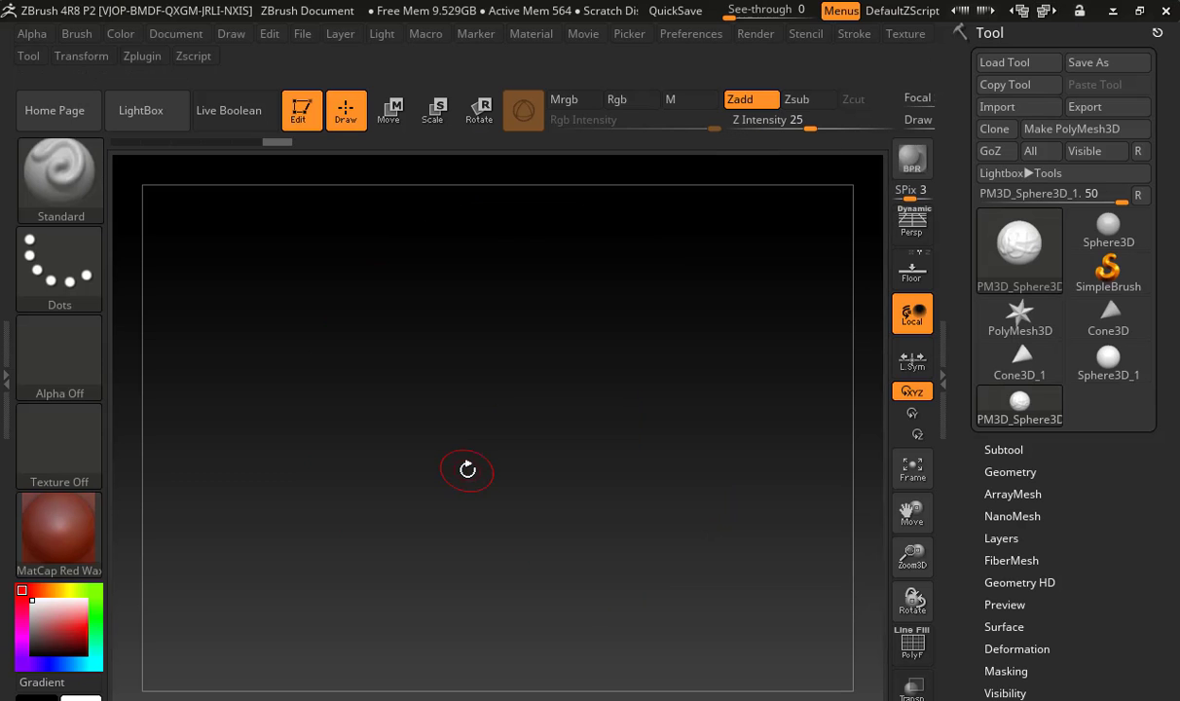
{"action": "mouse_move", "coordinate": [780, 350]}
{"action": "left_mouse_down"}
{"action": "mouse_move", "coordinate": [795, 387]}
{"action": "mouse_move", "coordinate": [736, 395]}
{"action": "left_mouse_up"}
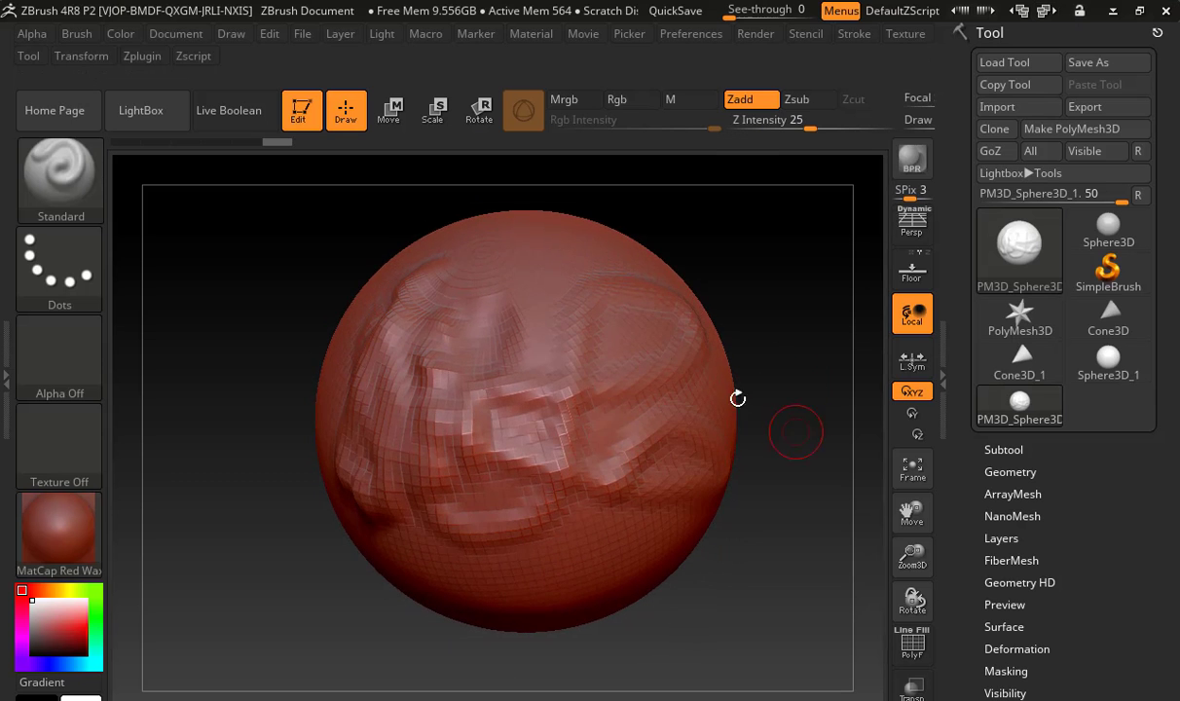
{"action": "mouse_move", "coordinate": [521, 269]}
{"action": "left_mouse_down"}
{"action": "mouse_move", "coordinate": [565, 259]}
{"action": "mouse_move", "coordinate": [587, 309]}
{"action": "left_mouse_up"}
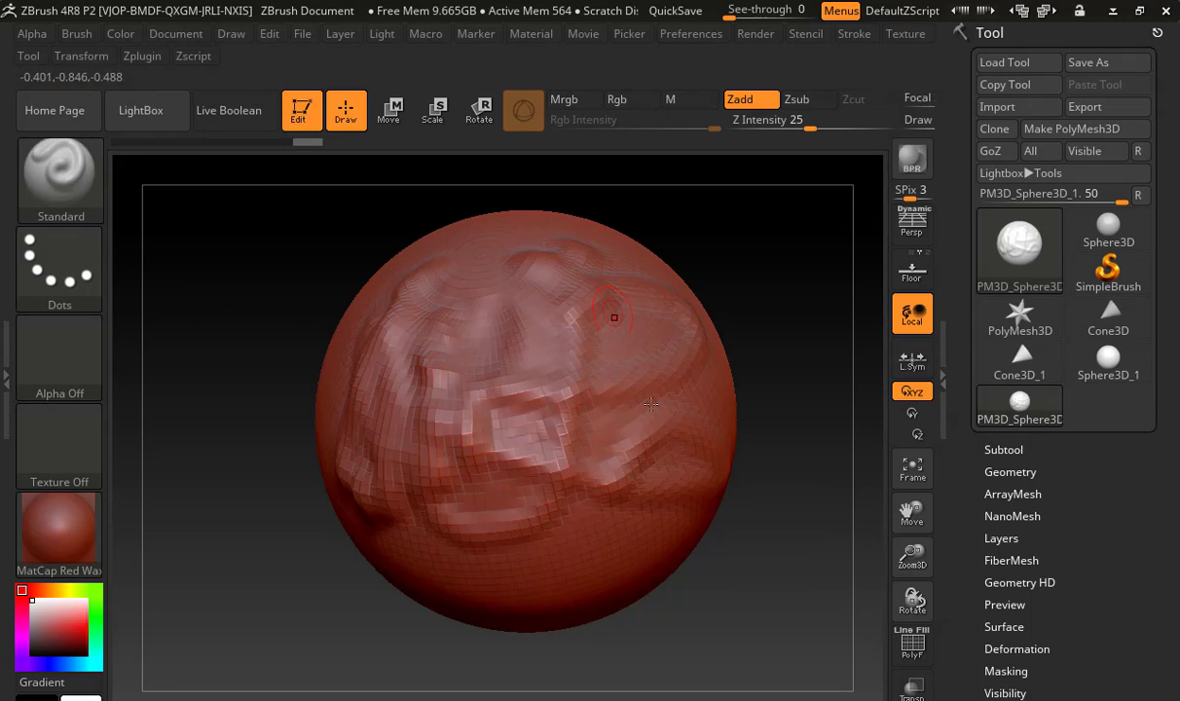
Choose the Blob brush and sculpt a winding stroke down the smooth side of the sphere at Z Intensity 25
{"action": "left_click", "coordinate": [83, 171]}
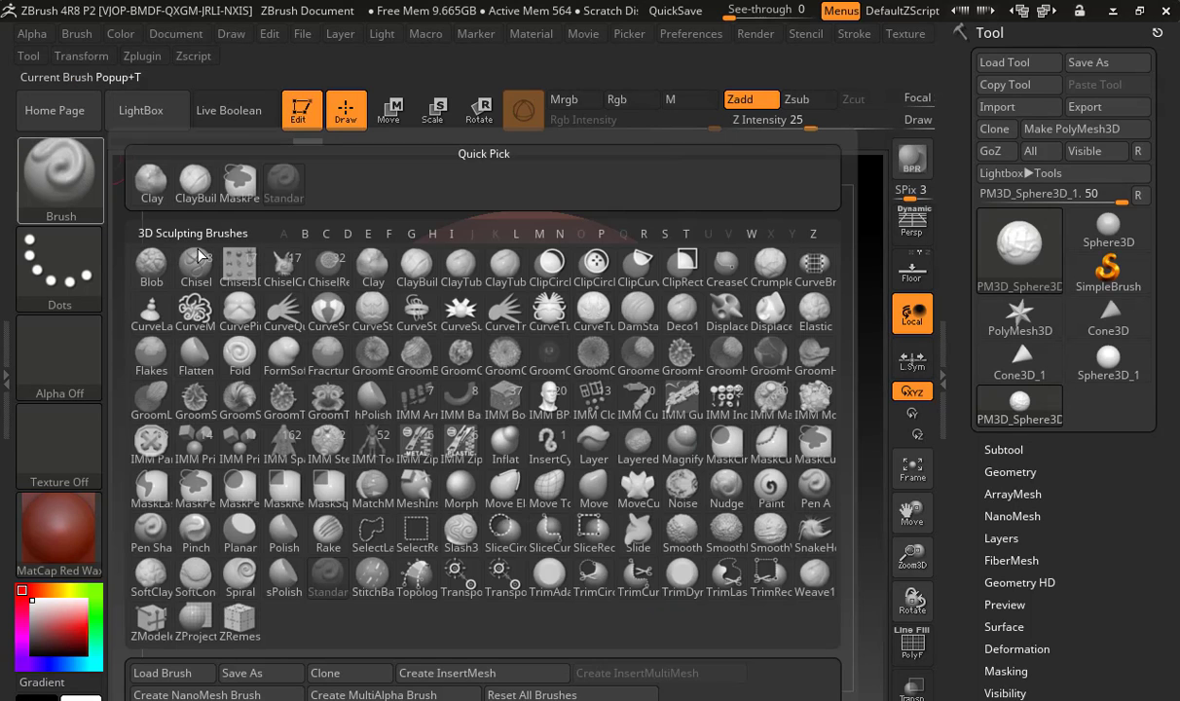
{"action": "left_click", "coordinate": [152, 267]}
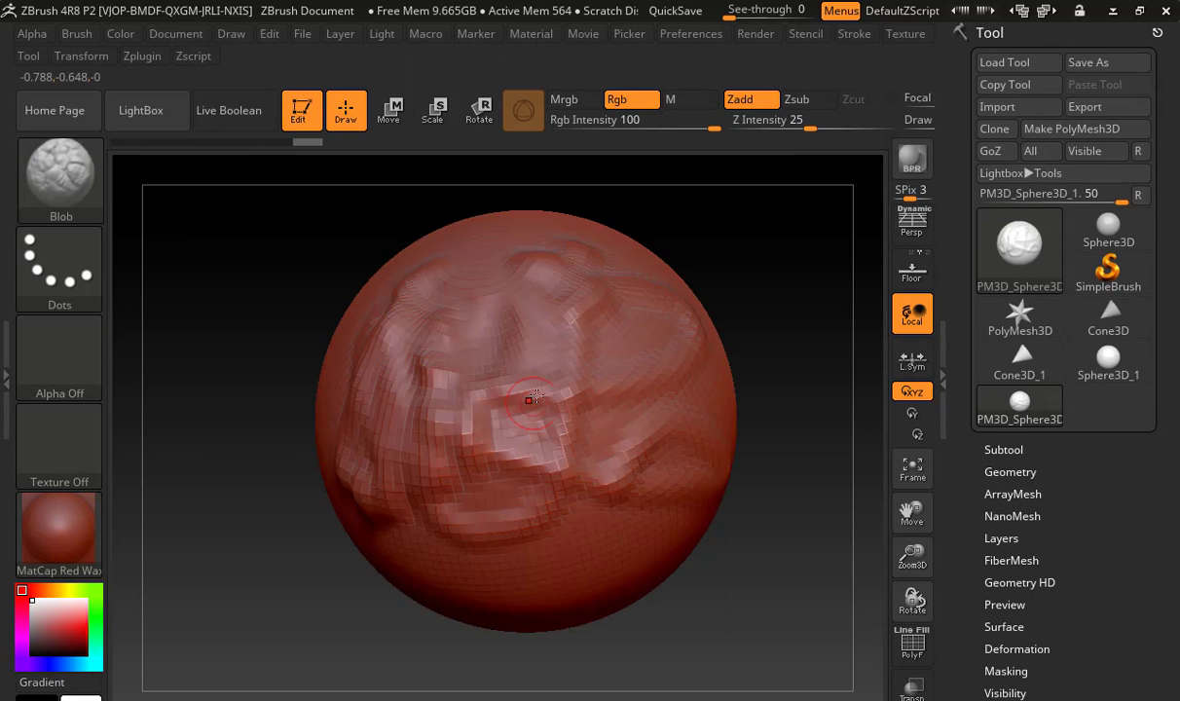
{"action": "mouse_move", "coordinate": [575, 553]}
{"action": "left_mouse_down"}
{"action": "mouse_move", "coordinate": [496, 555]}
{"action": "mouse_move", "coordinate": [425, 450]}
{"action": "mouse_move", "coordinate": [391, 466]}
{"action": "mouse_move", "coordinate": [381, 399]}
{"action": "left_mouse_up"}
{"action": "mouse_move", "coordinate": [263, 482]}
{"action": "left_mouse_down"}
{"action": "mouse_move", "coordinate": [331, 389]}
{"action": "mouse_move", "coordinate": [305, 275]}
{"action": "mouse_move", "coordinate": [238, 414]}
{"action": "mouse_move", "coordinate": [321, 482]}
{"action": "mouse_move", "coordinate": [261, 555]}
{"action": "left_mouse_up"}
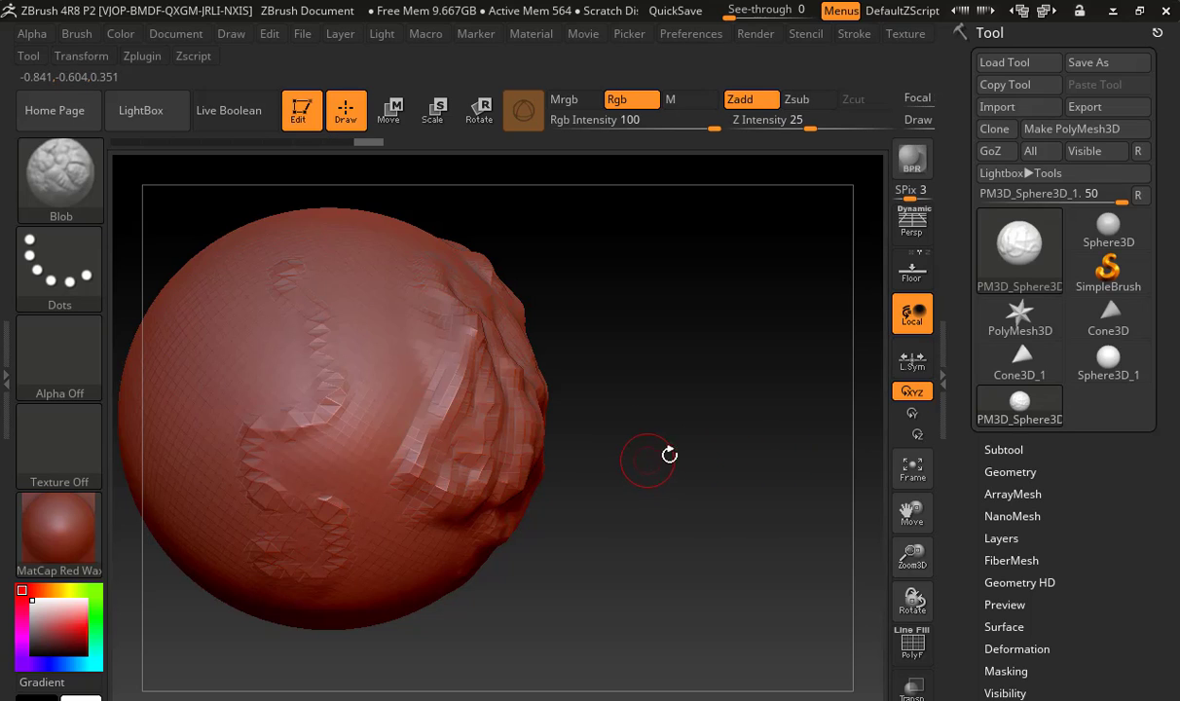
{"action": "mouse_move", "coordinate": [664, 482]}
{"action": "left_mouse_down", "text": "alt"}
{"action": "mouse_move", "coordinate": [776, 489]}
{"action": "mouse_move", "coordinate": [789, 455]}
{"action": "left_mouse_up", "text": "alt"}
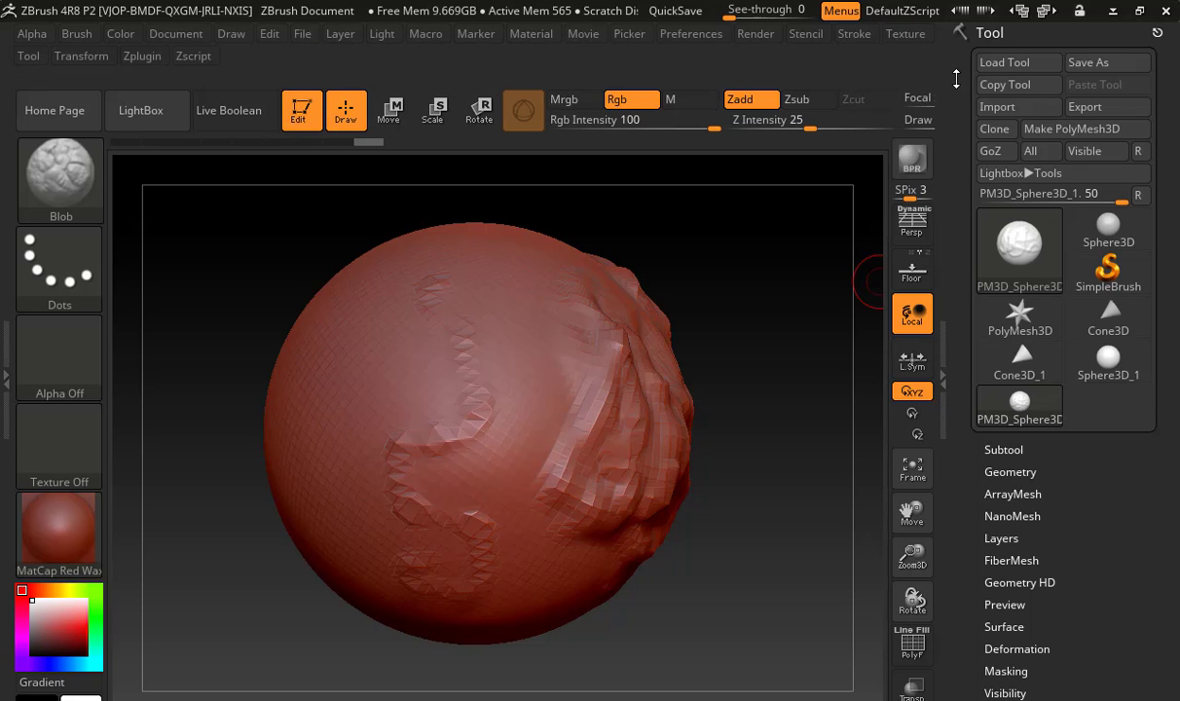
Restore the ZBrush window to a smaller size, reposition it to read the active and total point counts, and maximize it again
{"action": "left_click", "coordinate": [1139, 11]}
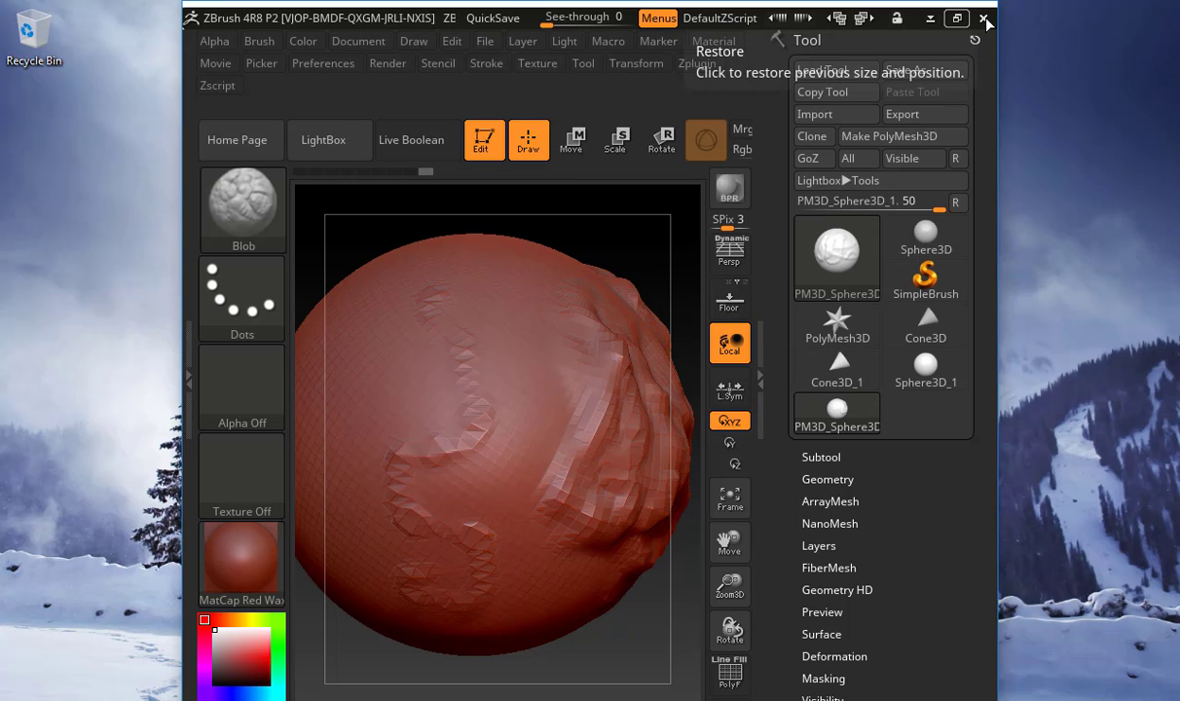
{"action": "left_click_drag", "start_coordinate": [999, 42], "coordinate": [1179, 43]}
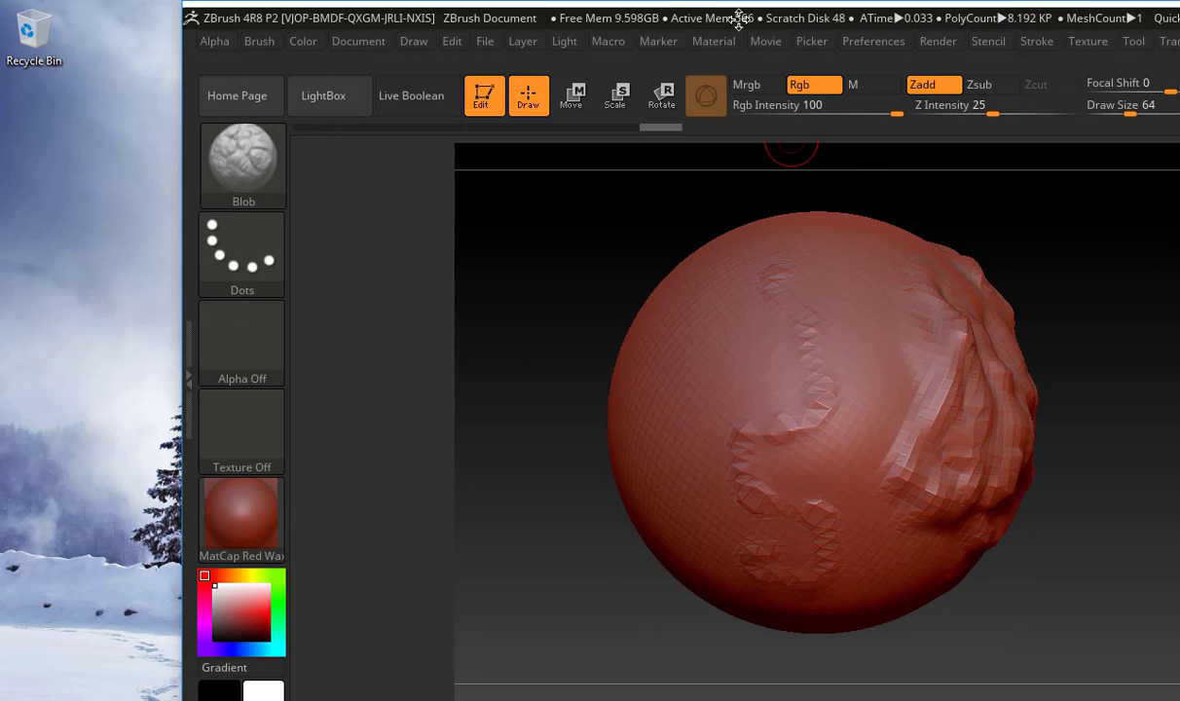
{"action": "left_click_drag", "start_coordinate": [704, 19], "coordinate": [381, 12]}
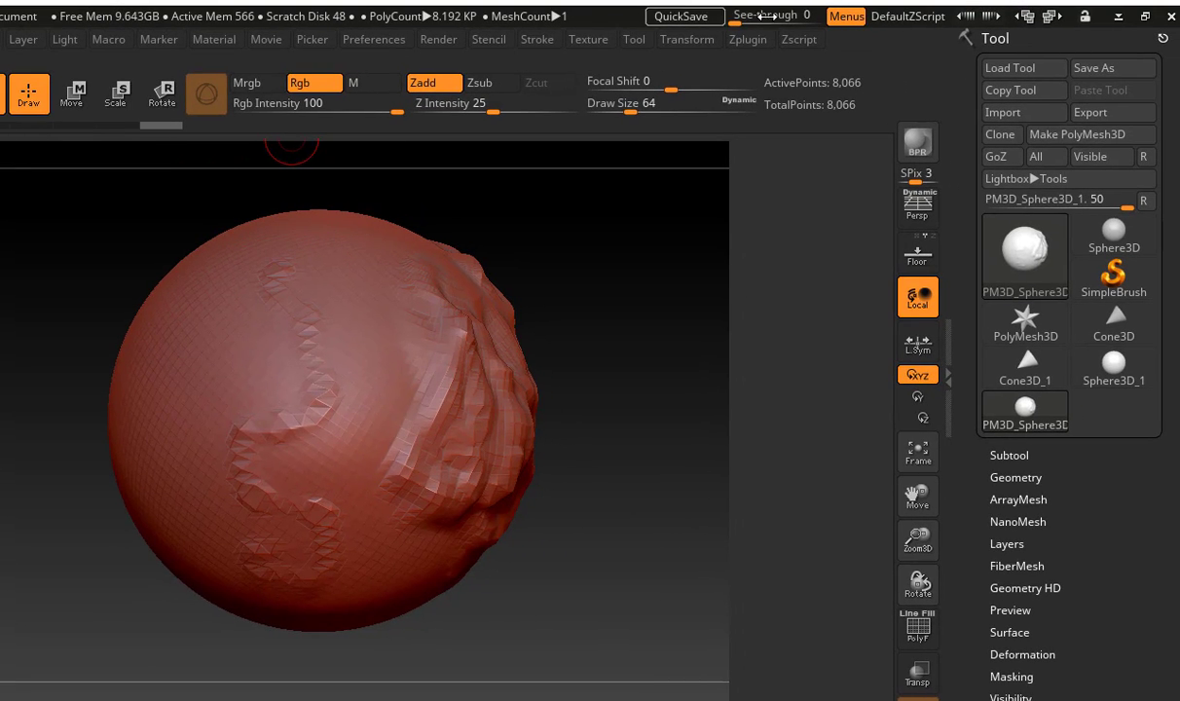
{"action": "left_click", "coordinate": [1141, 24]}
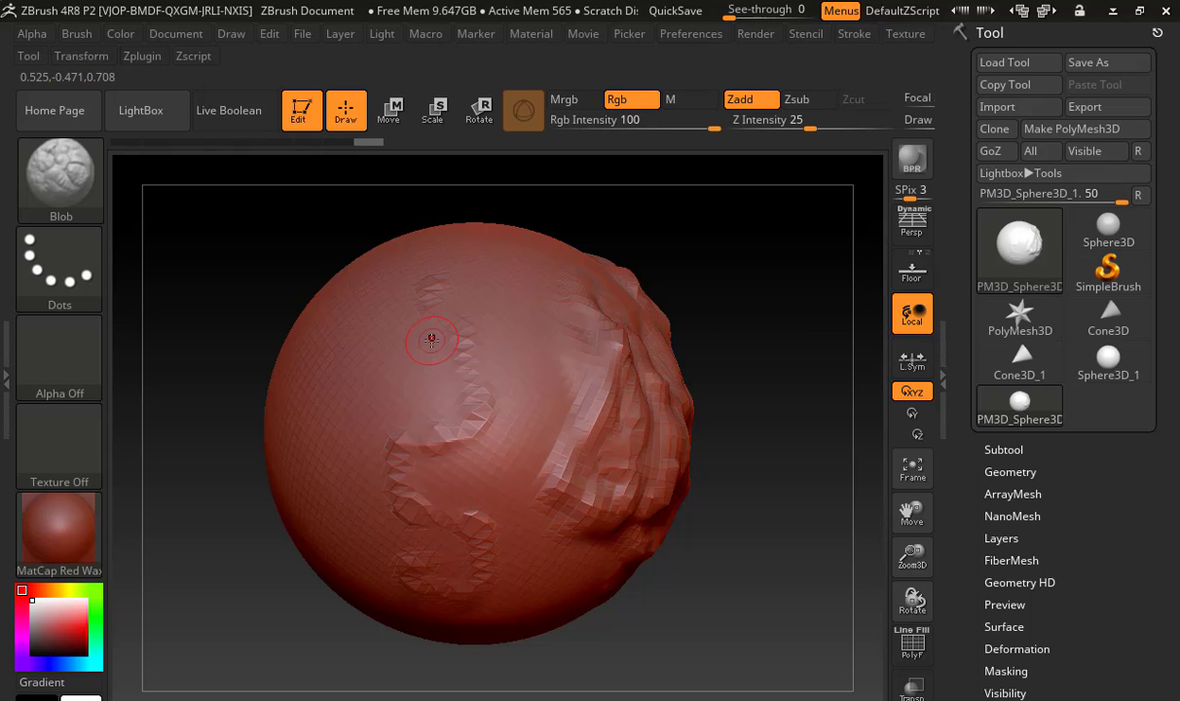
Subdivide the sphere once and sculpt a winding Blob stroke down its left side
{"action": "key", "text": "ctrl"}
{"action": "key", "text": "ctrl+d"}
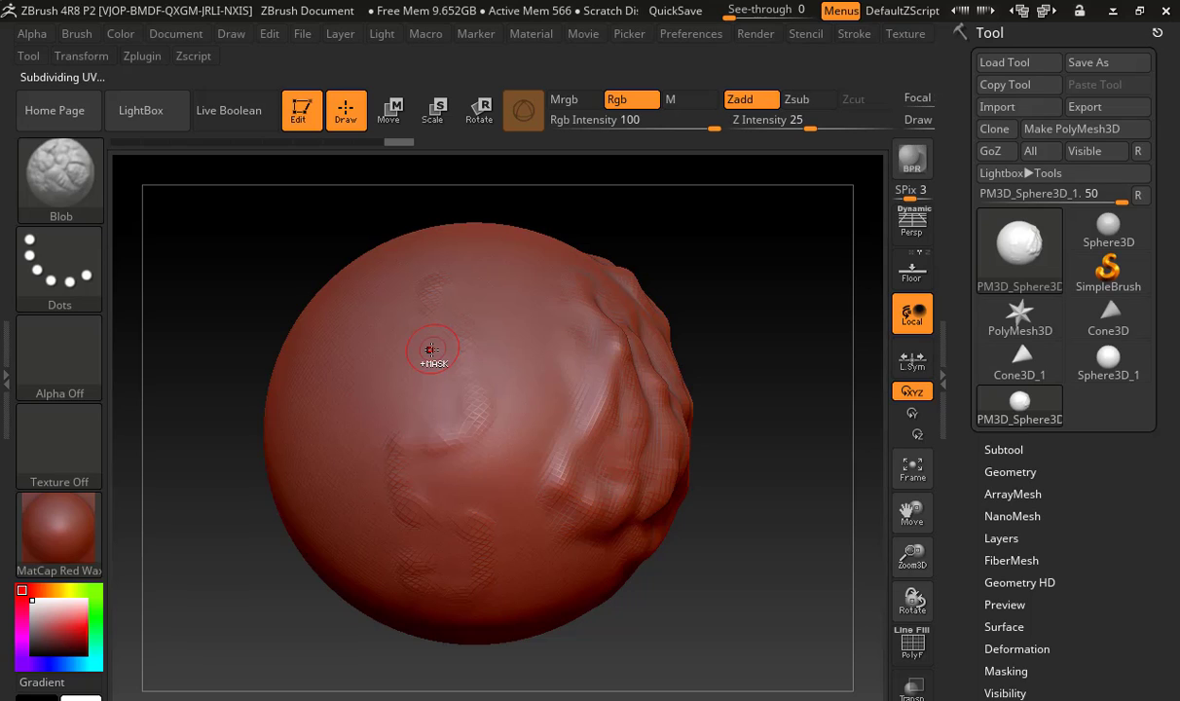
{"action": "mouse_move", "coordinate": [362, 367]}
{"action": "left_mouse_down"}
{"action": "mouse_move", "coordinate": [365, 418]}
{"action": "mouse_move", "coordinate": [296, 438]}
{"action": "mouse_move", "coordinate": [336, 594]}
{"action": "left_mouse_up"}
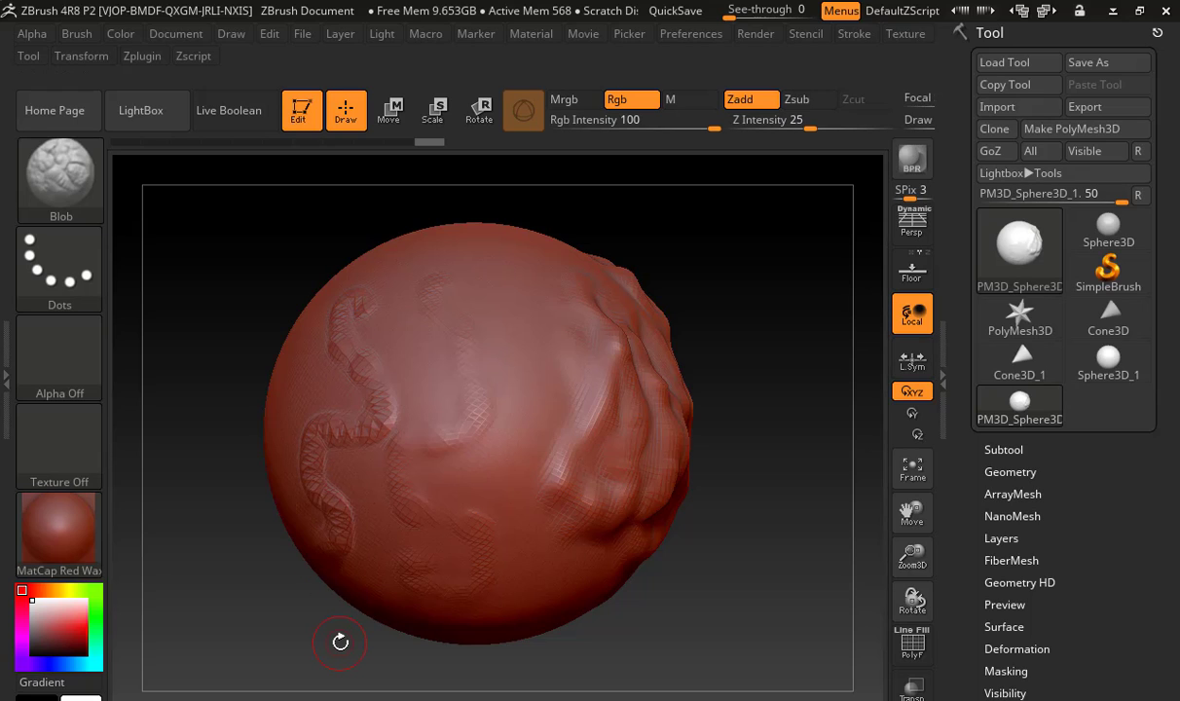
Subdivide the sphere once more and sculpt several curved Blob strokes across its front
{"action": "key", "text": "ctrl"}
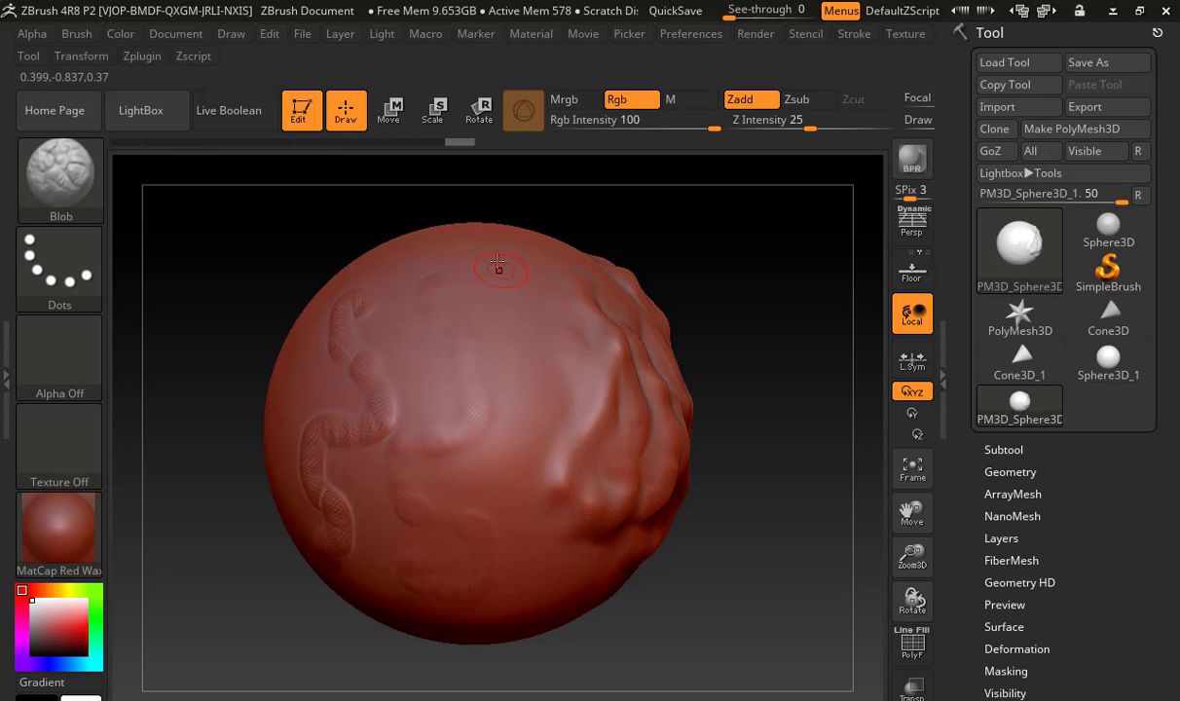
{"action": "left_click_drag", "start_coordinate": [491, 298], "coordinate": [477, 379]}
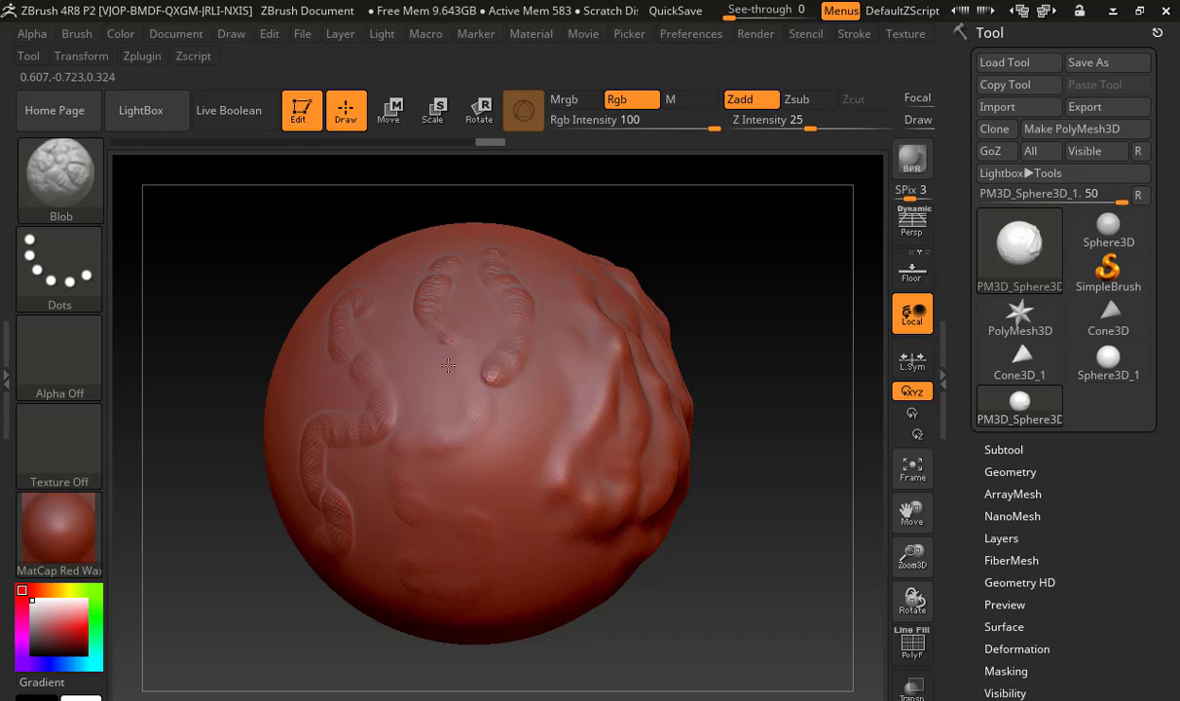
{"action": "mouse_move", "coordinate": [448, 365]}
{"action": "left_mouse_down"}
{"action": "mouse_move", "coordinate": [414, 417]}
{"action": "mouse_move", "coordinate": [454, 473]}
{"action": "mouse_move", "coordinate": [474, 564]}
{"action": "left_mouse_up"}
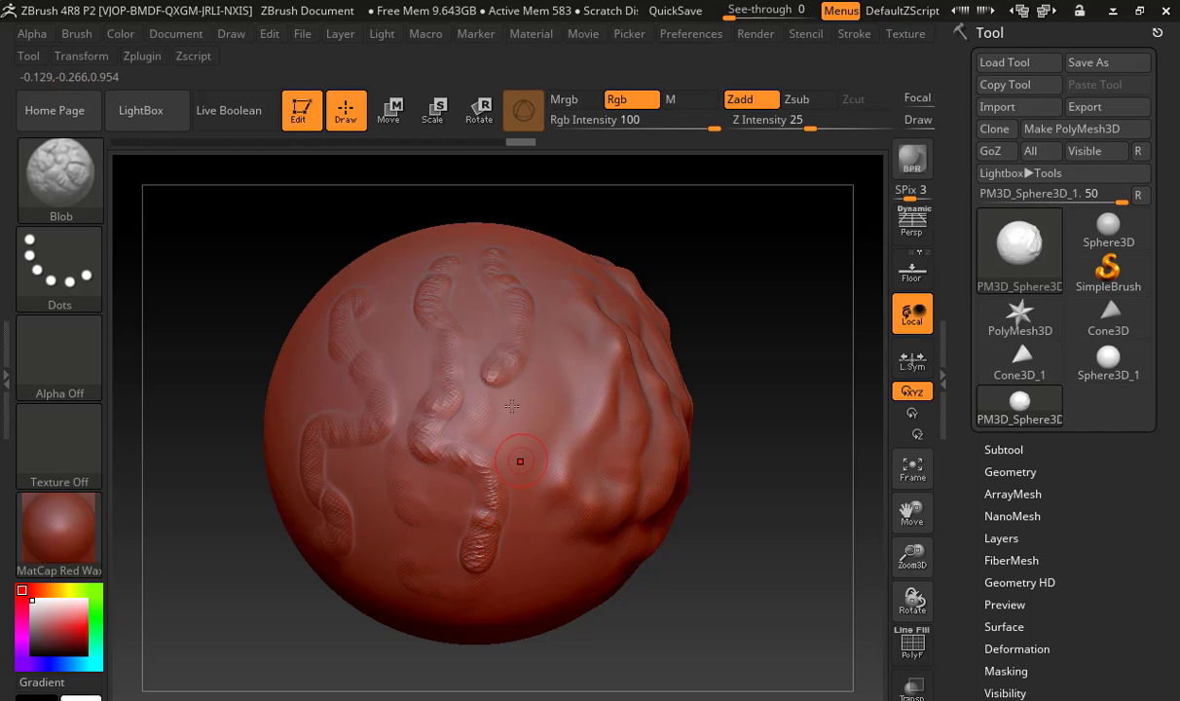
Choose the Standard brush and sculpt a long looping stroke on a smooth side of the sphere at Z Intensity 25
{"action": "left_click_drag", "start_coordinate": [789, 376], "coordinate": [223, 239]}
{"action": "left_click", "coordinate": [90, 181]}
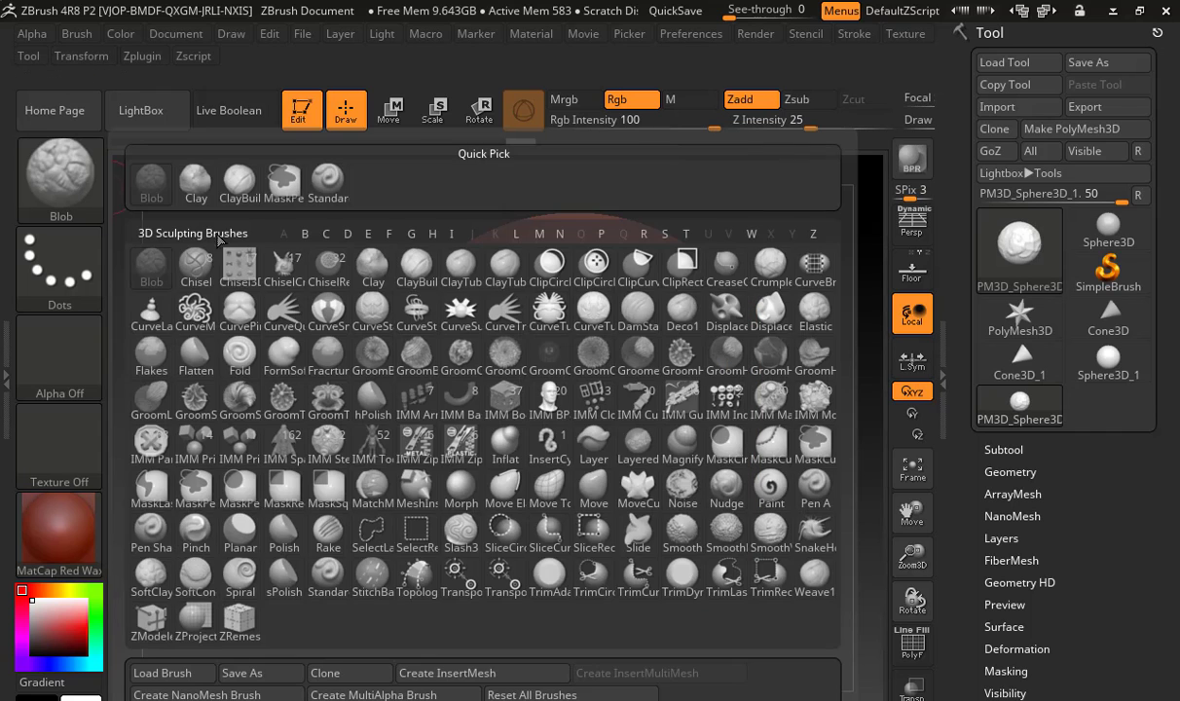
{"action": "left_click", "coordinate": [327, 179]}
{"action": "left_click_drag", "start_coordinate": [313, 298], "coordinate": [506, 294]}
{"action": "mouse_move", "coordinate": [295, 261]}
{"action": "left_mouse_down"}
{"action": "mouse_move", "coordinate": [303, 325]}
{"action": "mouse_move", "coordinate": [341, 393]}
{"action": "mouse_move", "coordinate": [224, 448]}
{"action": "mouse_move", "coordinate": [220, 496]}
{"action": "mouse_move", "coordinate": [344, 521]}
{"action": "mouse_move", "coordinate": [375, 394]}
{"action": "mouse_move", "coordinate": [409, 355]}
{"action": "mouse_move", "coordinate": [435, 409]}
{"action": "mouse_move", "coordinate": [429, 440]}
{"action": "left_mouse_up"}
{"action": "left_click_drag", "start_coordinate": [756, 396], "coordinate": [666, 411]}
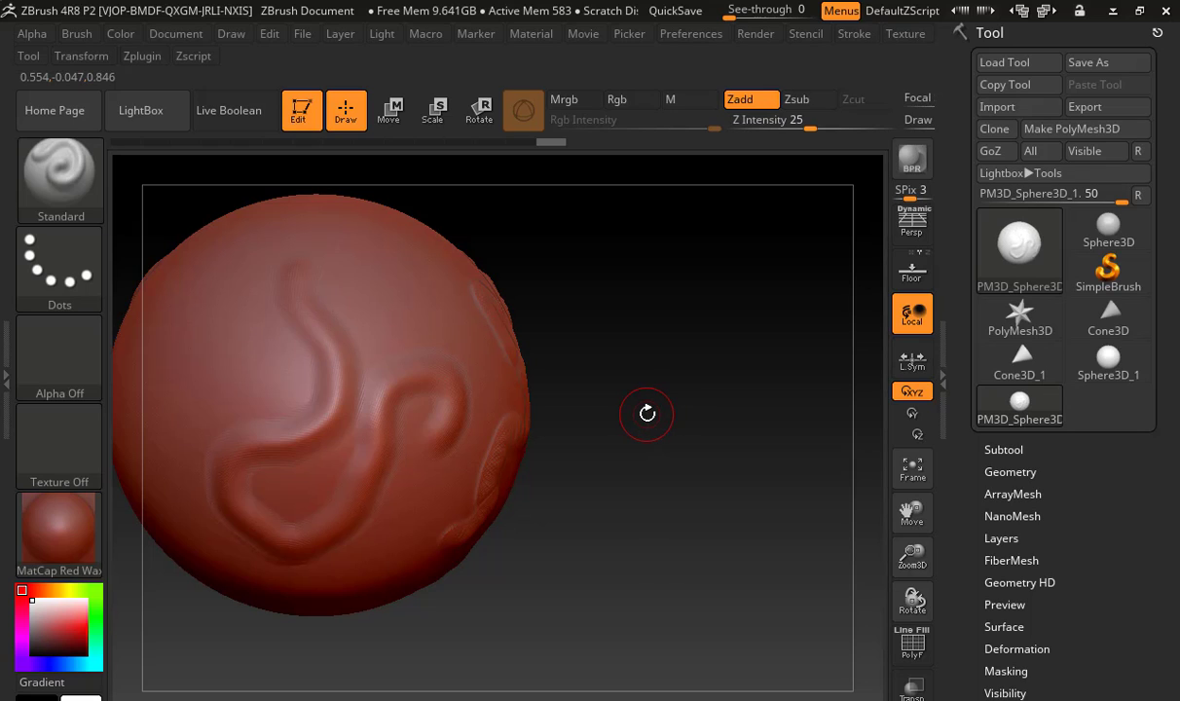
Step the sphere down to its lowest subdivision level, examine the active and total point counts, and return to the highest level
{"action": "key", "text": "shift"}
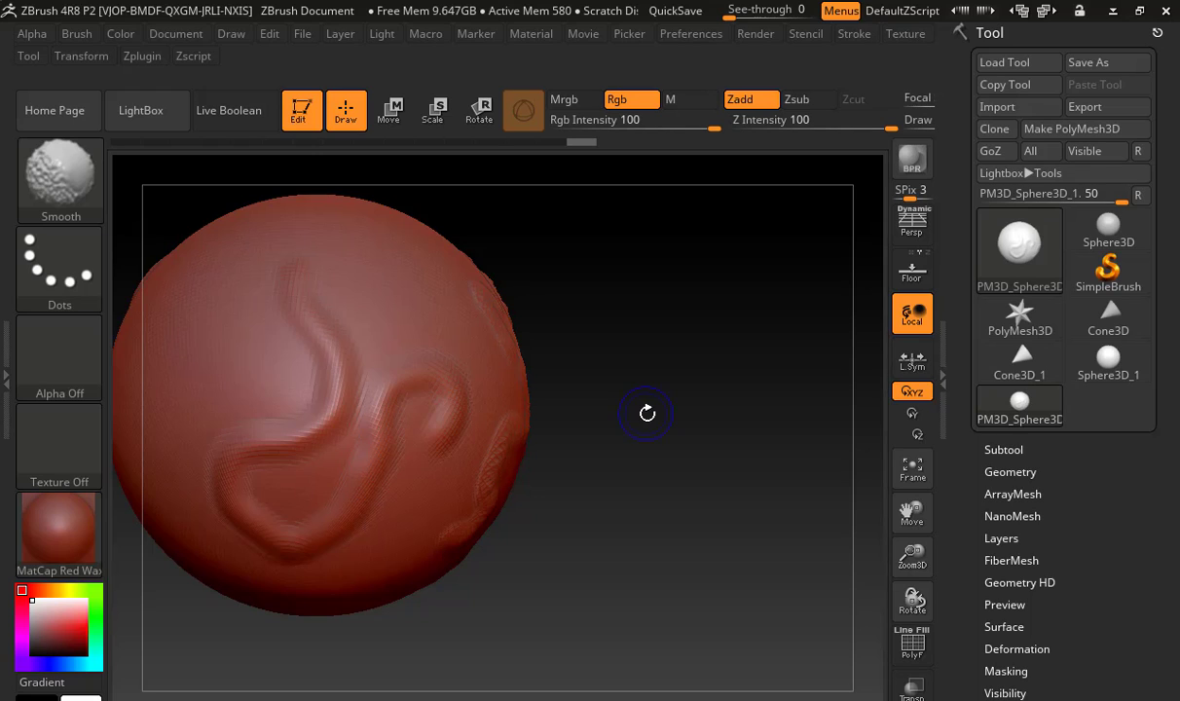
{"action": "key", "text": "shift+d"}
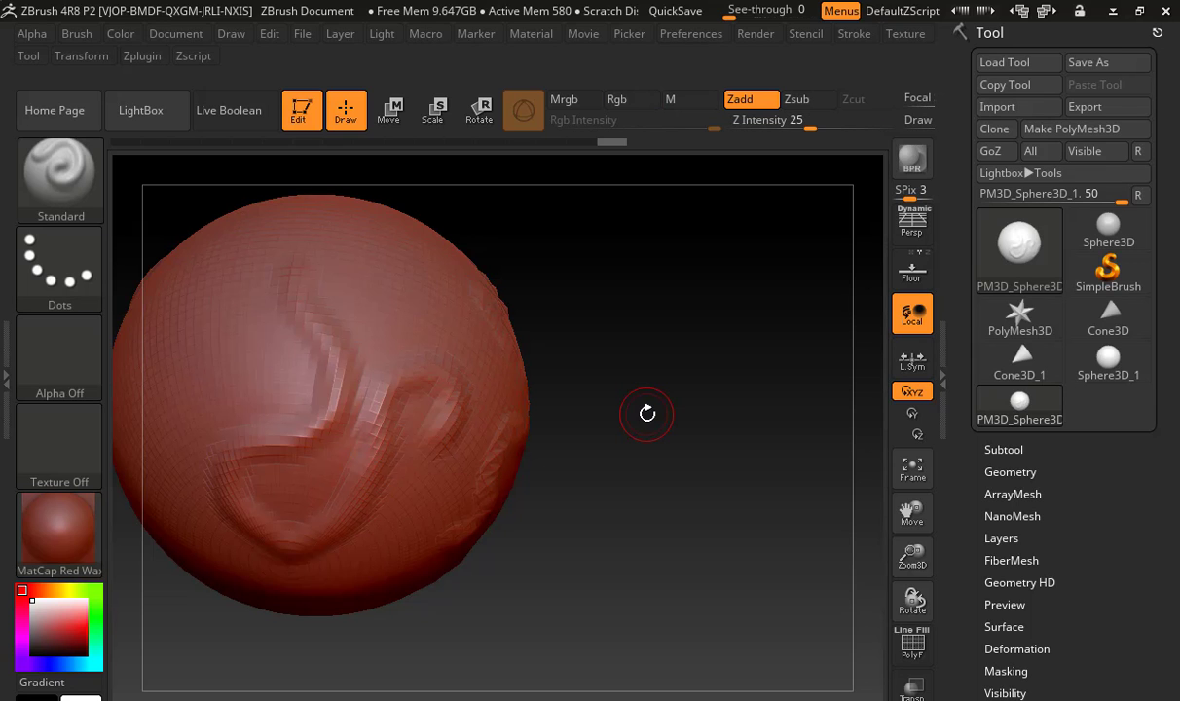
{"action": "mouse_move", "coordinate": [653, 334]}
{"action": "left_mouse_down"}
{"action": "mouse_move", "coordinate": [605, 335]}
{"action": "mouse_move", "coordinate": [699, 300]}
{"action": "left_mouse_up"}
{"action": "left_click", "coordinate": [1136, 11]}
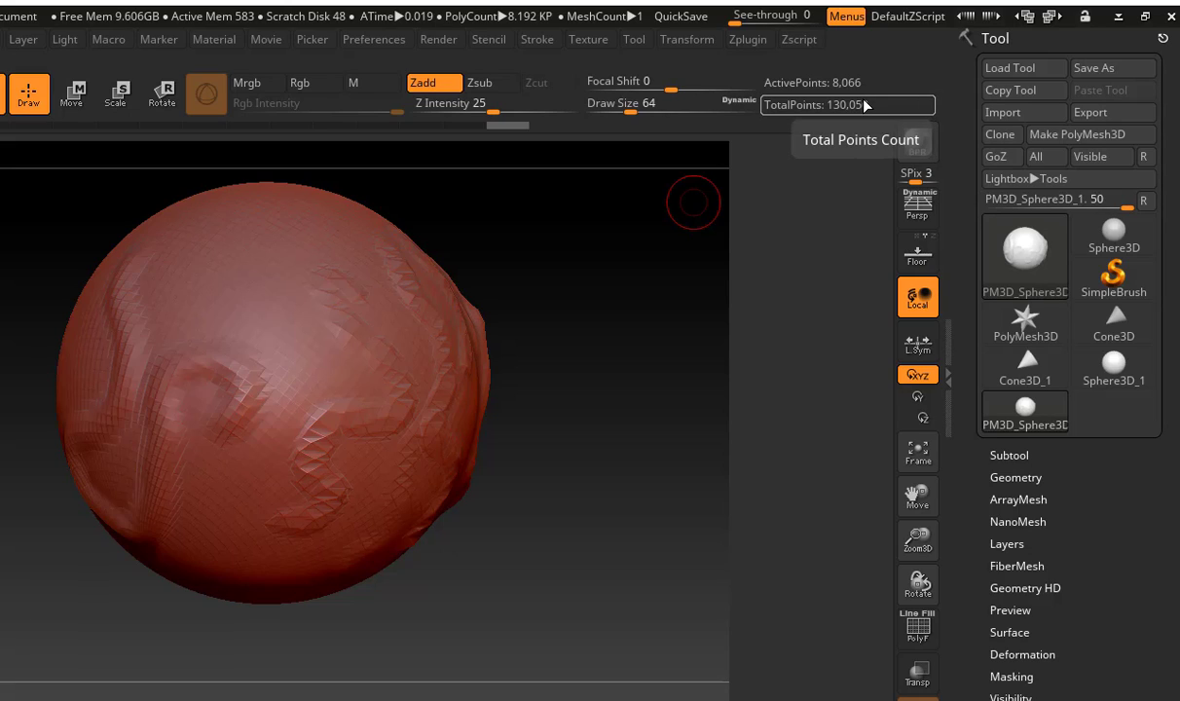
{"action": "key", "text": "d"}
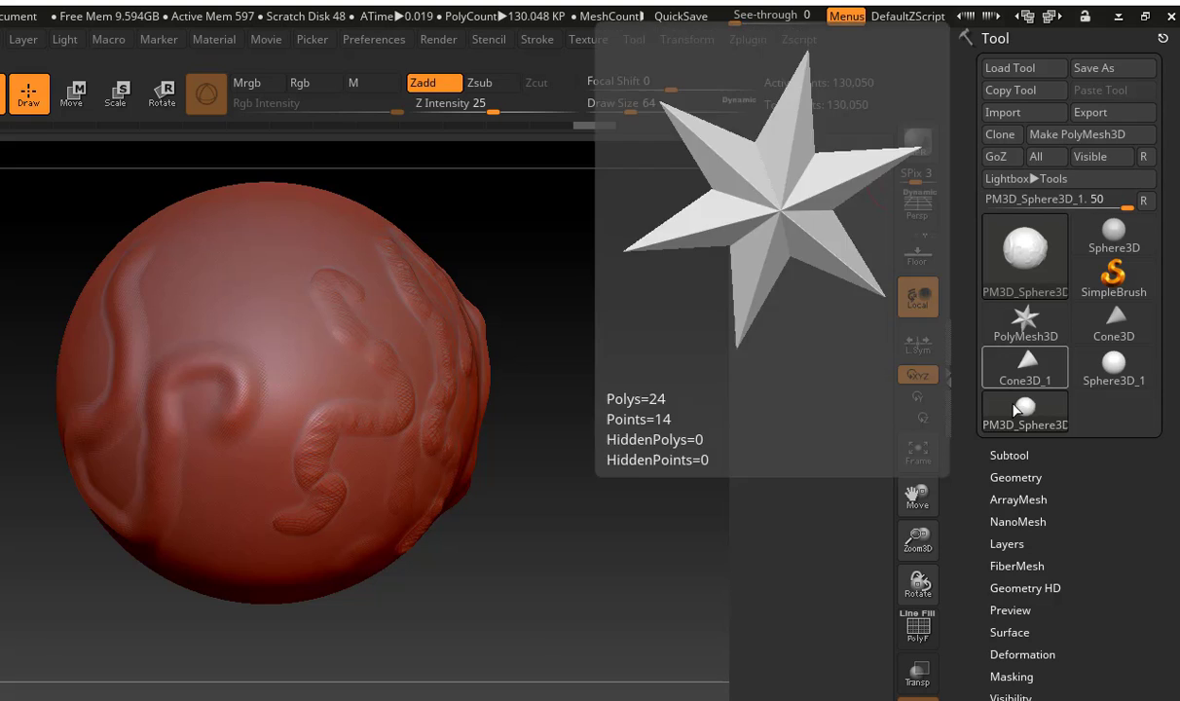
Open the tool's Geometry settings and step the subdivision level down to 1 and back up to 3 to compare detail
{"action": "left_click", "coordinate": [1017, 477]}
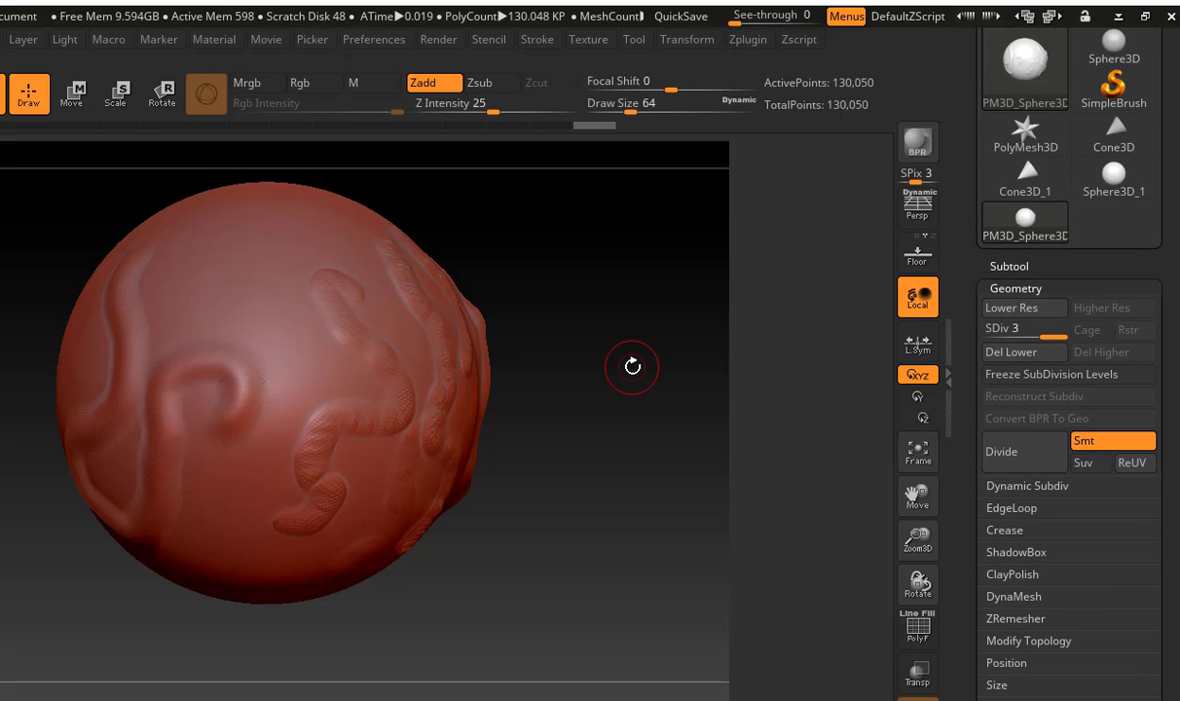
{"action": "key", "text": "shift+d"}
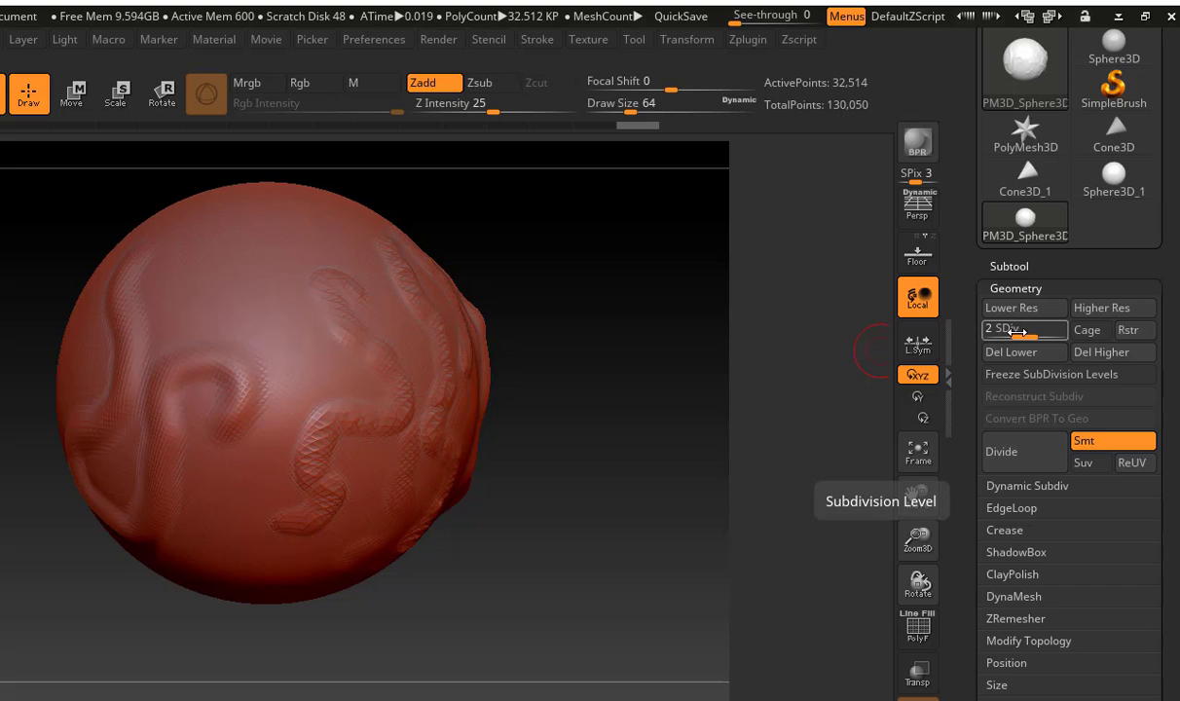
{"action": "key", "text": "shift+d"}
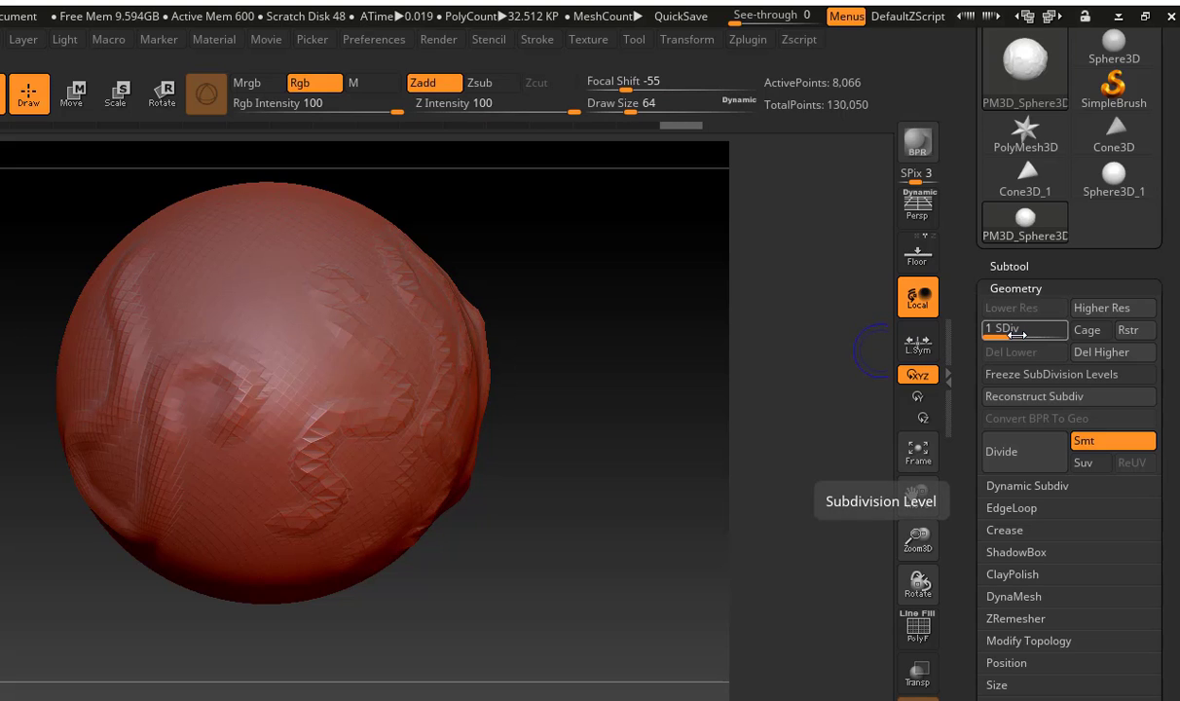
{"action": "key", "text": "d"}
{"action": "key", "text": "d"}
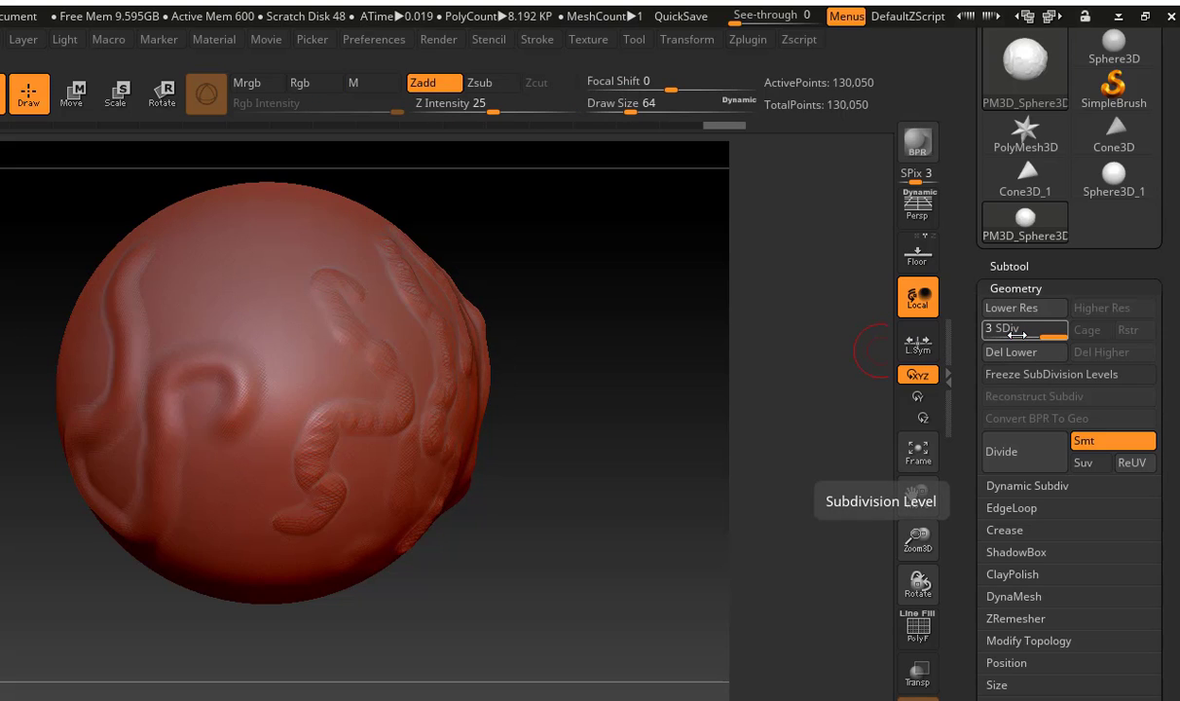
{"action": "left_click_drag", "start_coordinate": [1023, 333], "coordinate": [1012, 335]}
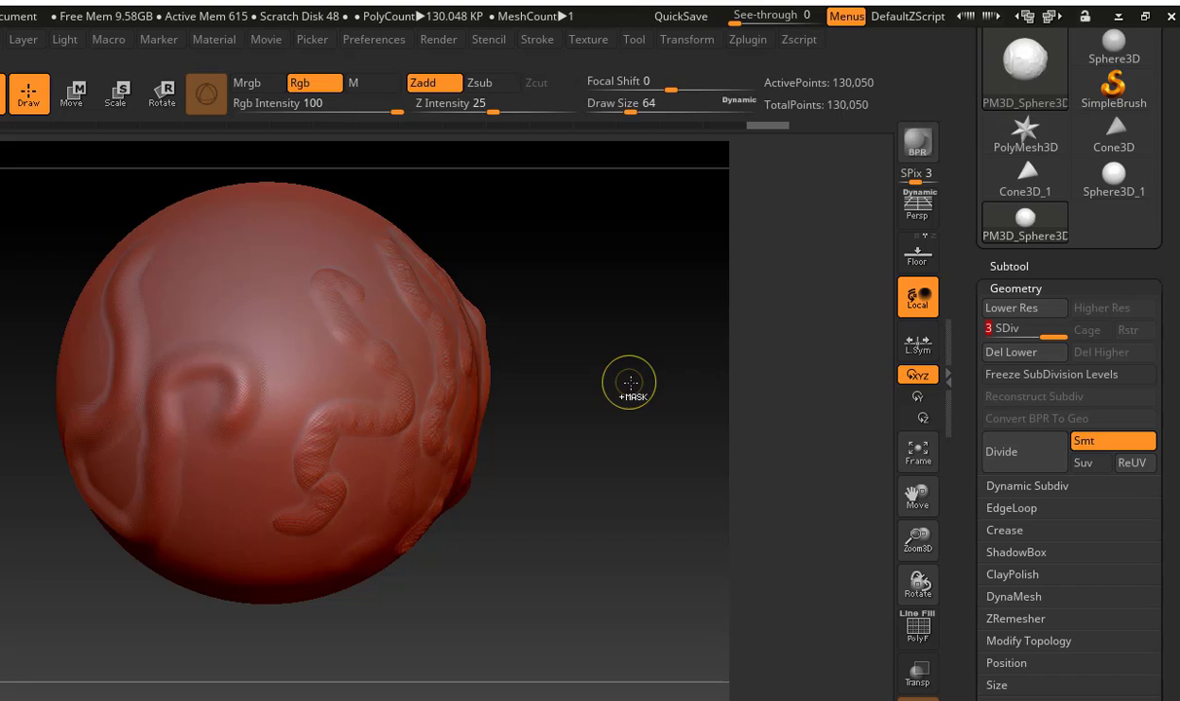
Subdivide the sphere three more times to reach subdivision level 6
{"action": "key", "text": "ctrl+d"}
{"action": "key", "text": "ctrl+d"}
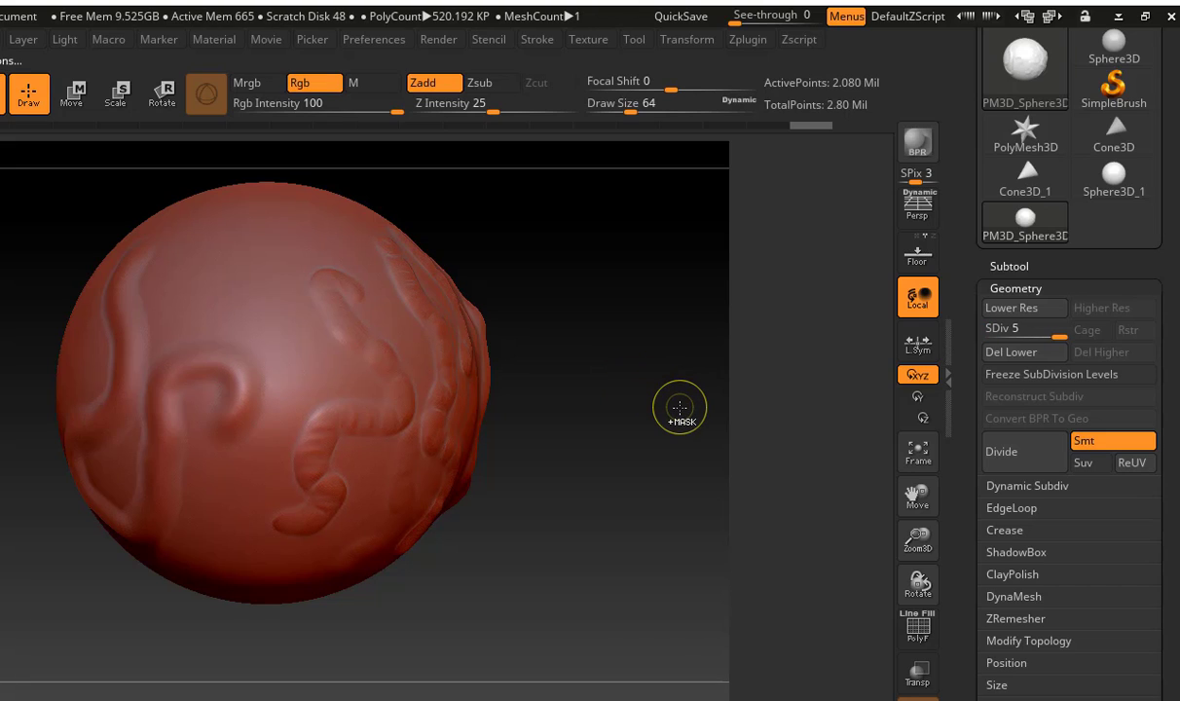
{"action": "key", "text": "ctrl+d"}
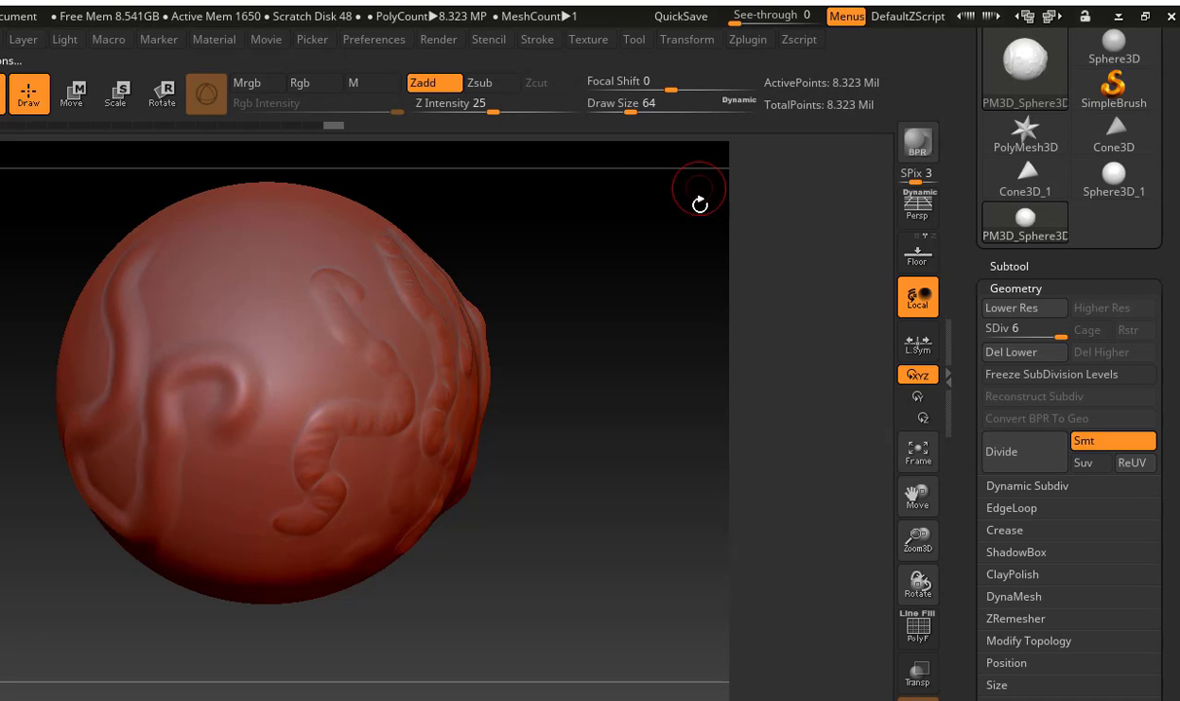
Sculpt dense overlapping Standard strokes across the front of the sphere at subdivision level 6
{"action": "mouse_move", "coordinate": [237, 279]}
{"action": "left_mouse_down"}
{"action": "mouse_move", "coordinate": [255, 336]}
{"action": "mouse_move", "coordinate": [297, 267]}
{"action": "mouse_move", "coordinate": [176, 311]}
{"action": "mouse_move", "coordinate": [313, 332]}
{"action": "mouse_move", "coordinate": [255, 292]}
{"action": "mouse_move", "coordinate": [292, 283]}
{"action": "mouse_move", "coordinate": [355, 313]}
{"action": "left_mouse_up"}
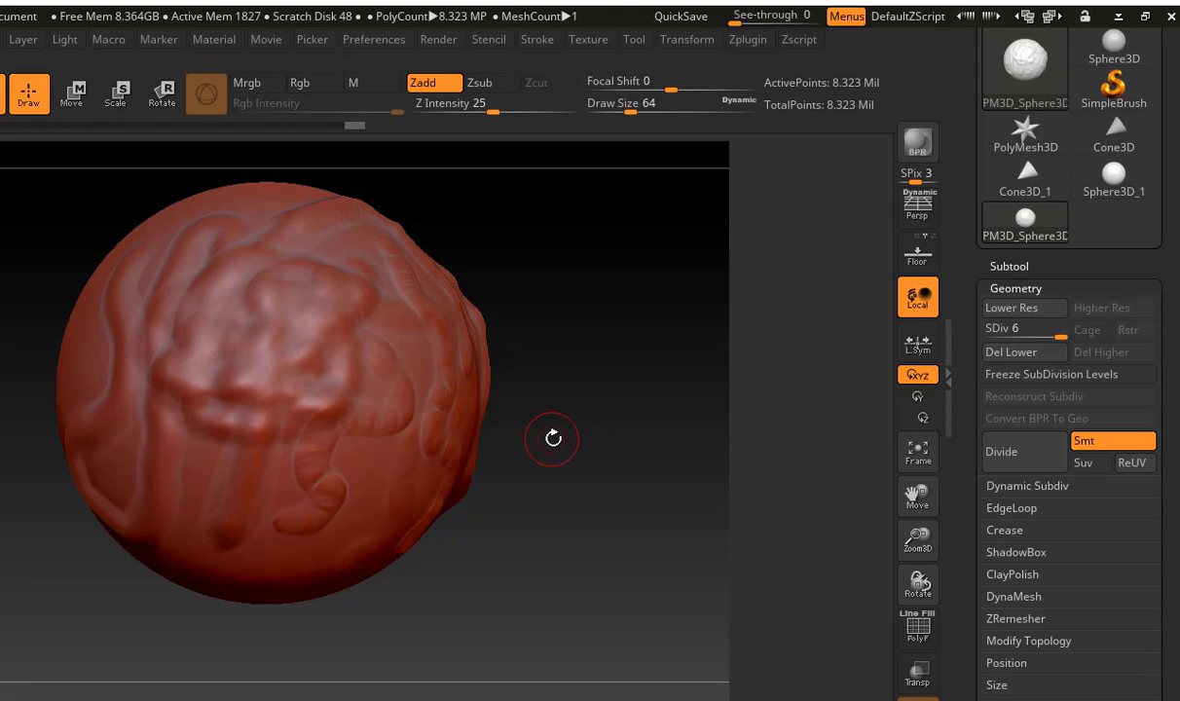
{"action": "left_click_drag", "start_coordinate": [552, 438], "coordinate": [200, 288]}
{"action": "left_click_drag", "start_coordinate": [95, 280], "coordinate": [160, 209]}
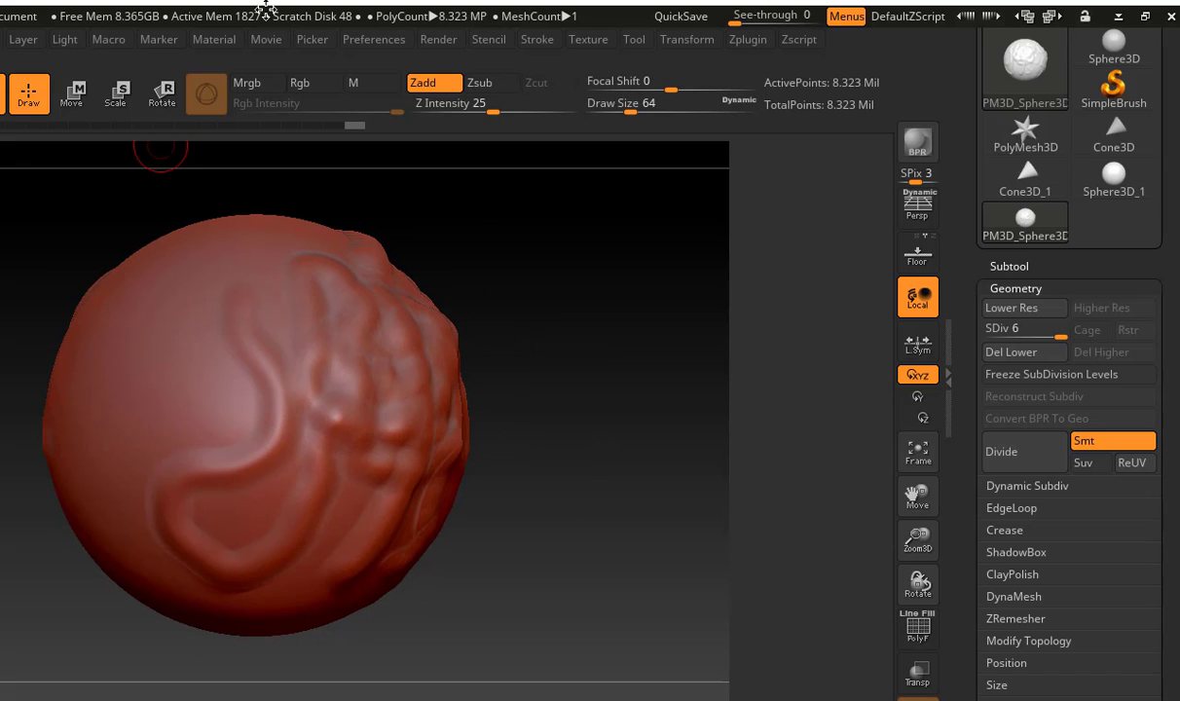
Maximize the window, choose the Blob brush and sculpt a winding ridge down a smooth side of the sphere
{"action": "left_click", "coordinate": [1145, 16]}
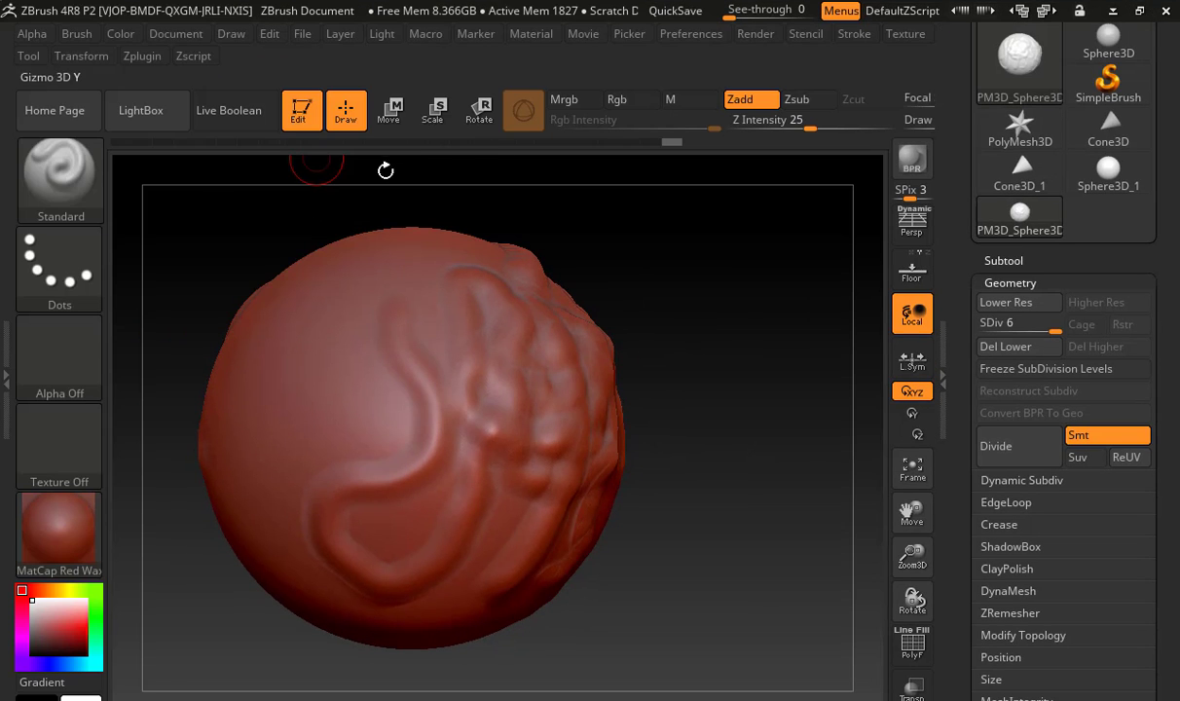
{"action": "left_click", "coordinate": [35, 167]}
{"action": "left_click", "coordinate": [154, 183]}
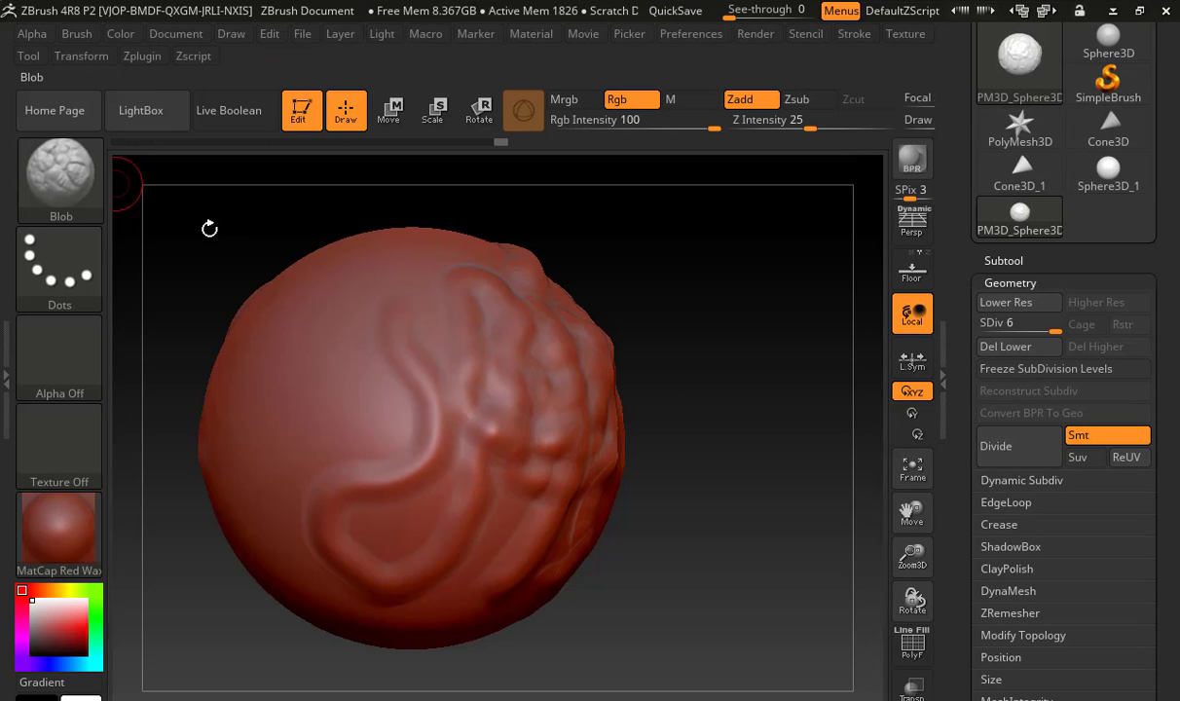
{"action": "left_click_drag", "start_coordinate": [219, 255], "coordinate": [328, 326]}
{"action": "mouse_move", "coordinate": [352, 270]}
{"action": "left_mouse_down"}
{"action": "mouse_move", "coordinate": [392, 300]}
{"action": "mouse_move", "coordinate": [411, 384]}
{"action": "mouse_move", "coordinate": [353, 414]}
{"action": "mouse_move", "coordinate": [336, 506]}
{"action": "mouse_move", "coordinate": [297, 535]}
{"action": "mouse_move", "coordinate": [290, 574]}
{"action": "mouse_move", "coordinate": [306, 594]}
{"action": "left_mouse_up"}
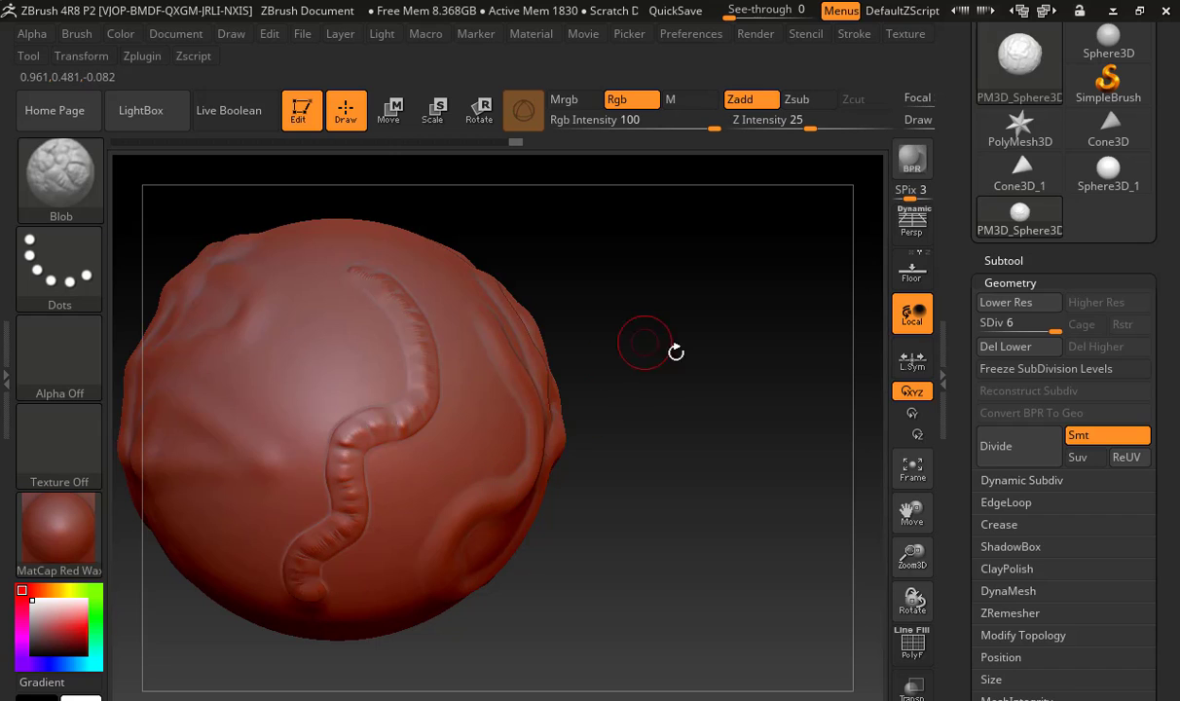
Sculpt more curling Blob strokes on both sides of the winding ridge and frame the whole sphere
{"action": "left_click_drag", "start_coordinate": [638, 345], "coordinate": [764, 366], "text": "alt"}
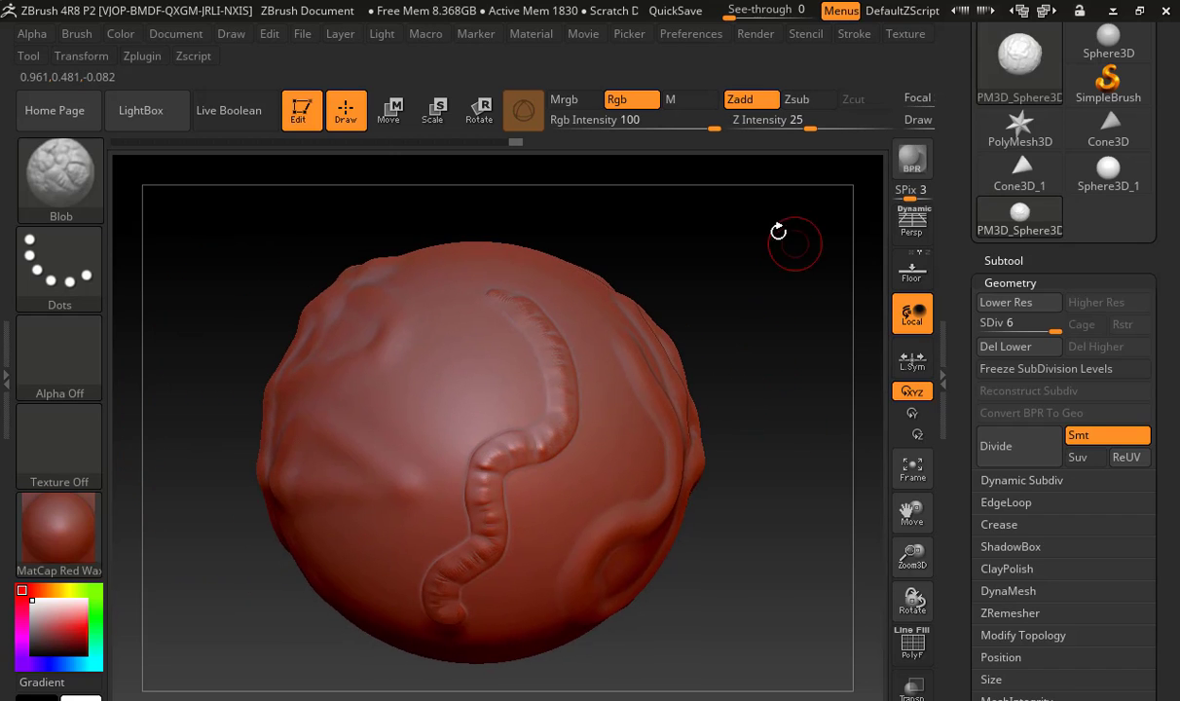
{"action": "mouse_move", "coordinate": [790, 272]}
{"action": "left_mouse_down"}
{"action": "mouse_move", "coordinate": [756, 216]}
{"action": "mouse_move", "coordinate": [797, 265]}
{"action": "mouse_move", "coordinate": [833, 232]}
{"action": "mouse_move", "coordinate": [872, 229]}
{"action": "mouse_move", "coordinate": [877, 247]}
{"action": "mouse_move", "coordinate": [868, 180]}
{"action": "left_mouse_up"}
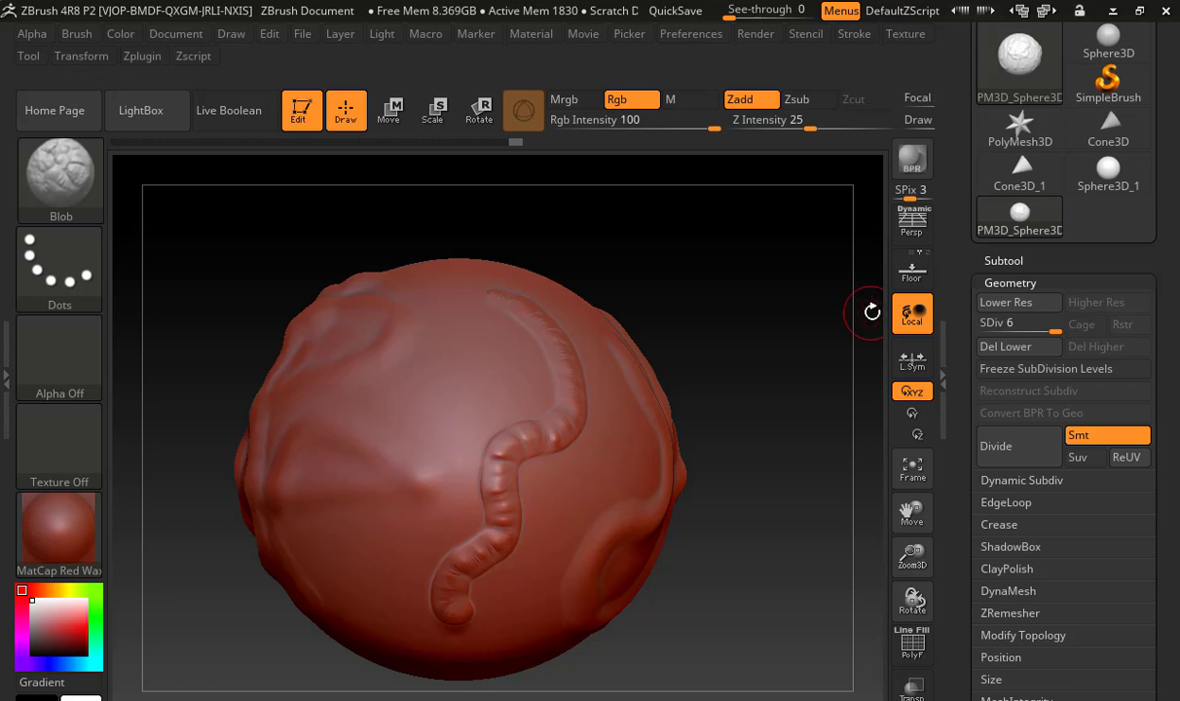
{"action": "mouse_move", "coordinate": [871, 271]}
{"action": "left_mouse_down"}
{"action": "mouse_move", "coordinate": [867, 448]}
{"action": "mouse_move", "coordinate": [858, 287]}
{"action": "mouse_move", "coordinate": [858, 341]}
{"action": "mouse_move", "coordinate": [872, 337]}
{"action": "mouse_move", "coordinate": [843, 352]}
{"action": "mouse_move", "coordinate": [650, 316]}
{"action": "mouse_move", "coordinate": [885, 298]}
{"action": "mouse_move", "coordinate": [854, 307]}
{"action": "left_mouse_up"}
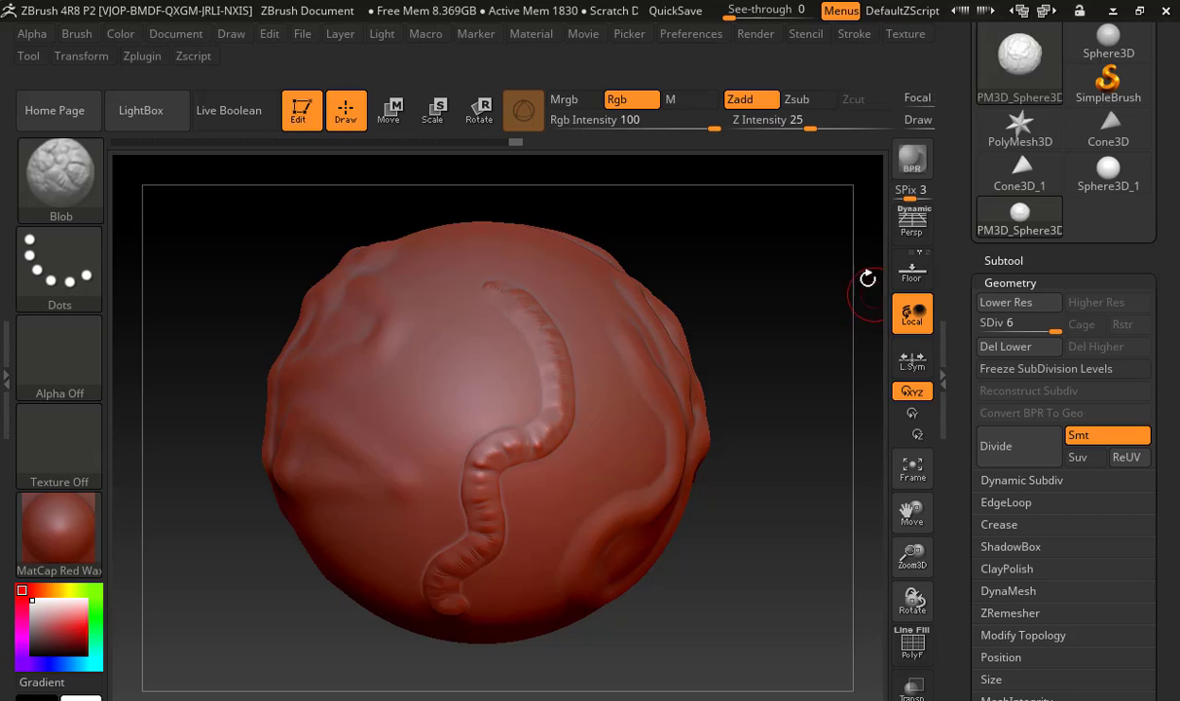
{"action": "mouse_move", "coordinate": [850, 301]}
{"action": "left_mouse_down"}
{"action": "mouse_move", "coordinate": [787, 313]}
{"action": "mouse_move", "coordinate": [871, 305]}
{"action": "mouse_move", "coordinate": [863, 314]}
{"action": "left_mouse_up"}
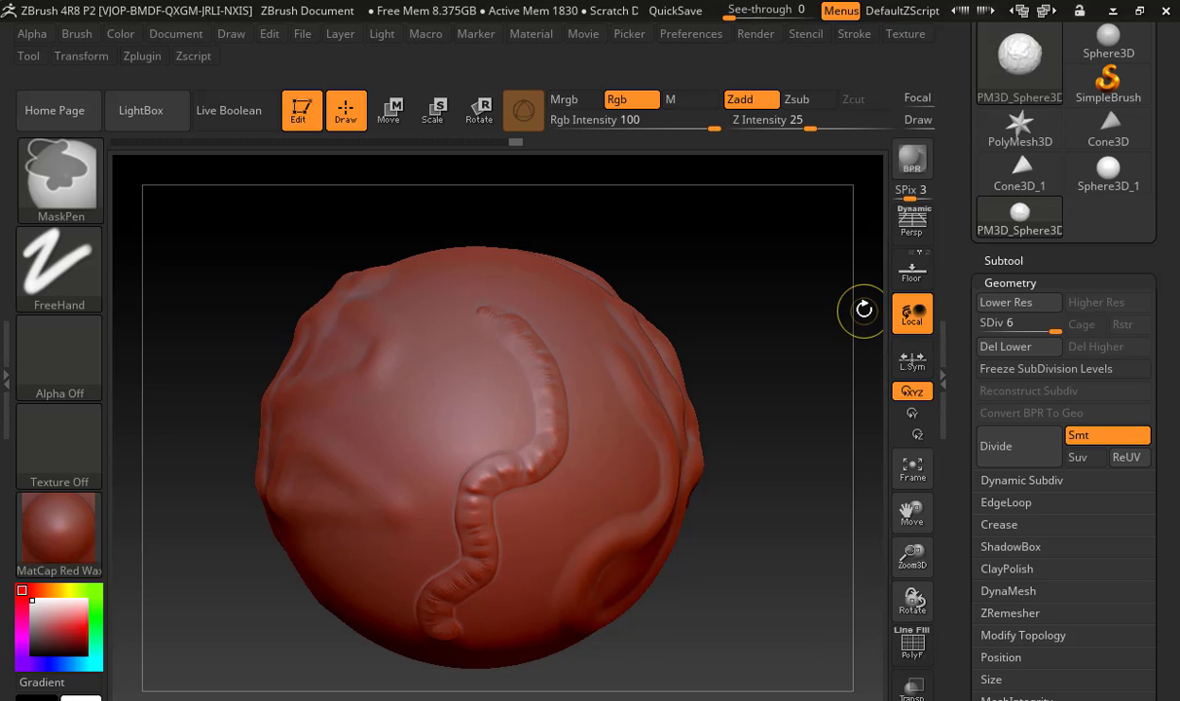
{"action": "mouse_move", "coordinate": [862, 310]}
{"action": "right_mouse_down", "text": "ctrl"}
{"action": "mouse_move", "coordinate": [892, 309]}
{"action": "mouse_move", "coordinate": [729, 327]}
{"action": "mouse_move", "coordinate": [848, 326]}
{"action": "mouse_move", "coordinate": [824, 332]}
{"action": "mouse_move", "coordinate": [888, 348]}
{"action": "mouse_move", "coordinate": [954, 344]}
{"action": "mouse_move", "coordinate": [743, 358]}
{"action": "mouse_move", "coordinate": [888, 342]}
{"action": "mouse_move", "coordinate": [892, 352]}
{"action": "right_mouse_up", "text": "ctrl"}
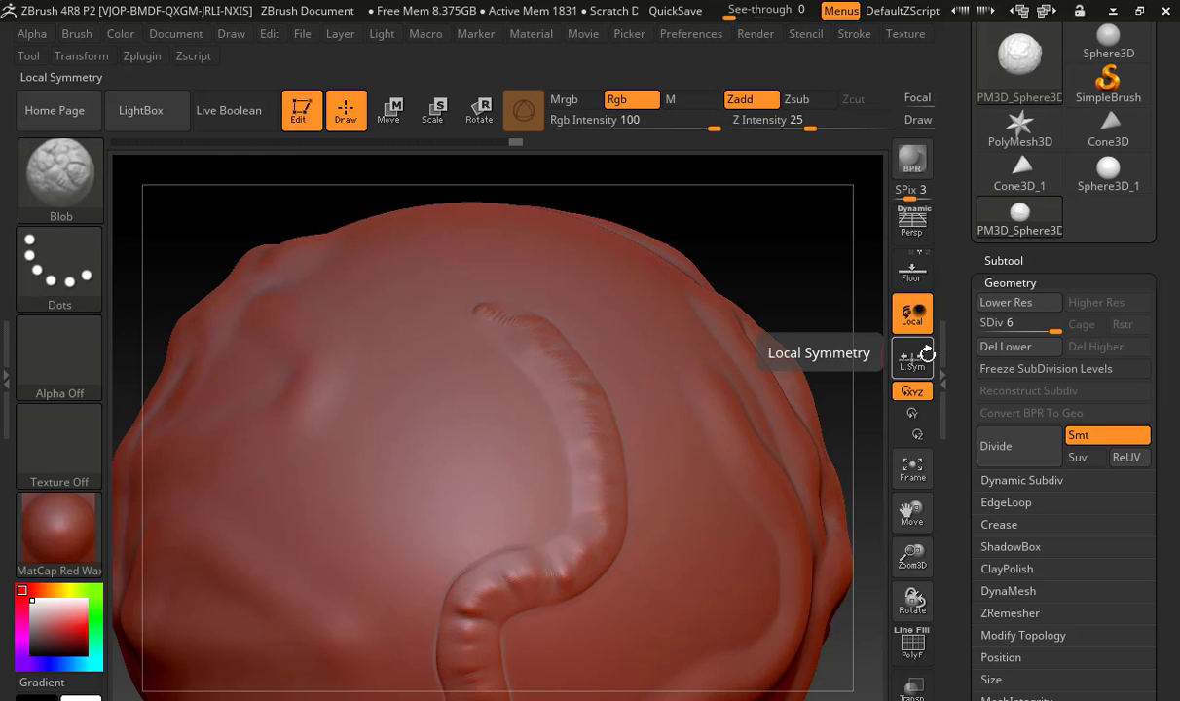
{"action": "mouse_move", "coordinate": [863, 264]}
{"action": "left_mouse_down"}
{"action": "mouse_move", "coordinate": [826, 273]}
{"action": "mouse_move", "coordinate": [841, 318]}
{"action": "left_mouse_up"}
{"action": "mouse_move", "coordinate": [516, 310]}
{"action": "left_mouse_down"}
{"action": "mouse_move", "coordinate": [563, 303]}
{"action": "mouse_move", "coordinate": [604, 258]}
{"action": "mouse_move", "coordinate": [638, 467]}
{"action": "mouse_move", "coordinate": [621, 580]}
{"action": "mouse_move", "coordinate": [628, 571]}
{"action": "left_mouse_up"}
{"action": "mouse_move", "coordinate": [472, 338]}
{"action": "left_mouse_down"}
{"action": "mouse_move", "coordinate": [335, 492]}
{"action": "mouse_move", "coordinate": [343, 404]}
{"action": "mouse_move", "coordinate": [408, 248]}
{"action": "mouse_move", "coordinate": [482, 195]}
{"action": "mouse_move", "coordinate": [584, 183]}
{"action": "left_mouse_up"}
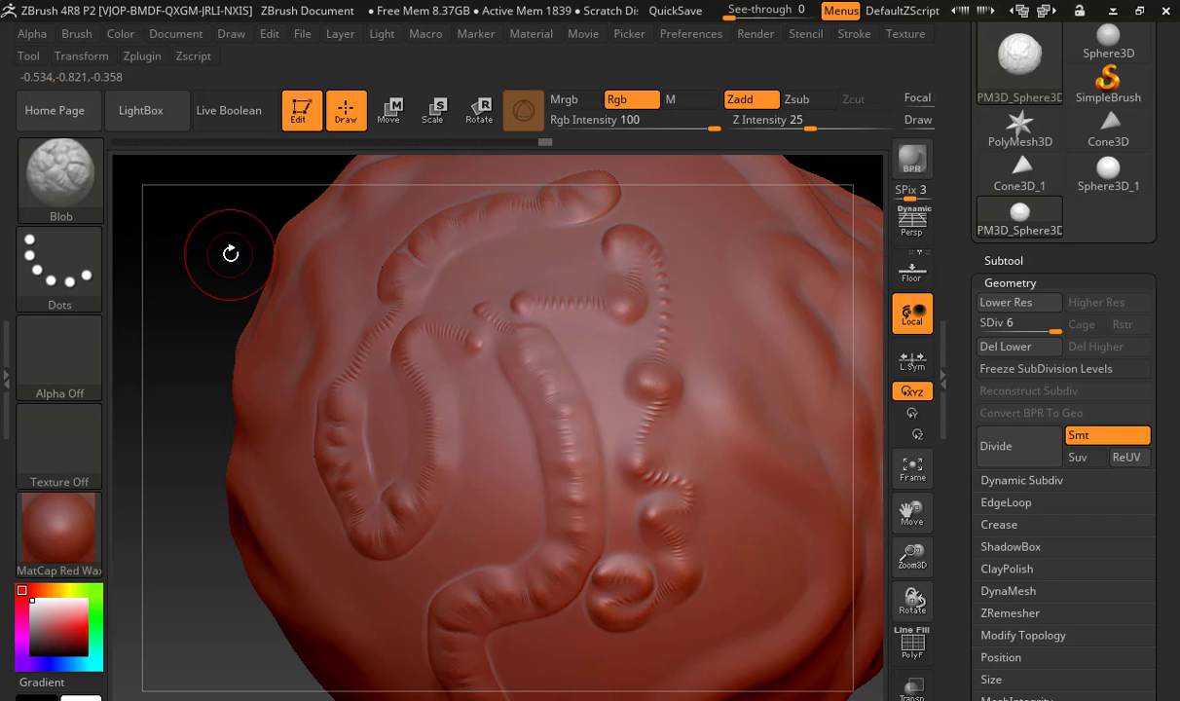
{"action": "key", "text": "f"}
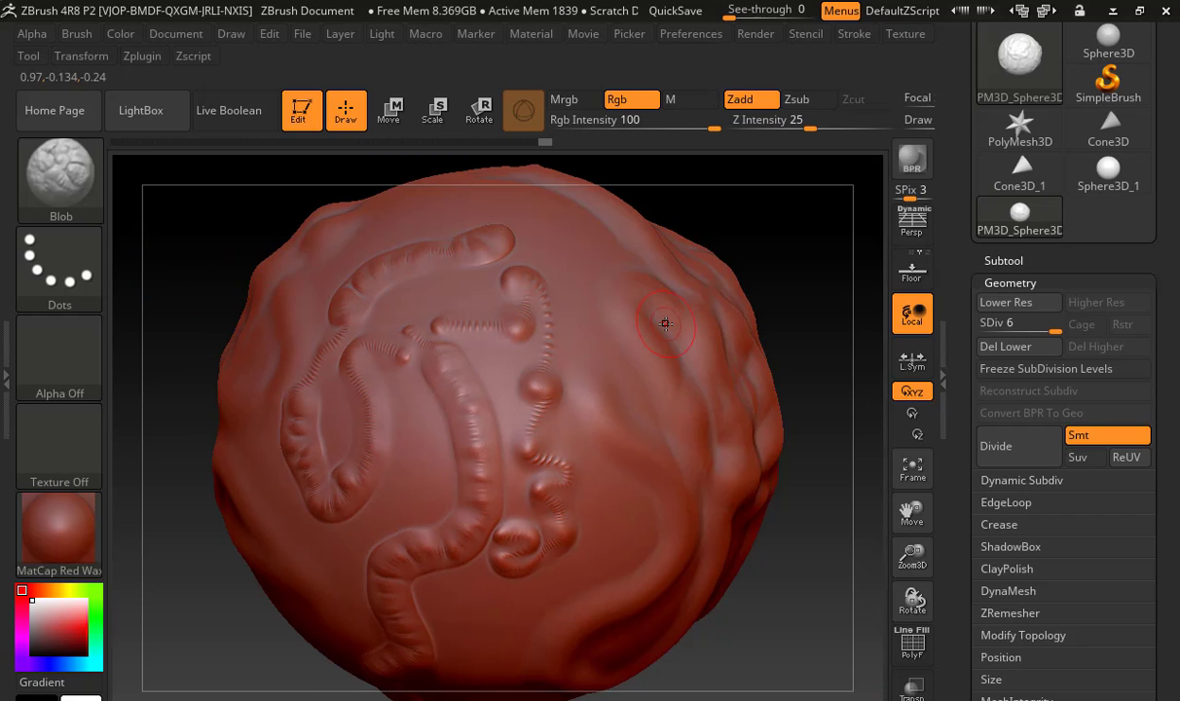
Choose the DamStandard brush and carve a curved groove ending in a ring on the sphere's smoother side
{"action": "left_click", "coordinate": [82, 188]}
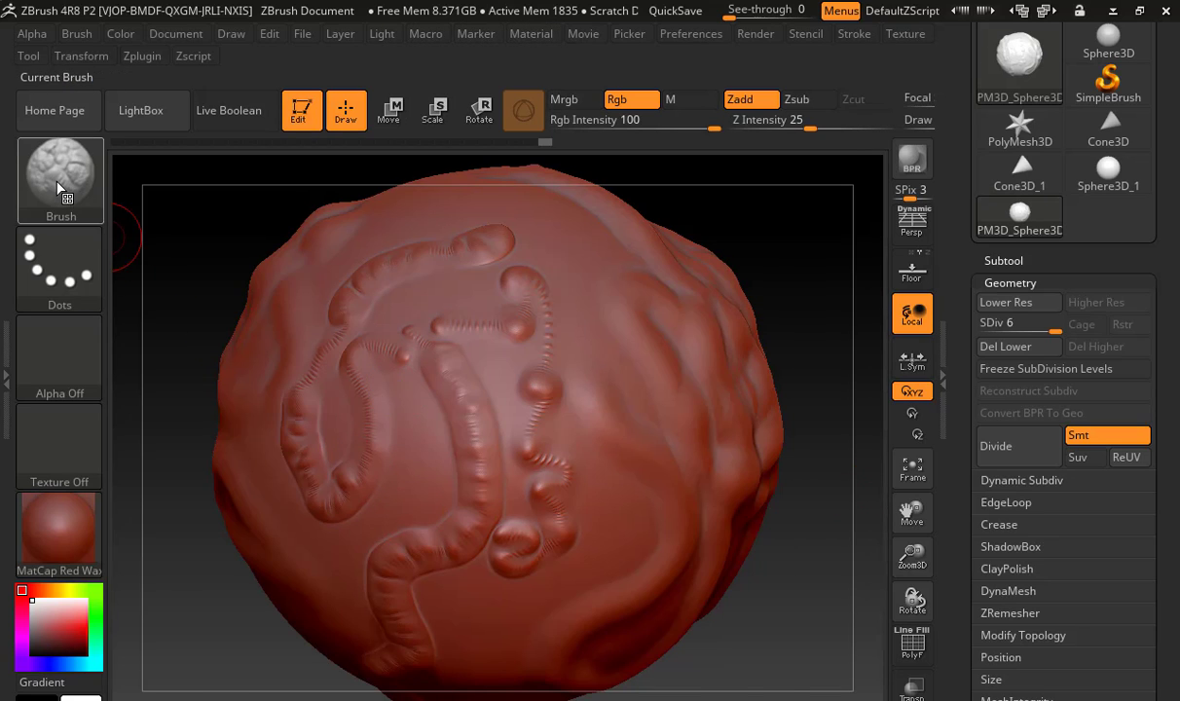
{"action": "left_click", "coordinate": [59, 189]}
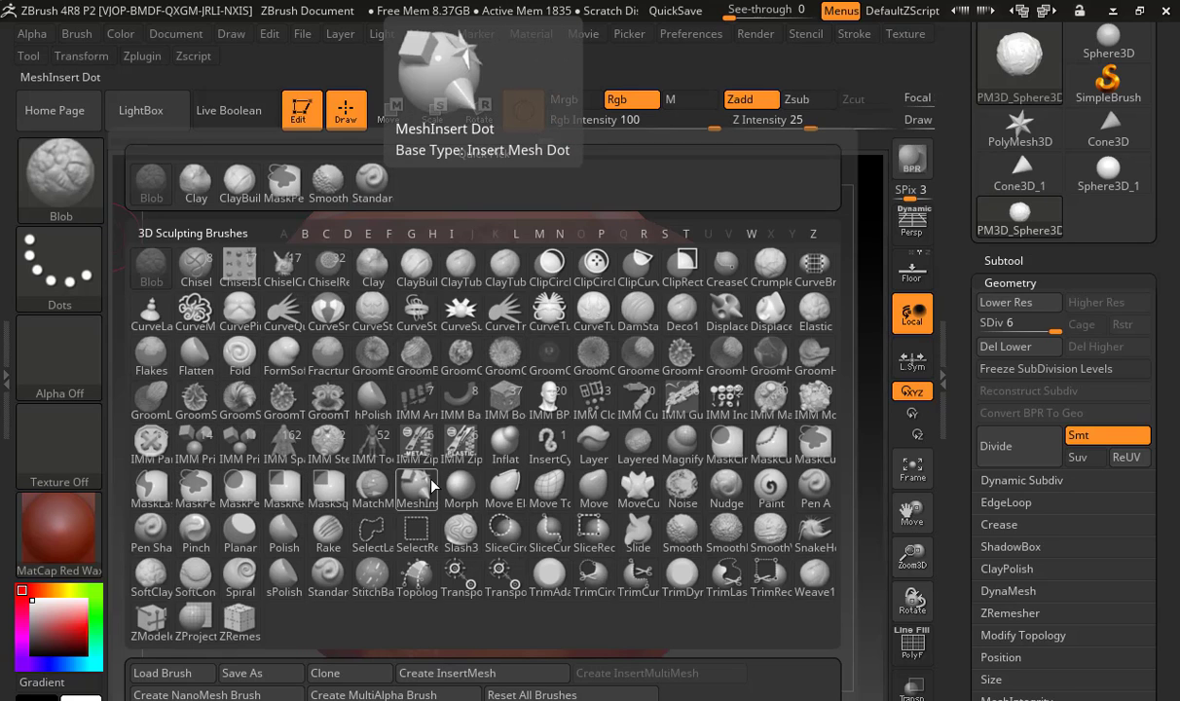
{"action": "left_click", "coordinate": [646, 311]}
{"action": "left_click_drag", "start_coordinate": [786, 235], "coordinate": [548, 258]}
{"action": "left_click_drag", "start_coordinate": [210, 302], "coordinate": [418, 311]}
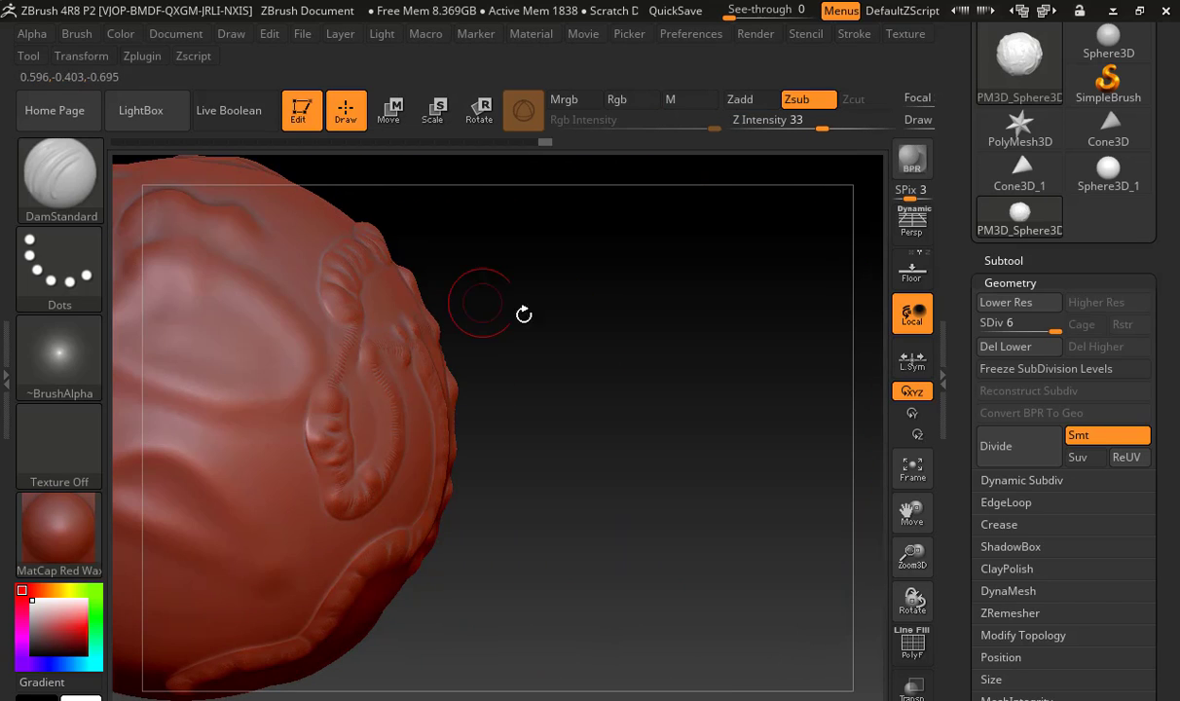
{"action": "left_click_drag", "start_coordinate": [650, 323], "coordinate": [439, 400]}
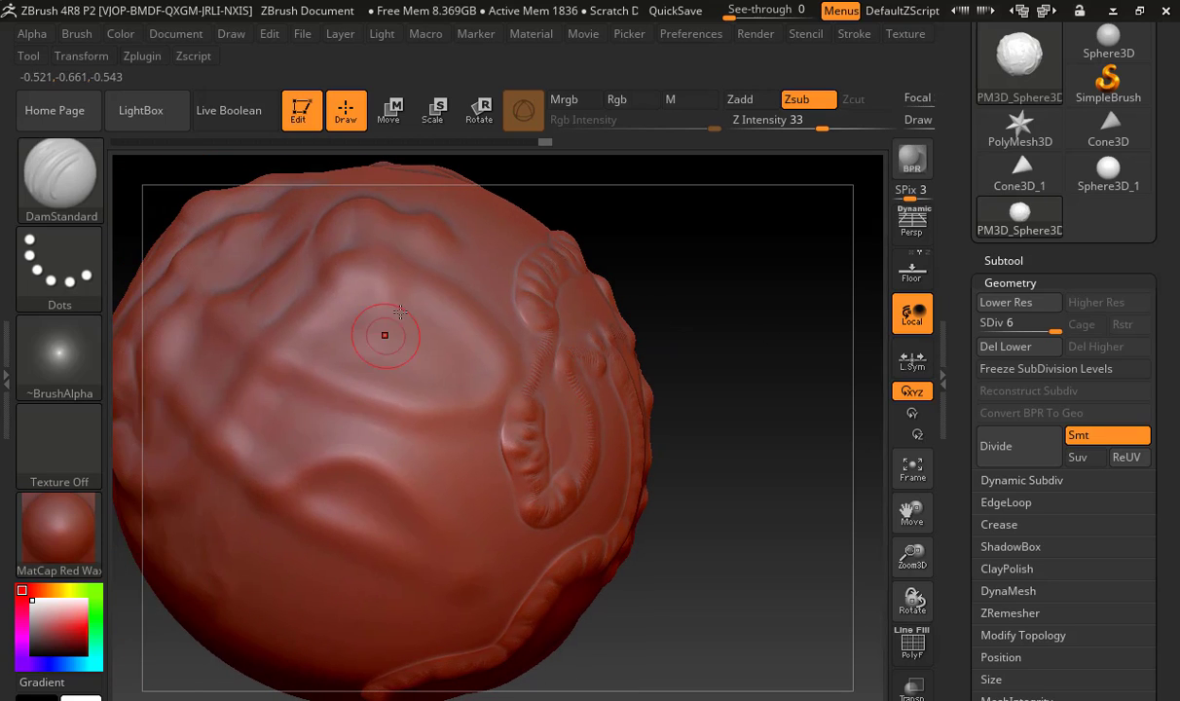
{"action": "mouse_move", "coordinate": [399, 284]}
{"action": "left_mouse_down"}
{"action": "mouse_move", "coordinate": [406, 396]}
{"action": "mouse_move", "coordinate": [448, 472]}
{"action": "mouse_move", "coordinate": [441, 554]}
{"action": "left_mouse_up"}
{"action": "mouse_move", "coordinate": [402, 568]}
{"action": "left_mouse_down"}
{"action": "mouse_move", "coordinate": [351, 545]}
{"action": "mouse_move", "coordinate": [335, 477]}
{"action": "mouse_move", "coordinate": [375, 443]}
{"action": "mouse_move", "coordinate": [433, 458]}
{"action": "left_mouse_up"}
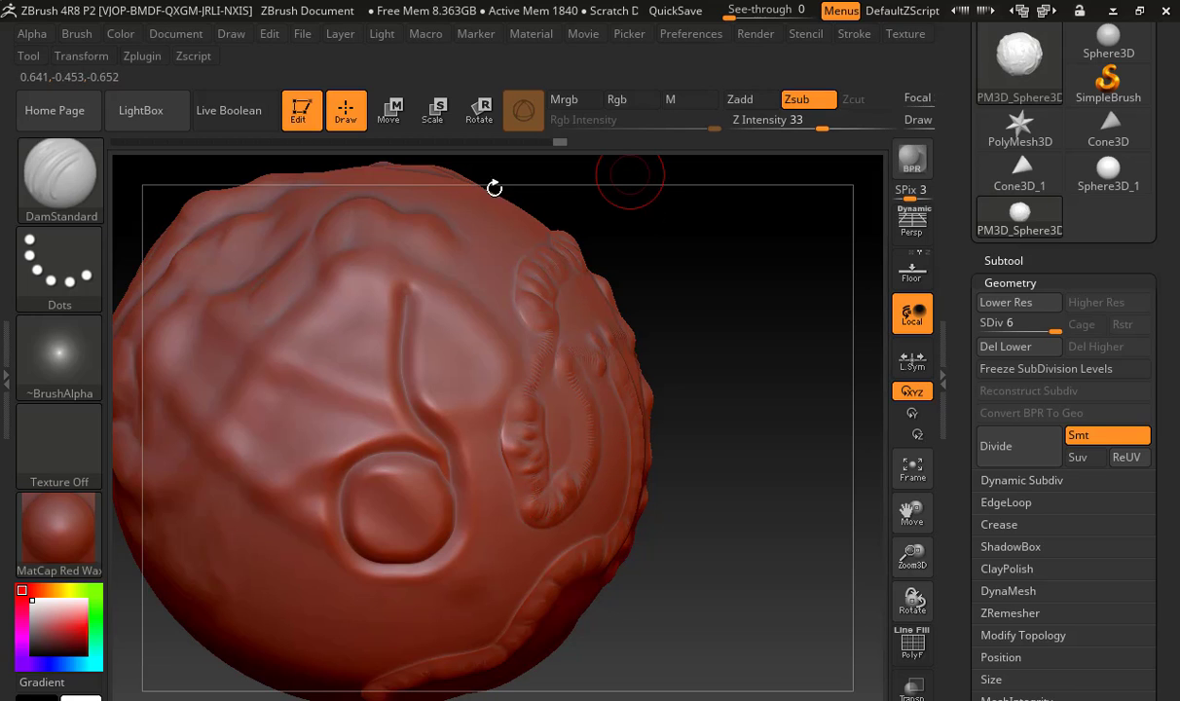
Choose the ClayBuildup brush and lay overlapping vertical clay strips beside the carved groove
{"action": "left_click", "coordinate": [88, 190]}
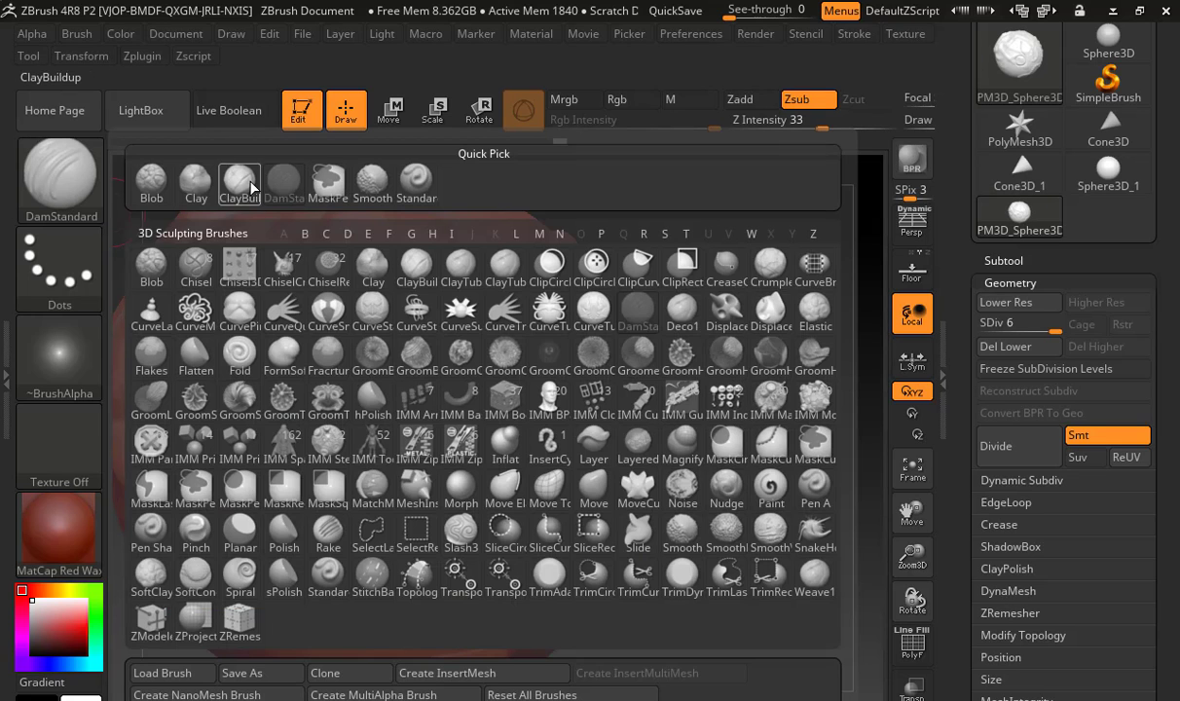
{"action": "left_click", "coordinate": [232, 176]}
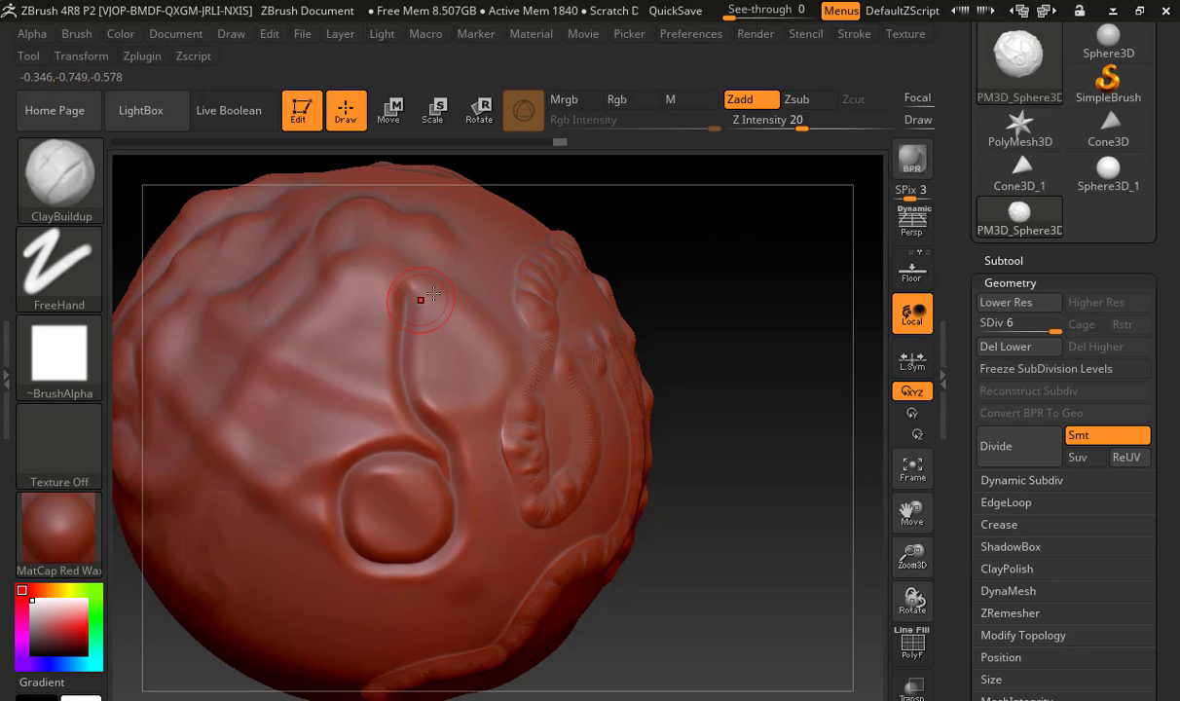
{"action": "mouse_move", "coordinate": [438, 292]}
{"action": "left_mouse_down"}
{"action": "mouse_move", "coordinate": [428, 365]}
{"action": "mouse_move", "coordinate": [436, 397]}
{"action": "mouse_move", "coordinate": [469, 432]}
{"action": "mouse_move", "coordinate": [471, 547]}
{"action": "left_mouse_up"}
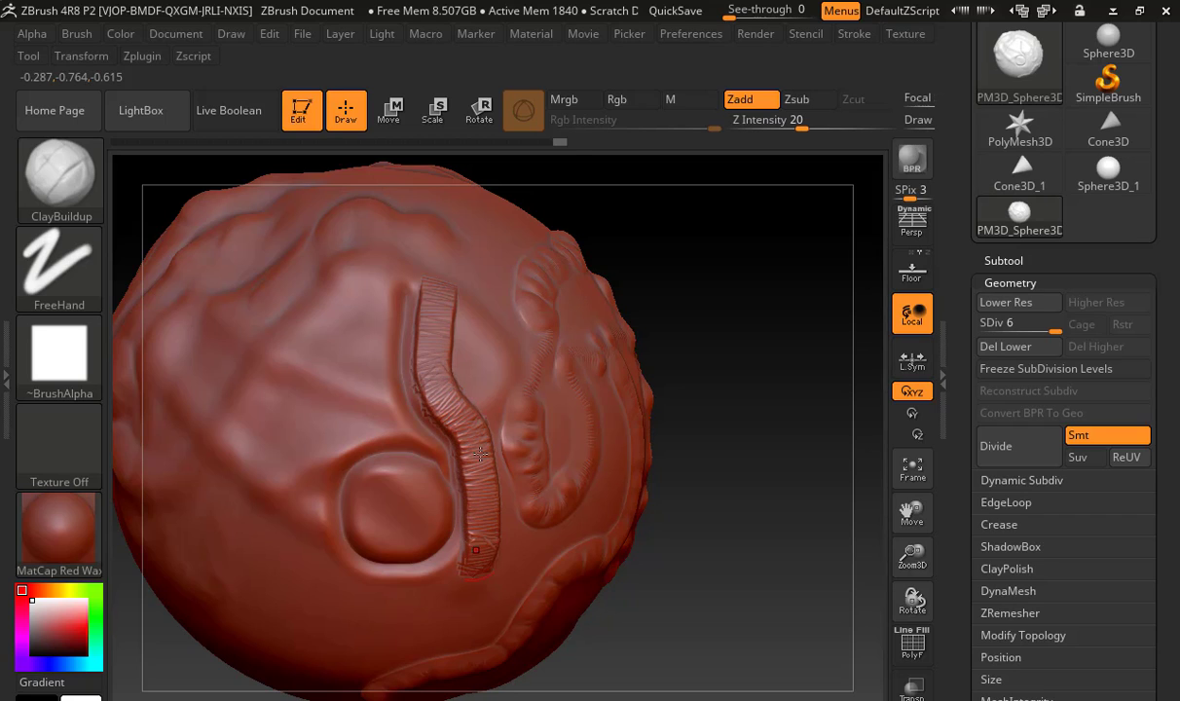
{"action": "mouse_move", "coordinate": [467, 332]}
{"action": "left_mouse_down"}
{"action": "mouse_move", "coordinate": [479, 496]}
{"action": "mouse_move", "coordinate": [487, 531]}
{"action": "mouse_move", "coordinate": [473, 370]}
{"action": "mouse_move", "coordinate": [504, 526]}
{"action": "left_mouse_up"}
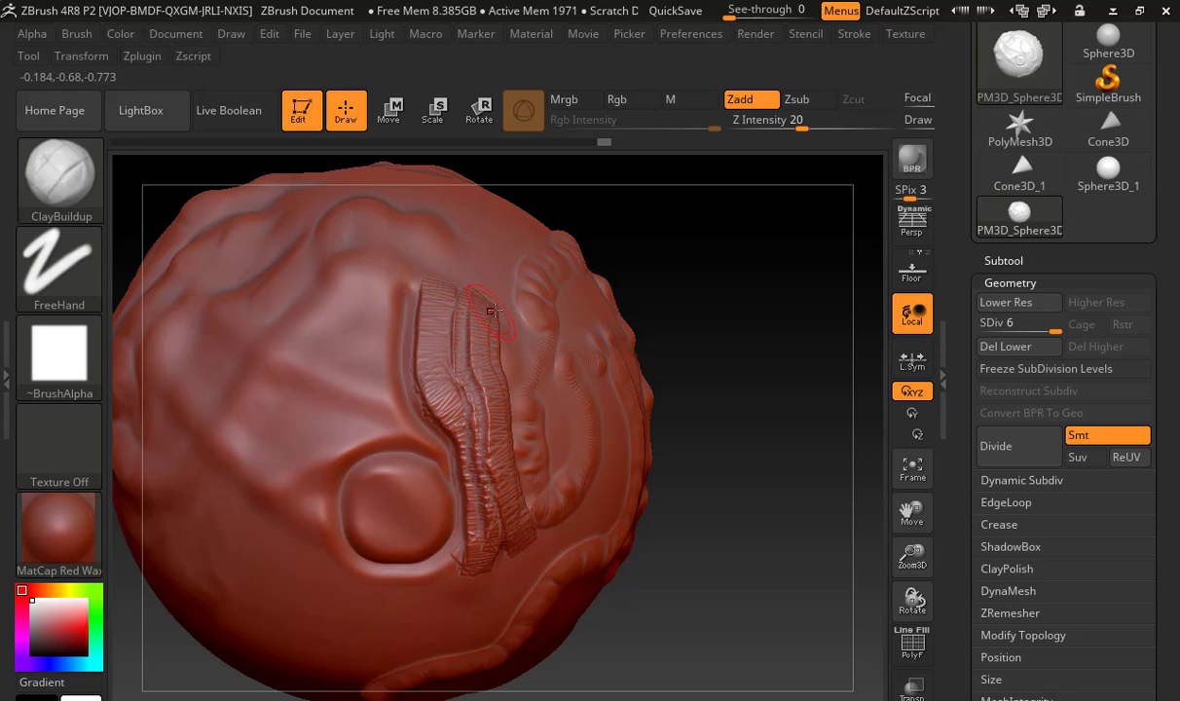
{"action": "mouse_move", "coordinate": [493, 309]}
{"action": "left_mouse_down"}
{"action": "mouse_move", "coordinate": [489, 400]}
{"action": "mouse_move", "coordinate": [522, 466]}
{"action": "left_mouse_up"}
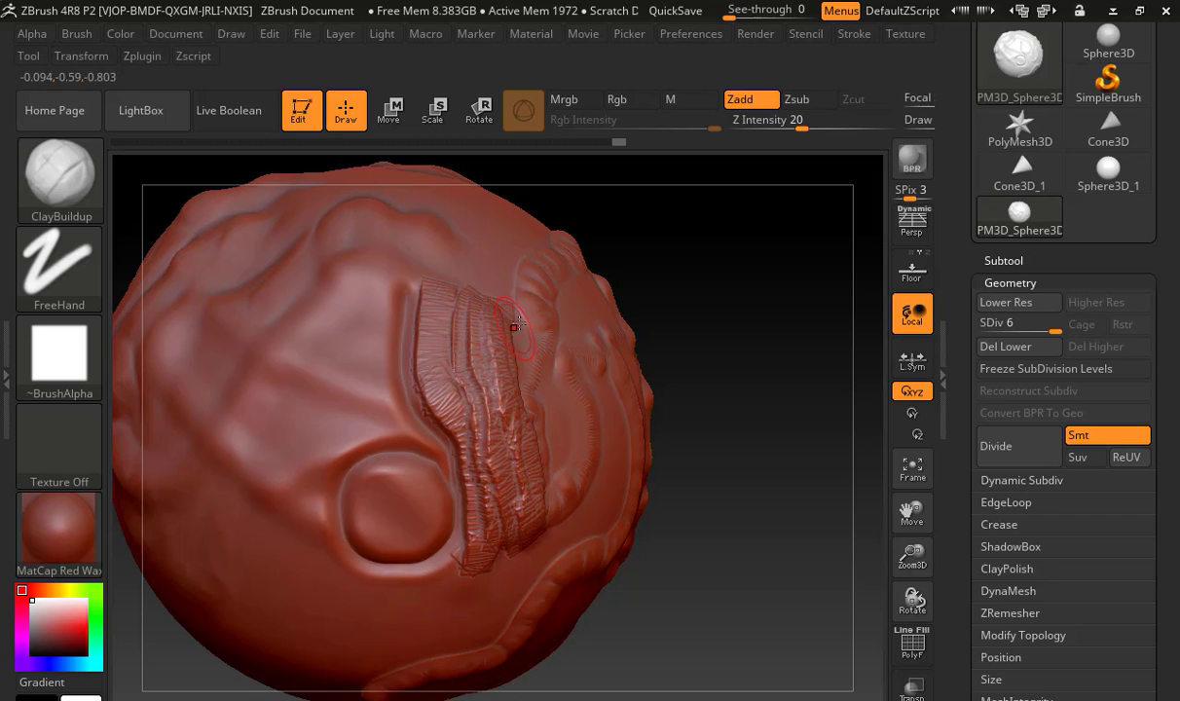
{"action": "mouse_move", "coordinate": [520, 321]}
{"action": "left_mouse_down"}
{"action": "mouse_move", "coordinate": [506, 380]}
{"action": "mouse_move", "coordinate": [534, 516]}
{"action": "left_mouse_up"}
{"action": "left_click_drag", "start_coordinate": [491, 284], "coordinate": [538, 517]}
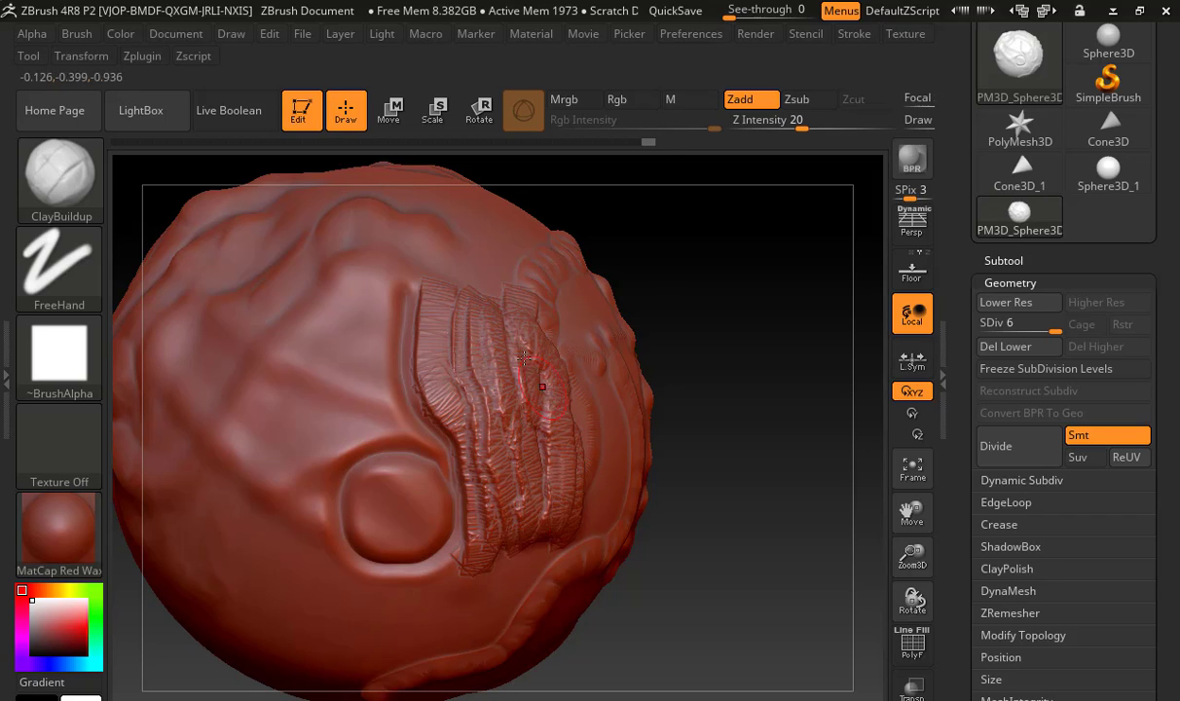
{"action": "left_click_drag", "start_coordinate": [492, 309], "coordinate": [514, 516]}
Choose the Inflat brush and swell a small bump on the side of the groove opposite the clay strips
{"action": "left_click", "coordinate": [53, 195]}
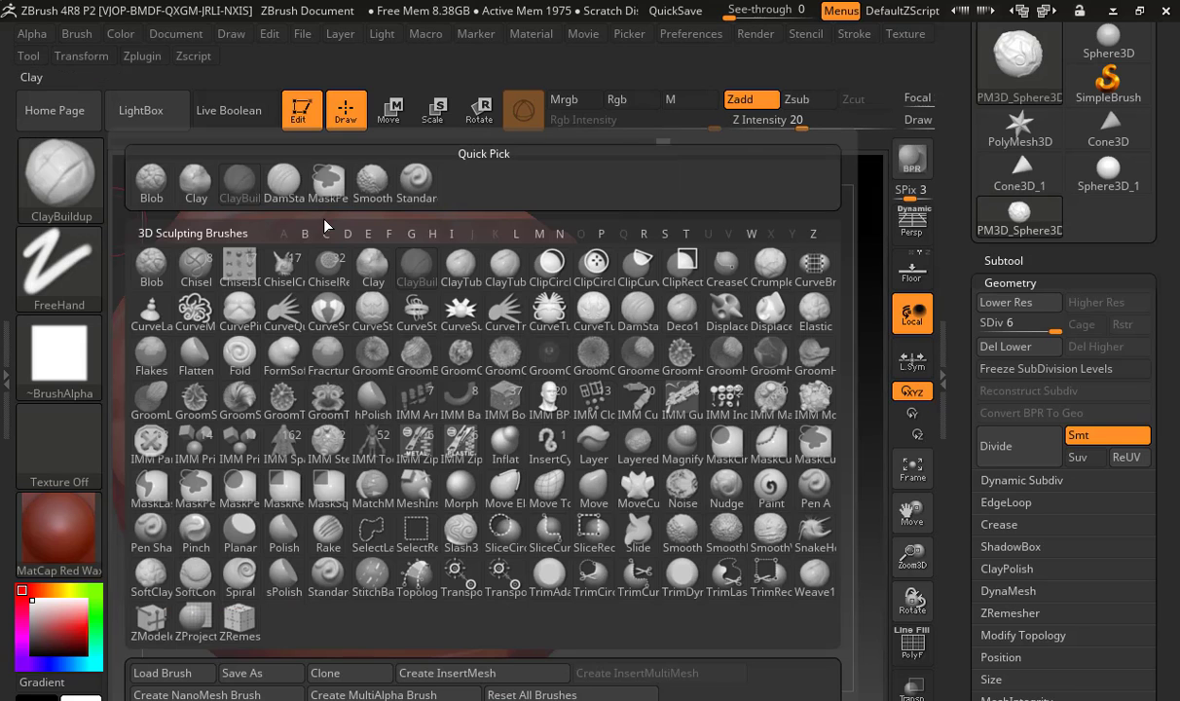
{"action": "left_click", "coordinate": [506, 446]}
{"action": "mouse_move", "coordinate": [390, 317]}
{"action": "left_mouse_down"}
{"action": "mouse_move", "coordinate": [351, 292]}
{"action": "mouse_move", "coordinate": [361, 312]}
{"action": "mouse_move", "coordinate": [321, 307]}
{"action": "mouse_move", "coordinate": [340, 286]}
{"action": "mouse_move", "coordinate": [335, 317]}
{"action": "left_mouse_up"}
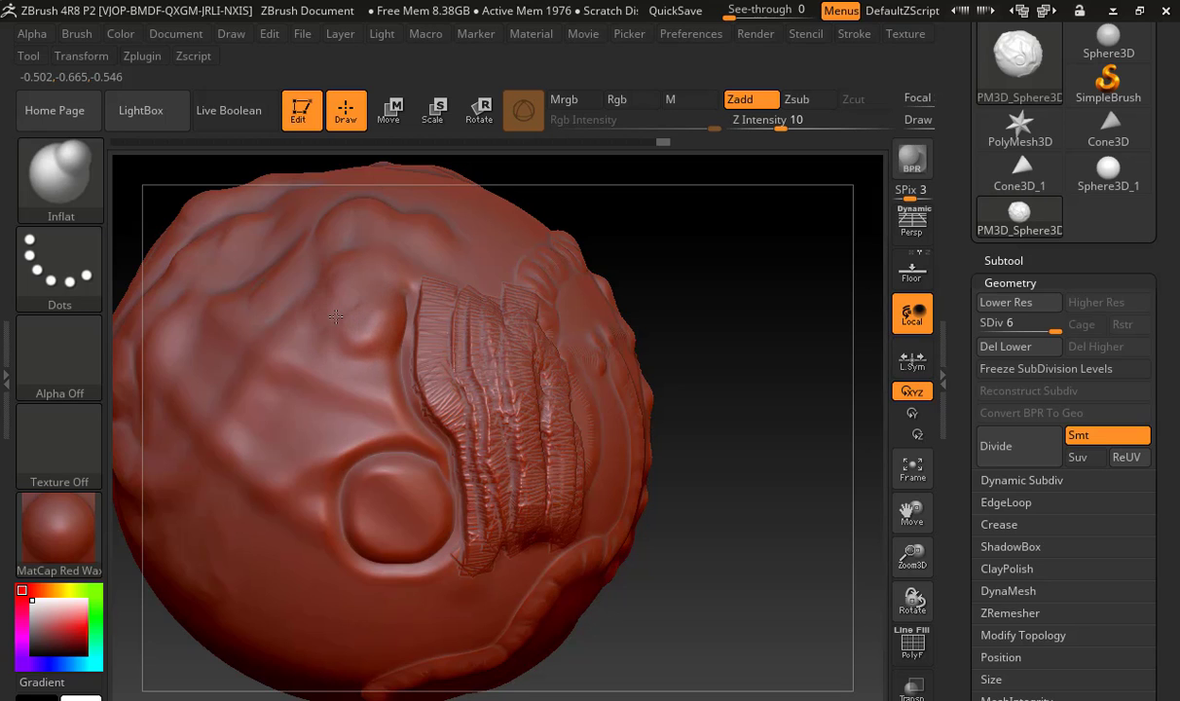
Choose the Flatten brush and level the upper end of the clay strips and the inflated bump
{"action": "left_click", "coordinate": [73, 174]}
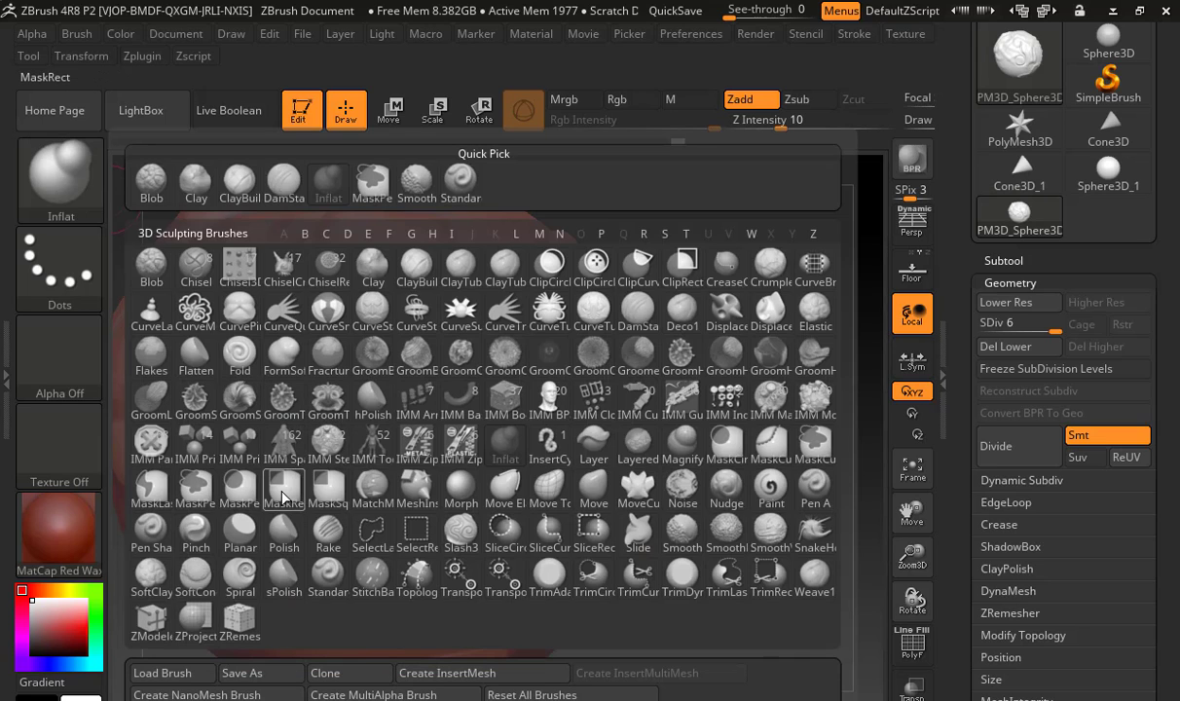
{"action": "left_click", "coordinate": [196, 351]}
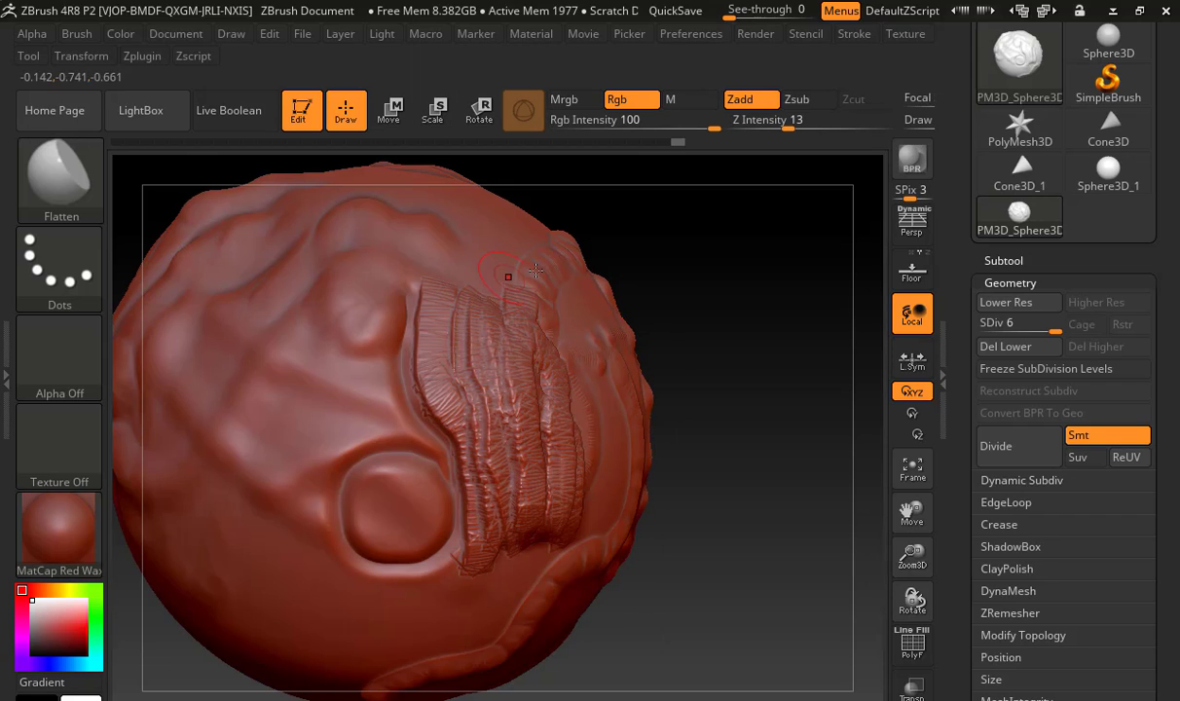
{"action": "mouse_move", "coordinate": [438, 295]}
{"action": "left_mouse_down"}
{"action": "mouse_move", "coordinate": [424, 329]}
{"action": "mouse_move", "coordinate": [462, 292]}
{"action": "left_mouse_up"}
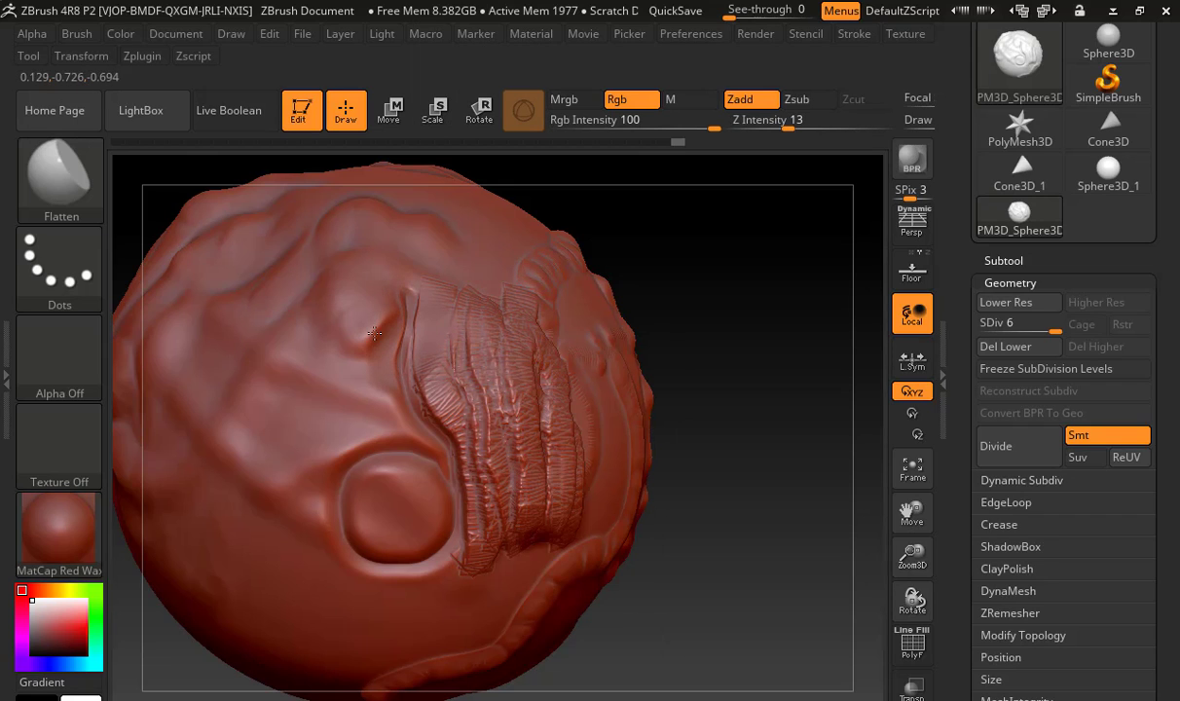
{"action": "left_click_drag", "start_coordinate": [374, 333], "coordinate": [362, 299]}
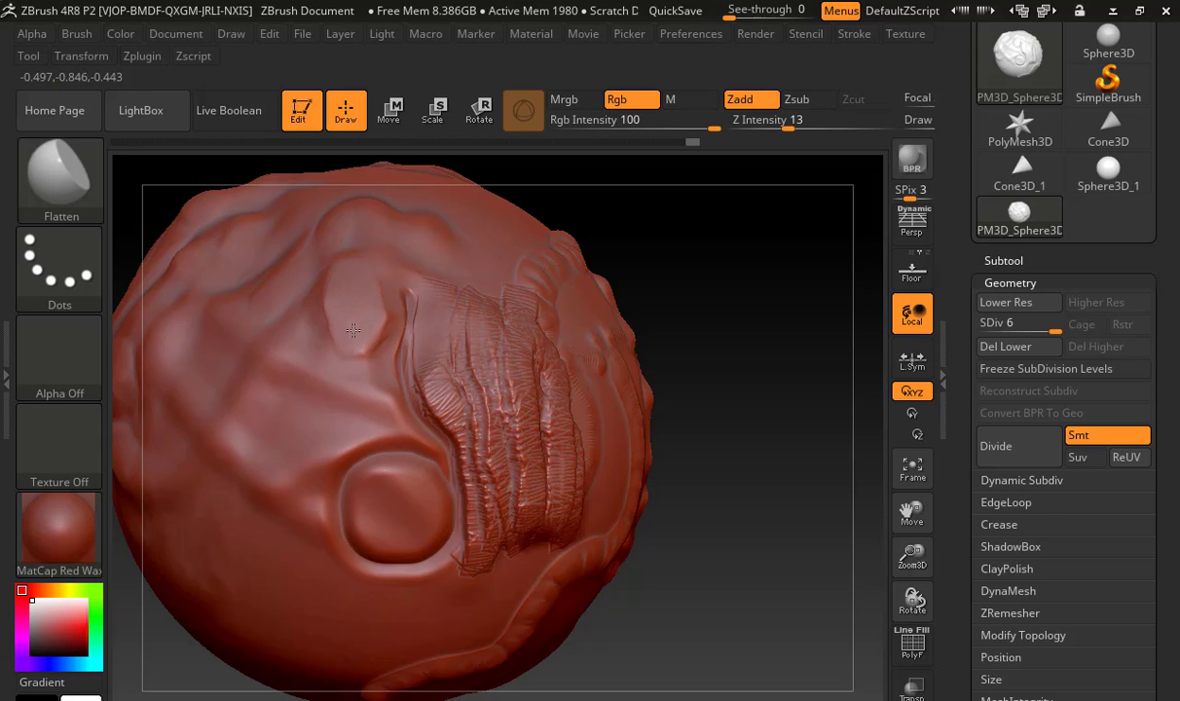
{"action": "left_click_drag", "start_coordinate": [349, 283], "coordinate": [376, 302]}
Choose the Pinch brush and tighten the carved groove along its length down past the ring
{"action": "left_click", "coordinate": [59, 171]}
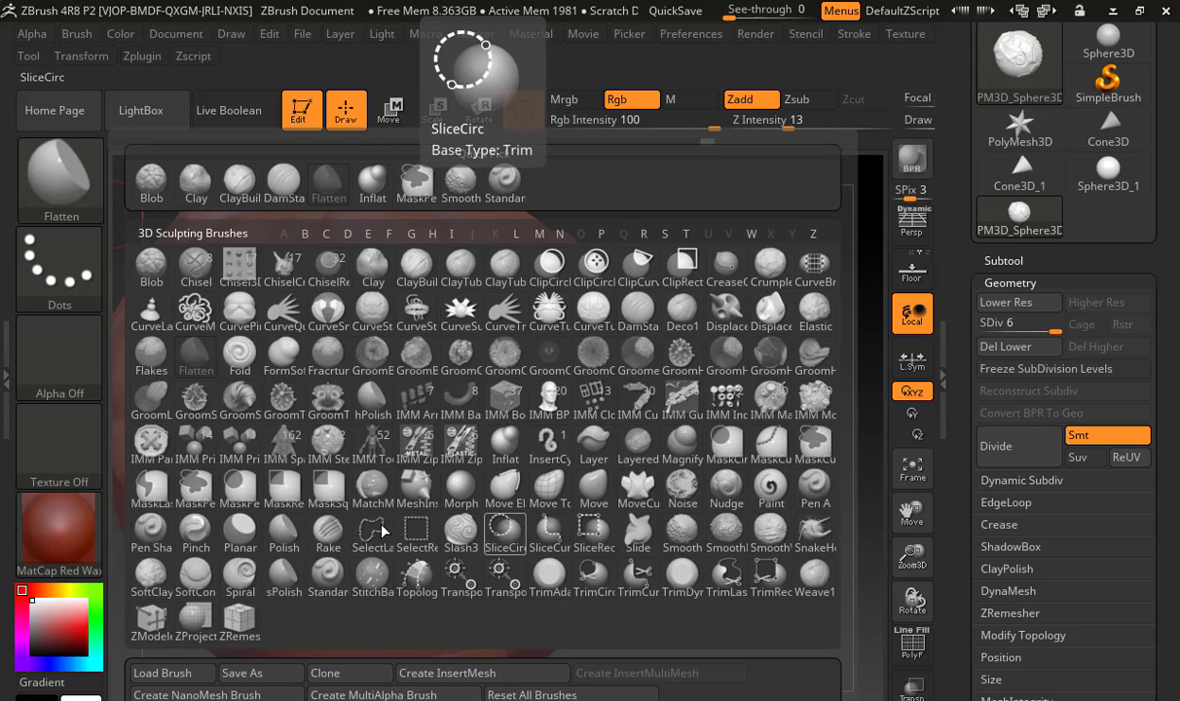
{"action": "left_click", "coordinate": [196, 529]}
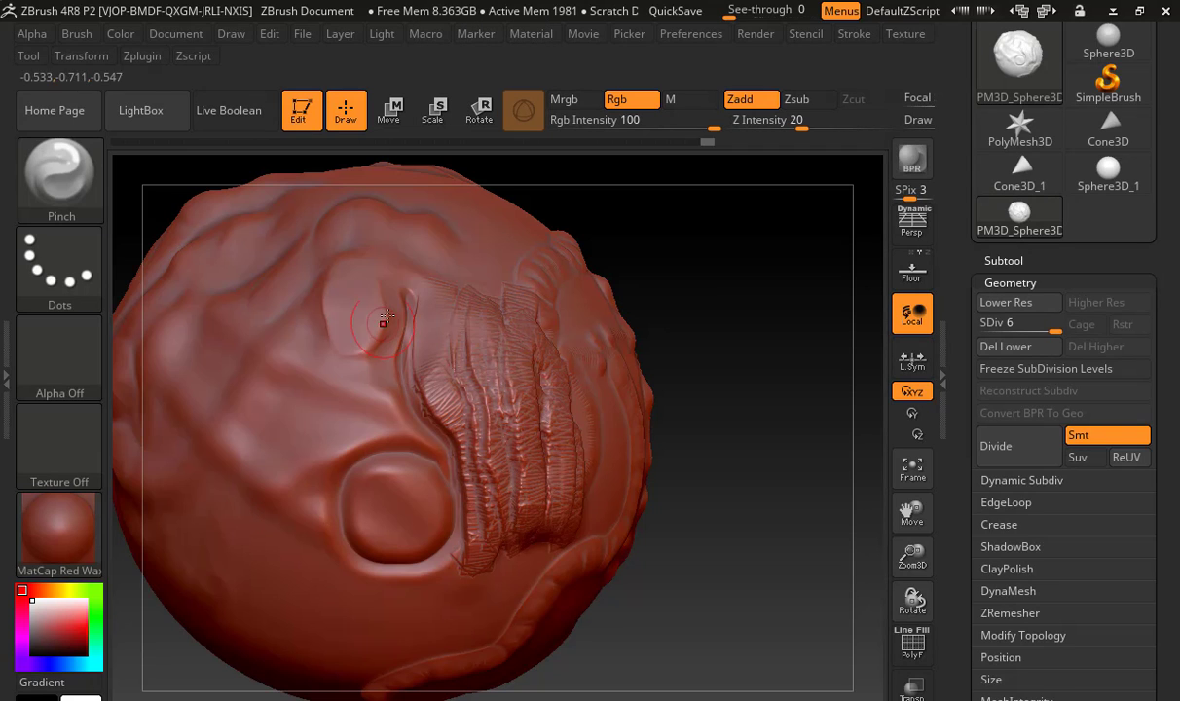
{"action": "mouse_move", "coordinate": [407, 319]}
{"action": "left_mouse_down"}
{"action": "mouse_move", "coordinate": [387, 350]}
{"action": "mouse_move", "coordinate": [449, 445]}
{"action": "mouse_move", "coordinate": [443, 491]}
{"action": "mouse_move", "coordinate": [458, 552]}
{"action": "left_mouse_up"}
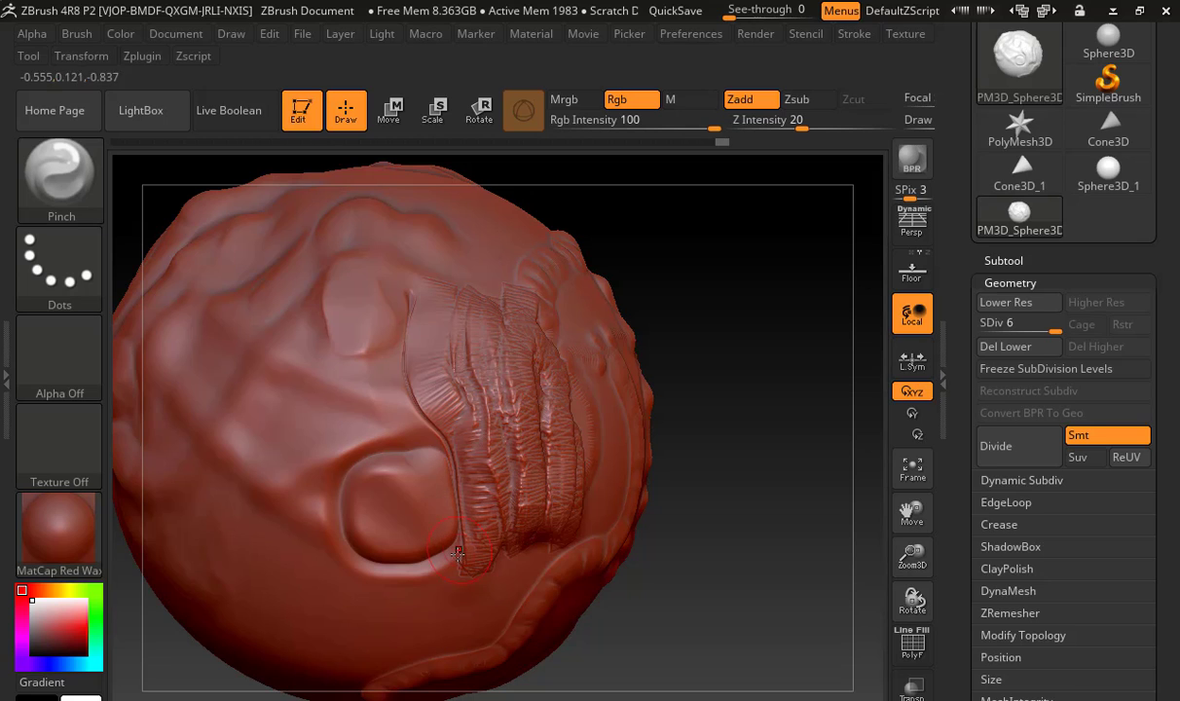
Choose the Planar brush and cut a flat patch into the middle of the clay strips
{"action": "left_click", "coordinate": [62, 158]}
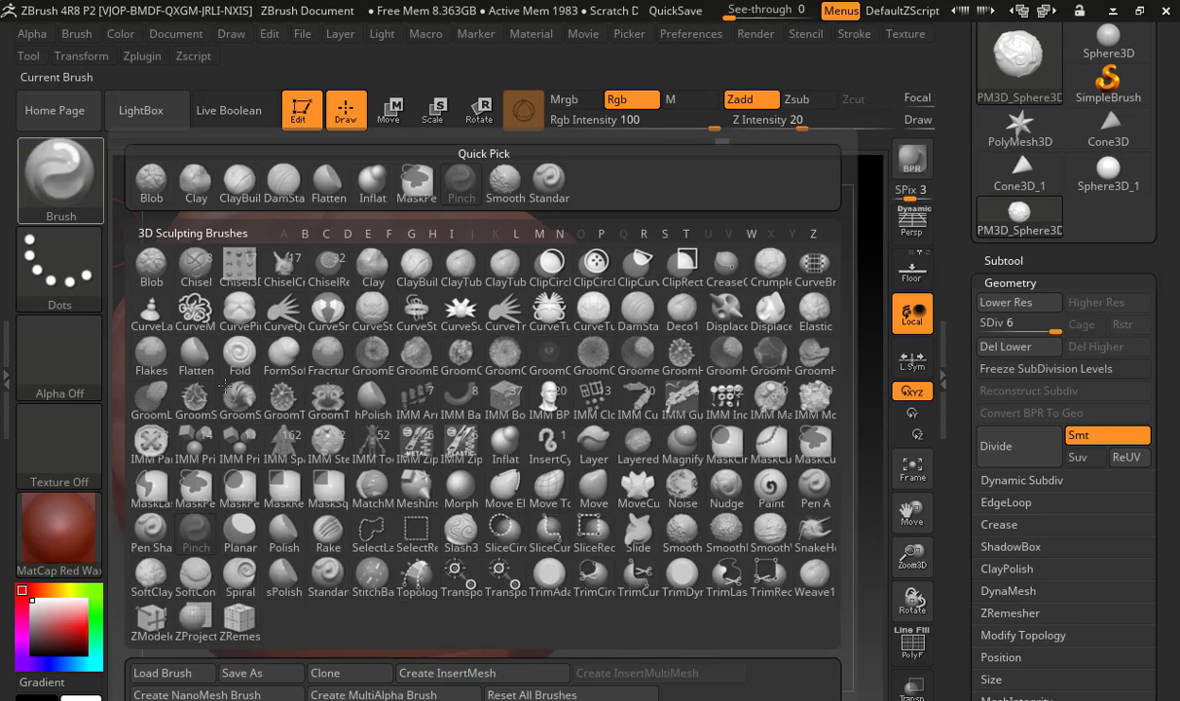
{"action": "left_click", "coordinate": [69, 185]}
{"action": "left_click", "coordinate": [232, 503]}
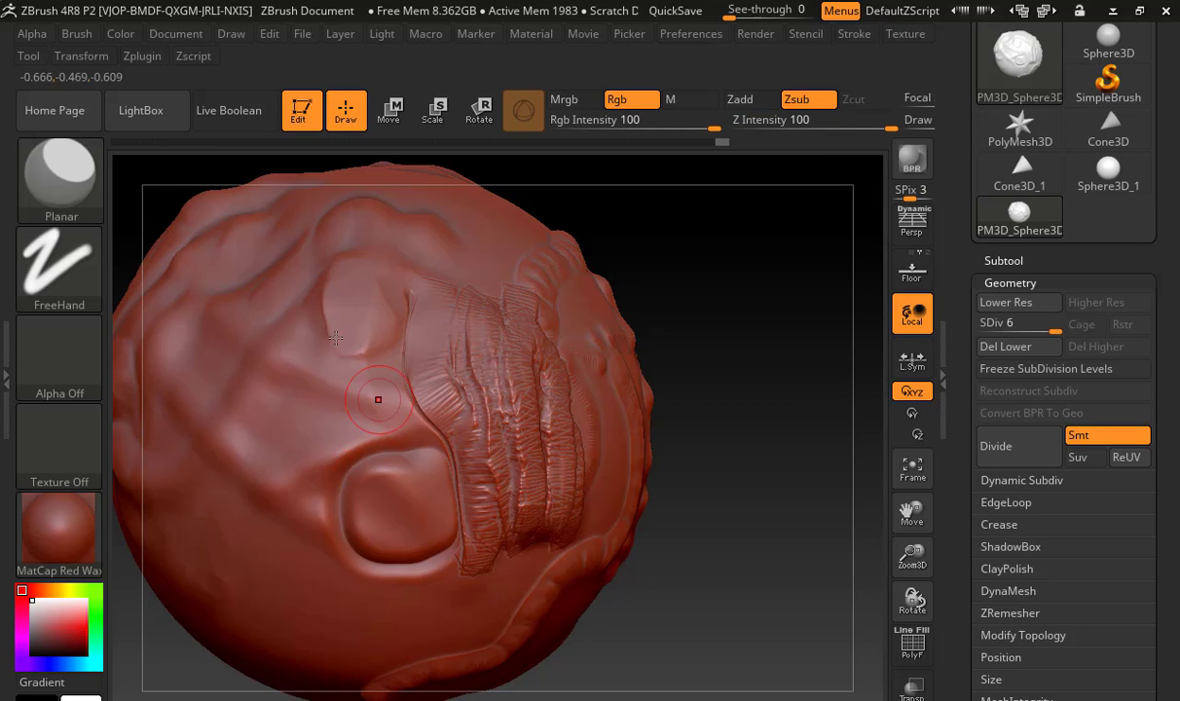
{"action": "mouse_move", "coordinate": [417, 479]}
{"action": "left_mouse_down"}
{"action": "mouse_move", "coordinate": [459, 457]}
{"action": "mouse_move", "coordinate": [497, 409]}
{"action": "mouse_move", "coordinate": [483, 390]}
{"action": "left_mouse_up"}
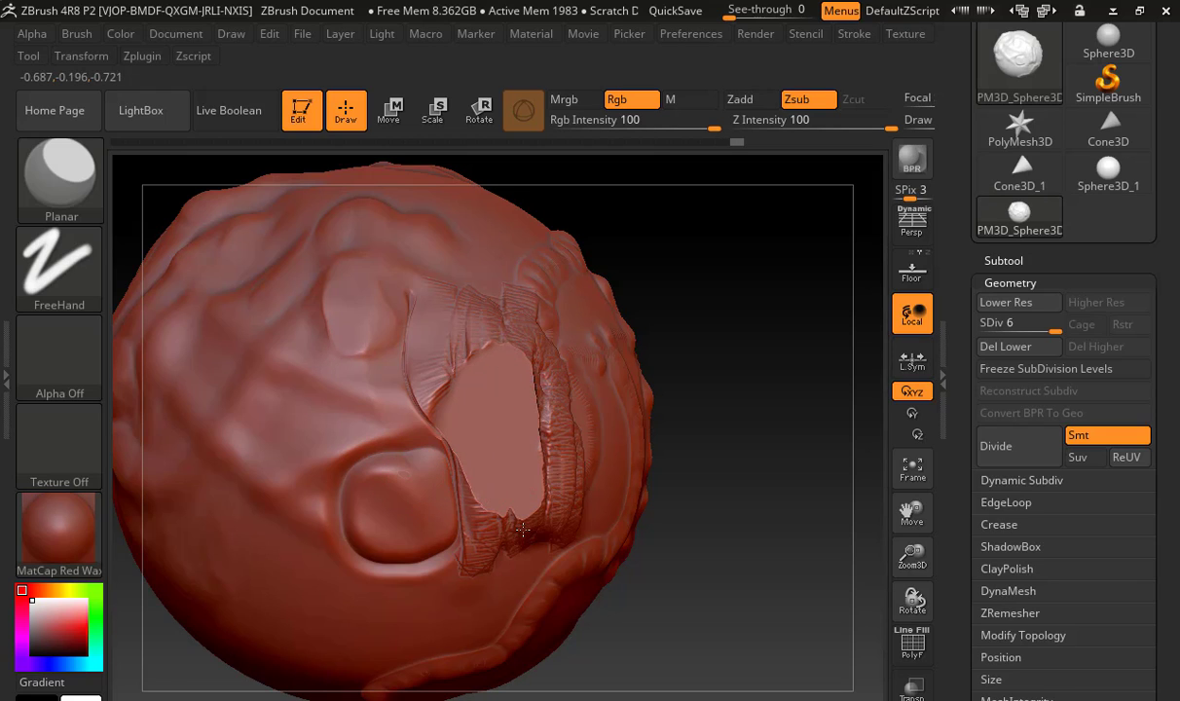
{"action": "mouse_move", "coordinate": [698, 369]}
{"action": "left_mouse_down"}
{"action": "mouse_move", "coordinate": [769, 383]}
{"action": "mouse_move", "coordinate": [662, 370]}
{"action": "left_mouse_up"}
Choose the Crumple brush and wrinkle the flat patch, the ring and the surface around them
{"action": "left_click", "coordinate": [81, 171]}
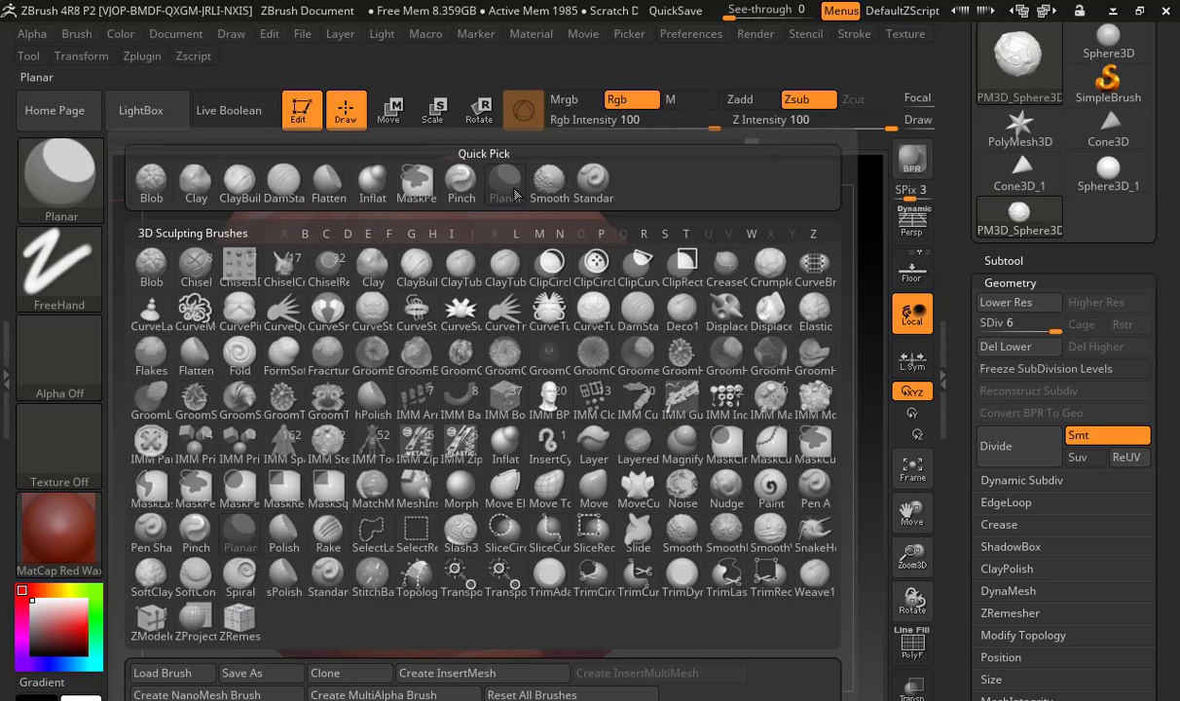
{"action": "left_click", "coordinate": [769, 263]}
{"action": "mouse_move", "coordinate": [544, 376]}
{"action": "left_mouse_down"}
{"action": "mouse_move", "coordinate": [433, 448]}
{"action": "mouse_move", "coordinate": [477, 331]}
{"action": "mouse_move", "coordinate": [516, 419]}
{"action": "mouse_move", "coordinate": [504, 384]}
{"action": "mouse_move", "coordinate": [418, 467]}
{"action": "mouse_move", "coordinate": [428, 370]}
{"action": "mouse_move", "coordinate": [372, 441]}
{"action": "mouse_move", "coordinate": [350, 526]}
{"action": "mouse_move", "coordinate": [457, 492]}
{"action": "mouse_move", "coordinate": [516, 584]}
{"action": "mouse_move", "coordinate": [545, 447]}
{"action": "left_mouse_up"}
{"action": "left_click", "coordinate": [83, 185]}
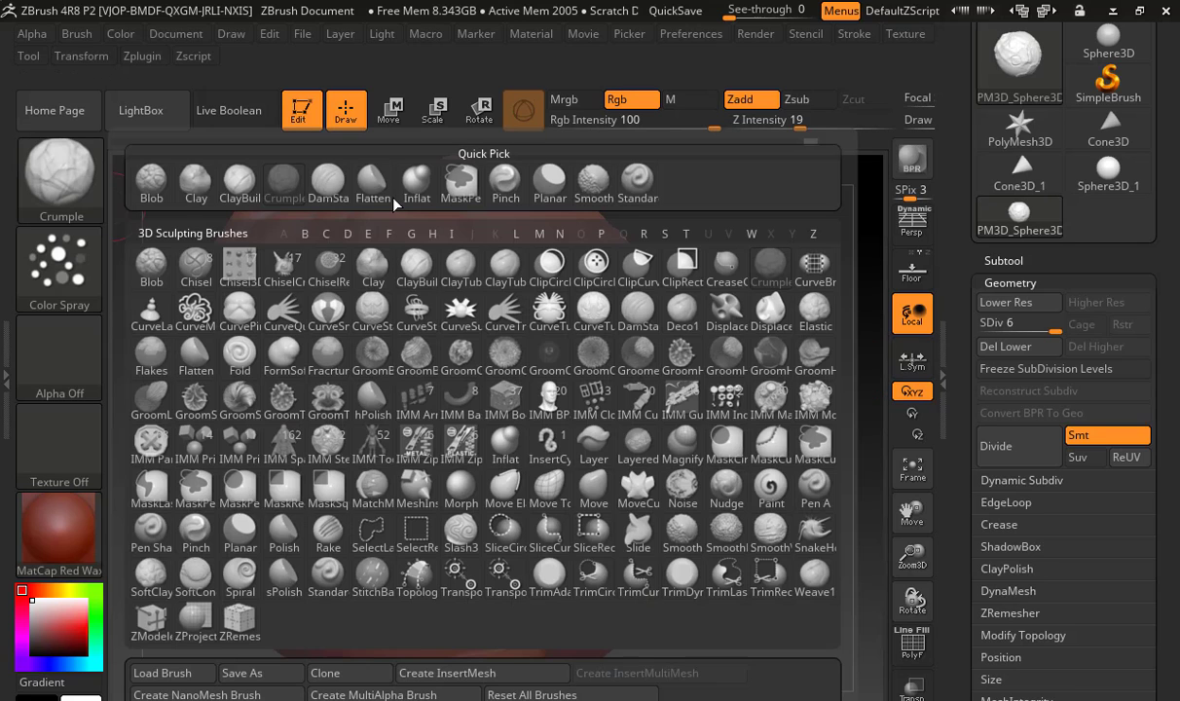
{"action": "left_click", "coordinate": [643, 294]}
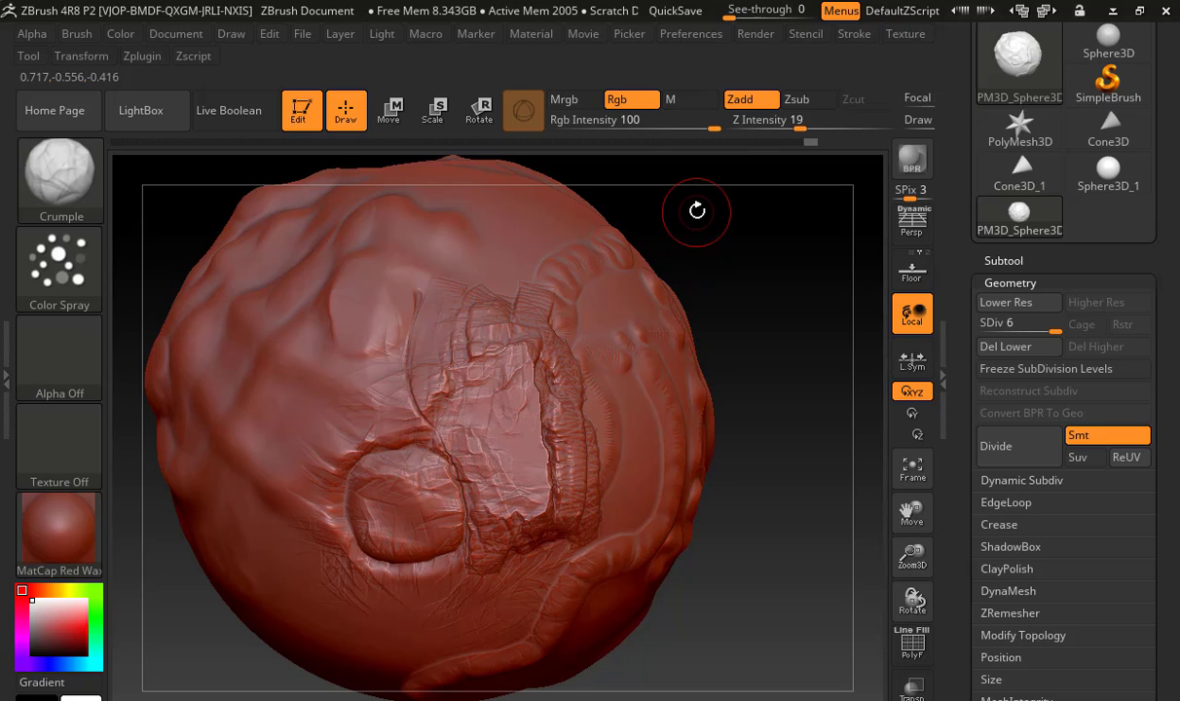
Sculpt Crumple strokes across the sphere's upper surface with Draw Size 104 and Focal Shift -79
{"action": "key", "text": "s"}
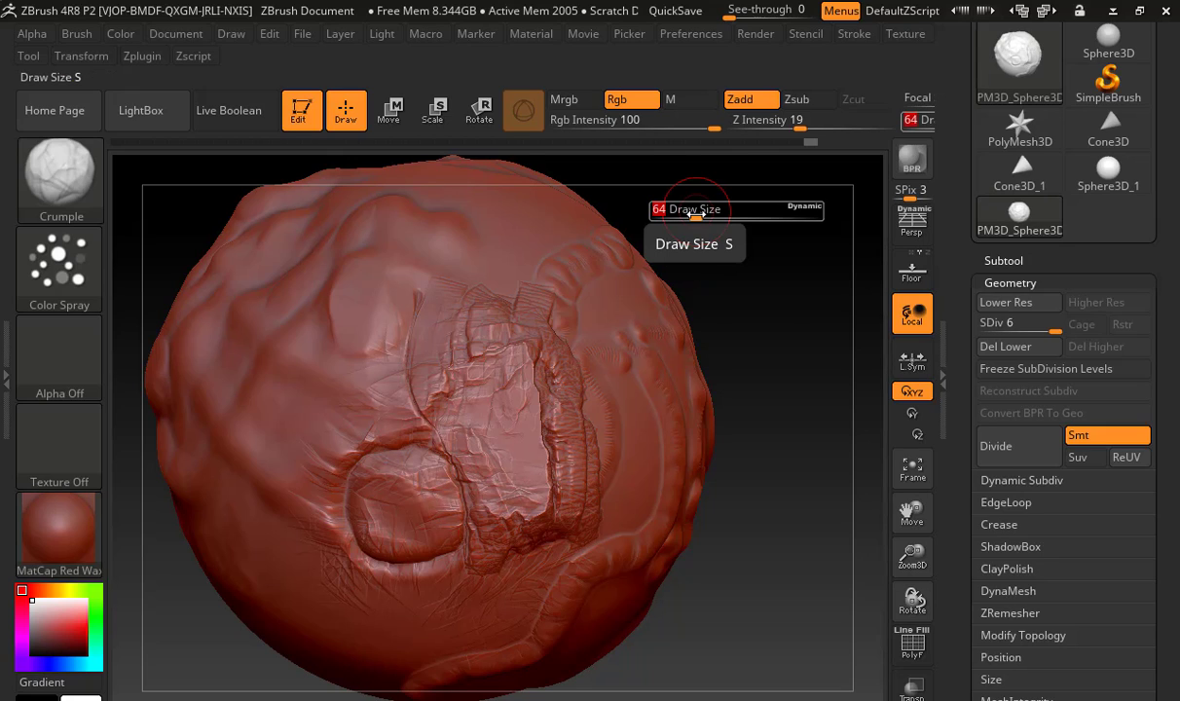
{"action": "mouse_move", "coordinate": [692, 215]}
{"action": "left_mouse_down"}
{"action": "mouse_move", "coordinate": [746, 213]}
{"action": "mouse_move", "coordinate": [701, 213]}
{"action": "left_mouse_up"}
{"action": "key", "text": "space"}
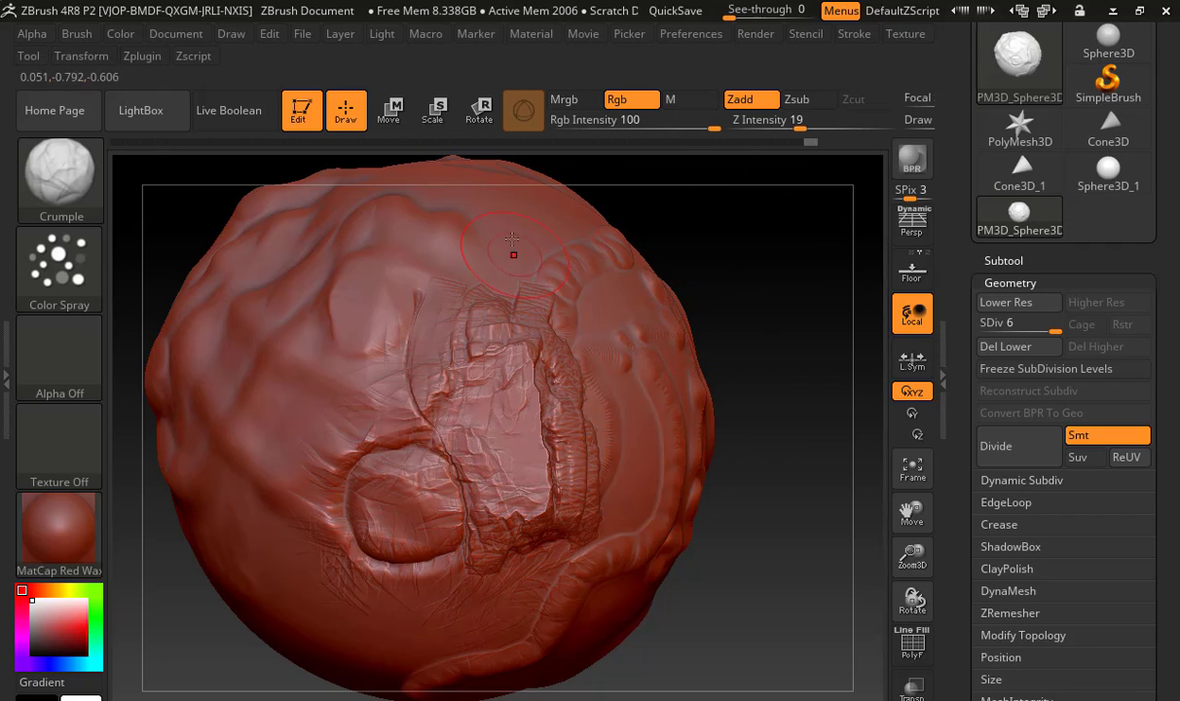
{"action": "right_click", "coordinate": [750, 250]}
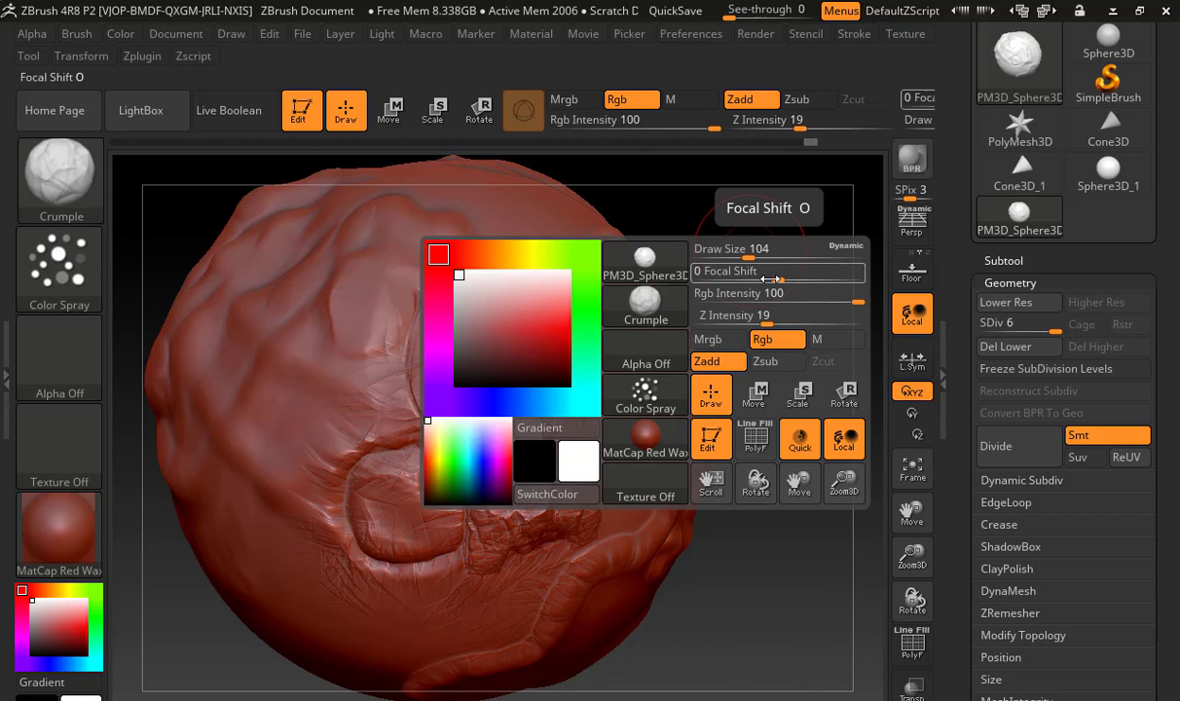
{"action": "left_click_drag", "start_coordinate": [786, 279], "coordinate": [732, 280]}
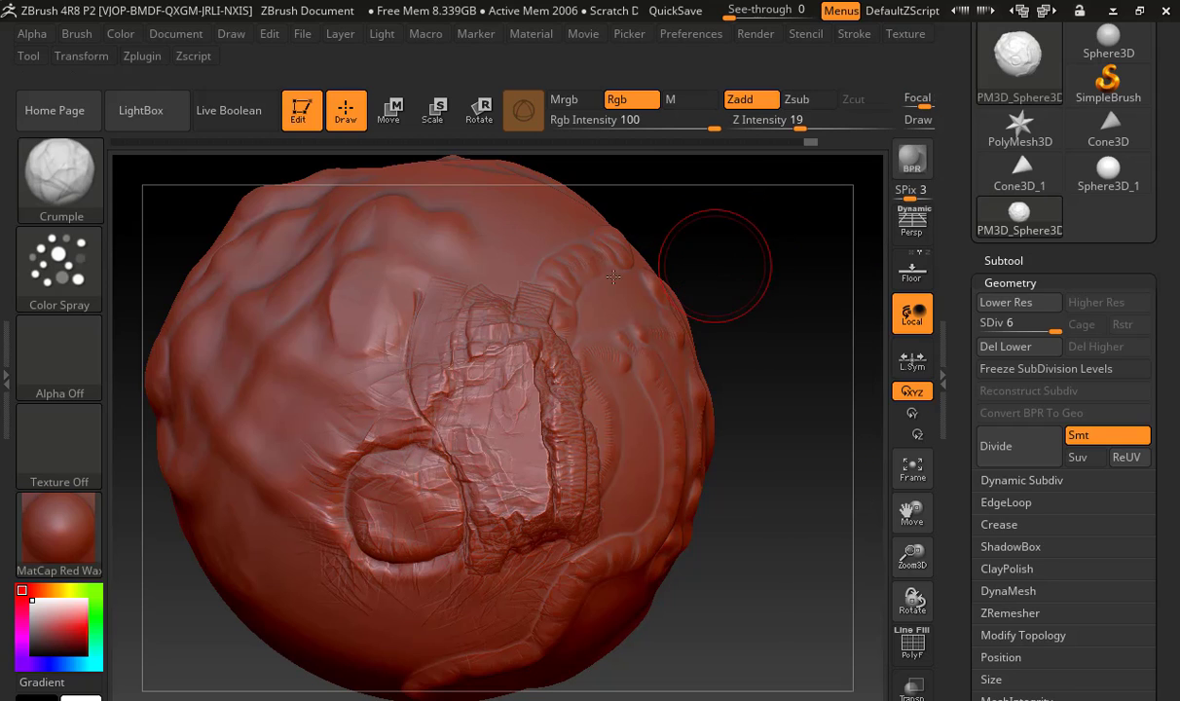
{"action": "left_click_drag", "start_coordinate": [503, 254], "coordinate": [534, 241]}
Sculpt Crumple strokes with a higher Focal Shift and reset the Focal Shift to 0
{"action": "key", "text": "space"}
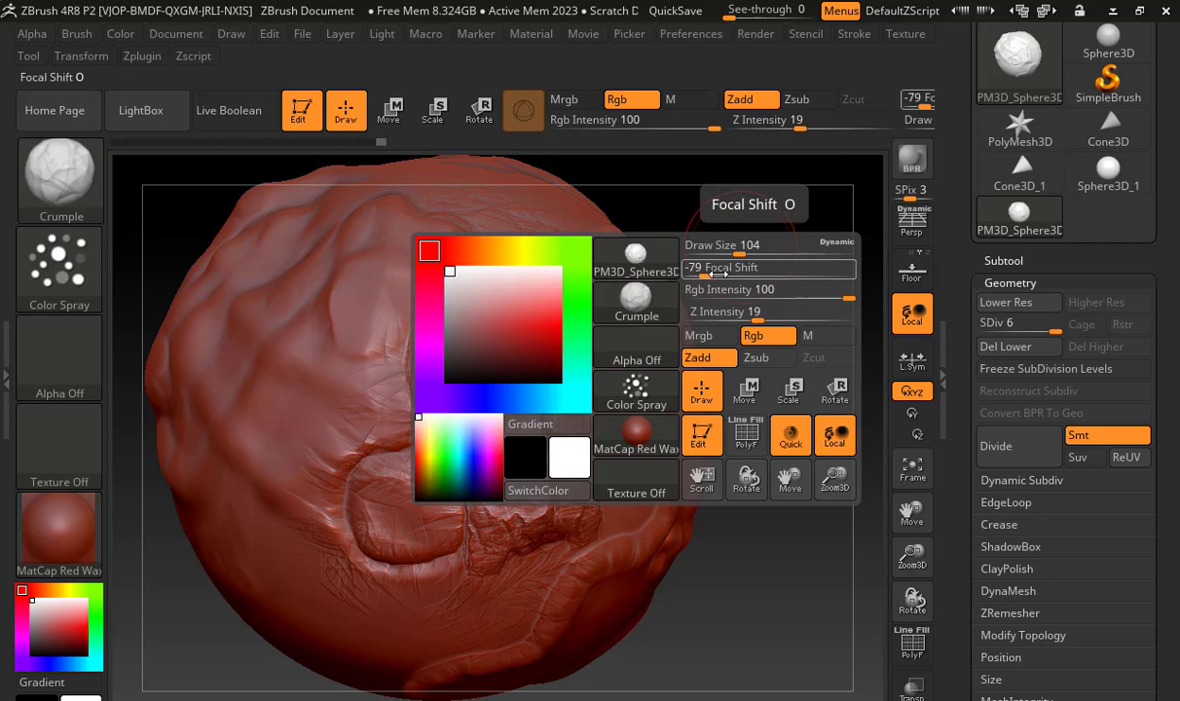
{"action": "left_click_drag", "start_coordinate": [712, 276], "coordinate": [827, 276]}
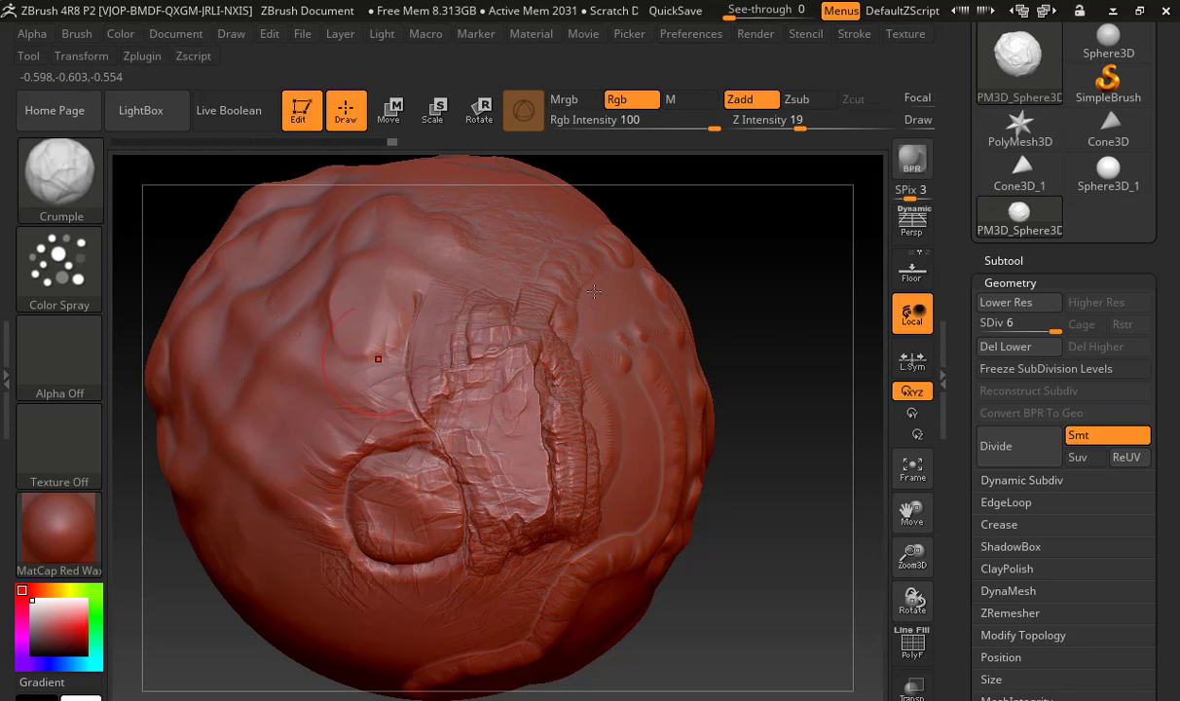
{"action": "key", "text": "space"}
{"action": "mouse_move", "coordinate": [752, 320]}
{"action": "left_mouse_down"}
{"action": "mouse_move", "coordinate": [770, 328]}
{"action": "mouse_move", "coordinate": [718, 279]}
{"action": "left_mouse_up"}
Set the Crumple brush's Z Intensity to 100
{"action": "key", "text": "space"}
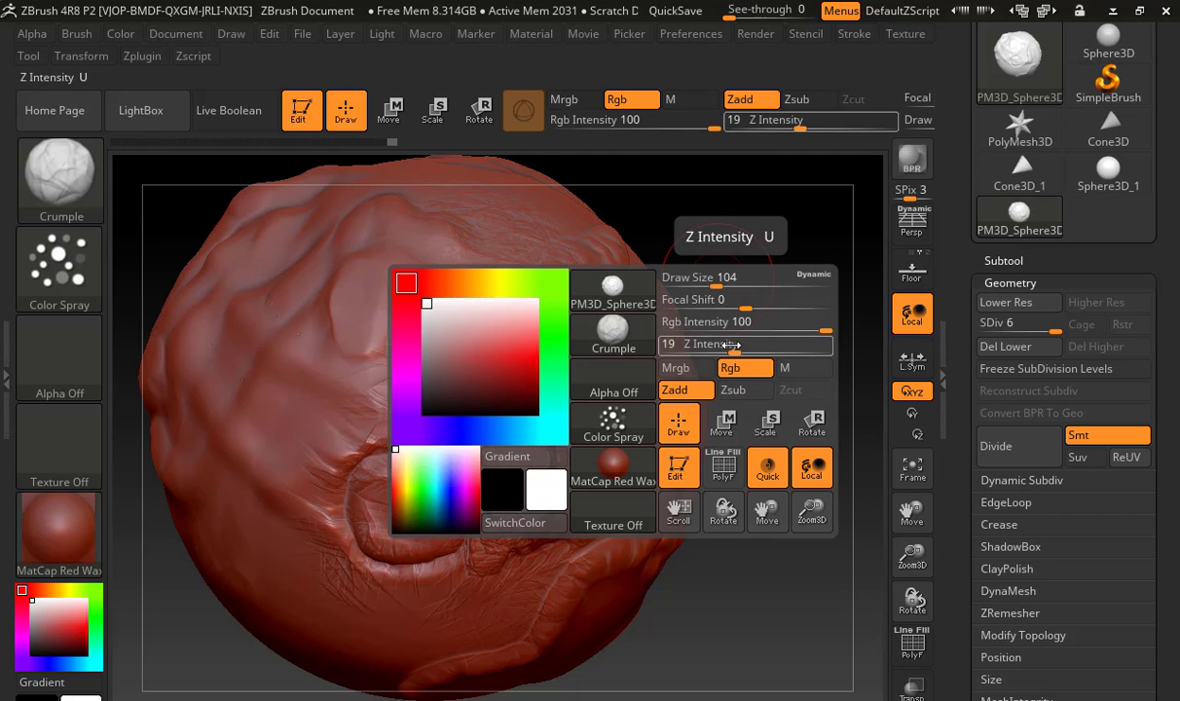
{"action": "left_click_drag", "start_coordinate": [732, 344], "coordinate": [755, 347]}
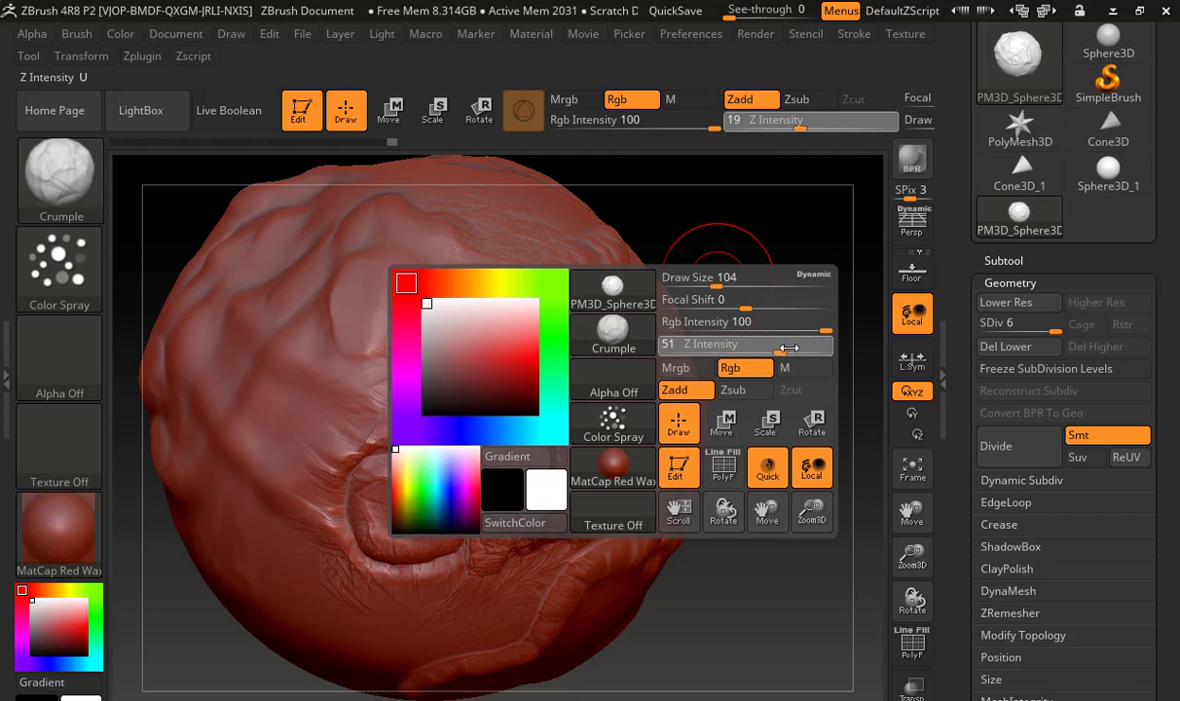
{"action": "left_click_drag", "start_coordinate": [836, 349], "coordinate": [837, 349]}
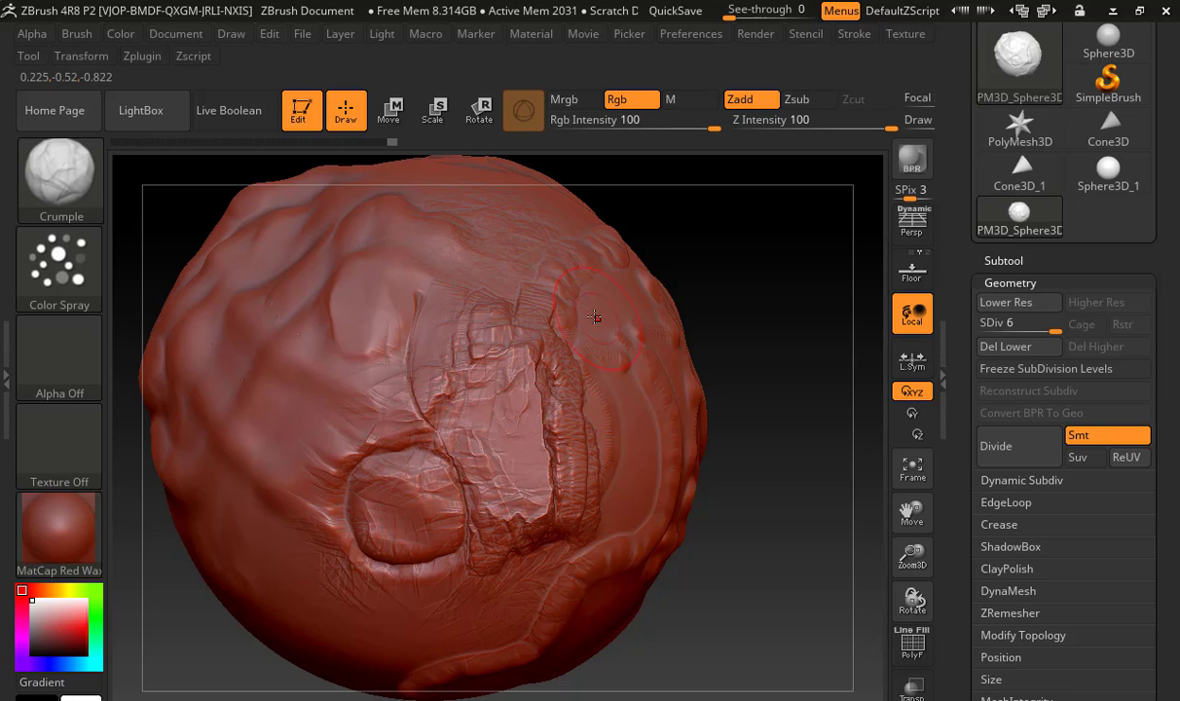
Crumple the flat patch, ring and surrounding surface with strong strokes, and lower the Crumple brush's Z Intensity to 4
{"action": "mouse_move", "coordinate": [586, 334]}
{"action": "left_mouse_down"}
{"action": "mouse_move", "coordinate": [632, 376]}
{"action": "mouse_move", "coordinate": [530, 394]}
{"action": "mouse_move", "coordinate": [559, 336]}
{"action": "mouse_move", "coordinate": [535, 506]}
{"action": "mouse_move", "coordinate": [507, 337]}
{"action": "mouse_move", "coordinate": [595, 360]}
{"action": "mouse_move", "coordinate": [346, 265]}
{"action": "mouse_move", "coordinate": [312, 447]}
{"action": "mouse_move", "coordinate": [419, 342]}
{"action": "left_mouse_up"}
{"action": "key", "text": "space"}
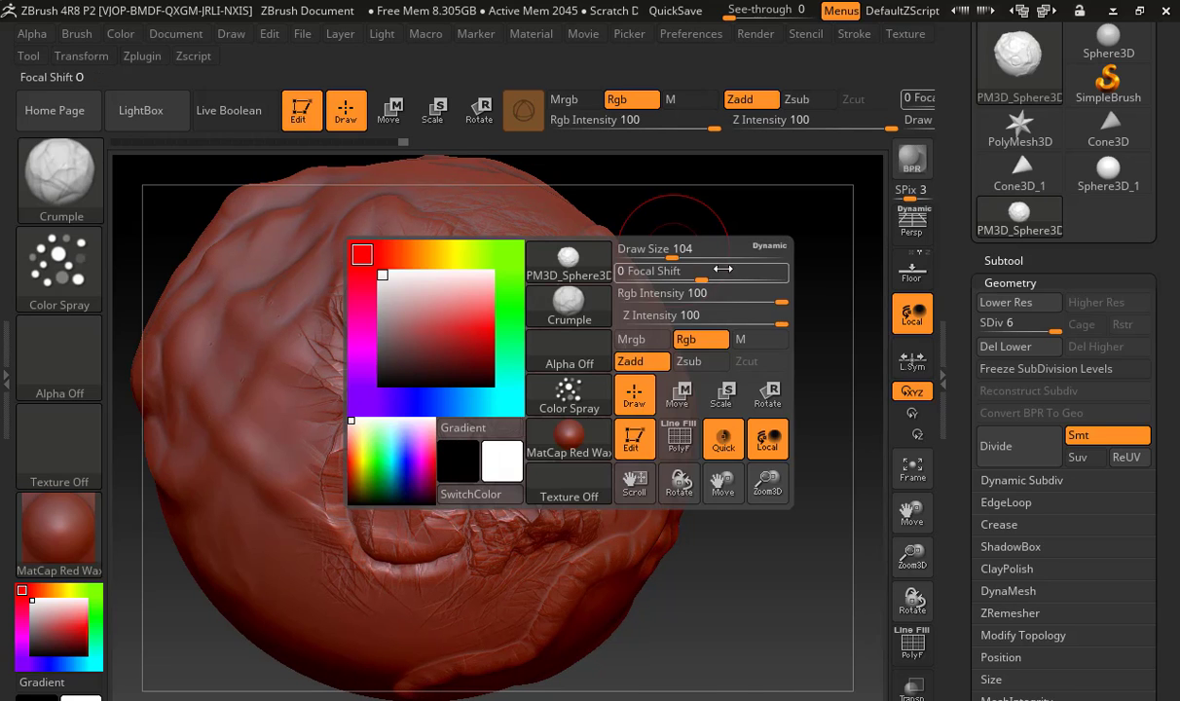
{"action": "key", "text": "space"}
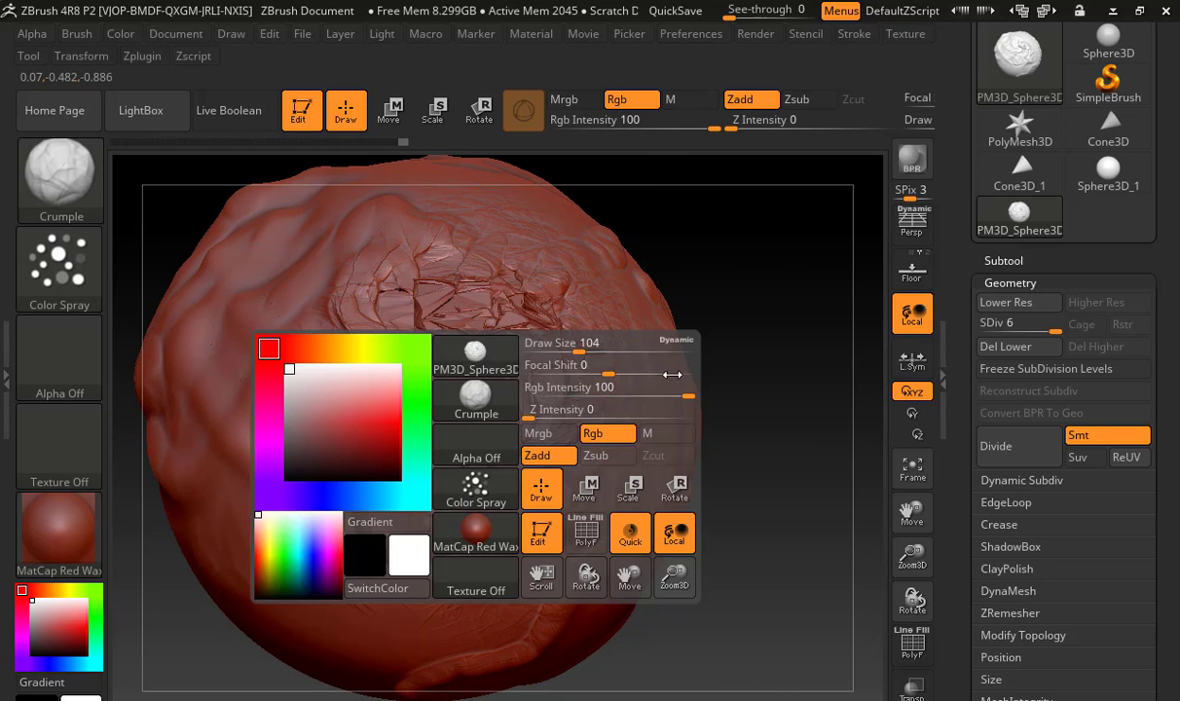
{"action": "left_click", "coordinate": [562, 417]}
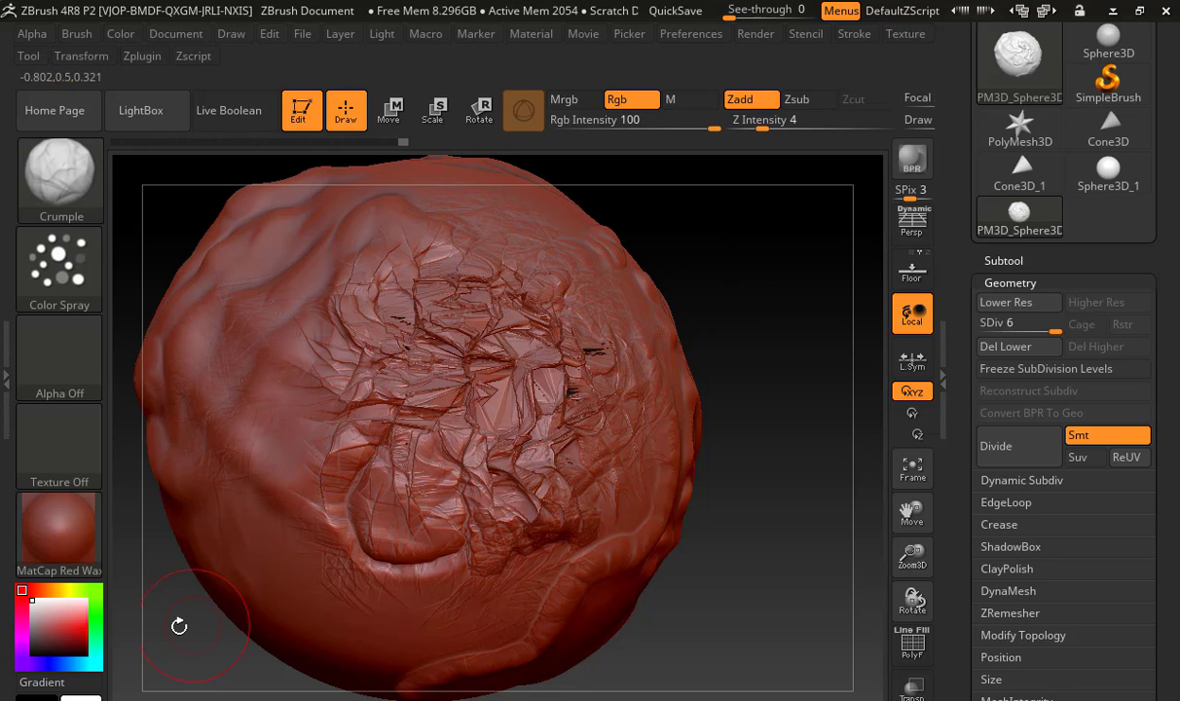
{"action": "mouse_move", "coordinate": [183, 631]}
{"action": "left_mouse_down"}
{"action": "mouse_move", "coordinate": [258, 627]}
{"action": "mouse_move", "coordinate": [312, 425]}
{"action": "left_mouse_up"}
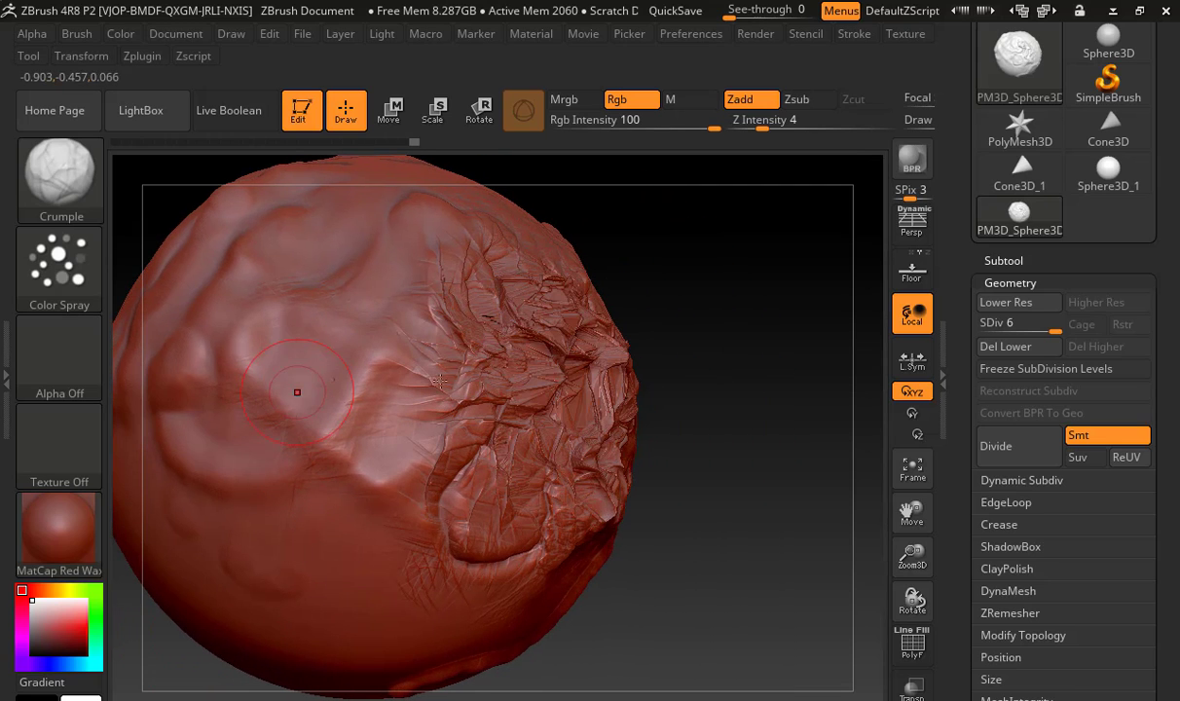
Choose the Clay brush and switch temporarily between it and the Smooth brush
{"action": "key", "text": "shift"}
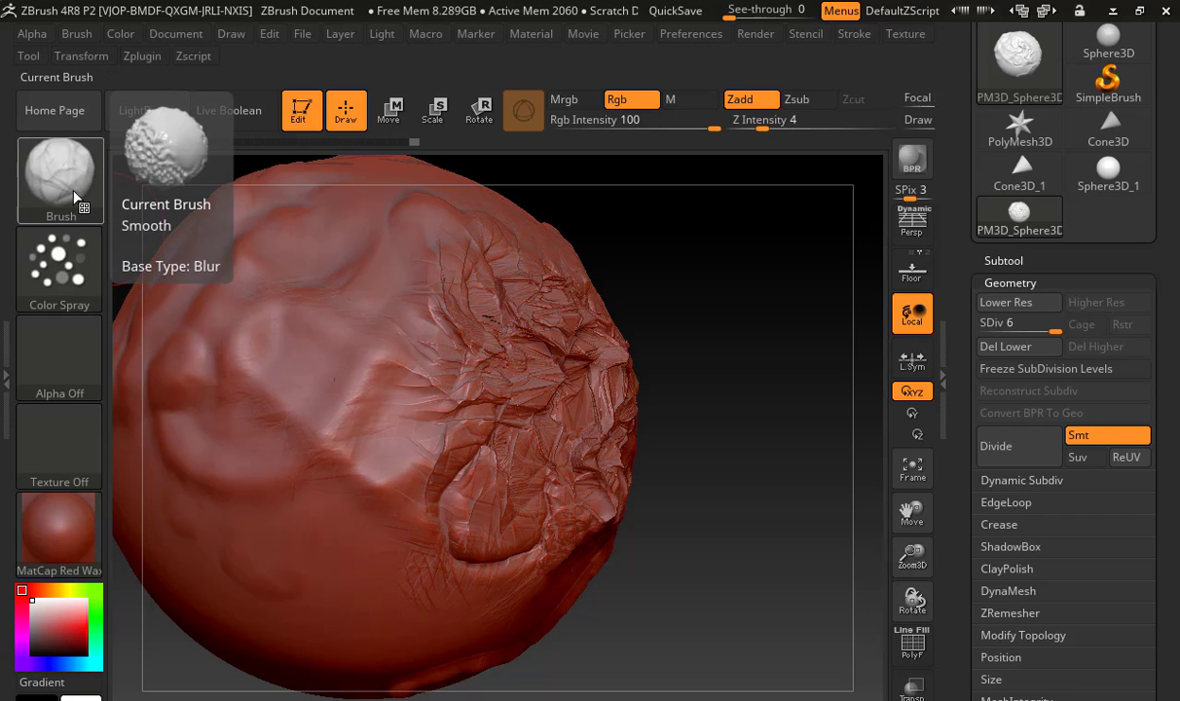
{"action": "key", "text": "shift"}
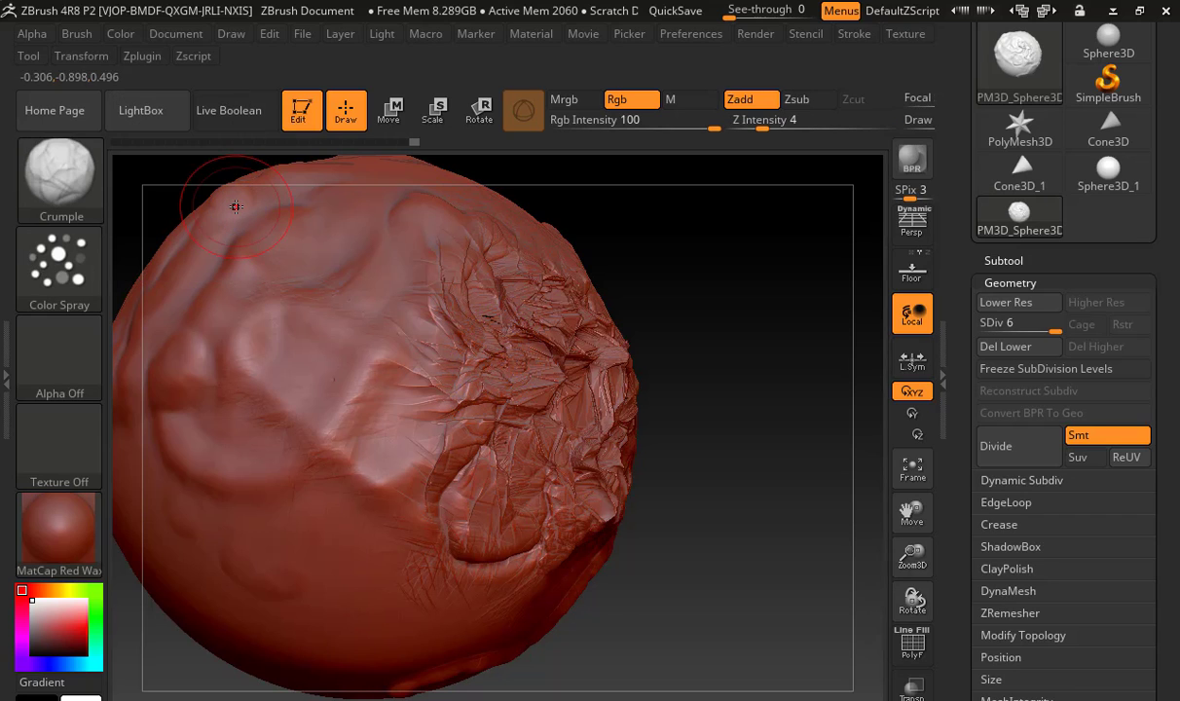
{"action": "key", "text": "shift"}
{"action": "key", "text": "shift"}
{"action": "left_click", "coordinate": [71, 171]}
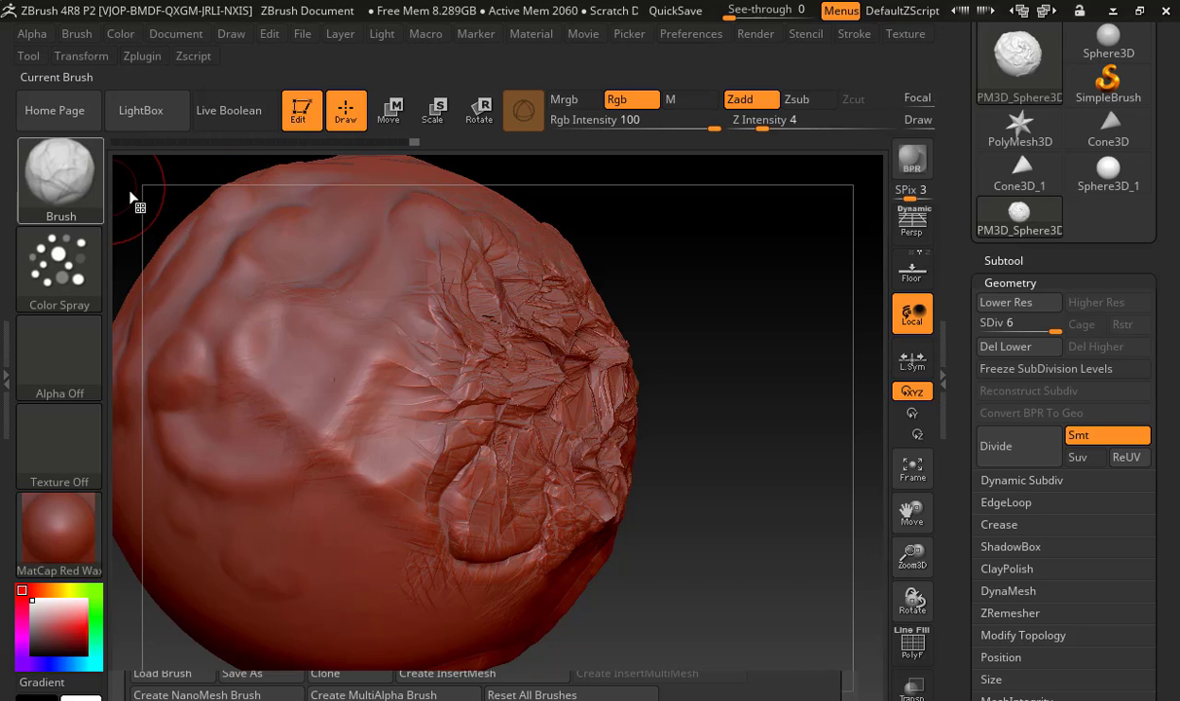
{"action": "left_click", "coordinate": [155, 187]}
{"action": "key", "text": "shift"}
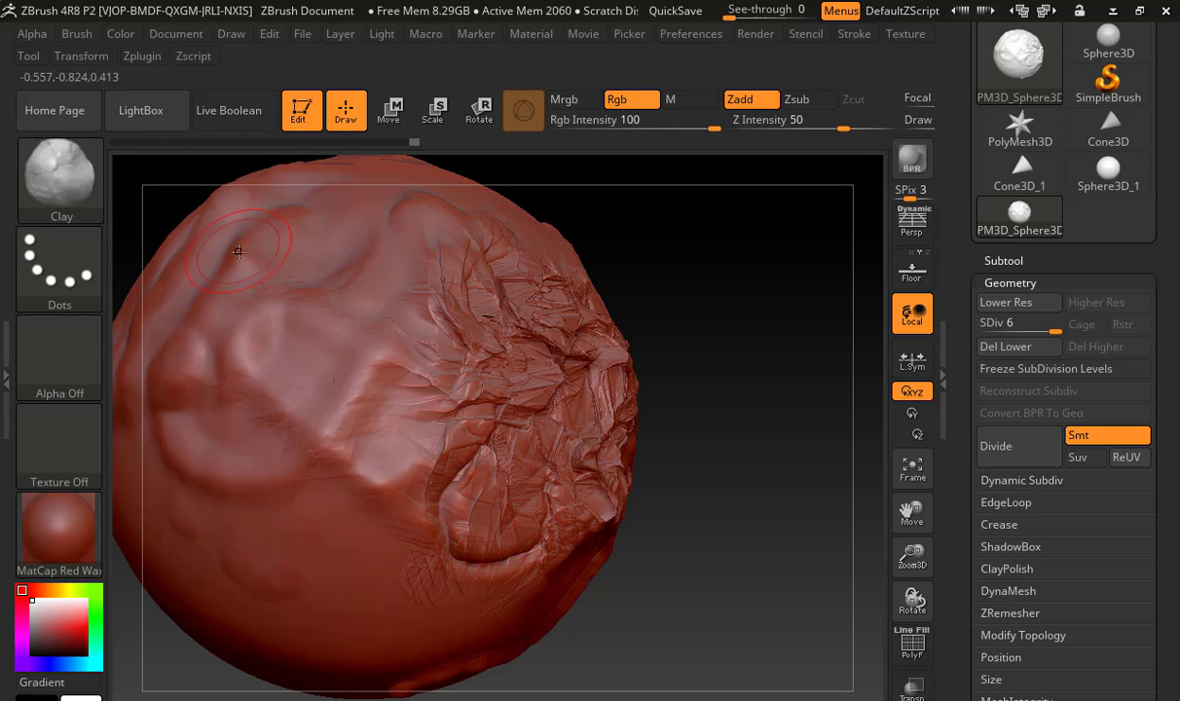
{"action": "key", "text": "shift"}
{"action": "key", "text": "shift"}
{"action": "key", "text": "shift"}
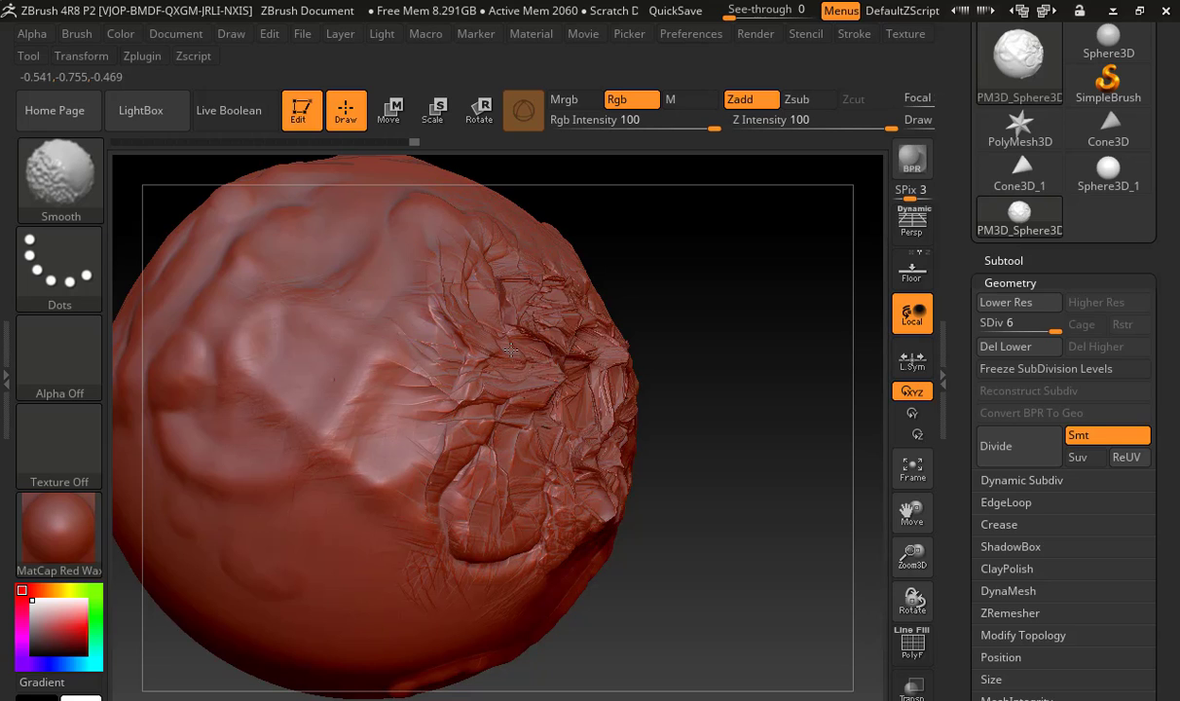
Set the Draw Size to about 245 and smooth the crumpled area with the Smooth brush at subdivision level 6
{"action": "key", "text": "s"}
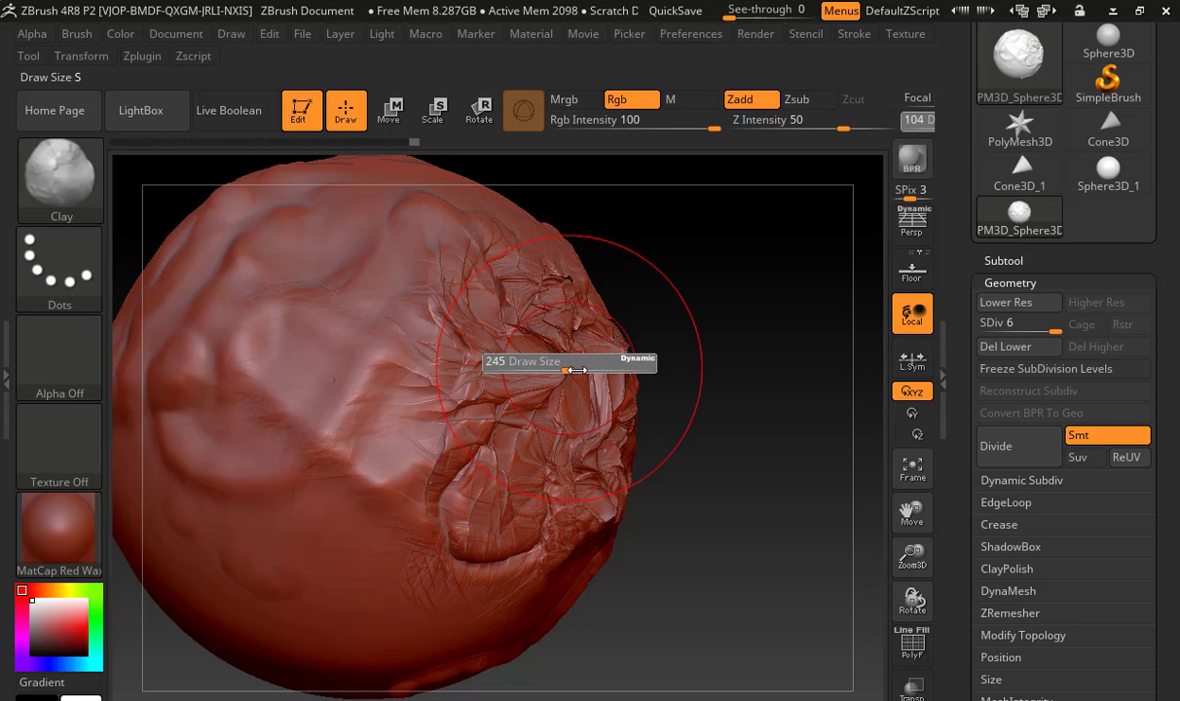
{"action": "mouse_move", "coordinate": [729, 390]}
{"action": "left_mouse_down"}
{"action": "mouse_move", "coordinate": [631, 374]}
{"action": "mouse_move", "coordinate": [531, 507]}
{"action": "mouse_move", "coordinate": [471, 385]}
{"action": "left_mouse_up"}
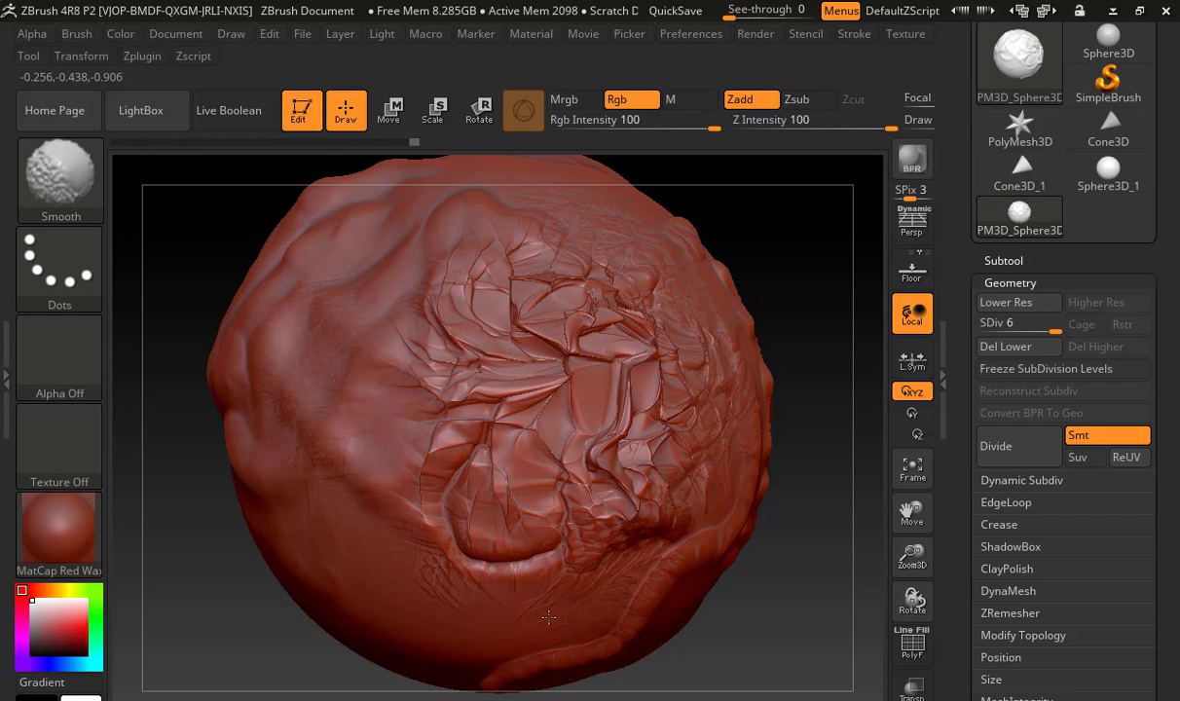
{"action": "left_click_drag", "start_coordinate": [246, 373], "coordinate": [243, 355], "text": "shift"}
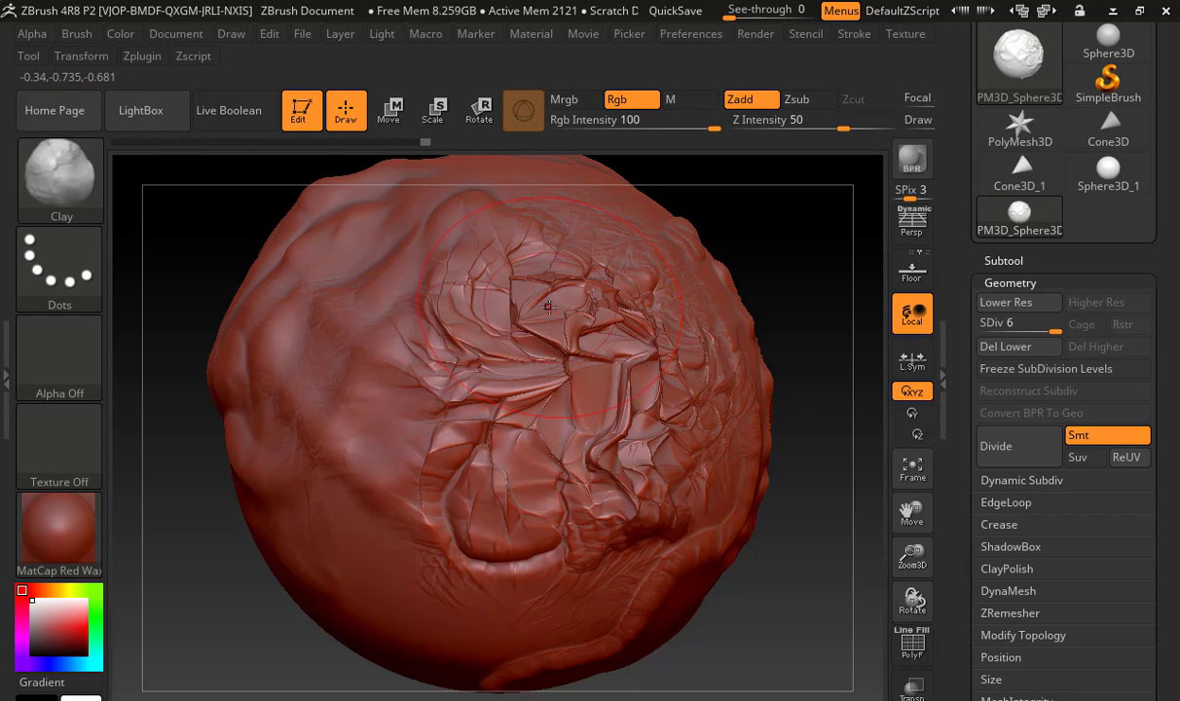
{"action": "left_click_drag", "start_coordinate": [549, 290], "coordinate": [530, 406], "text": "shift"}
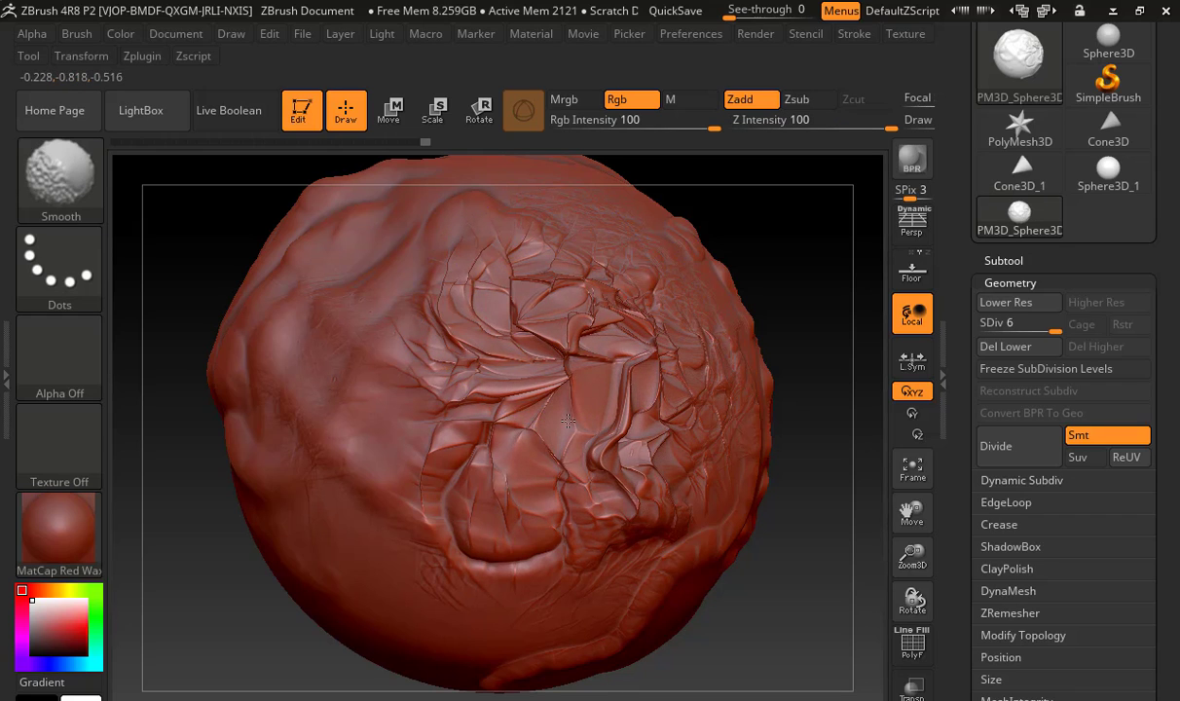
{"action": "left_click_drag", "start_coordinate": [567, 420], "coordinate": [567, 415], "text": "shift"}
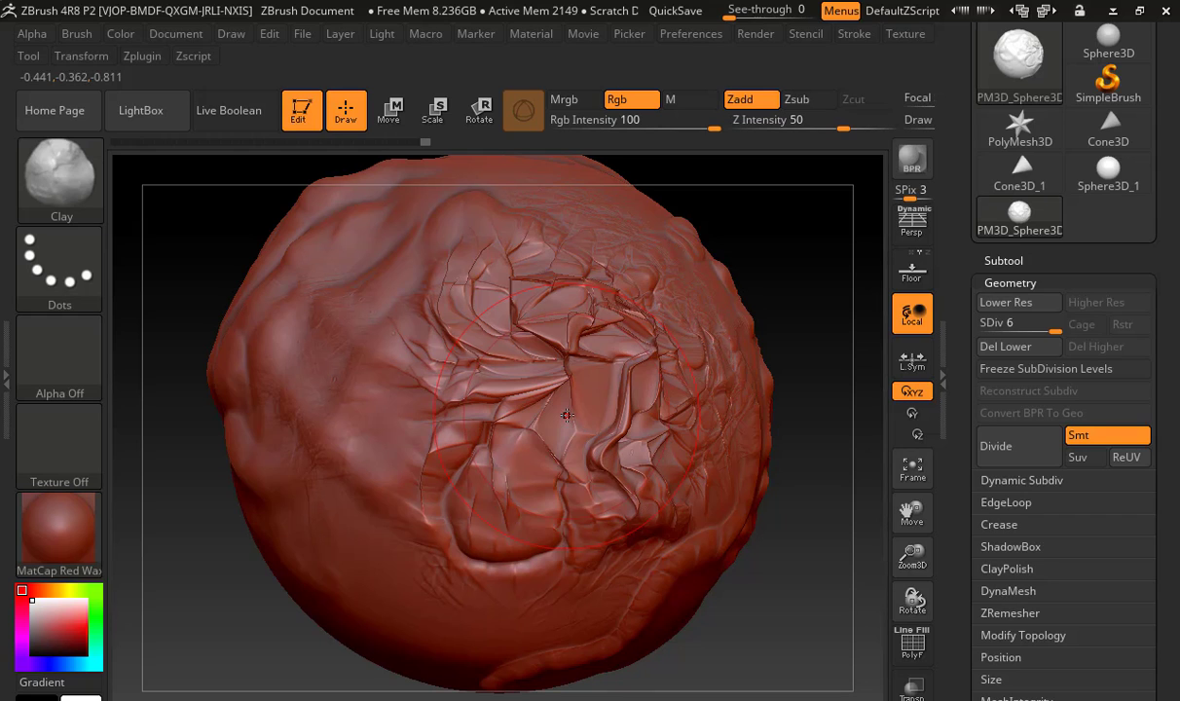
Lower the mesh to subdivision level 2 and smooth out the crumpled area there
{"action": "key", "text": "shift"}
{"action": "key", "text": "shift+d"}
{"action": "key", "text": "shift+d"}
{"action": "key", "text": "shift+d"}
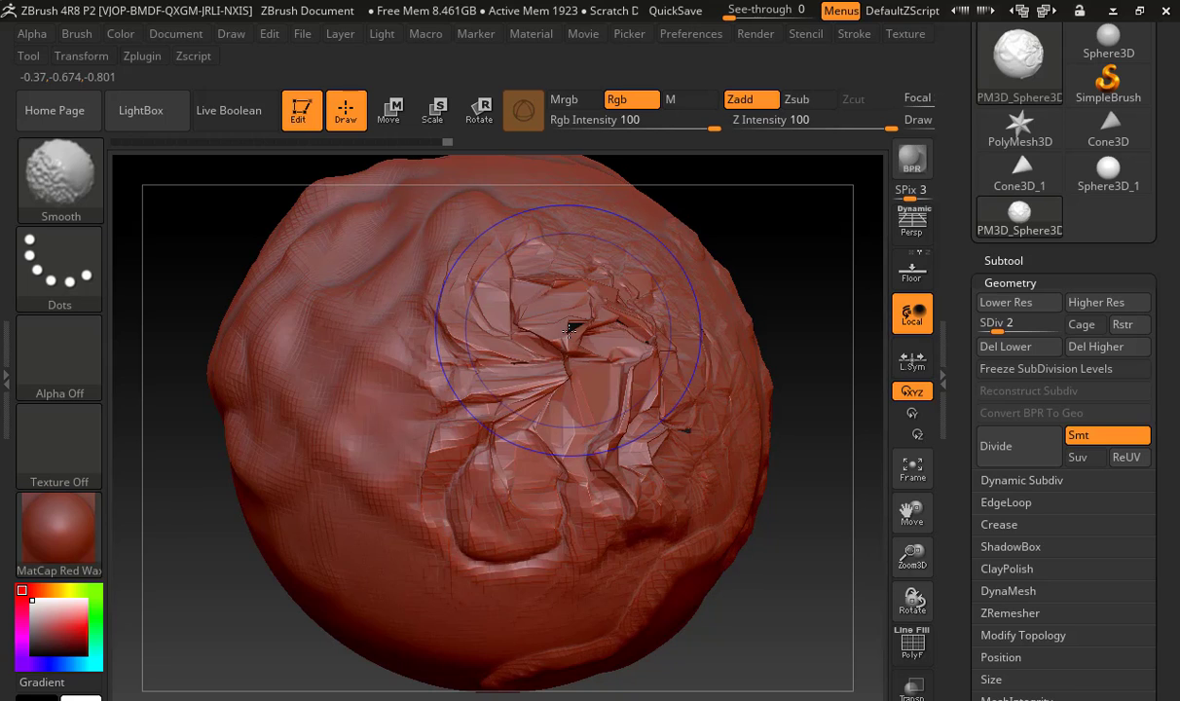
{"action": "key", "text": "shift"}
{"action": "mouse_move", "coordinate": [583, 359]}
{"action": "left_mouse_down", "text": "shift"}
{"action": "mouse_move", "coordinate": [525, 292]}
{"action": "mouse_move", "coordinate": [418, 312]}
{"action": "mouse_move", "coordinate": [448, 468]}
{"action": "mouse_move", "coordinate": [669, 312]}
{"action": "left_mouse_up", "text": "shift"}
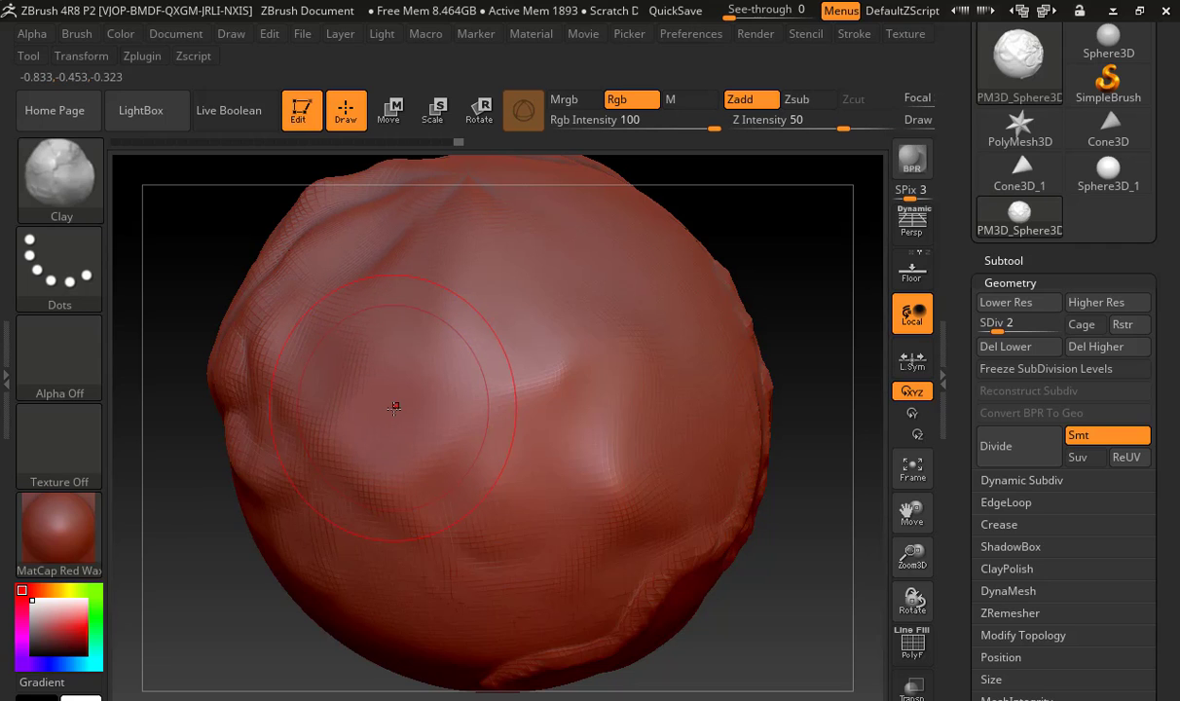
Raise the mesh to subdivision levels 3 and 4, smoothing the remaining wrinkles at each level
{"action": "key", "text": "d"}
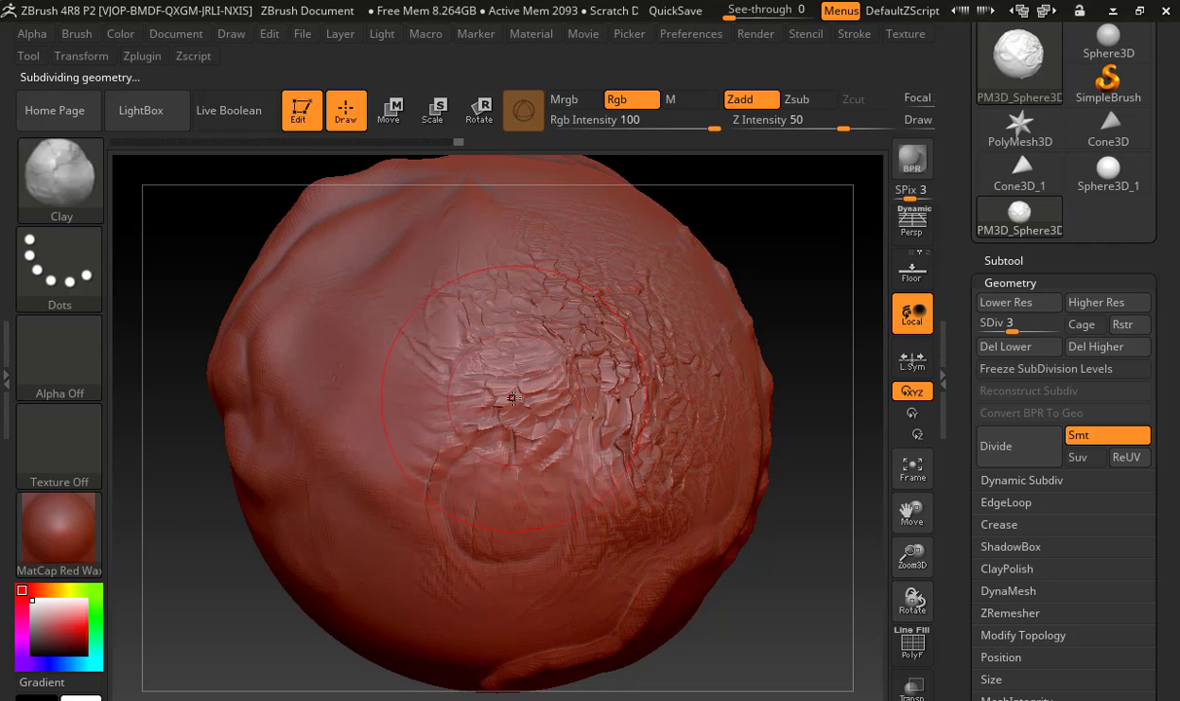
{"action": "key", "text": "shift"}
{"action": "left_click_drag", "start_coordinate": [471, 280], "coordinate": [619, 518], "text": "shift"}
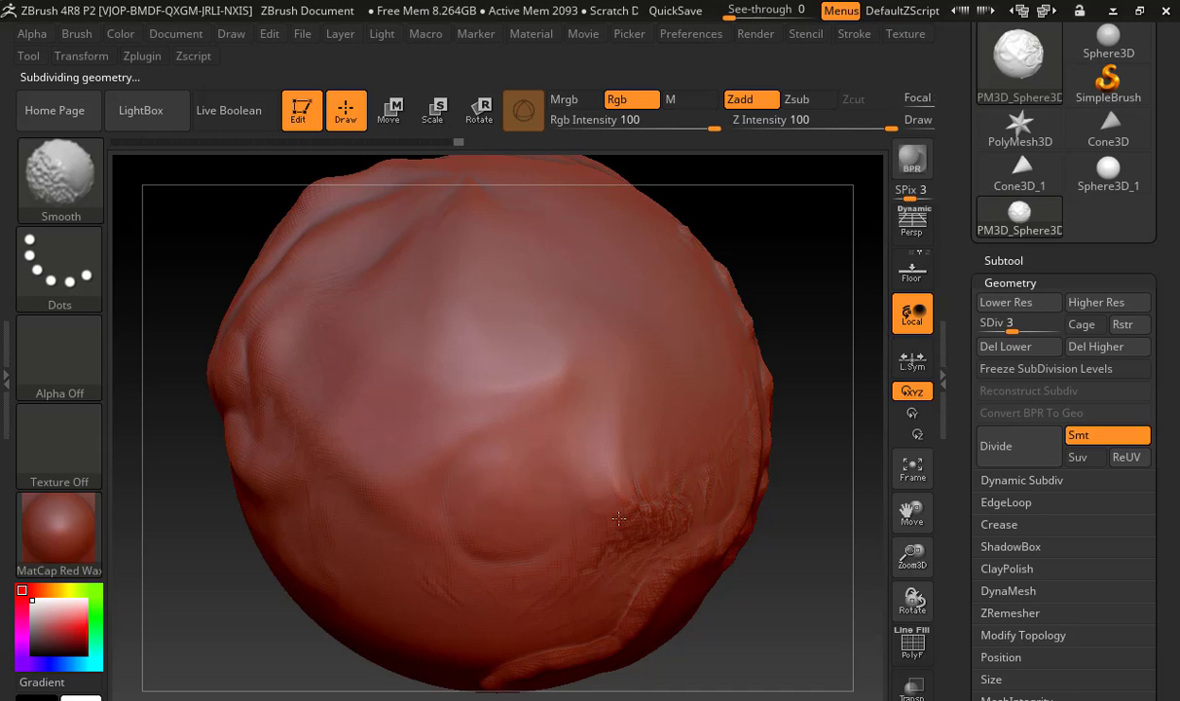
{"action": "key", "text": "d"}
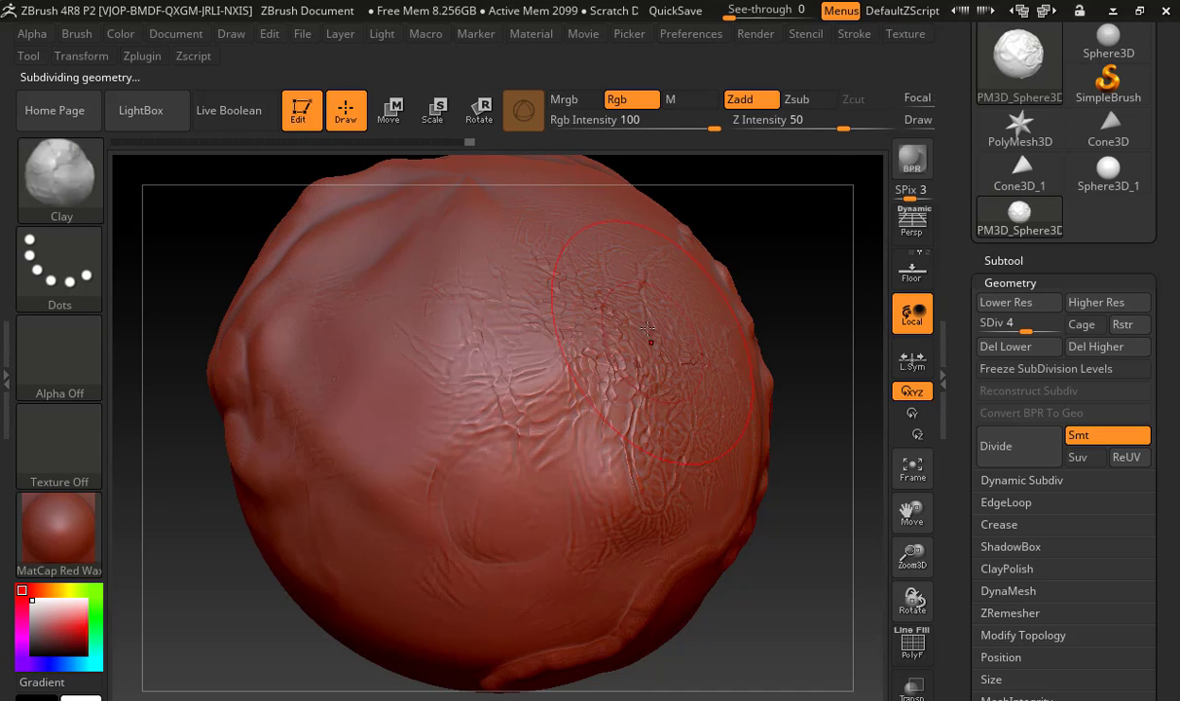
{"action": "key", "text": "shift"}
{"action": "mouse_move", "coordinate": [680, 362]}
{"action": "left_mouse_down", "text": "shift"}
{"action": "mouse_move", "coordinate": [516, 492]}
{"action": "mouse_move", "coordinate": [456, 369]}
{"action": "left_mouse_up", "text": "shift"}
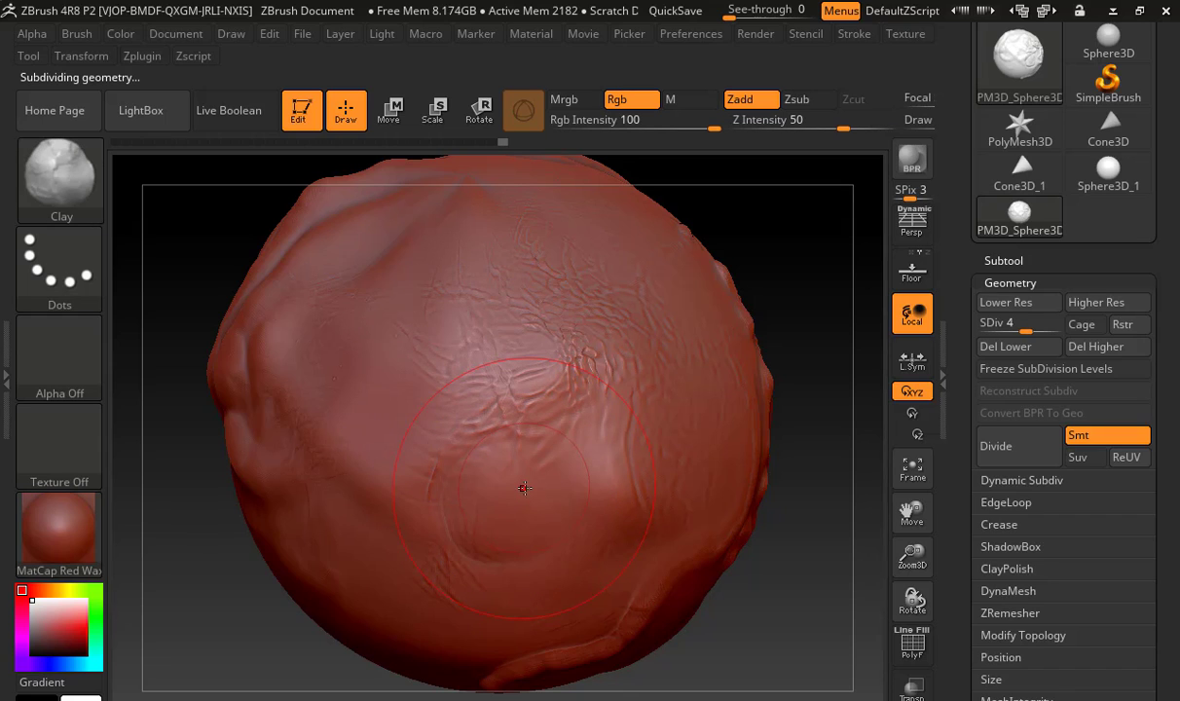
Return the mesh to subdivision level 6 and inspect the smoothed area from another side
{"action": "key", "text": "ctrl+d"}
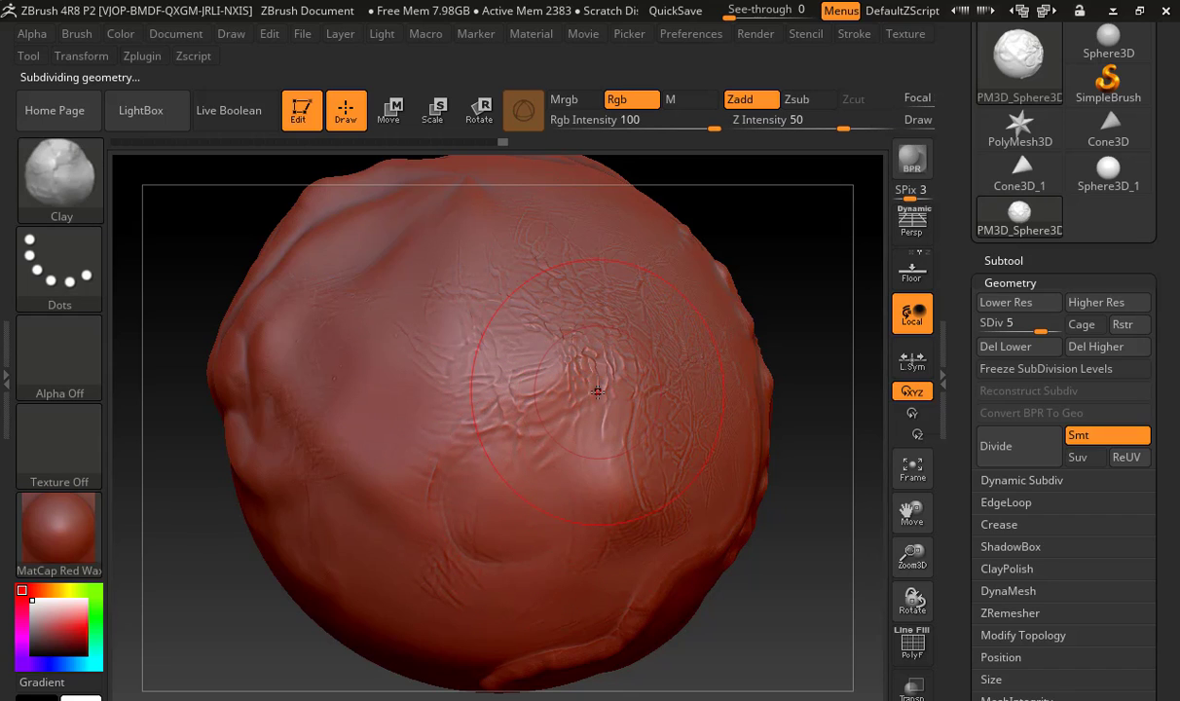
{"action": "key", "text": "ctrl+d"}
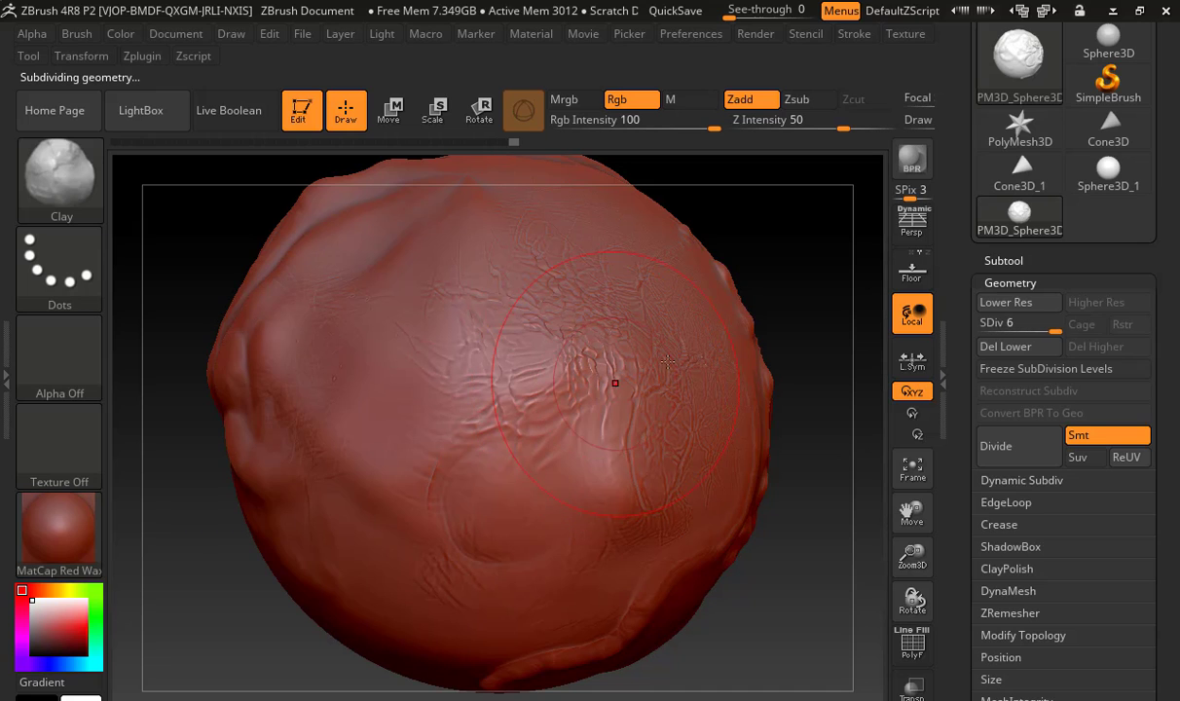
{"action": "mouse_move", "coordinate": [774, 290]}
{"action": "left_mouse_down"}
{"action": "mouse_move", "coordinate": [698, 295]}
{"action": "mouse_move", "coordinate": [737, 319]}
{"action": "left_mouse_up"}
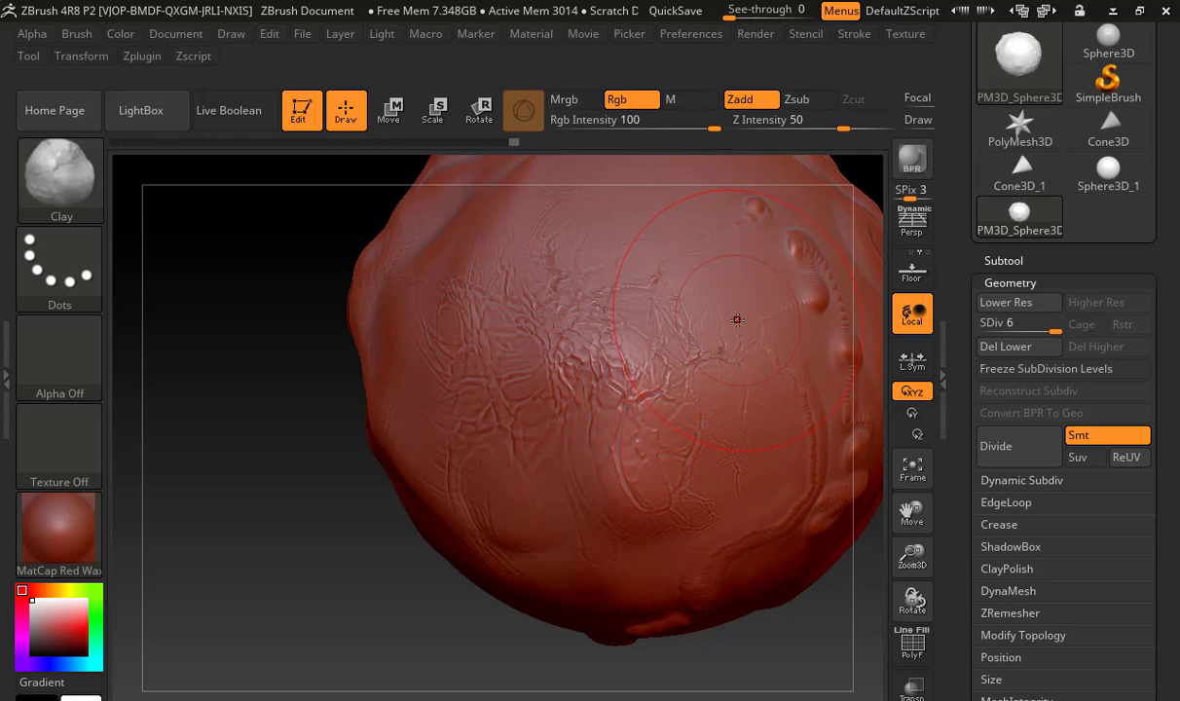
Choose the Move brush, pull the sphere's side outward into a bulge, and check the shape from several angles
{"action": "left_click", "coordinate": [59, 175]}
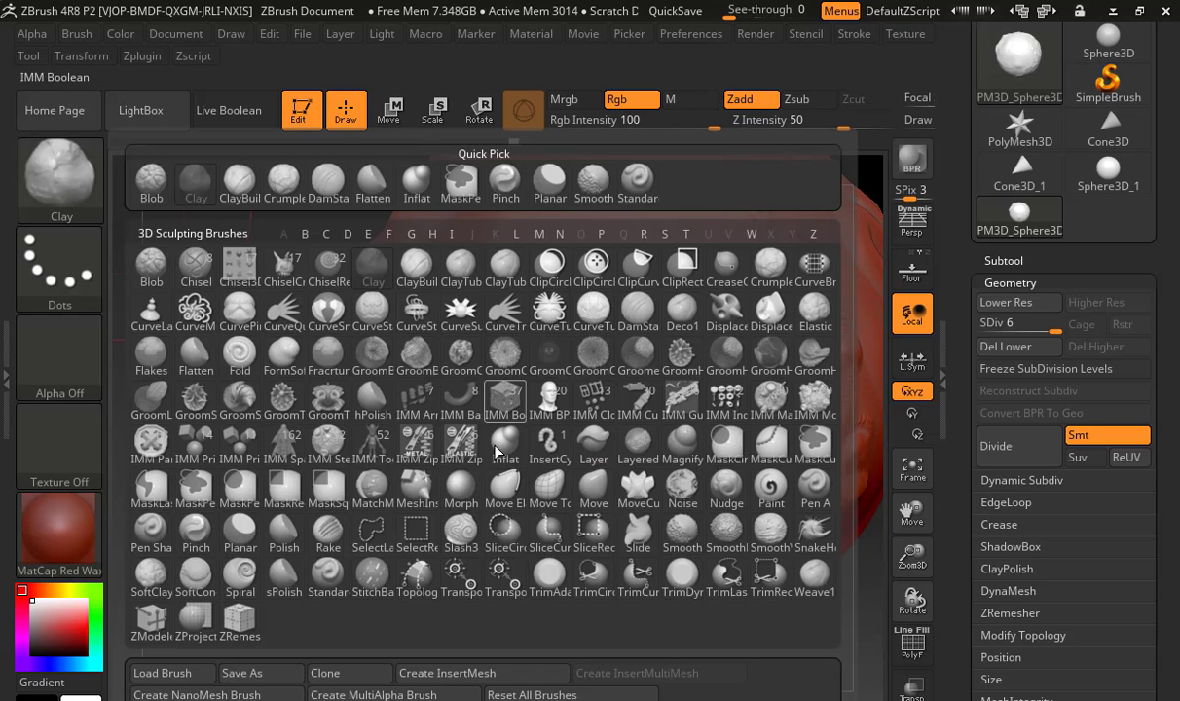
{"action": "left_click", "coordinate": [586, 482]}
{"action": "mouse_move", "coordinate": [269, 523]}
{"action": "left_mouse_down", "text": "alt"}
{"action": "mouse_move", "coordinate": [253, 523]}
{"action": "mouse_move", "coordinate": [288, 399]}
{"action": "left_mouse_up", "text": "alt"}
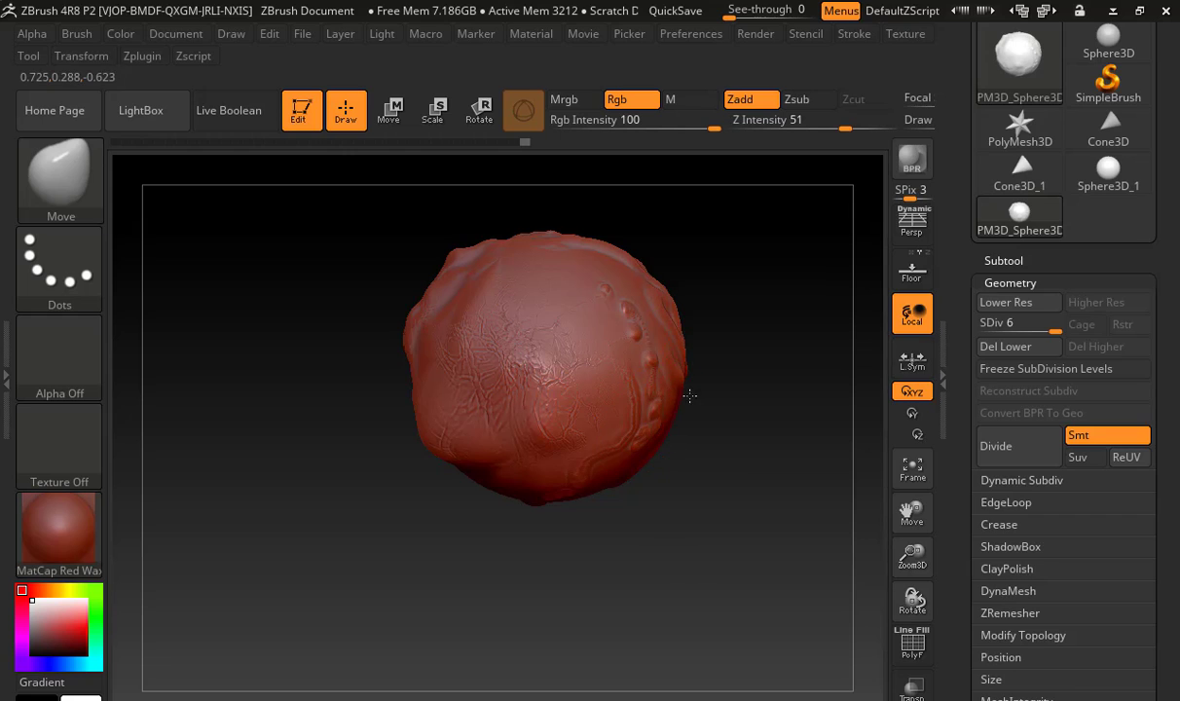
{"action": "left_click_drag", "start_coordinate": [689, 395], "coordinate": [726, 428]}
{"action": "mouse_move", "coordinate": [674, 344]}
{"action": "left_mouse_down"}
{"action": "mouse_move", "coordinate": [734, 327]}
{"action": "mouse_move", "coordinate": [701, 278]}
{"action": "left_mouse_up"}
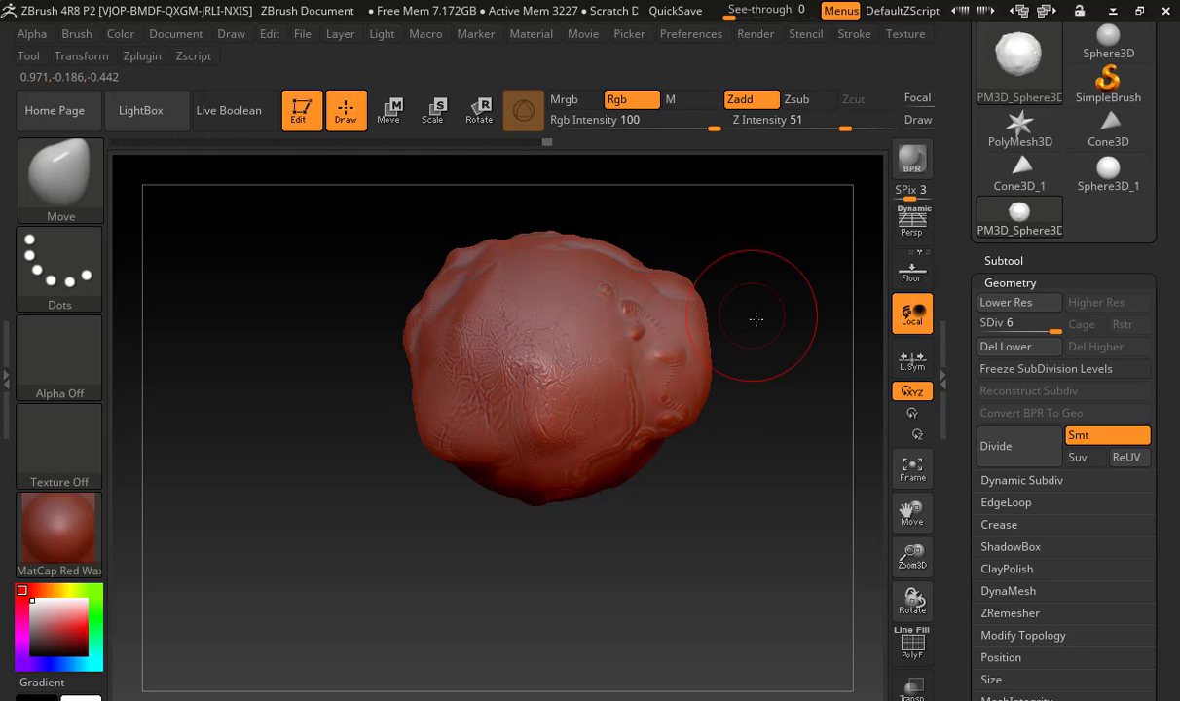
{"action": "left_click_drag", "start_coordinate": [755, 318], "coordinate": [680, 310]}
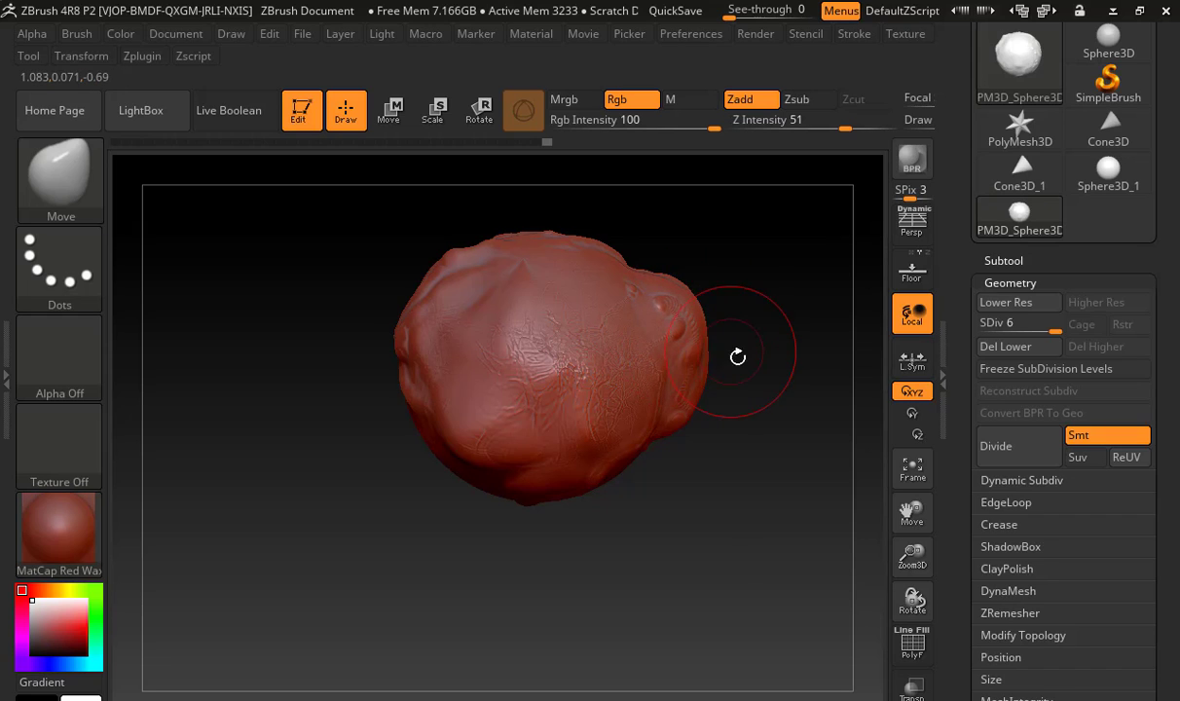
{"action": "mouse_move", "coordinate": [735, 355]}
{"action": "left_mouse_down"}
{"action": "mouse_move", "coordinate": [687, 355]}
{"action": "mouse_move", "coordinate": [692, 365]}
{"action": "left_mouse_up"}
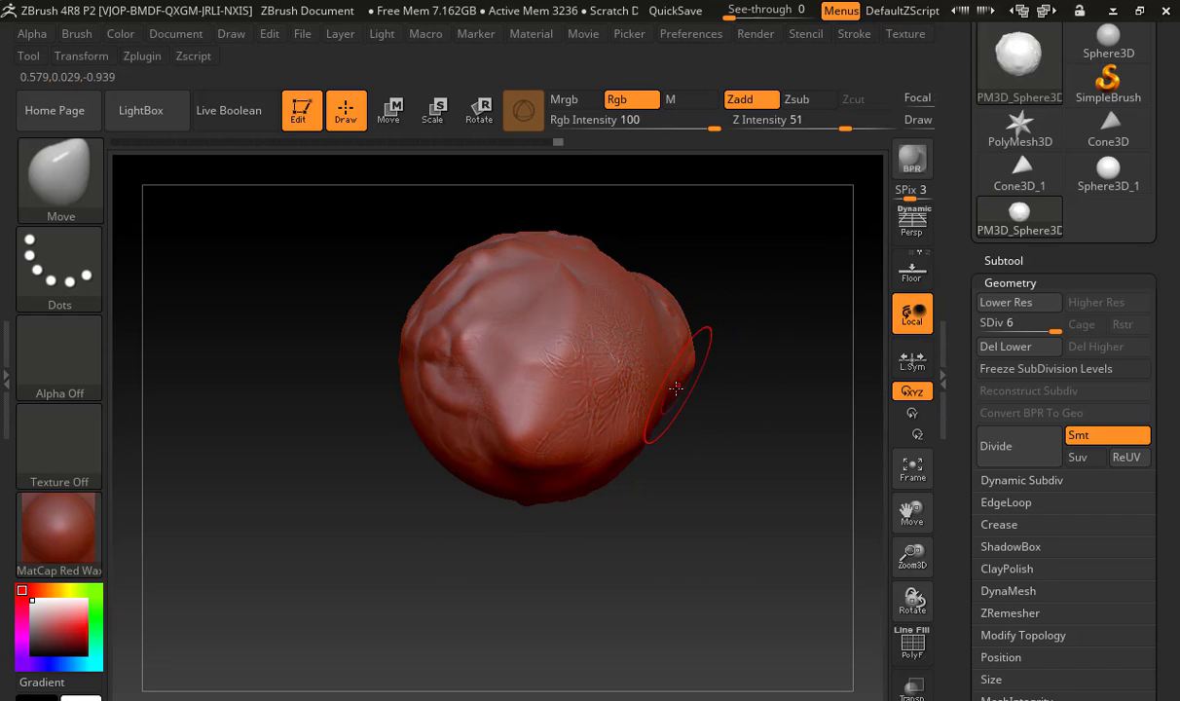
{"action": "left_click_drag", "start_coordinate": [729, 436], "coordinate": [709, 459]}
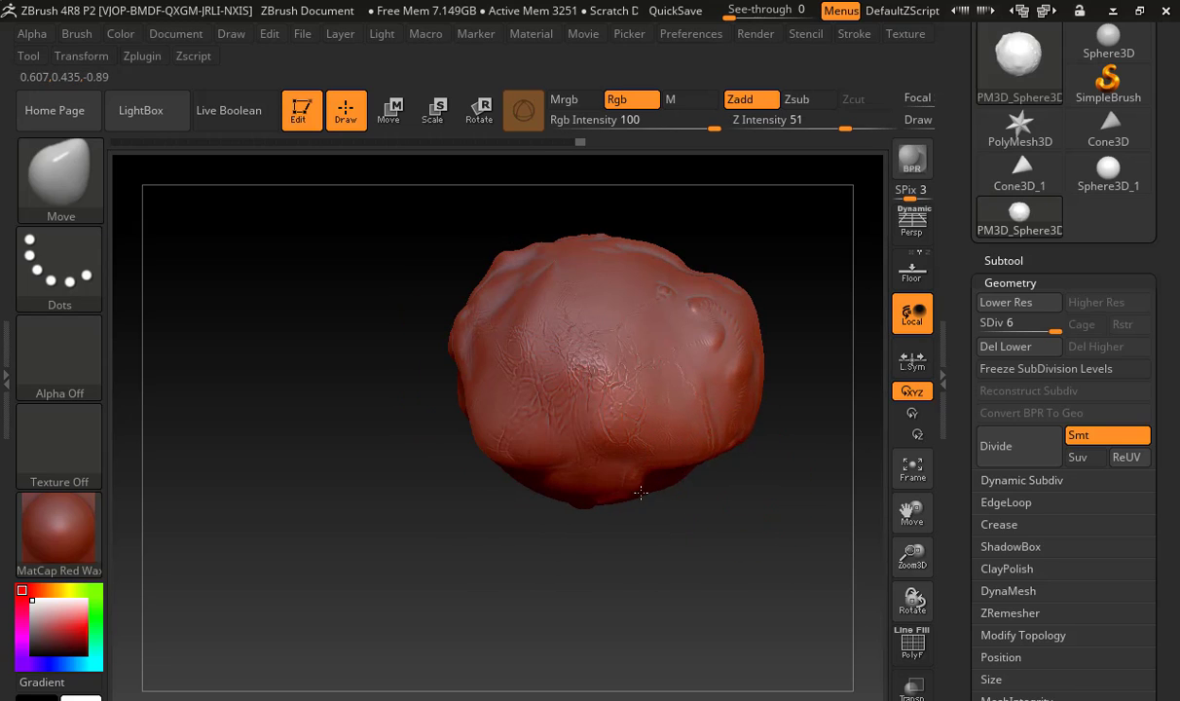
{"action": "mouse_move", "coordinate": [641, 493]}
{"action": "left_mouse_down"}
{"action": "mouse_move", "coordinate": [656, 495]}
{"action": "mouse_move", "coordinate": [550, 513]}
{"action": "mouse_move", "coordinate": [474, 453]}
{"action": "mouse_move", "coordinate": [378, 469]}
{"action": "left_mouse_up"}
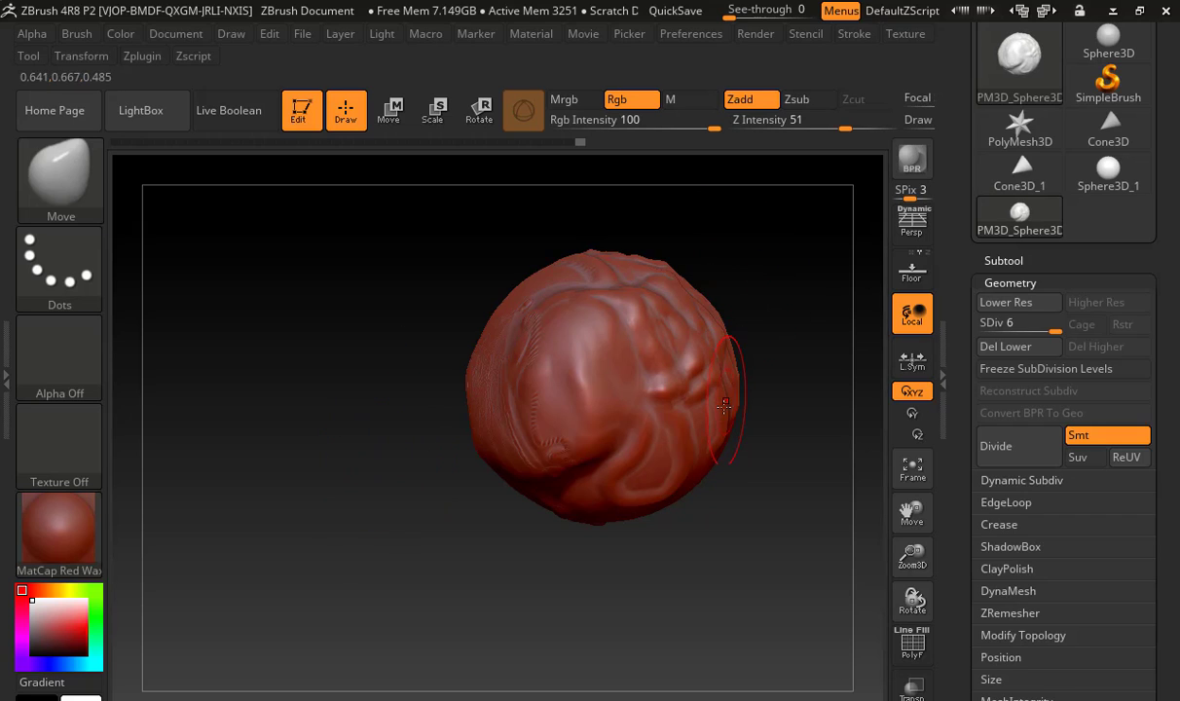
Switch between the Sphere3D_1 primitive and the sculpted PolyMesh3D sphere, finishing on Sphere3D_1, and browse the available tools and its subtools
{"action": "left_click", "coordinate": [1101, 174]}
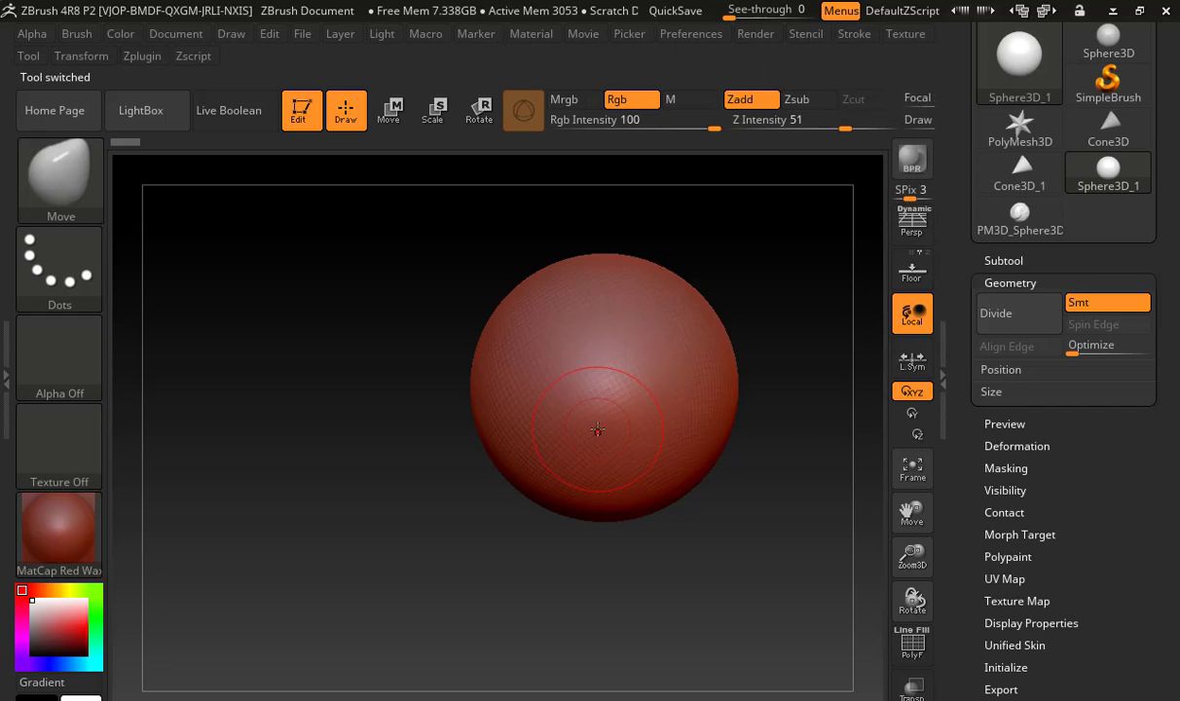
{"action": "left_click", "coordinate": [1022, 230]}
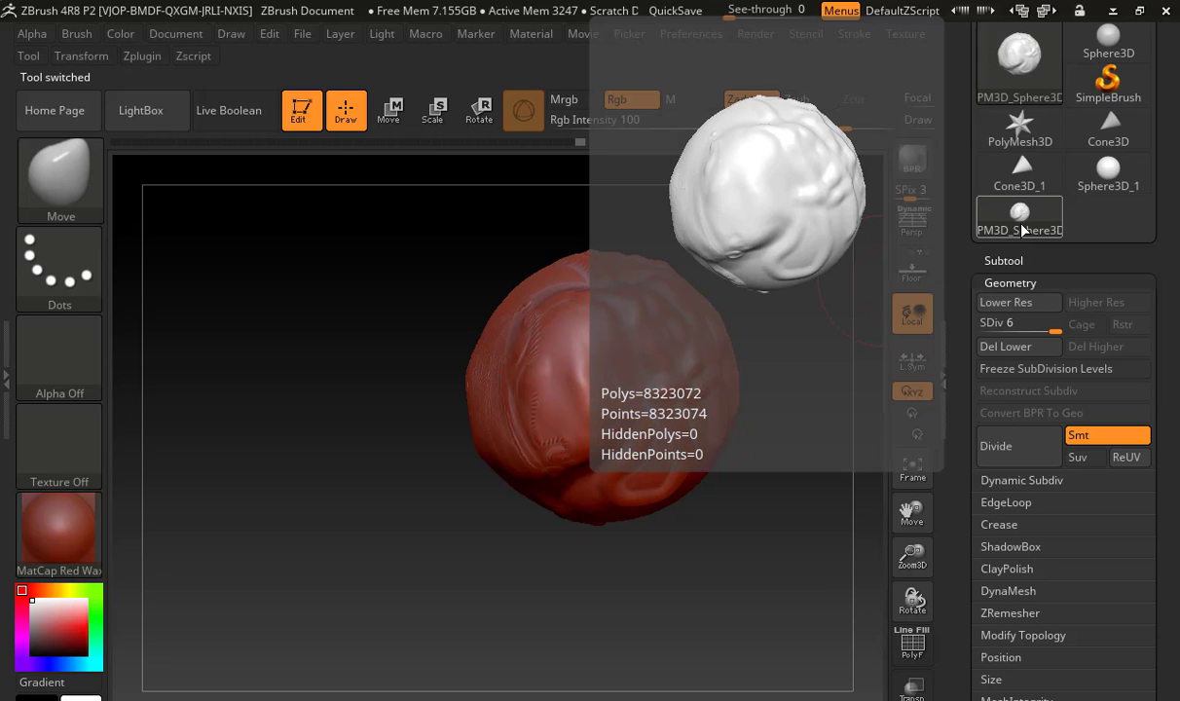
{"action": "left_click", "coordinate": [1101, 173]}
{"action": "mouse_move", "coordinate": [1030, 220]}
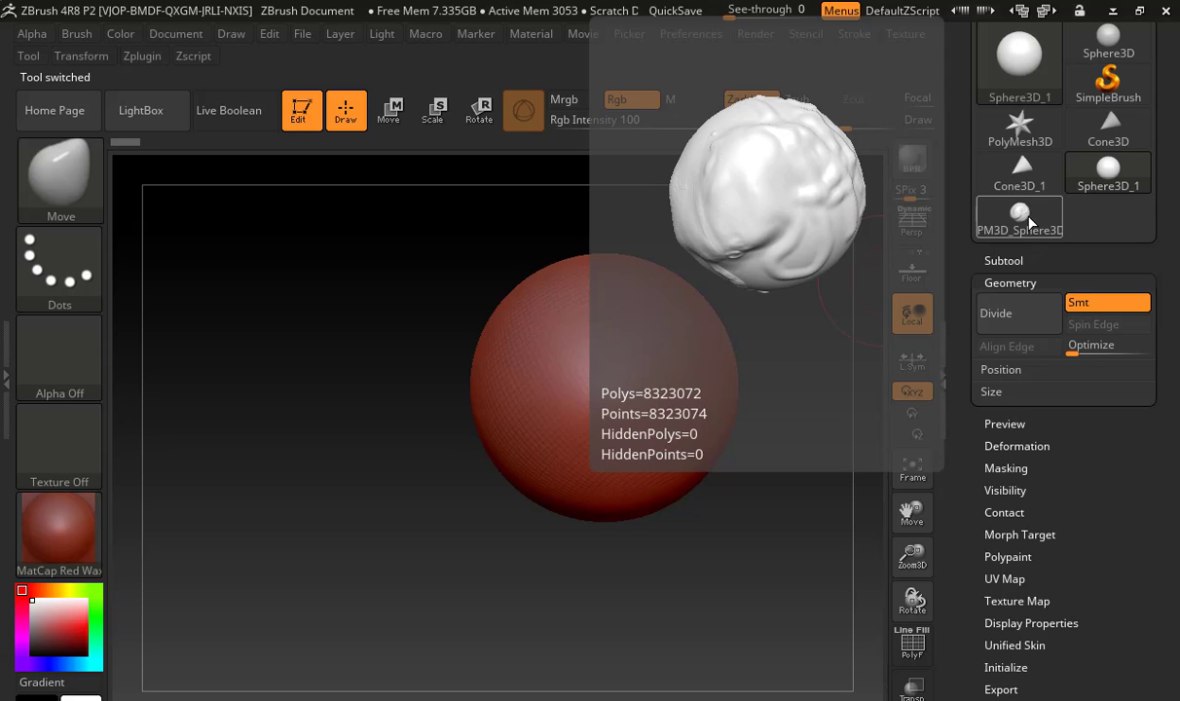
{"action": "mouse_move", "coordinate": [1043, 101]}
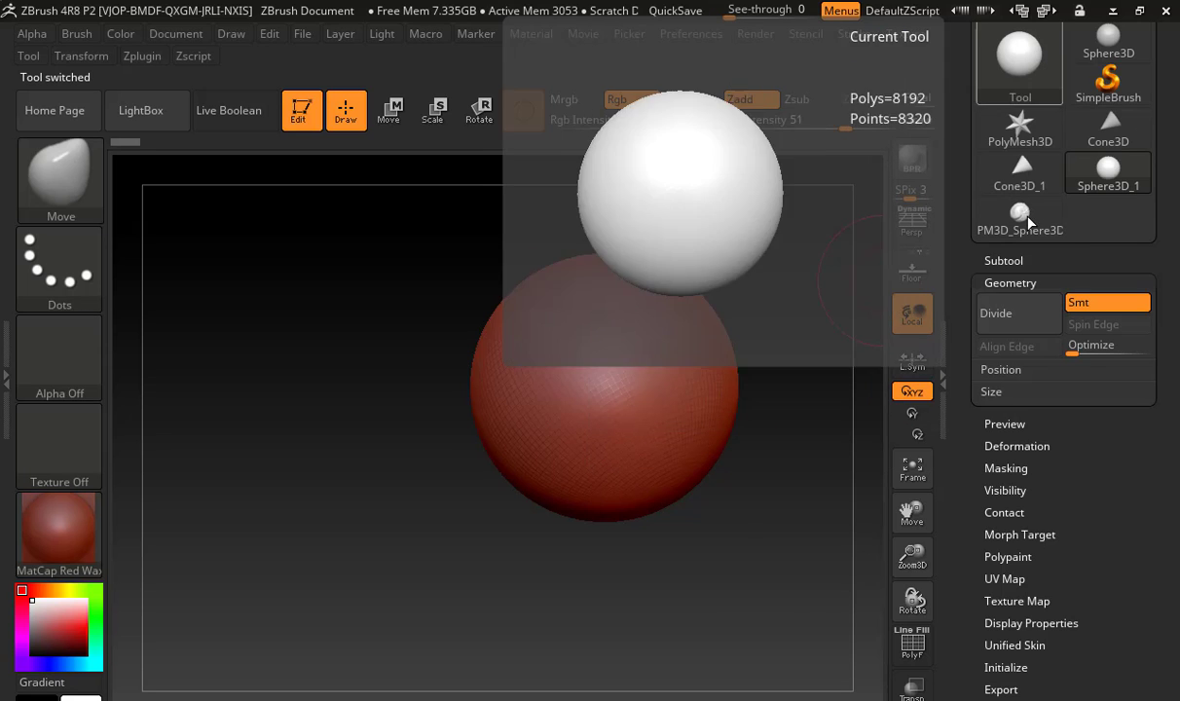
{"action": "left_click", "coordinate": [979, 61]}
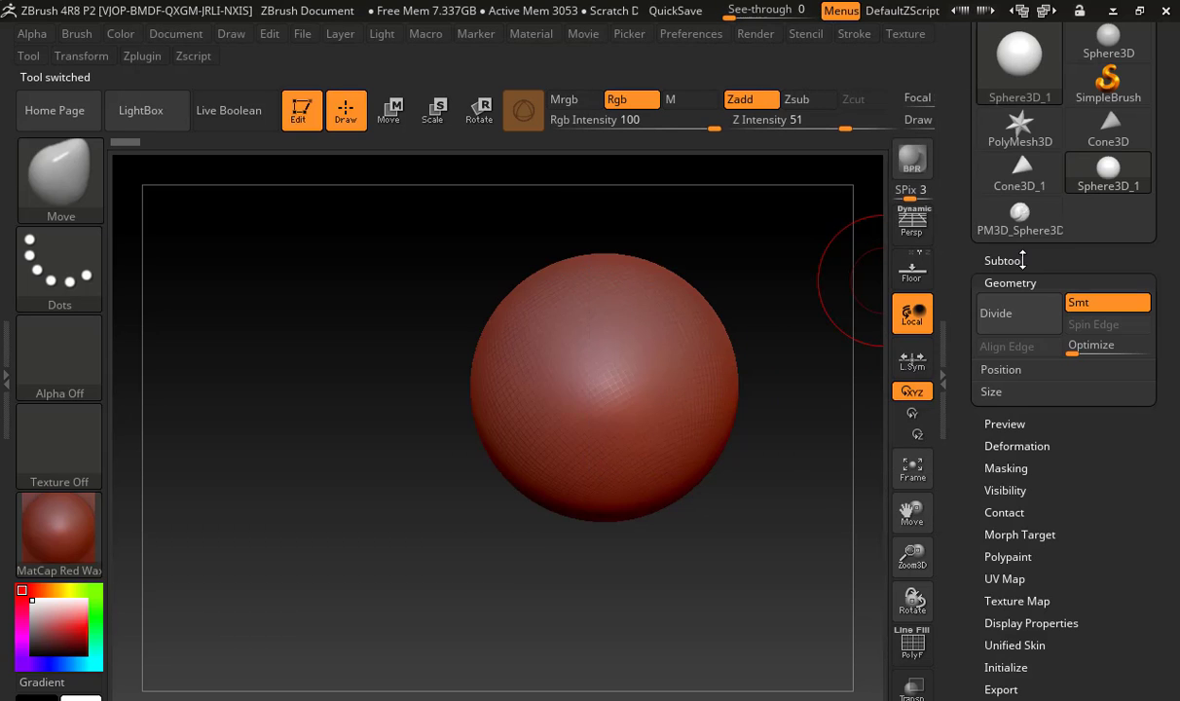
{"action": "left_click", "coordinate": [1004, 260]}
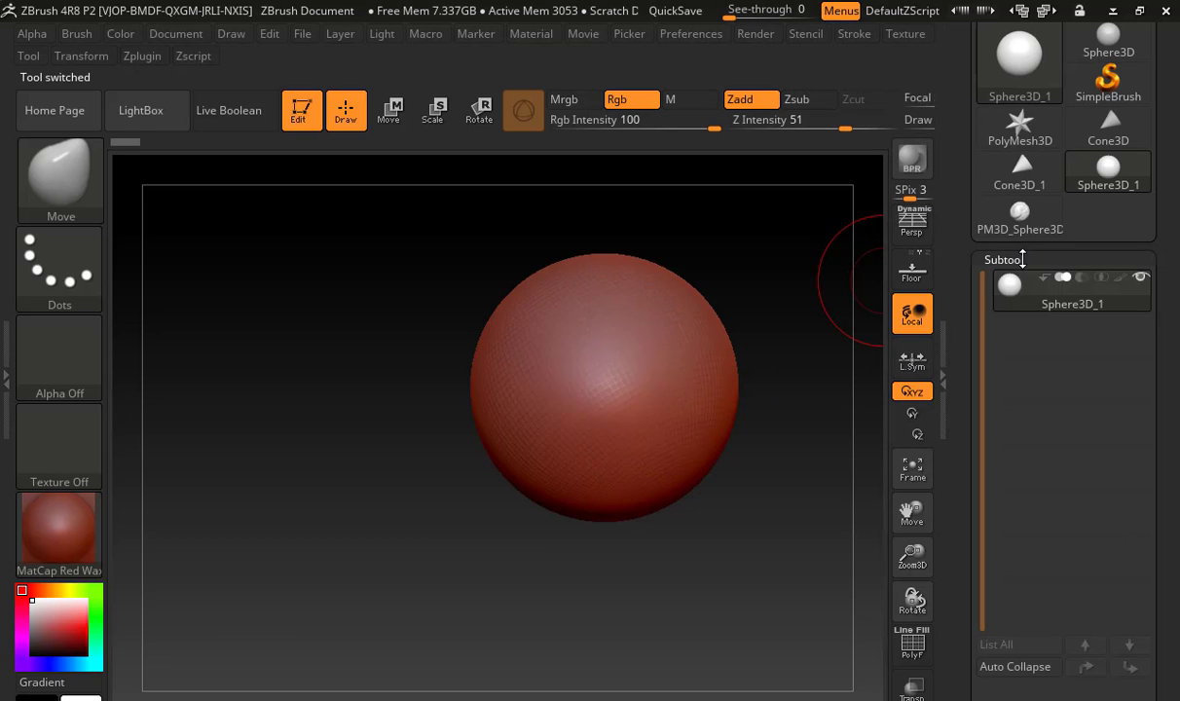
{"action": "left_click", "coordinate": [1020, 258]}
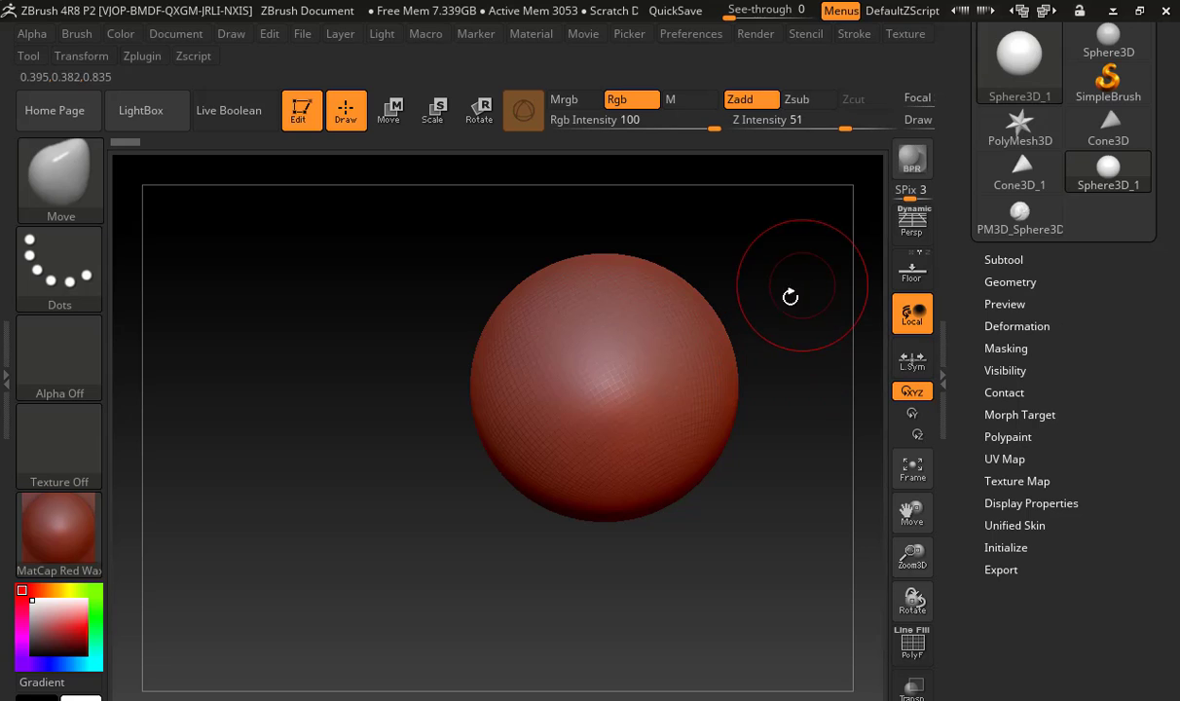
Try to sculpt the unconverted Sphere3D_1 primitive with an enlarged Move brush
{"action": "left_click_drag", "start_coordinate": [792, 266], "coordinate": [746, 373]}
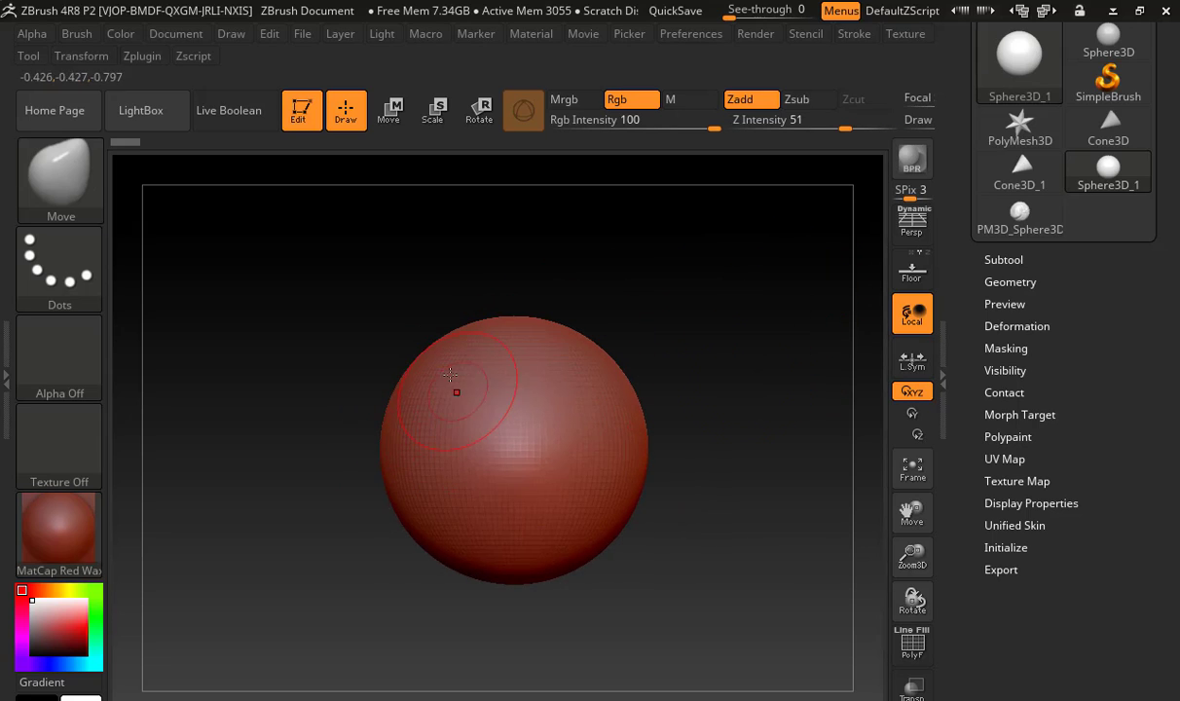
{"action": "key", "text": "s"}
{"action": "left_click_drag", "start_coordinate": [448, 368], "coordinate": [635, 376]}
{"action": "left_click_drag", "start_coordinate": [725, 394], "coordinate": [801, 336], "text": "alt"}
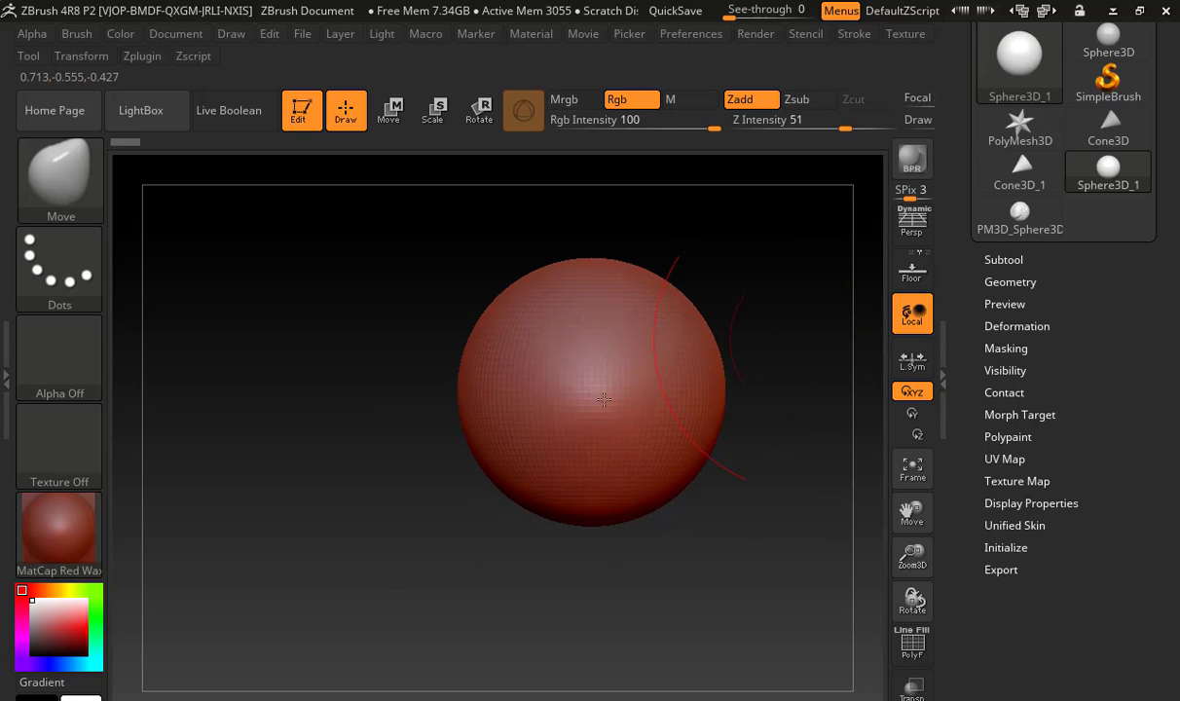
{"action": "left_click", "coordinate": [482, 462]}
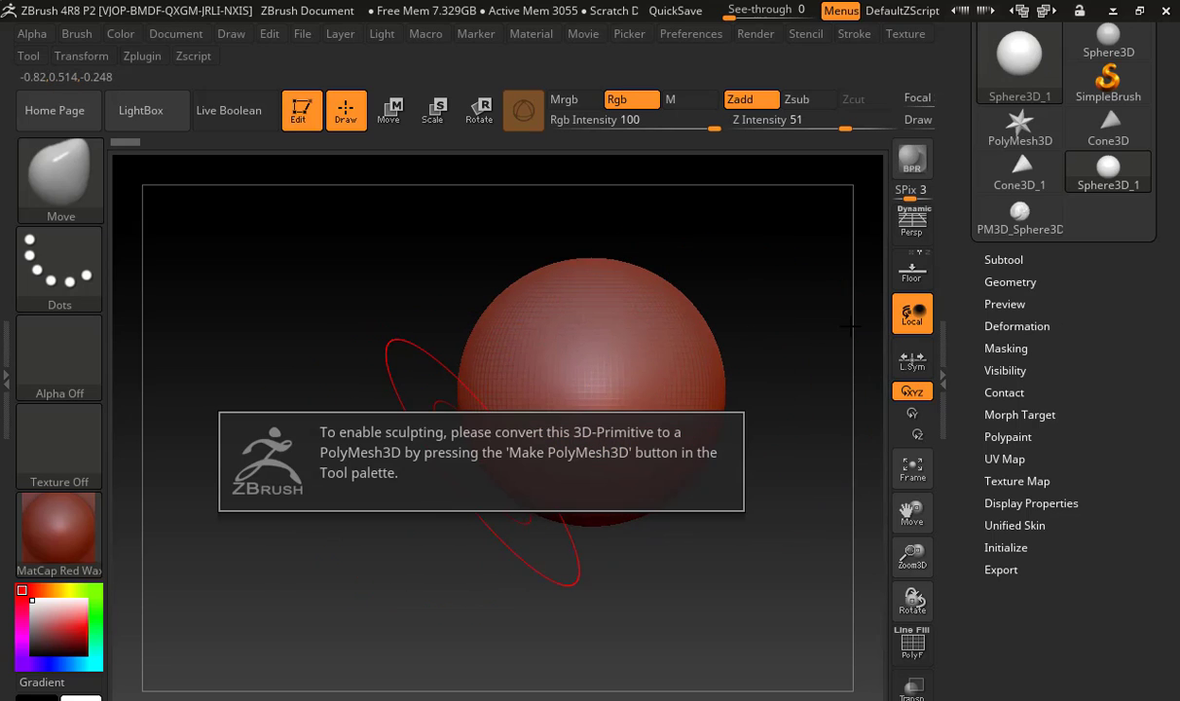
Convert Sphere3D_1 to a PolyMesh3D and pull its lower sides outward and downward with the Move brush
{"action": "scroll", "coordinate": [993, 138], "scroll_direction": "up", "scroll_amount": 5}
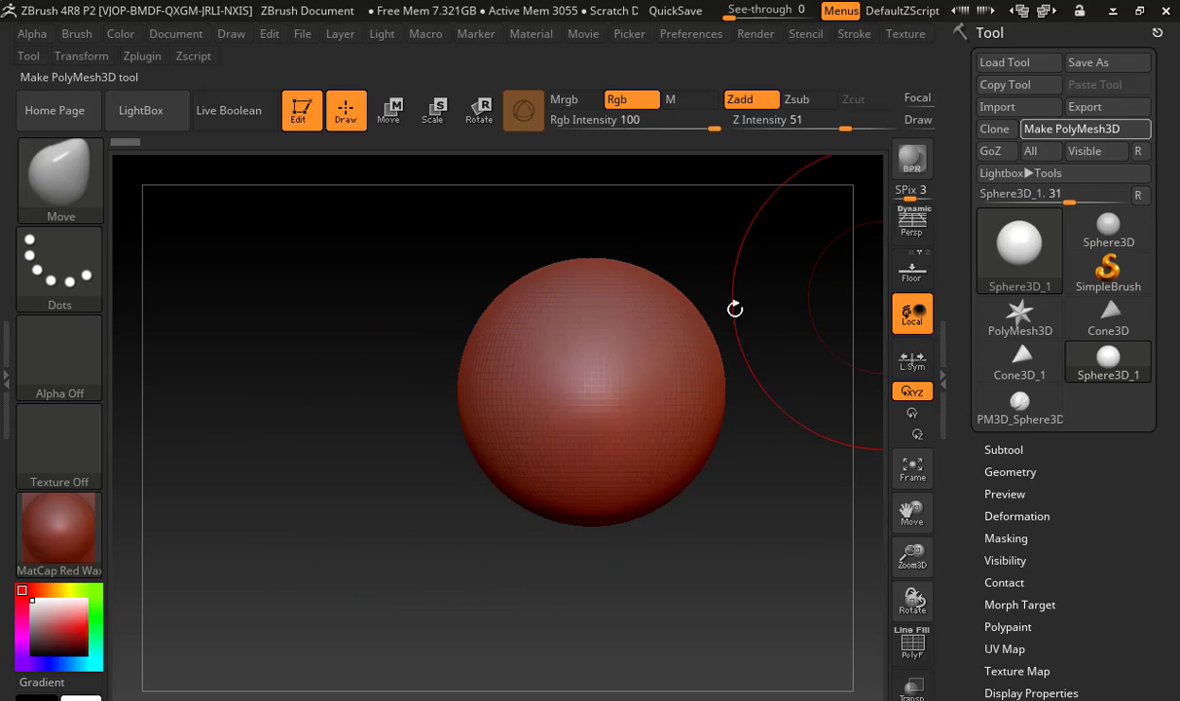
{"action": "left_click", "coordinate": [1070, 128]}
{"action": "left_click_drag", "start_coordinate": [492, 461], "coordinate": [389, 513]}
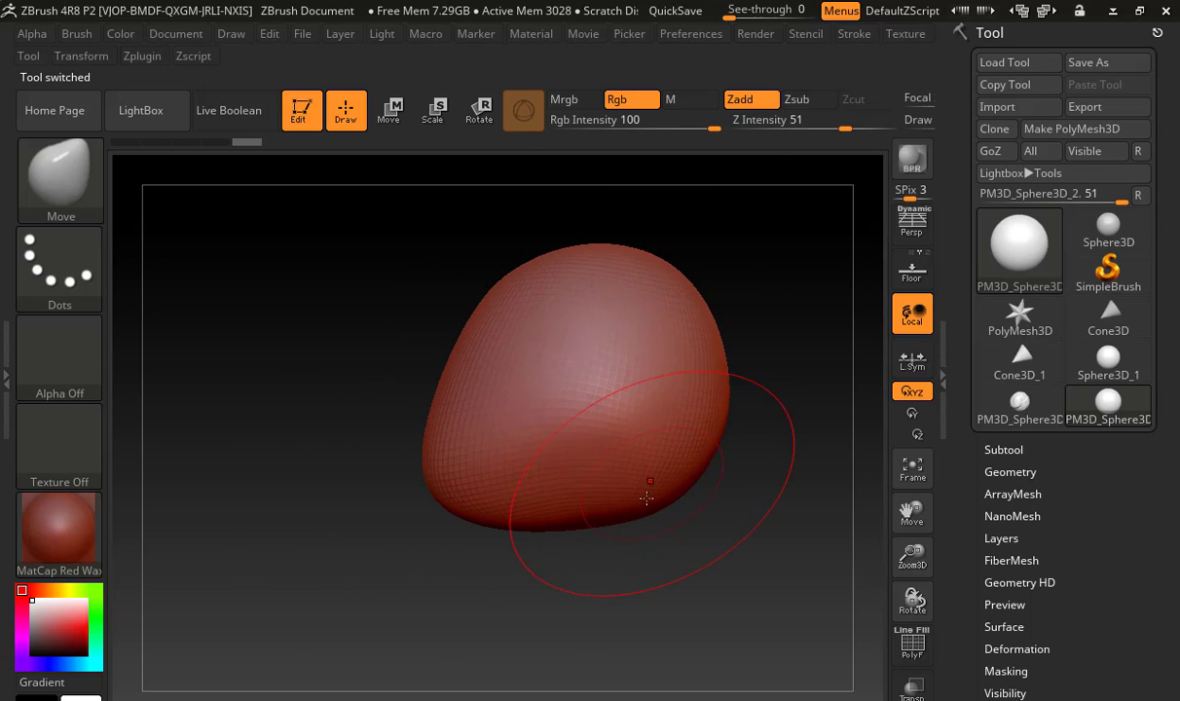
{"action": "mouse_move", "coordinate": [645, 495]}
{"action": "left_mouse_down"}
{"action": "mouse_move", "coordinate": [632, 632]}
{"action": "mouse_move", "coordinate": [573, 569]}
{"action": "left_mouse_up"}
{"action": "left_click_drag", "start_coordinate": [471, 623], "coordinate": [526, 608]}
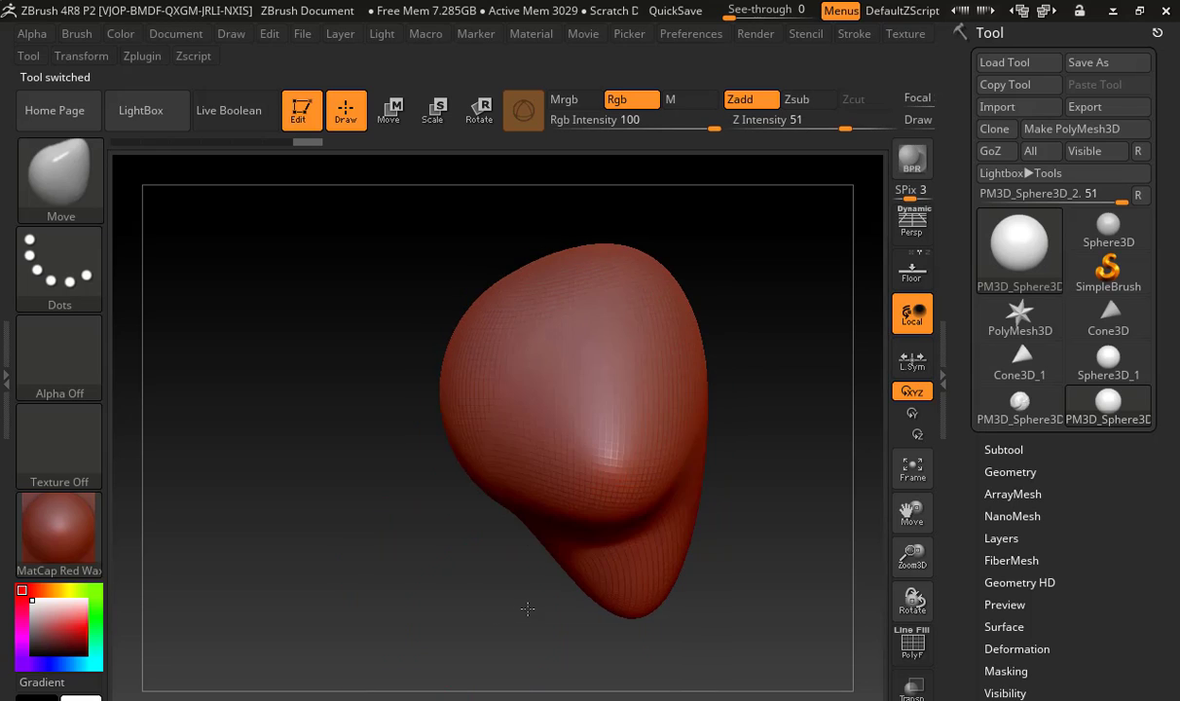
Reshape the new mesh with the Move brush, widening its lower part, raising the top and pulling a ridge across the middle
{"action": "left_click_drag", "start_coordinate": [567, 552], "coordinate": [503, 556]}
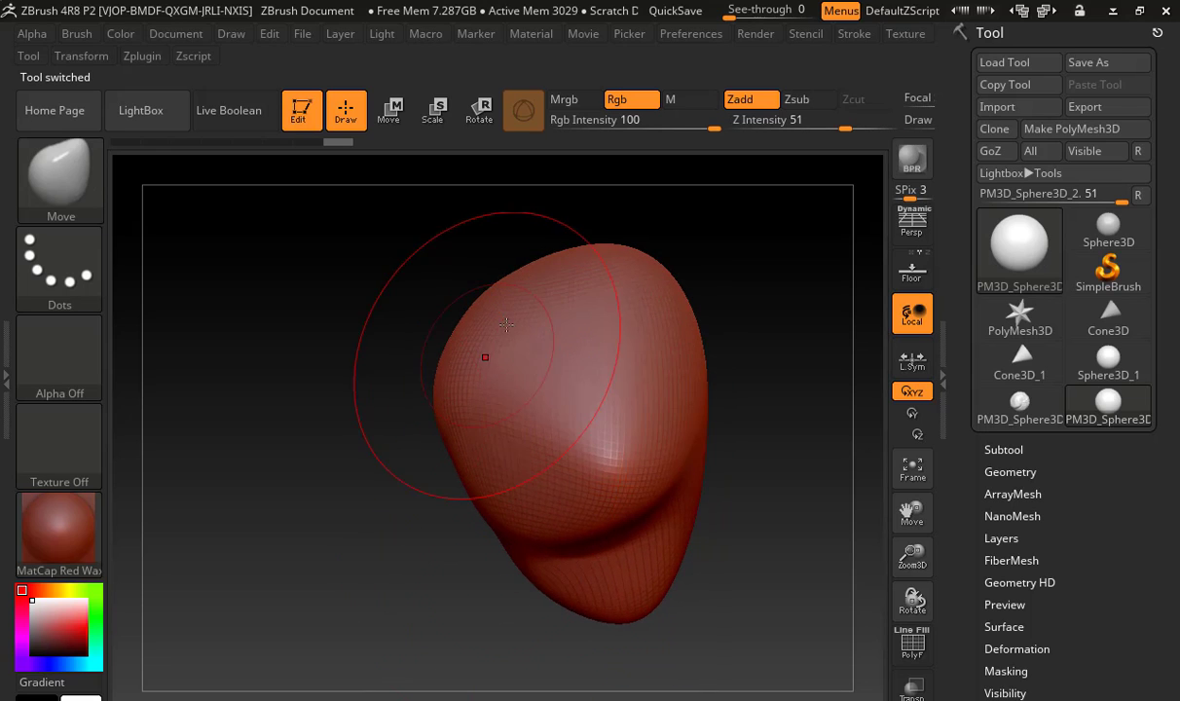
{"action": "mouse_move", "coordinate": [561, 231]}
{"action": "left_mouse_down"}
{"action": "mouse_move", "coordinate": [679, 258]}
{"action": "mouse_move", "coordinate": [672, 477]}
{"action": "left_mouse_up"}
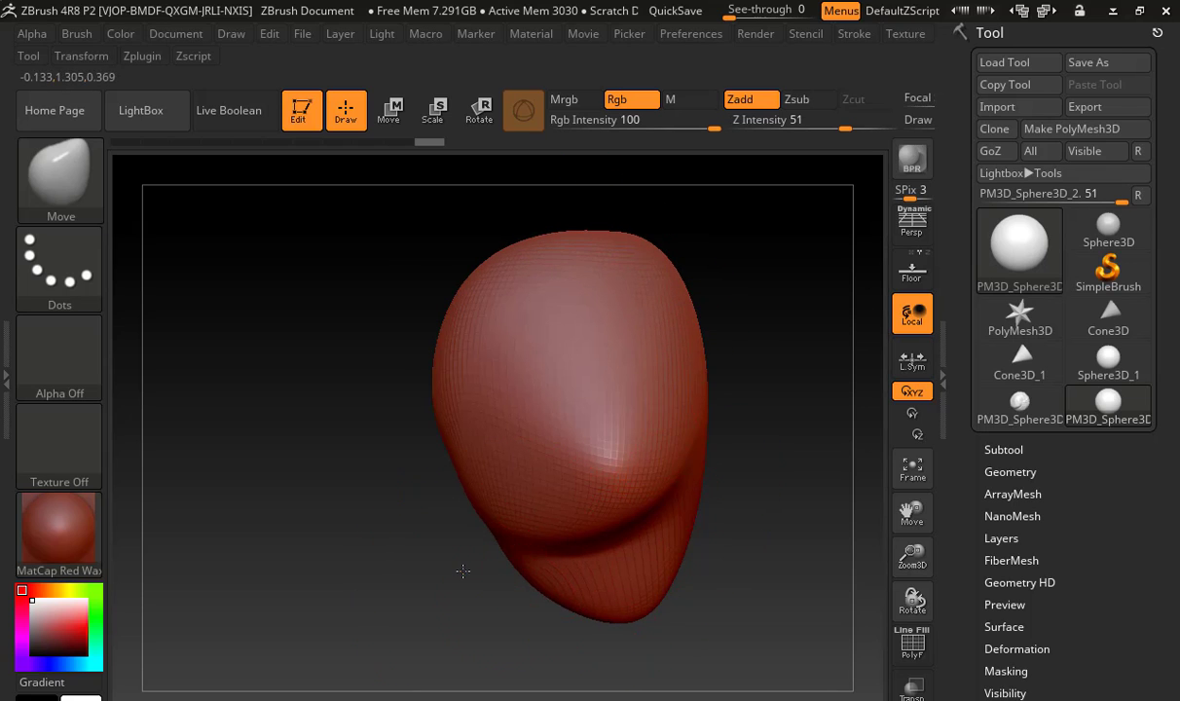
{"action": "left_click_drag", "start_coordinate": [462, 571], "coordinate": [455, 571]}
{"action": "left_click_drag", "start_coordinate": [562, 455], "coordinate": [554, 404]}
{"action": "left_click_drag", "start_coordinate": [643, 419], "coordinate": [561, 406]}
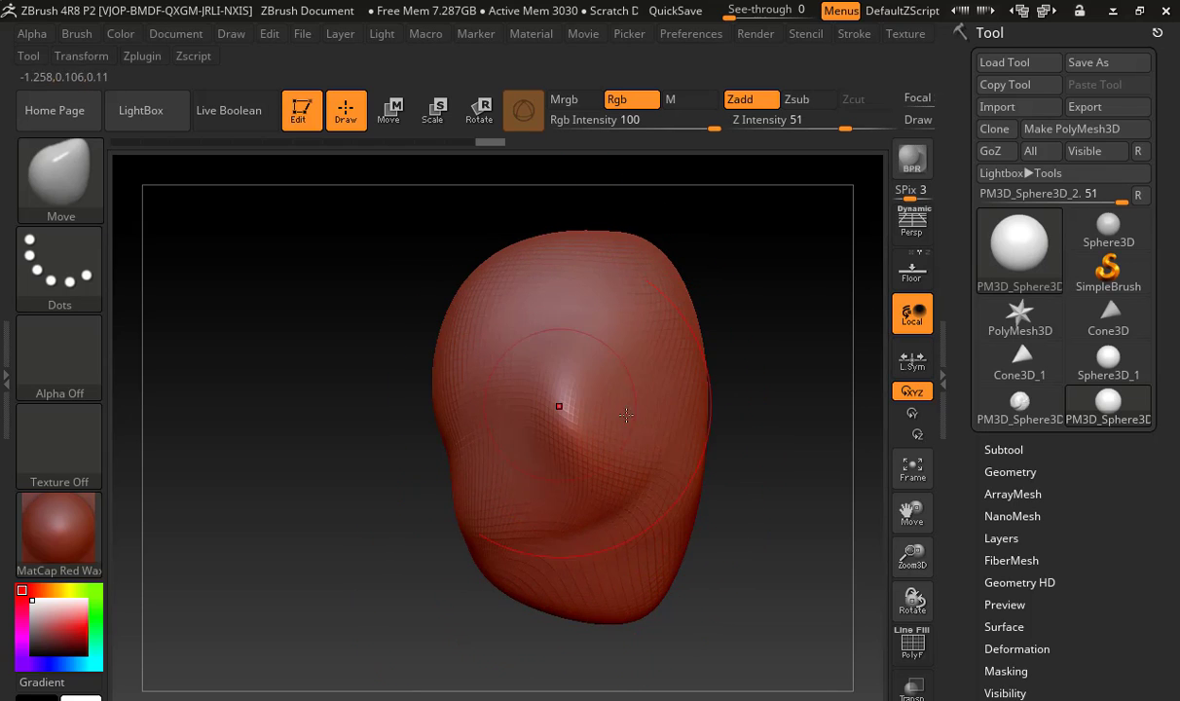
{"action": "left_click_drag", "start_coordinate": [745, 518], "coordinate": [776, 532]}
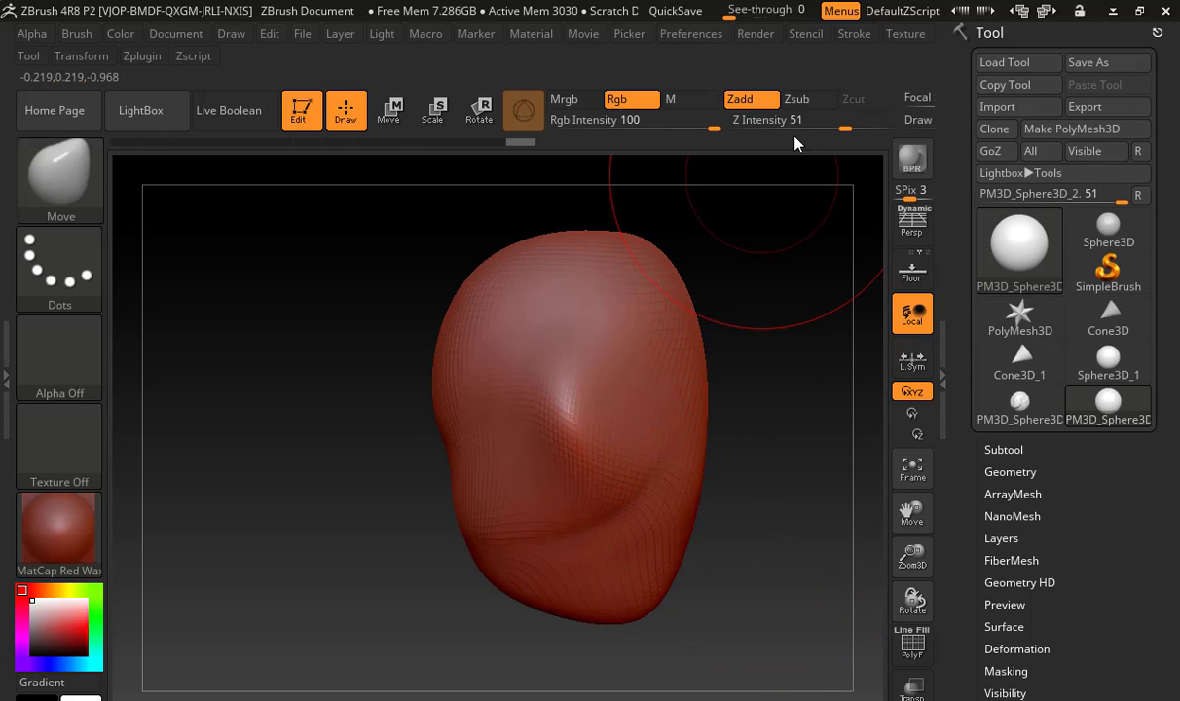
Select the Sphere3D primitive and convert it into another PolyMesh3D
{"action": "left_click", "coordinate": [83, 56]}
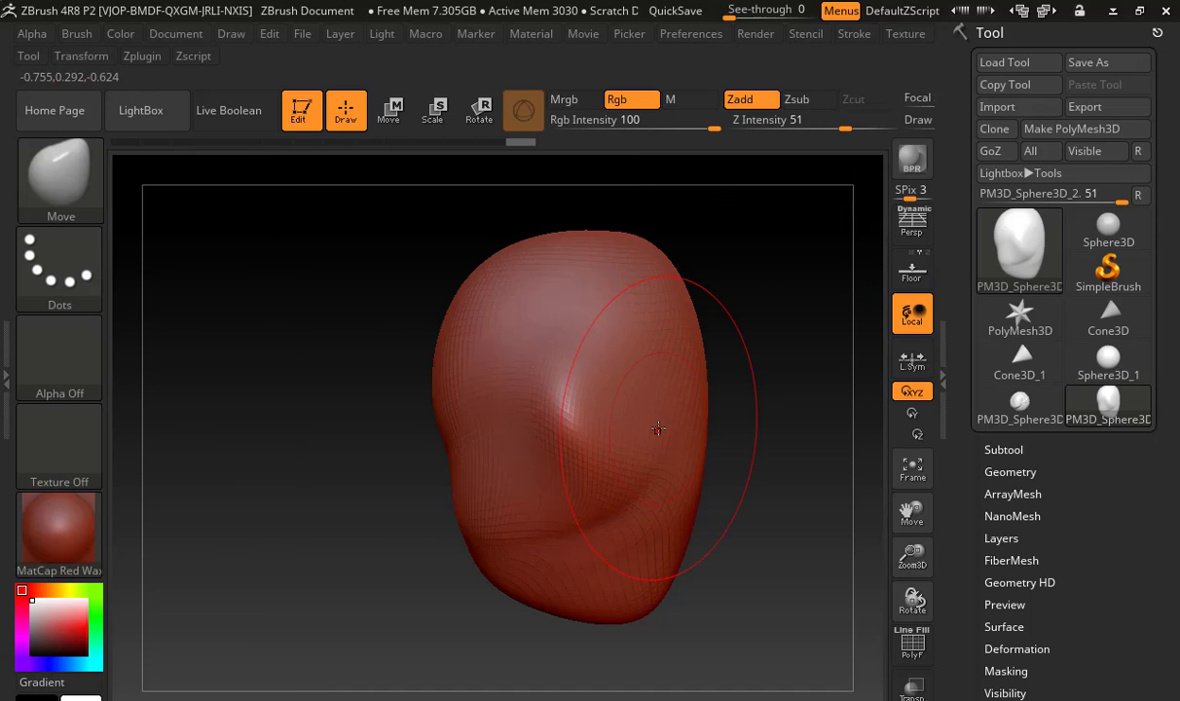
{"action": "left_click", "coordinate": [1110, 228]}
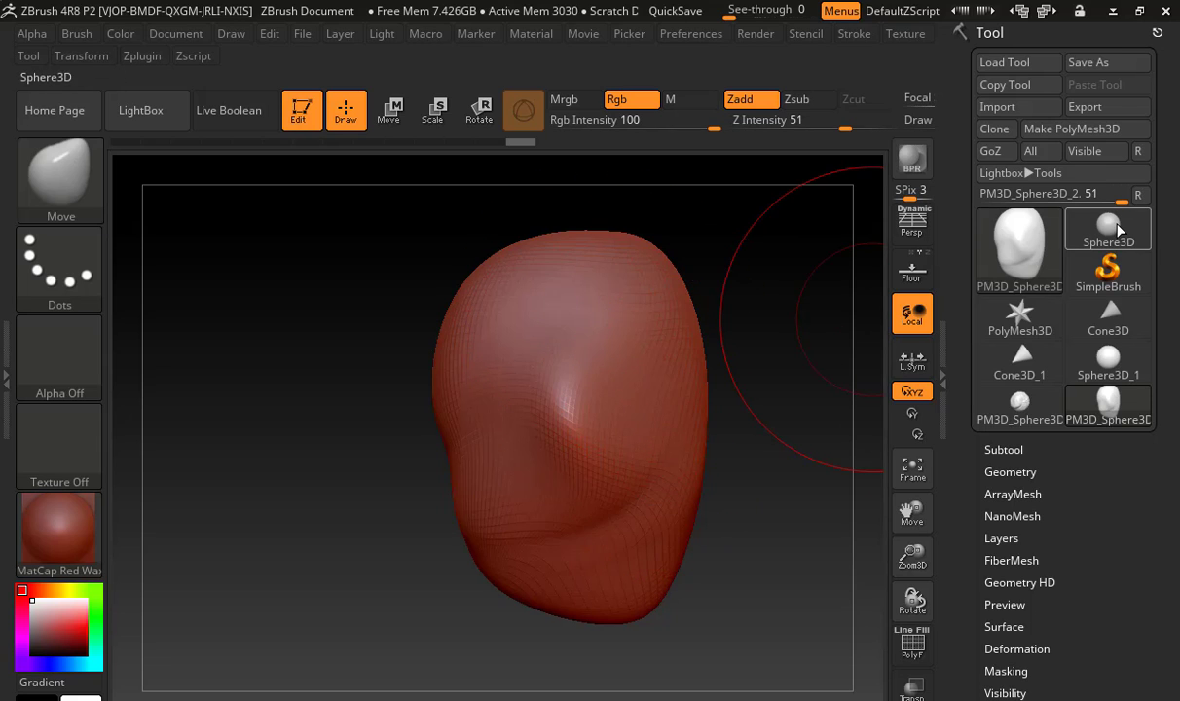
{"action": "left_click", "coordinate": [1037, 129]}
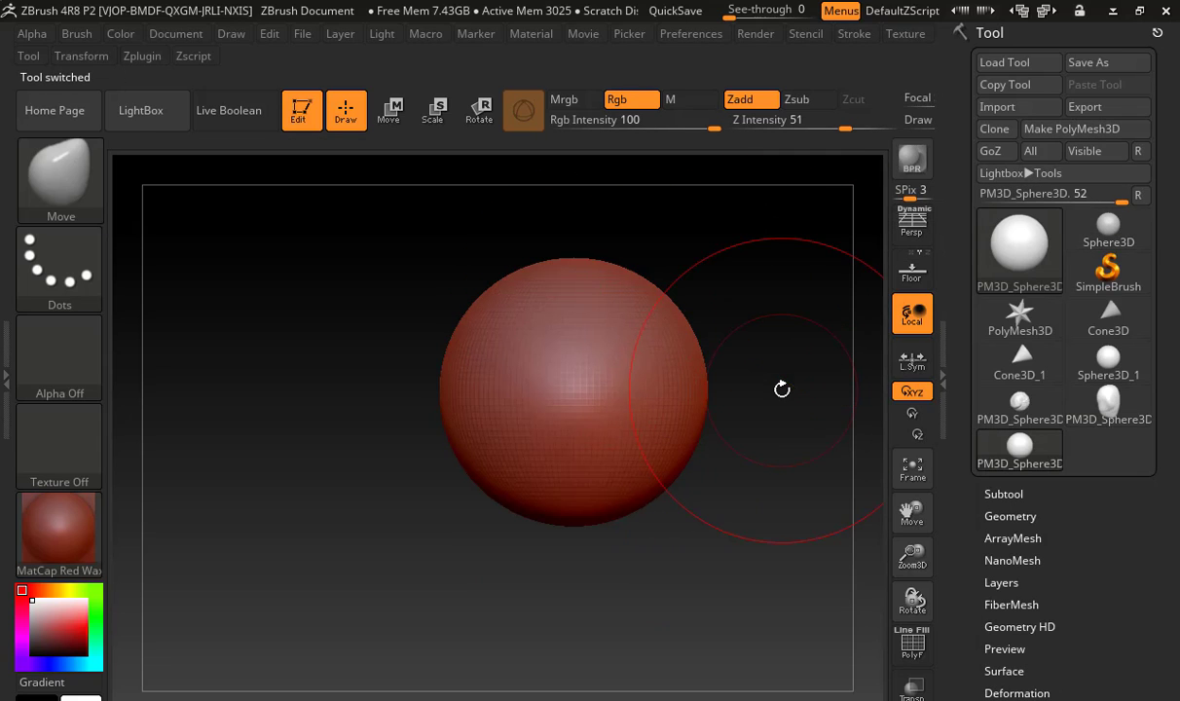
Stretch the new sphere symmetrically with the Move brush, pulling the chin down and the crown up and outward into an egg shape
{"action": "left_click_drag", "start_coordinate": [738, 404], "coordinate": [644, 412], "text": "alt"}
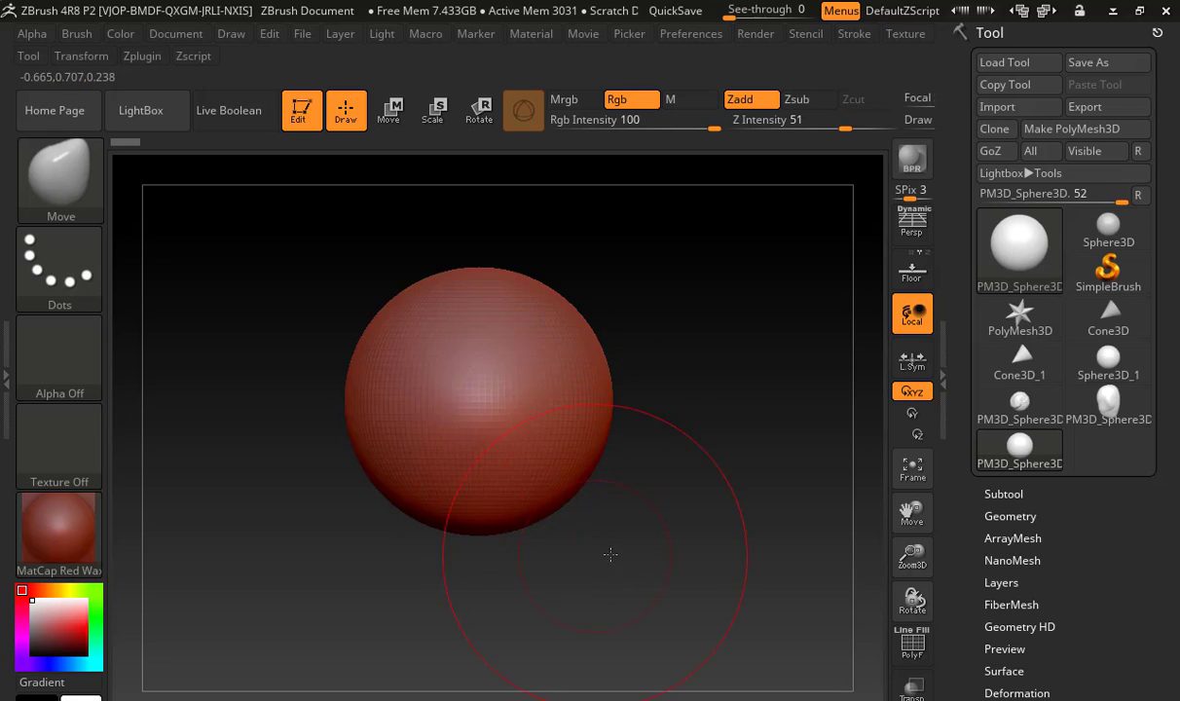
{"action": "left_click_drag", "start_coordinate": [609, 553], "coordinate": [681, 538], "text": "alt"}
{"action": "left_click_drag", "start_coordinate": [584, 485], "coordinate": [586, 518]}
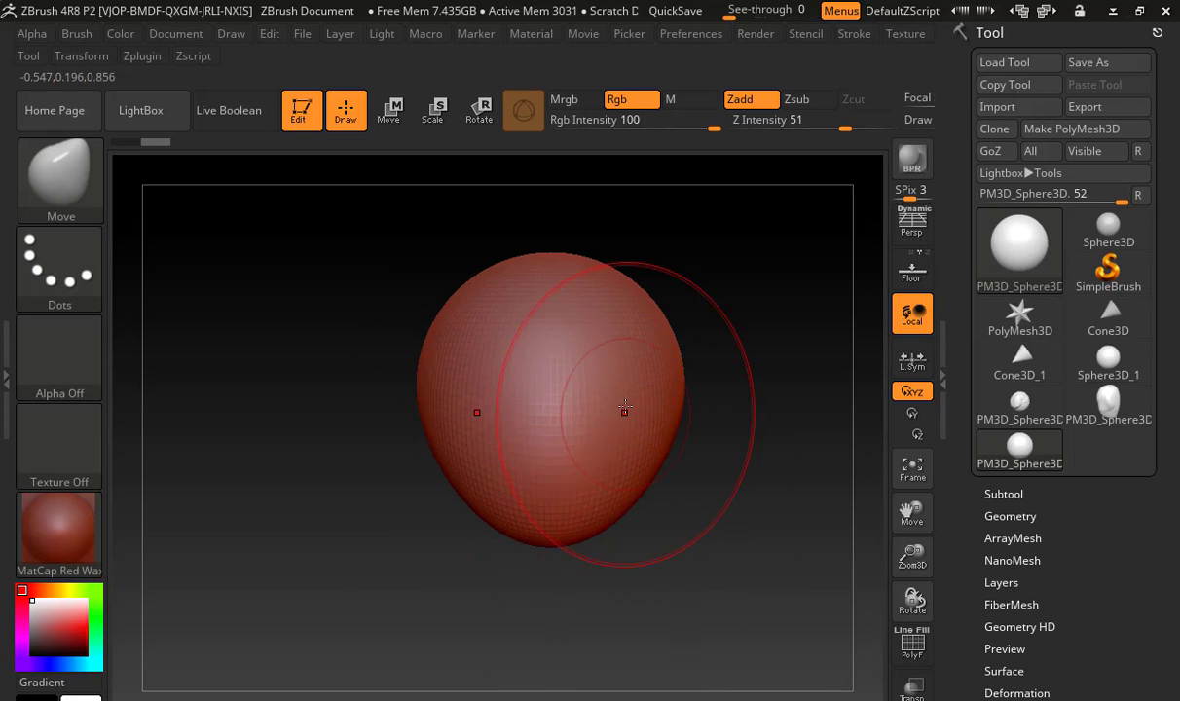
{"action": "left_click_drag", "start_coordinate": [631, 465], "coordinate": [648, 481]}
{"action": "left_click_drag", "start_coordinate": [588, 274], "coordinate": [623, 235]}
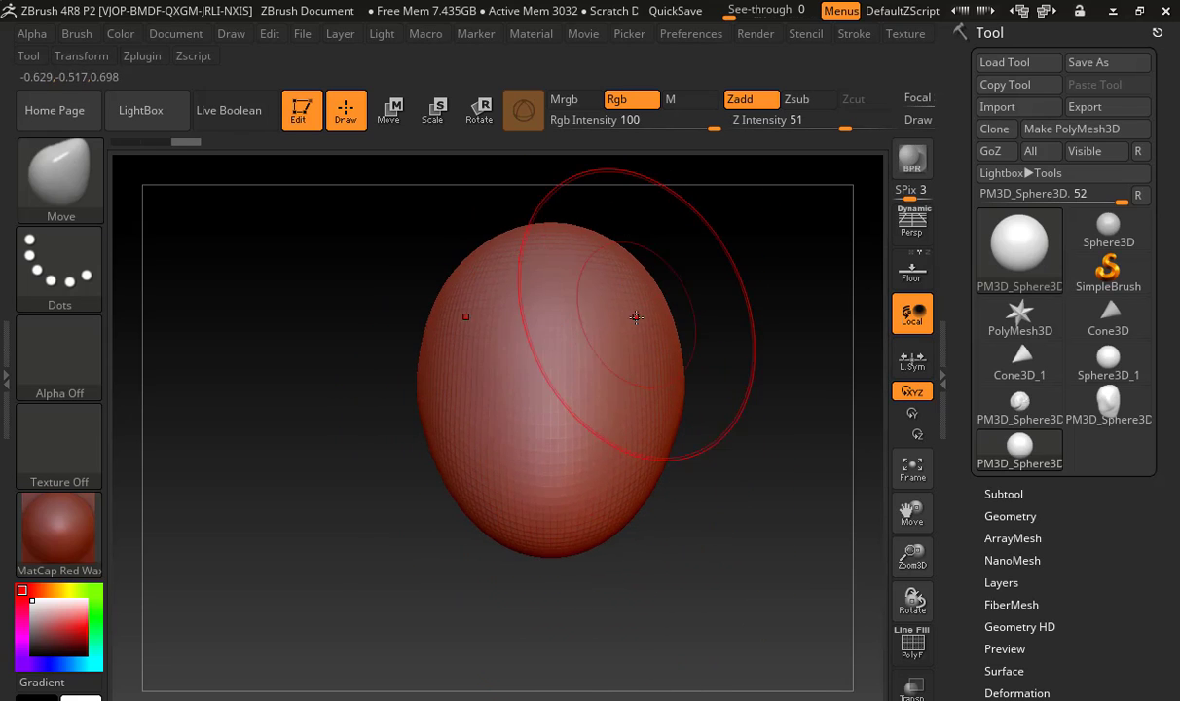
{"action": "left_click_drag", "start_coordinate": [635, 316], "coordinate": [670, 291]}
Shape the head's side profile with the Move brush, adjusting the back of the skull and pulling the upper face forward
{"action": "left_click_drag", "start_coordinate": [742, 379], "coordinate": [754, 268]}
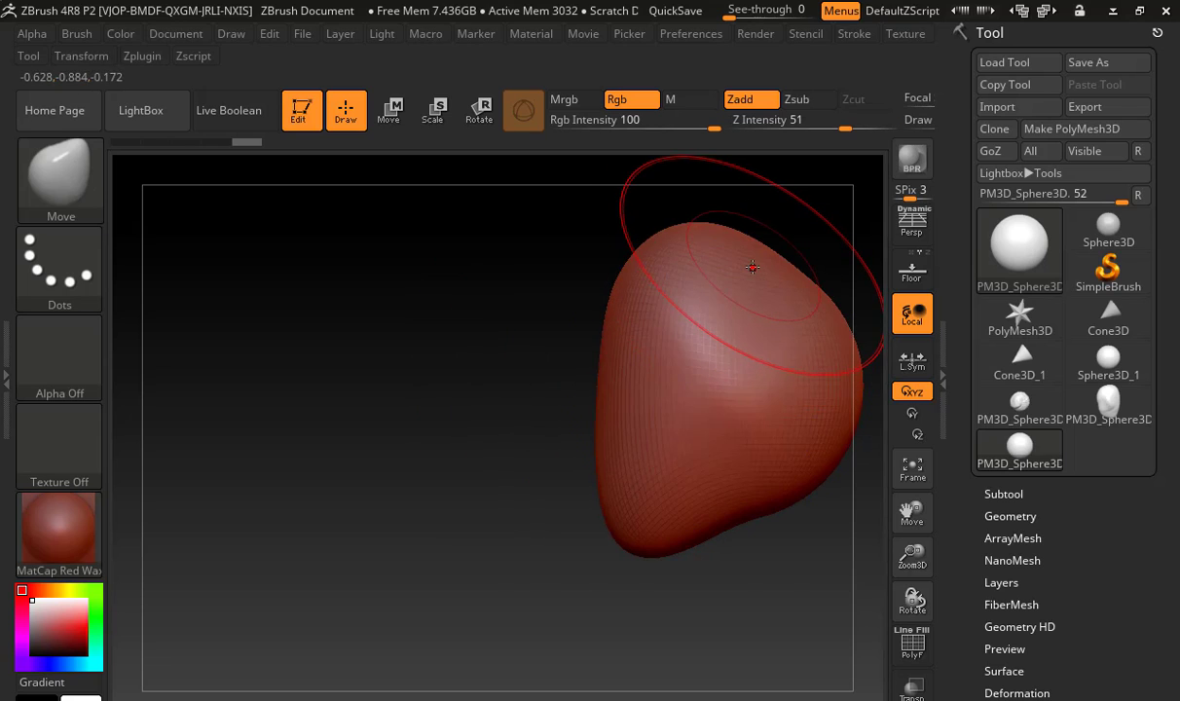
{"action": "right_click_drag", "start_coordinate": [675, 278], "coordinate": [616, 316]}
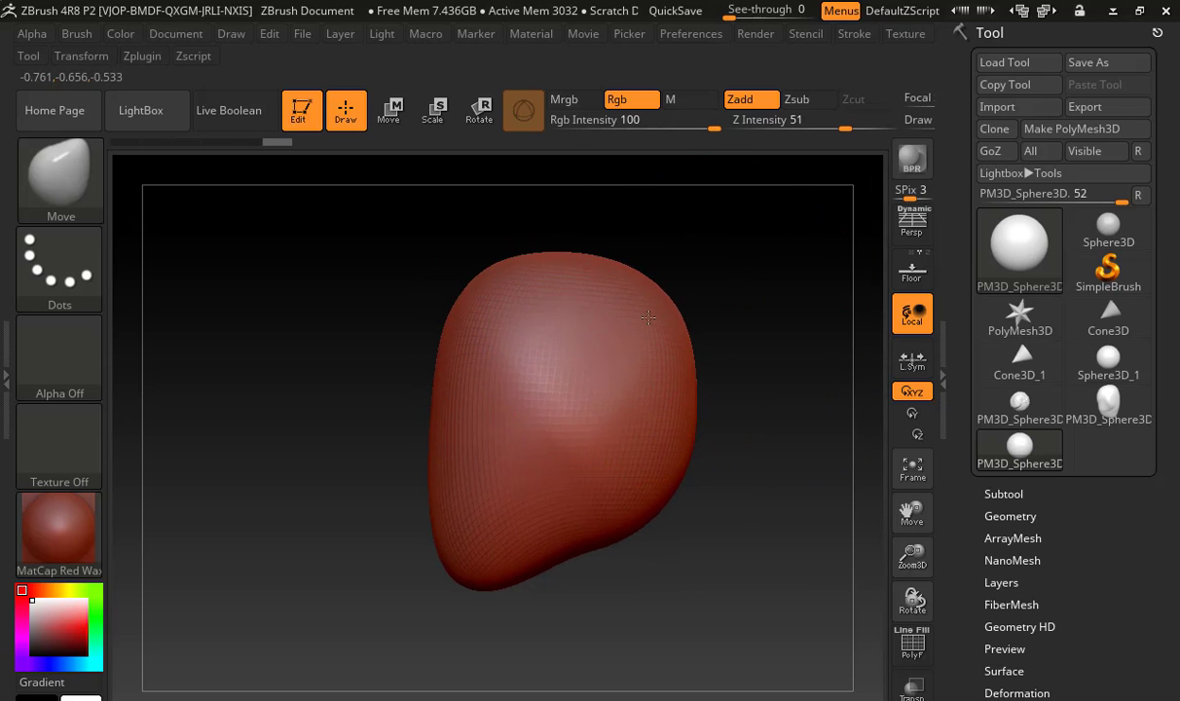
{"action": "left_click_drag", "start_coordinate": [678, 401], "coordinate": [681, 397]}
{"action": "left_click_drag", "start_coordinate": [476, 333], "coordinate": [461, 336]}
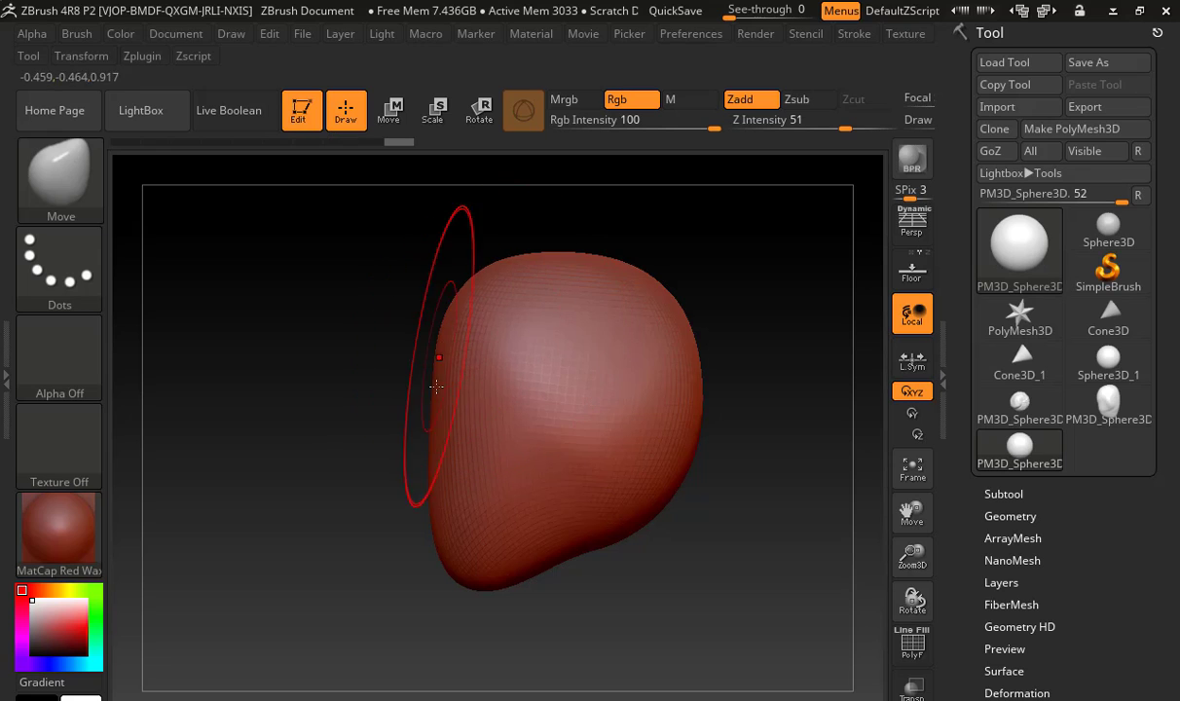
{"action": "left_click_drag", "start_coordinate": [436, 387], "coordinate": [411, 382]}
{"action": "mouse_move", "coordinate": [391, 430]}
{"action": "left_mouse_down"}
{"action": "mouse_move", "coordinate": [382, 442]}
{"action": "mouse_move", "coordinate": [508, 467]}
{"action": "mouse_move", "coordinate": [726, 459]}
{"action": "left_mouse_up"}
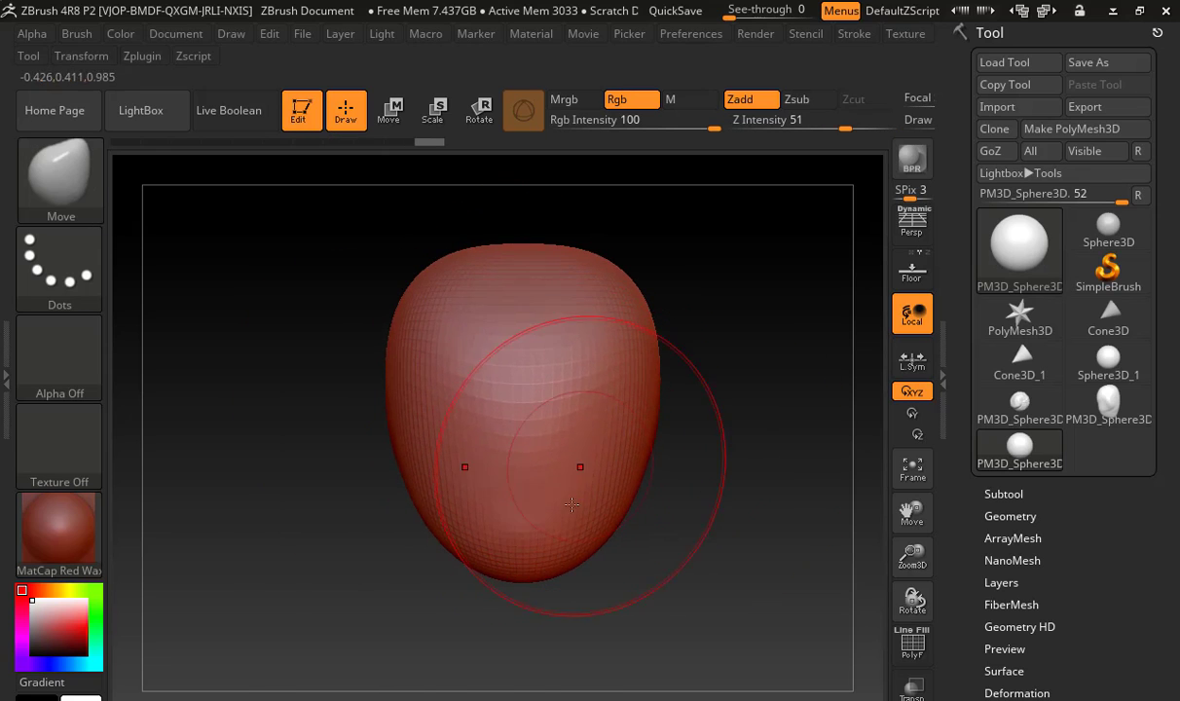
Lengthen the chin, push the lower face forward and round out the forehead and crown with the Move brush
{"action": "left_click_drag", "start_coordinate": [550, 558], "coordinate": [561, 583]}
{"action": "left_click_drag", "start_coordinate": [647, 555], "coordinate": [595, 533]}
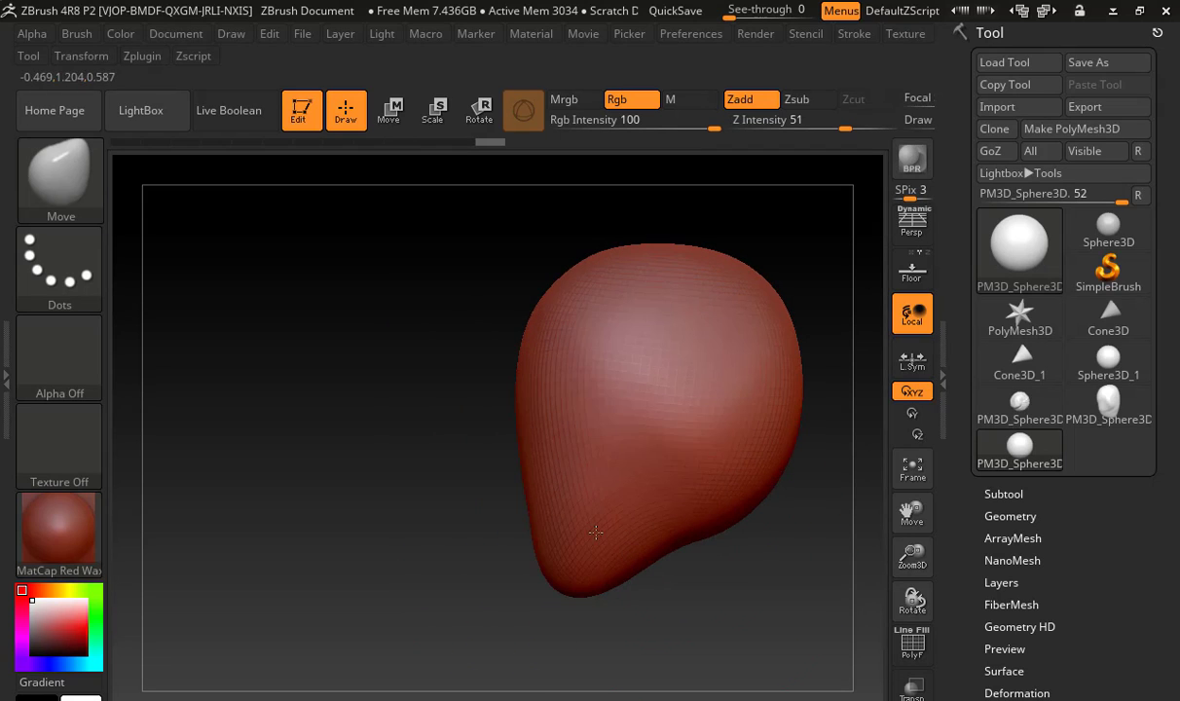
{"action": "left_click_drag", "start_coordinate": [530, 458], "coordinate": [512, 513]}
{"action": "left_click_drag", "start_coordinate": [533, 555], "coordinate": [517, 554]}
{"action": "left_click_drag", "start_coordinate": [529, 328], "coordinate": [520, 320]}
{"action": "left_click_drag", "start_coordinate": [580, 272], "coordinate": [565, 254]}
{"action": "left_click_drag", "start_coordinate": [665, 244], "coordinate": [670, 227]}
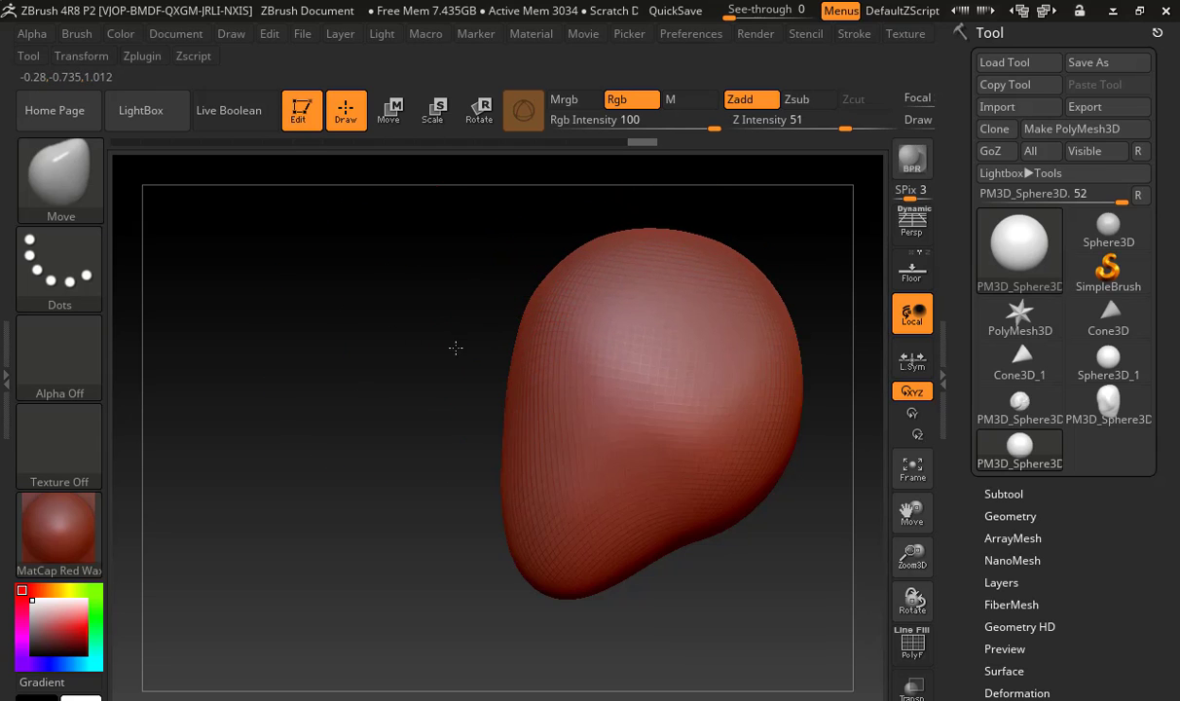
Choose the ClayBuildup brush, adjust its size, and rough in the eye sockets, nose and the area below the nose from the front
{"action": "left_click_drag", "start_coordinate": [456, 345], "coordinate": [587, 366], "text": "shift"}
{"action": "mouse_move", "coordinate": [785, 435]}
{"action": "left_mouse_down", "text": "alt"}
{"action": "mouse_move", "coordinate": [584, 392]}
{"action": "mouse_move", "coordinate": [691, 450]}
{"action": "mouse_move", "coordinate": [661, 450]}
{"action": "left_mouse_up", "text": "alt"}
{"action": "key", "text": "b"}
{"action": "key", "text": "c"}
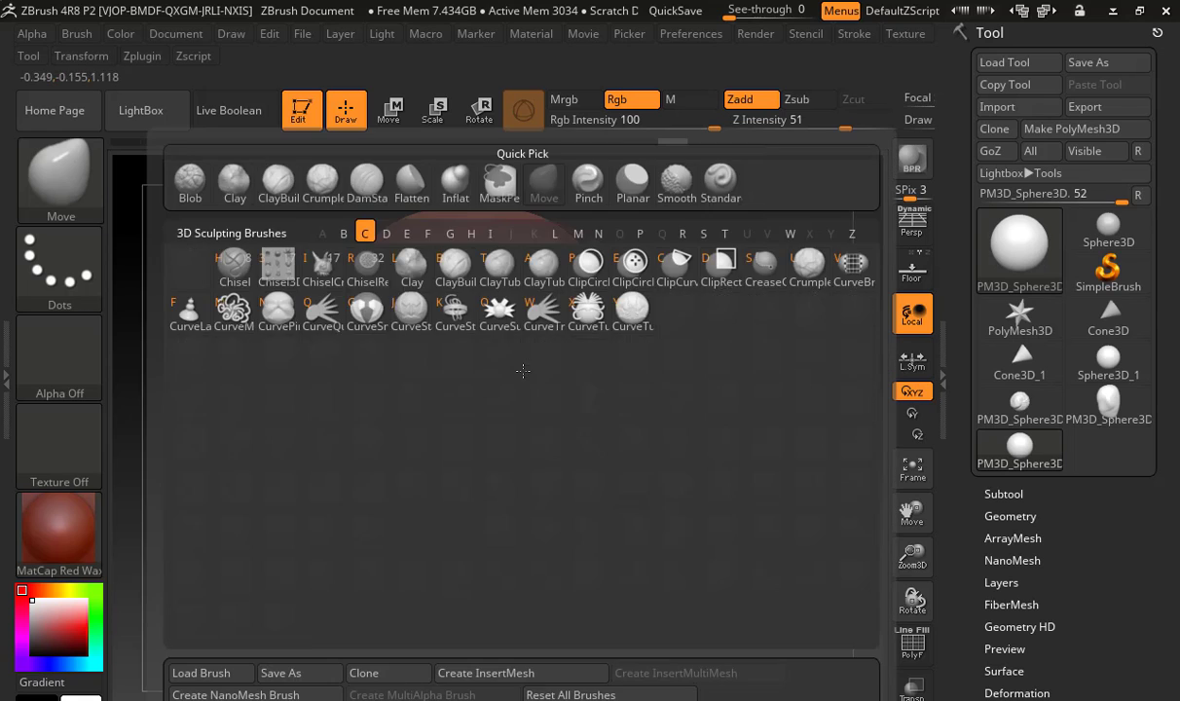
{"action": "key", "text": "b"}
{"action": "key", "text": "s"}
{"action": "mouse_move", "coordinate": [506, 351]}
{"action": "left_mouse_down"}
{"action": "mouse_move", "coordinate": [443, 355]}
{"action": "mouse_move", "coordinate": [436, 390]}
{"action": "mouse_move", "coordinate": [400, 374]}
{"action": "left_mouse_up"}
{"action": "mouse_move", "coordinate": [473, 395]}
{"action": "left_mouse_down"}
{"action": "mouse_move", "coordinate": [467, 420]}
{"action": "mouse_move", "coordinate": [435, 446]}
{"action": "mouse_move", "coordinate": [428, 433]}
{"action": "left_mouse_up"}
{"action": "mouse_move", "coordinate": [466, 444]}
{"action": "left_mouse_down"}
{"action": "mouse_move", "coordinate": [446, 434]}
{"action": "mouse_move", "coordinate": [443, 446]}
{"action": "mouse_move", "coordinate": [474, 446]}
{"action": "left_mouse_up"}
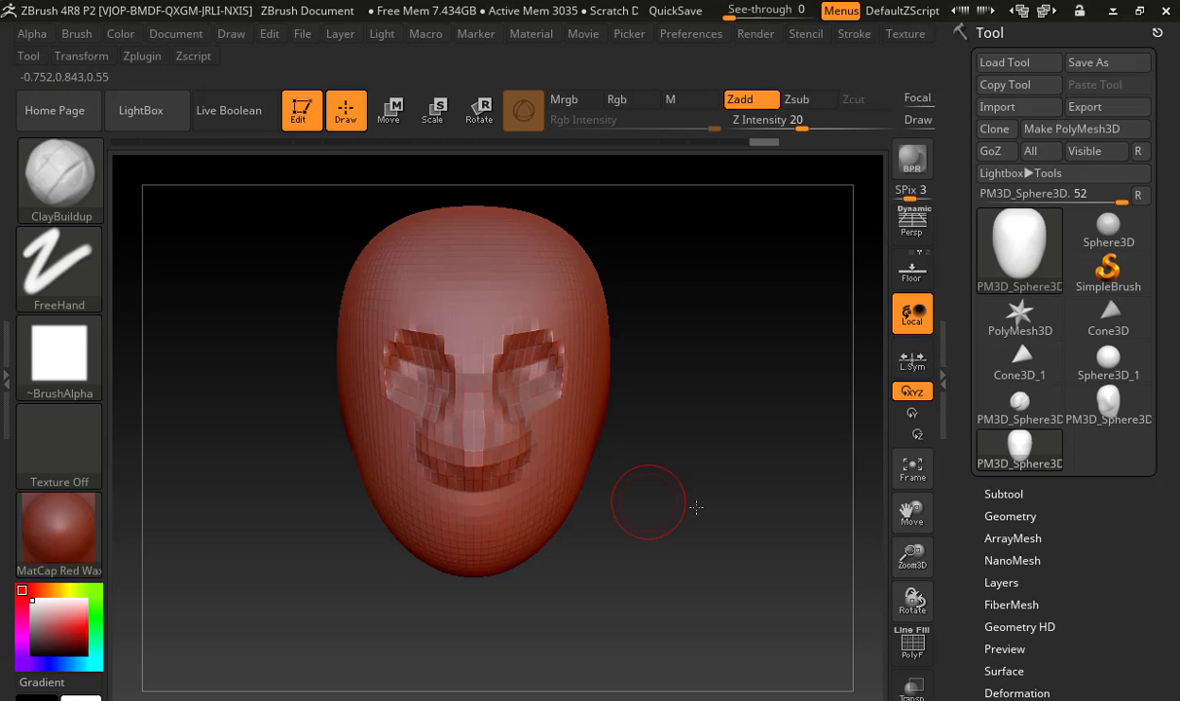
Zoom in on the lower face, adjust the brush size, and build up the mouth, lips and chin with ClayBuildup
{"action": "mouse_move", "coordinate": [703, 508]}
{"action": "left_mouse_down", "text": "alt"}
{"action": "mouse_move", "coordinate": [748, 524]}
{"action": "mouse_move", "coordinate": [735, 491]}
{"action": "left_mouse_up", "text": "alt"}
{"action": "key", "text": "s"}
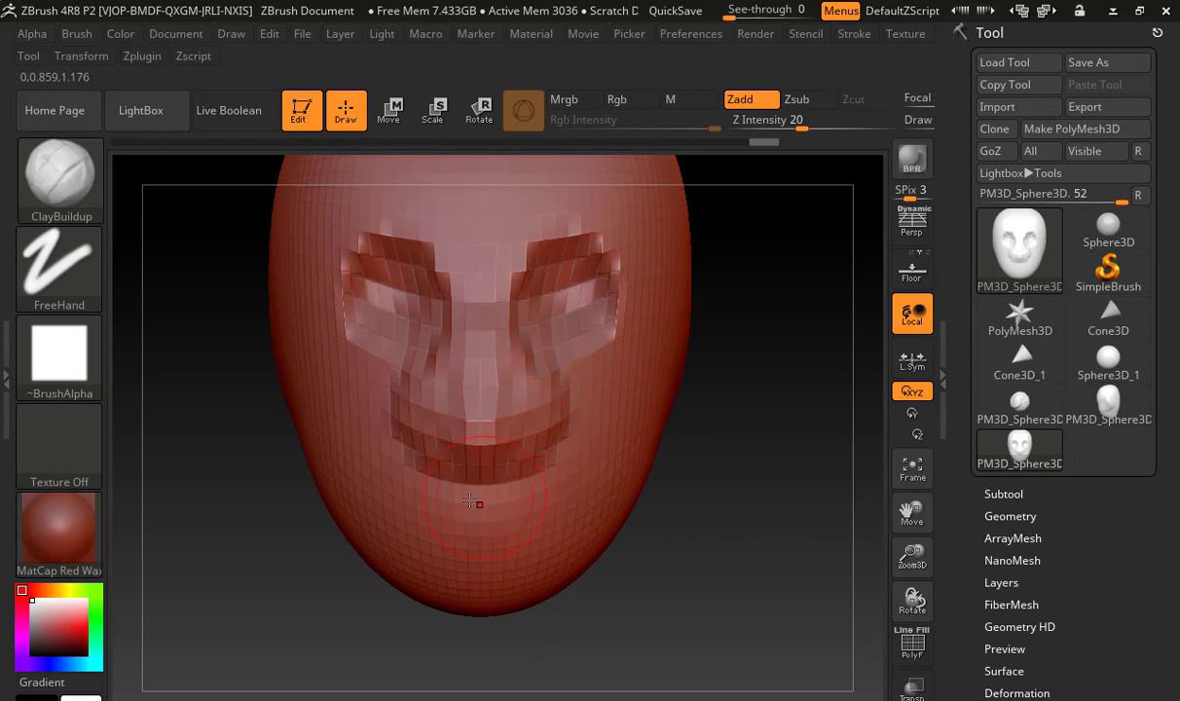
{"action": "mouse_move", "coordinate": [469, 500]}
{"action": "left_mouse_down"}
{"action": "mouse_move", "coordinate": [518, 494]}
{"action": "mouse_move", "coordinate": [566, 542]}
{"action": "mouse_move", "coordinate": [528, 580]}
{"action": "mouse_move", "coordinate": [508, 547]}
{"action": "mouse_move", "coordinate": [517, 535]}
{"action": "left_mouse_up"}
{"action": "left_click_drag", "start_coordinate": [444, 550], "coordinate": [474, 552]}
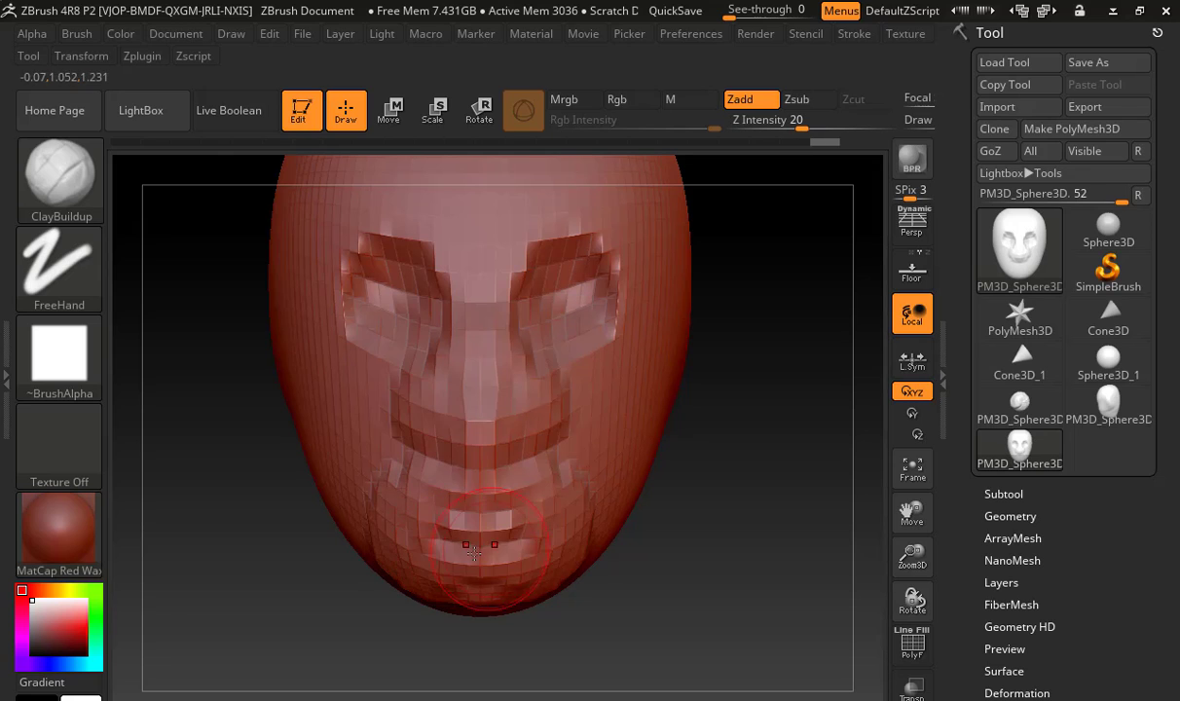
Subdivide the head mesh, fill out both eyes and build up the nose with the ClayBuildup brush
{"action": "left_click_drag", "start_coordinate": [704, 560], "coordinate": [603, 561]}
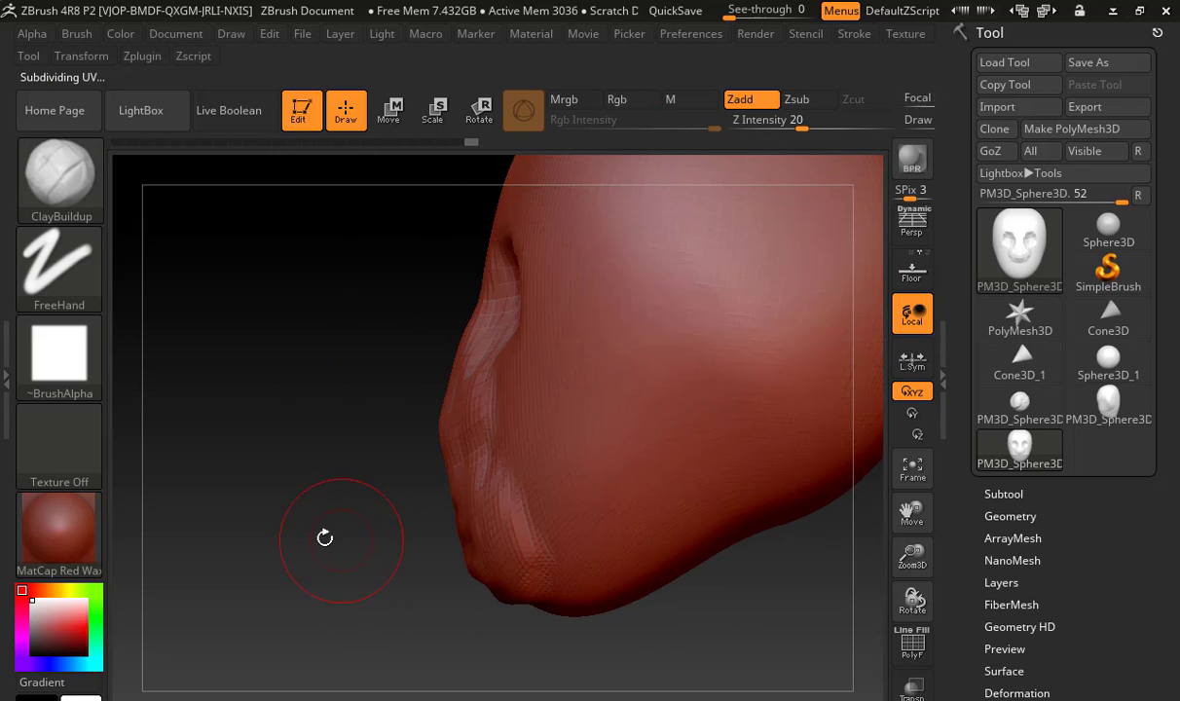
{"action": "mouse_move", "coordinate": [321, 535]}
{"action": "left_mouse_down", "text": "shift"}
{"action": "mouse_move", "coordinate": [387, 540]}
{"action": "mouse_move", "coordinate": [550, 482]}
{"action": "left_mouse_up", "text": "shift"}
{"action": "key", "text": "shift"}
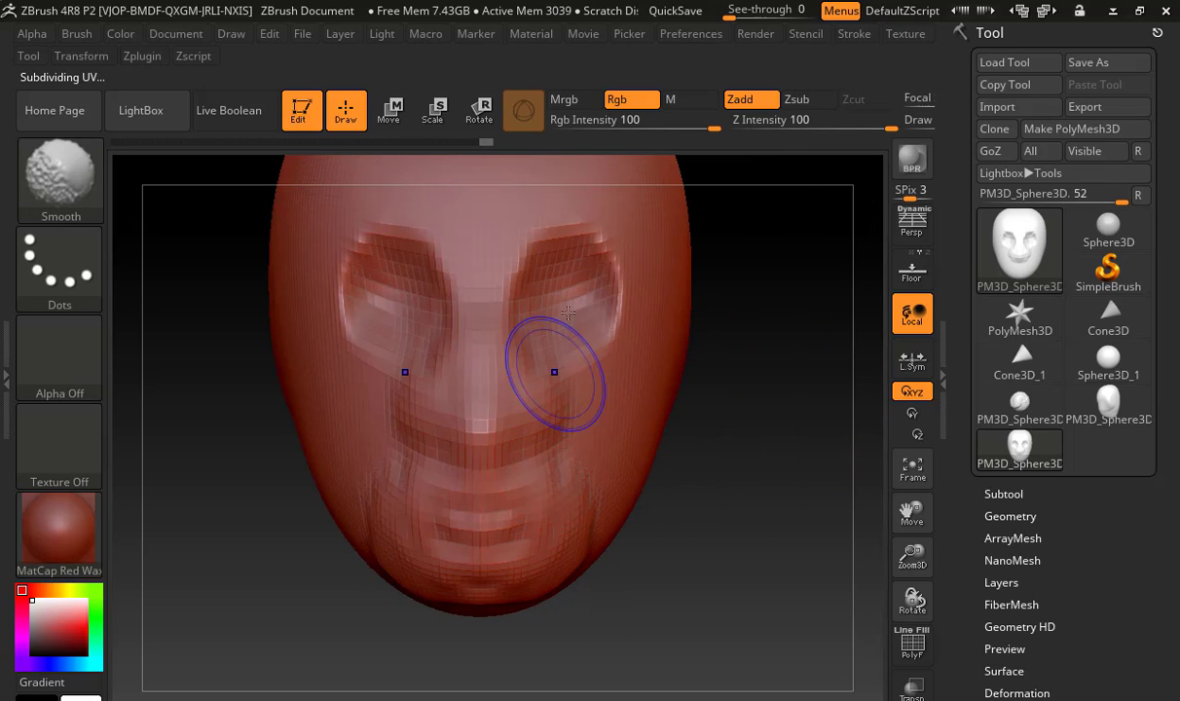
{"action": "mouse_move", "coordinate": [582, 284]}
{"action": "left_mouse_down"}
{"action": "mouse_move", "coordinate": [547, 261]}
{"action": "mouse_move", "coordinate": [584, 277]}
{"action": "mouse_move", "coordinate": [606, 244]}
{"action": "mouse_move", "coordinate": [555, 302]}
{"action": "left_mouse_up"}
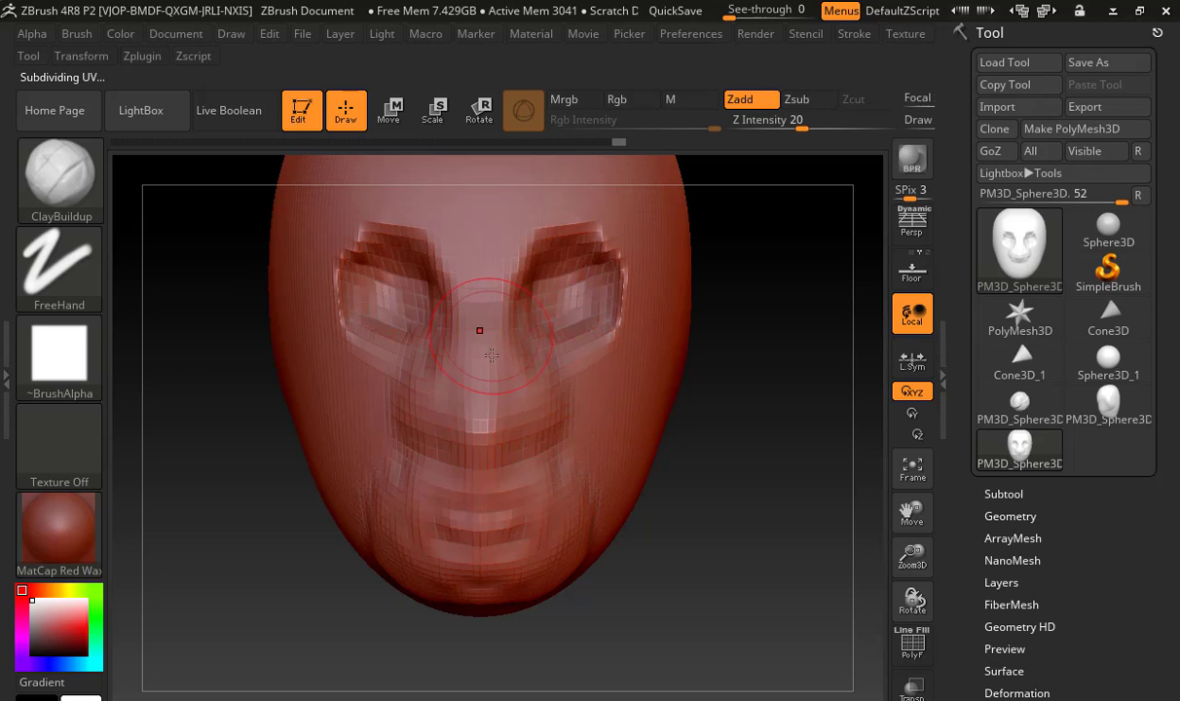
{"action": "left_click_drag", "start_coordinate": [492, 355], "coordinate": [488, 440]}
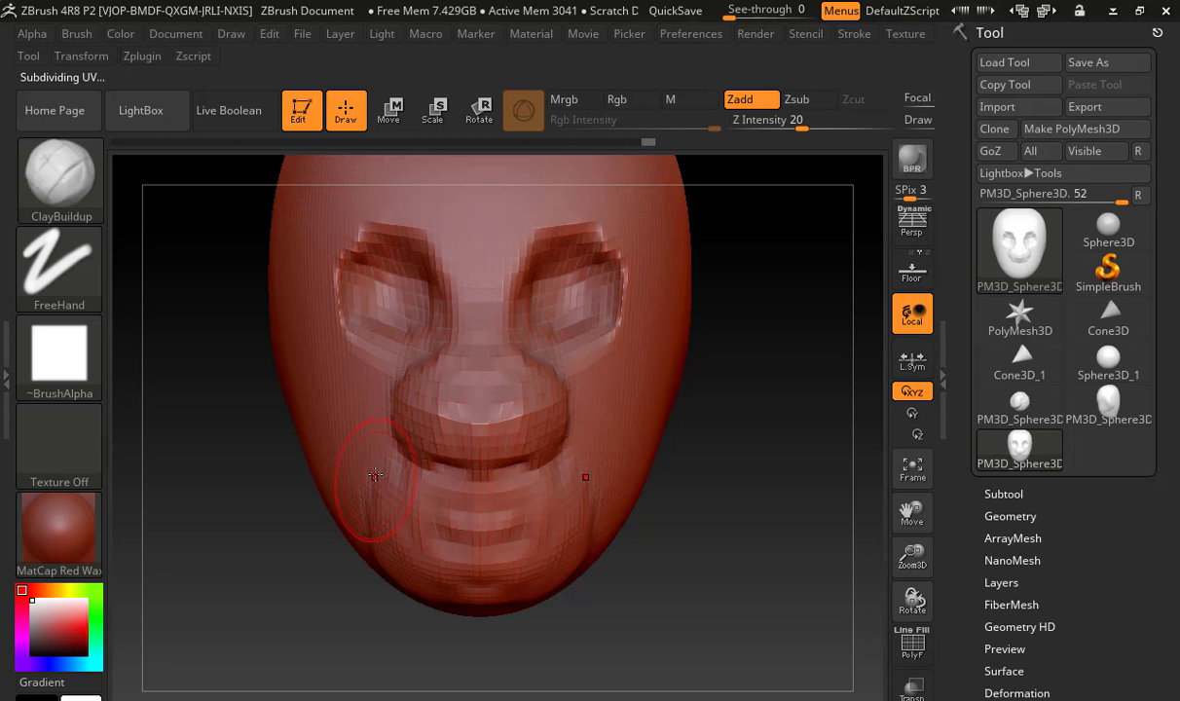
Smooth the mouth, chin and cheek areas of the lower face with the Smooth brush
{"action": "mouse_move", "coordinate": [375, 474]}
{"action": "left_mouse_down"}
{"action": "mouse_move", "coordinate": [394, 526]}
{"action": "mouse_move", "coordinate": [596, 576]}
{"action": "left_mouse_up"}
{"action": "mouse_move", "coordinate": [402, 519]}
{"action": "left_mouse_down", "text": "shift"}
{"action": "mouse_move", "coordinate": [396, 477]}
{"action": "mouse_move", "coordinate": [460, 561]}
{"action": "mouse_move", "coordinate": [379, 538]}
{"action": "left_mouse_up", "text": "shift"}
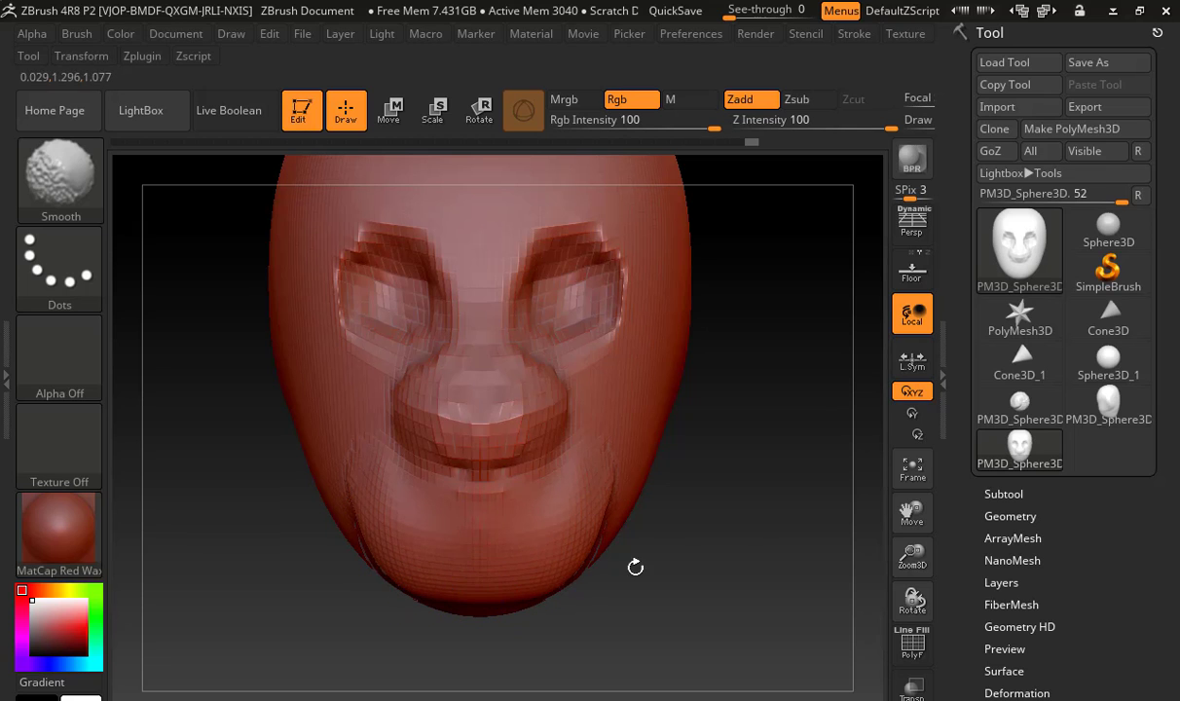
{"action": "mouse_move", "coordinate": [714, 505]}
{"action": "left_mouse_down"}
{"action": "mouse_move", "coordinate": [740, 545]}
{"action": "mouse_move", "coordinate": [659, 534]}
{"action": "mouse_move", "coordinate": [669, 539]}
{"action": "left_mouse_up"}
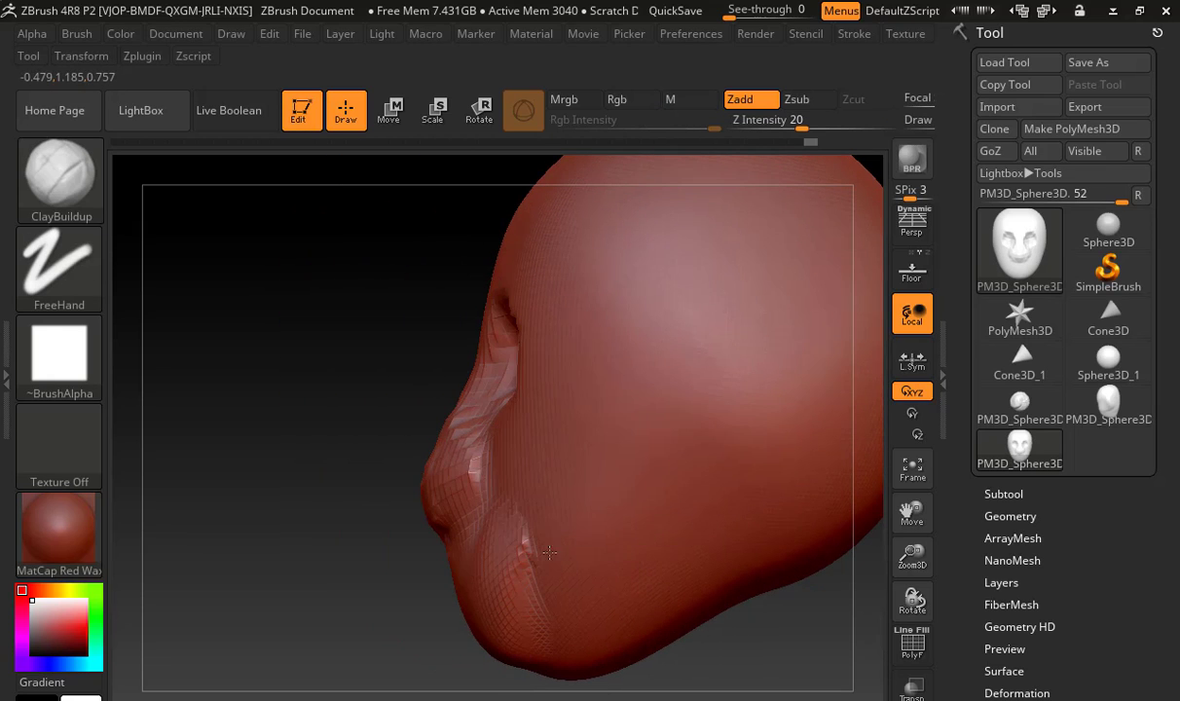
{"action": "mouse_move", "coordinate": [537, 563]}
{"action": "left_mouse_down", "text": "shift"}
{"action": "mouse_move", "coordinate": [548, 535]}
{"action": "mouse_move", "coordinate": [529, 569]}
{"action": "left_mouse_up", "text": "shift"}
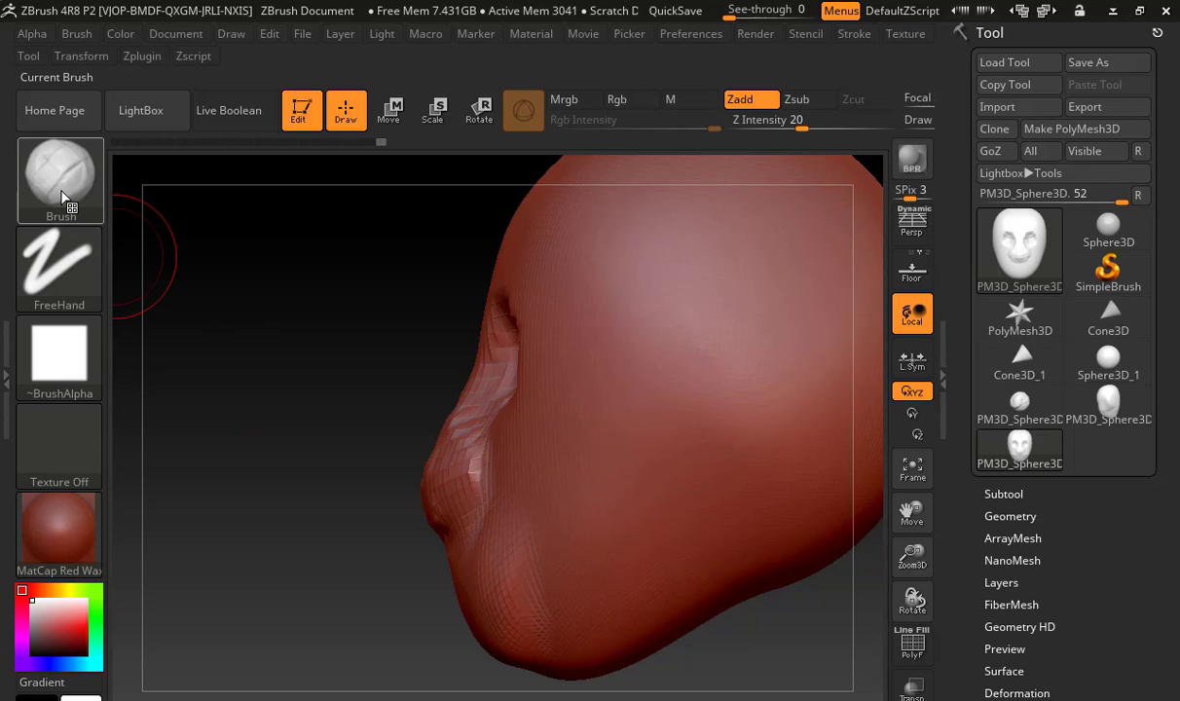
Examine the quick-access palette, including its current brush and draw settings, over the side view of the head
{"action": "key", "text": "space"}
{"action": "mouse_move", "coordinate": [350, 324]}
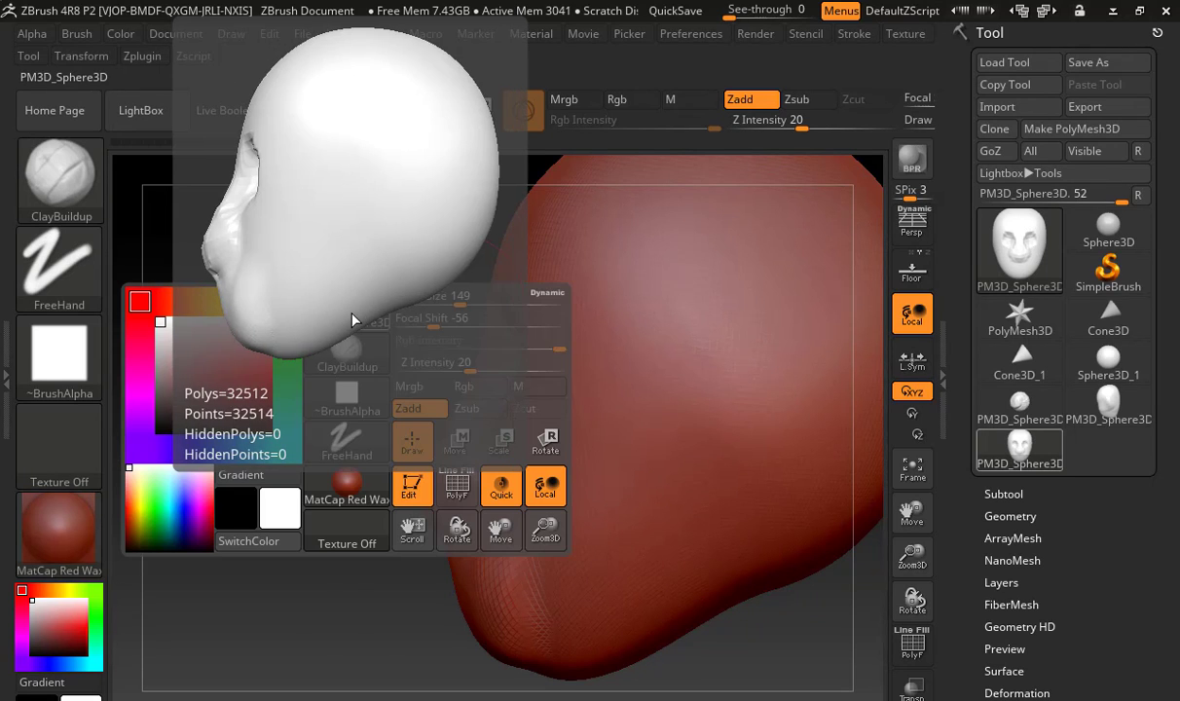
{"action": "key", "text": "space"}
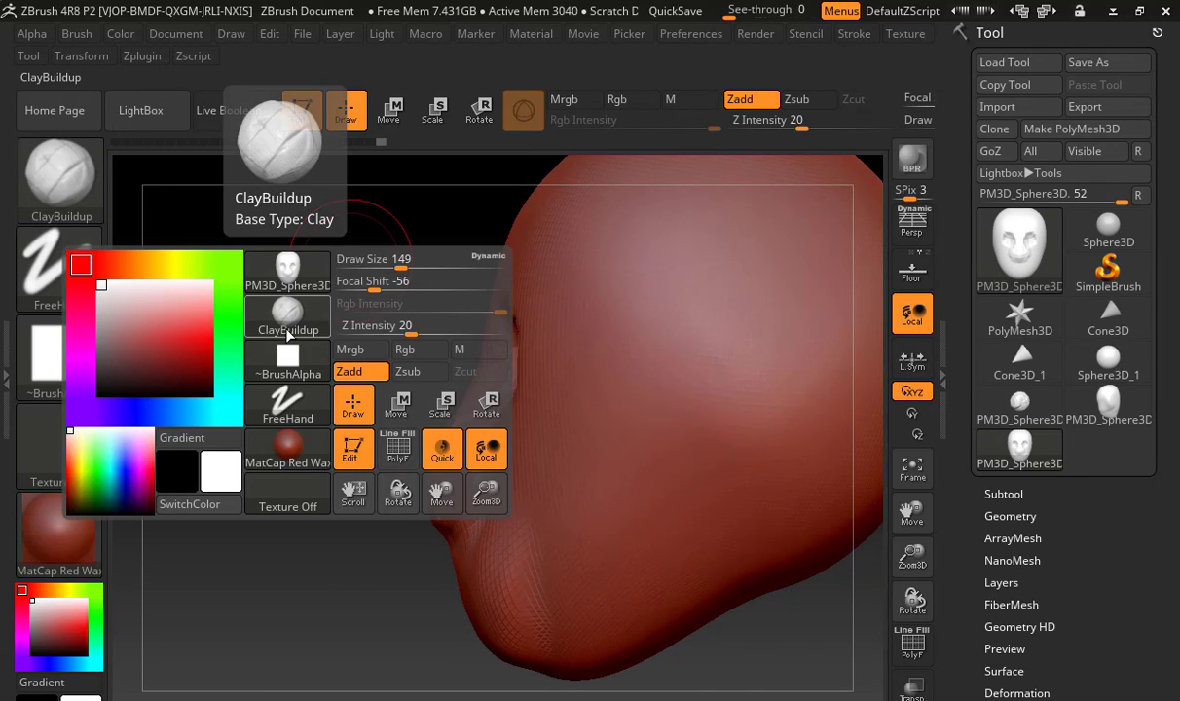
{"action": "left_click", "coordinate": [289, 335]}
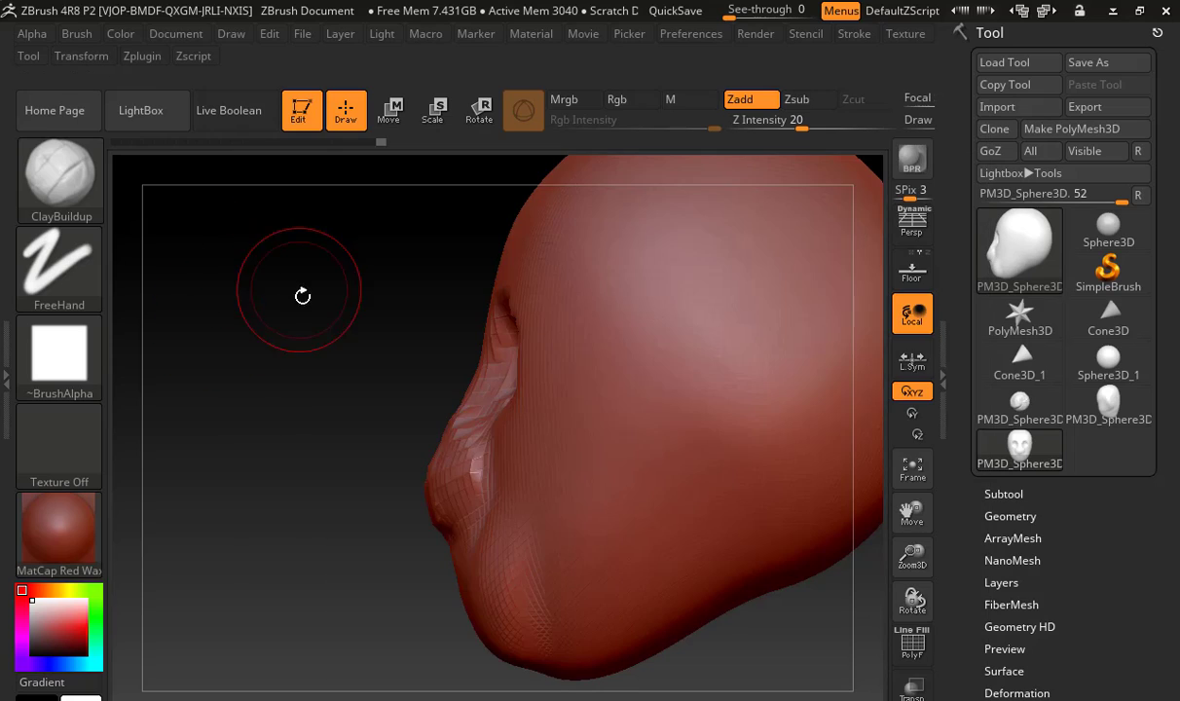
{"action": "left_click_drag", "start_coordinate": [303, 295], "coordinate": [261, 298]}
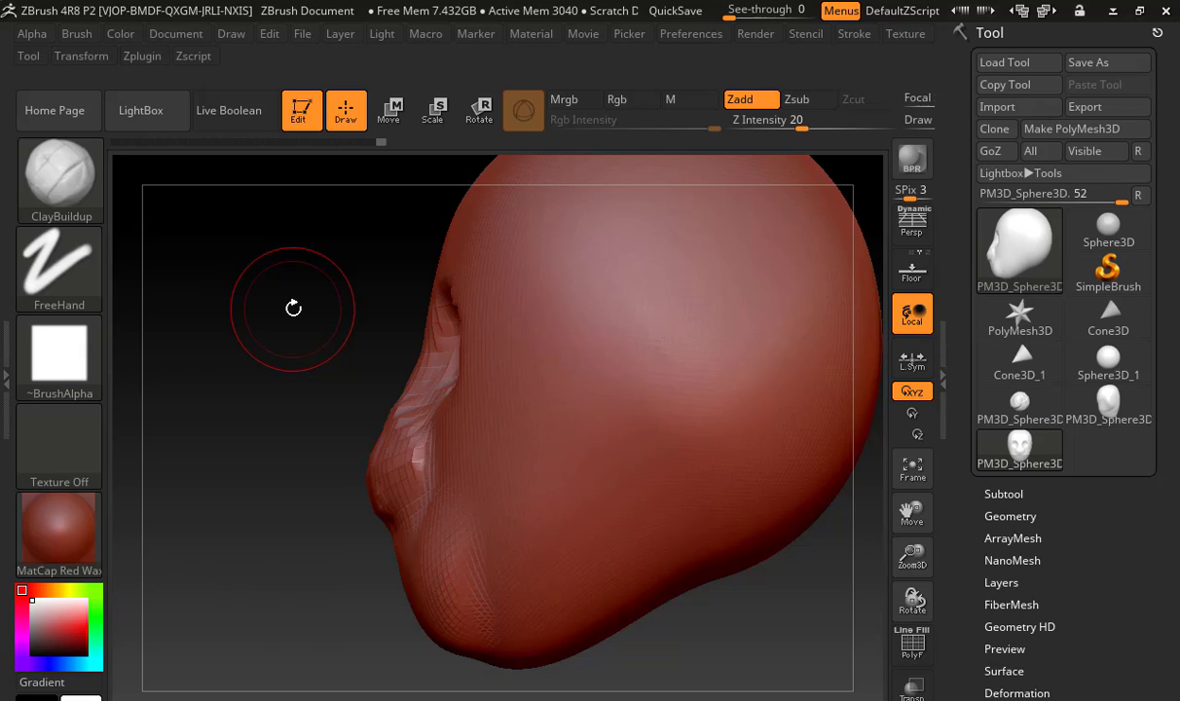
Select the Pinch brush from the brushes beginning with P
{"action": "key", "text": "b"}
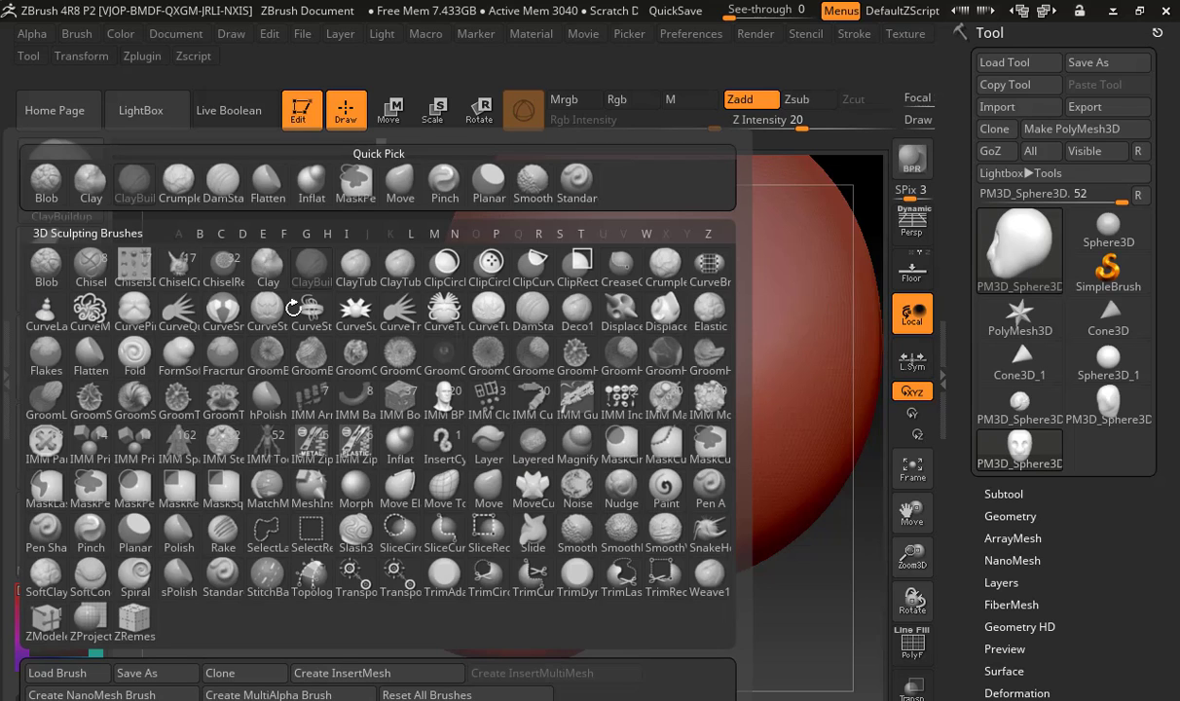
{"action": "key", "text": "p"}
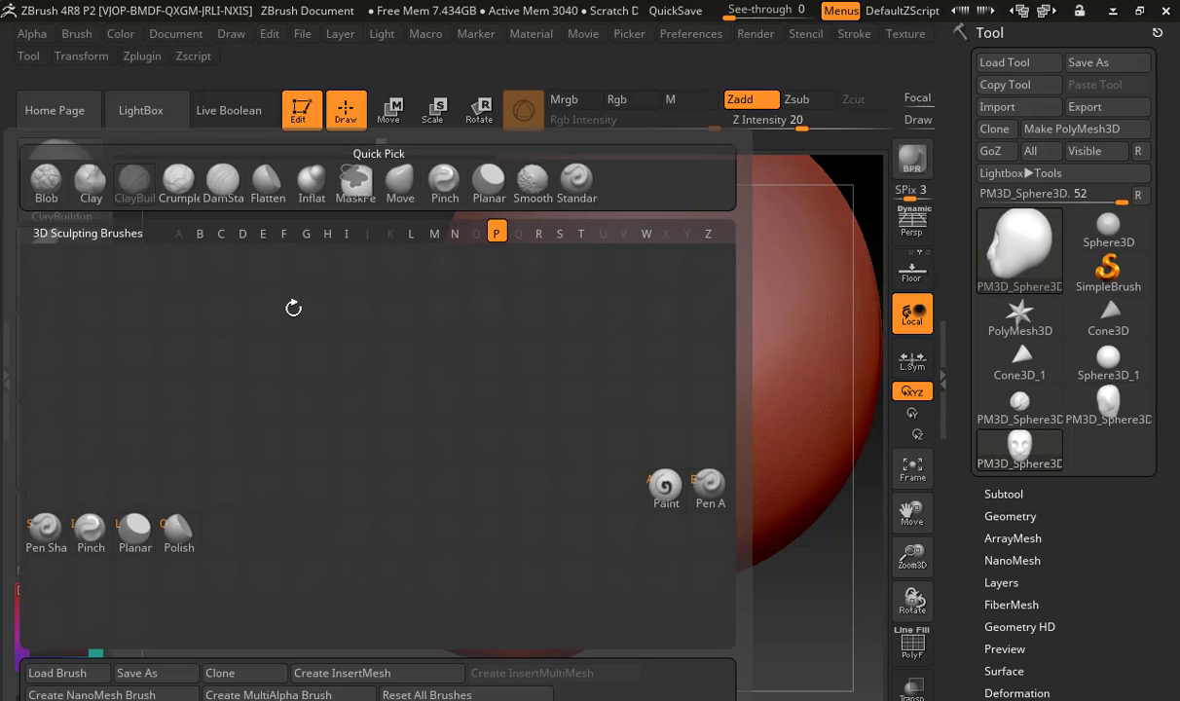
{"action": "left_click", "coordinate": [75, 532]}
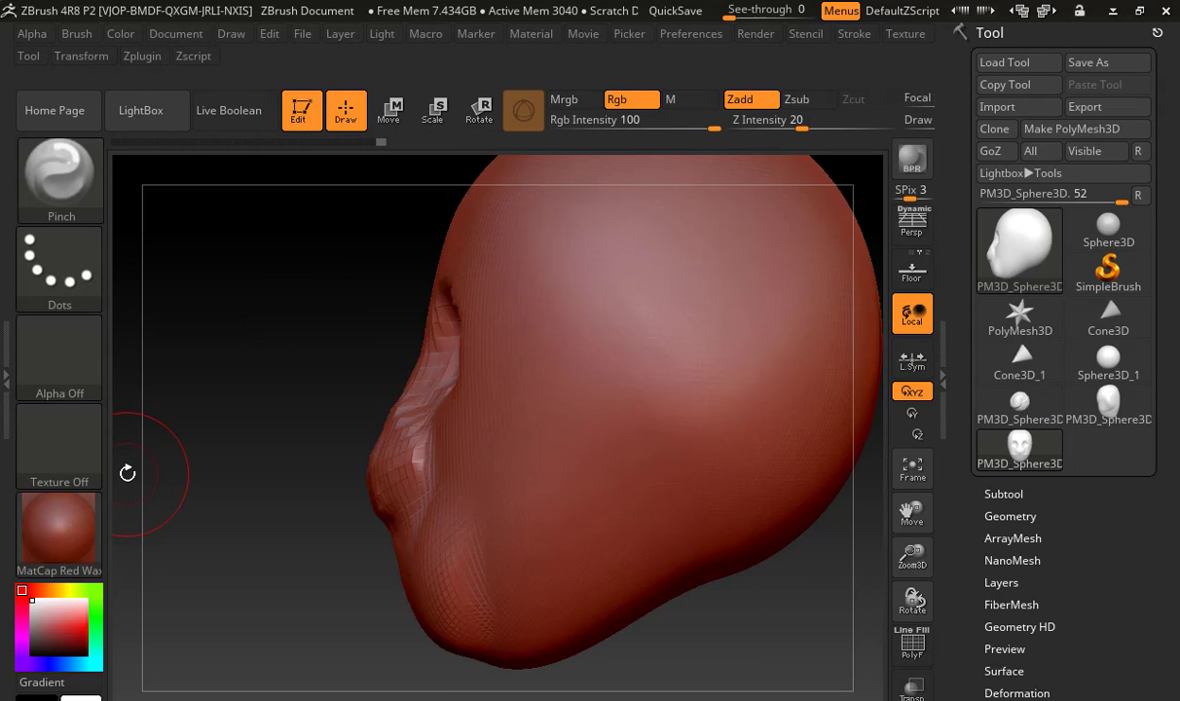
Sample a new main colour and try to reset the darkened model's colour to white
{"action": "key", "text": "c"}
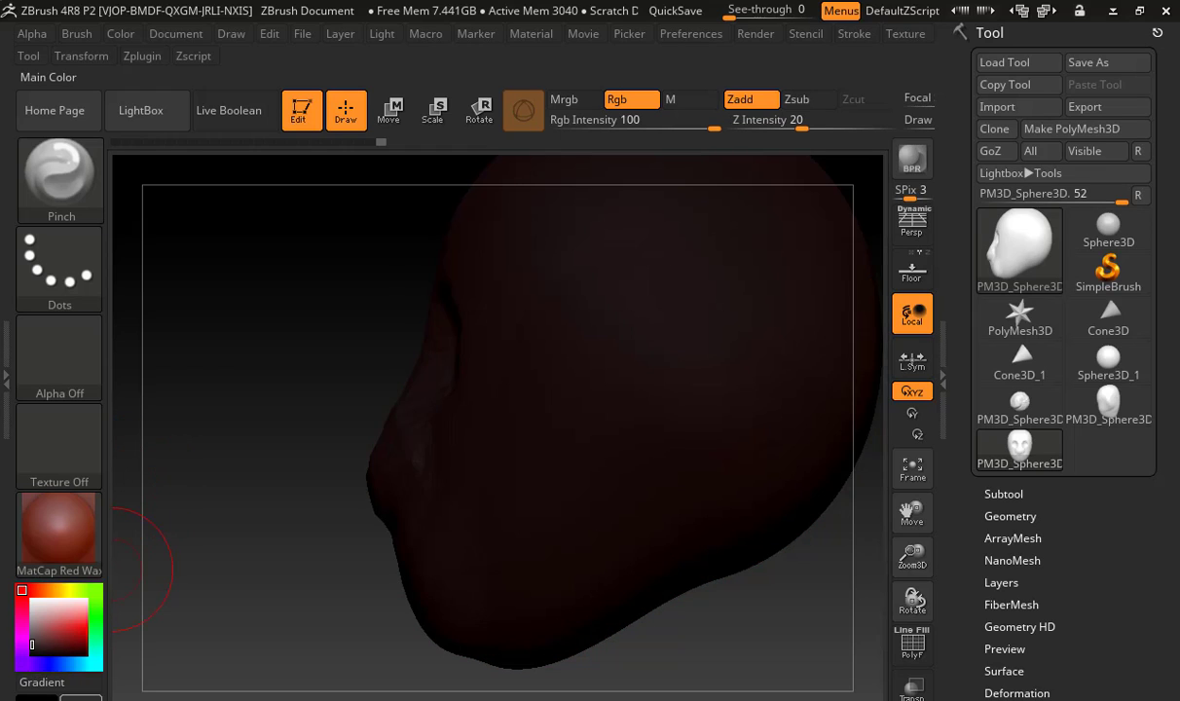
{"action": "left_click", "coordinate": [72, 401]}
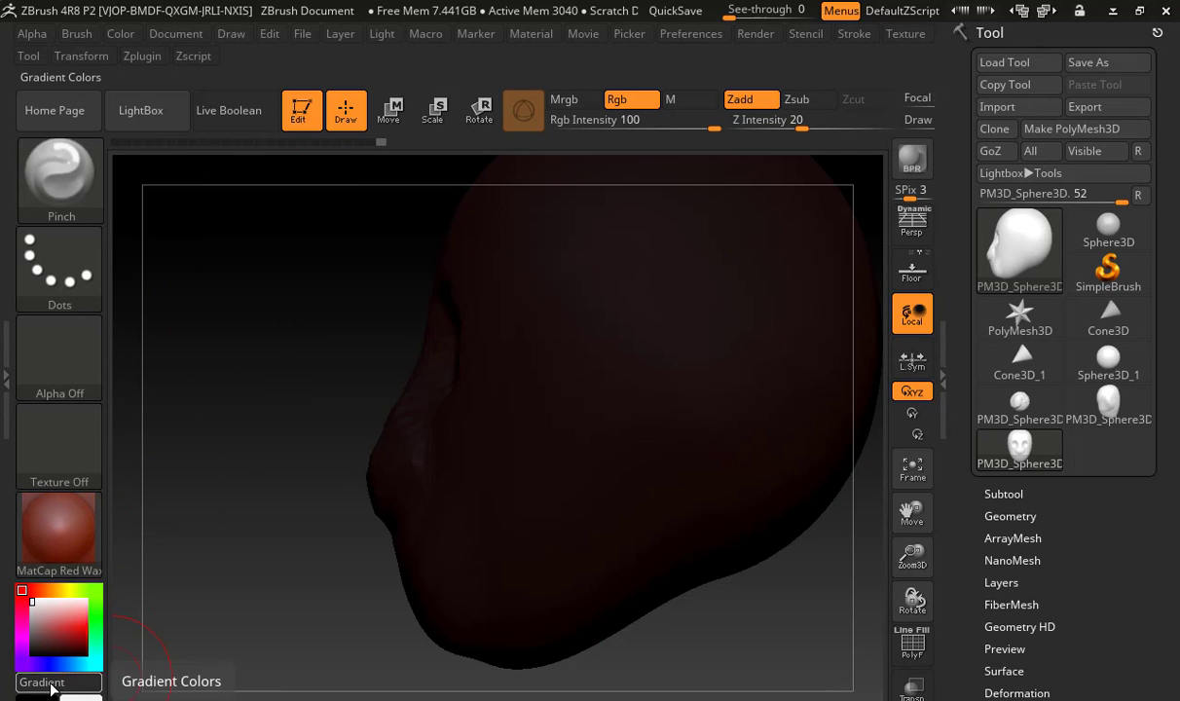
{"action": "left_click", "coordinate": [93, 680]}
{"action": "left_click", "coordinate": [86, 693]}
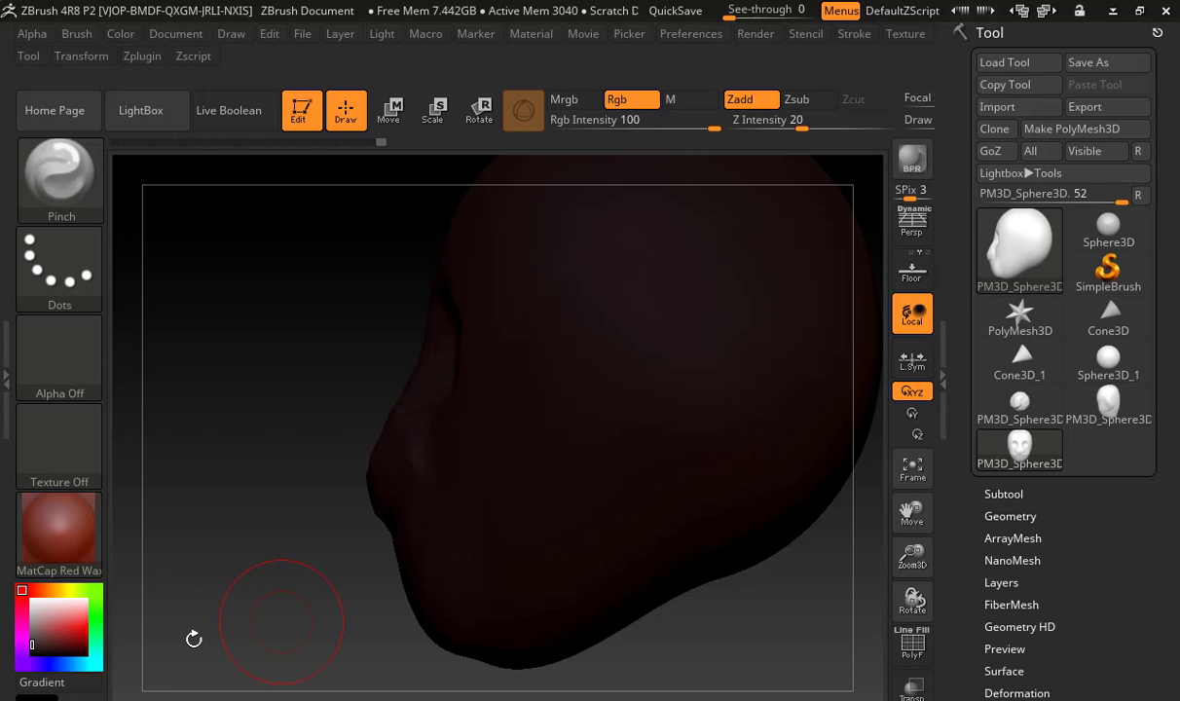
{"action": "left_click", "coordinate": [39, 697]}
{"action": "left_click", "coordinate": [59, 390]}
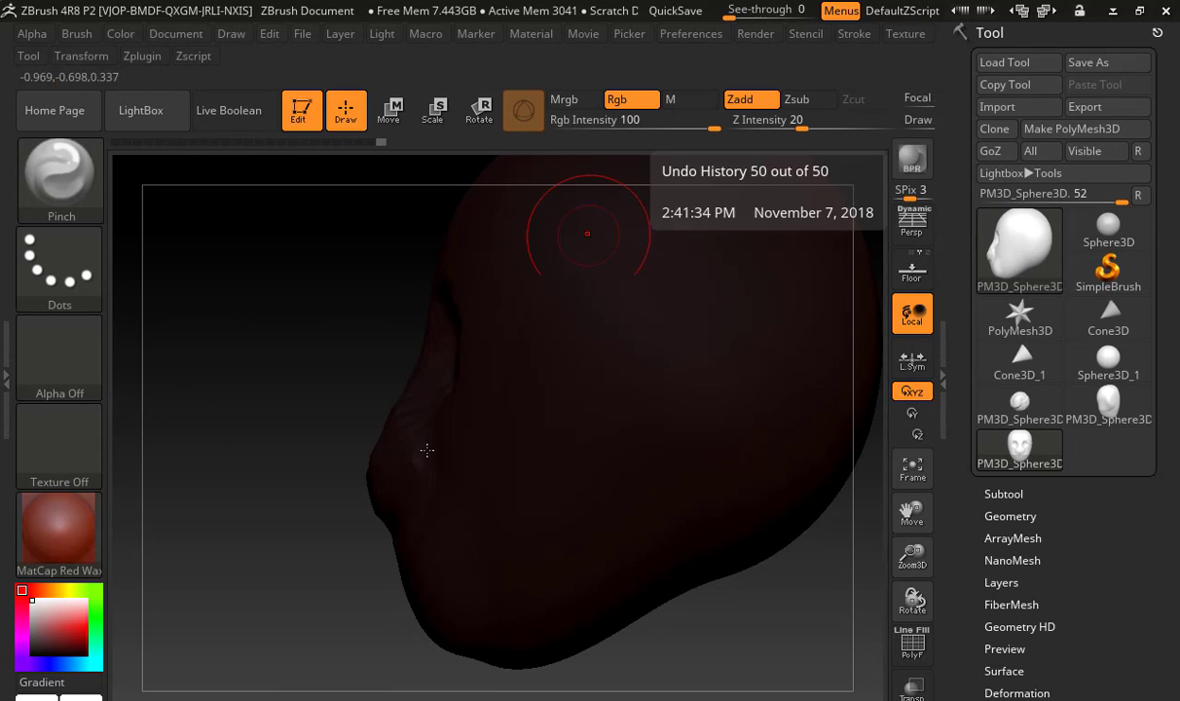
Restore the program window to its smaller size and move it to reach the main and secondary colour swatches
{"action": "left_click", "coordinate": [1140, 12]}
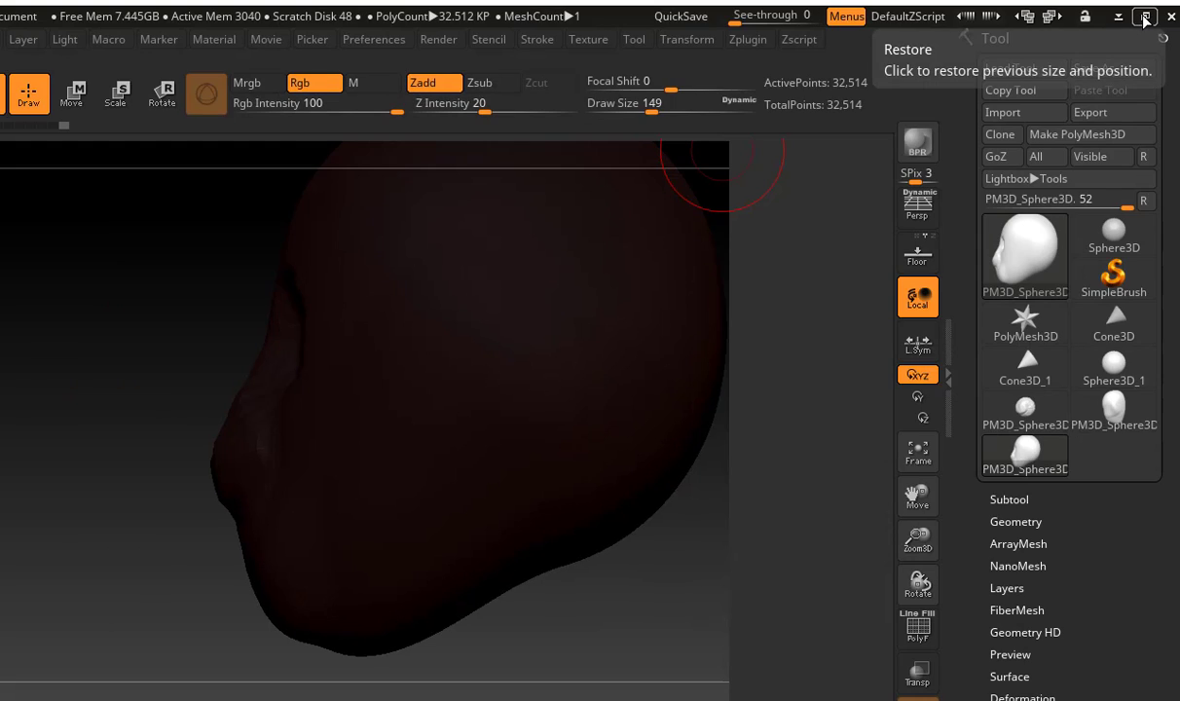
{"action": "left_click", "coordinate": [1140, 12]}
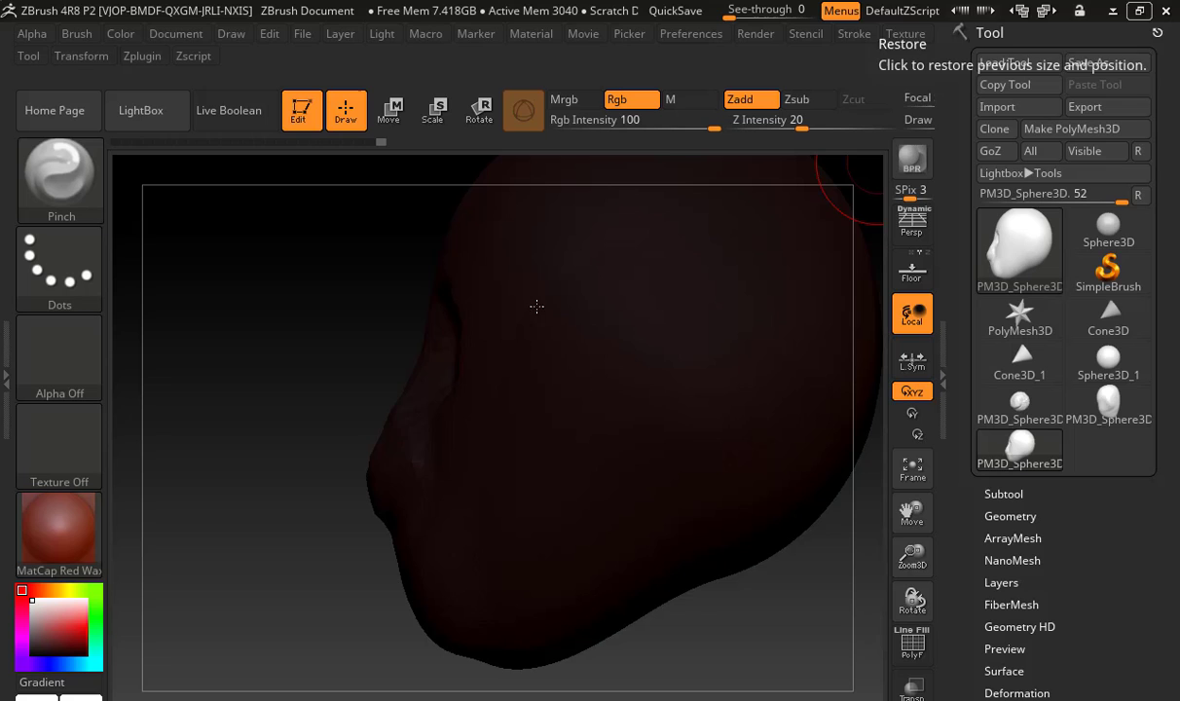
{"action": "left_click", "coordinate": [1140, 12]}
{"action": "left_click_drag", "start_coordinate": [316, 25], "coordinate": [540, 26]}
{"action": "left_click_drag", "start_coordinate": [339, 30], "coordinate": [494, 18]}
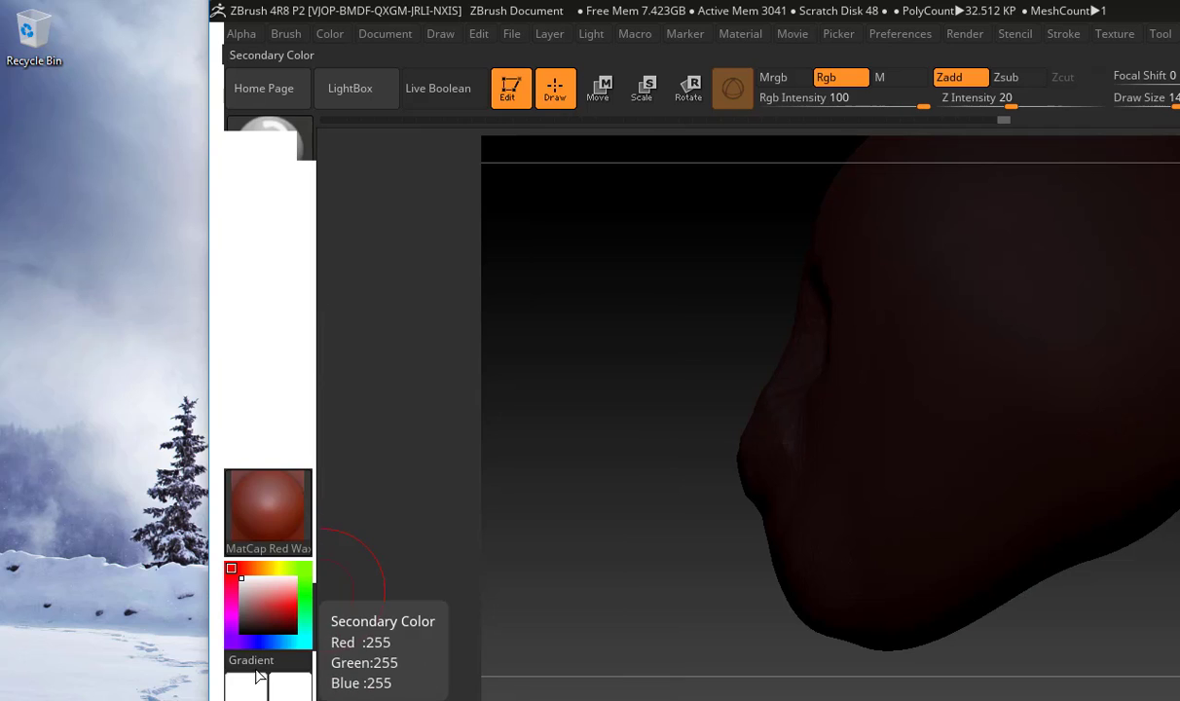
{"action": "left_click", "coordinate": [260, 665]}
{"action": "left_click", "coordinate": [260, 665]}
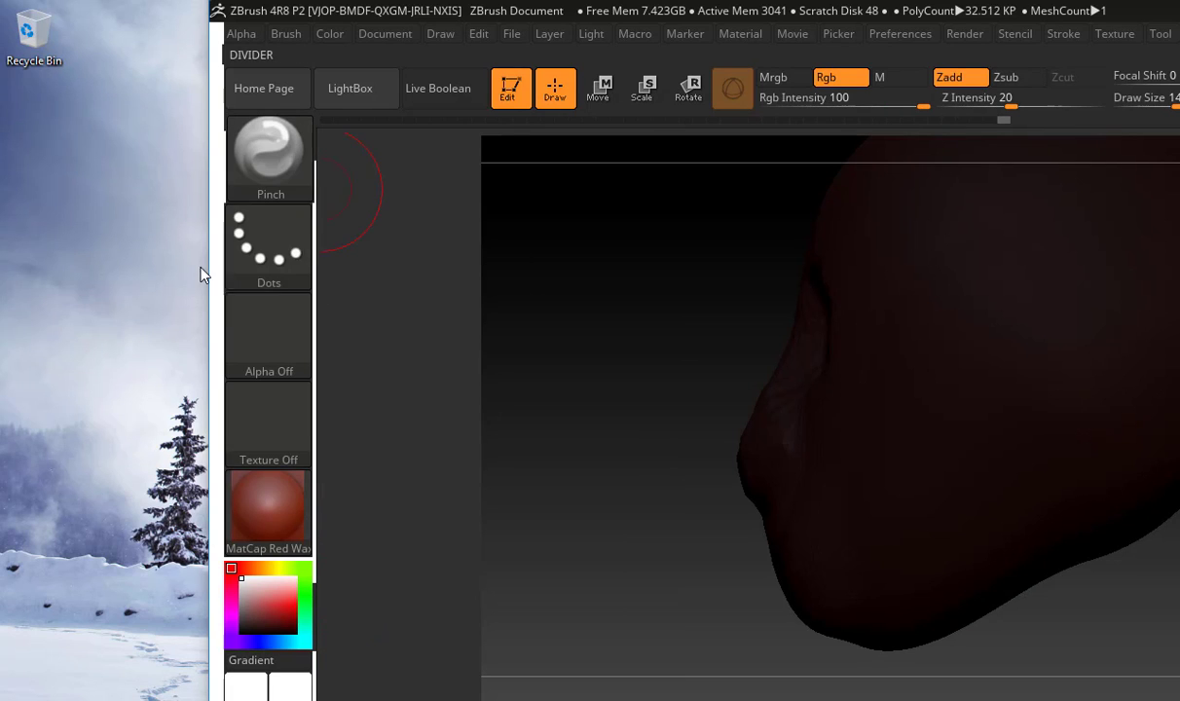
Reposition the program window, stretch it to its full height and maximize it again
{"action": "left_click", "coordinate": [214, 369]}
{"action": "mouse_move", "coordinate": [304, 5]}
{"action": "left_mouse_down"}
{"action": "mouse_move", "coordinate": [290, 298]}
{"action": "mouse_move", "coordinate": [327, 334]}
{"action": "mouse_move", "coordinate": [284, 17]}
{"action": "left_mouse_up"}
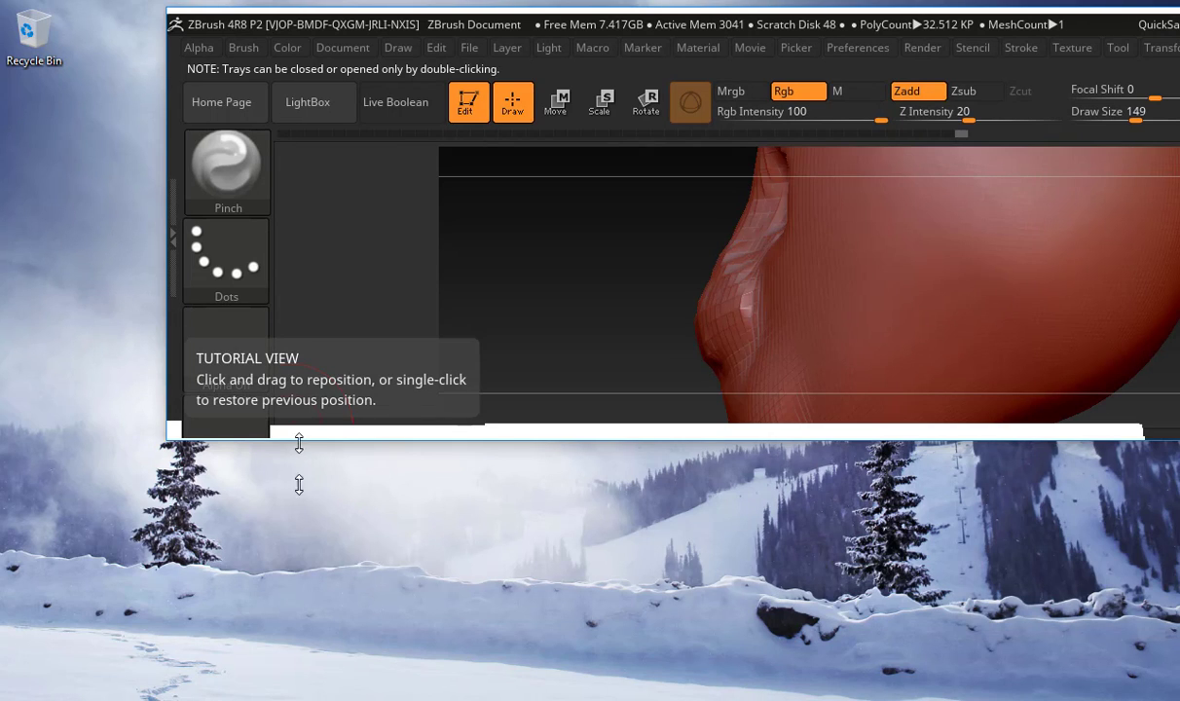
{"action": "left_click_drag", "start_coordinate": [298, 441], "coordinate": [298, 700]}
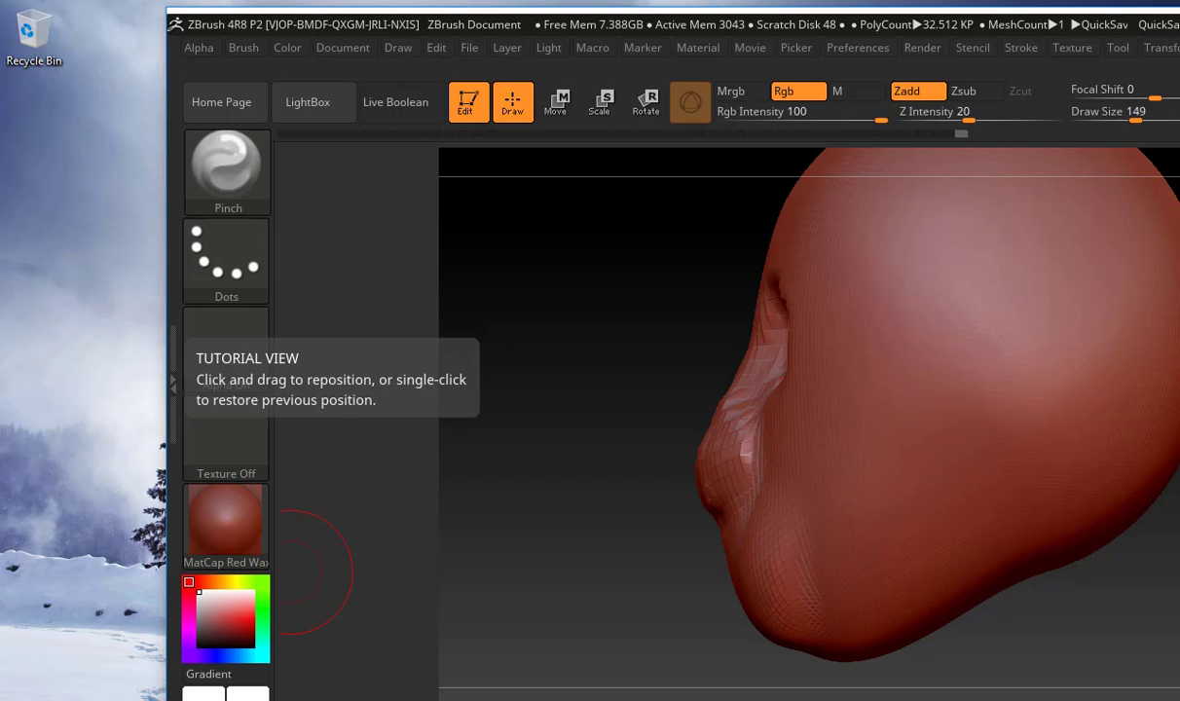
{"action": "right_click", "coordinate": [875, 700]}
{"action": "left_click", "coordinate": [907, 650]}
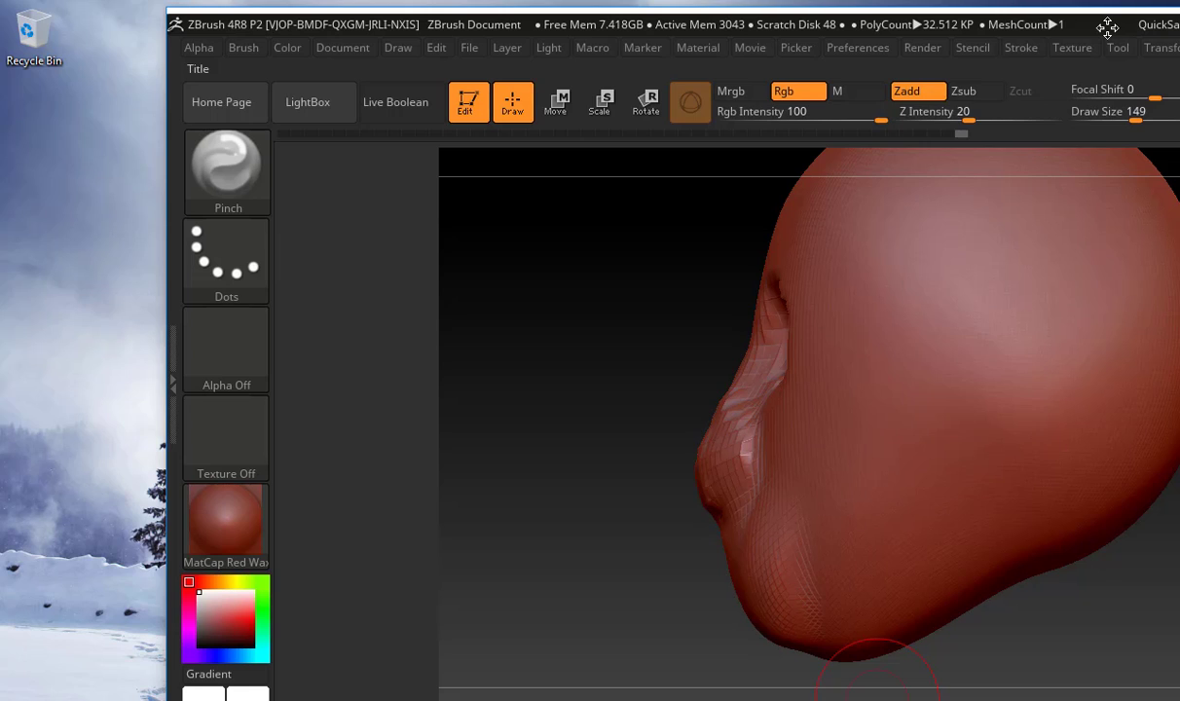
{"action": "mouse_move", "coordinate": [1107, 27]}
{"action": "left_mouse_down"}
{"action": "mouse_move", "coordinate": [969, 31]}
{"action": "mouse_move", "coordinate": [1092, 34]}
{"action": "left_mouse_up"}
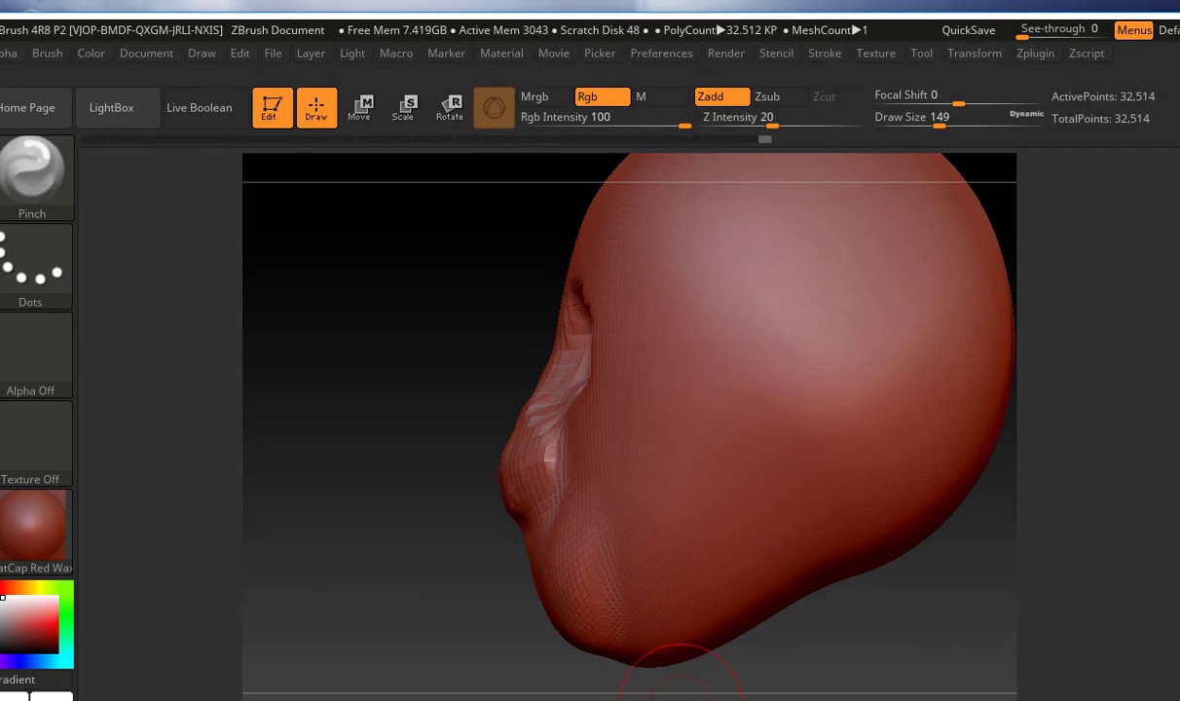
{"action": "left_click", "coordinate": [1139, 12]}
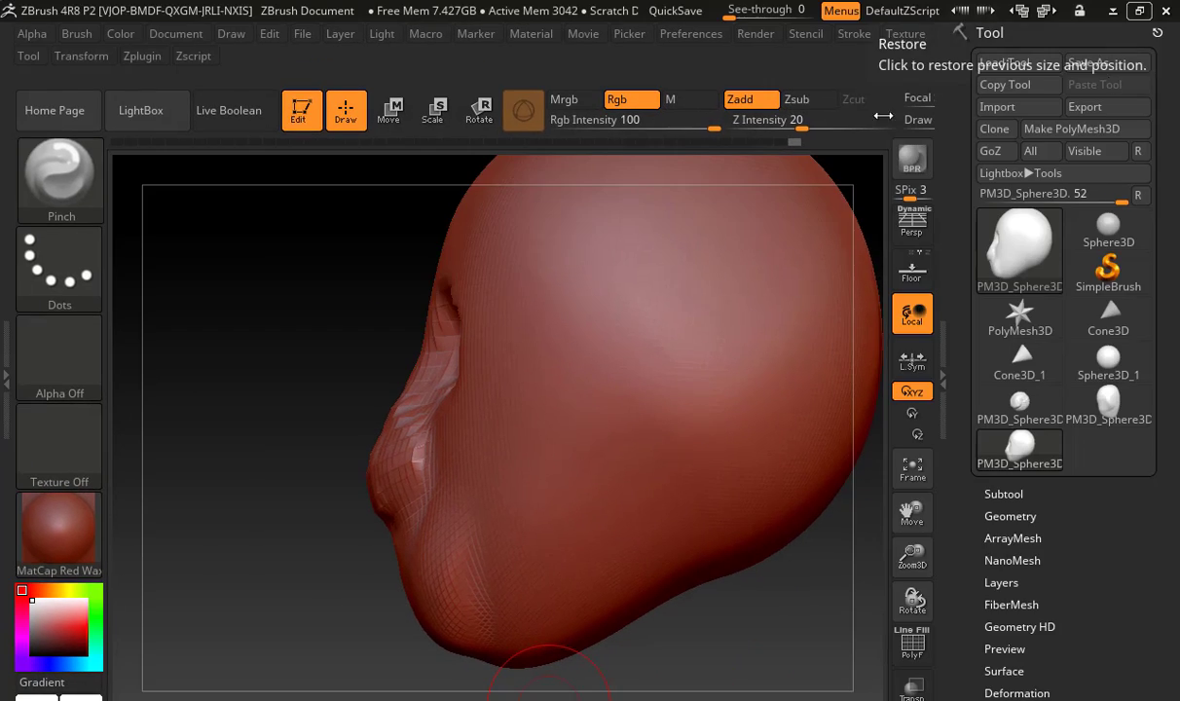
Choose the ClayBuildup brush from the brushes beginning with C
{"action": "mouse_move", "coordinate": [283, 391]}
{"action": "left_mouse_down", "text": "shift"}
{"action": "mouse_move", "coordinate": [303, 408]}
{"action": "mouse_move", "coordinate": [308, 390]}
{"action": "left_mouse_up", "text": "shift"}
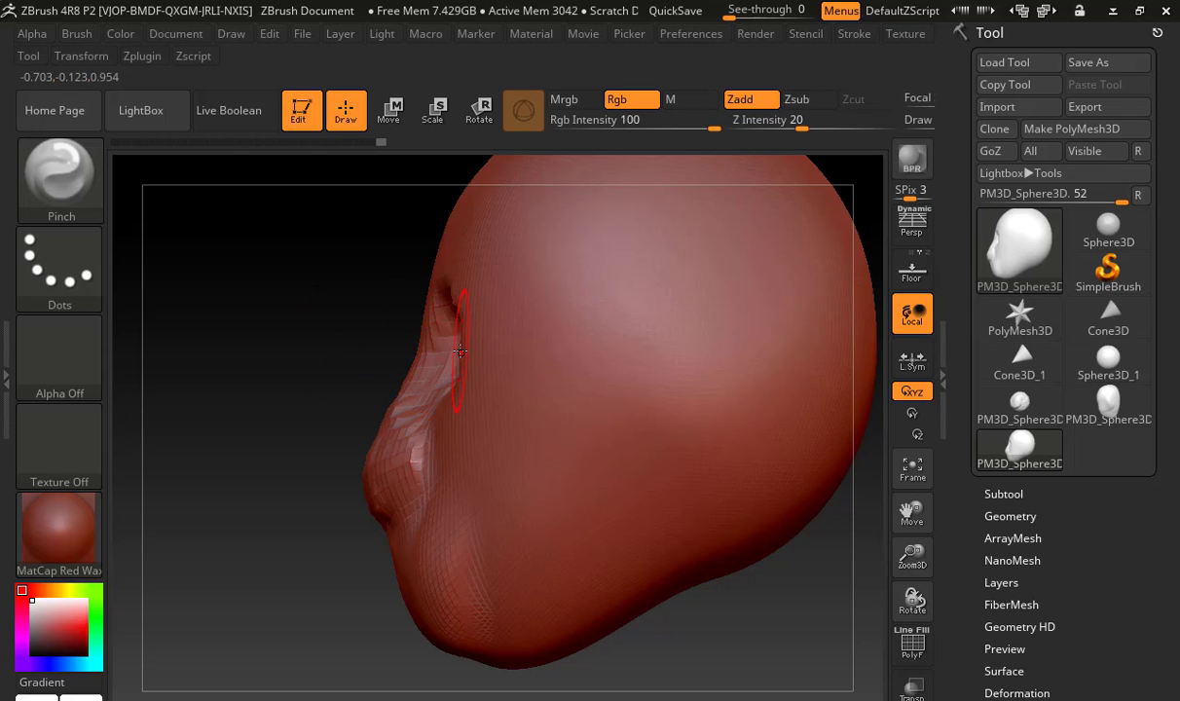
{"action": "key", "text": "b"}
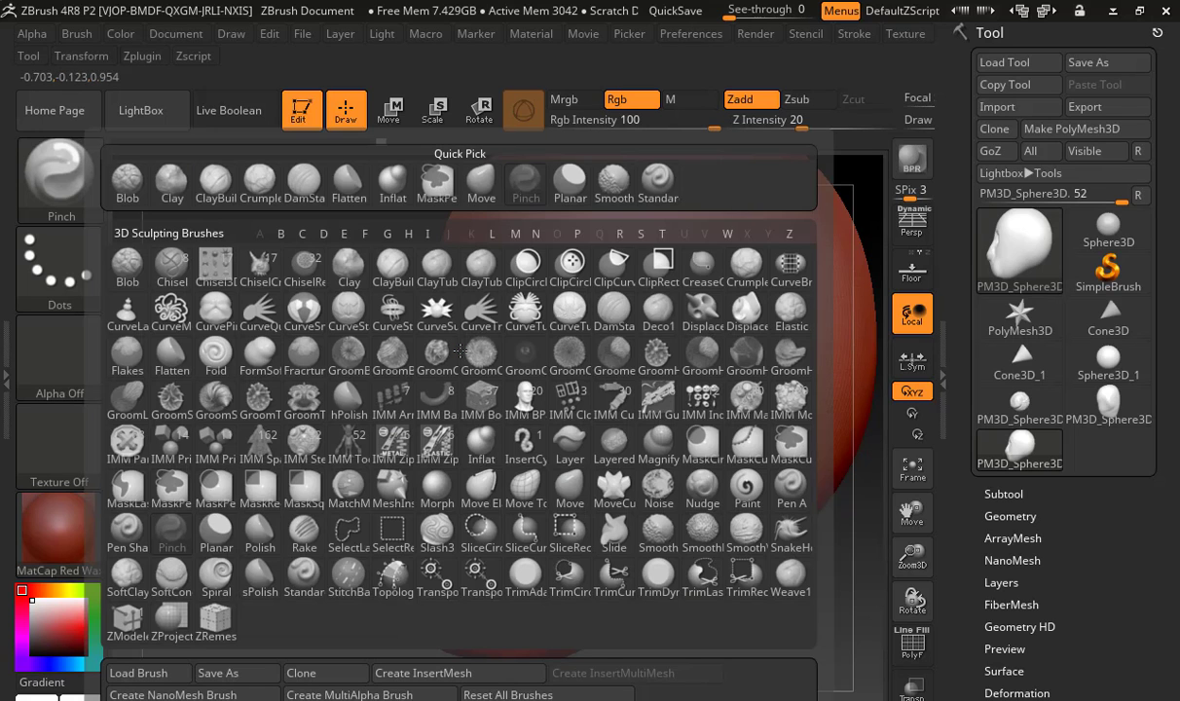
{"action": "key", "text": "c"}
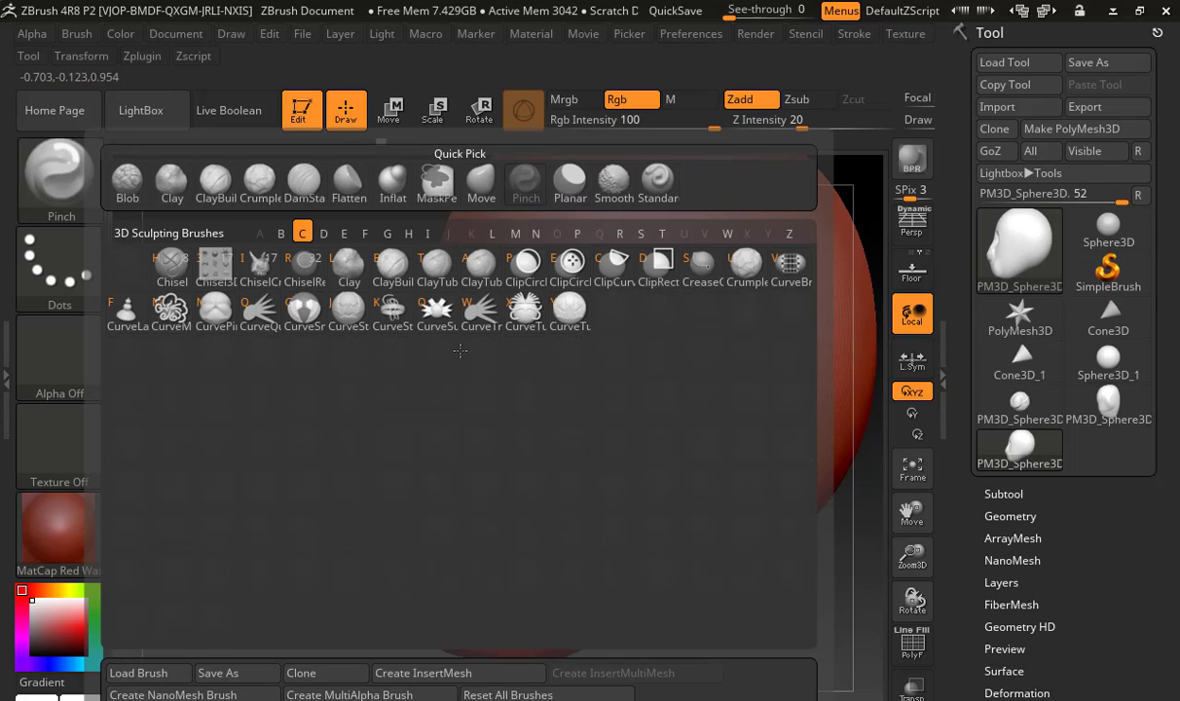
{"action": "key", "text": "b"}
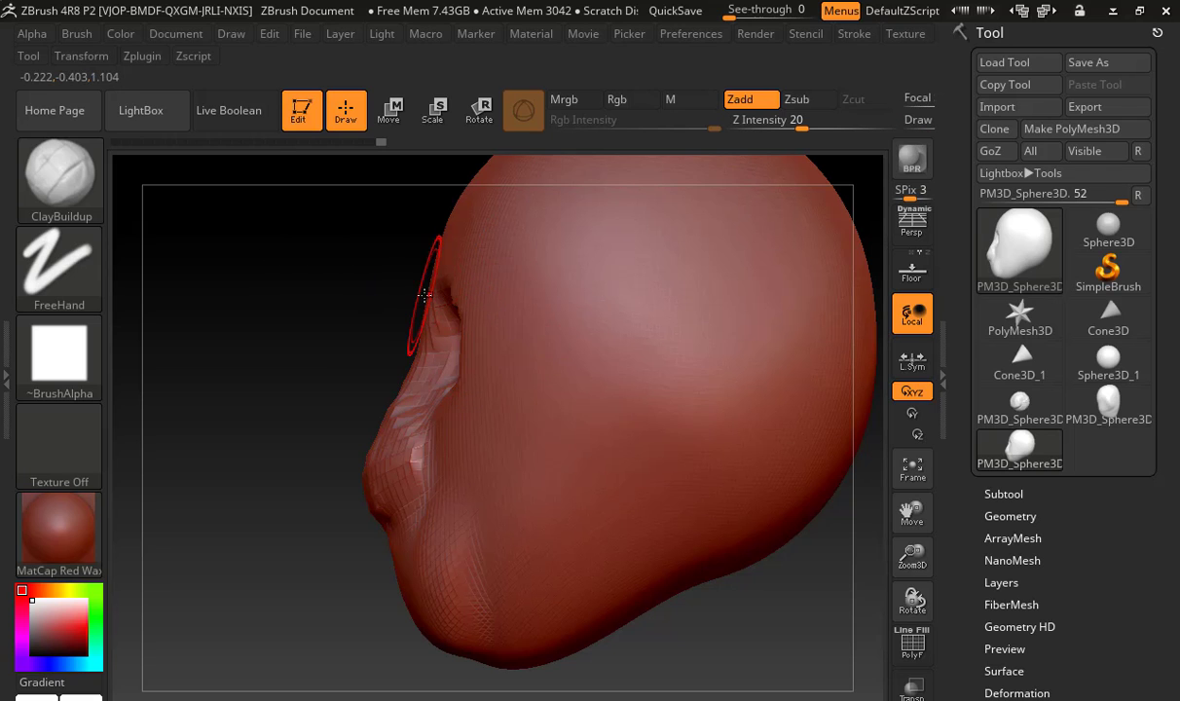
Switch to the DamStandard brush and back to ClayBuildup
{"action": "key", "text": "b"}
{"action": "key", "text": "d"}
{"action": "key", "text": "s"}
{"action": "key", "text": "b"}
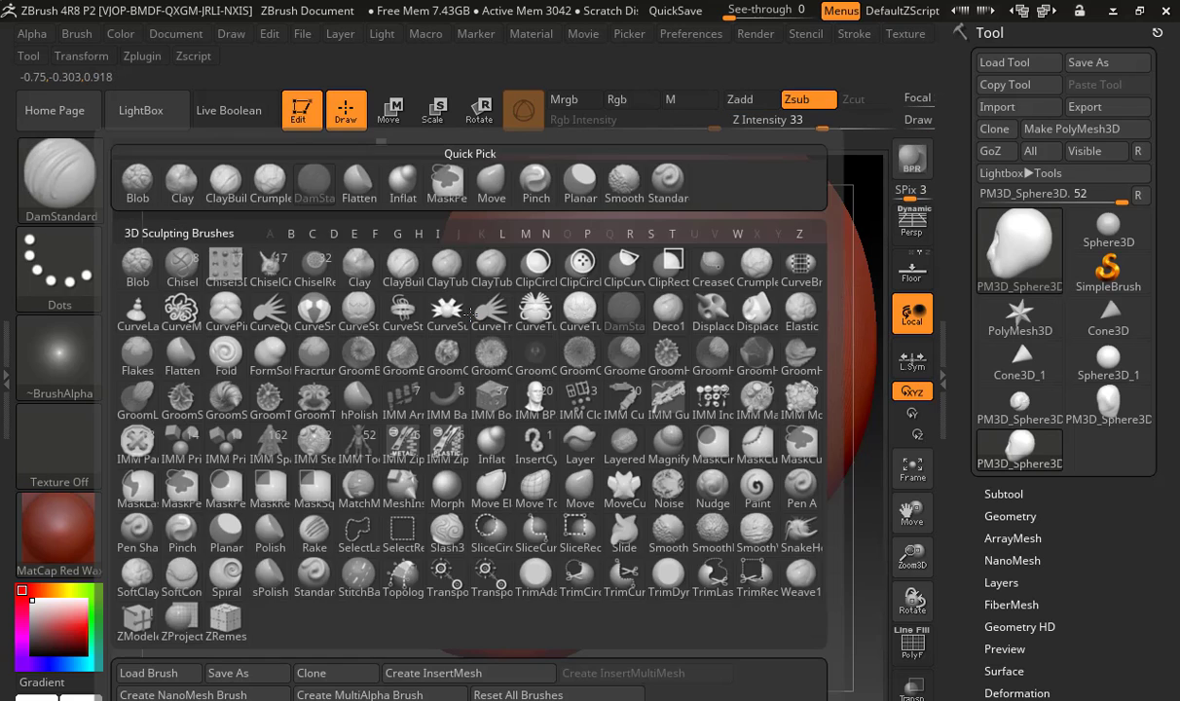
{"action": "key", "text": "c"}
{"action": "key", "text": "b"}
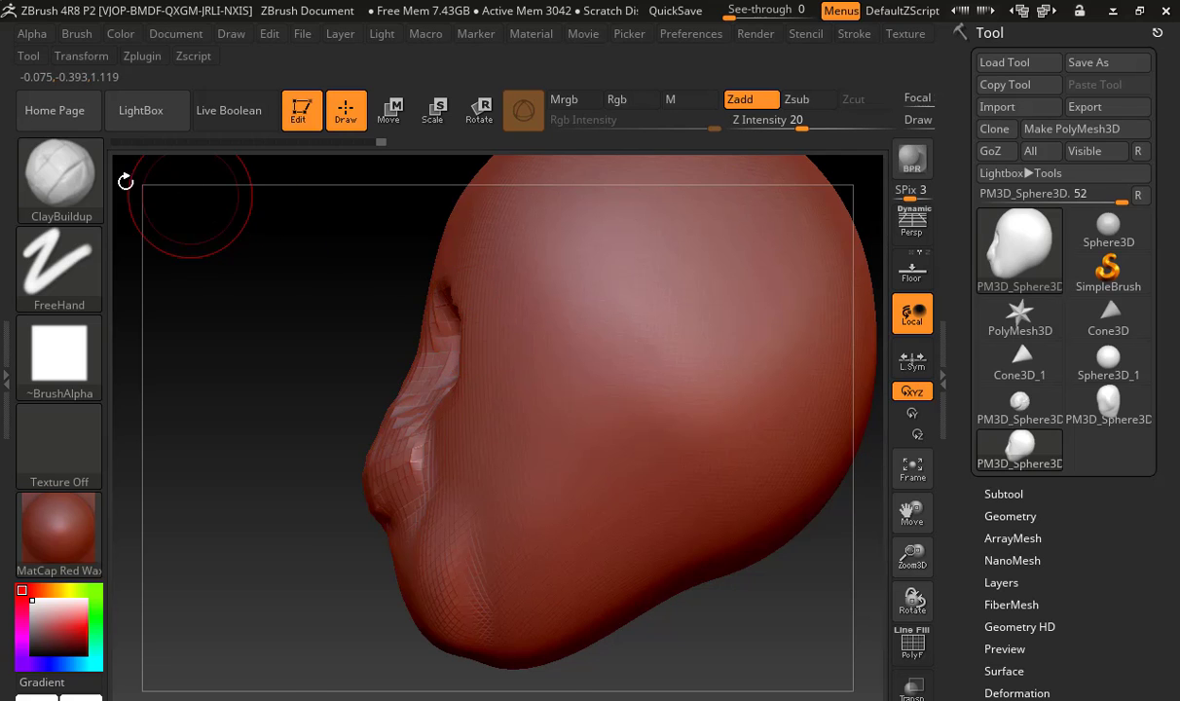
Browse the sculpting brush library and select the Standard brush
{"action": "left_click", "coordinate": [60, 176]}
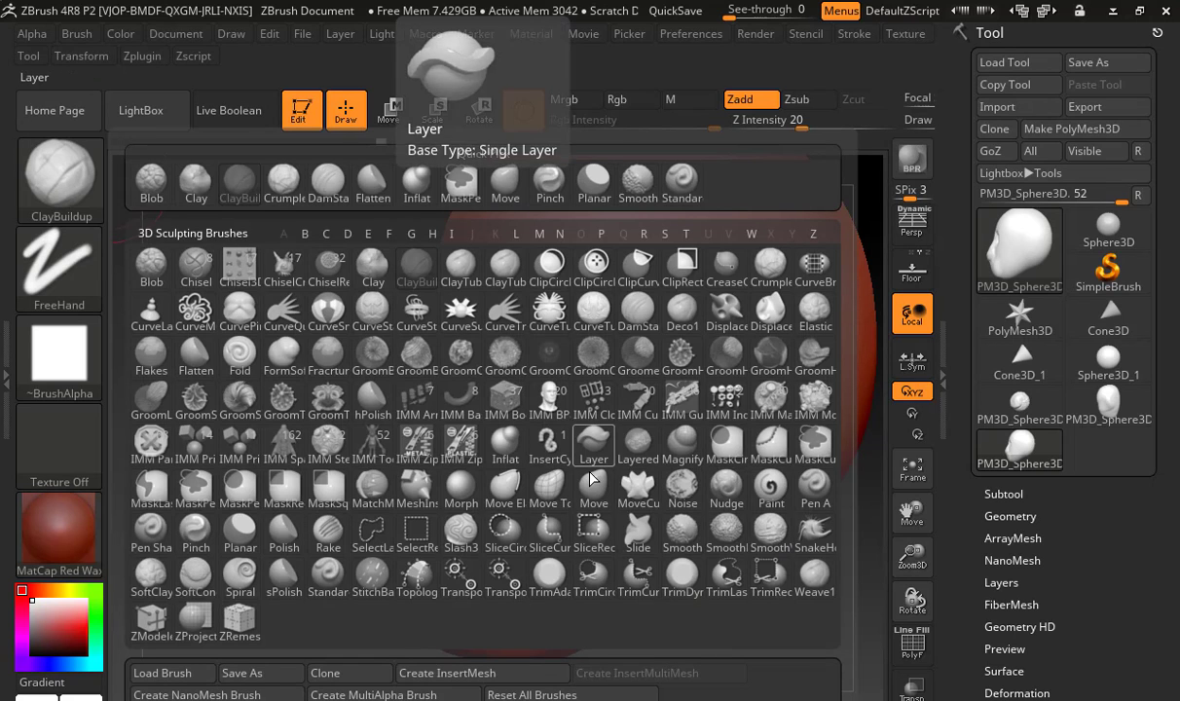
{"action": "key", "text": "b"}
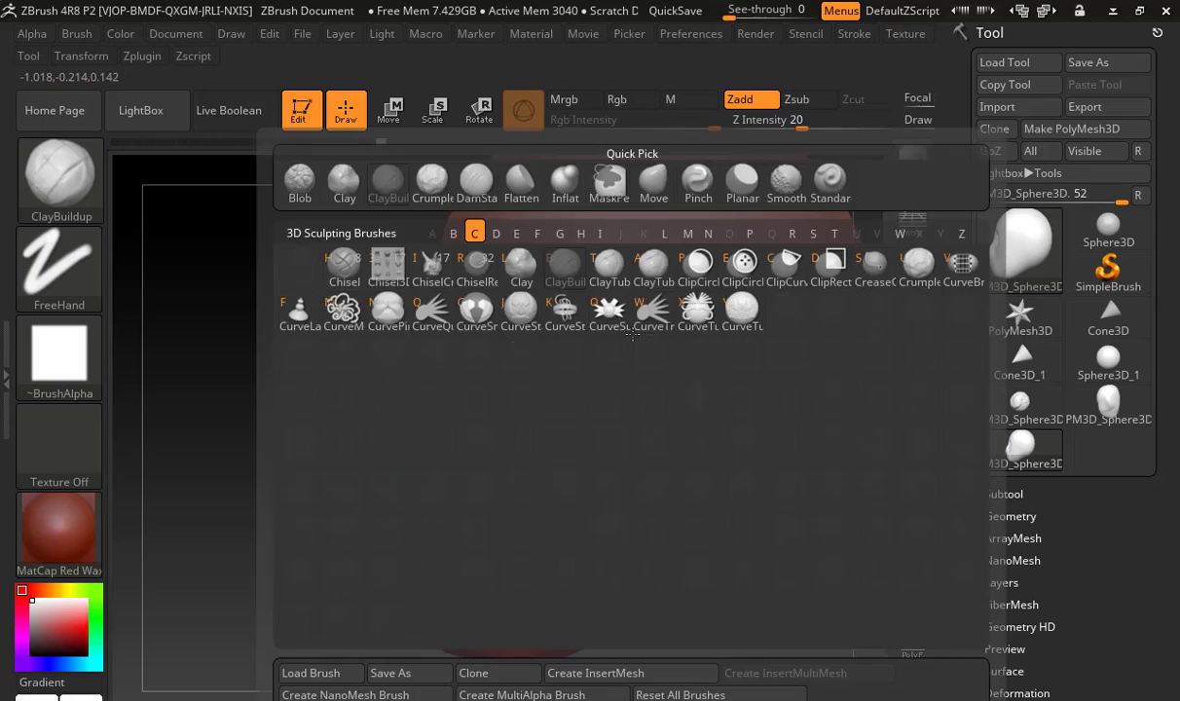
{"action": "key", "text": "b"}
{"action": "key", "text": "Escape"}
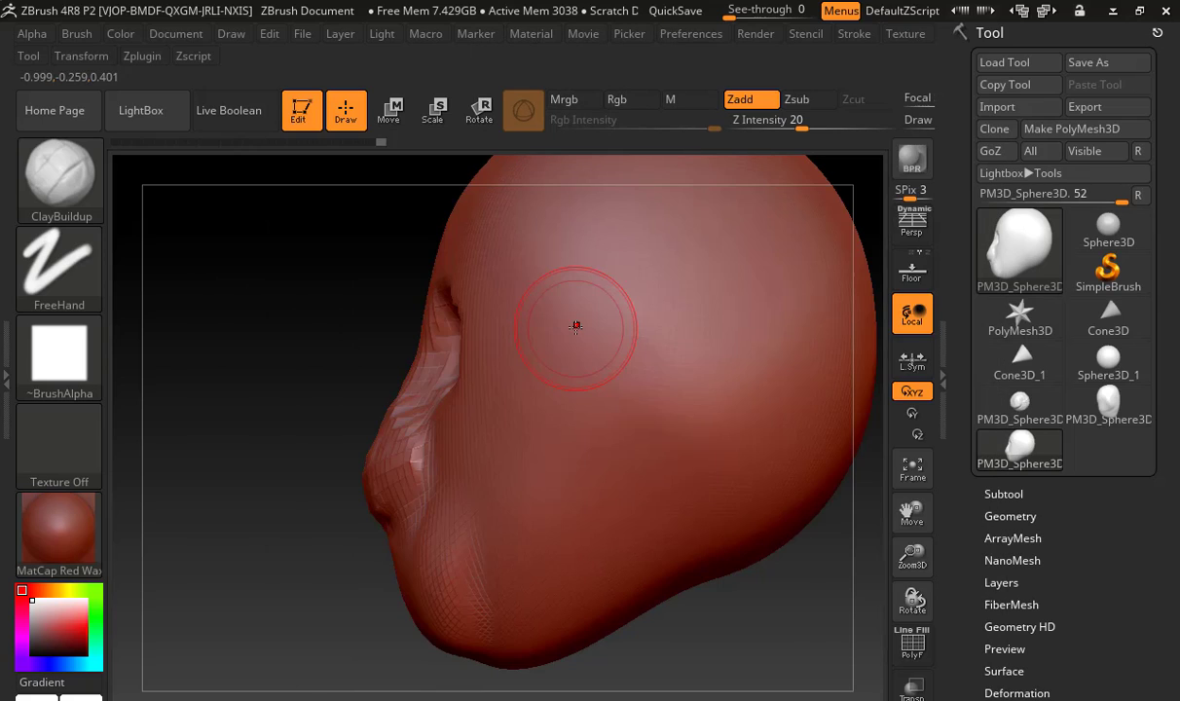
{"action": "key", "text": "b"}
{"action": "key", "text": "s"}
{"action": "key", "text": "t"}
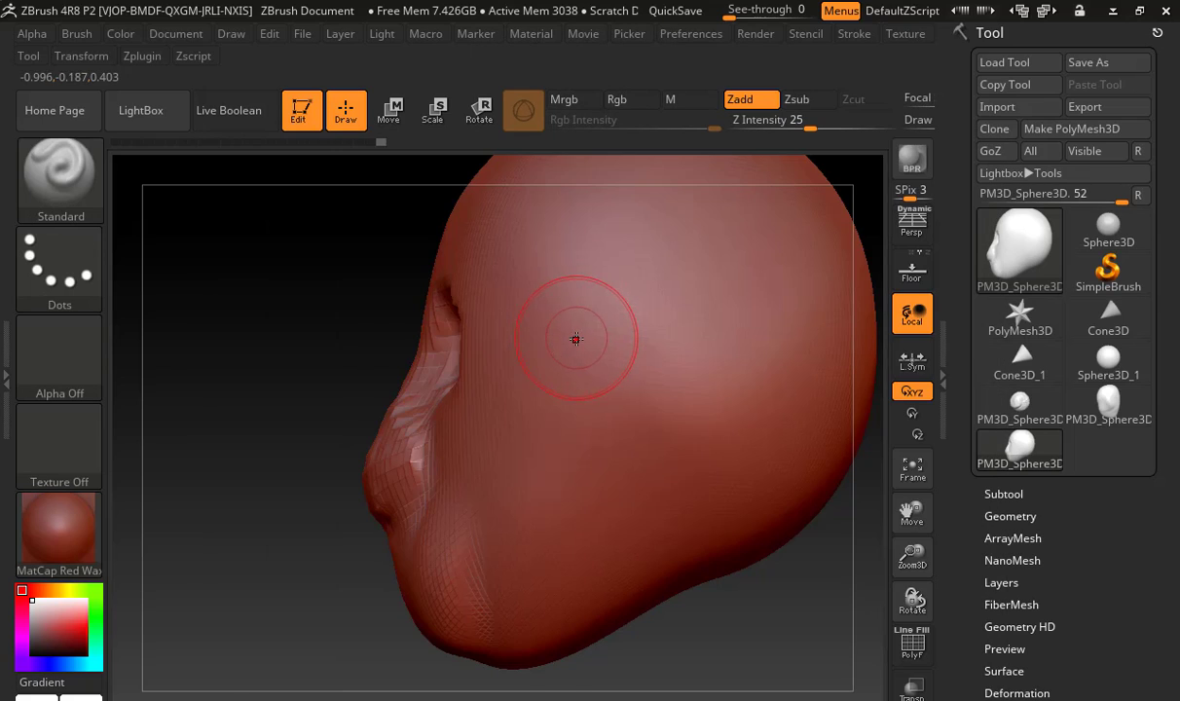
Switch to the Pinch brush and back to ClayBuildup
{"action": "key", "text": "b"}
{"action": "key", "text": "p"}
{"action": "key", "text": "i"}
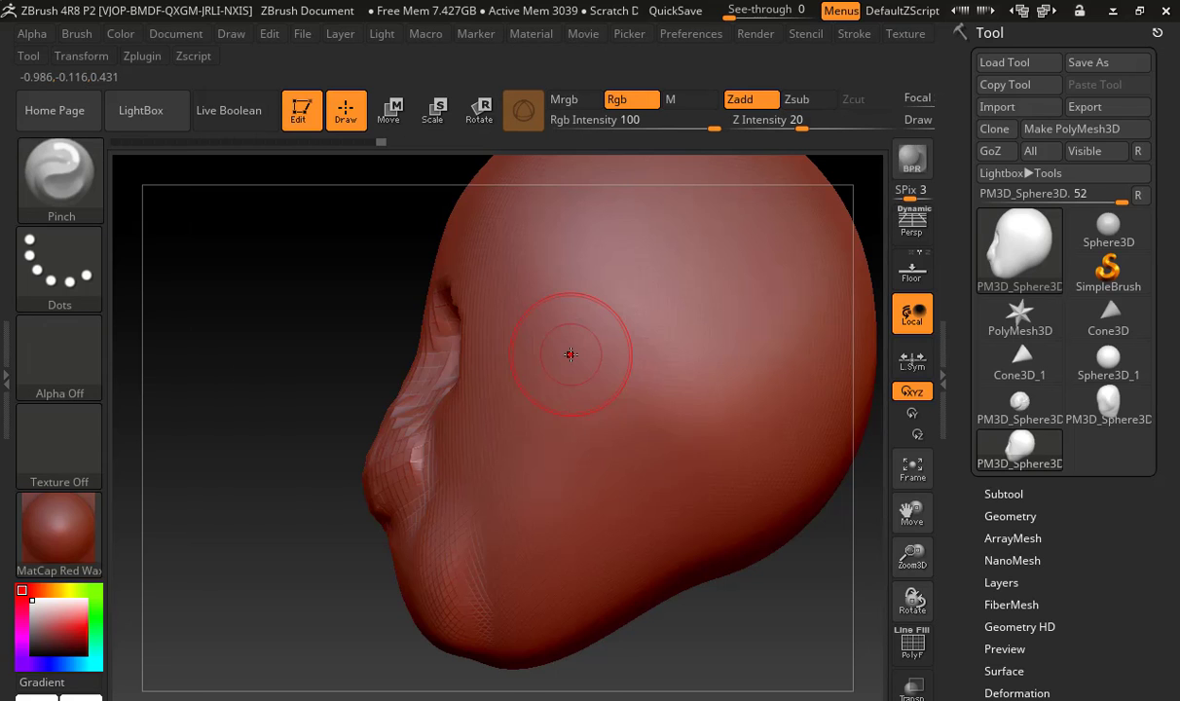
{"action": "key", "text": "b"}
{"action": "key", "text": "c"}
{"action": "key", "text": "b"}
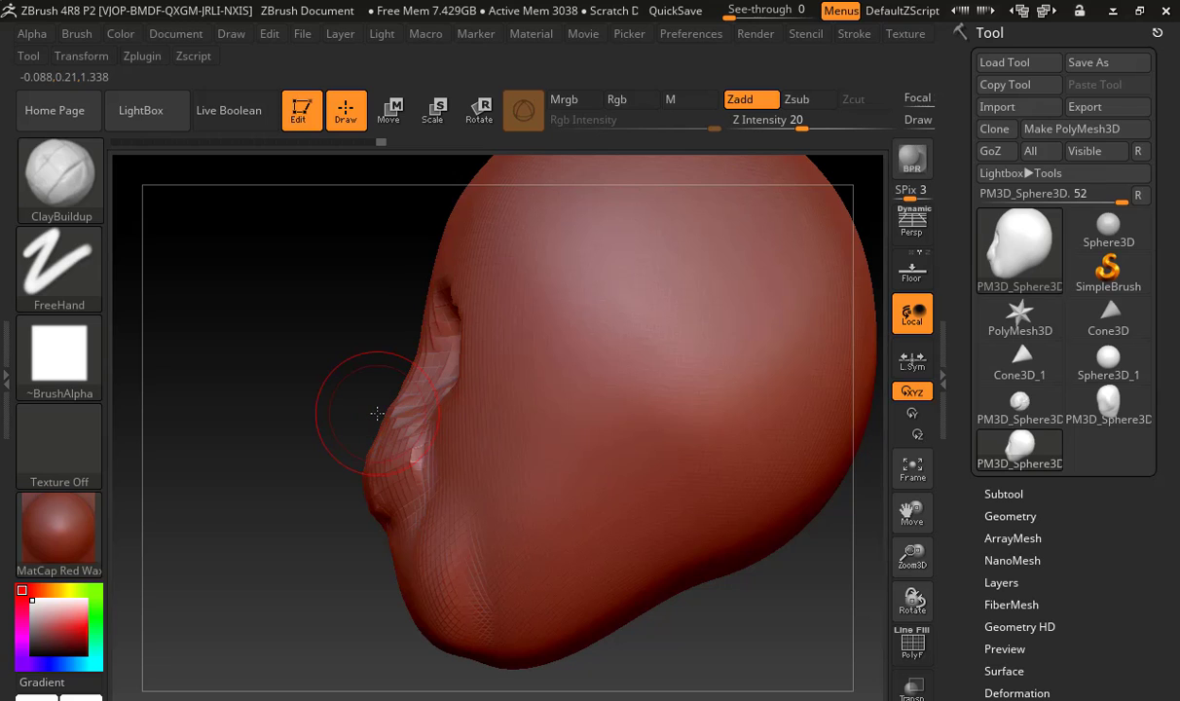
Switch to the Move brush, enlarge it and reshape the chin and lower jaw in profile
{"action": "left_click_drag", "start_coordinate": [316, 412], "coordinate": [576, 445]}
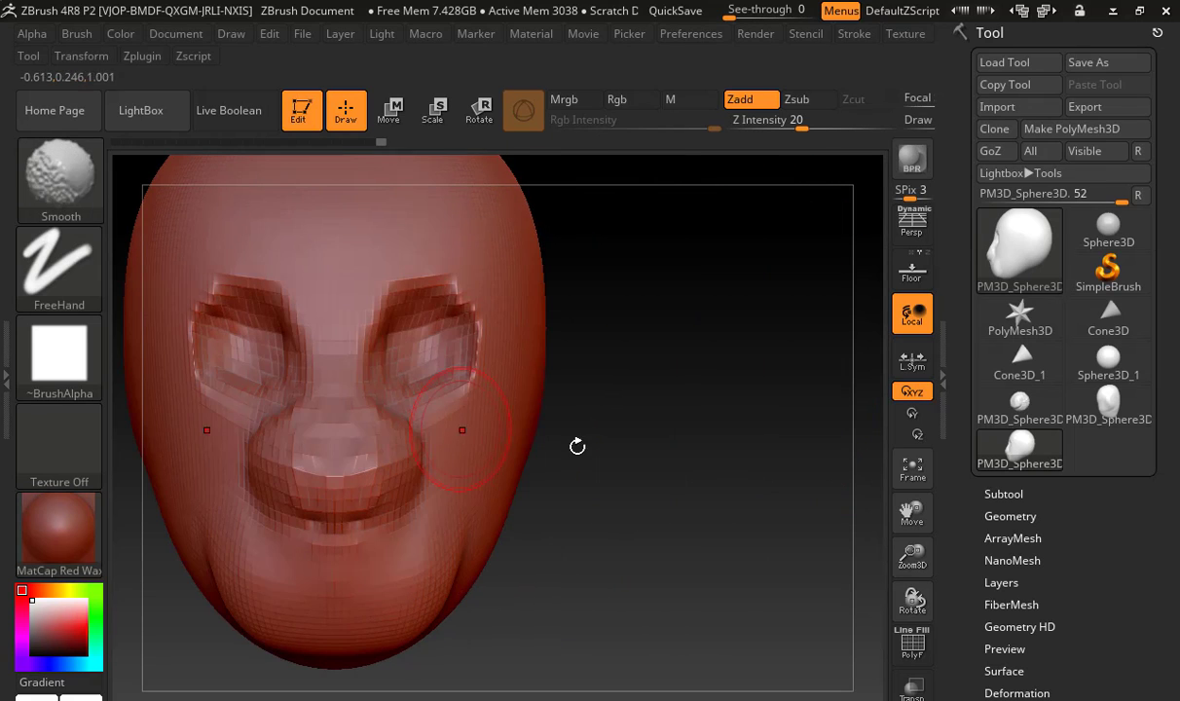
{"action": "left_click_drag", "start_coordinate": [671, 426], "coordinate": [762, 400], "text": "alt"}
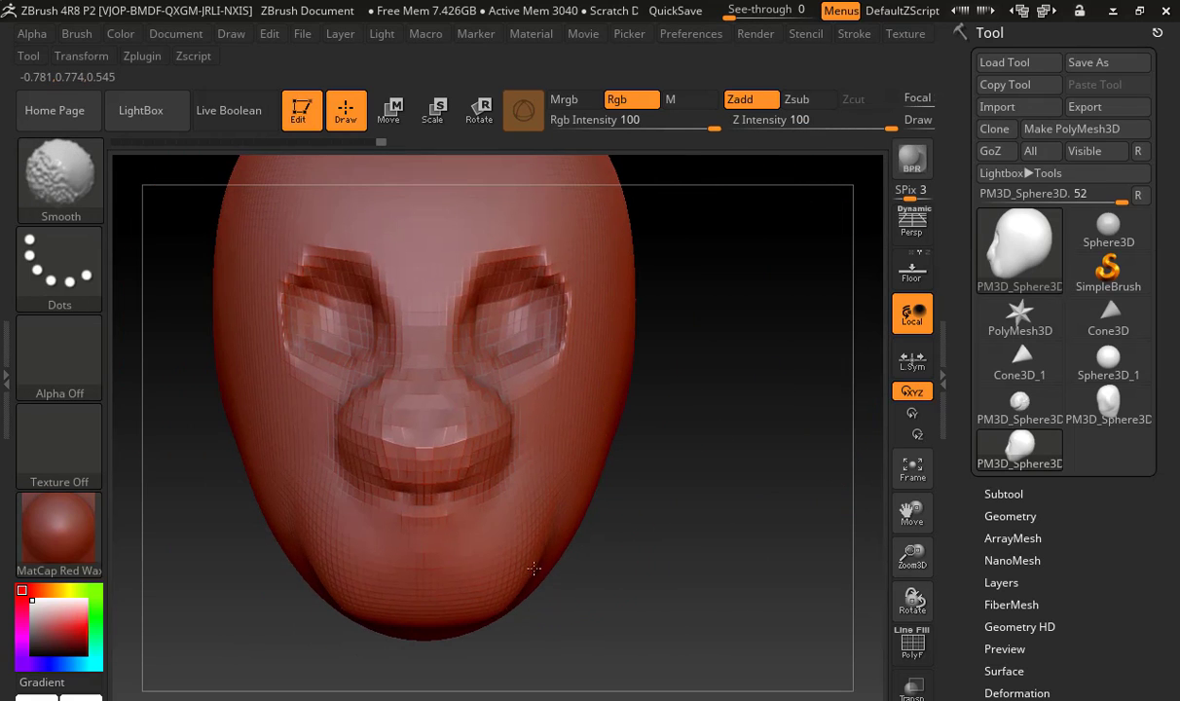
{"action": "key", "text": "b"}
{"action": "key", "text": "m"}
{"action": "key", "text": "v"}
{"action": "key", "text": "s"}
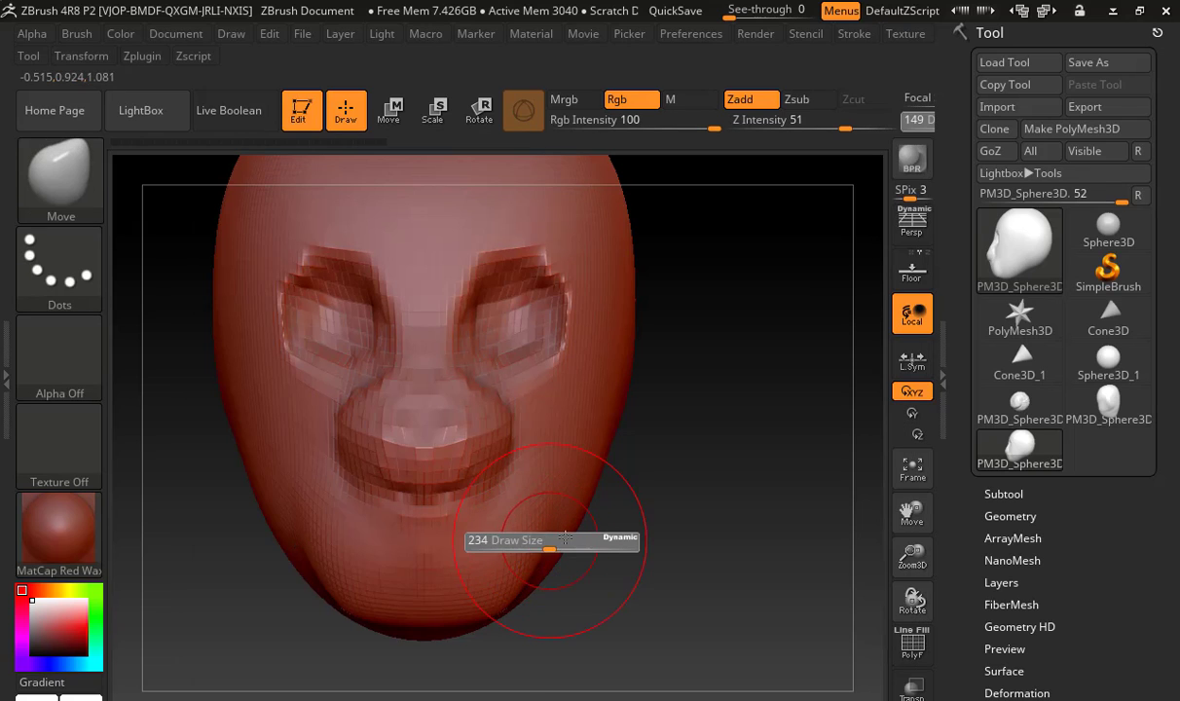
{"action": "left_click_drag", "start_coordinate": [666, 489], "coordinate": [506, 610]}
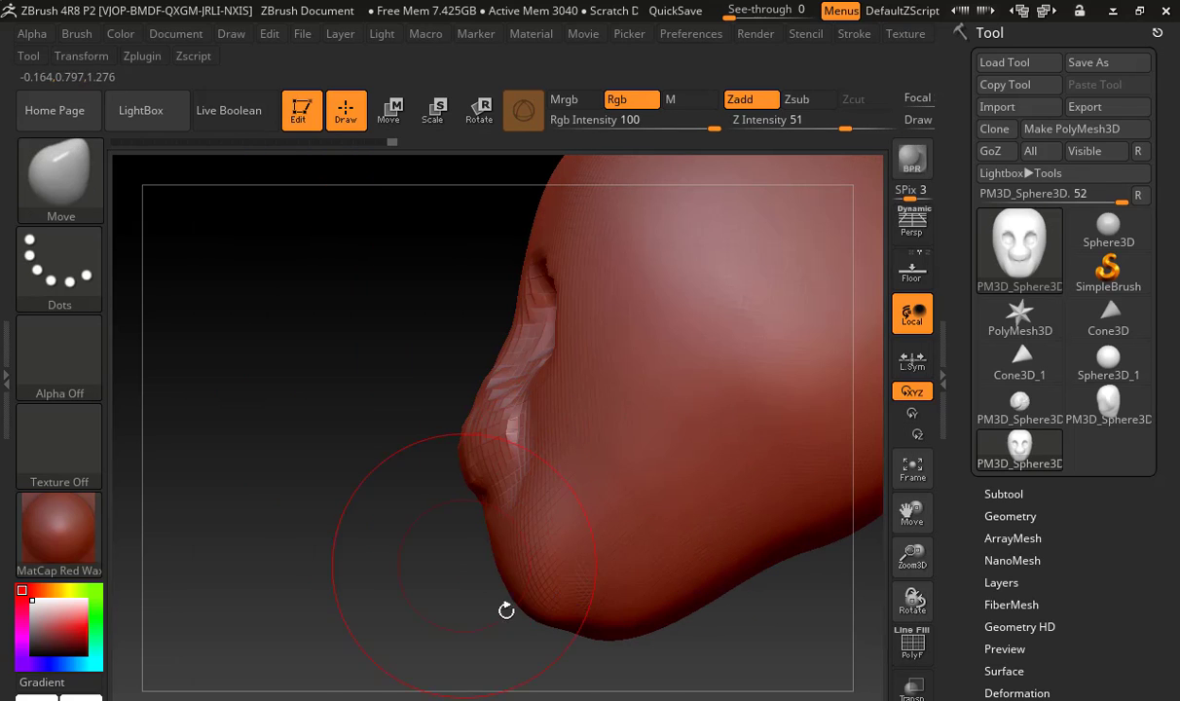
{"action": "left_click_drag", "start_coordinate": [565, 649], "coordinate": [407, 553]}
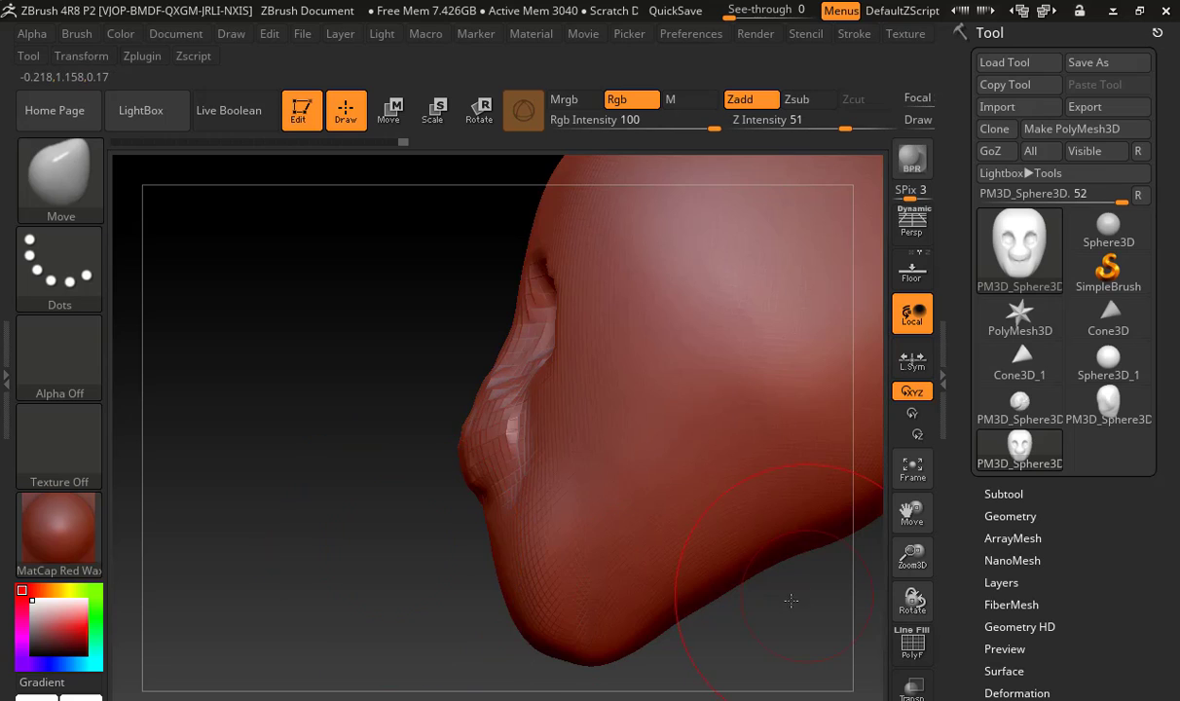
Slant the eye sockets and narrow the nose from the front with the Move brush
{"action": "left_click_drag", "start_coordinate": [791, 601], "coordinate": [694, 613], "text": "alt"}
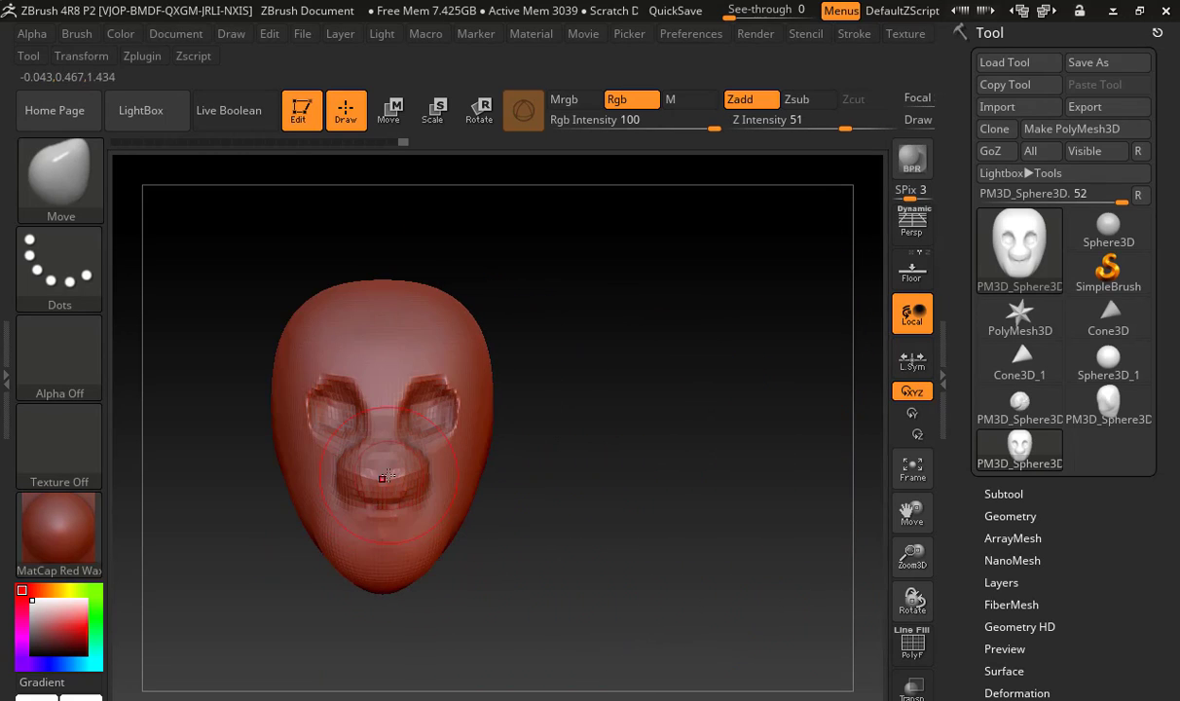
{"action": "mouse_move", "coordinate": [417, 375]}
{"action": "left_mouse_down"}
{"action": "mouse_move", "coordinate": [414, 400]}
{"action": "mouse_move", "coordinate": [426, 385]}
{"action": "left_mouse_up"}
{"action": "mouse_move", "coordinate": [572, 420]}
{"action": "left_mouse_down", "text": "alt"}
{"action": "mouse_move", "coordinate": [653, 474]}
{"action": "mouse_move", "coordinate": [716, 415]}
{"action": "left_mouse_up", "text": "alt"}
{"action": "mouse_move", "coordinate": [466, 498]}
{"action": "left_mouse_down"}
{"action": "mouse_move", "coordinate": [447, 501]}
{"action": "mouse_move", "coordinate": [448, 486]}
{"action": "left_mouse_up"}
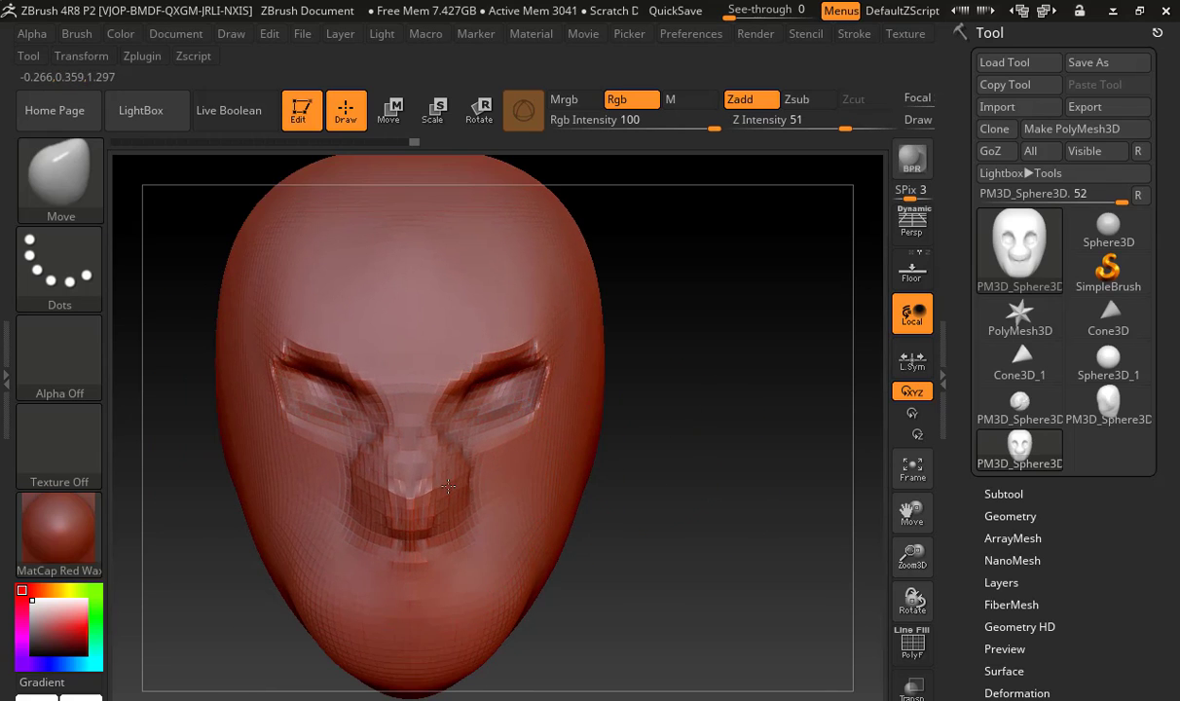
Reshape the brow and forehead with the Move brush, undoing one stroke and adjusting the brush size
{"action": "left_click_drag", "start_coordinate": [440, 363], "coordinate": [442, 293]}
{"action": "mouse_move", "coordinate": [727, 419]}
{"action": "left_mouse_down"}
{"action": "mouse_move", "coordinate": [516, 324]}
{"action": "mouse_move", "coordinate": [413, 295]}
{"action": "mouse_move", "coordinate": [481, 275]}
{"action": "mouse_move", "coordinate": [396, 243]}
{"action": "mouse_move", "coordinate": [474, 321]}
{"action": "mouse_move", "coordinate": [491, 321]}
{"action": "mouse_move", "coordinate": [468, 311]}
{"action": "left_mouse_up"}
{"action": "key", "text": "ctrl"}
{"action": "key", "text": "ctrl+z"}
{"action": "key", "text": "s"}
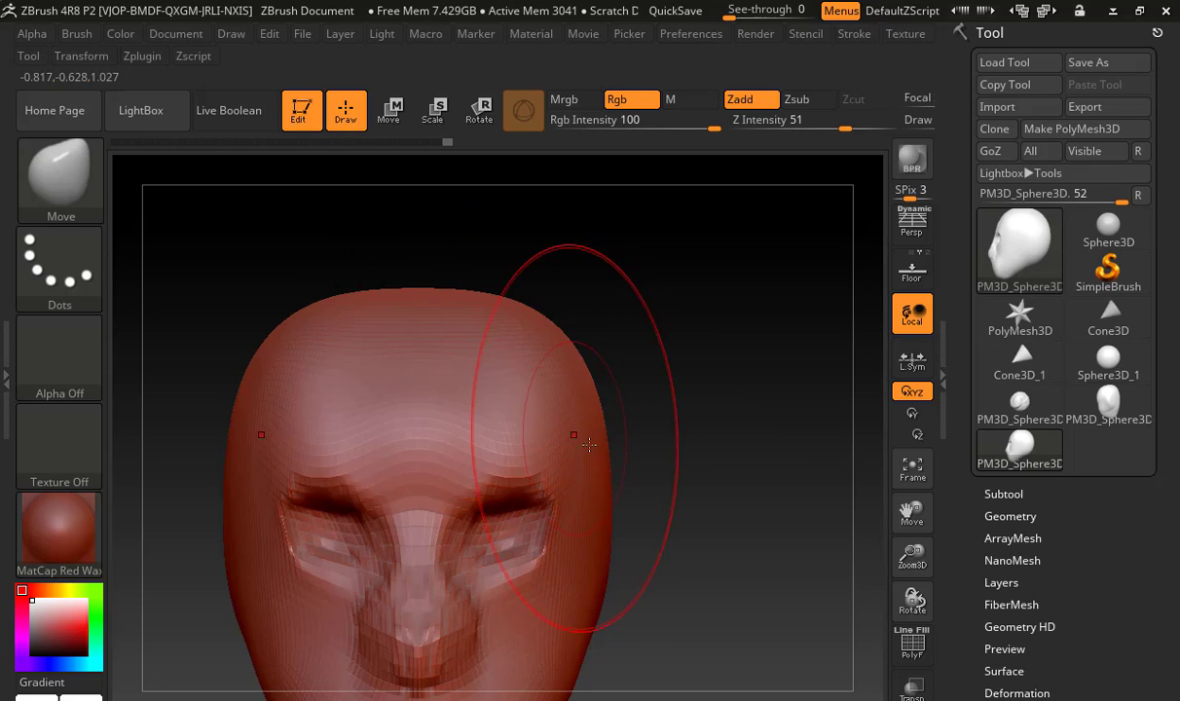
{"action": "left_click_drag", "start_coordinate": [578, 525], "coordinate": [579, 565]}
{"action": "left_click_drag", "start_coordinate": [645, 507], "coordinate": [688, 431], "text": "alt"}
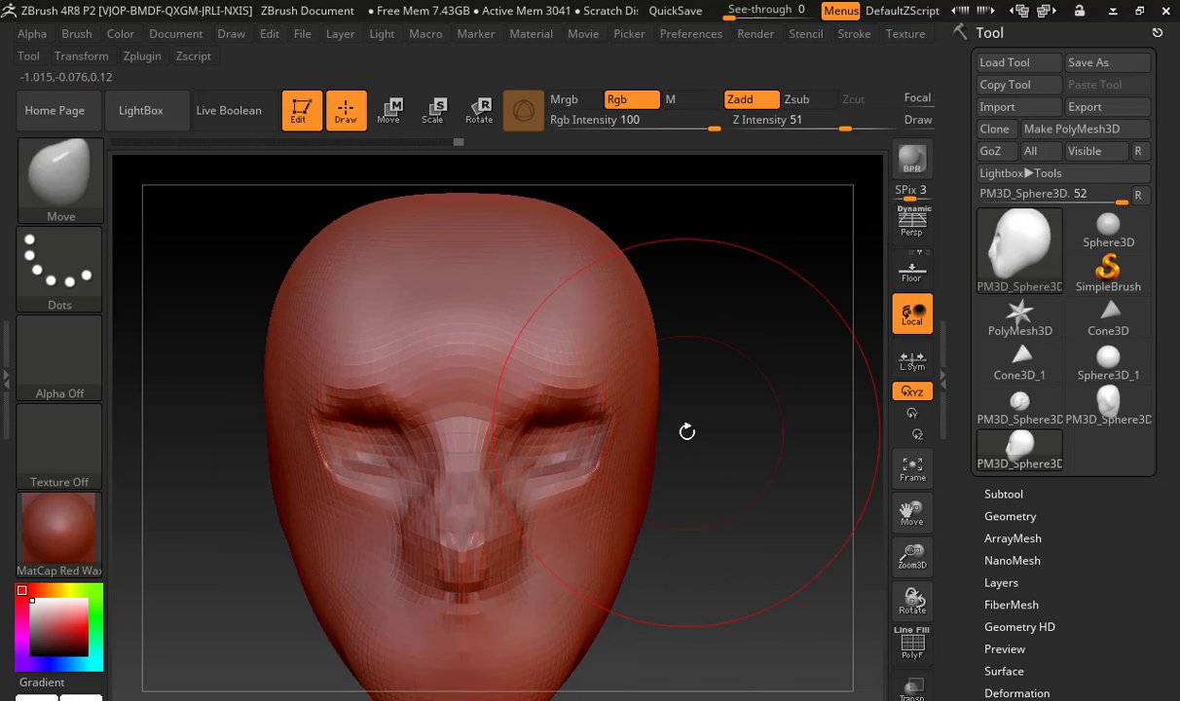
Build up the brow ridge, the area between the brows and the sides of the nose with a resized ClayBuildup brush
{"action": "key", "text": "b"}
{"action": "key", "text": "c"}
{"action": "key", "text": "b"}
{"action": "key", "text": "s"}
{"action": "left_click_drag", "start_coordinate": [576, 374], "coordinate": [541, 373]}
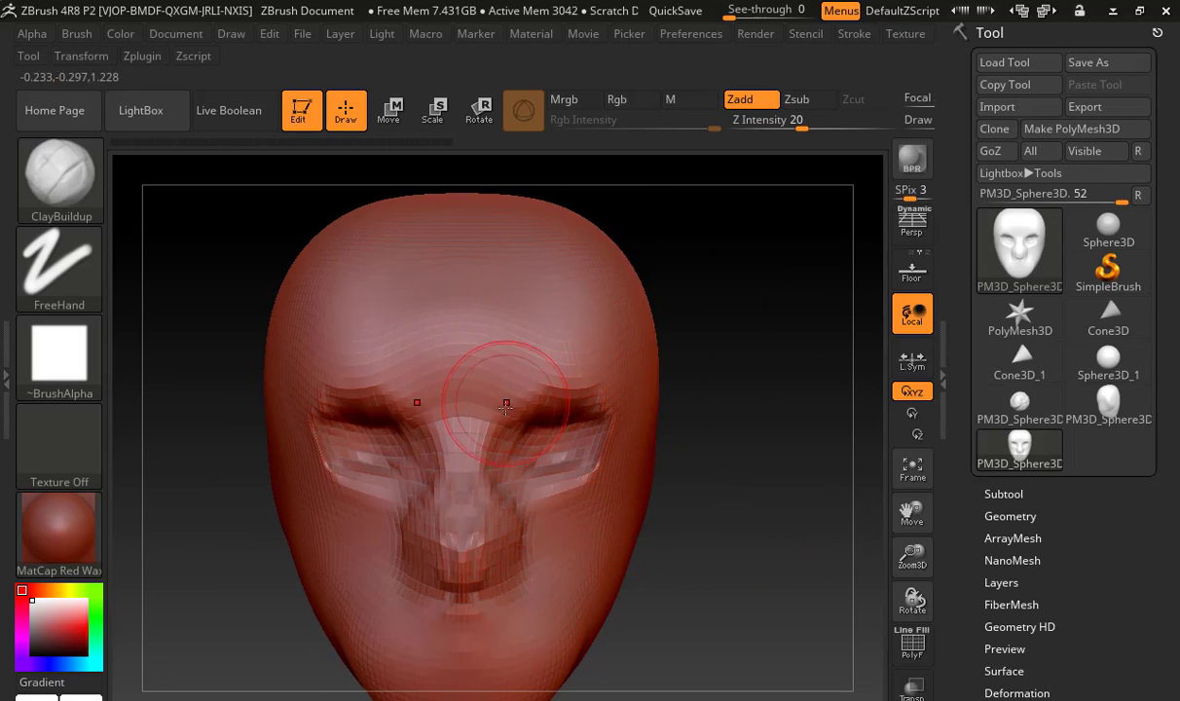
{"action": "mouse_move", "coordinate": [478, 400]}
{"action": "left_mouse_down"}
{"action": "mouse_move", "coordinate": [516, 400]}
{"action": "mouse_move", "coordinate": [559, 360]}
{"action": "mouse_move", "coordinate": [591, 378]}
{"action": "mouse_move", "coordinate": [618, 362]}
{"action": "mouse_move", "coordinate": [492, 340]}
{"action": "mouse_move", "coordinate": [460, 369]}
{"action": "left_mouse_up"}
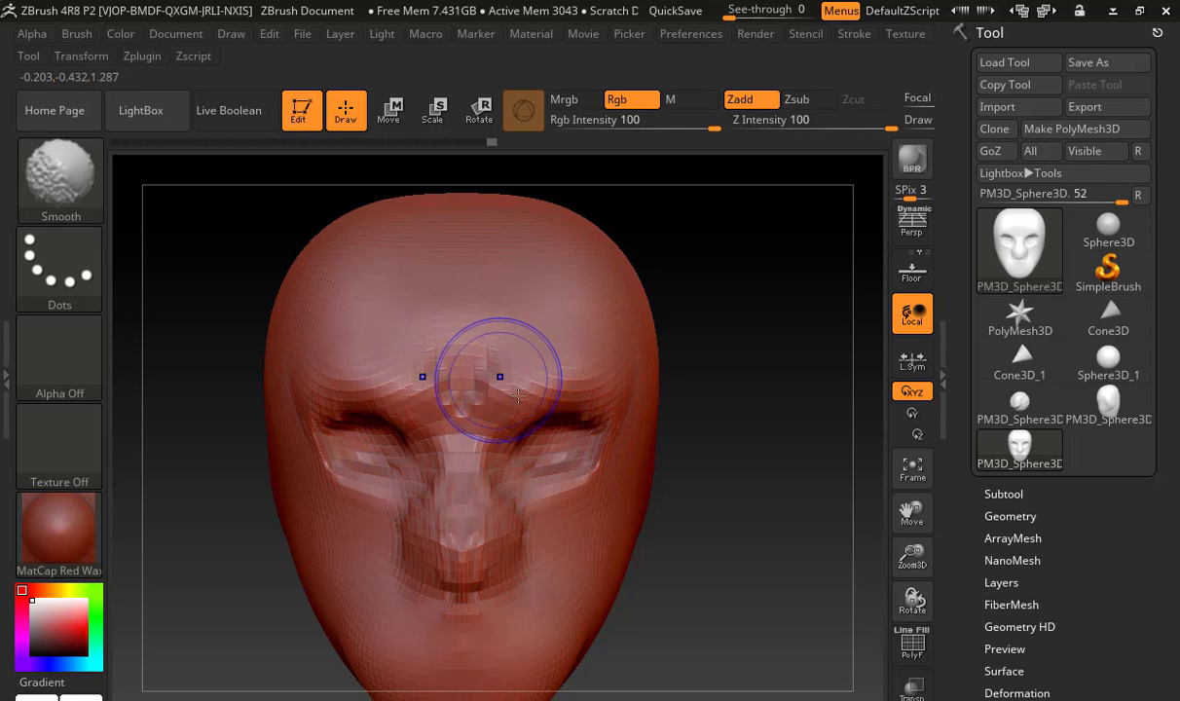
{"action": "mouse_move", "coordinate": [481, 519]}
{"action": "left_mouse_down"}
{"action": "mouse_move", "coordinate": [453, 526]}
{"action": "mouse_move", "coordinate": [477, 555]}
{"action": "mouse_move", "coordinate": [499, 561]}
{"action": "mouse_move", "coordinate": [516, 534]}
{"action": "left_mouse_up"}
{"action": "left_click_drag", "start_coordinate": [702, 530], "coordinate": [705, 472], "text": "alt"}
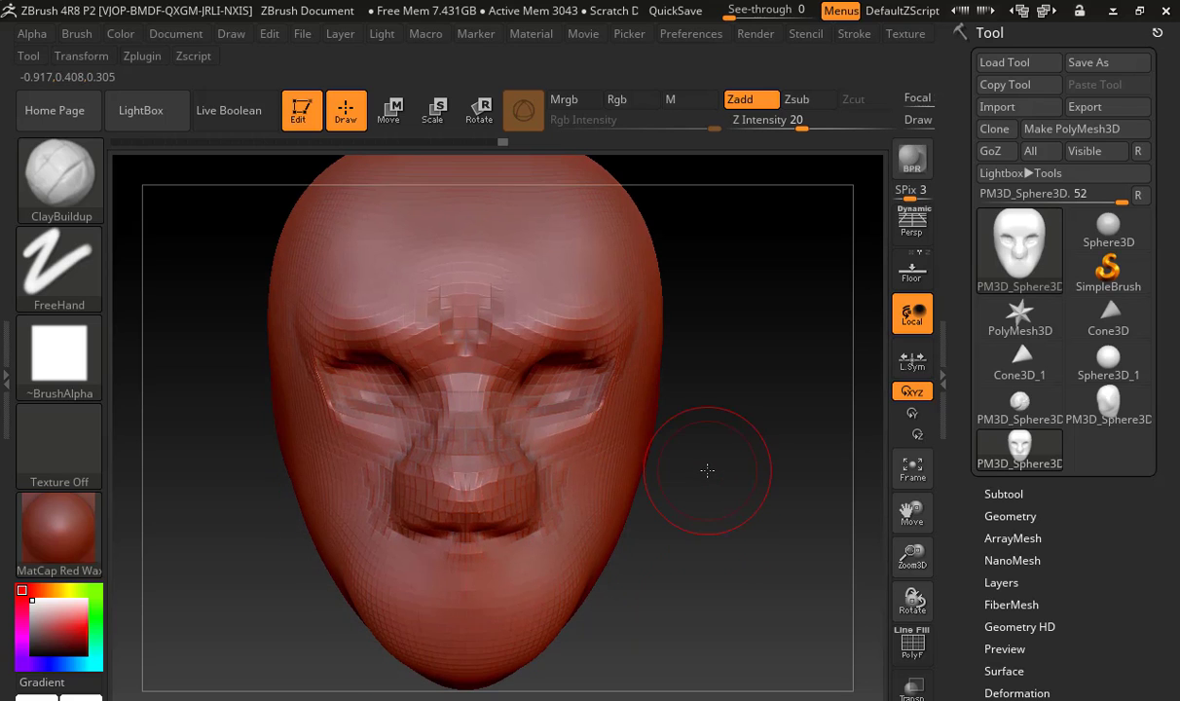
Subdivide the head once more and soften the nose and brow forms
{"action": "key", "text": "ctrl+d"}
{"action": "mouse_move", "coordinate": [512, 454]}
{"action": "left_mouse_down", "text": "shift"}
{"action": "mouse_move", "coordinate": [495, 510]}
{"action": "mouse_move", "coordinate": [504, 447]}
{"action": "left_mouse_up", "text": "shift"}
{"action": "mouse_move", "coordinate": [493, 355]}
{"action": "left_mouse_down", "text": "shift"}
{"action": "mouse_move", "coordinate": [549, 316]}
{"action": "mouse_move", "coordinate": [536, 303]}
{"action": "left_mouse_up", "text": "shift"}
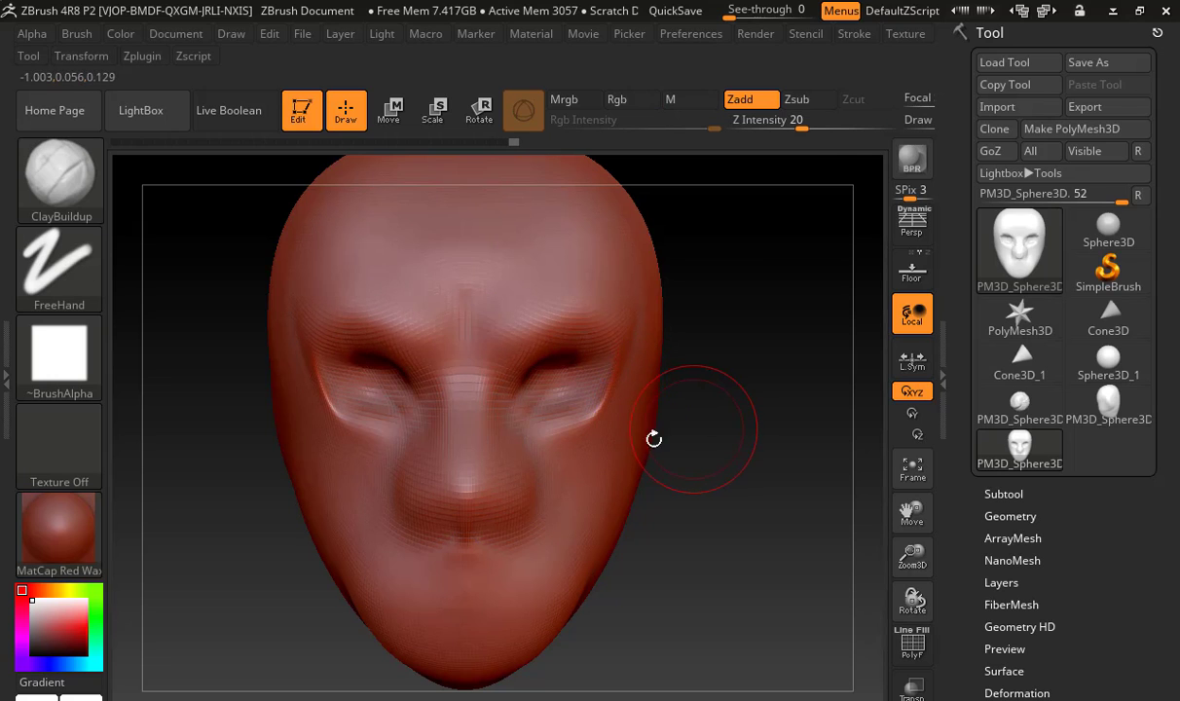
{"action": "mouse_move", "coordinate": [705, 433]}
{"action": "left_mouse_down", "text": "alt"}
{"action": "mouse_move", "coordinate": [761, 505]}
{"action": "mouse_move", "coordinate": [769, 555]}
{"action": "left_mouse_up", "text": "alt"}
{"action": "mouse_move", "coordinate": [625, 341]}
{"action": "left_mouse_down", "text": "shift"}
{"action": "mouse_move", "coordinate": [602, 397]}
{"action": "mouse_move", "coordinate": [650, 419]}
{"action": "left_mouse_up", "text": "shift"}
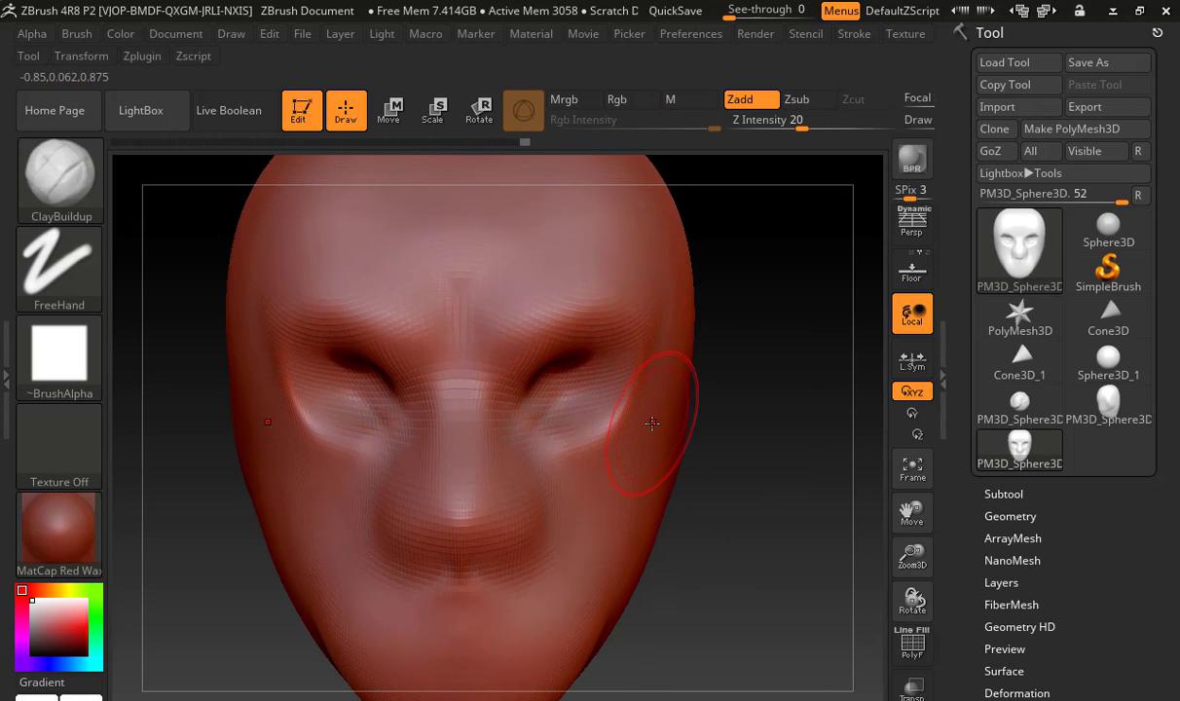
Carve the nostrils into the underside of the nose with a resized ClayBuildup brush
{"action": "key", "text": "b"}
{"action": "key", "text": "c"}
{"action": "key", "text": "b"}
{"action": "mouse_move", "coordinate": [804, 544]}
{"action": "left_mouse_down", "text": "alt"}
{"action": "mouse_move", "coordinate": [784, 574]}
{"action": "mouse_move", "coordinate": [817, 389]}
{"action": "left_mouse_up", "text": "alt"}
{"action": "key", "text": "s"}
{"action": "mouse_move", "coordinate": [480, 430]}
{"action": "left_mouse_down"}
{"action": "mouse_move", "coordinate": [452, 443]}
{"action": "mouse_move", "coordinate": [465, 452]}
{"action": "mouse_move", "coordinate": [462, 433]}
{"action": "mouse_move", "coordinate": [469, 446]}
{"action": "mouse_move", "coordinate": [474, 405]}
{"action": "mouse_move", "coordinate": [505, 452]}
{"action": "left_mouse_up"}
Shape the nostrils and nose tip with a resized Move brush
{"action": "key", "text": "b"}
{"action": "key", "text": "m"}
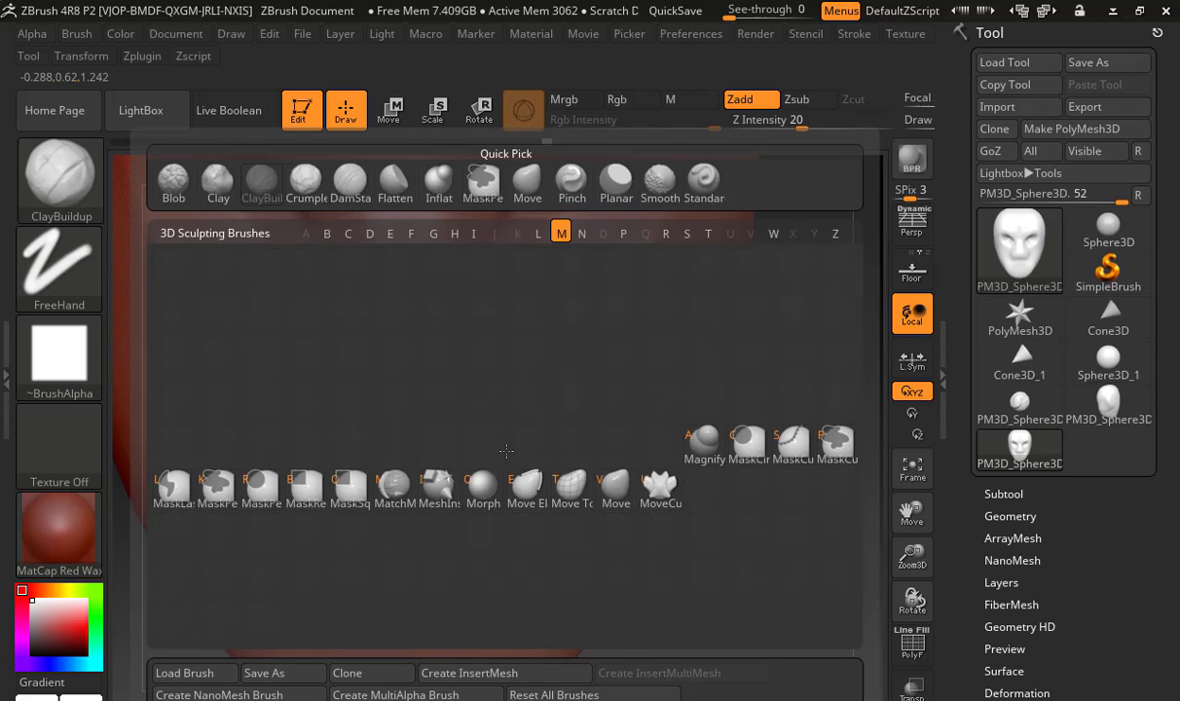
{"action": "key", "text": "v"}
{"action": "key", "text": "s"}
{"action": "mouse_move", "coordinate": [469, 418]}
{"action": "left_mouse_down"}
{"action": "mouse_move", "coordinate": [471, 435]}
{"action": "mouse_move", "coordinate": [520, 432]}
{"action": "mouse_move", "coordinate": [514, 471]}
{"action": "mouse_move", "coordinate": [454, 465]}
{"action": "mouse_move", "coordinate": [458, 435]}
{"action": "left_mouse_up"}
Switch to ClayBuildup with an adjusted size, try a stroke on the cheeks and undo it
{"action": "key", "text": "b"}
{"action": "key", "text": "c"}
{"action": "key", "text": "b"}
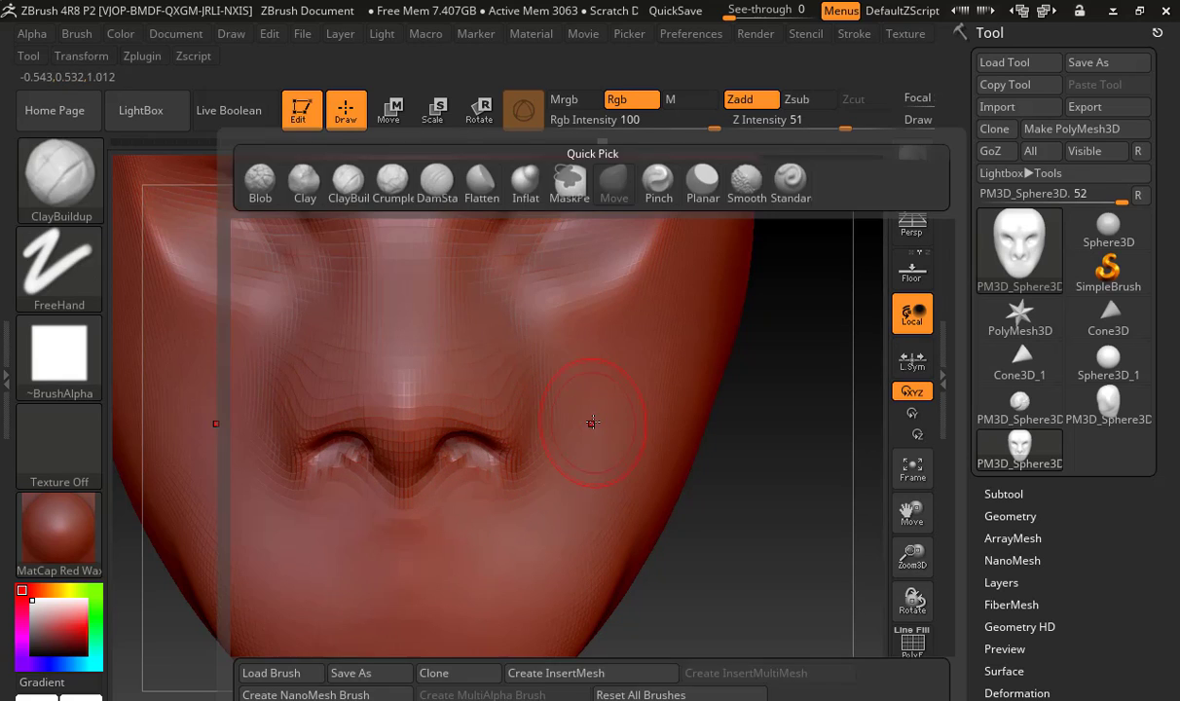
{"action": "key", "text": "s"}
{"action": "mouse_move", "coordinate": [658, 364]}
{"action": "left_mouse_down"}
{"action": "mouse_move", "coordinate": [672, 363]}
{"action": "mouse_move", "coordinate": [633, 529]}
{"action": "left_mouse_up"}
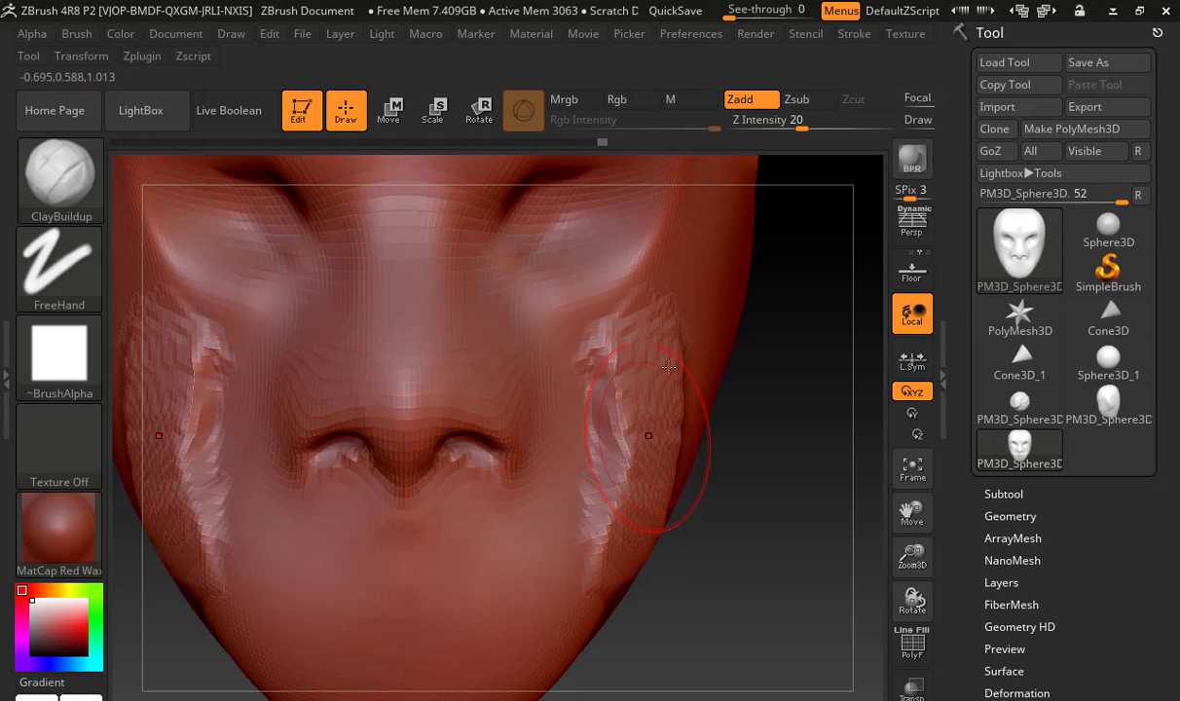
{"action": "key", "text": "ctrl+z"}
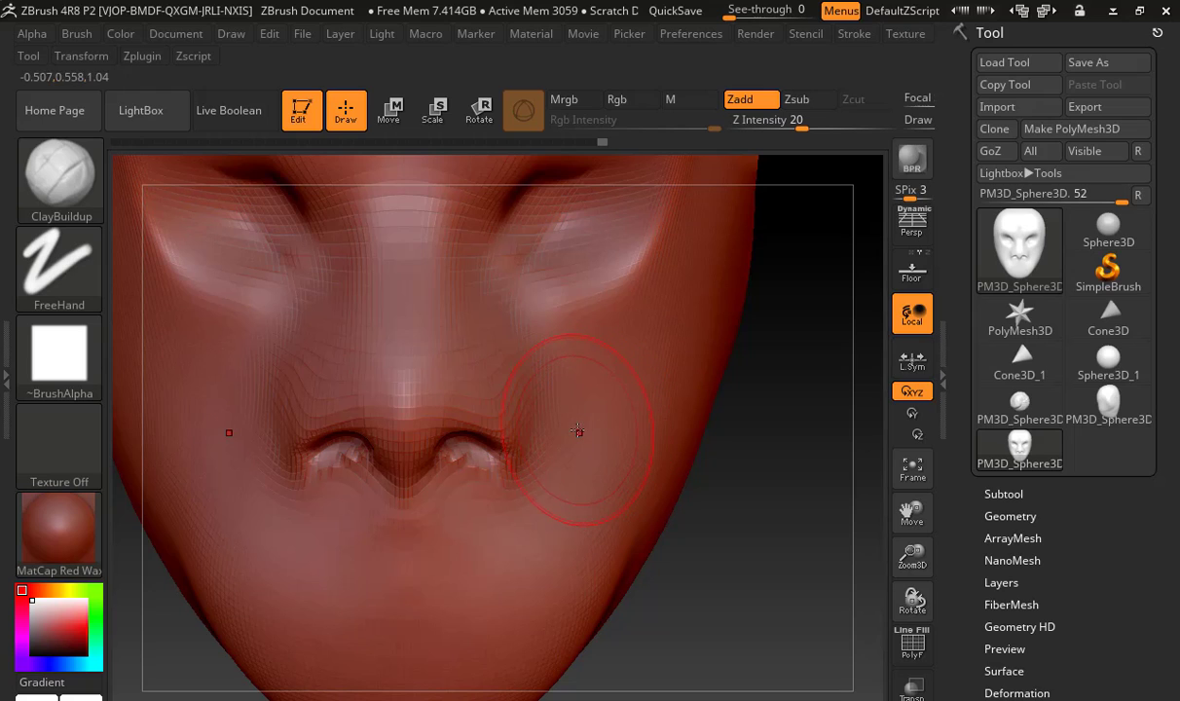
Set the Z Intensity to 14, then build up the cheeks beside the nose and smooth them
{"action": "left_click", "coordinate": [740, 119]}
{"action": "type", "text": "13"}
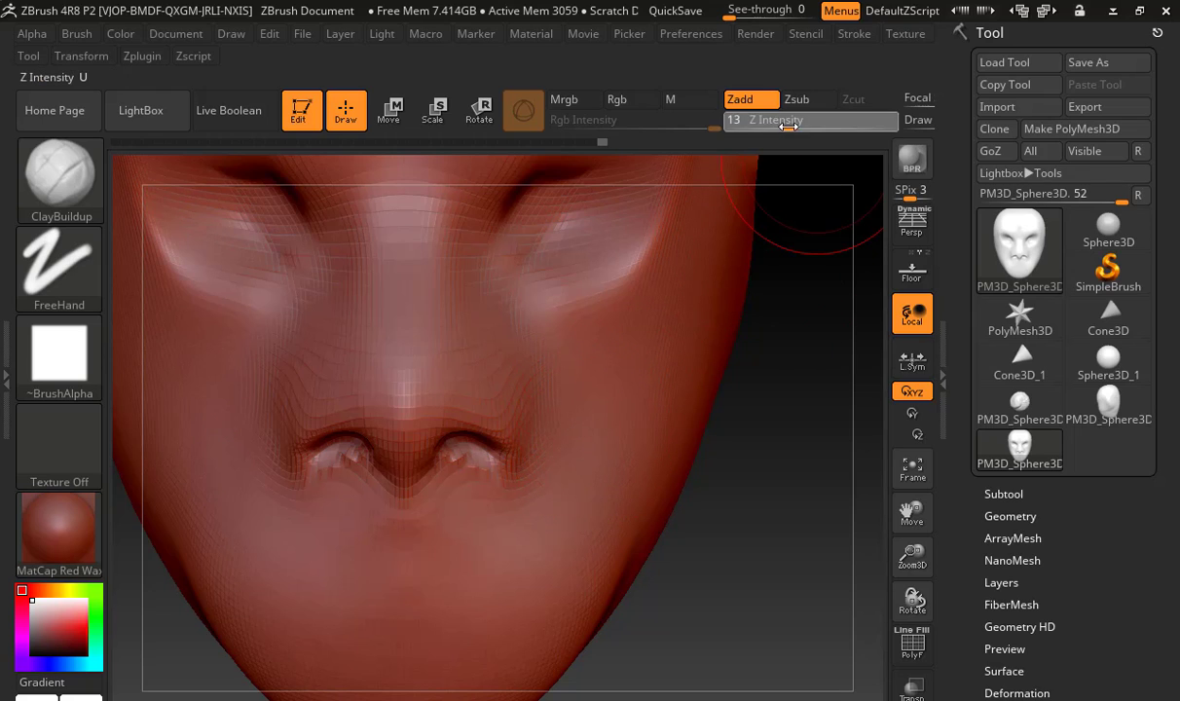
{"action": "type", "text": "4"}
{"action": "key", "text": "Return"}
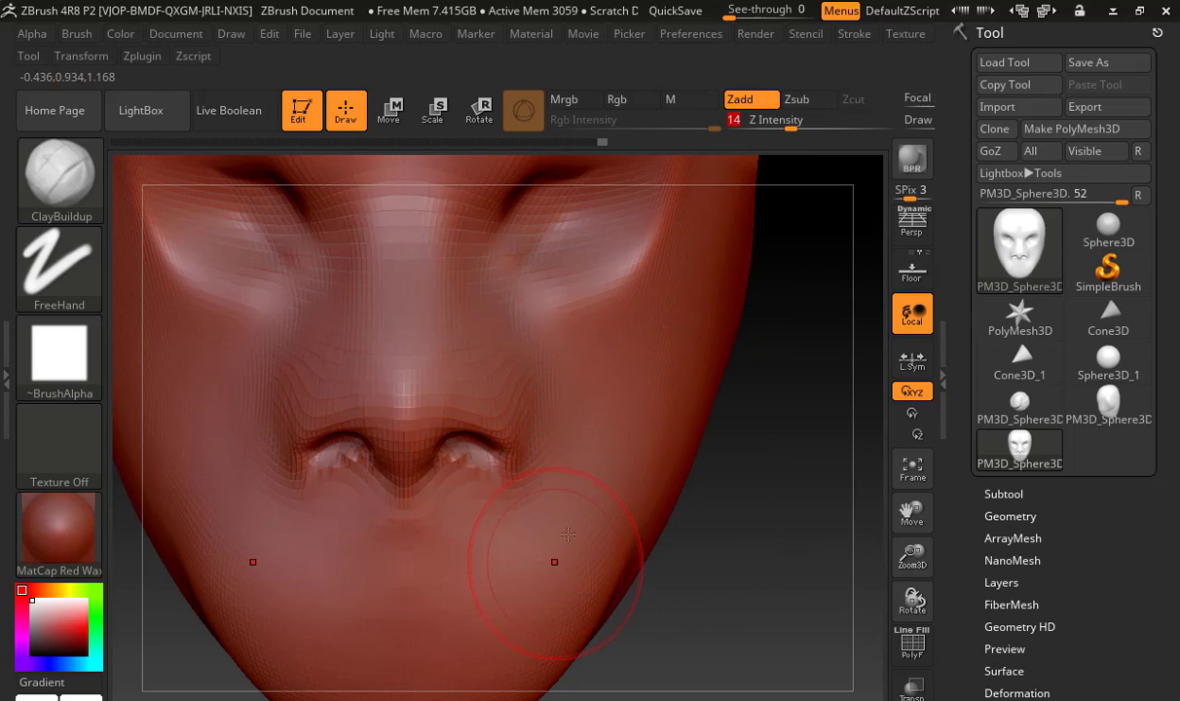
{"action": "mouse_move", "coordinate": [598, 376]}
{"action": "left_mouse_down"}
{"action": "mouse_move", "coordinate": [609, 352]}
{"action": "mouse_move", "coordinate": [582, 467]}
{"action": "left_mouse_up"}
{"action": "mouse_move", "coordinate": [594, 389]}
{"action": "left_mouse_down", "text": "shift"}
{"action": "mouse_move", "coordinate": [629, 332]}
{"action": "mouse_move", "coordinate": [650, 438]}
{"action": "mouse_move", "coordinate": [627, 538]}
{"action": "left_mouse_up", "text": "shift"}
{"action": "key", "text": "shift"}
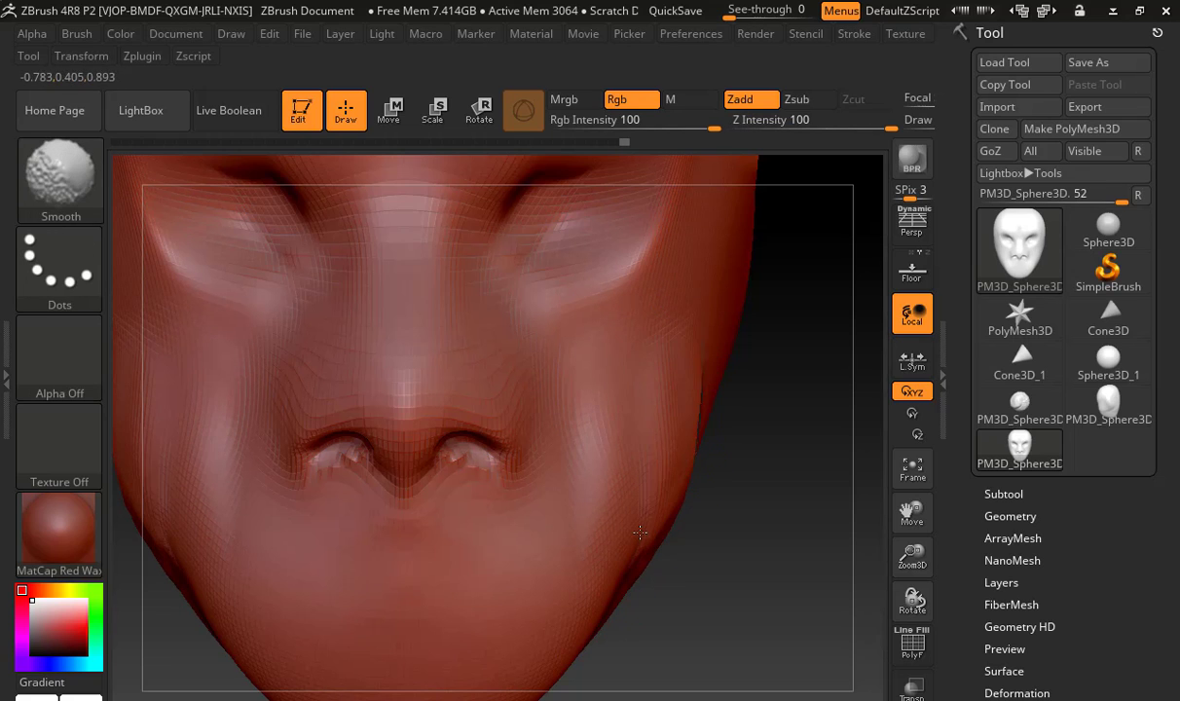
Extend the ClayBuildup strokes along the outer cheeks towards the jaw
{"action": "left_click_drag", "start_coordinate": [747, 484], "coordinate": [693, 482]}
{"action": "mouse_move", "coordinate": [719, 406]}
{"action": "left_mouse_down"}
{"action": "mouse_move", "coordinate": [728, 341]}
{"action": "mouse_move", "coordinate": [693, 477]}
{"action": "left_mouse_up"}
{"action": "left_click_drag", "start_coordinate": [717, 321], "coordinate": [704, 388], "text": "shift"}
{"action": "left_click_drag", "start_coordinate": [781, 323], "coordinate": [748, 466]}
{"action": "mouse_move", "coordinate": [756, 403]}
{"action": "left_mouse_down", "text": "shift"}
{"action": "mouse_move", "coordinate": [767, 378]}
{"action": "mouse_move", "coordinate": [747, 438]}
{"action": "left_mouse_up", "text": "shift"}
{"action": "left_click_drag", "start_coordinate": [738, 374], "coordinate": [699, 550]}
{"action": "left_click_drag", "start_coordinate": [718, 506], "coordinate": [731, 530], "text": "shift"}
Enlarge the brush and smooth the cheek and jaw area in profile
{"action": "left_click_drag", "start_coordinate": [743, 608], "coordinate": [486, 546], "text": "alt"}
{"action": "right_click_drag", "start_coordinate": [673, 526], "coordinate": [441, 543], "text": "alt"}
{"action": "key", "text": "s"}
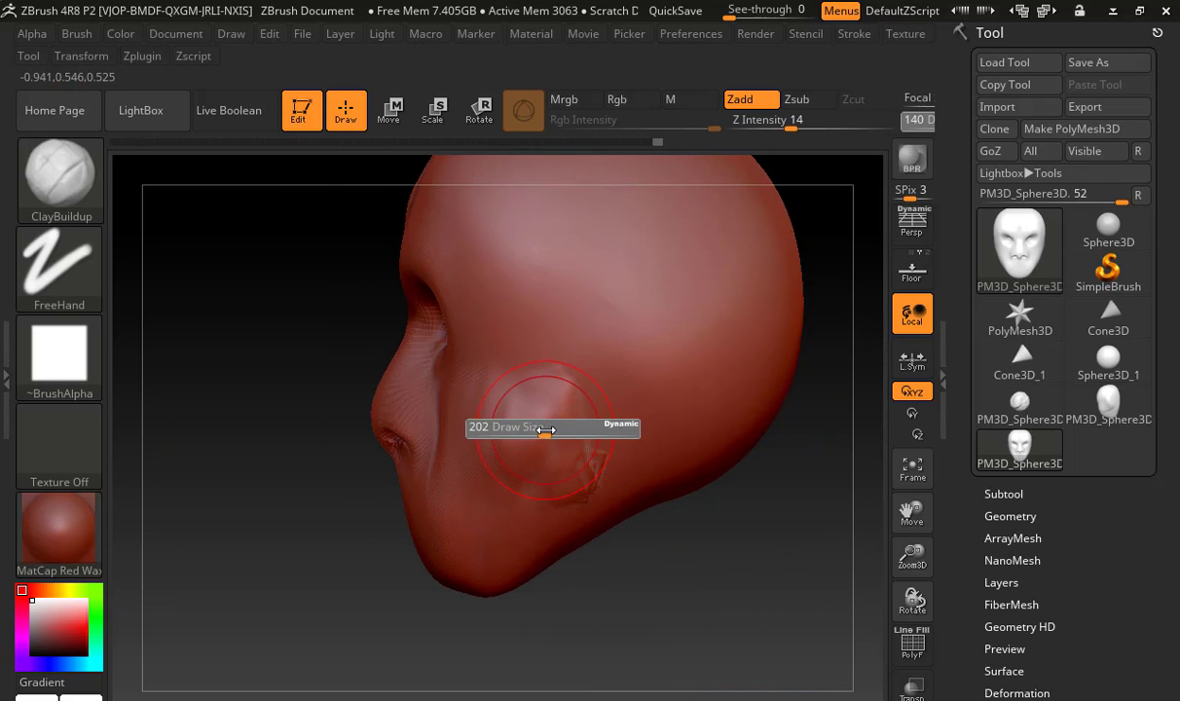
{"action": "left_click_drag", "start_coordinate": [547, 429], "coordinate": [559, 430]}
{"action": "left_click_drag", "start_coordinate": [582, 343], "coordinate": [558, 355], "text": "shift"}
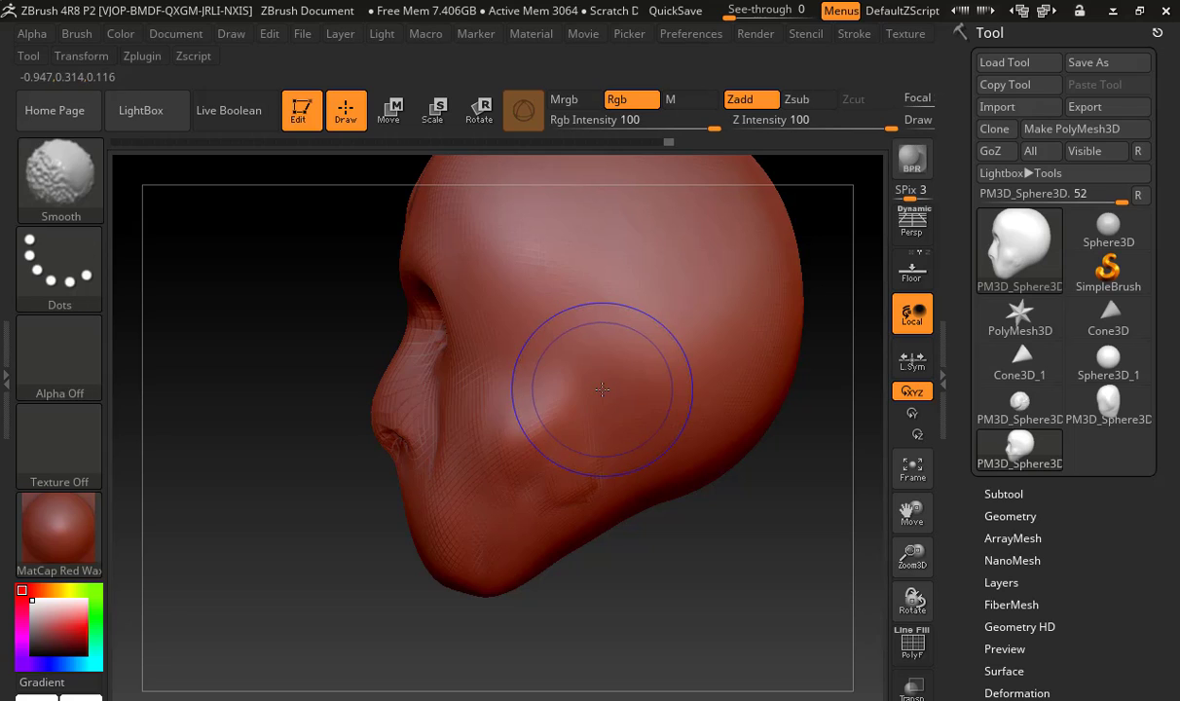
Step down to a lower subdivision level and widen the jaw with the Move brush
{"action": "key", "text": "shift+d"}
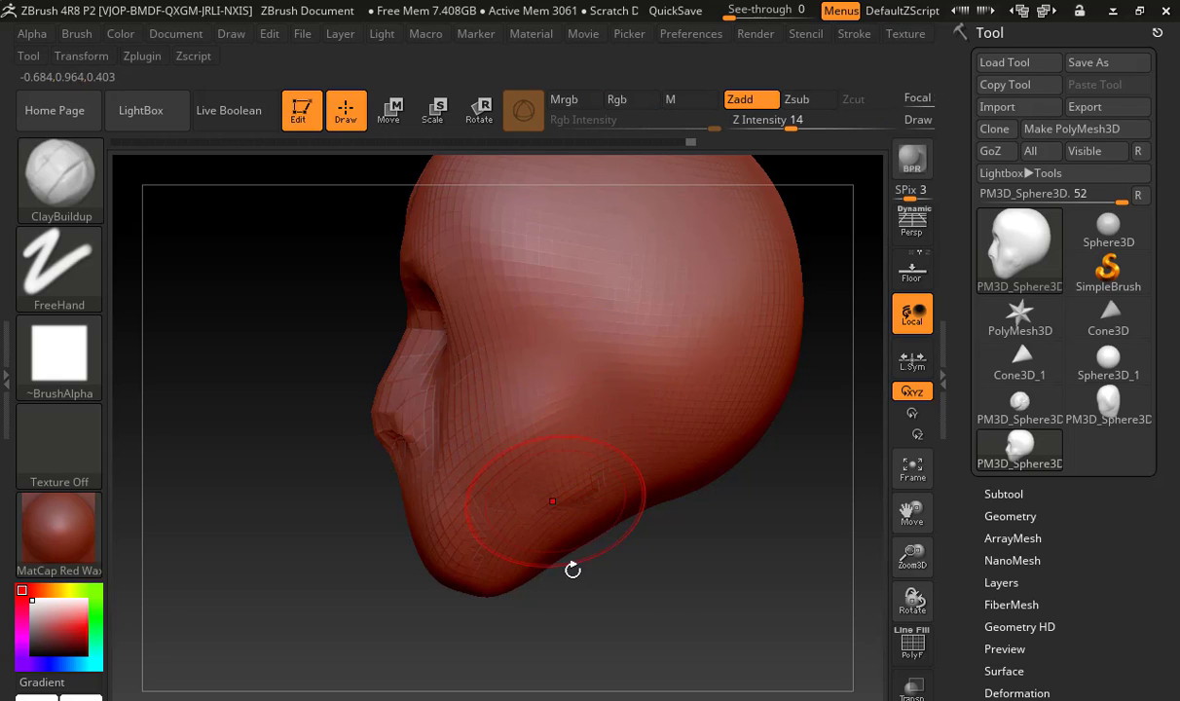
{"action": "mouse_move", "coordinate": [599, 565]}
{"action": "left_mouse_down"}
{"action": "mouse_move", "coordinate": [631, 584]}
{"action": "mouse_move", "coordinate": [657, 513]}
{"action": "left_mouse_up"}
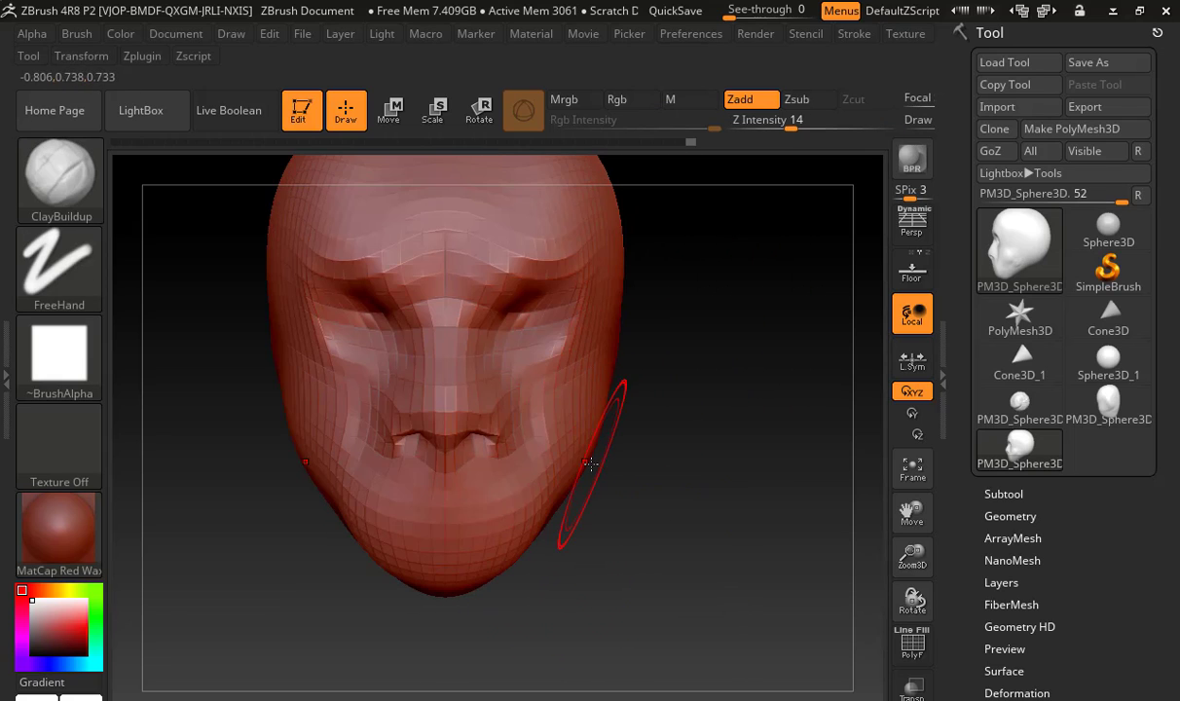
{"action": "key", "text": "b"}
{"action": "key", "text": "m"}
{"action": "key", "text": "v"}
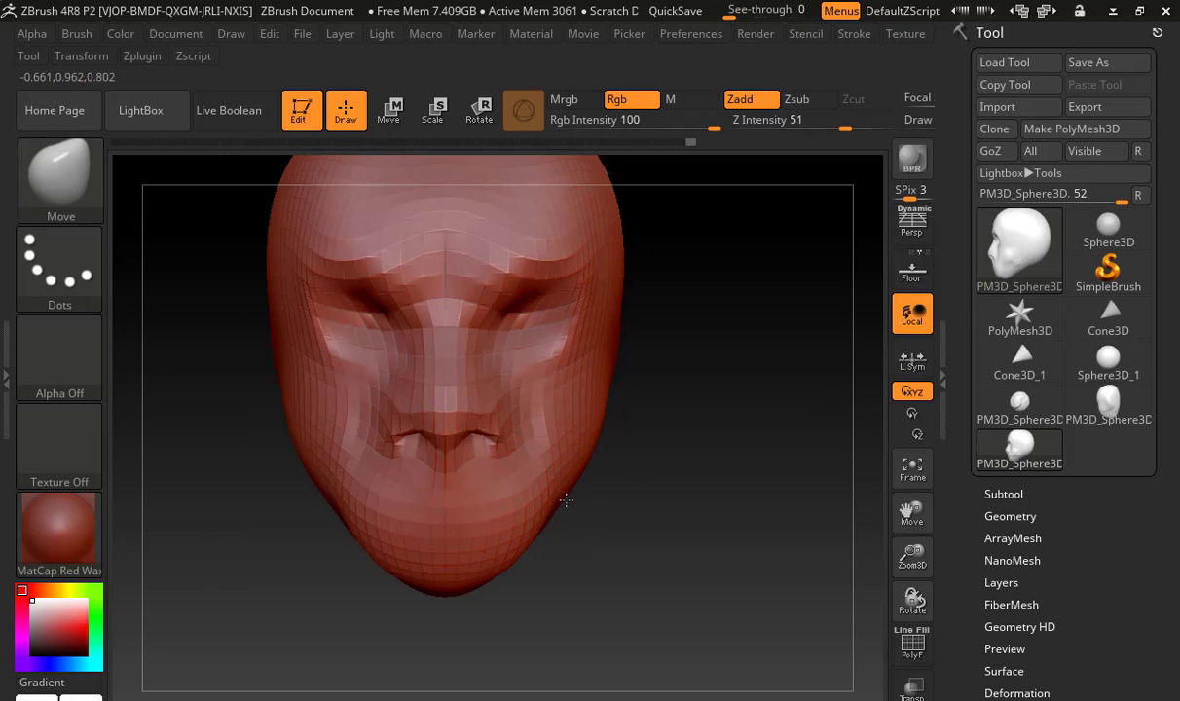
{"action": "mouse_move", "coordinate": [566, 499]}
{"action": "left_mouse_down"}
{"action": "mouse_move", "coordinate": [570, 545]}
{"action": "mouse_move", "coordinate": [513, 587]}
{"action": "left_mouse_up"}
{"action": "mouse_move", "coordinate": [569, 539]}
{"action": "left_mouse_down"}
{"action": "mouse_move", "coordinate": [540, 540]}
{"action": "mouse_move", "coordinate": [603, 511]}
{"action": "left_mouse_up"}
Square off the chin with a resized Move brush and step back up two subdivision levels
{"action": "key", "text": "s"}
{"action": "left_click_drag", "start_coordinate": [583, 561], "coordinate": [582, 594]}
{"action": "left_click_drag", "start_coordinate": [433, 564], "coordinate": [478, 556]}
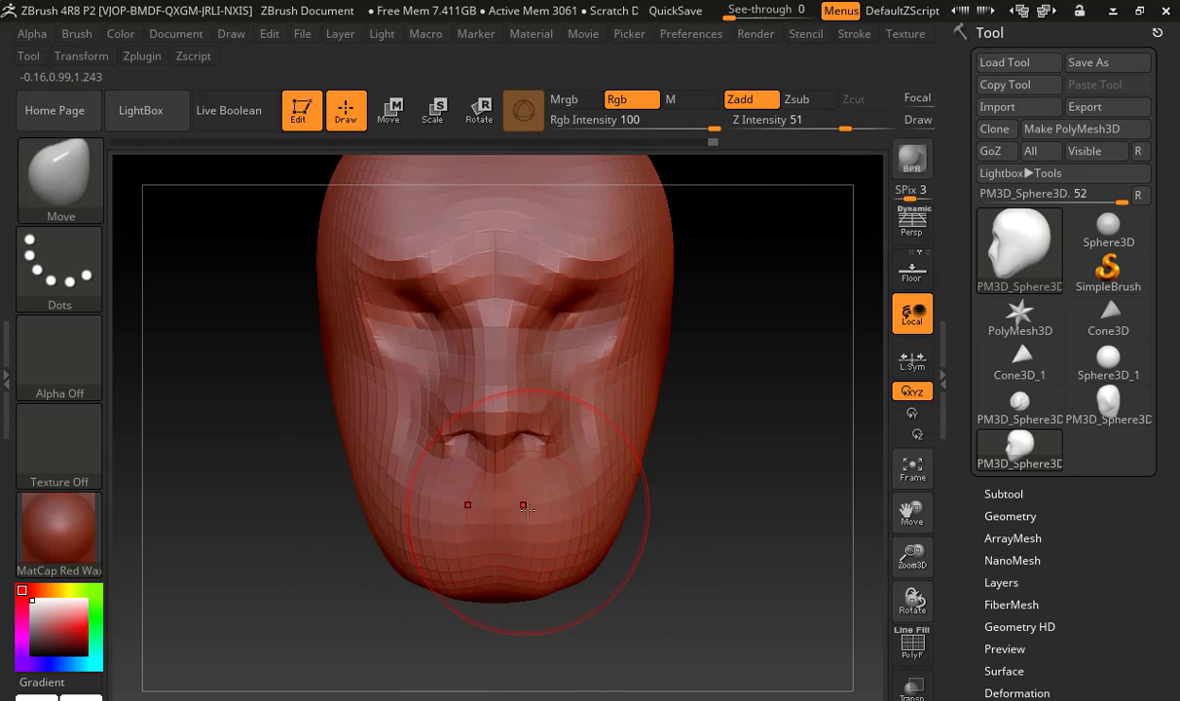
{"action": "key", "text": "d"}
{"action": "key", "text": "d"}
{"action": "left_click_drag", "start_coordinate": [692, 540], "coordinate": [796, 552], "text": "alt"}
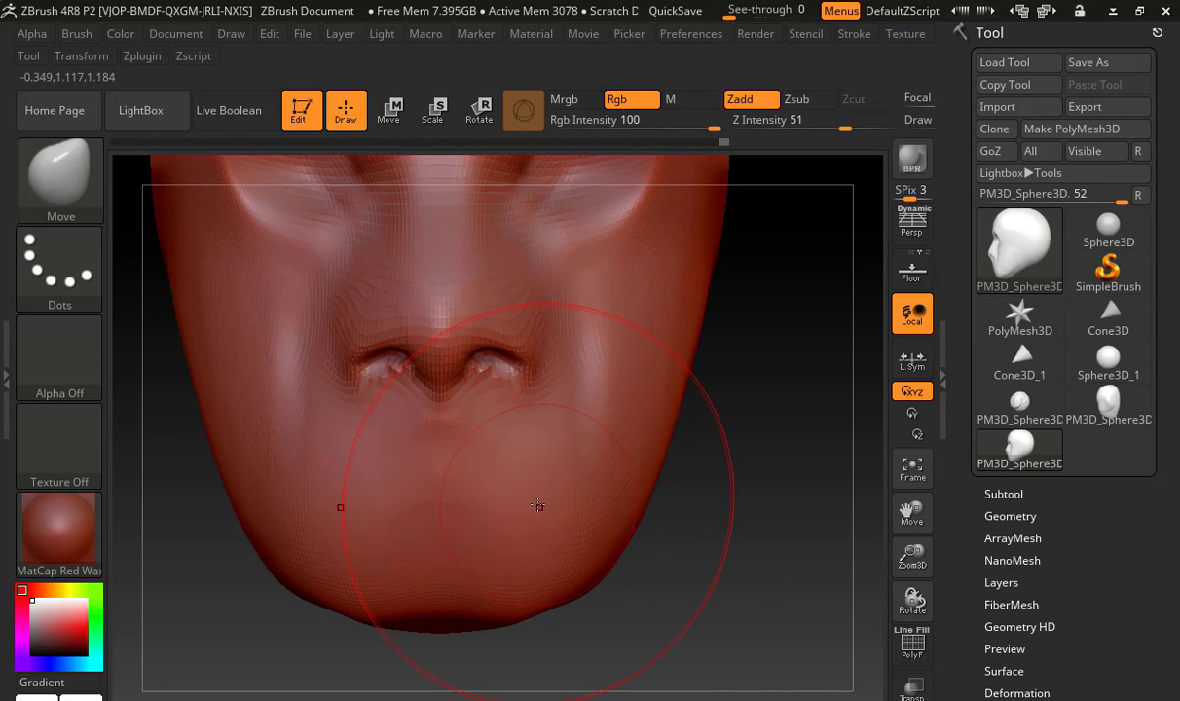
{"action": "key", "text": "b"}
{"action": "key", "text": "s"}
{"action": "key", "text": "t"}
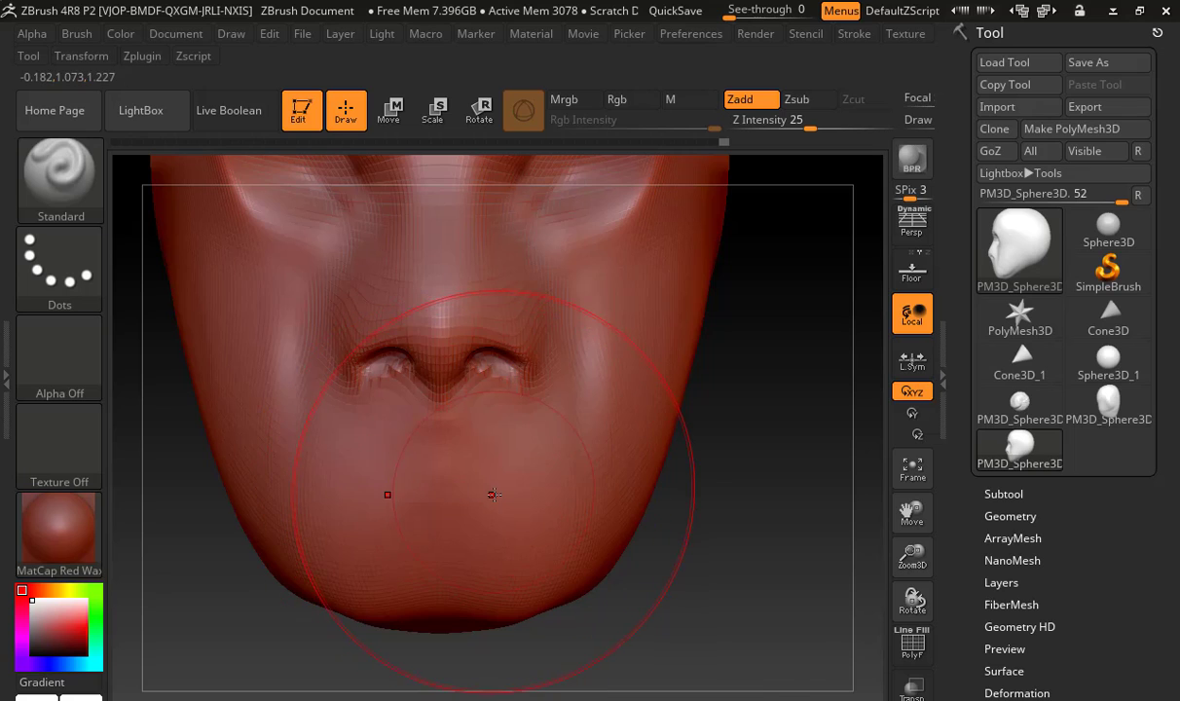
Carve the mouth line below the nose with a resized DamStandard brush
{"action": "key", "text": "b"}
{"action": "key", "text": "d"}
{"action": "key", "text": "s"}
{"action": "key", "text": "s"}
{"action": "mouse_move", "coordinate": [451, 484]}
{"action": "left_mouse_down"}
{"action": "mouse_move", "coordinate": [332, 485]}
{"action": "mouse_move", "coordinate": [446, 477]}
{"action": "left_mouse_up"}
{"action": "left_click_drag", "start_coordinate": [225, 571], "coordinate": [316, 565], "text": "alt"}
Build up the lower and upper lips around the mouth line with ClayBuildup
{"action": "key", "text": "b"}
{"action": "key", "text": "c"}
{"action": "key", "text": "b"}
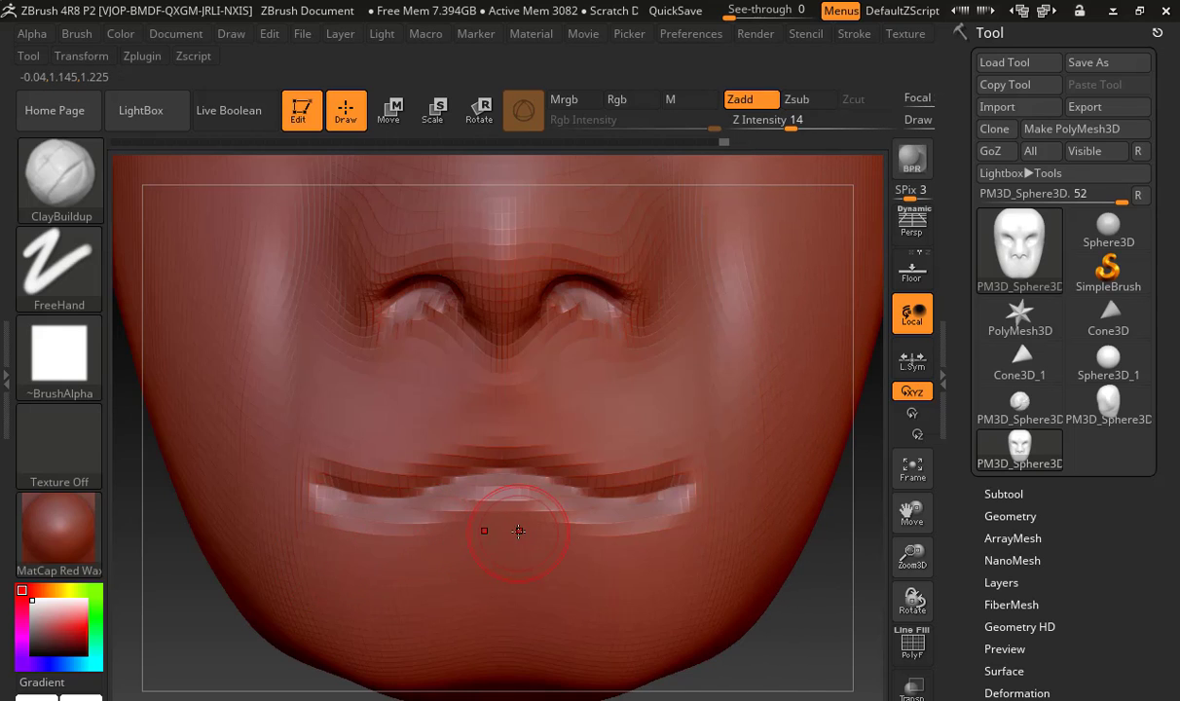
{"action": "left_click_drag", "start_coordinate": [518, 531], "coordinate": [313, 537]}
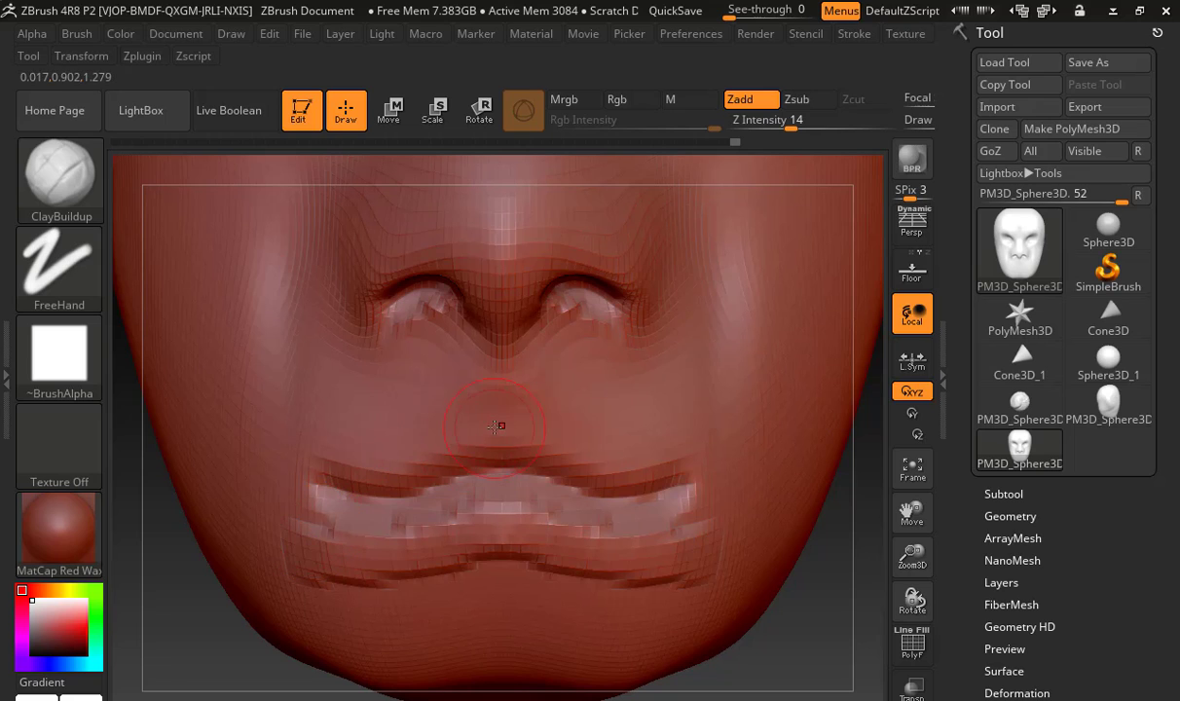
{"action": "mouse_move", "coordinate": [498, 426]}
{"action": "left_mouse_down"}
{"action": "mouse_move", "coordinate": [336, 455]}
{"action": "mouse_move", "coordinate": [278, 496]}
{"action": "mouse_move", "coordinate": [284, 533]}
{"action": "mouse_move", "coordinate": [341, 566]}
{"action": "mouse_move", "coordinate": [461, 571]}
{"action": "left_mouse_up"}
{"action": "key", "text": "shift"}
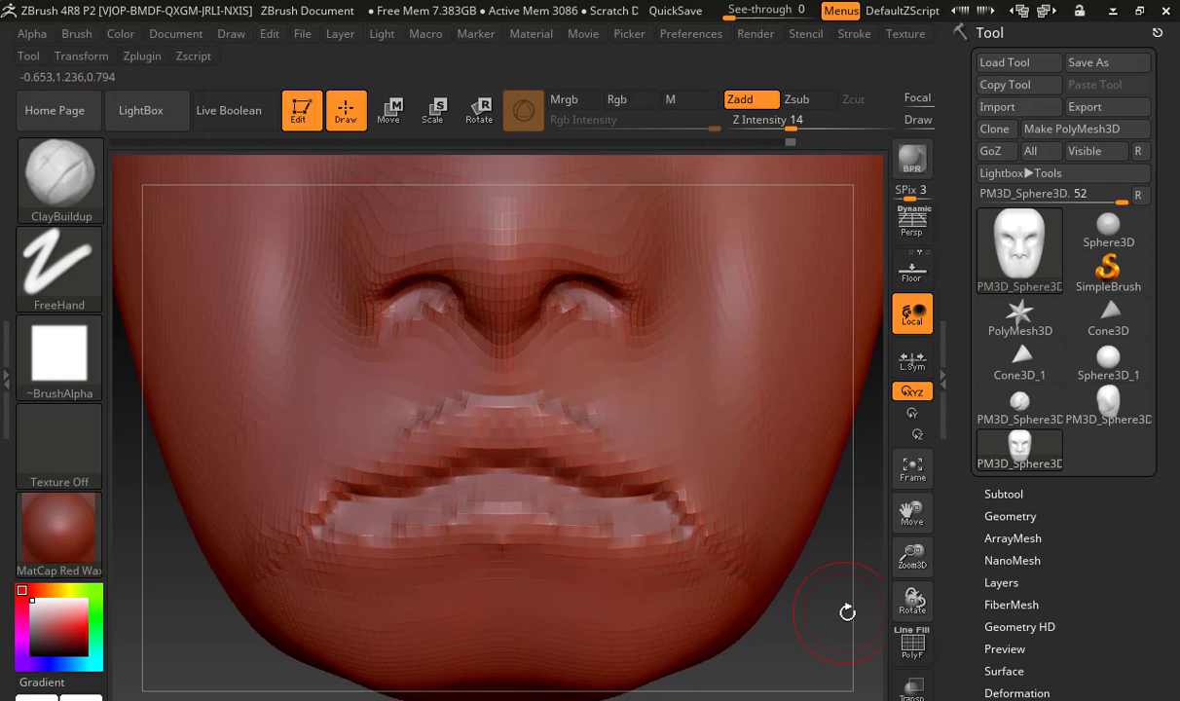
{"action": "mouse_move", "coordinate": [847, 612]}
{"action": "left_mouse_down", "text": "alt"}
{"action": "mouse_move", "coordinate": [744, 613]}
{"action": "mouse_move", "coordinate": [692, 529]}
{"action": "mouse_move", "coordinate": [599, 526]}
{"action": "mouse_move", "coordinate": [641, 534]}
{"action": "mouse_move", "coordinate": [632, 534]}
{"action": "left_mouse_up", "text": "alt"}
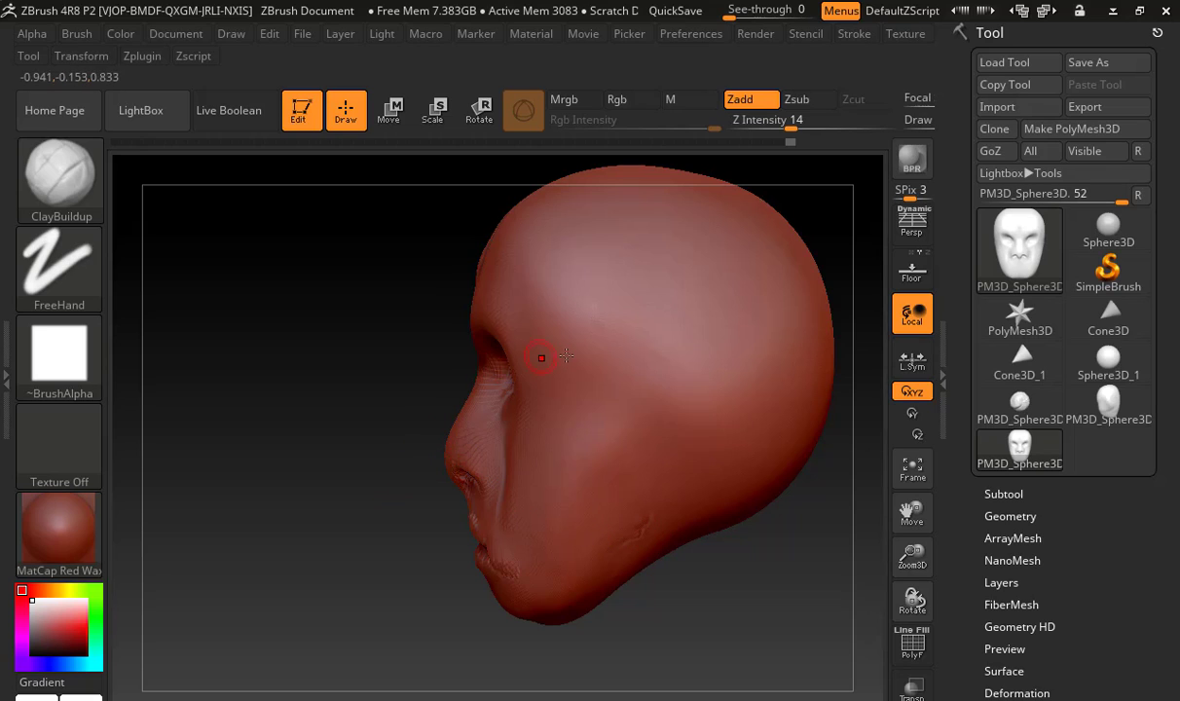
Turn the head to face front, set the ClayBuildup brush's Z Intensity to 36 and enlarge its draw size
{"action": "left_click_drag", "start_coordinate": [393, 380], "coordinate": [672, 391]}
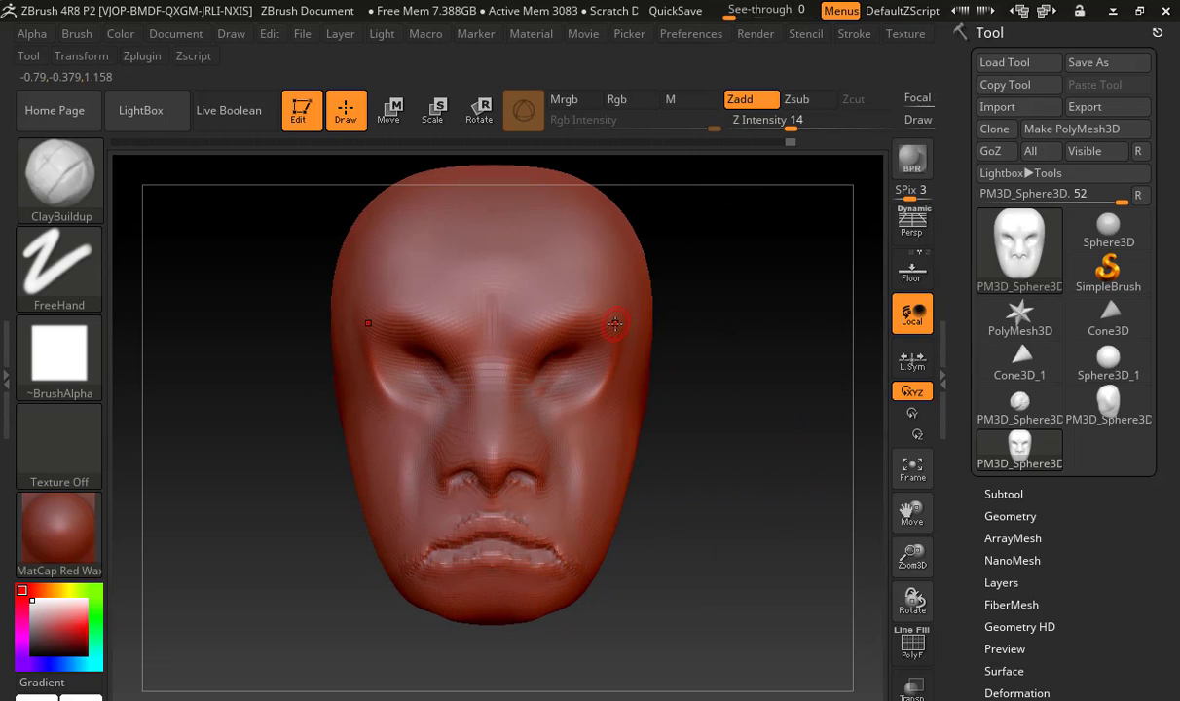
{"action": "left_click", "coordinate": [83, 202]}
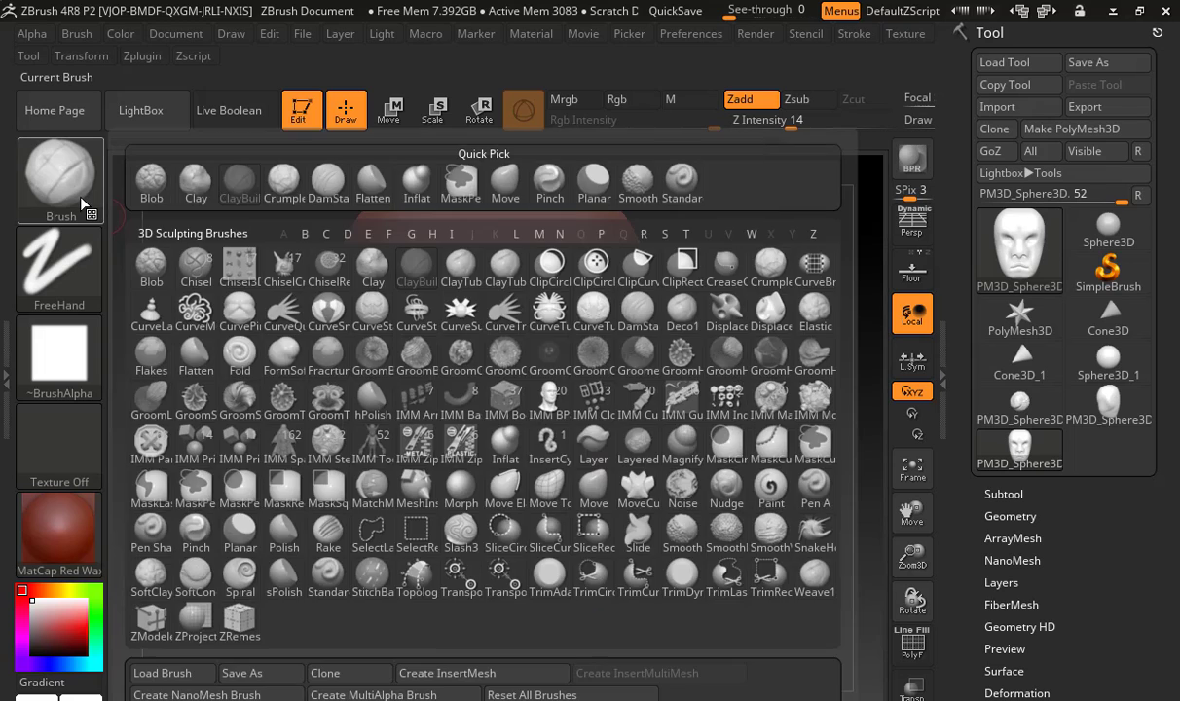
{"action": "left_click", "coordinate": [83, 202]}
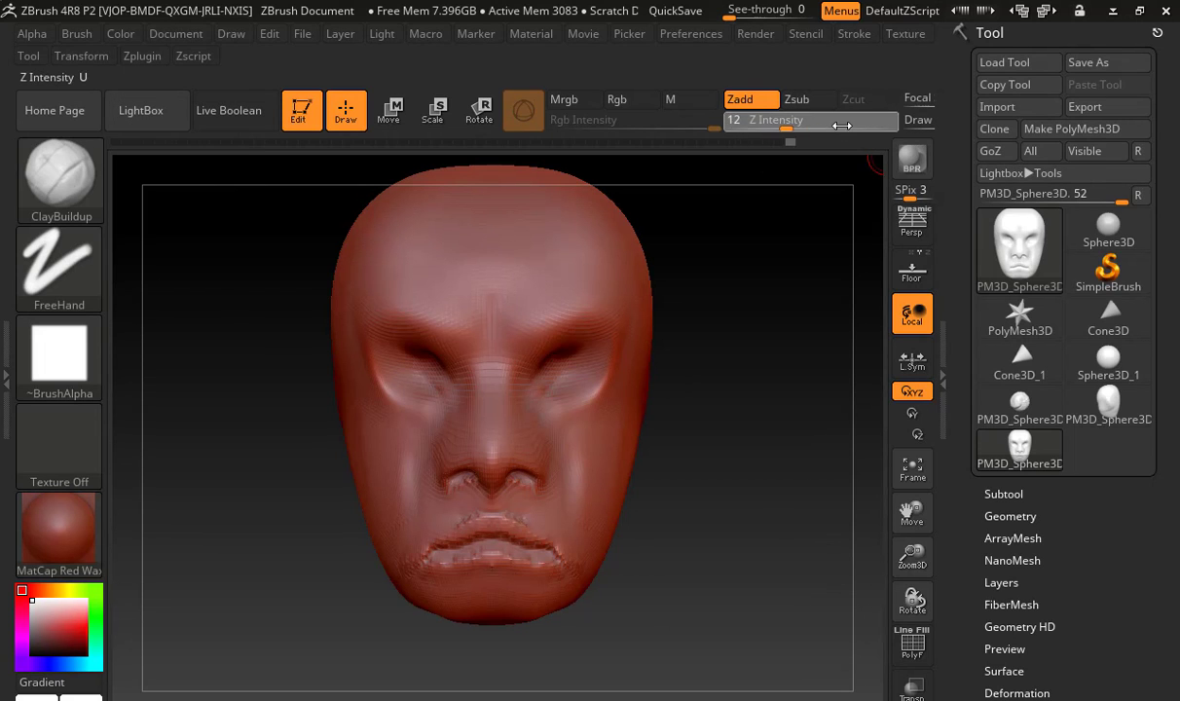
{"action": "left_click_drag", "start_coordinate": [841, 126], "coordinate": [883, 126]}
{"action": "key", "text": "s"}
{"action": "left_click_drag", "start_coordinate": [519, 307], "coordinate": [573, 310]}
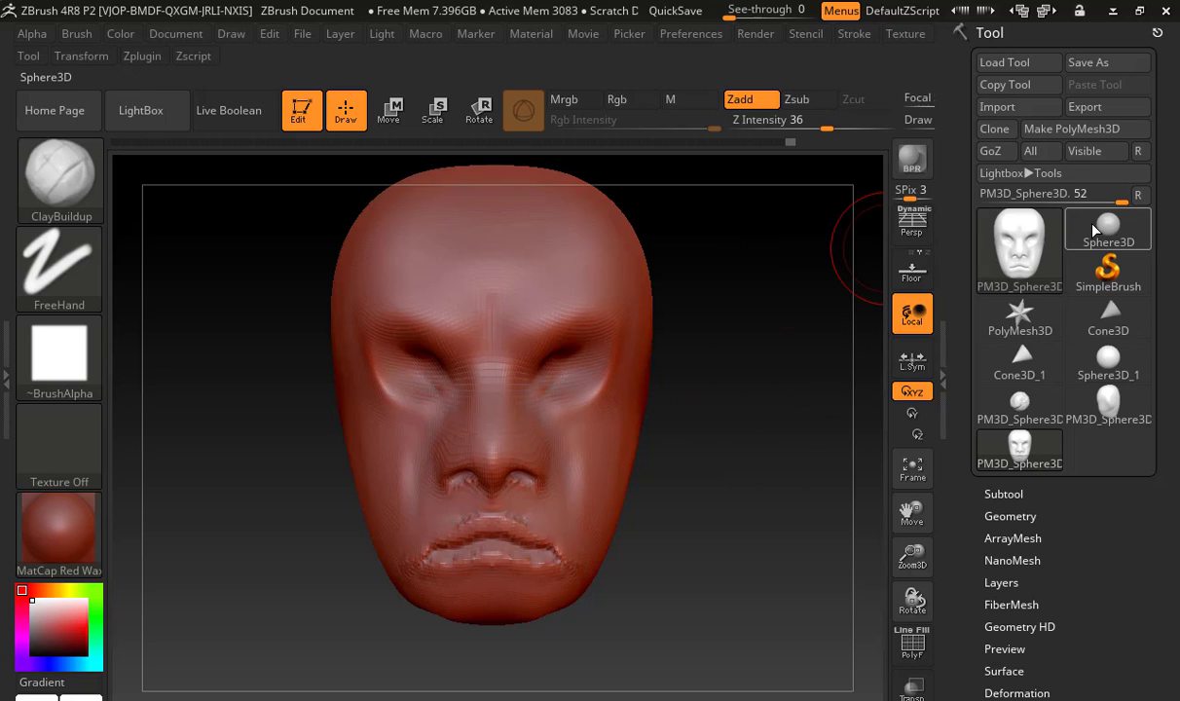
Replace the head as the active tool with a ZSphere from the 3D meshes
{"action": "left_click", "coordinate": [985, 246]}
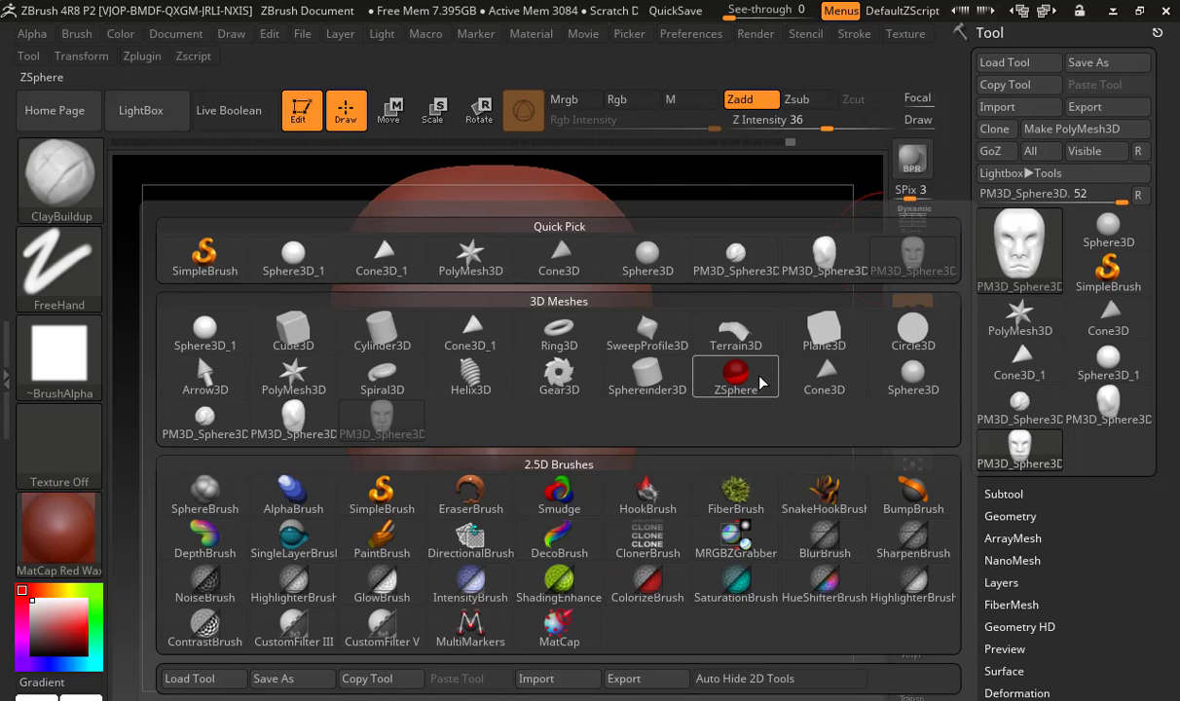
{"action": "mouse_move", "coordinate": [761, 383]}
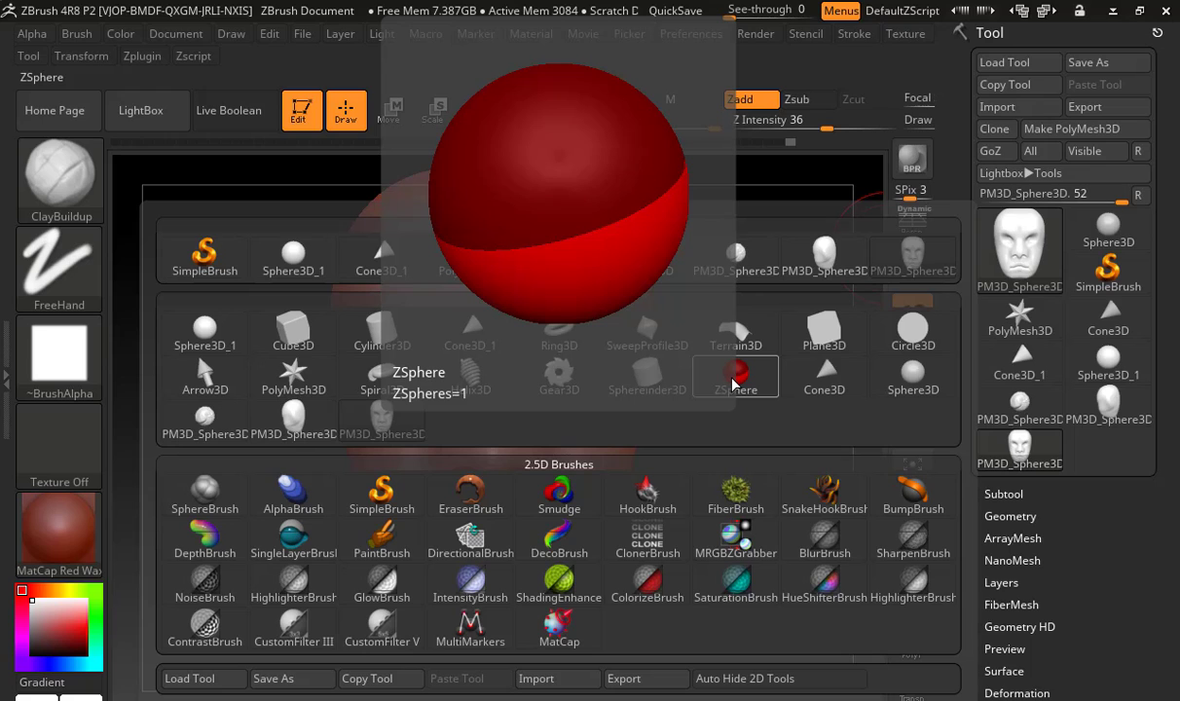
{"action": "left_click", "coordinate": [733, 383]}
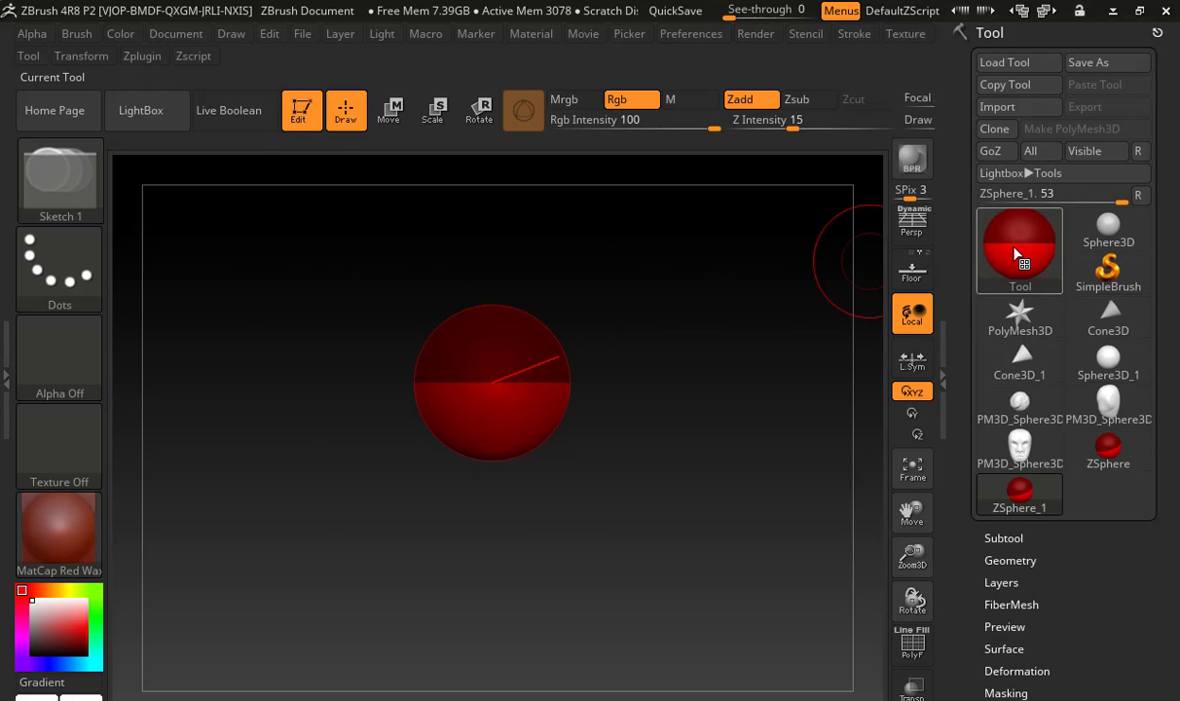
Close ZBrush, search Windows for "zbr" and relaunch ZBrush 4R8
{"action": "left_click", "coordinate": [1166, 10]}
{"action": "left_click", "coordinate": [603, 424]}
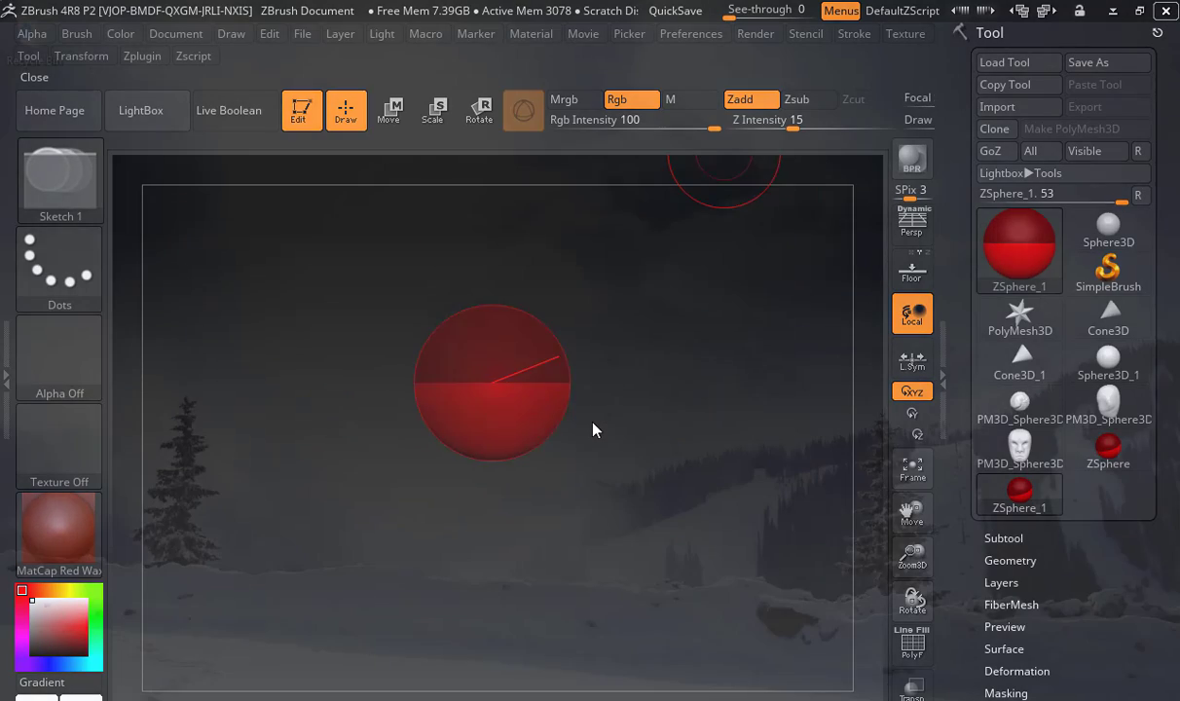
{"action": "key", "text": "super"}
{"action": "type", "text": "brush"}
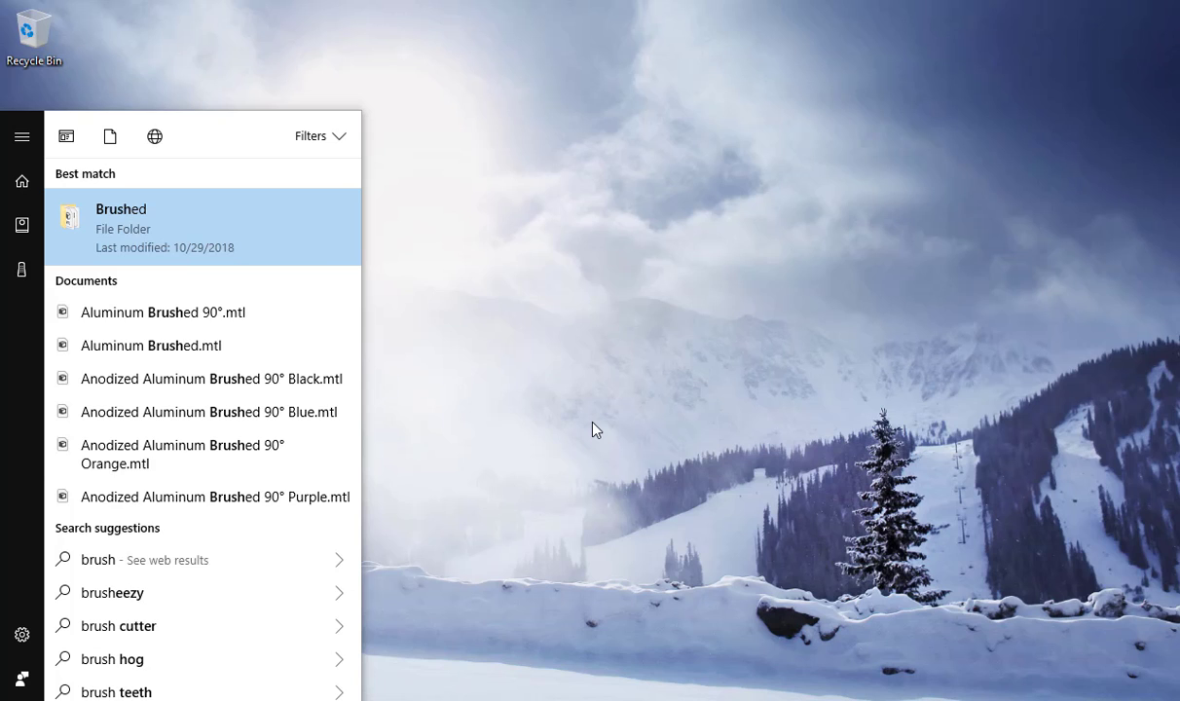
{"action": "key", "text": "BackSpace"}
{"action": "key", "text": "BackSpace"}
{"action": "key", "text": "BackSpace"}
{"action": "key", "text": "BackSpace"}
{"action": "key", "text": "BackSpace"}
{"action": "type", "text": "zbr"}
{"action": "key", "text": "Down"}
{"action": "key", "text": "Down"}
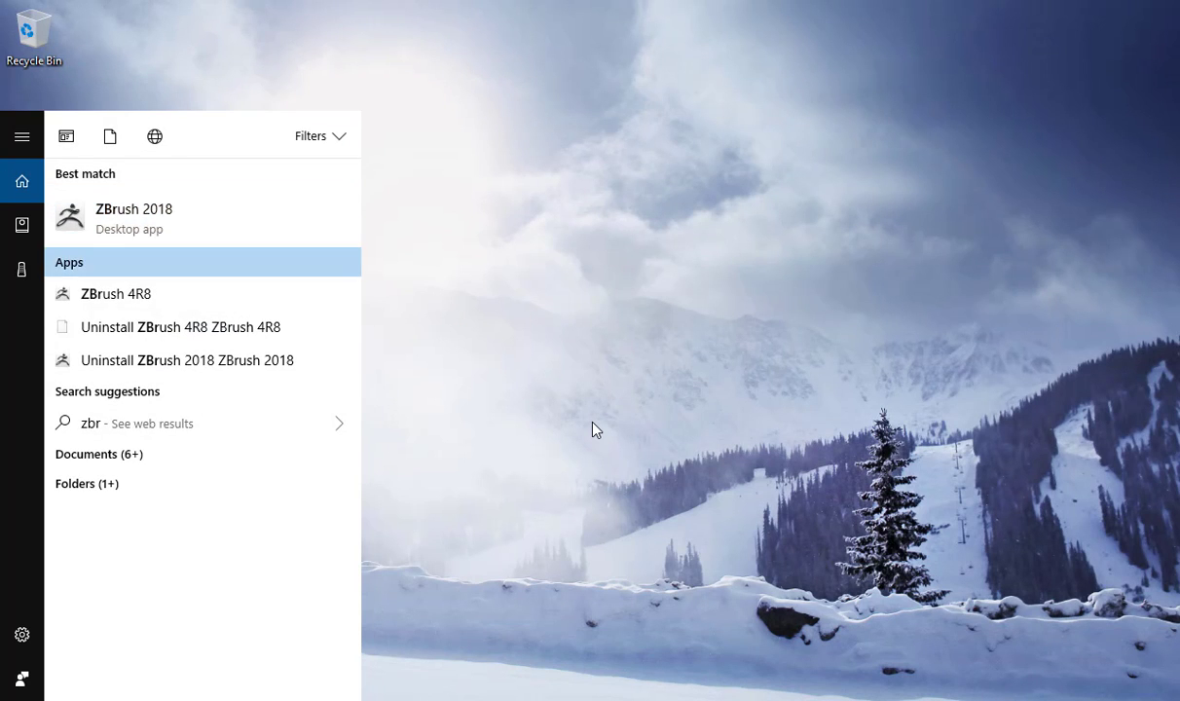
{"action": "key", "text": "Return"}
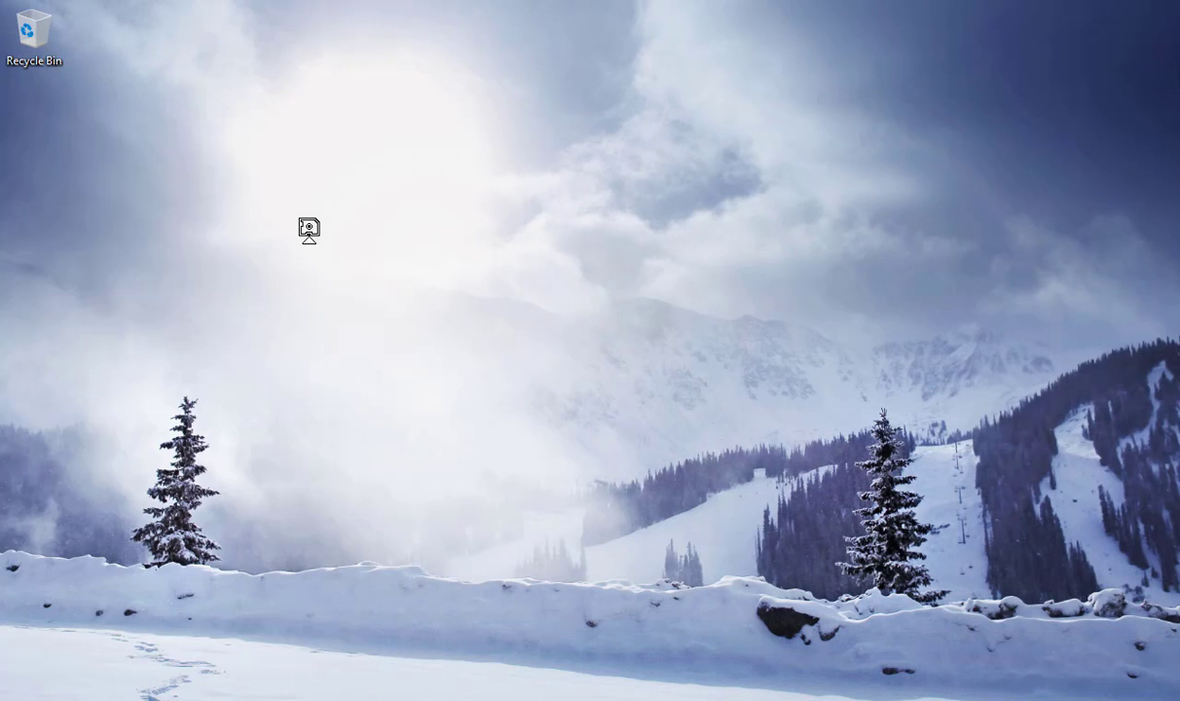
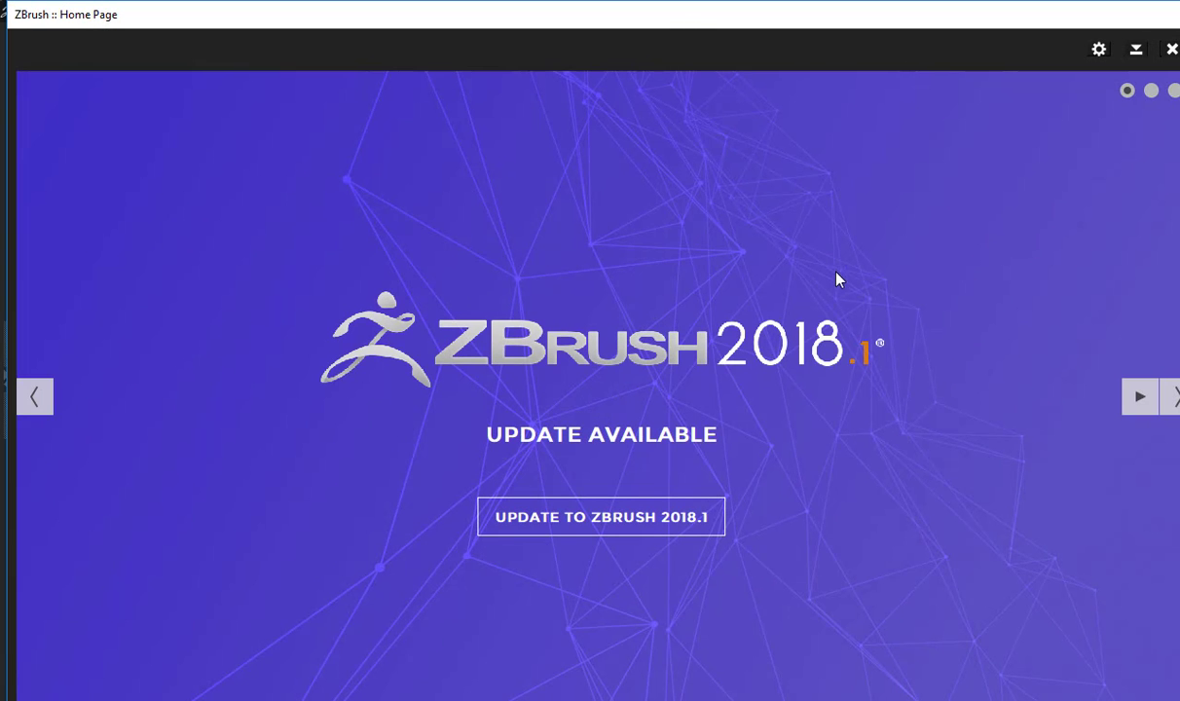
Dismiss the Home Page and LightBox, and place an editable ZSphere in the middle of the canvas
{"action": "left_click", "coordinate": [1171, 51]}
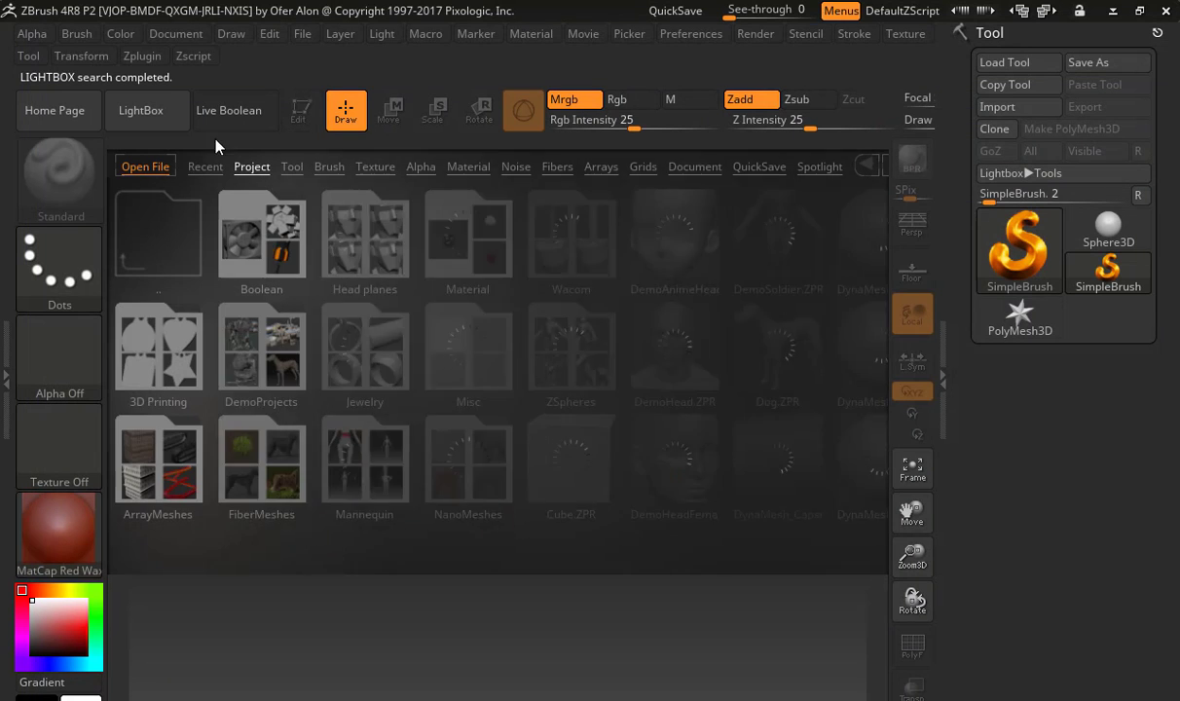
{"action": "left_click", "coordinate": [152, 114]}
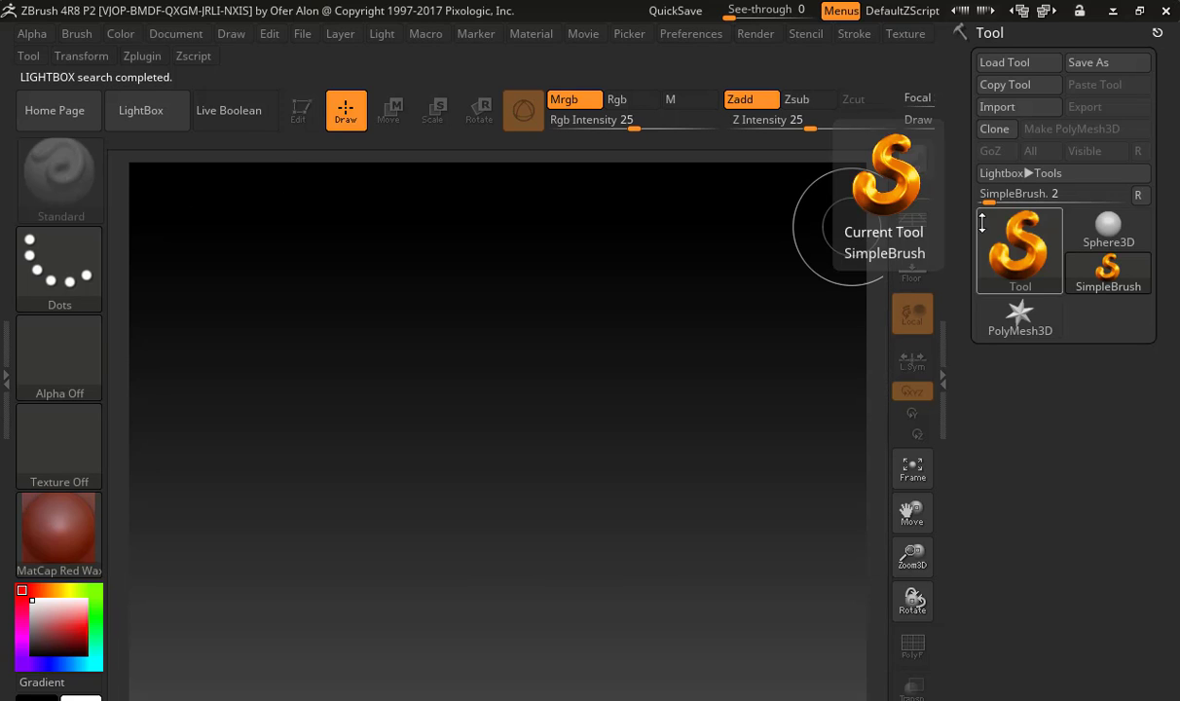
{"action": "left_click", "coordinate": [1019, 249]}
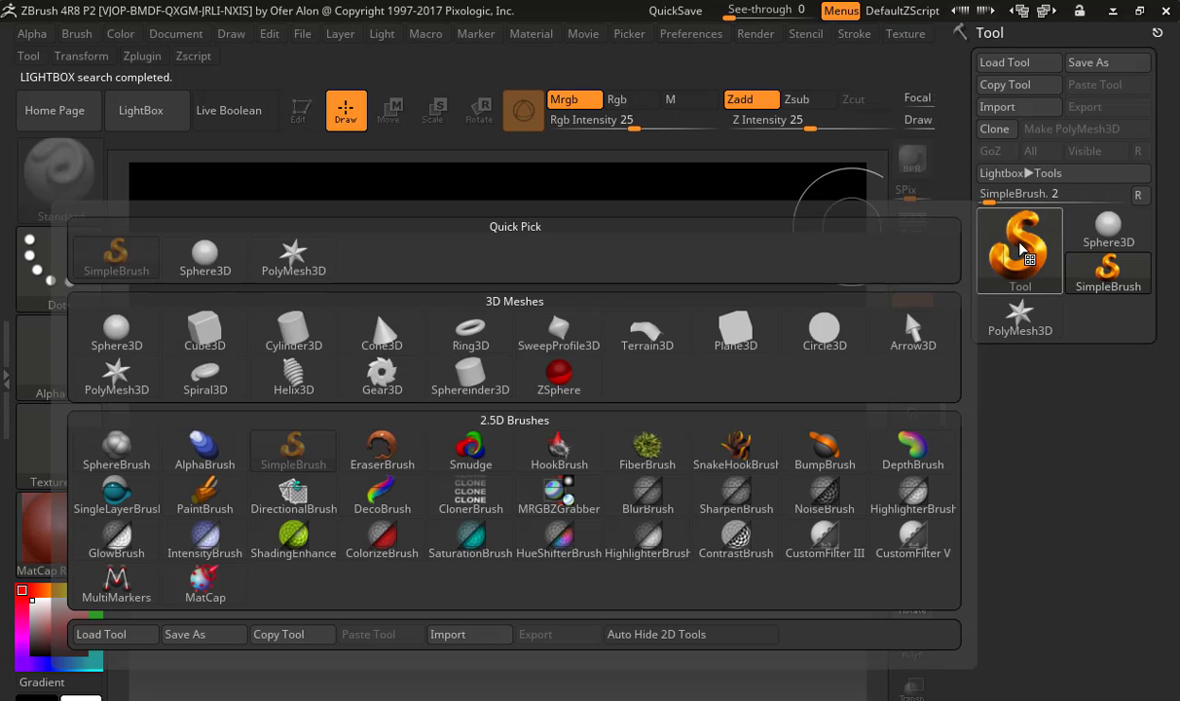
{"action": "left_click", "coordinate": [572, 380]}
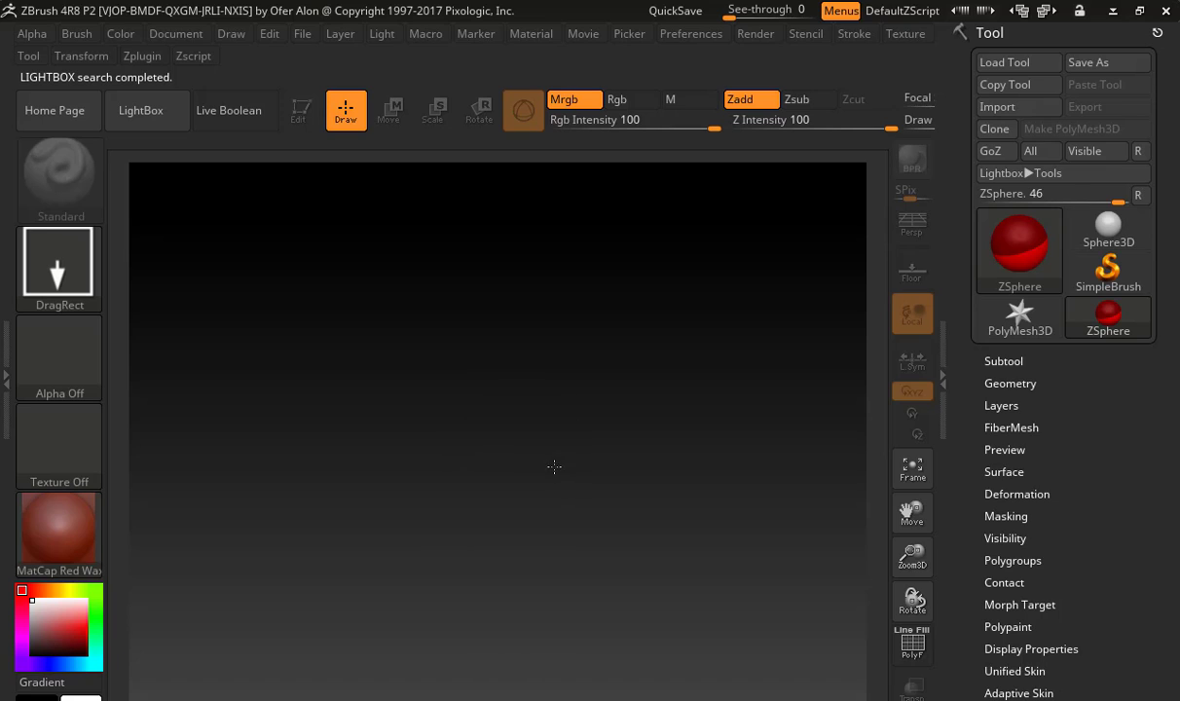
{"action": "mouse_move", "coordinate": [522, 448]}
{"action": "left_mouse_down"}
{"action": "mouse_move", "coordinate": [769, 526]}
{"action": "mouse_move", "coordinate": [766, 574]}
{"action": "mouse_move", "coordinate": [588, 605]}
{"action": "mouse_move", "coordinate": [577, 649]}
{"action": "mouse_move", "coordinate": [504, 664]}
{"action": "mouse_move", "coordinate": [363, 652]}
{"action": "mouse_move", "coordinate": [769, 629]}
{"action": "left_mouse_up"}
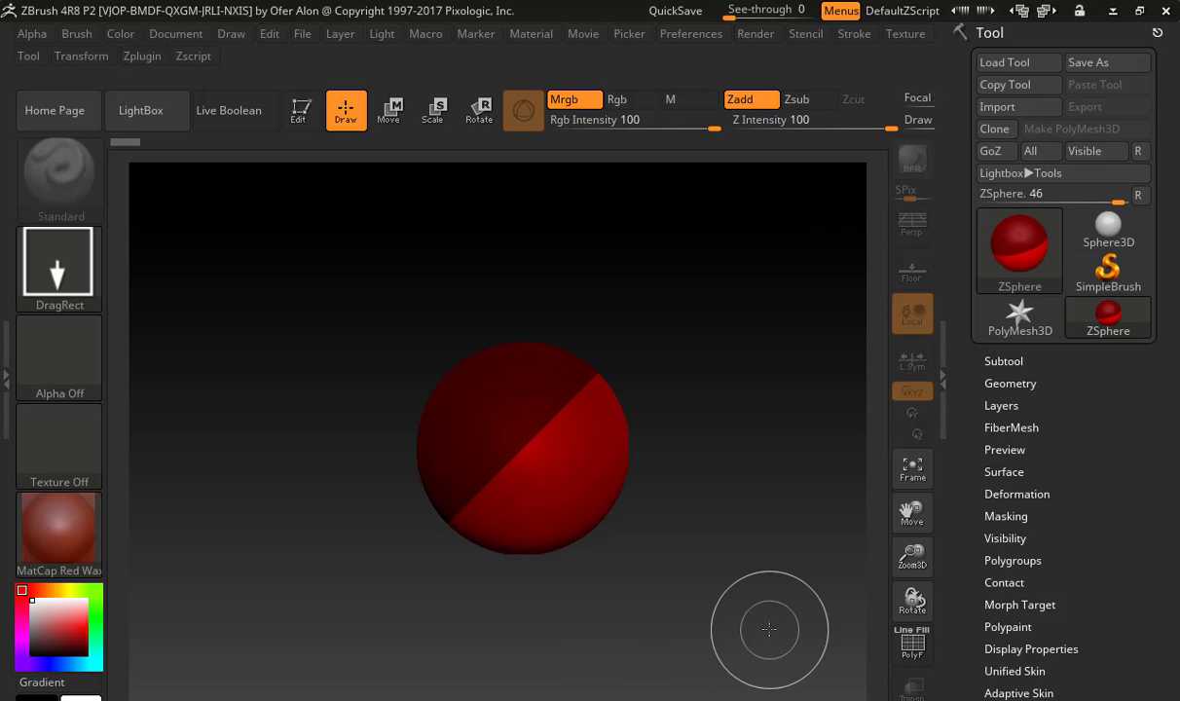
{"action": "key", "text": "t"}
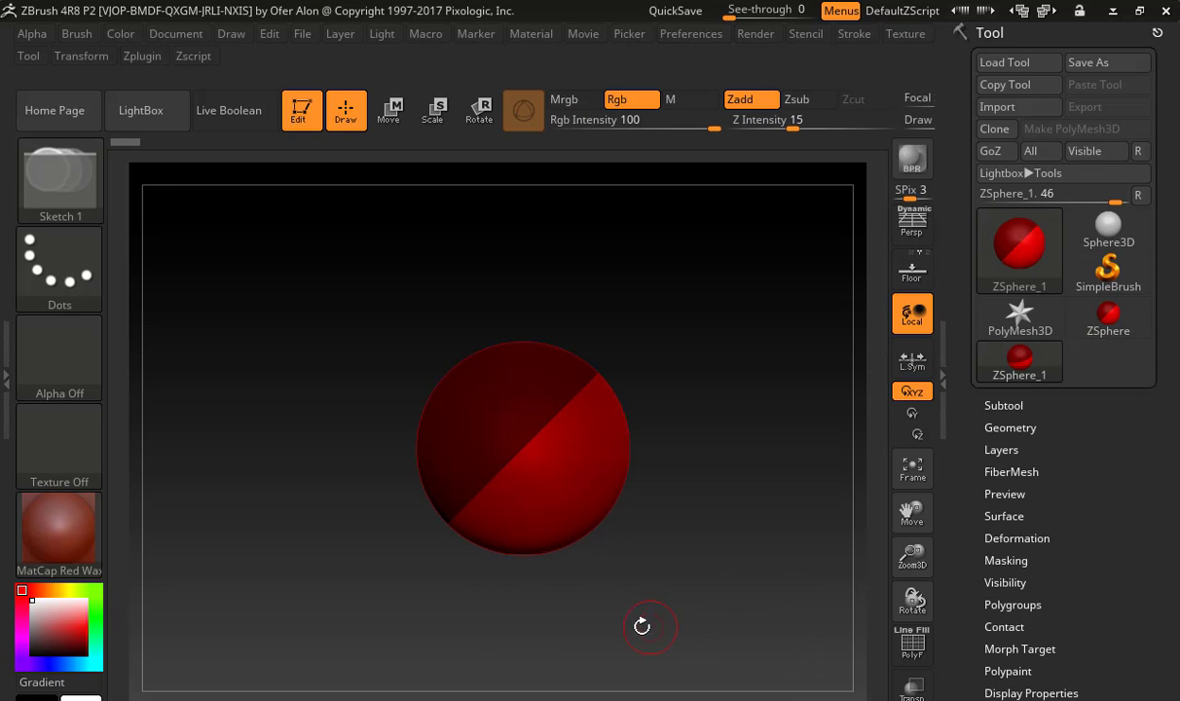
Draw a mirrored pair of child ZSpheres on the lower sides of the root ZSphere
{"action": "mouse_move", "coordinate": [642, 626]}
{"action": "left_mouse_down"}
{"action": "mouse_move", "coordinate": [669, 616]}
{"action": "mouse_move", "coordinate": [537, 602]}
{"action": "mouse_move", "coordinate": [627, 606]}
{"action": "left_mouse_up"}
{"action": "mouse_move", "coordinate": [712, 603]}
{"action": "left_mouse_down"}
{"action": "mouse_move", "coordinate": [839, 577]}
{"action": "mouse_move", "coordinate": [626, 584]}
{"action": "mouse_move", "coordinate": [867, 585]}
{"action": "left_mouse_up"}
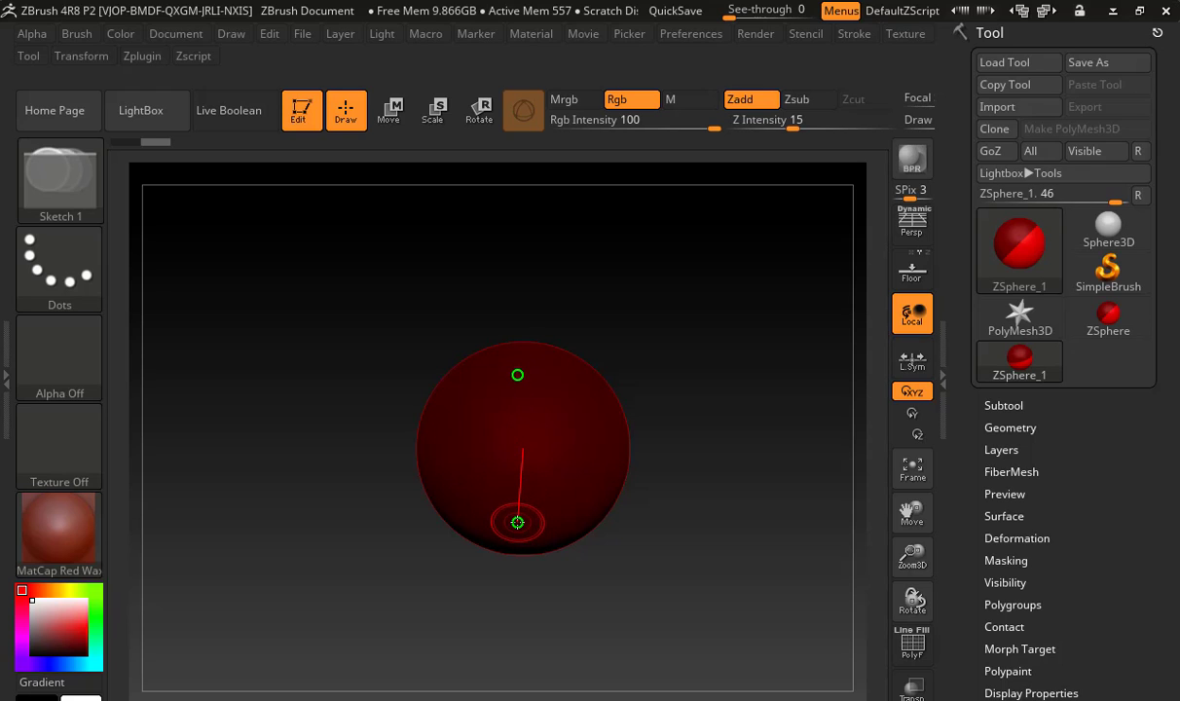
{"action": "mouse_move", "coordinate": [642, 568]}
{"action": "left_mouse_down"}
{"action": "mouse_move", "coordinate": [735, 540]}
{"action": "mouse_move", "coordinate": [639, 314]}
{"action": "mouse_move", "coordinate": [306, 415]}
{"action": "mouse_move", "coordinate": [312, 586]}
{"action": "left_mouse_up"}
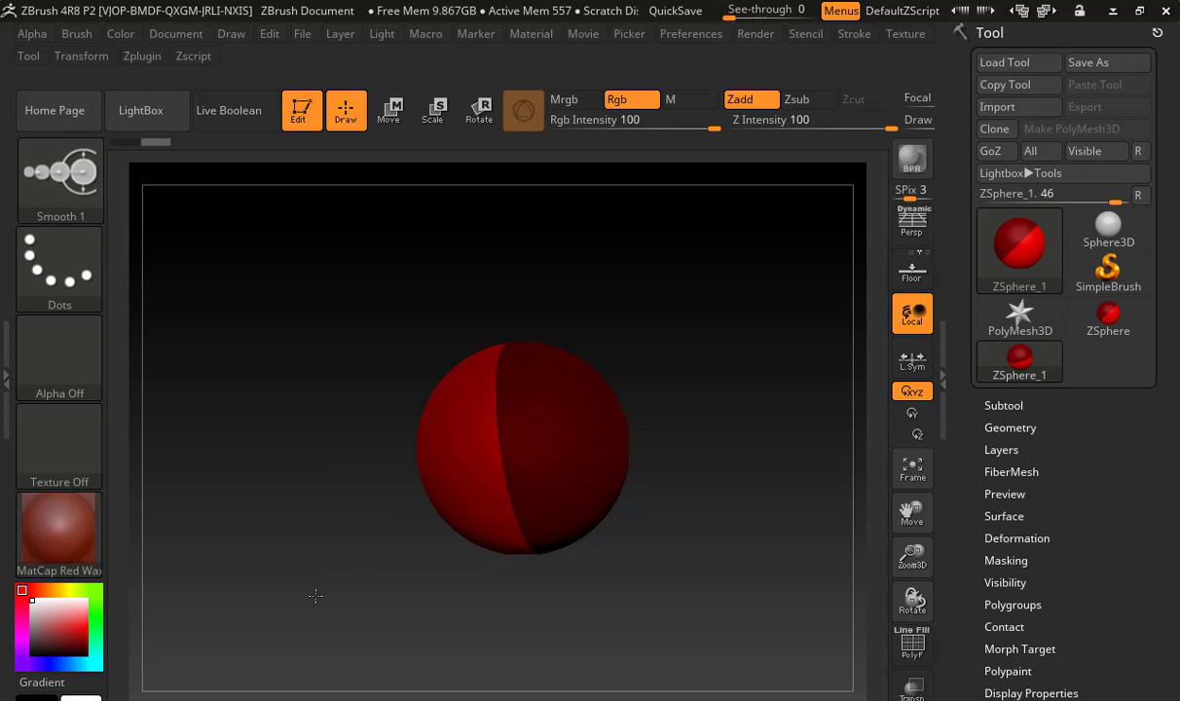
{"action": "key", "text": "a"}
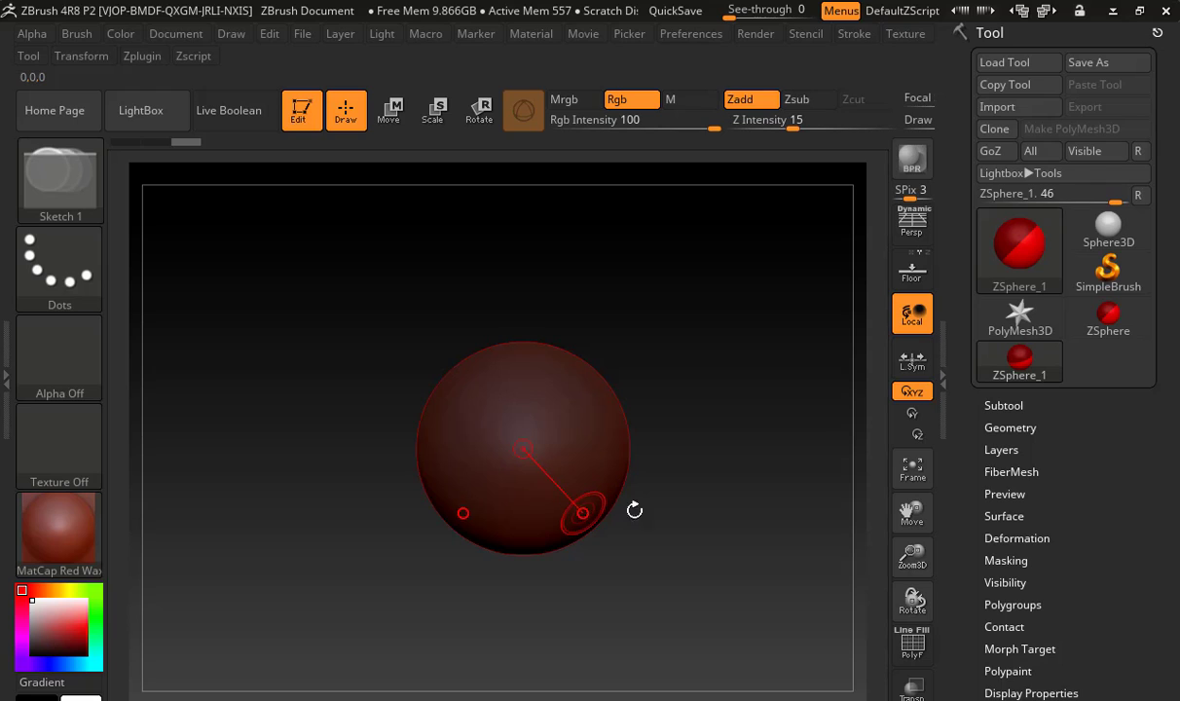
{"action": "left_click_drag", "start_coordinate": [648, 481], "coordinate": [628, 414], "text": "alt"}
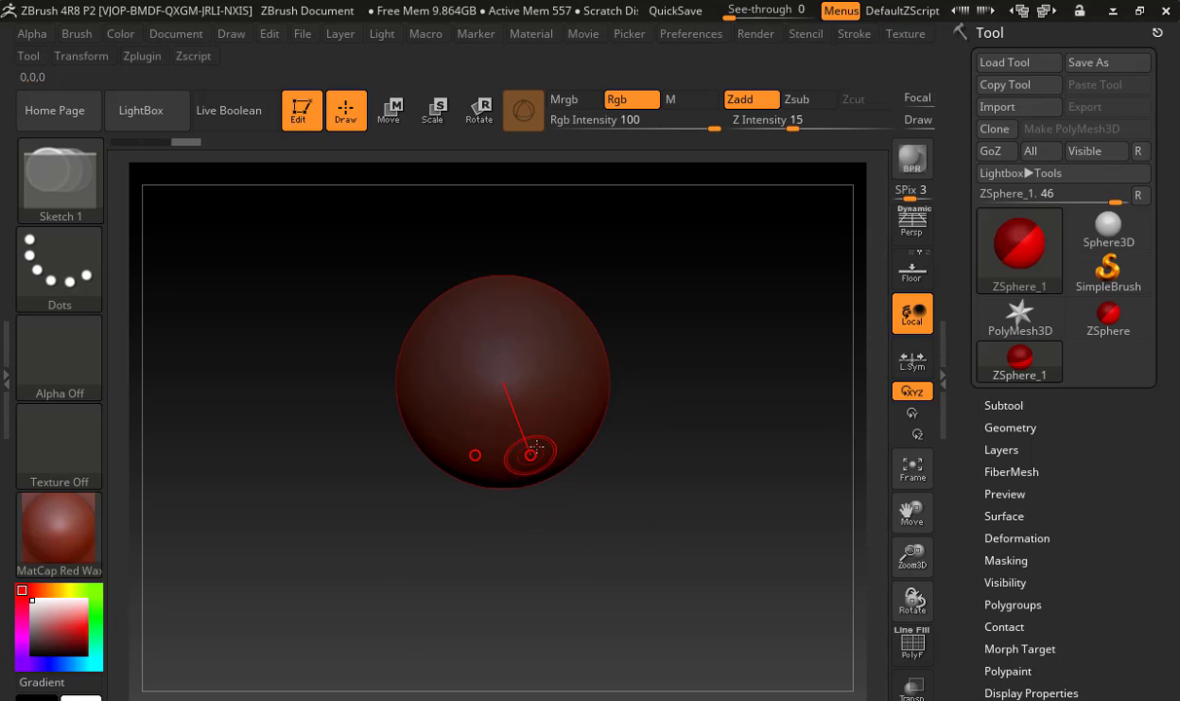
{"action": "left_click_drag", "start_coordinate": [578, 449], "coordinate": [617, 470]}
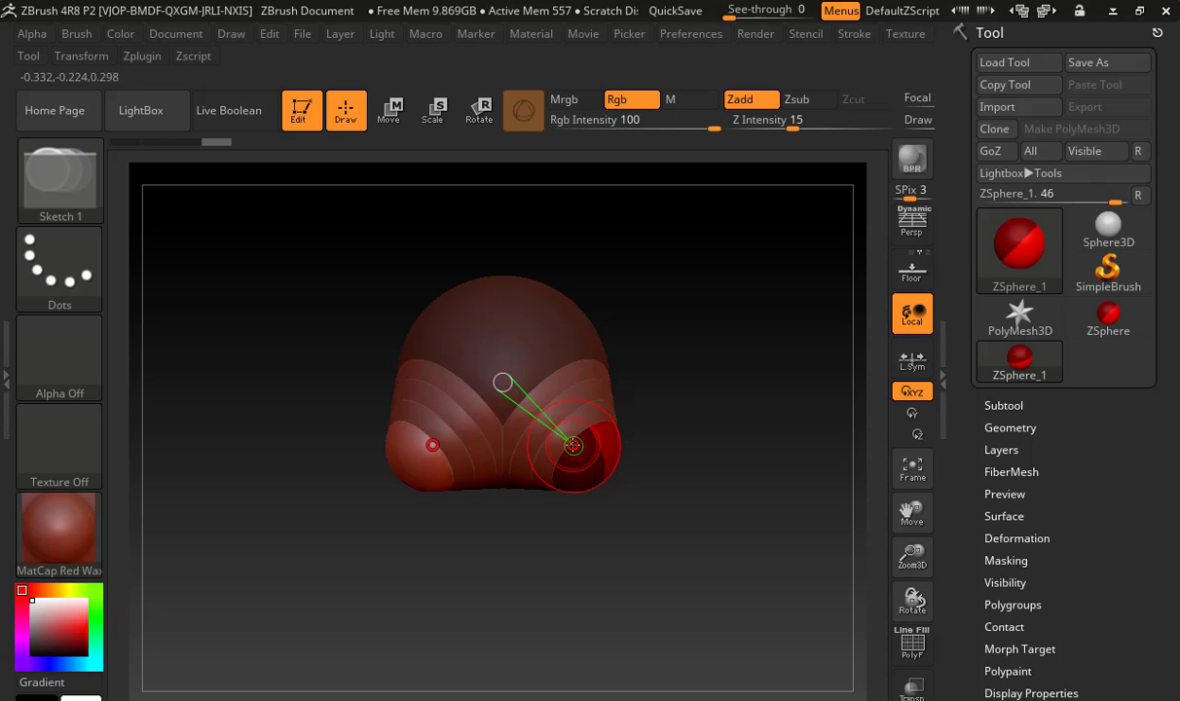
{"action": "left_click_drag", "start_coordinate": [574, 445], "coordinate": [601, 468]}
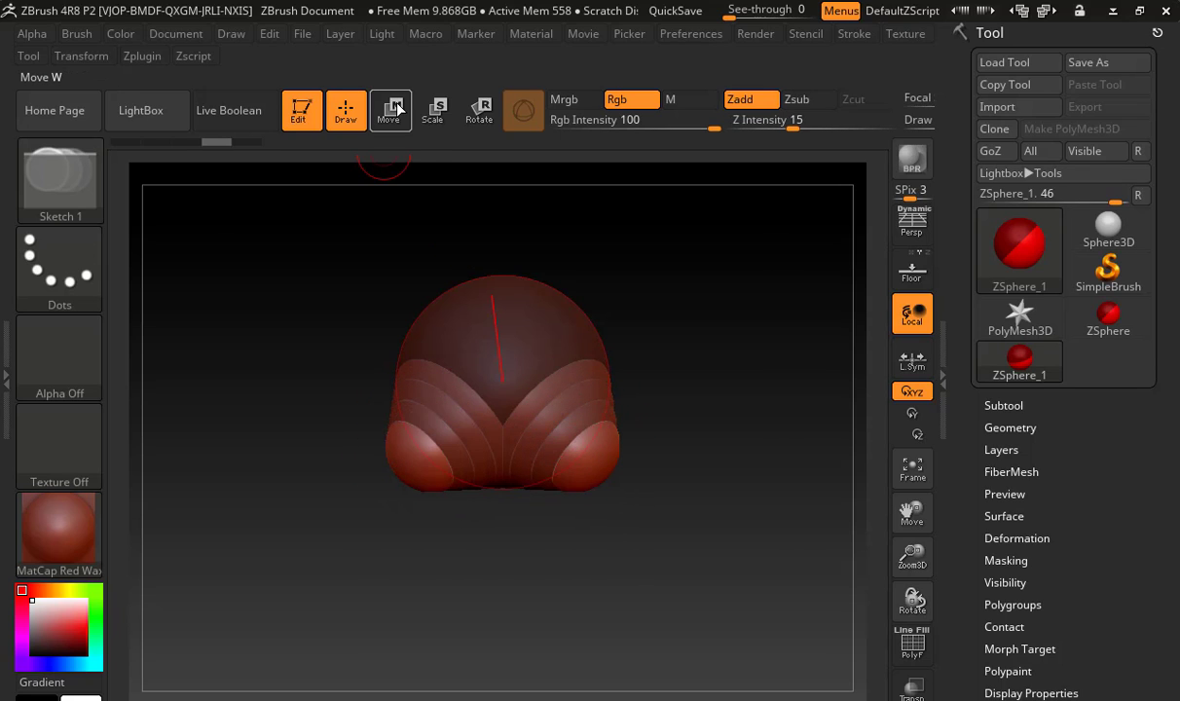
{"action": "left_click", "coordinate": [432, 109]}
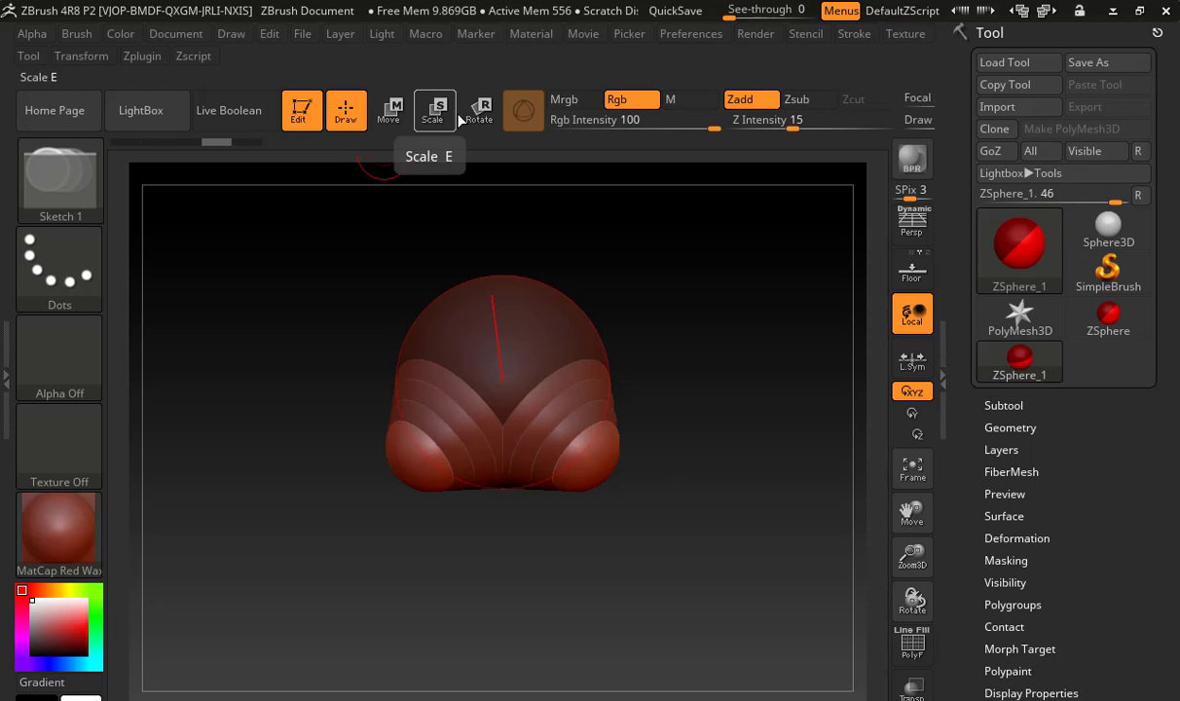
{"action": "key", "text": "r"}
{"action": "key", "text": "w"}
{"action": "key", "text": "e"}
{"action": "key", "text": "w"}
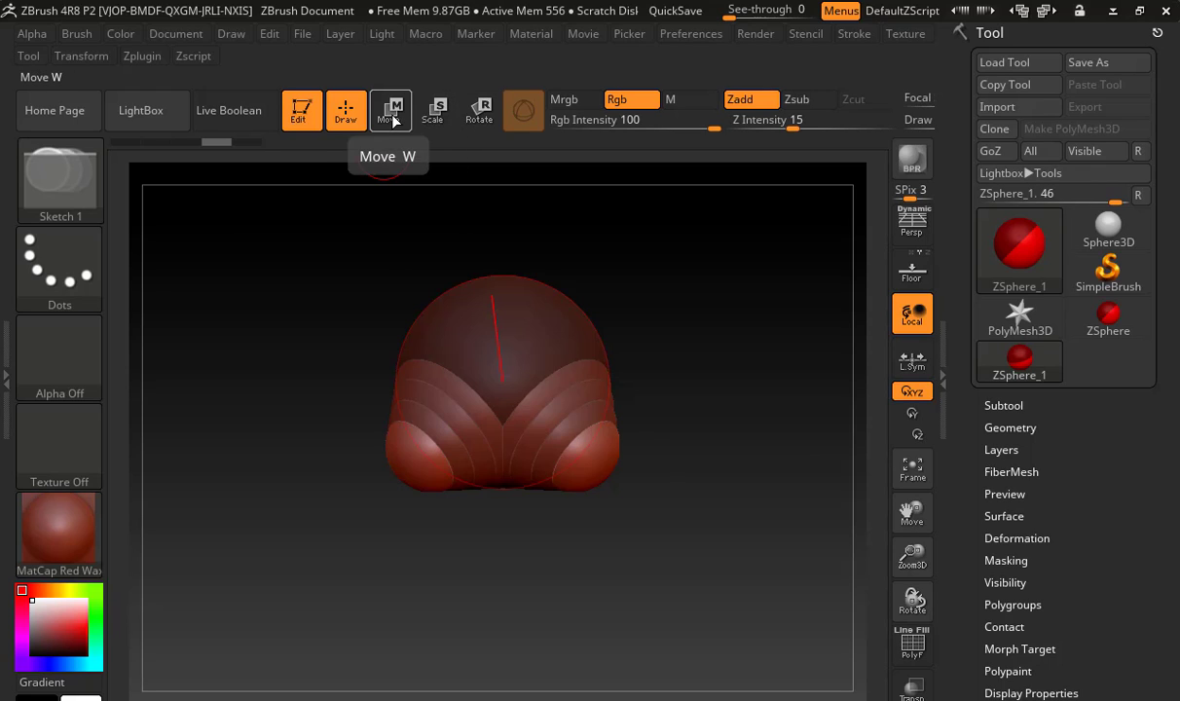
{"action": "key", "text": "e"}
{"action": "key", "text": "r"}
{"action": "key", "text": "e"}
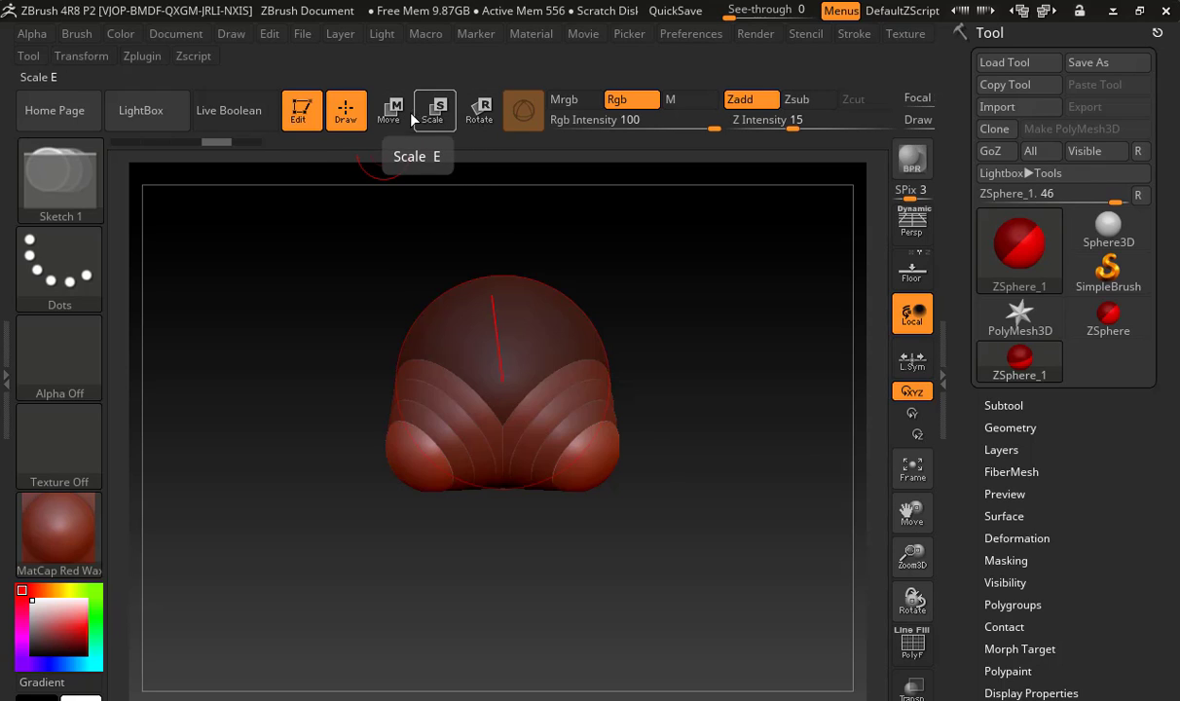
{"action": "key", "text": "r"}
{"action": "key", "text": "q"}
Move the mirrored child ZSpheres outward and down, away from the root ZSphere
{"action": "key", "text": "w"}
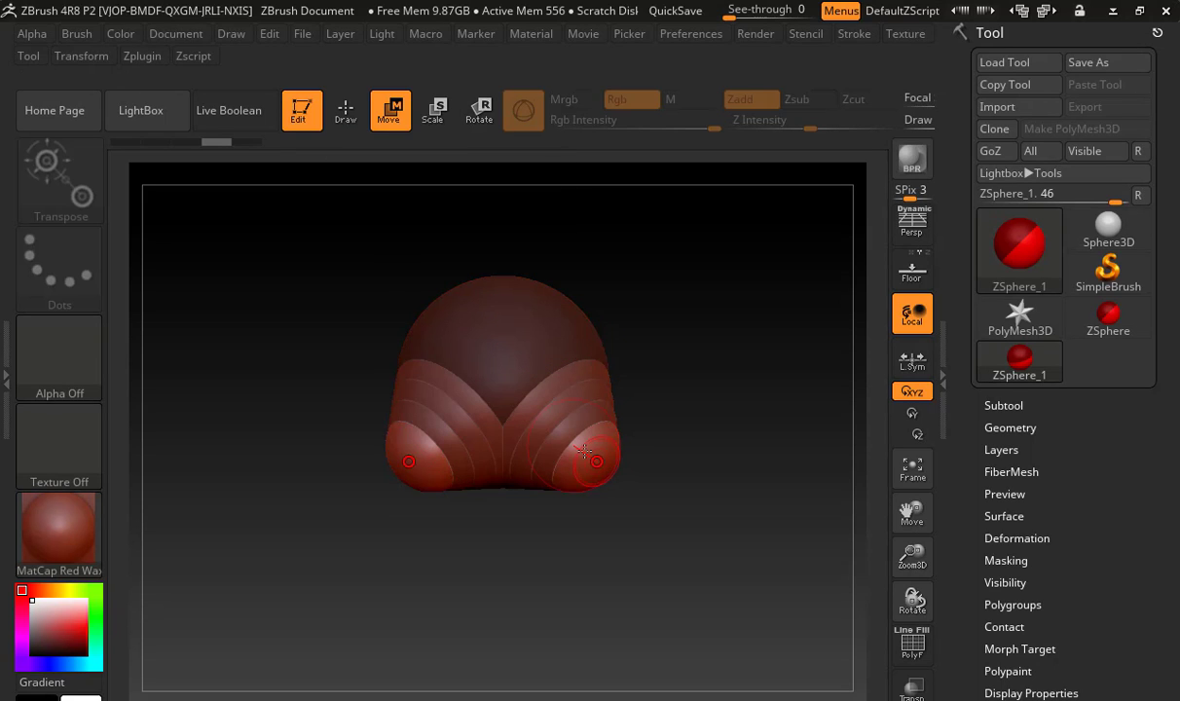
{"action": "left_click_drag", "start_coordinate": [585, 454], "coordinate": [669, 463]}
{"action": "left_click_drag", "start_coordinate": [639, 524], "coordinate": [617, 484]}
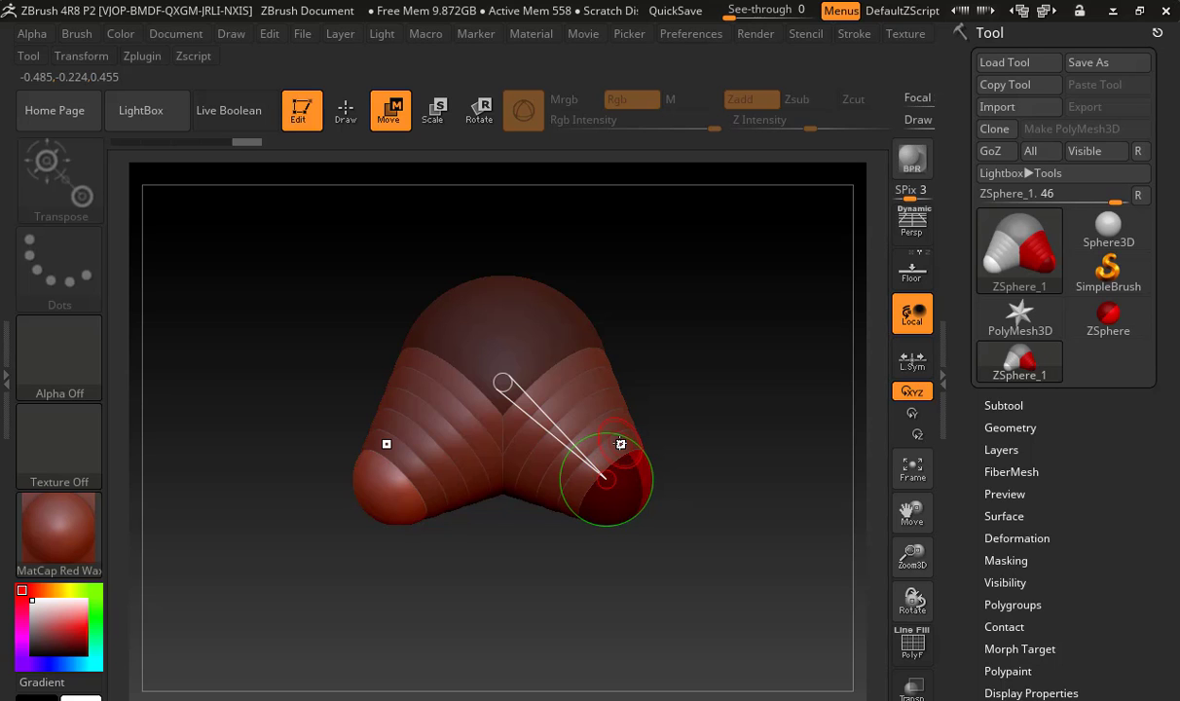
Switch to Chrome, search Google Images for "wire armature" and examine the hips of a human wire figure as reference
{"action": "key", "text": "alt+Tab"}
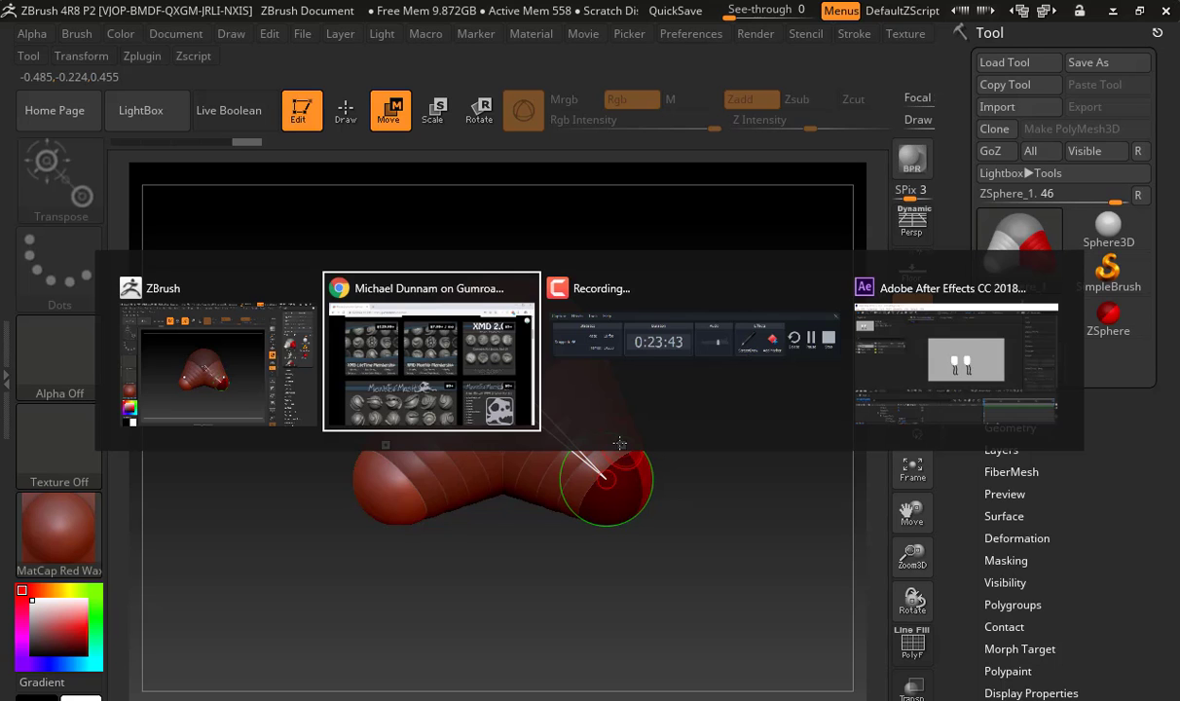
{"action": "key", "text": "ctrl+t"}
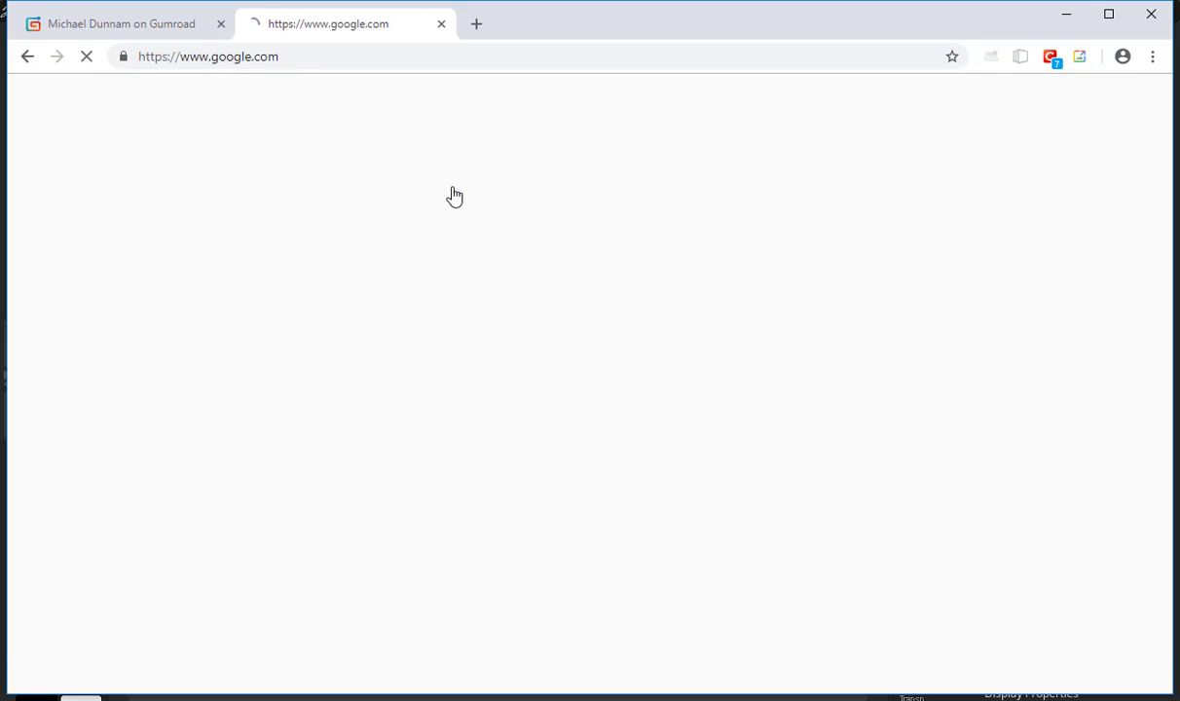
{"action": "type", "text": "wire arma"}
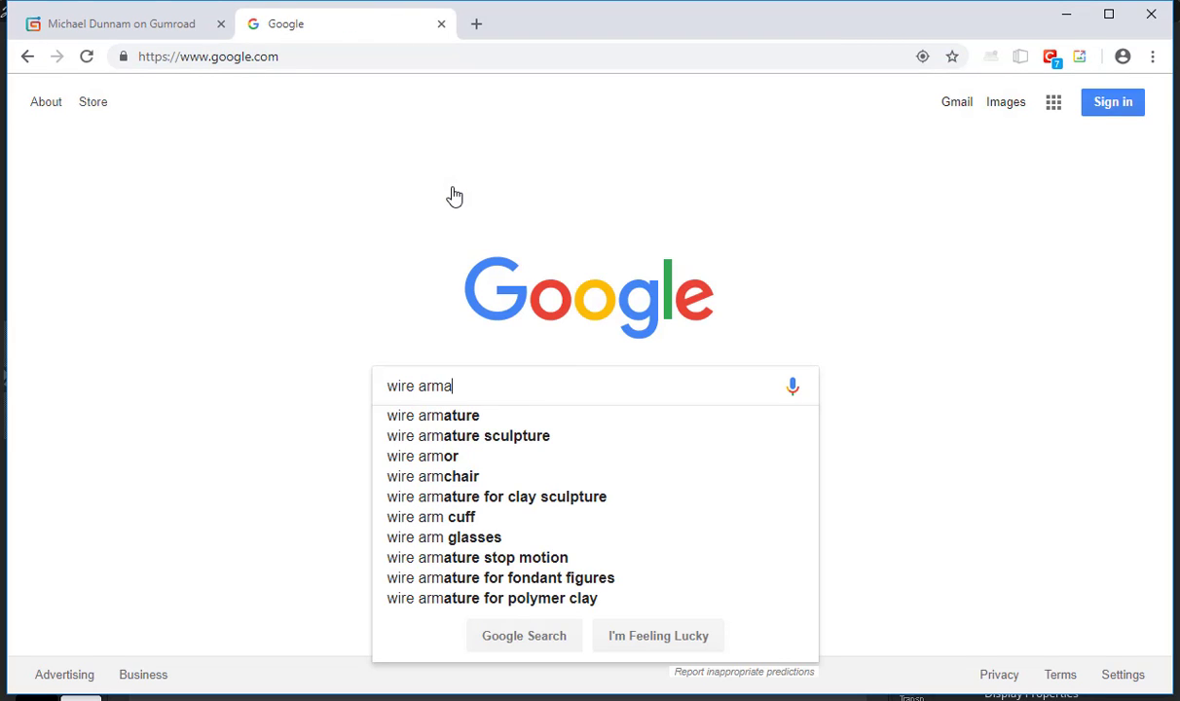
{"action": "type", "text": "ture"}
{"action": "key", "text": "Return"}
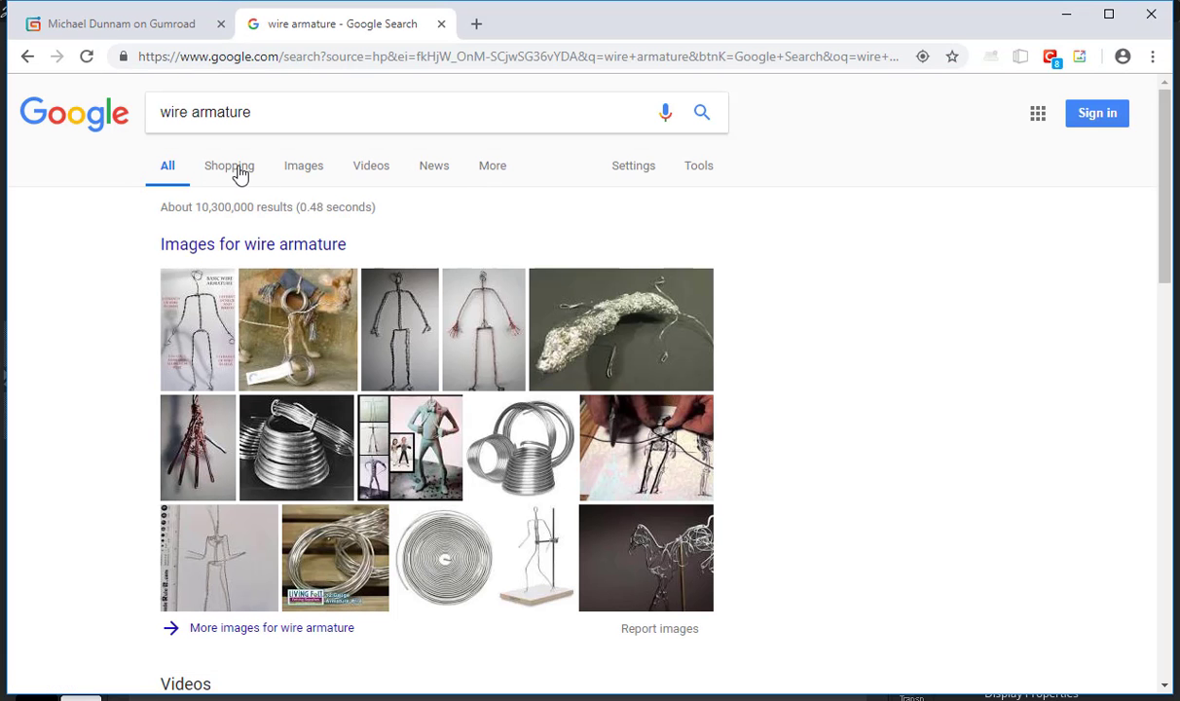
{"action": "left_click", "coordinate": [314, 173]}
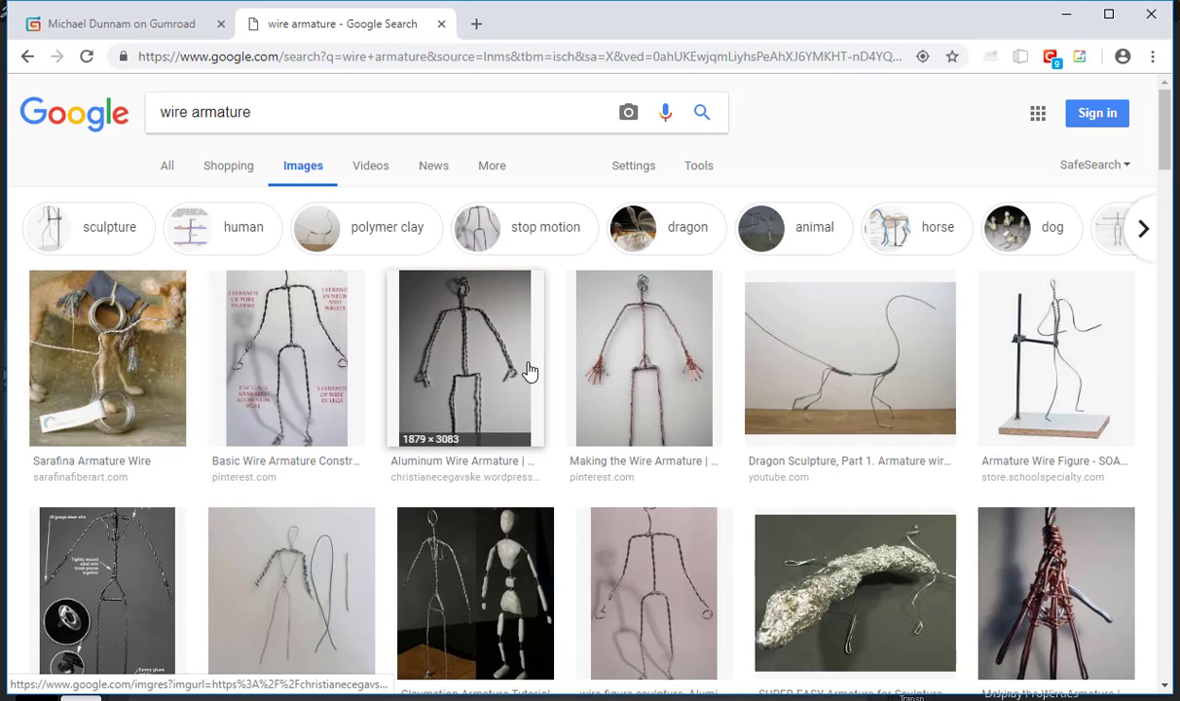
{"action": "left_click", "coordinate": [613, 356]}
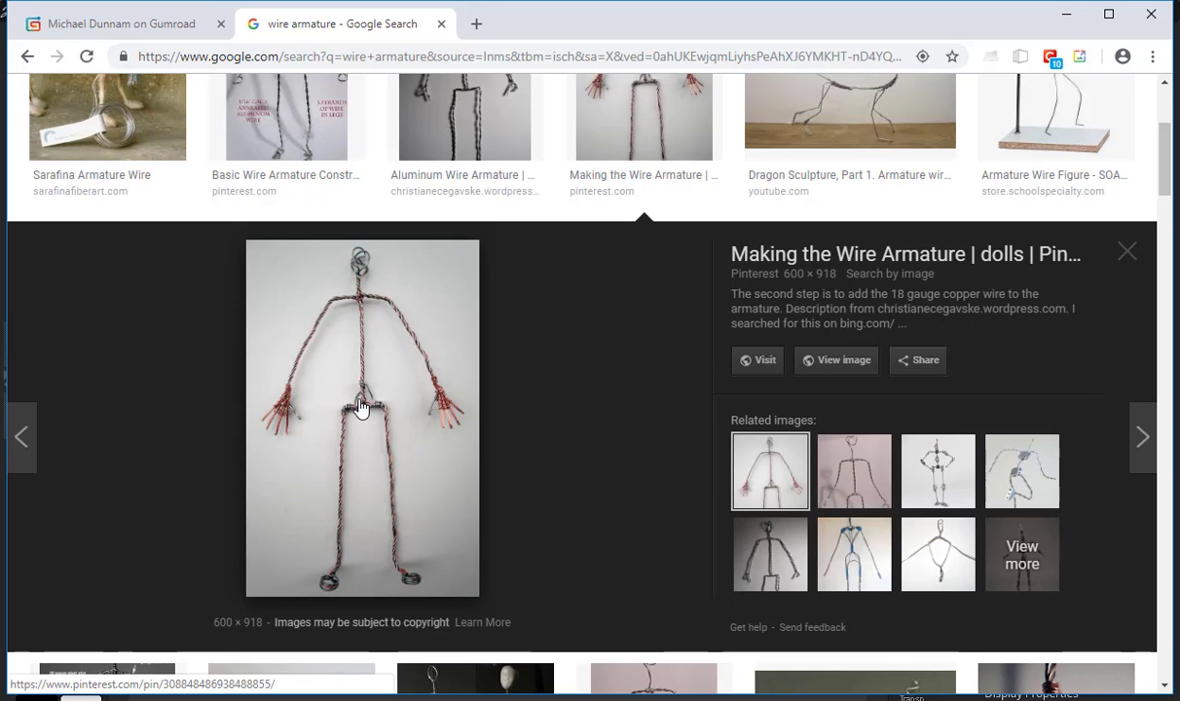
{"action": "key", "text": "alt+Tab"}
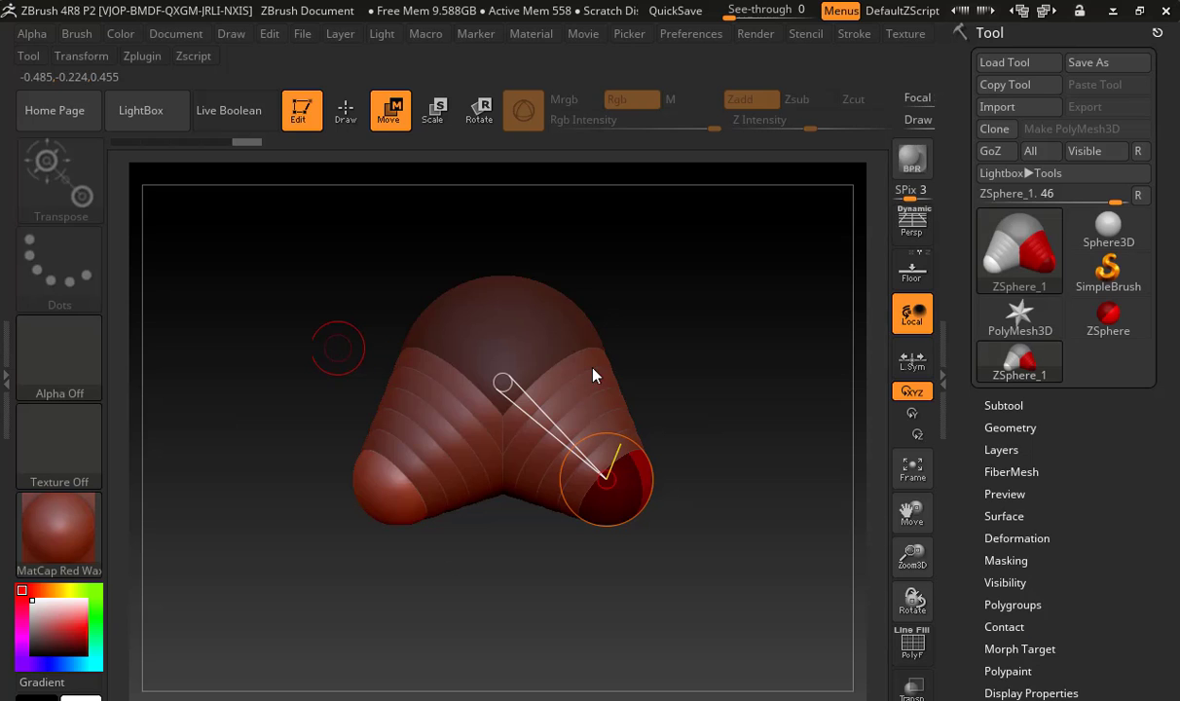
{"action": "key", "text": "alt+Tab"}
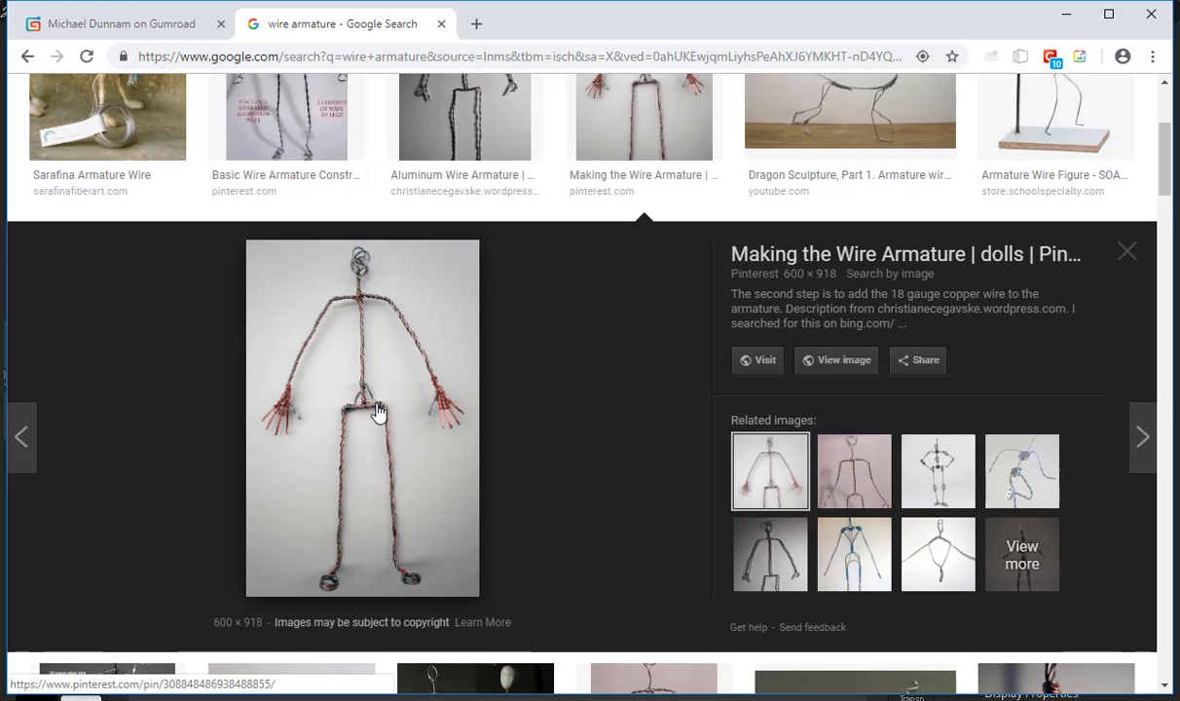
Return to ZBrush and move the child ZSpheres level with the root on both sides to form the hips
{"action": "key", "text": "alt+Tab"}
{"action": "left_click_drag", "start_coordinate": [605, 479], "coordinate": [650, 382]}
{"action": "left_click_drag", "start_coordinate": [780, 403], "coordinate": [666, 407]}
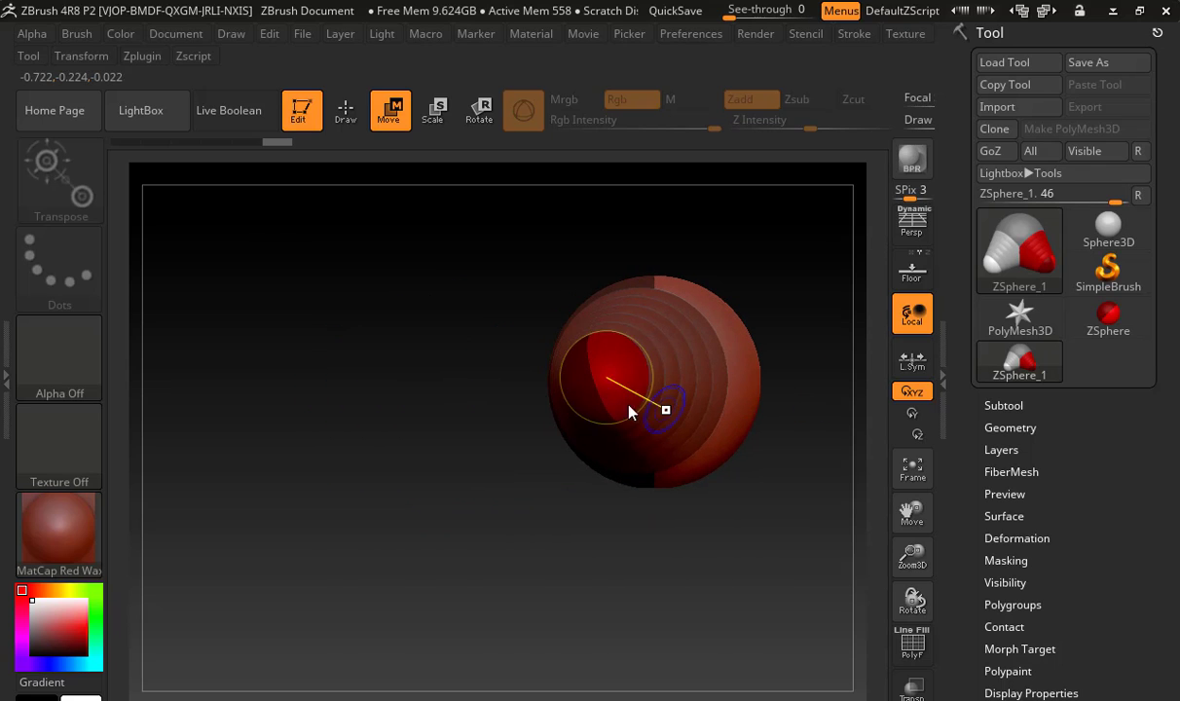
{"action": "left_click_drag", "start_coordinate": [582, 382], "coordinate": [623, 388]}
{"action": "left_click_drag", "start_coordinate": [466, 463], "coordinate": [516, 463]}
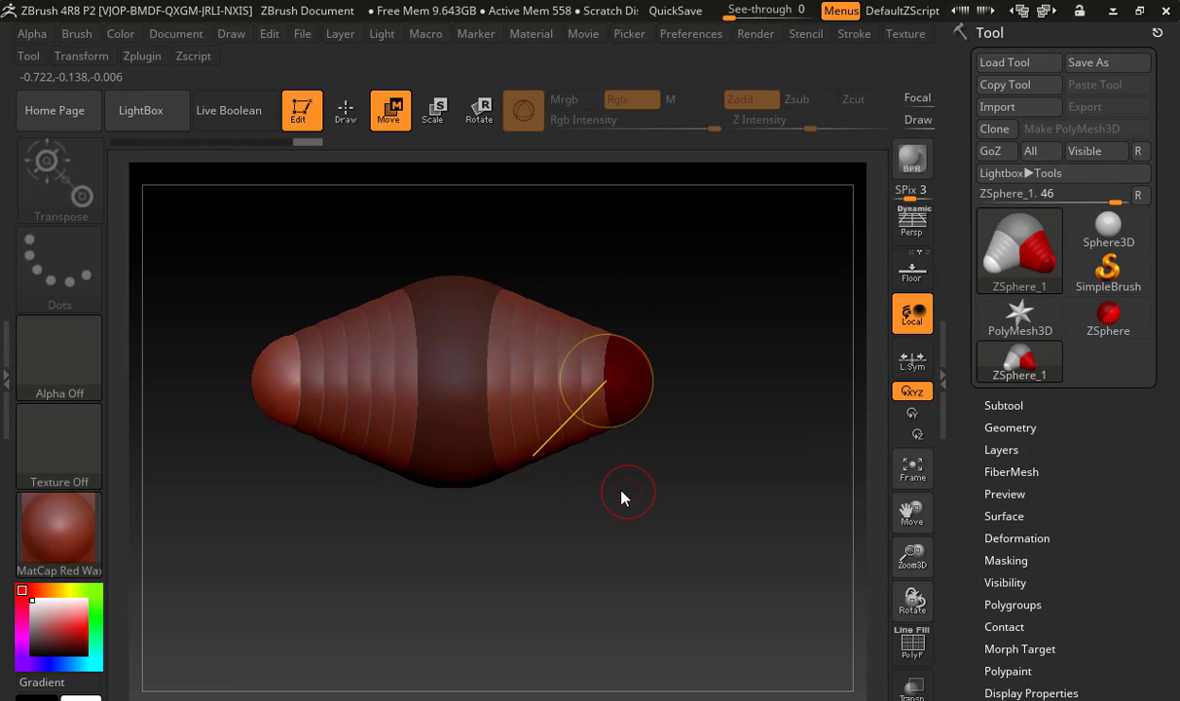
Add a child ZSphere to each hip end and move the pair down to form the upper legs
{"action": "left_click", "coordinate": [342, 112]}
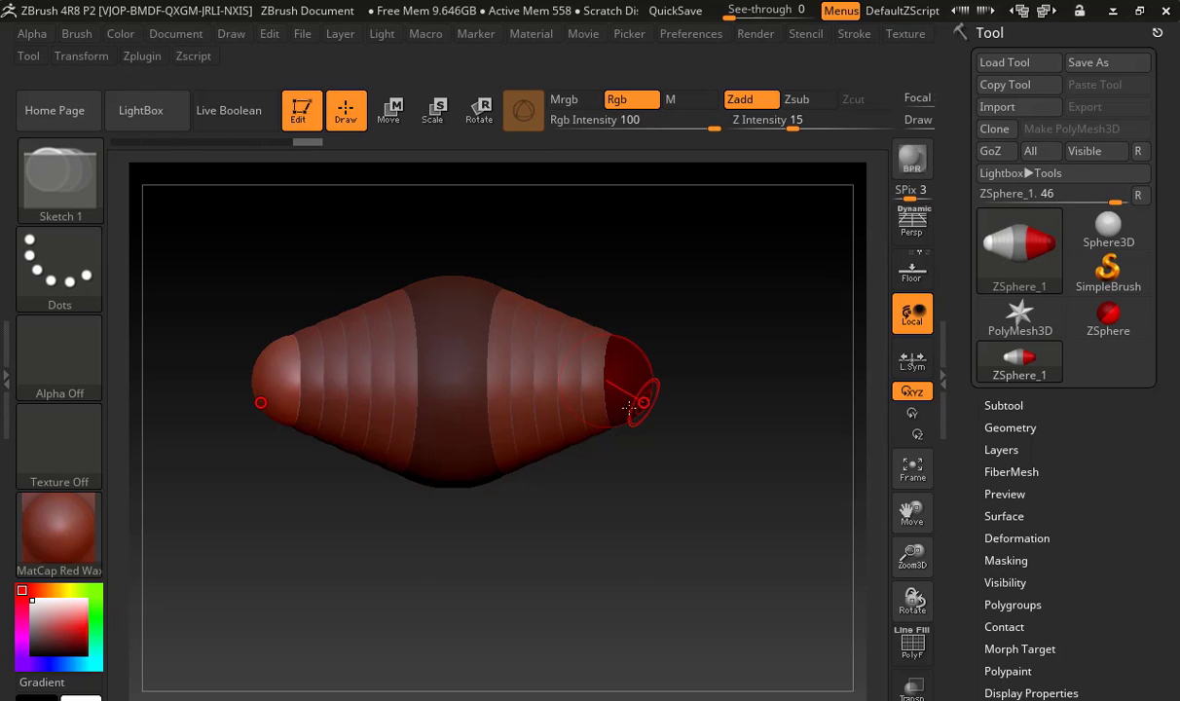
{"action": "mouse_move", "coordinate": [628, 415]}
{"action": "left_mouse_down"}
{"action": "mouse_move", "coordinate": [650, 435]}
{"action": "mouse_move", "coordinate": [594, 694]}
{"action": "left_mouse_up"}
{"action": "left_click", "coordinate": [403, 113]}
{"action": "left_click_drag", "start_coordinate": [744, 604], "coordinate": [570, 531], "text": "alt"}
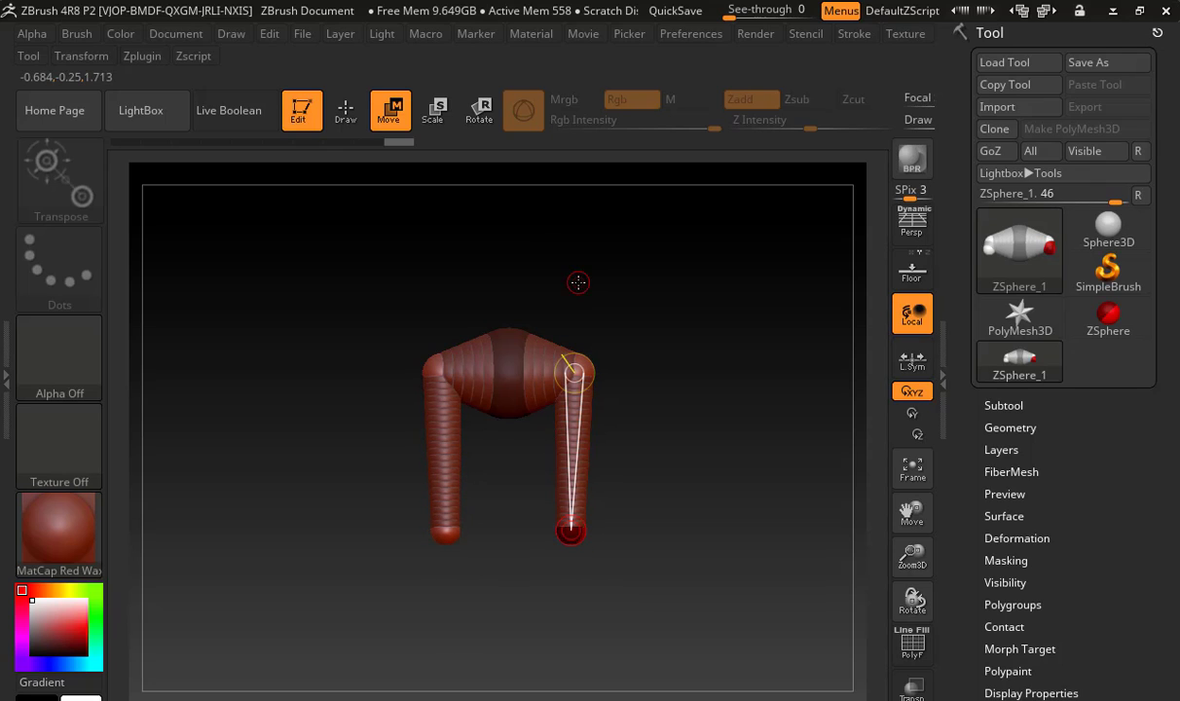
Add a ZSphere at each knee and move the pair straight down to form the lower legs
{"action": "left_click", "coordinate": [346, 110]}
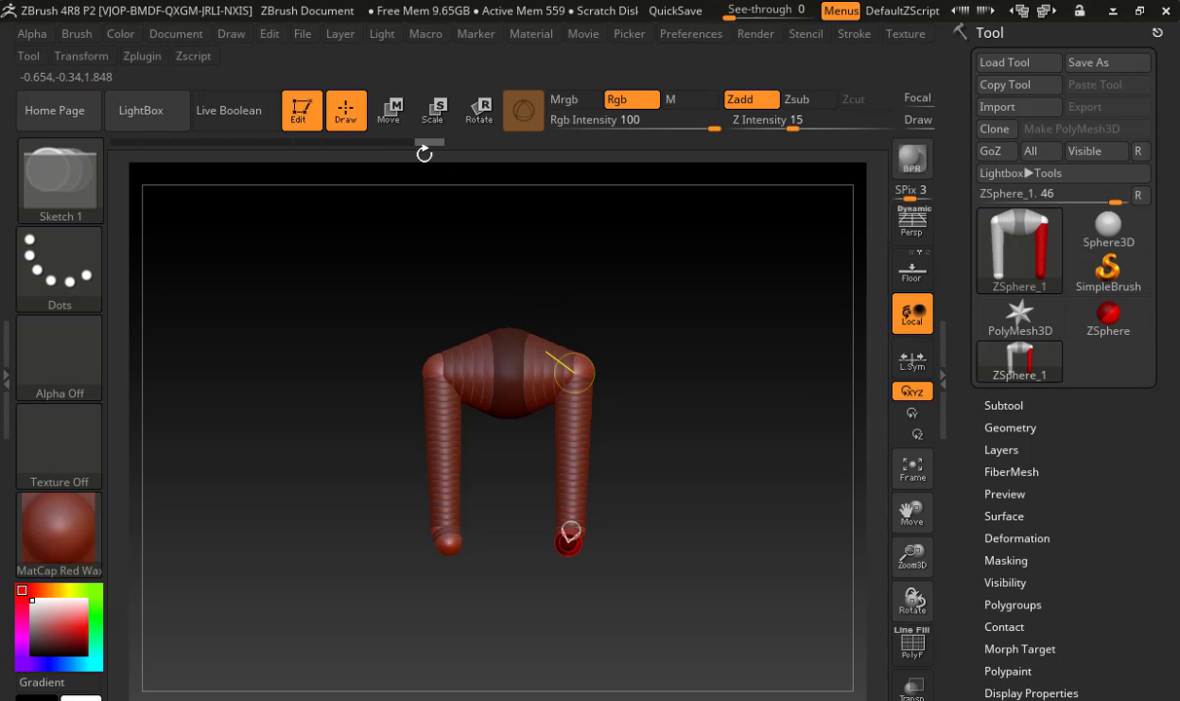
{"action": "left_click", "coordinate": [389, 110]}
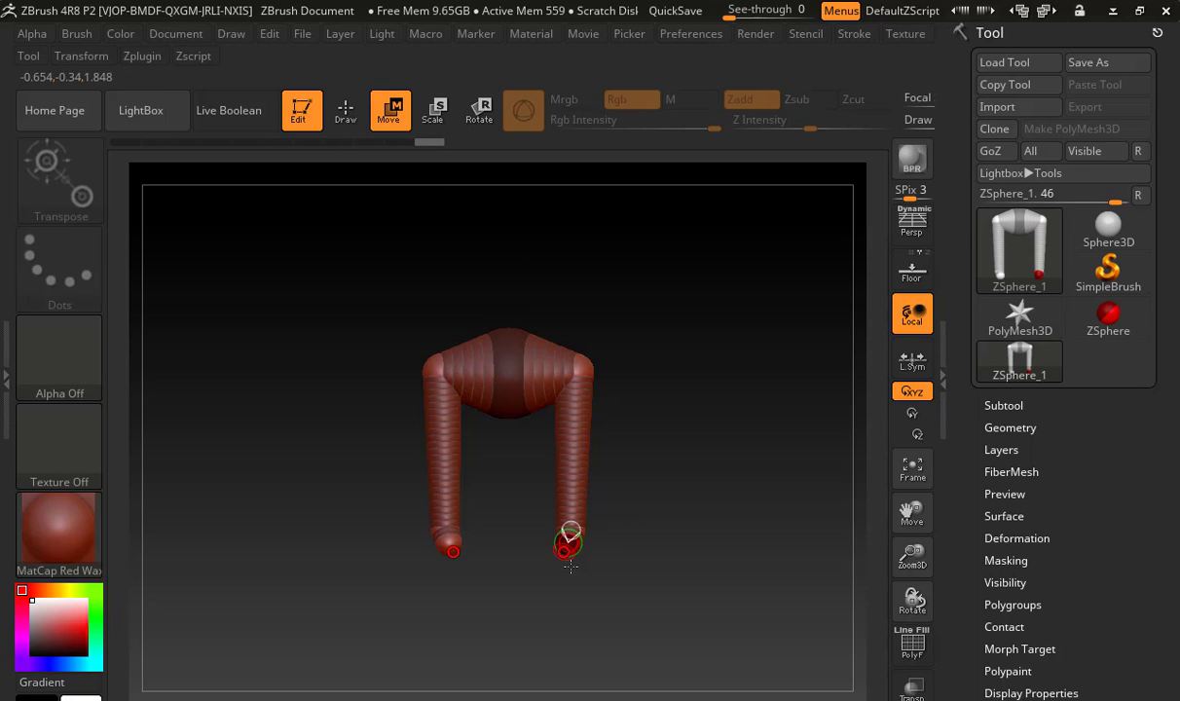
{"action": "left_click_drag", "start_coordinate": [570, 566], "coordinate": [571, 693]}
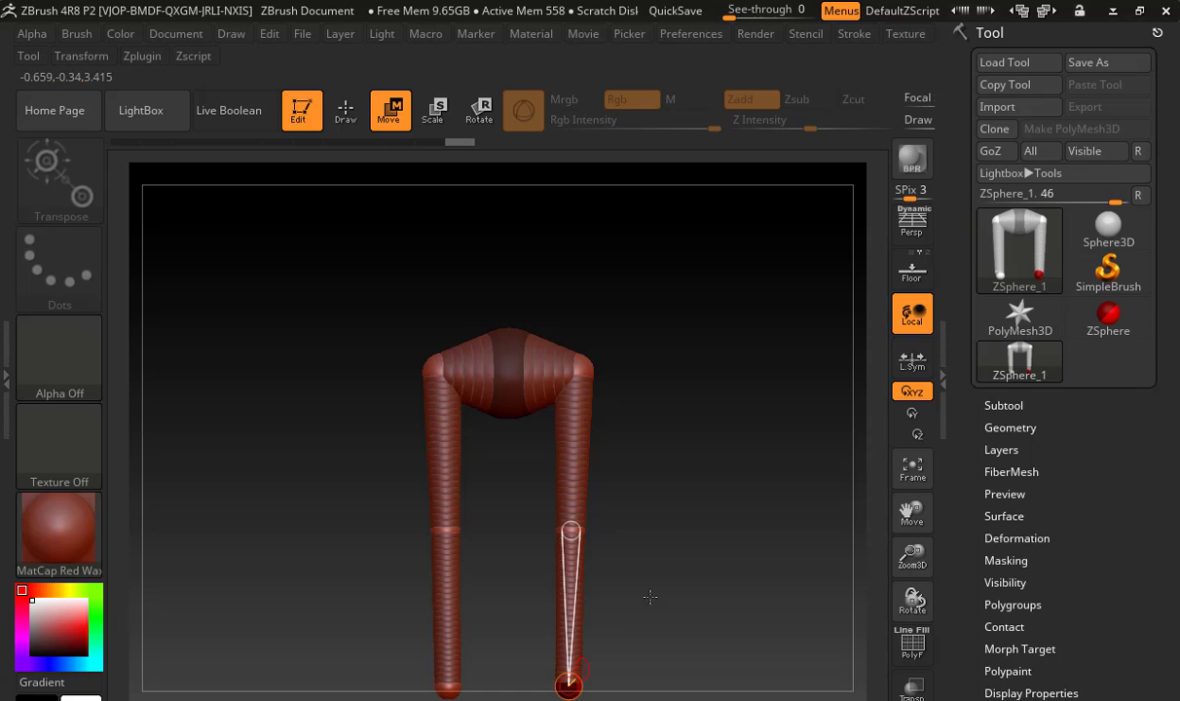
Bend the legs in side view by moving the knee ZSpheres forward and the ankle ZSpheres back
{"action": "left_click_drag", "start_coordinate": [650, 595], "coordinate": [527, 525]}
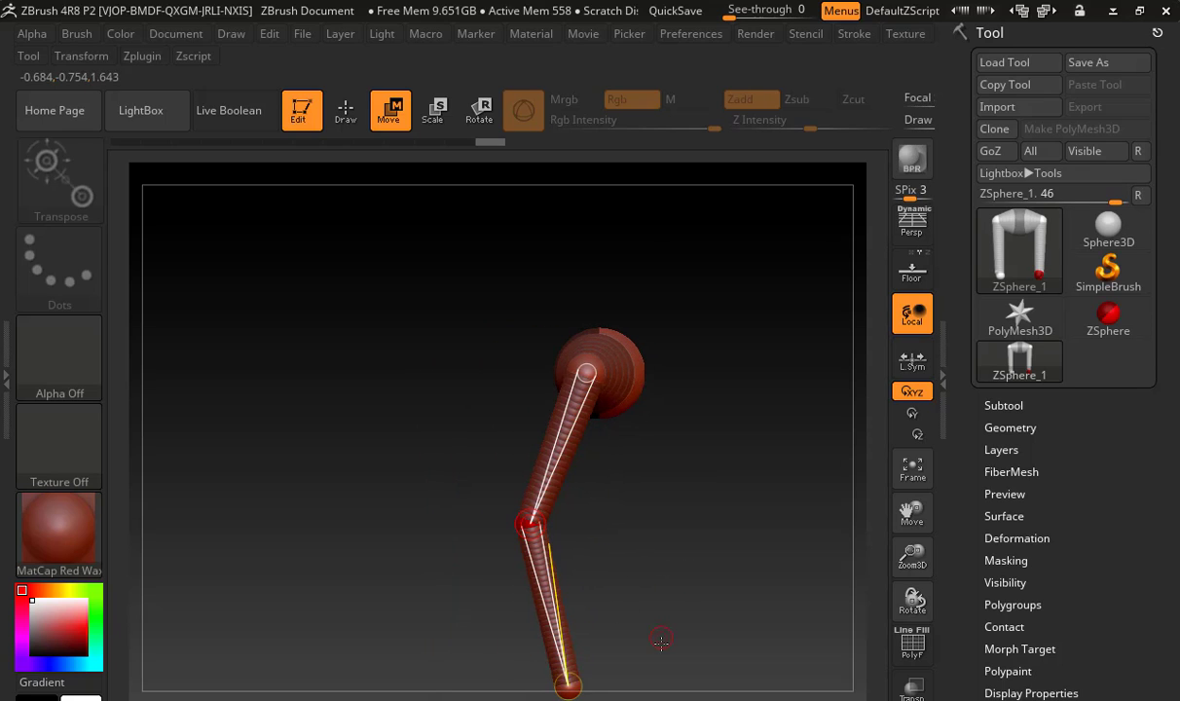
{"action": "left_click_drag", "start_coordinate": [624, 545], "coordinate": [596, 397], "text": "alt"}
{"action": "mouse_move", "coordinate": [549, 547]}
{"action": "left_mouse_down"}
{"action": "mouse_move", "coordinate": [567, 558]}
{"action": "mouse_move", "coordinate": [471, 557]}
{"action": "mouse_move", "coordinate": [755, 566]}
{"action": "mouse_move", "coordinate": [692, 421]}
{"action": "left_mouse_up"}
Add a ZSphere at the front of each ankle and move the pair forward to form the feet
{"action": "key", "text": "q"}
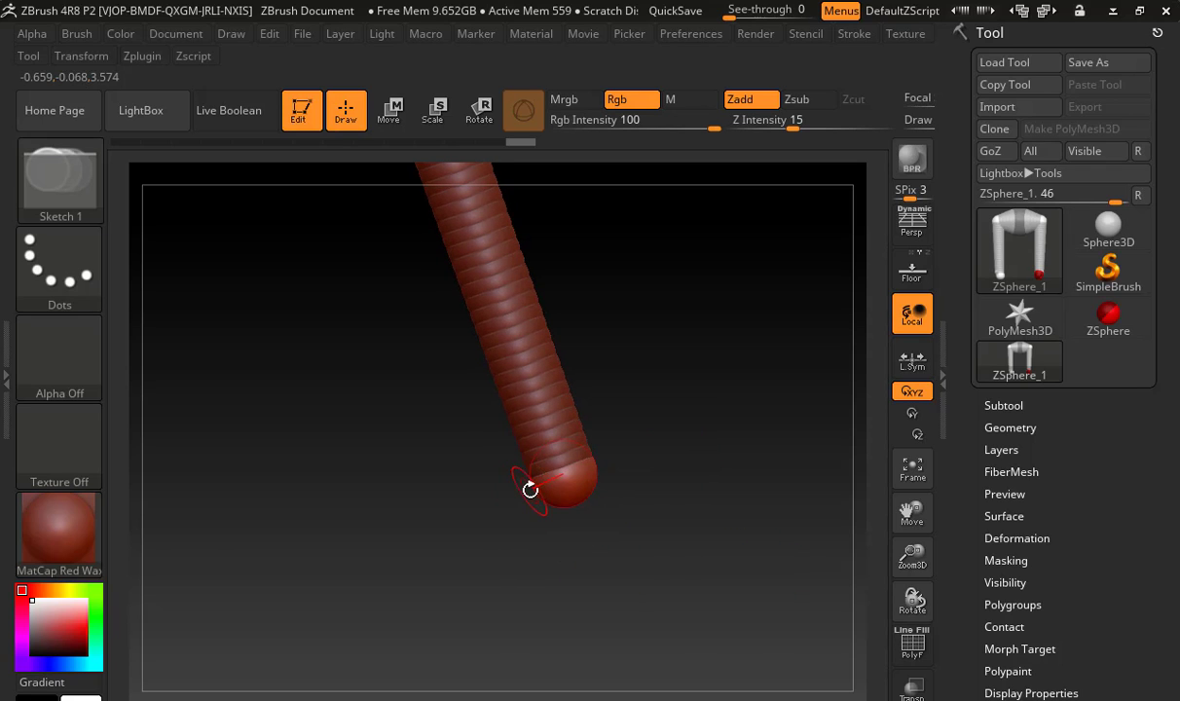
{"action": "left_click_drag", "start_coordinate": [469, 514], "coordinate": [517, 507]}
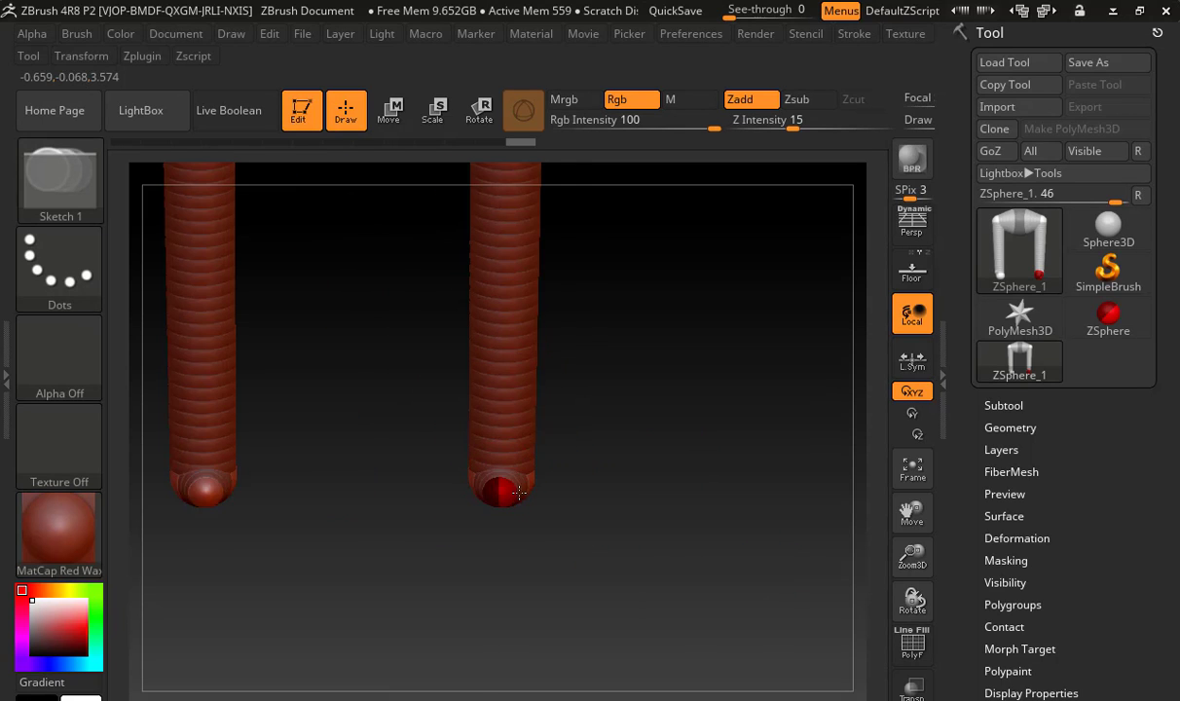
{"action": "left_click_drag", "start_coordinate": [614, 477], "coordinate": [548, 482]}
{"action": "key", "text": "w"}
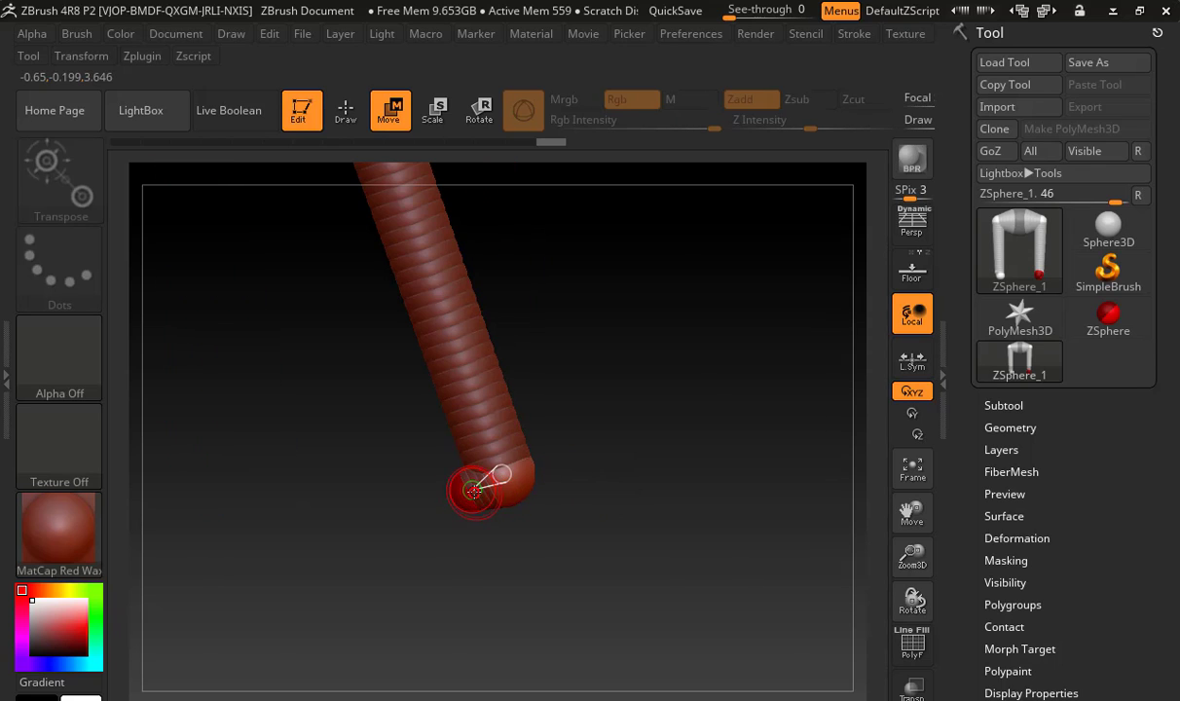
{"action": "left_click_drag", "start_coordinate": [472, 490], "coordinate": [258, 495]}
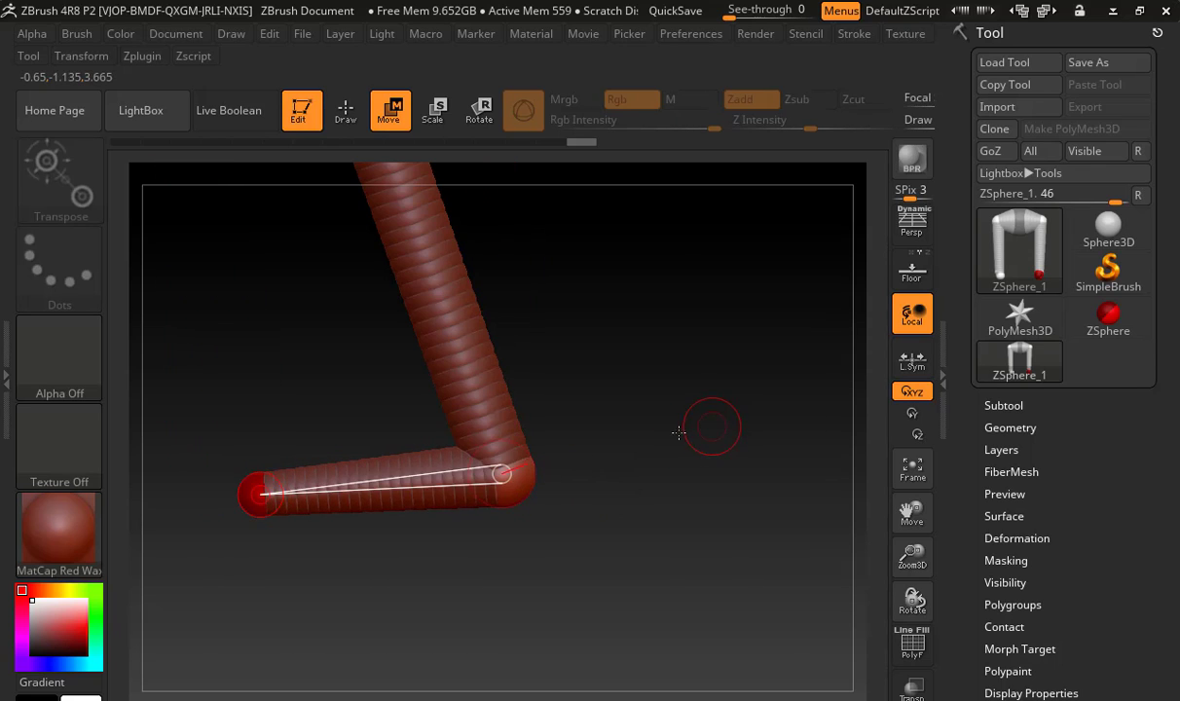
Preview the adaptive skin of the hips and legs from the front, and return to the ZSphere armature
{"action": "left_click_drag", "start_coordinate": [678, 432], "coordinate": [693, 509]}
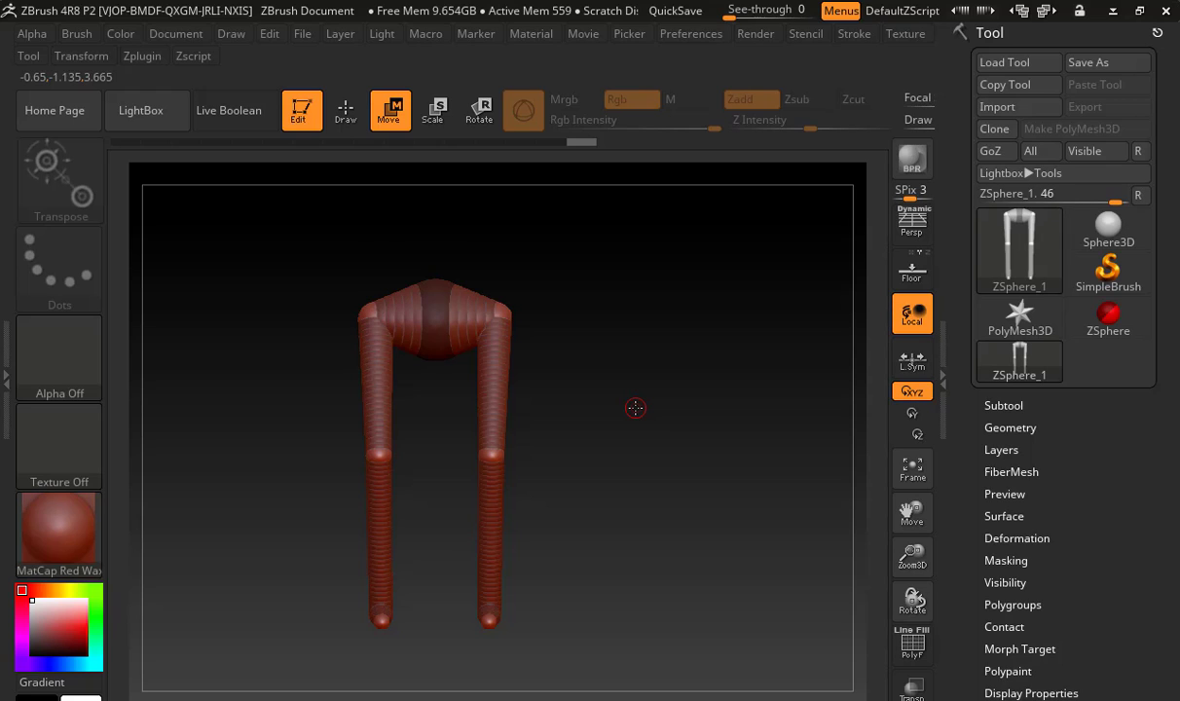
{"action": "key", "text": "a"}
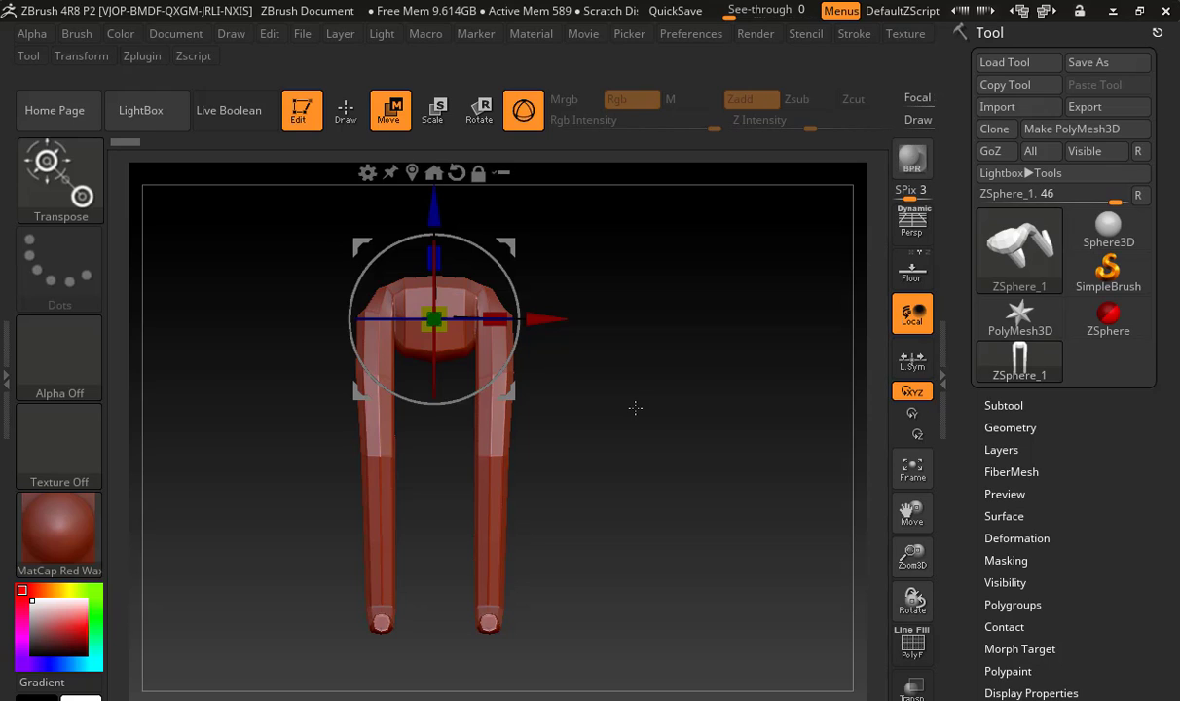
{"action": "key", "text": "a"}
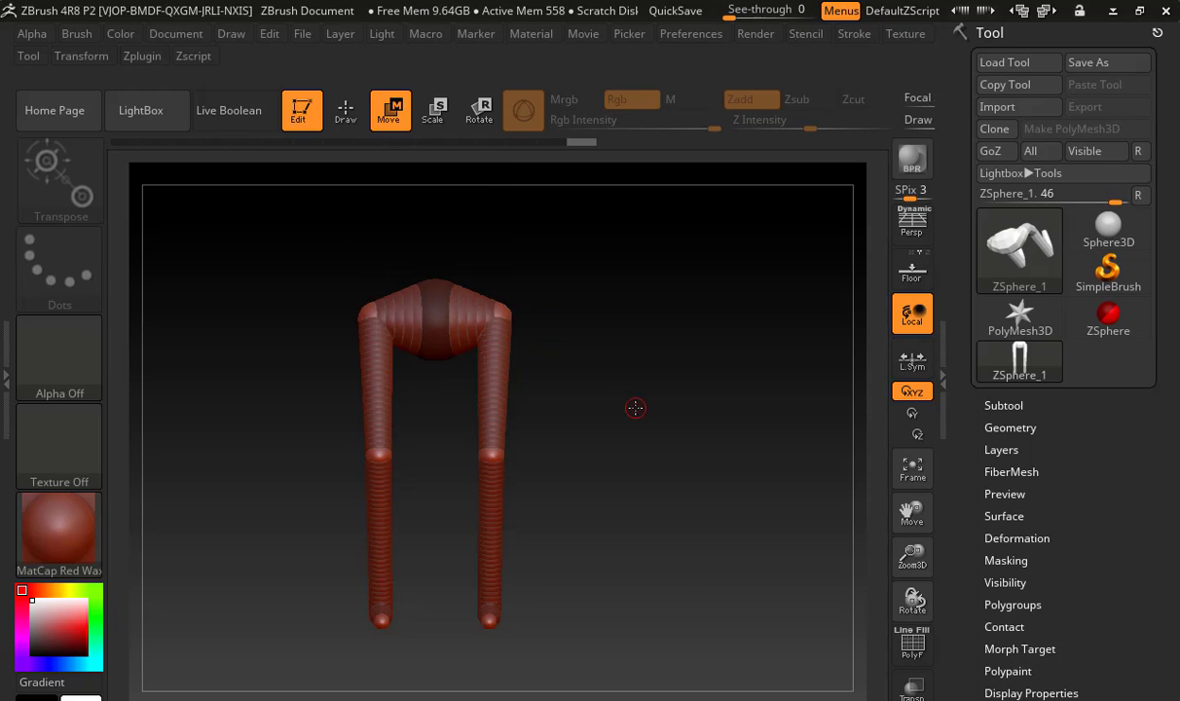
Add a ZSphere on top of the hip root, move it up to form the torso, and adjust its height in side view
{"action": "left_click", "coordinate": [345, 118]}
{"action": "mouse_move", "coordinate": [492, 251]}
{"action": "left_mouse_down", "text": "alt"}
{"action": "mouse_move", "coordinate": [594, 410]}
{"action": "mouse_move", "coordinate": [541, 421]}
{"action": "mouse_move", "coordinate": [534, 409]}
{"action": "mouse_move", "coordinate": [535, 200]}
{"action": "left_mouse_up", "text": "alt"}
{"action": "key", "text": "w"}
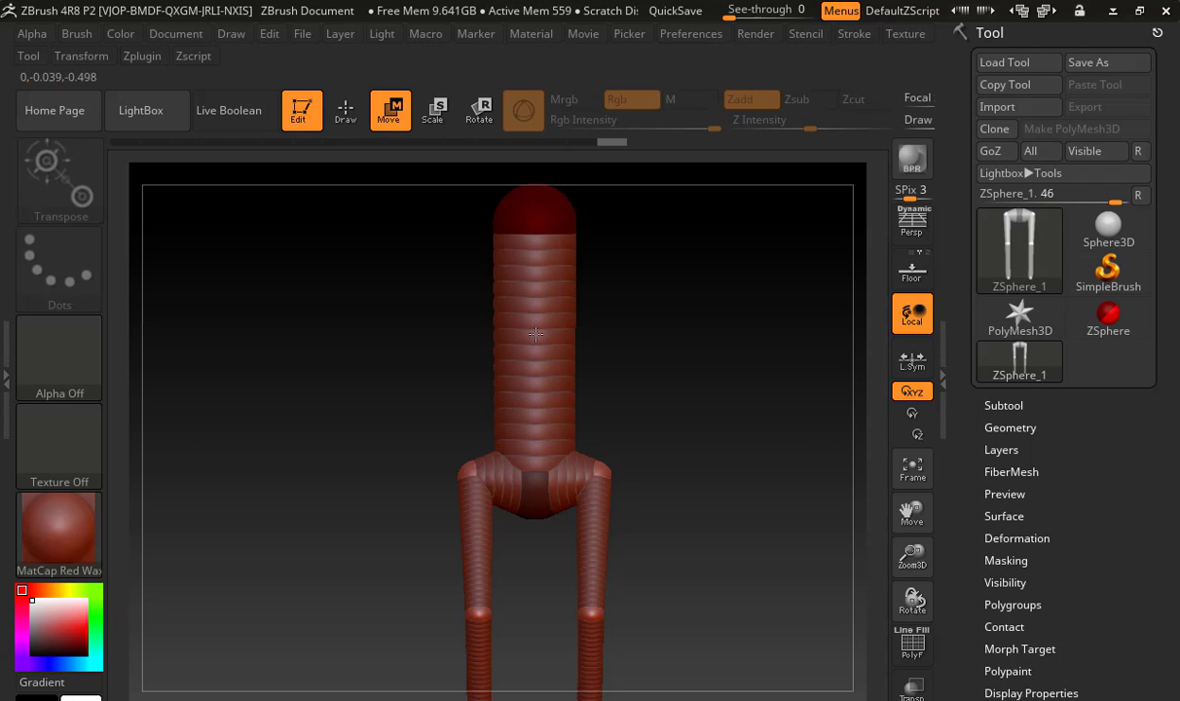
{"action": "left_click_drag", "start_coordinate": [605, 350], "coordinate": [577, 353]}
{"action": "left_click_drag", "start_coordinate": [629, 395], "coordinate": [613, 480], "text": "alt"}
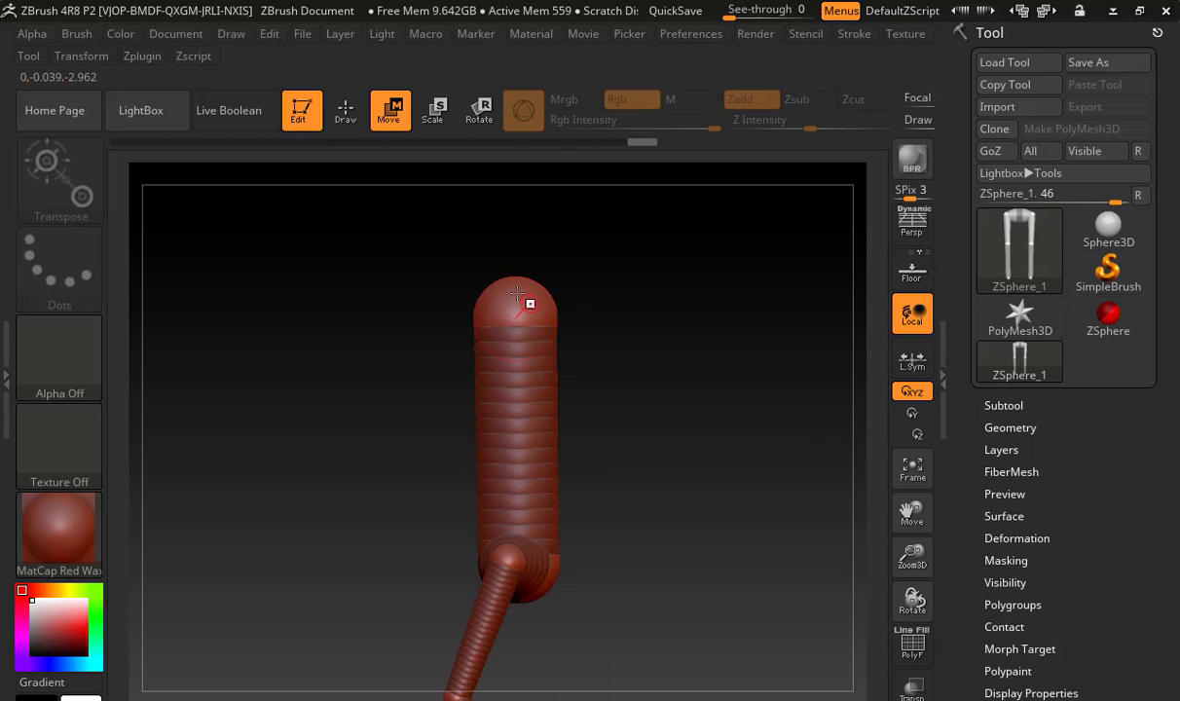
{"action": "left_click_drag", "start_coordinate": [517, 282], "coordinate": [517, 306]}
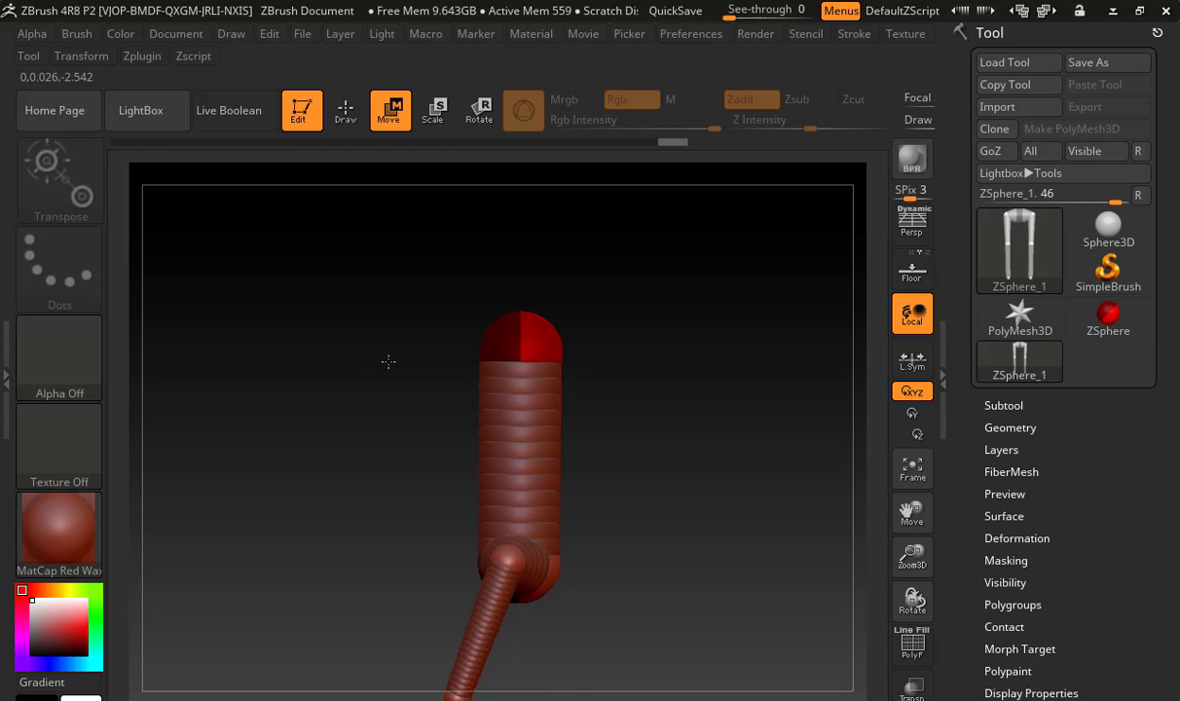
{"action": "left_click_drag", "start_coordinate": [389, 362], "coordinate": [452, 379]}
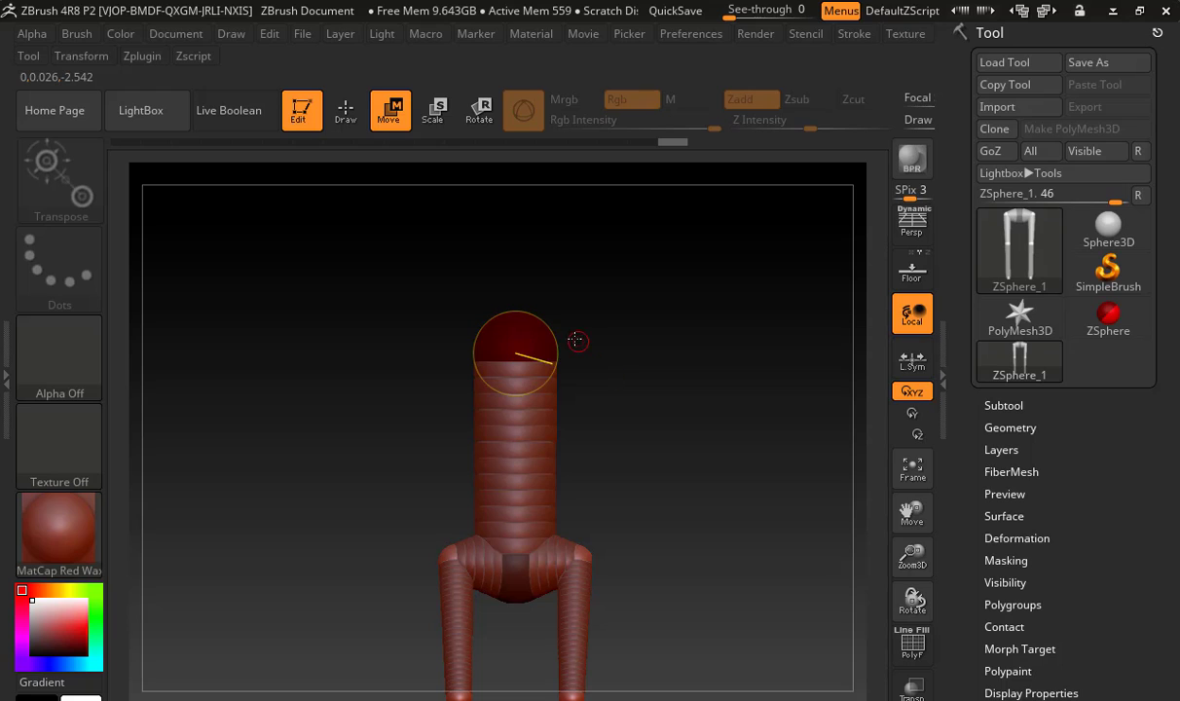
Add symmetrical shoulder ZSpheres to the chest, extend an arm from each, and lower the arm ends to about hip level
{"action": "key", "text": "q"}
{"action": "mouse_move", "coordinate": [553, 340]}
{"action": "left_mouse_down"}
{"action": "mouse_move", "coordinate": [597, 325]}
{"action": "mouse_move", "coordinate": [727, 405]}
{"action": "mouse_move", "coordinate": [707, 393]}
{"action": "left_mouse_up"}
{"action": "key", "text": "w"}
{"action": "key", "text": "q"}
{"action": "key", "text": "w"}
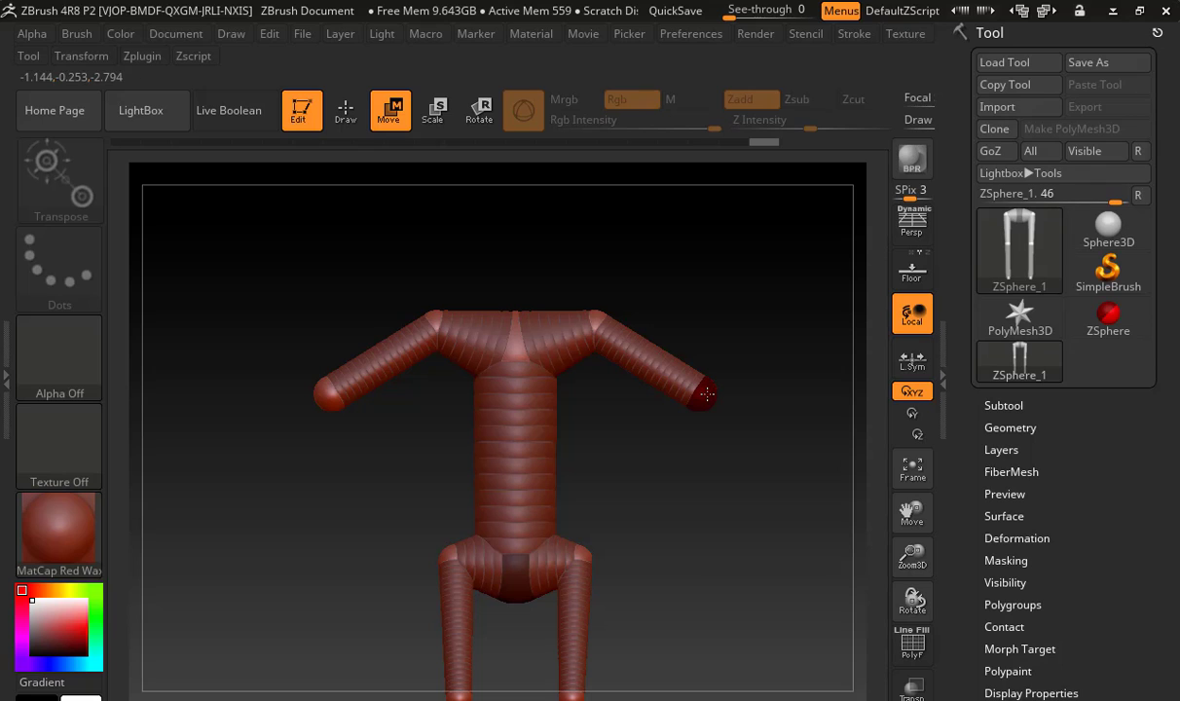
{"action": "key", "text": "q"}
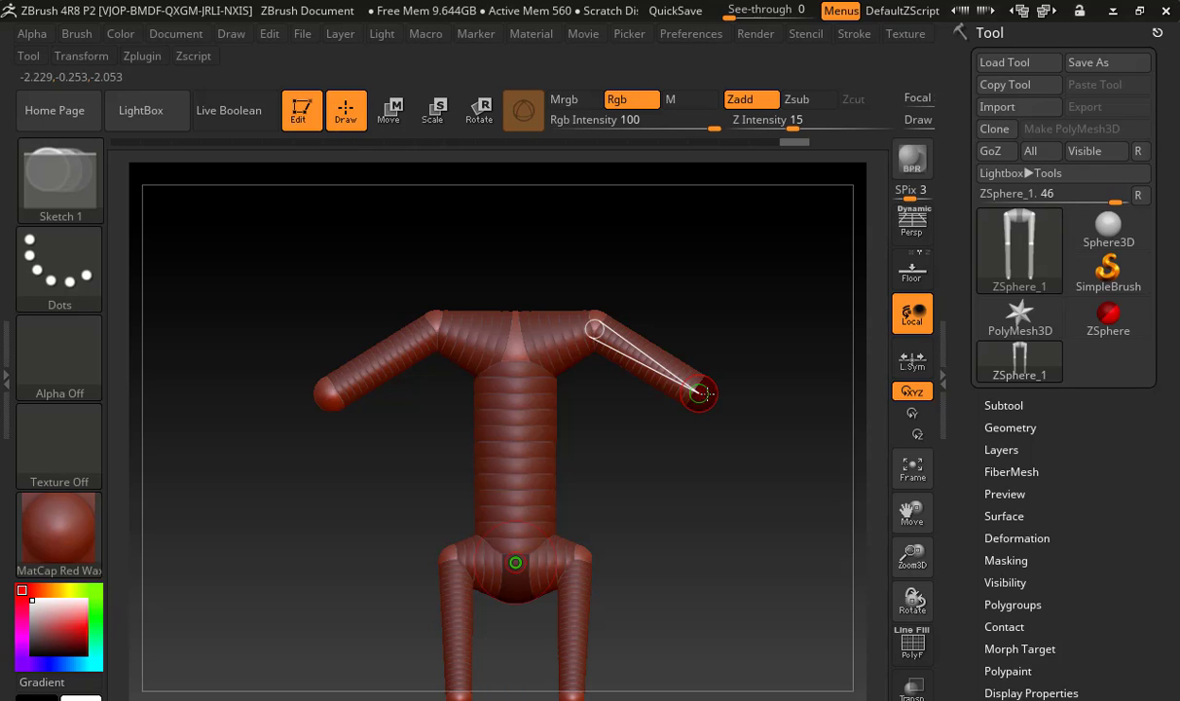
{"action": "key", "text": "w"}
{"action": "mouse_move", "coordinate": [699, 394]}
{"action": "left_mouse_down"}
{"action": "mouse_move", "coordinate": [746, 473]}
{"action": "mouse_move", "coordinate": [708, 591]}
{"action": "mouse_move", "coordinate": [693, 573]}
{"action": "left_mouse_up"}
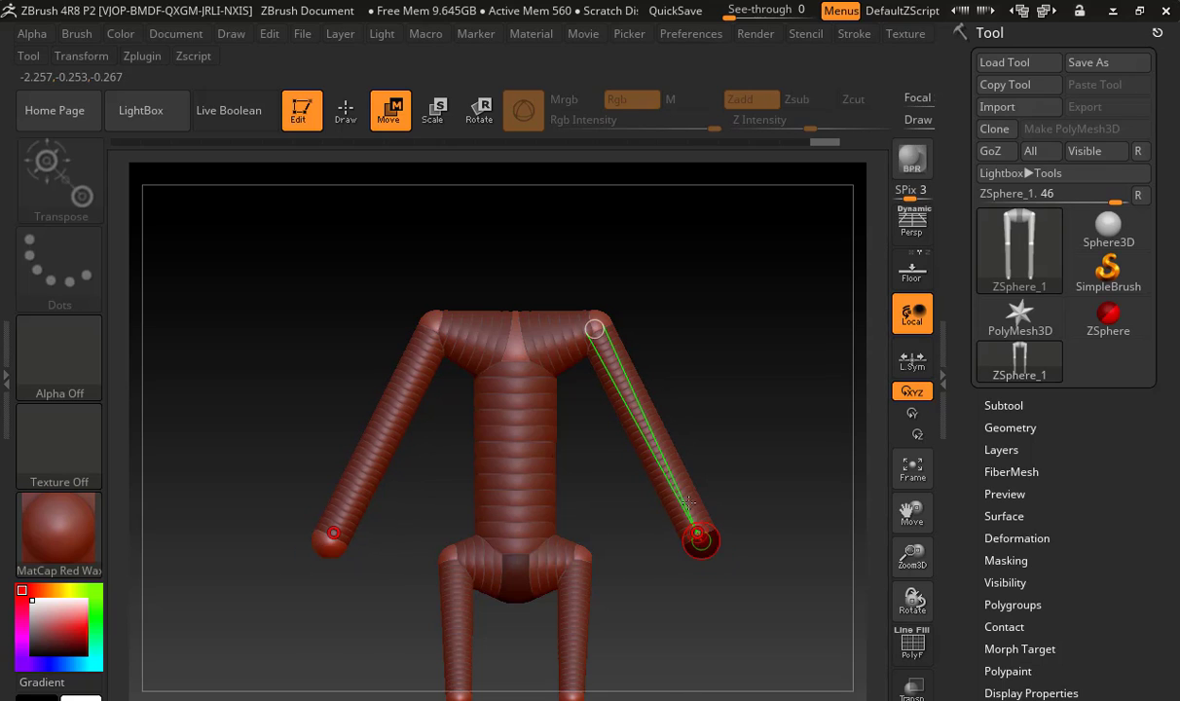
Insert a ZSphere at the middle of each arm and move the pair back in side view to bend the elbows
{"action": "key", "text": "q"}
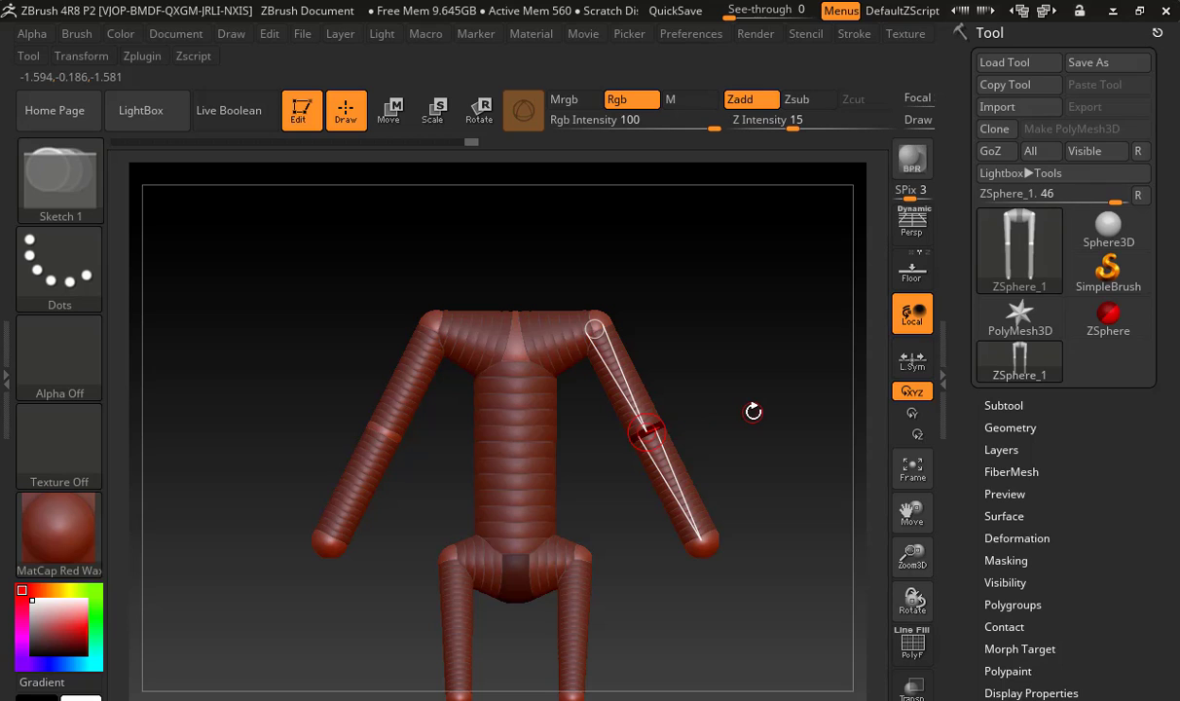
{"action": "mouse_move", "coordinate": [749, 408]}
{"action": "left_mouse_down"}
{"action": "mouse_move", "coordinate": [647, 428]}
{"action": "mouse_move", "coordinate": [712, 434]}
{"action": "mouse_move", "coordinate": [822, 403]}
{"action": "mouse_move", "coordinate": [737, 371]}
{"action": "left_mouse_up"}
{"action": "key", "text": "w"}
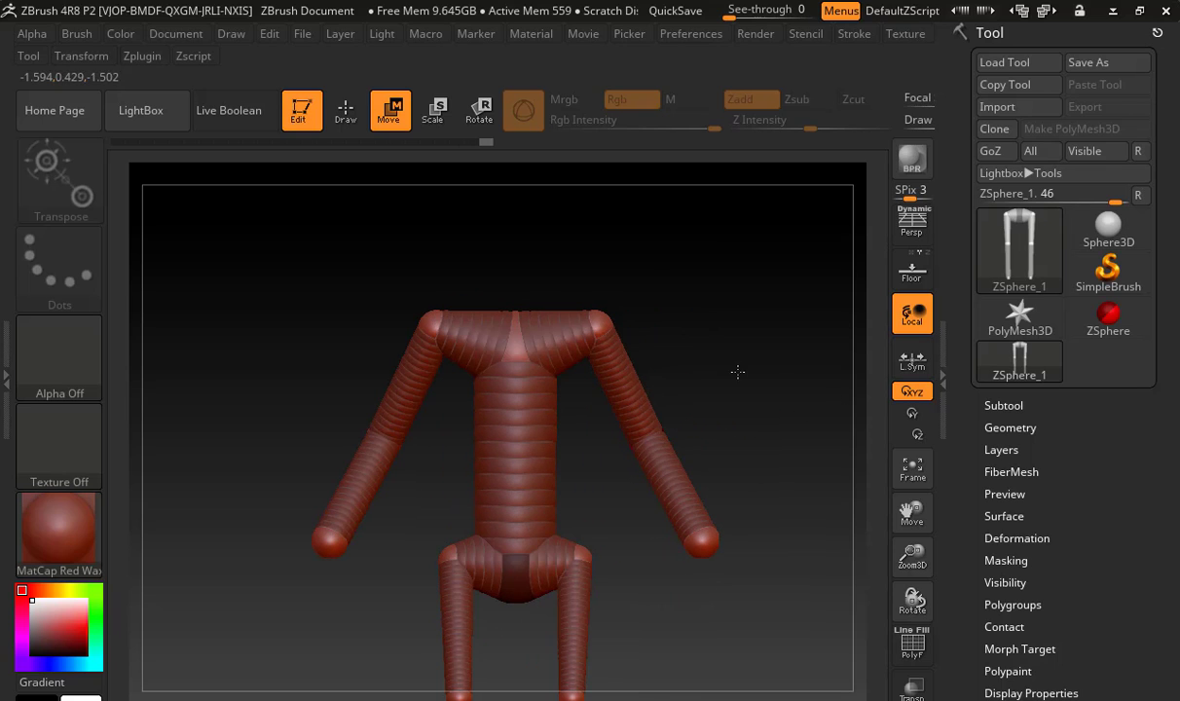
Move the shoulder ZSpheres slightly down on both sides relative to the top of the chest
{"action": "left_click_drag", "start_coordinate": [652, 335], "coordinate": [656, 374], "text": "alt"}
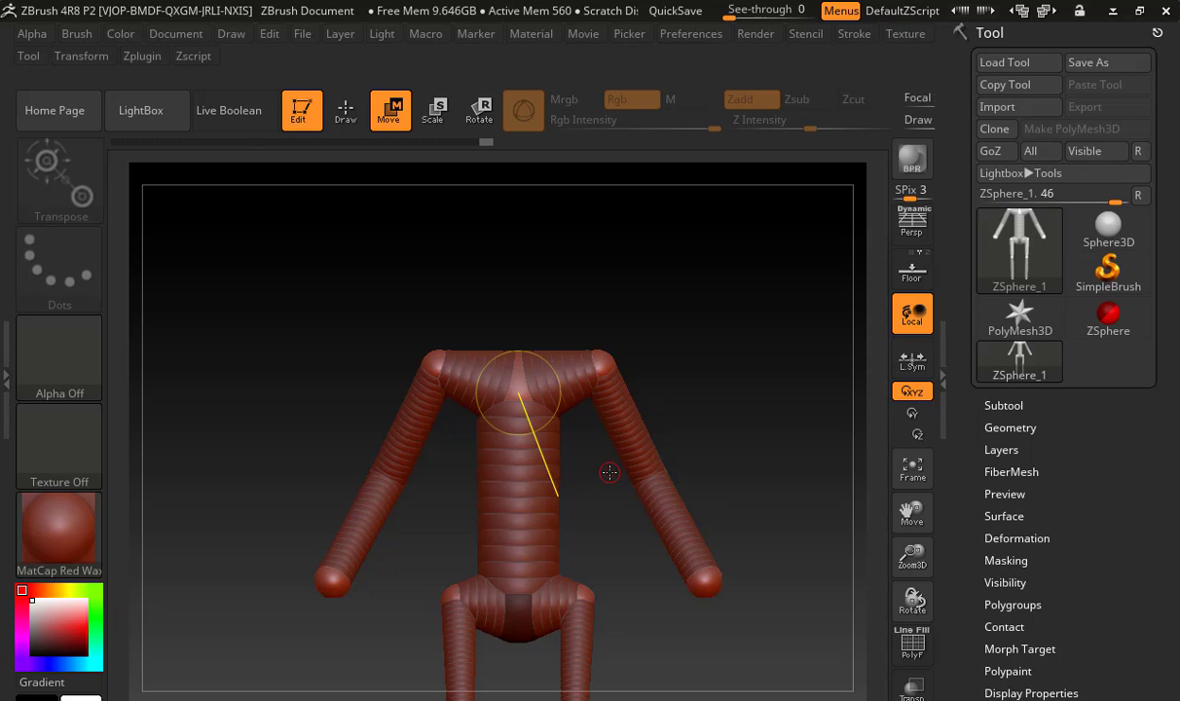
{"action": "left_click_drag", "start_coordinate": [492, 254], "coordinate": [747, 474], "text": "alt"}
{"action": "left_click_drag", "start_coordinate": [650, 454], "coordinate": [633, 511]}
Add a neck ZSphere on top of the chest and a larger head ZSphere above it
{"action": "key", "text": "q"}
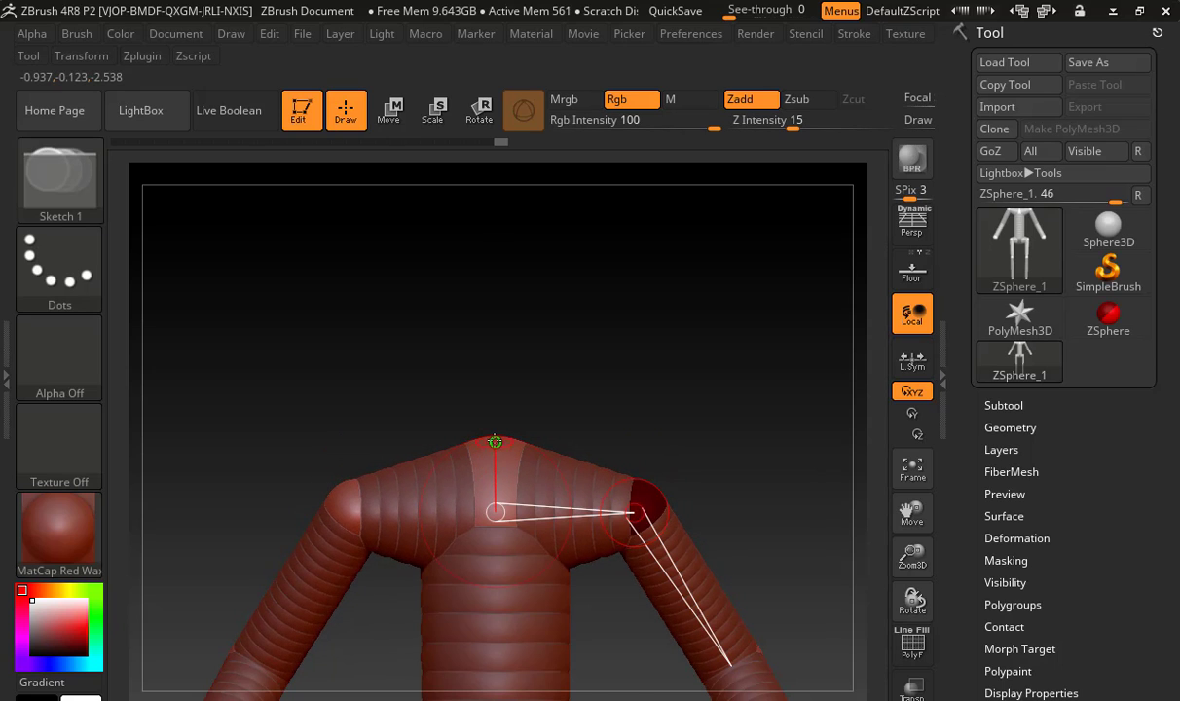
{"action": "left_click_drag", "start_coordinate": [494, 445], "coordinate": [558, 436]}
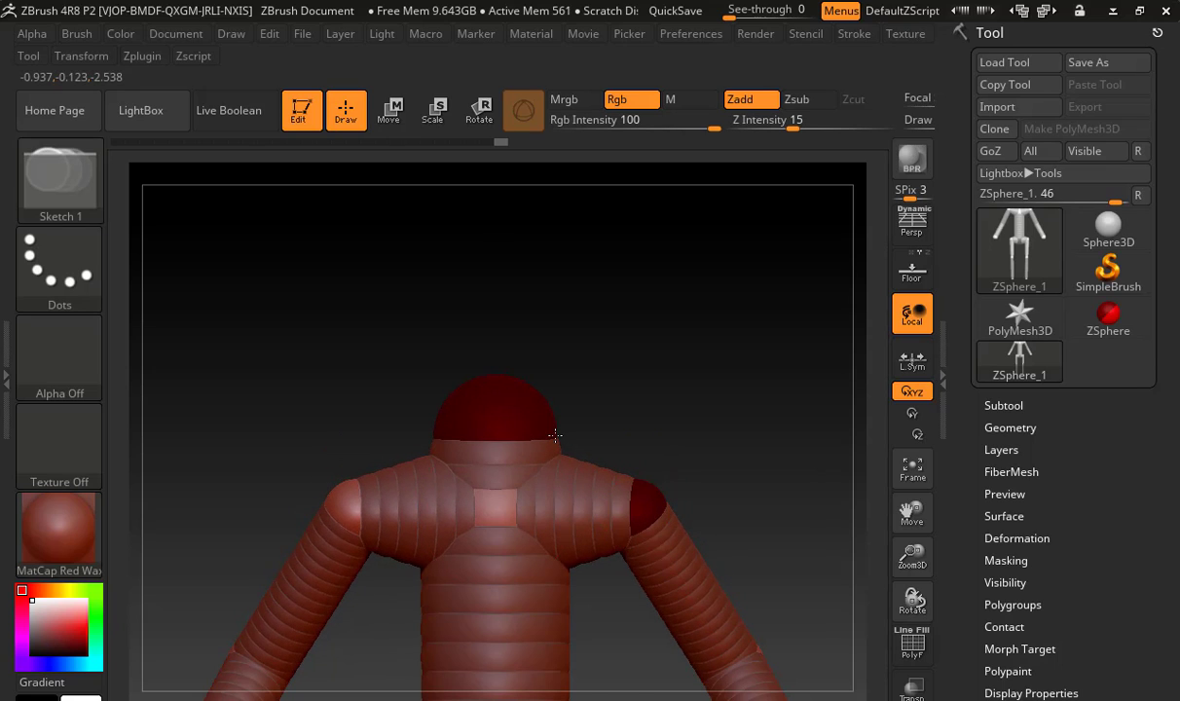
{"action": "mouse_move", "coordinate": [495, 382]}
{"action": "left_mouse_down"}
{"action": "mouse_move", "coordinate": [624, 371]}
{"action": "mouse_move", "coordinate": [624, 400]}
{"action": "mouse_move", "coordinate": [582, 402]}
{"action": "mouse_move", "coordinate": [653, 403]}
{"action": "left_mouse_up"}
{"action": "key", "text": "w"}
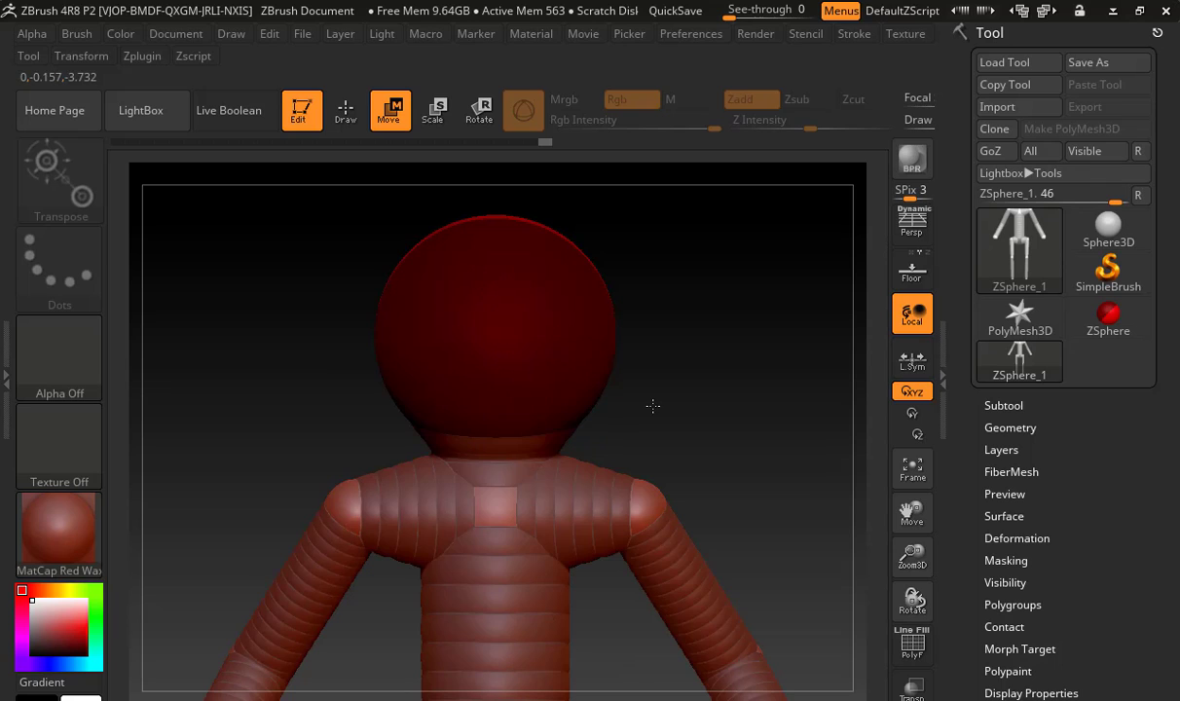
Scale up the head ZSphere, raise it above the shoulders, and move it forward in side view
{"action": "key", "text": "e"}
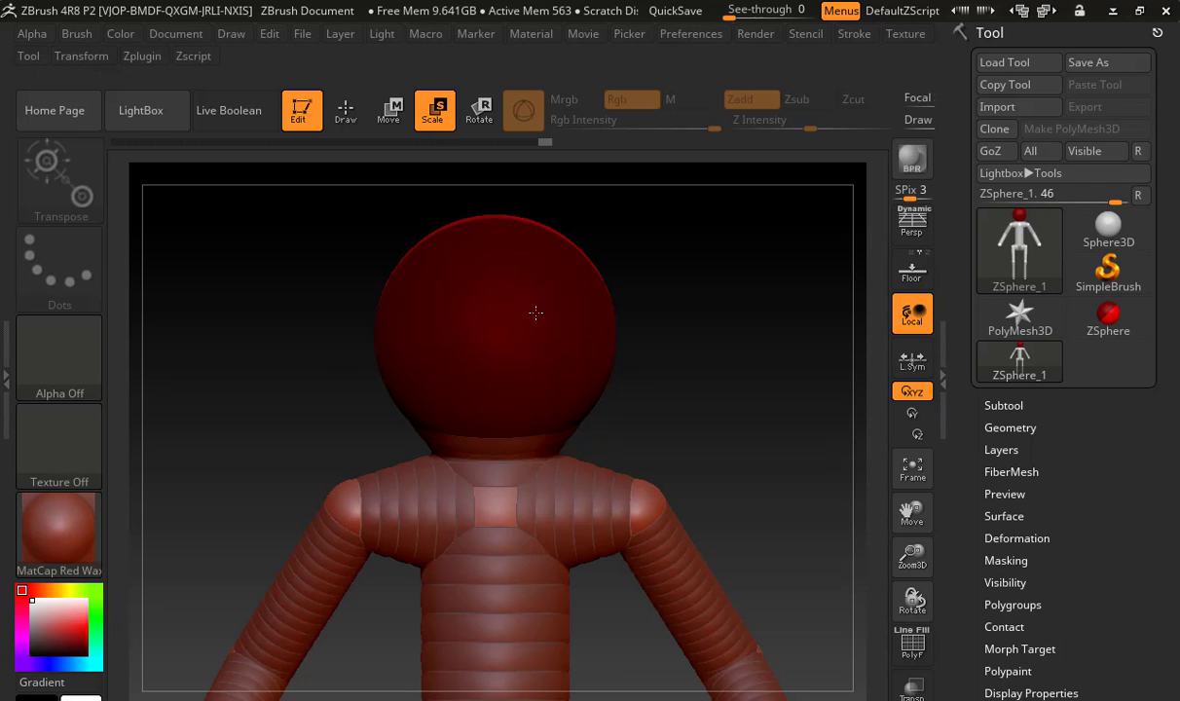
{"action": "left_click_drag", "start_coordinate": [535, 310], "coordinate": [666, 582]}
{"action": "key", "text": "w"}
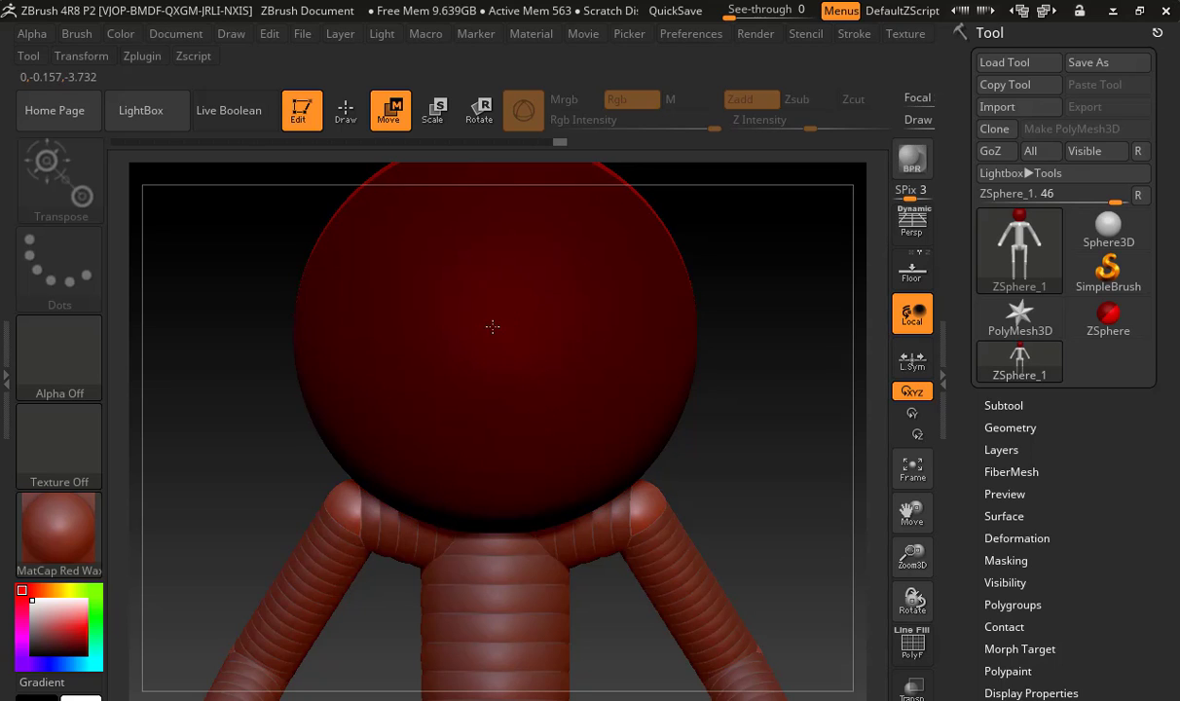
{"action": "left_click_drag", "start_coordinate": [492, 324], "coordinate": [490, 277]}
{"action": "left_click_drag", "start_coordinate": [671, 392], "coordinate": [577, 393], "text": "alt"}
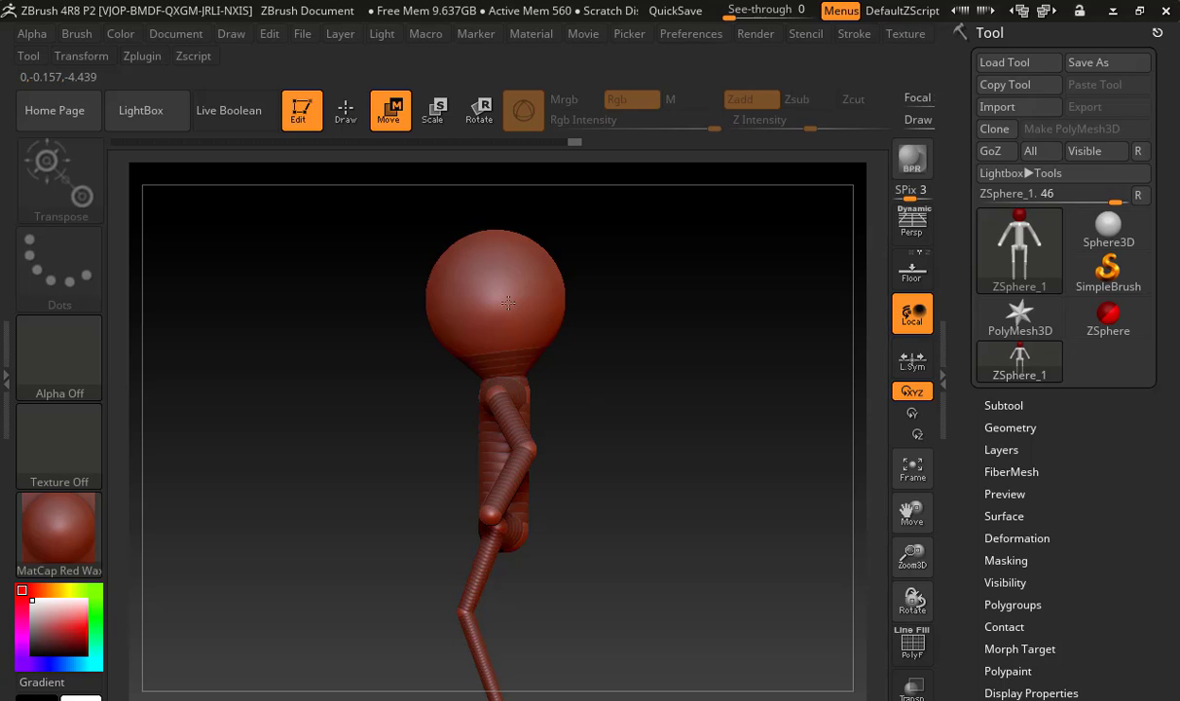
{"action": "left_click_drag", "start_coordinate": [509, 302], "coordinate": [485, 311]}
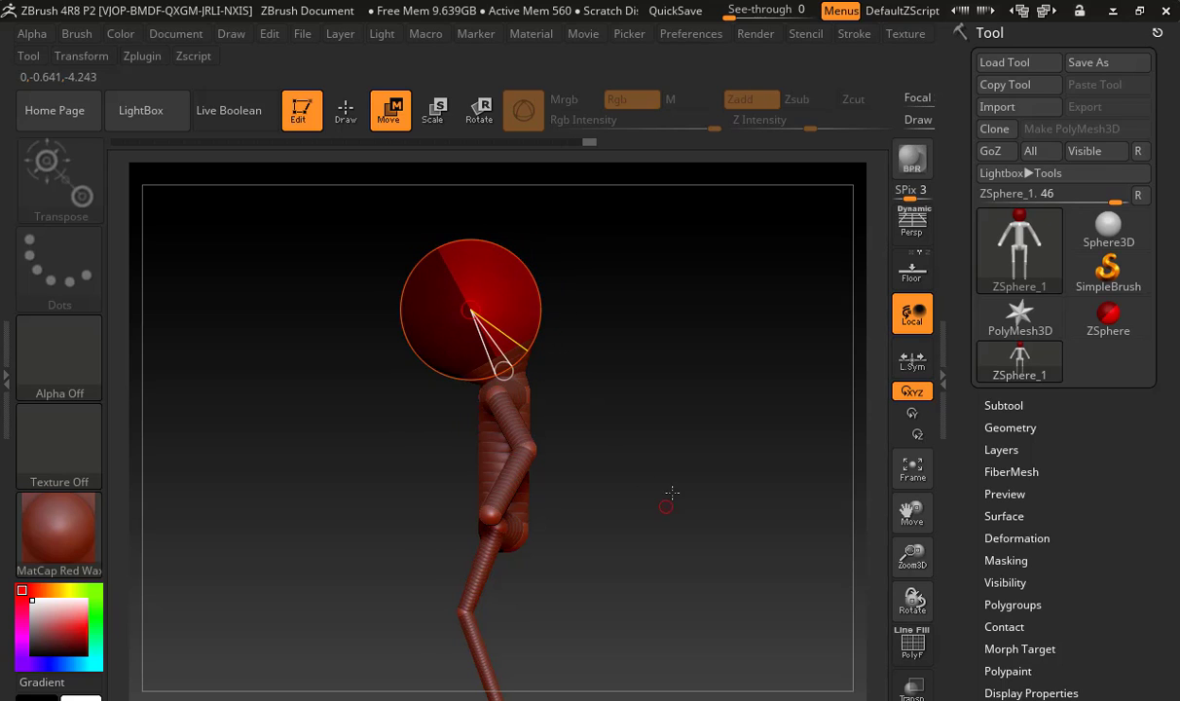
{"action": "left_click_drag", "start_coordinate": [671, 493], "coordinate": [706, 505]}
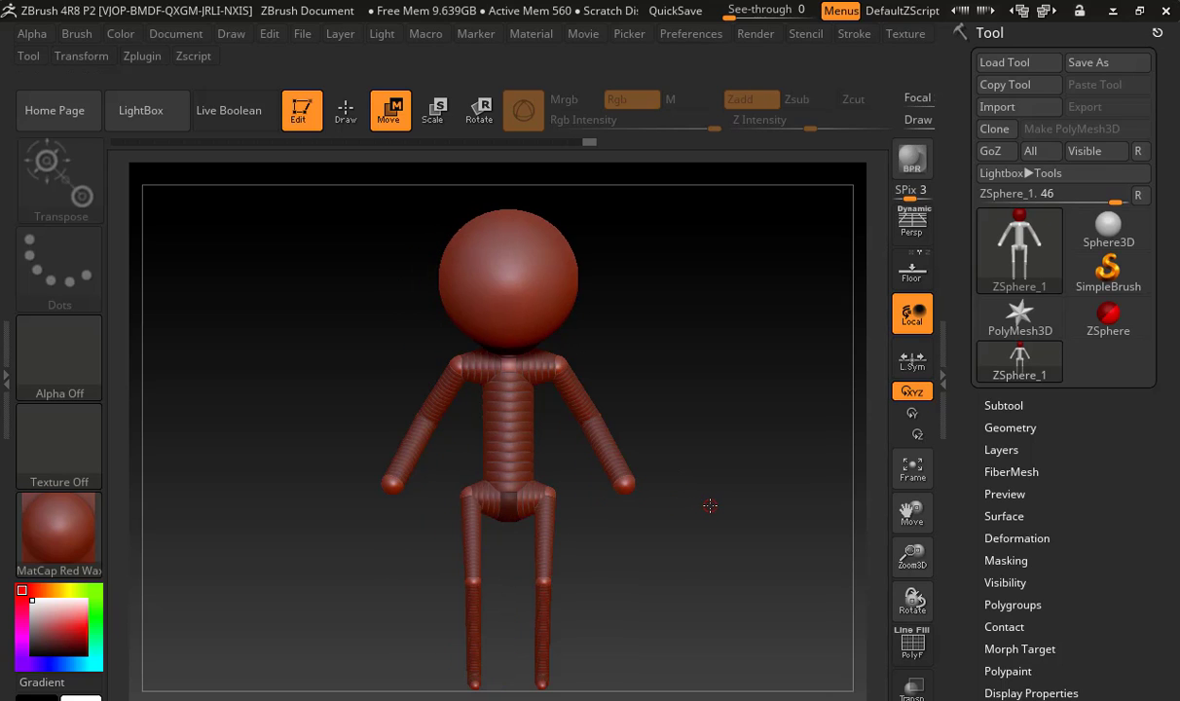
Preview the whole figure's adaptive skin and examine its shape from the side and the front
{"action": "key", "text": "a"}
{"action": "left_click_drag", "start_coordinate": [715, 455], "coordinate": [644, 466]}
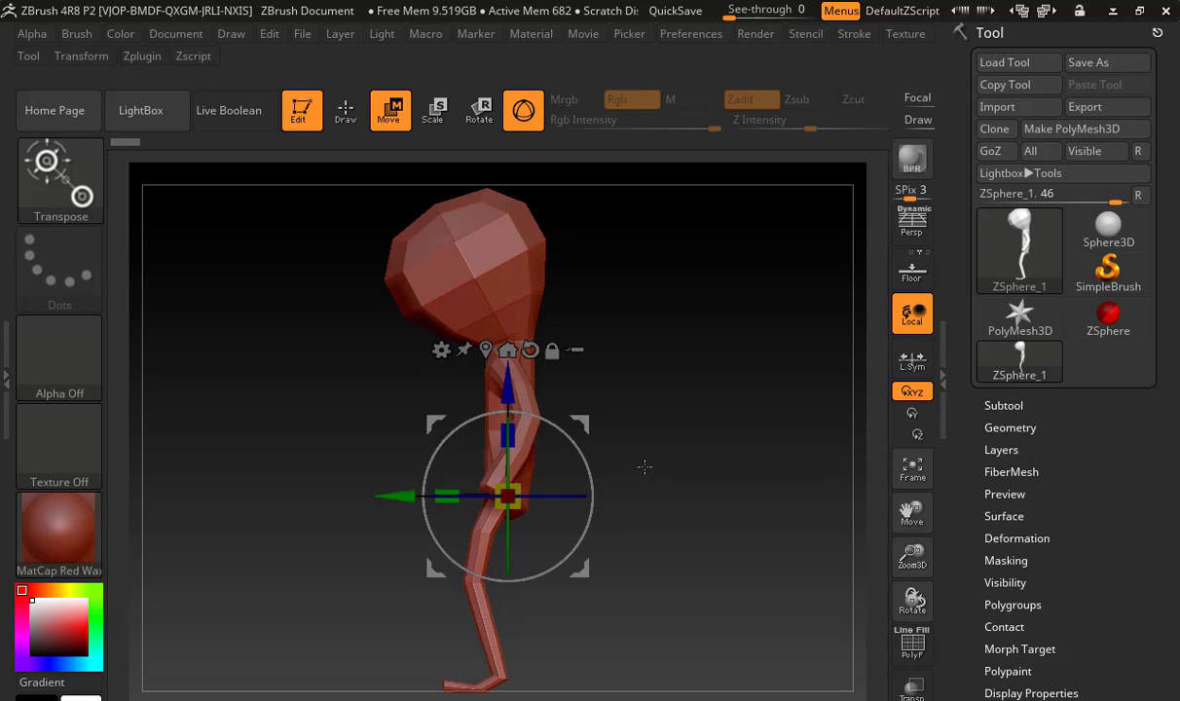
{"action": "left_click_drag", "start_coordinate": [360, 379], "coordinate": [534, 336]}
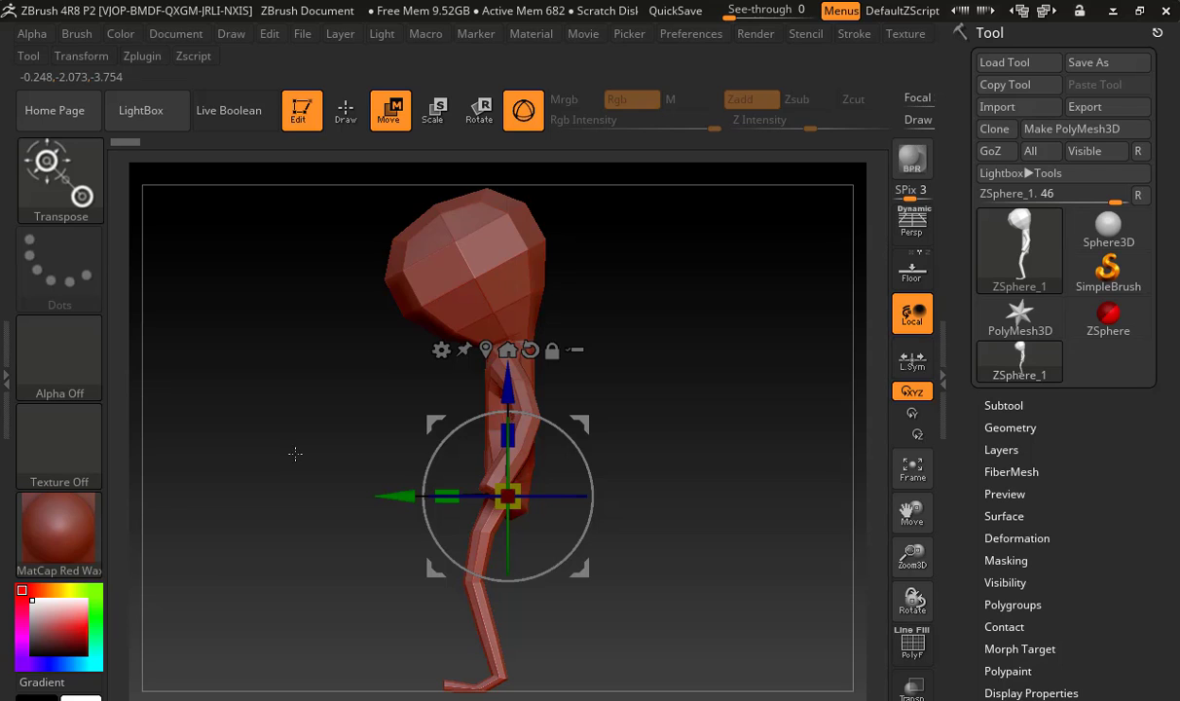
{"action": "left_click_drag", "start_coordinate": [295, 454], "coordinate": [366, 460]}
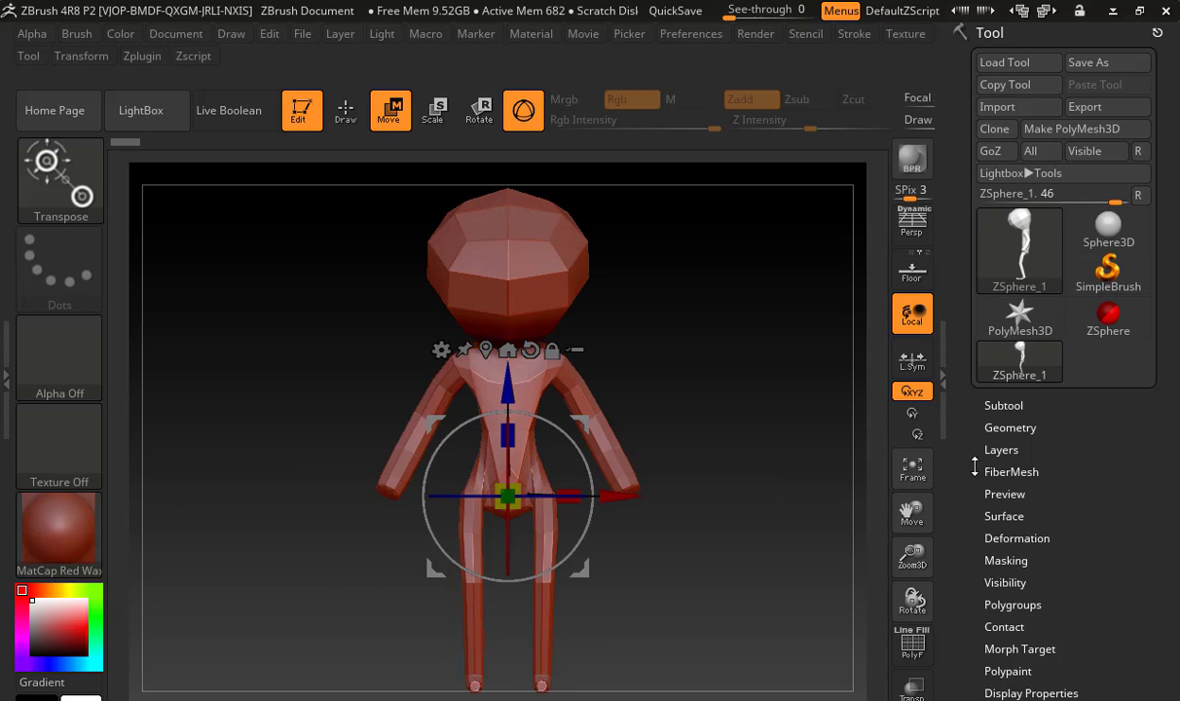
Set the adaptive skin's DynaMesh resolution to 816 and its density to 4
{"action": "left_click_drag", "start_coordinate": [975, 466], "coordinate": [995, 248]}
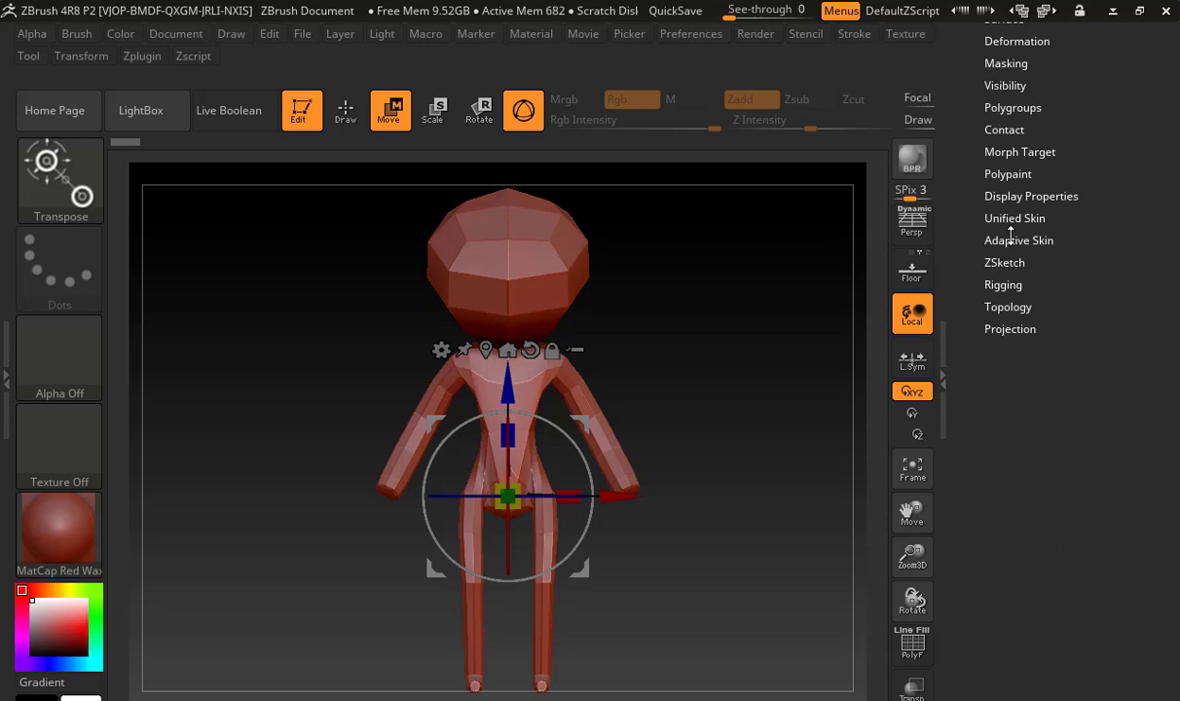
{"action": "left_click", "coordinate": [1012, 239]}
{"action": "left_click", "coordinate": [1012, 282]}
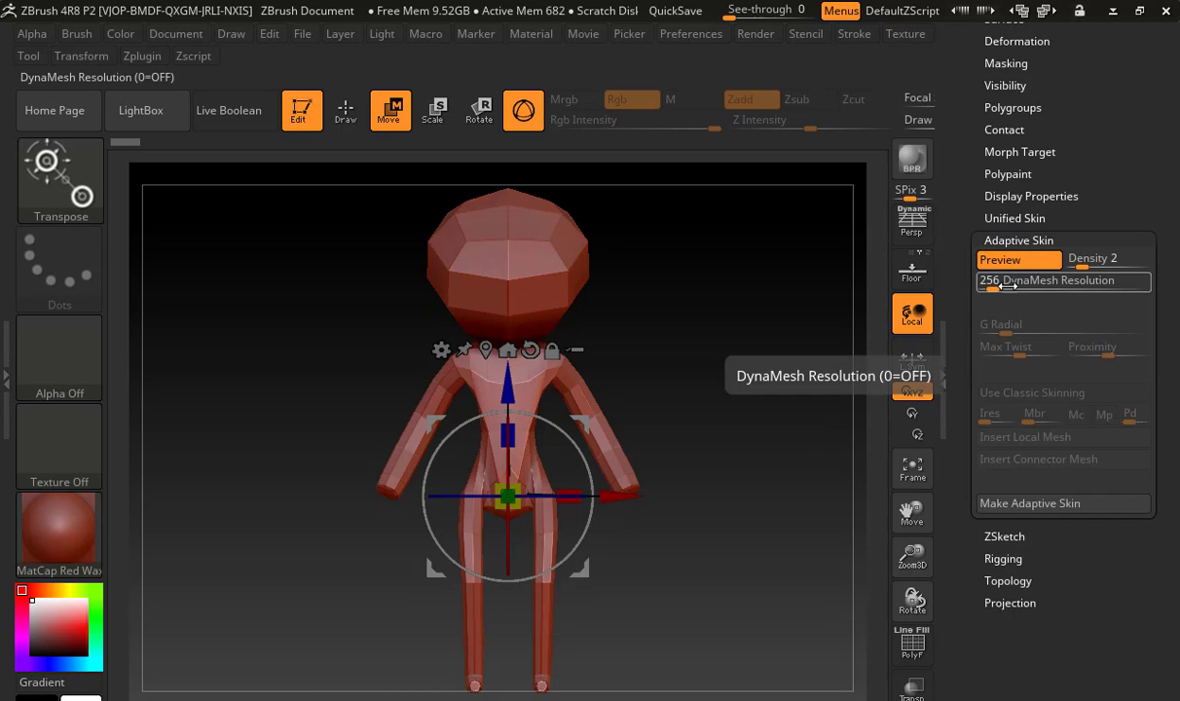
{"action": "type", "text": "656"}
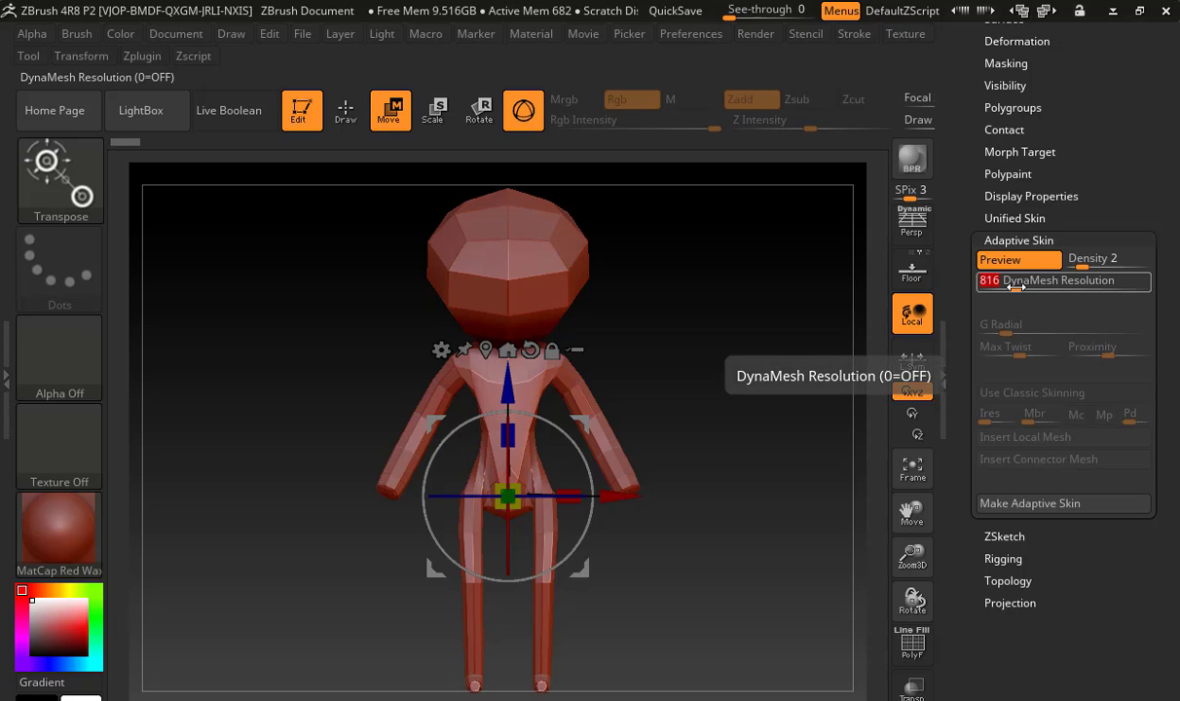
{"action": "left_click", "coordinate": [1093, 268]}
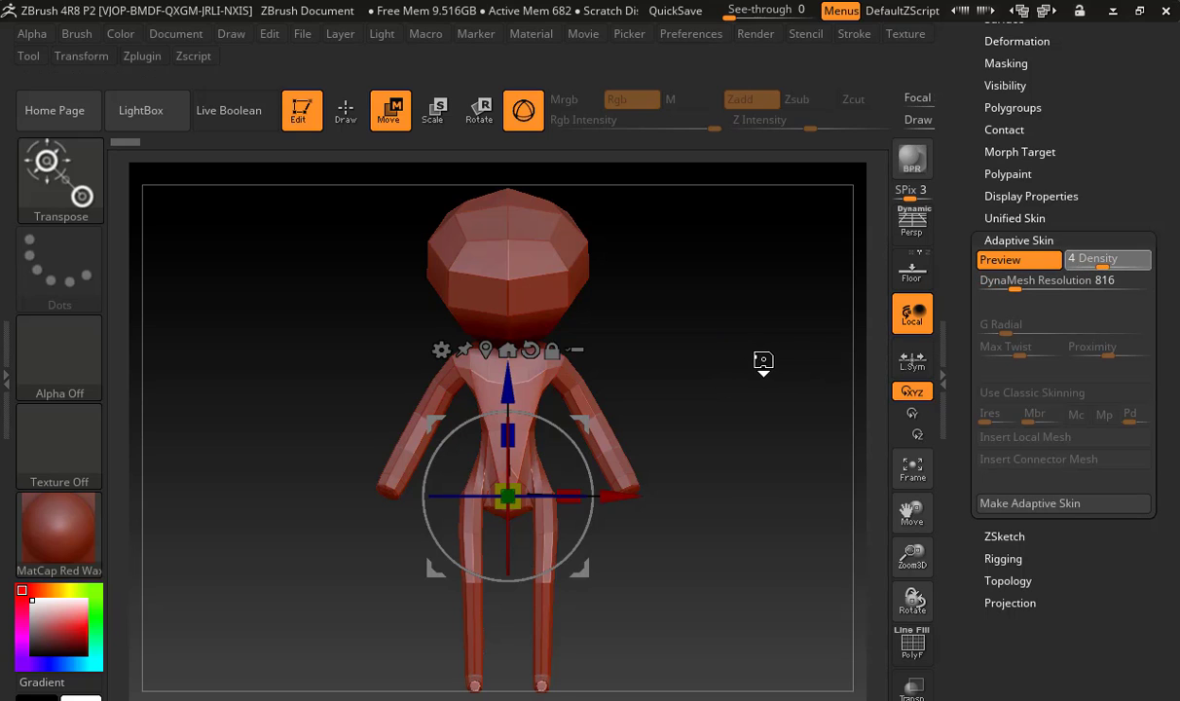
Regenerate the adaptive skin preview with the new settings and check the figure from the side
{"action": "key", "text": "a"}
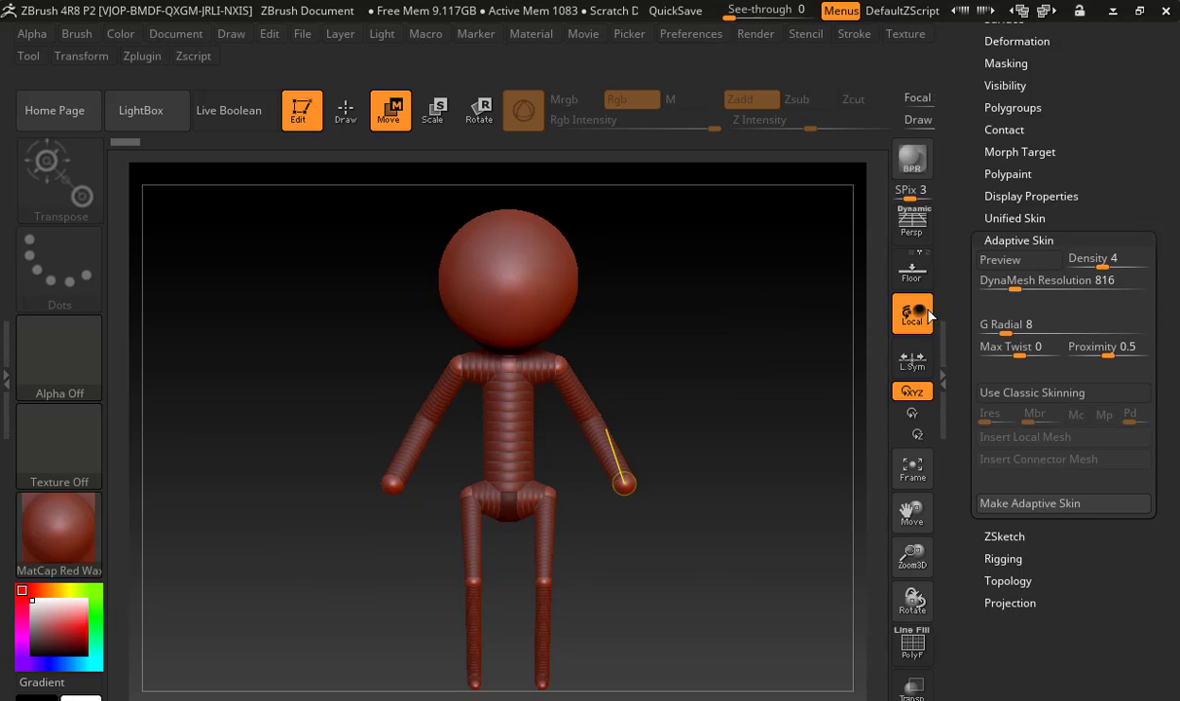
{"action": "left_click", "coordinate": [979, 260]}
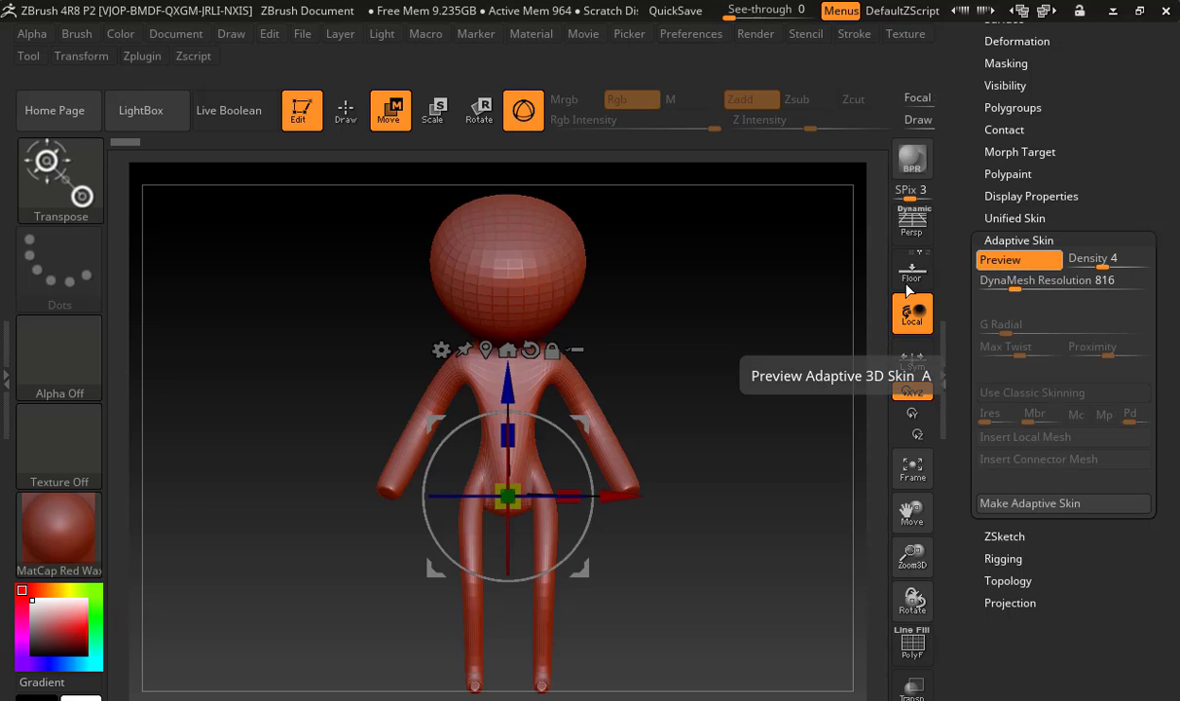
{"action": "left_click_drag", "start_coordinate": [742, 319], "coordinate": [676, 331]}
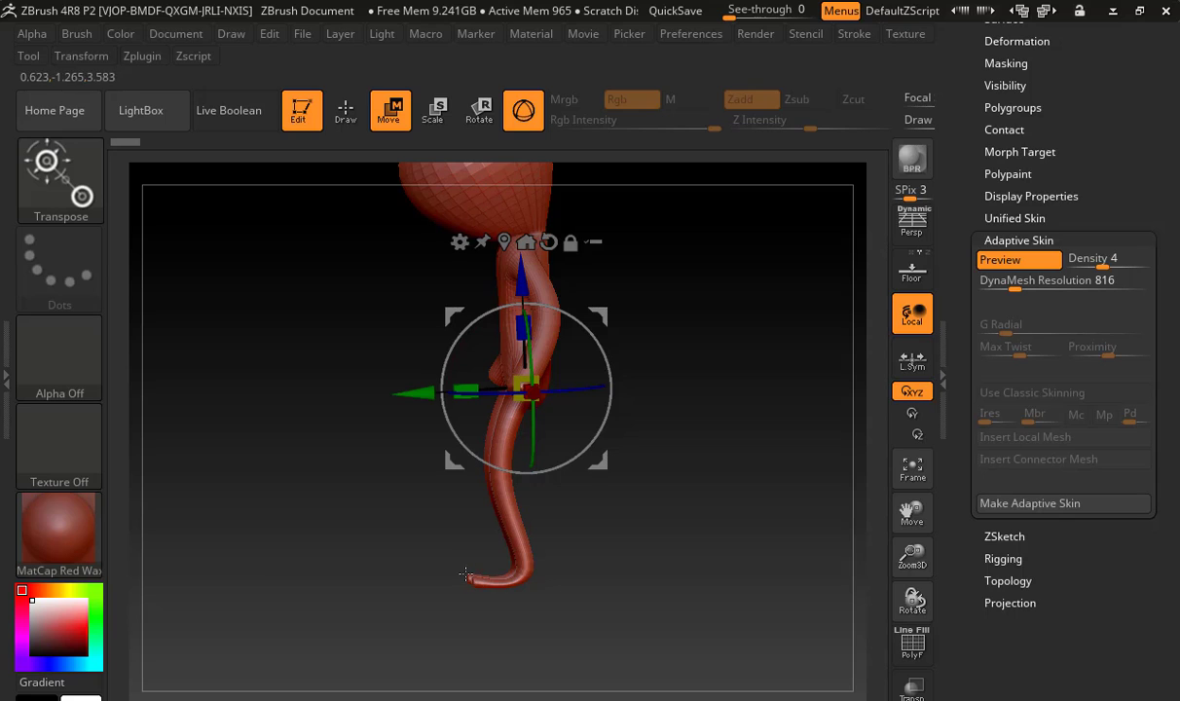
Examine the adaptive skin from the front and return to the ZSphere armature
{"action": "left_click_drag", "start_coordinate": [592, 524], "coordinate": [684, 525]}
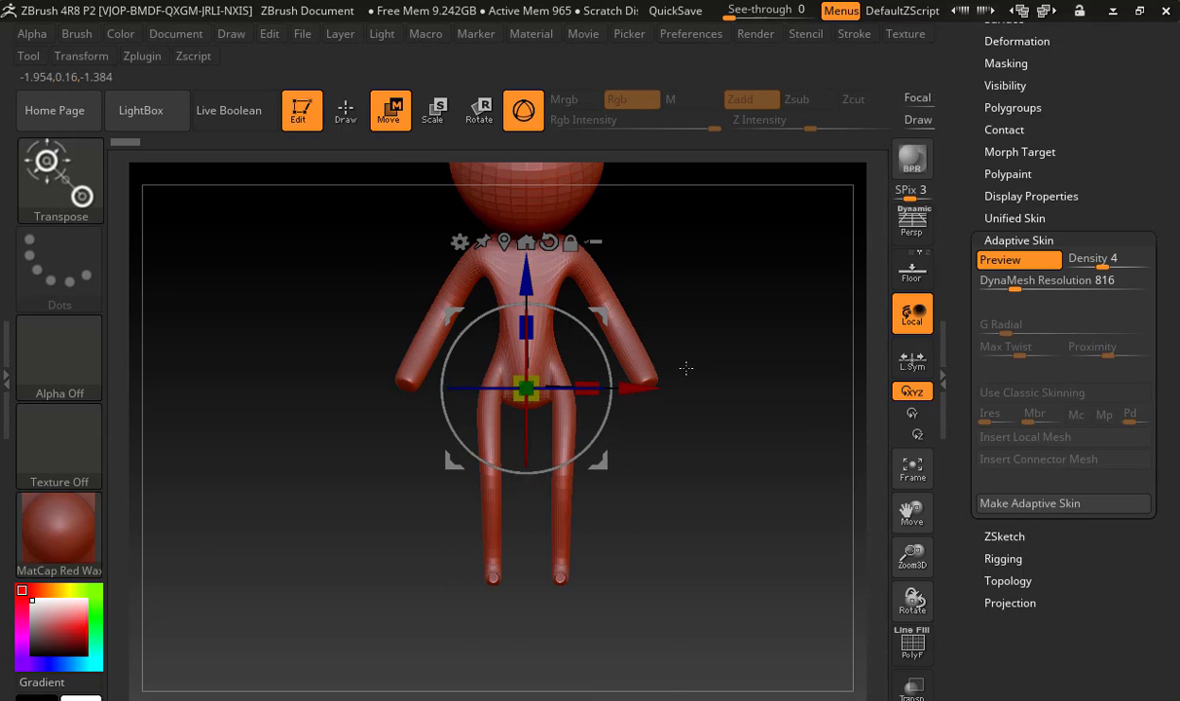
{"action": "left_click_drag", "start_coordinate": [745, 251], "coordinate": [729, 356]}
{"action": "key", "text": "a"}
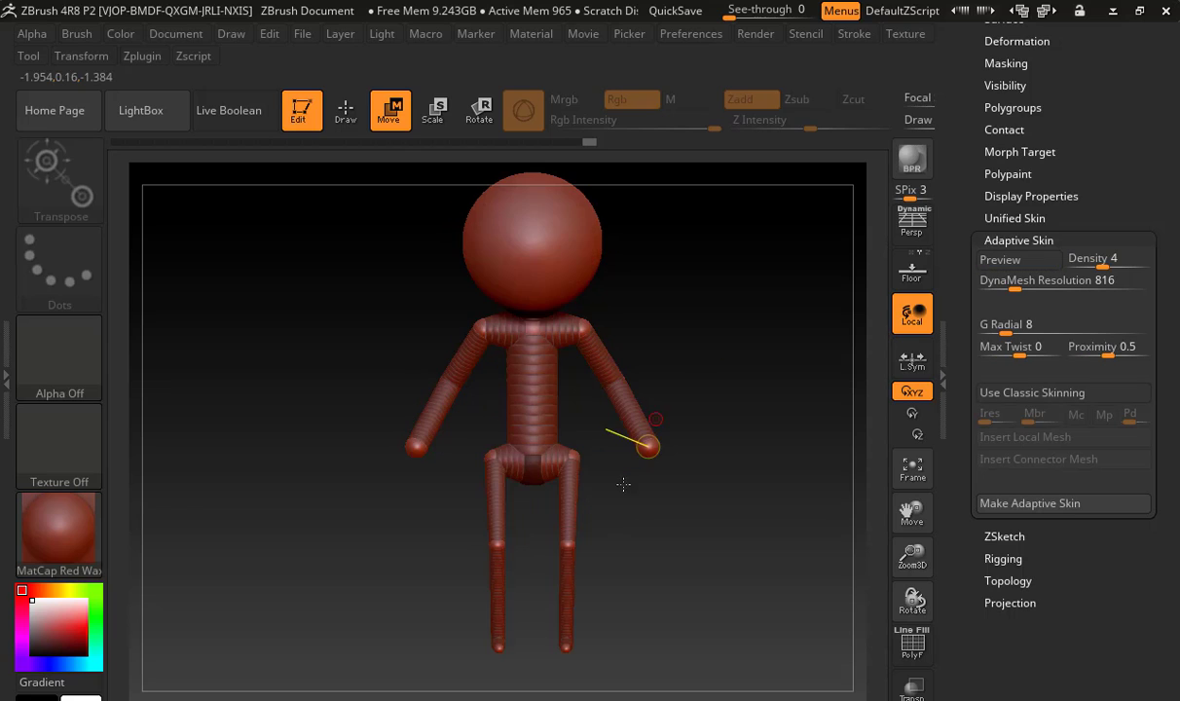
Raise the pelvis and hip ZSpheres to shorten the torso, and adjust the position of the knee ZSpheres
{"action": "left_click_drag", "start_coordinate": [624, 485], "coordinate": [750, 492], "text": "alt"}
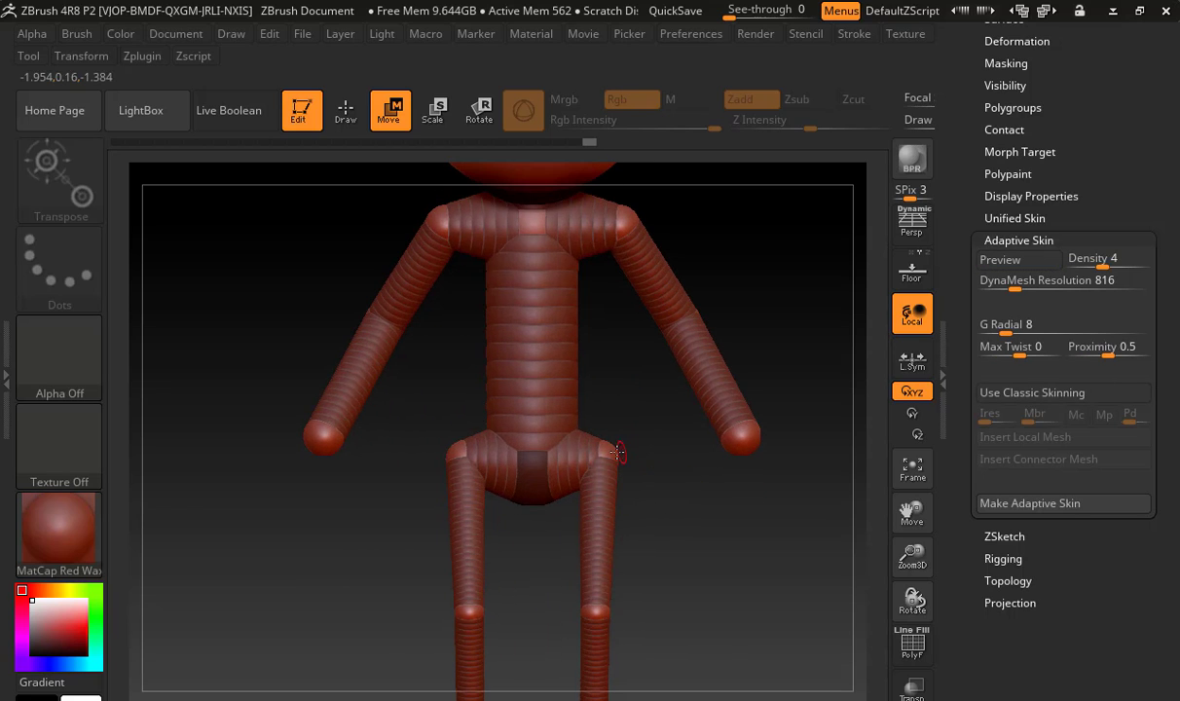
{"action": "left_click_drag", "start_coordinate": [615, 459], "coordinate": [605, 494]}
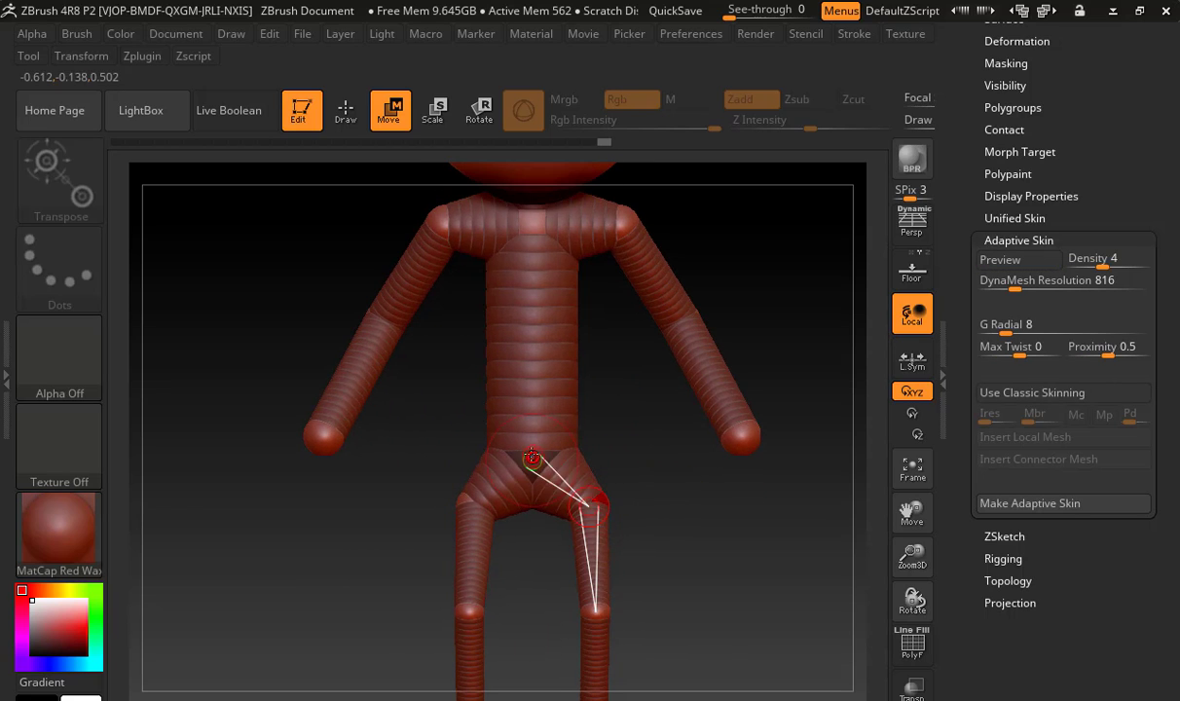
{"action": "left_click_drag", "start_coordinate": [534, 459], "coordinate": [533, 353]}
{"action": "key", "text": "a"}
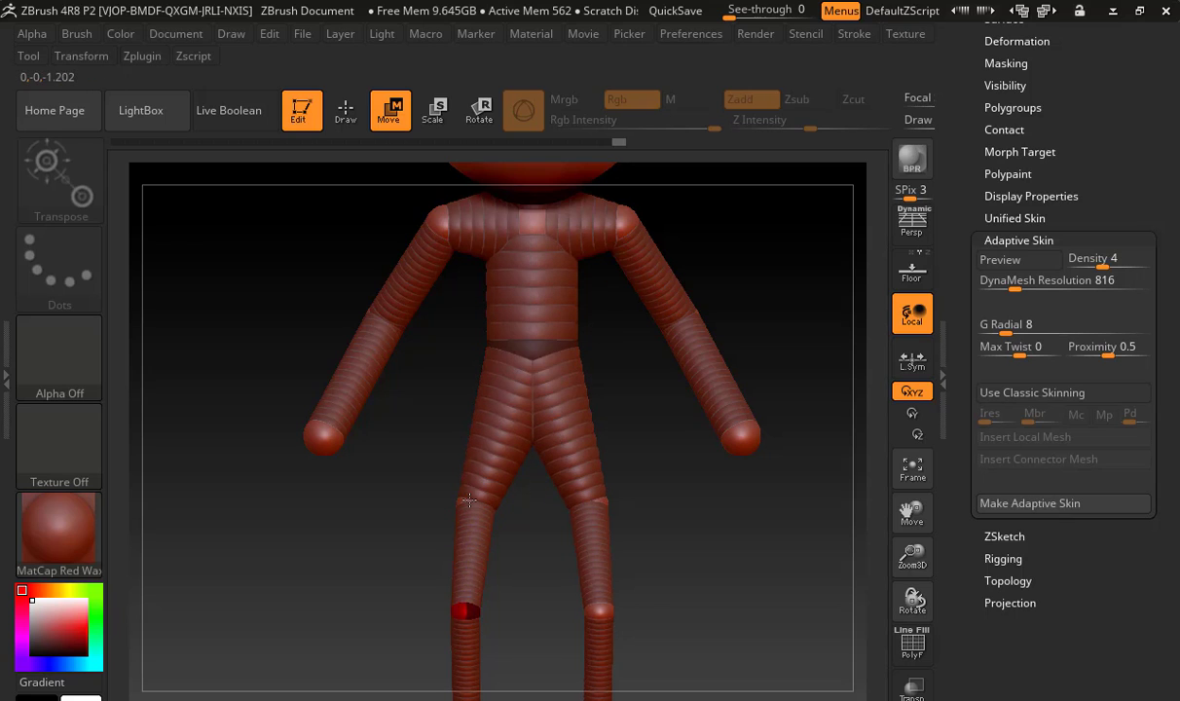
{"action": "left_click_drag", "start_coordinate": [462, 510], "coordinate": [476, 383]}
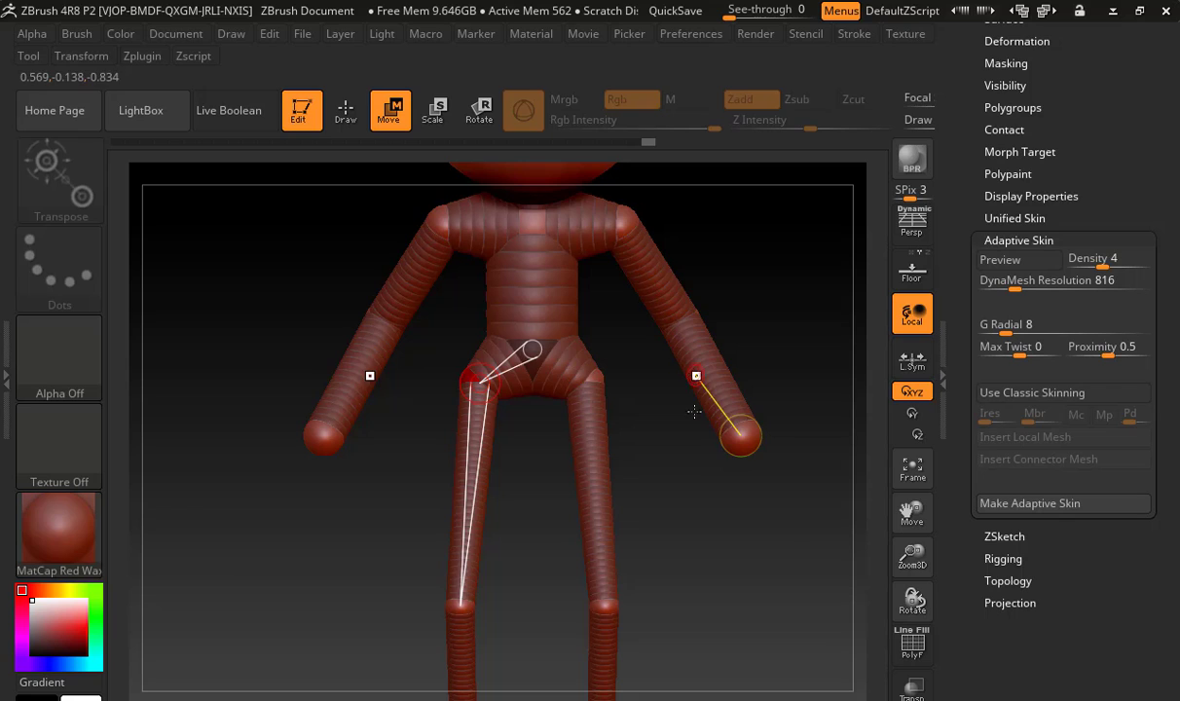
{"action": "left_click_drag", "start_coordinate": [690, 513], "coordinate": [657, 419], "text": "alt"}
{"action": "left_click_drag", "start_coordinate": [572, 511], "coordinate": [568, 453]}
{"action": "left_click_drag", "start_coordinate": [692, 516], "coordinate": [721, 662], "text": "alt"}
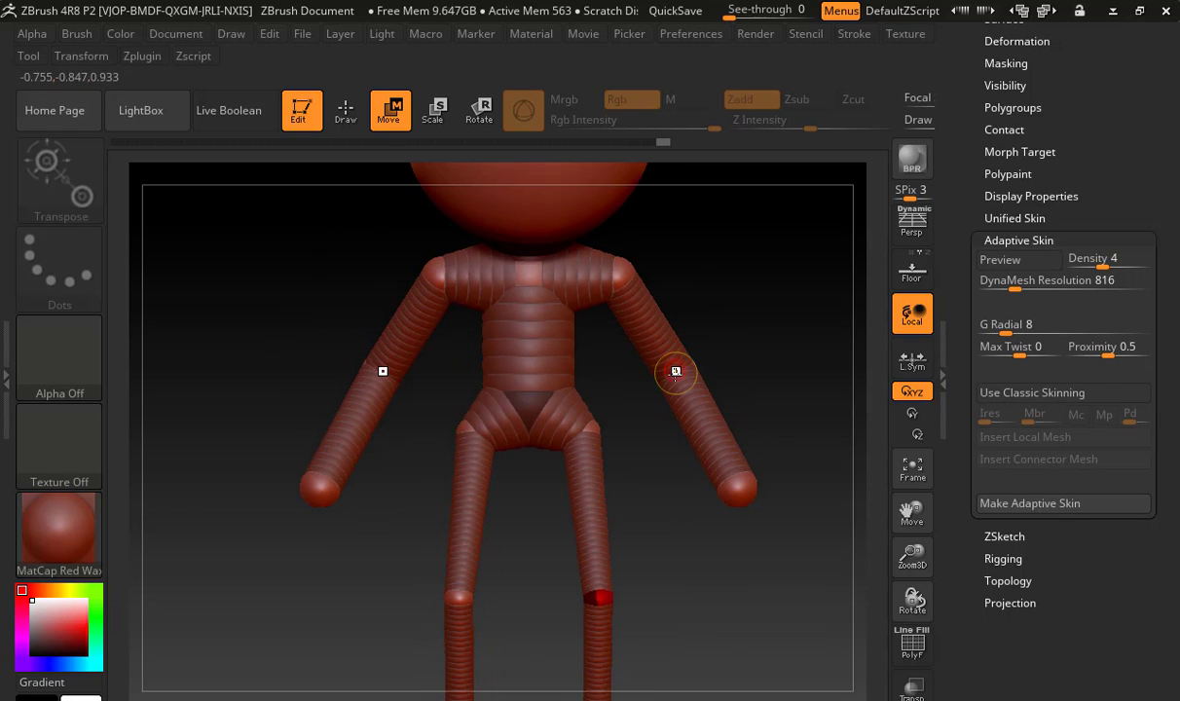
Bend the arms in side view by moving the elbows backward and raising the hand ZSpheres
{"action": "left_click_drag", "start_coordinate": [676, 371], "coordinate": [671, 340]}
{"action": "mouse_move", "coordinate": [737, 347]}
{"action": "left_mouse_down"}
{"action": "mouse_move", "coordinate": [648, 349]}
{"action": "mouse_move", "coordinate": [733, 330]}
{"action": "left_mouse_up"}
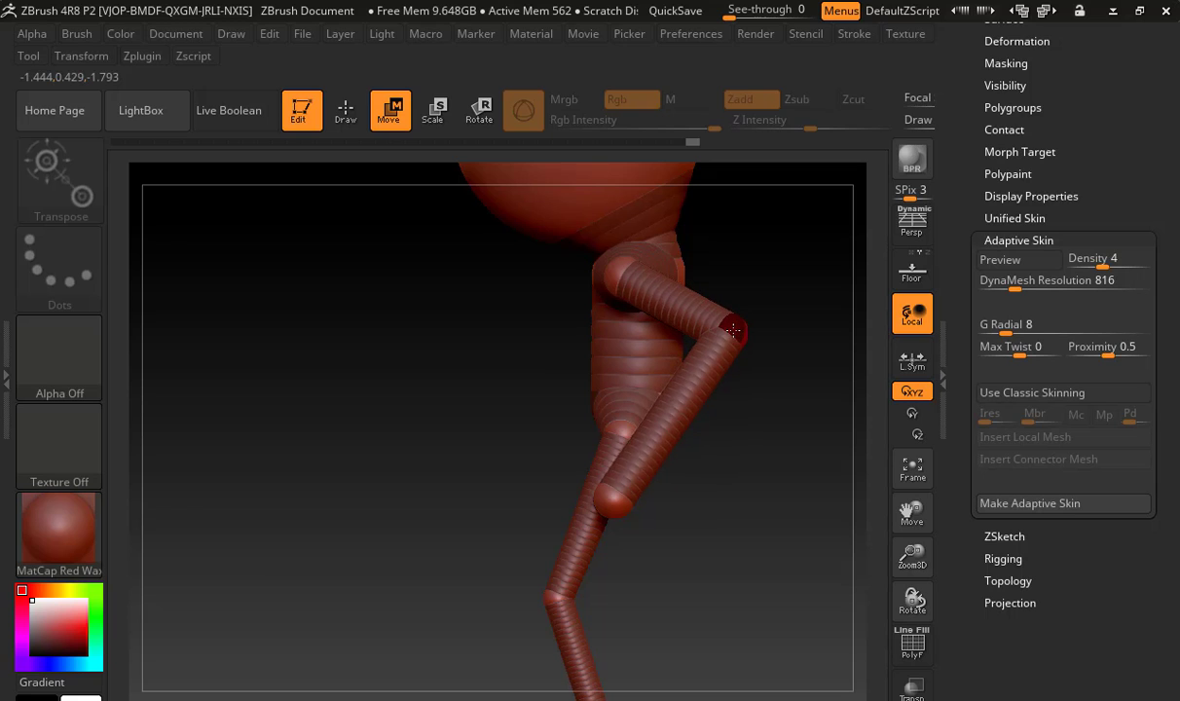
{"action": "left_click_drag", "start_coordinate": [616, 496], "coordinate": [626, 412]}
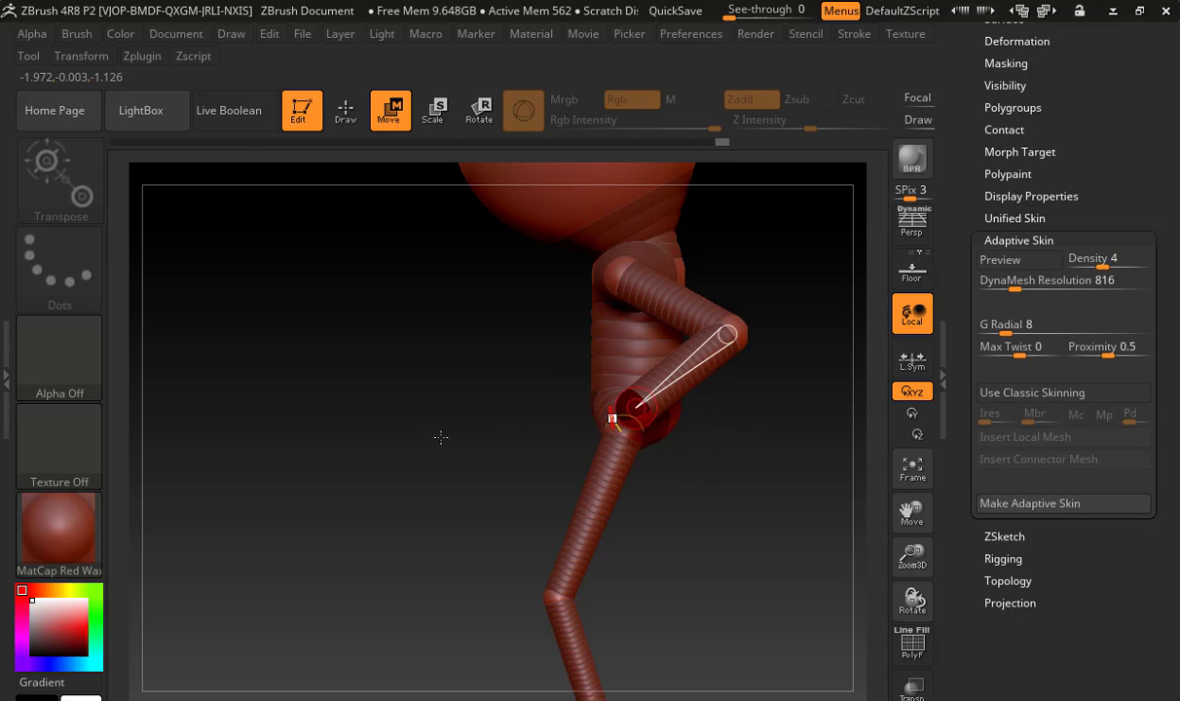
Pull the elbow and hand ZSpheres inward in front view so the arms hang closer to the body
{"action": "left_click_drag", "start_coordinate": [430, 430], "coordinate": [533, 434]}
{"action": "left_click_drag", "start_coordinate": [663, 337], "coordinate": [514, 368]}
{"action": "left_click_drag", "start_coordinate": [642, 414], "coordinate": [424, 467], "text": "alt"}
{"action": "left_click_drag", "start_coordinate": [445, 391], "coordinate": [476, 393]}
{"action": "left_click_drag", "start_coordinate": [495, 328], "coordinate": [526, 336]}
{"action": "left_click_drag", "start_coordinate": [609, 366], "coordinate": [560, 369], "text": "shift"}
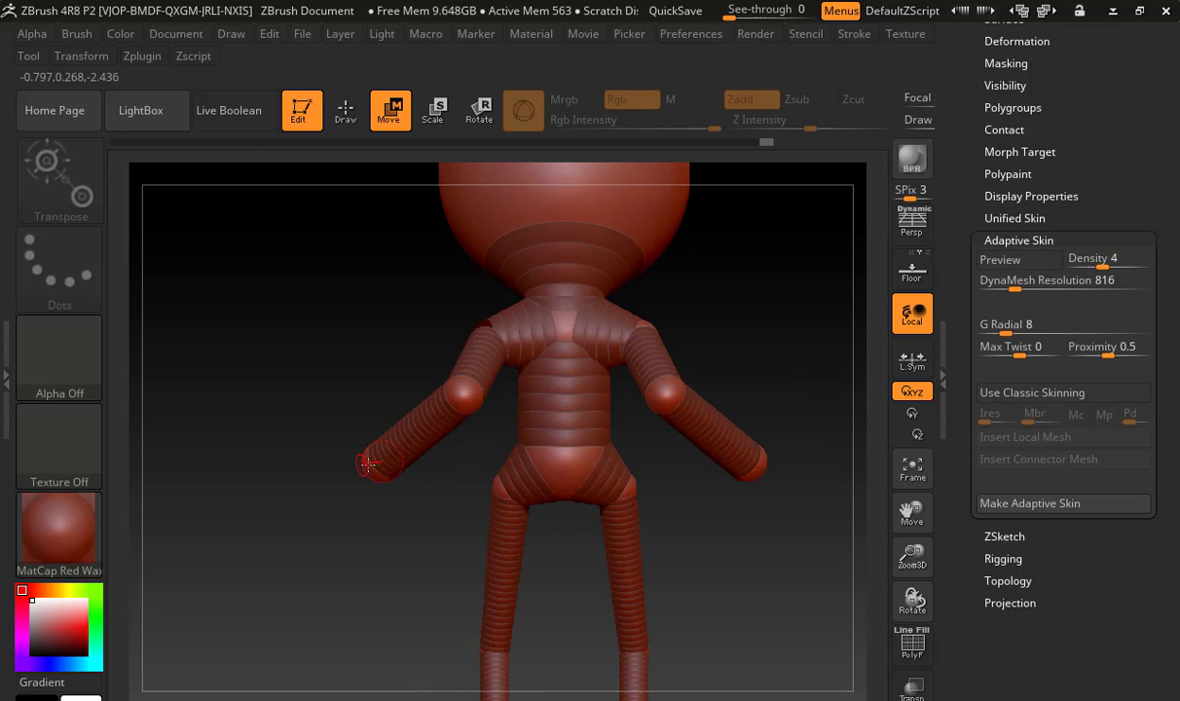
{"action": "left_click_drag", "start_coordinate": [434, 463], "coordinate": [449, 456]}
{"action": "left_click_drag", "start_coordinate": [366, 454], "coordinate": [463, 459]}
Preview the reshaped figure's adaptive skin, examine it from side and front, and return to the ZSpheres
{"action": "left_click_drag", "start_coordinate": [682, 516], "coordinate": [617, 469], "text": "alt"}
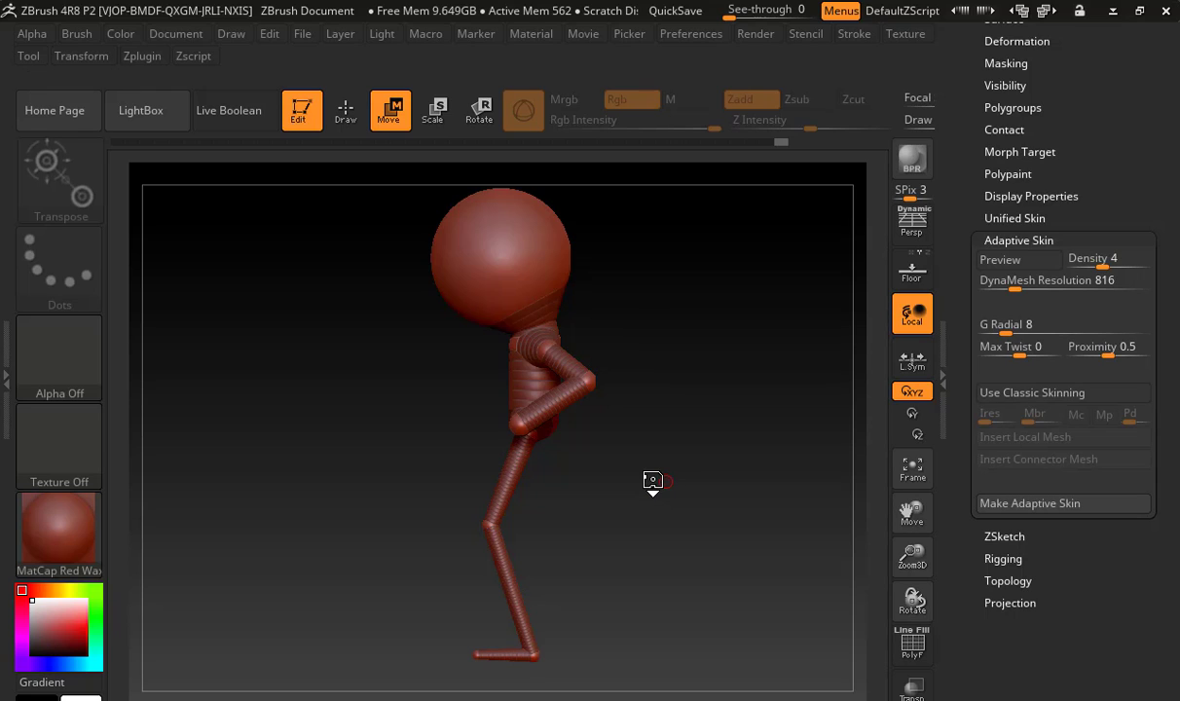
{"action": "key", "text": "a"}
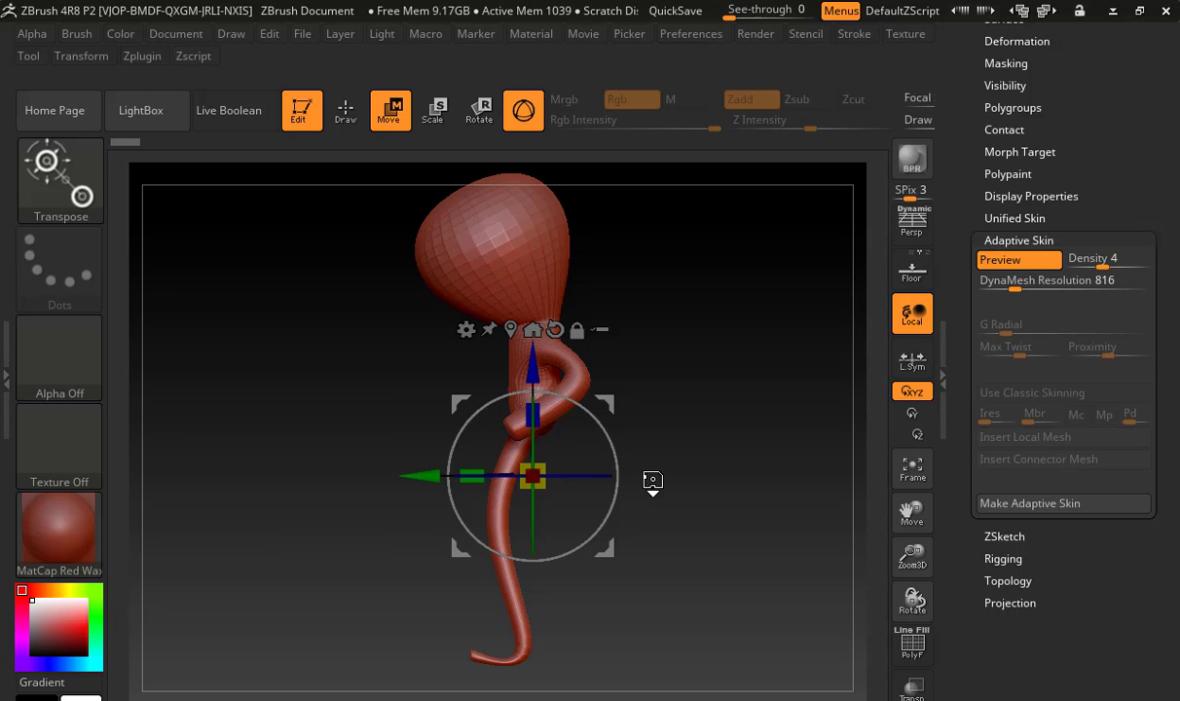
{"action": "left_click_drag", "start_coordinate": [658, 426], "coordinate": [751, 426]}
{"action": "key", "text": "a"}
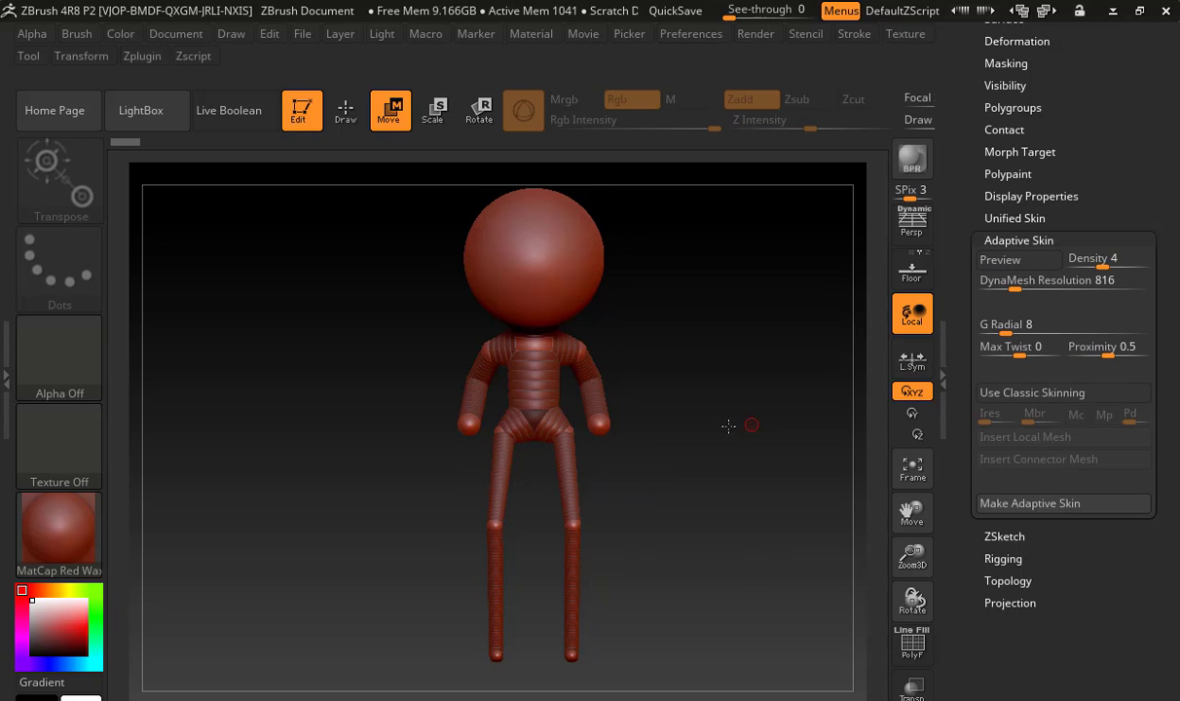
Move the hip ZSpheres slightly inward and scale up the hips and pelvis to thicken the lower torso and thighs
{"action": "mouse_move", "coordinate": [682, 461]}
{"action": "left_mouse_down"}
{"action": "mouse_move", "coordinate": [582, 471]}
{"action": "mouse_move", "coordinate": [675, 477]}
{"action": "left_mouse_up"}
{"action": "left_click_drag", "start_coordinate": [573, 430], "coordinate": [555, 460]}
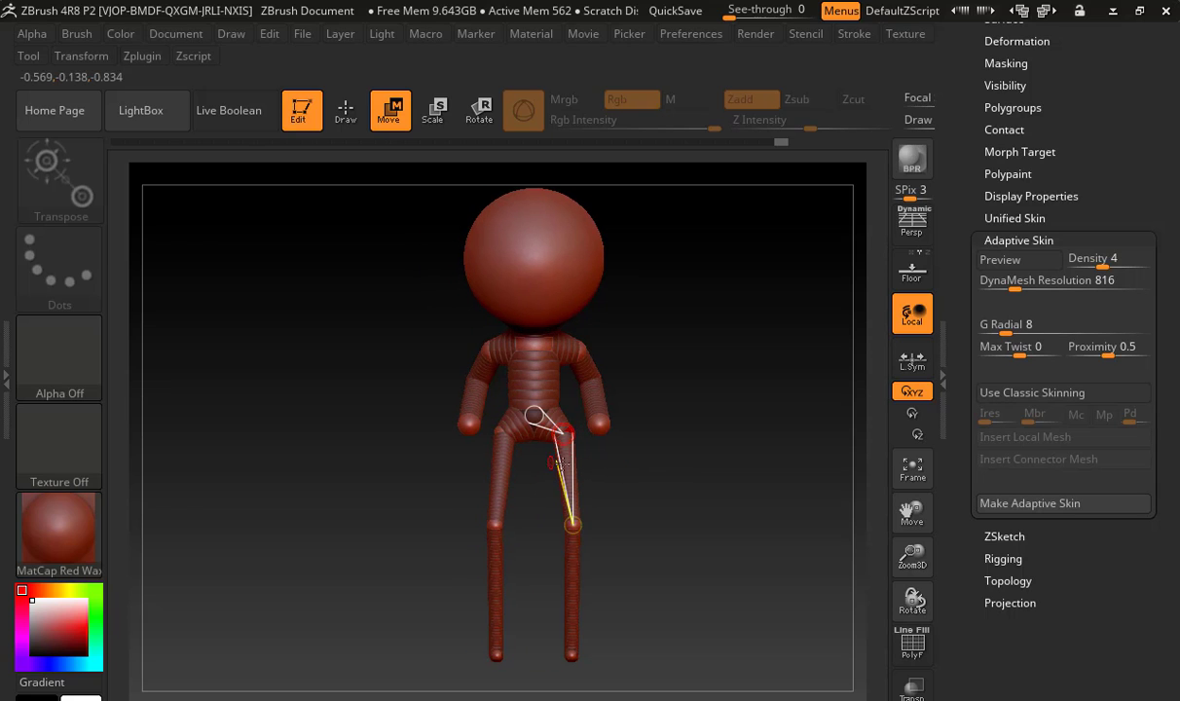
{"action": "left_click_drag", "start_coordinate": [732, 427], "coordinate": [752, 488], "text": "alt"}
{"action": "left_click", "coordinate": [438, 109]}
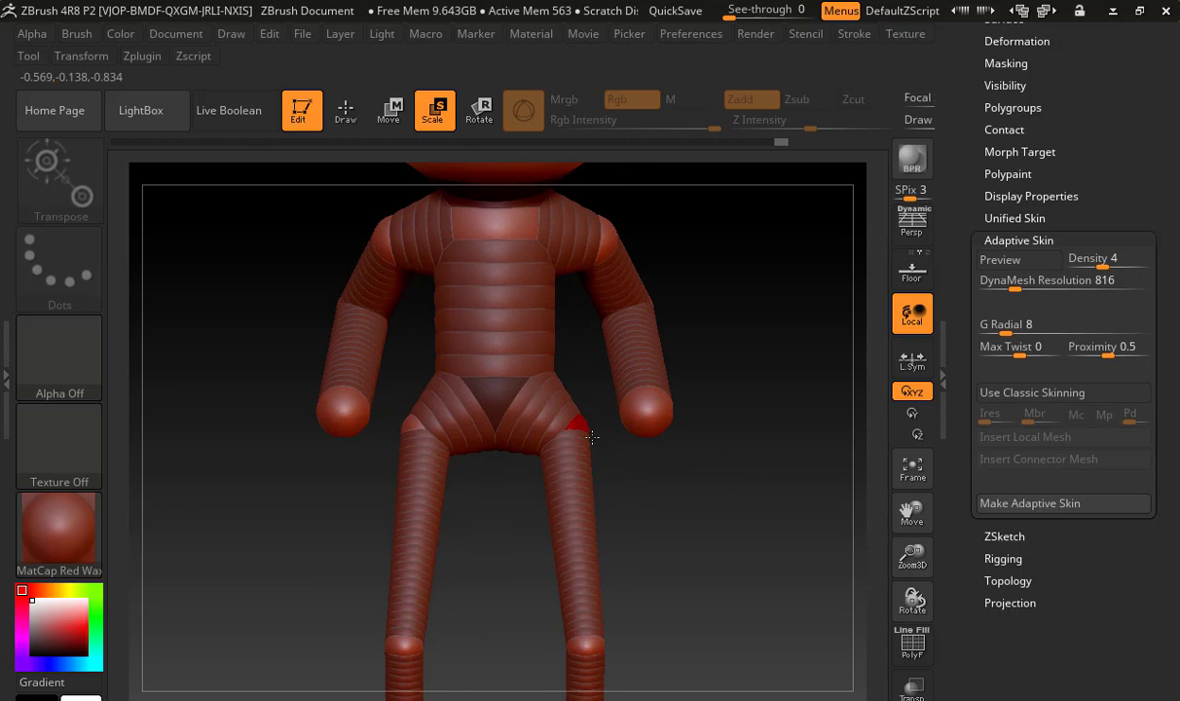
{"action": "left_click_drag", "start_coordinate": [592, 437], "coordinate": [541, 590]}
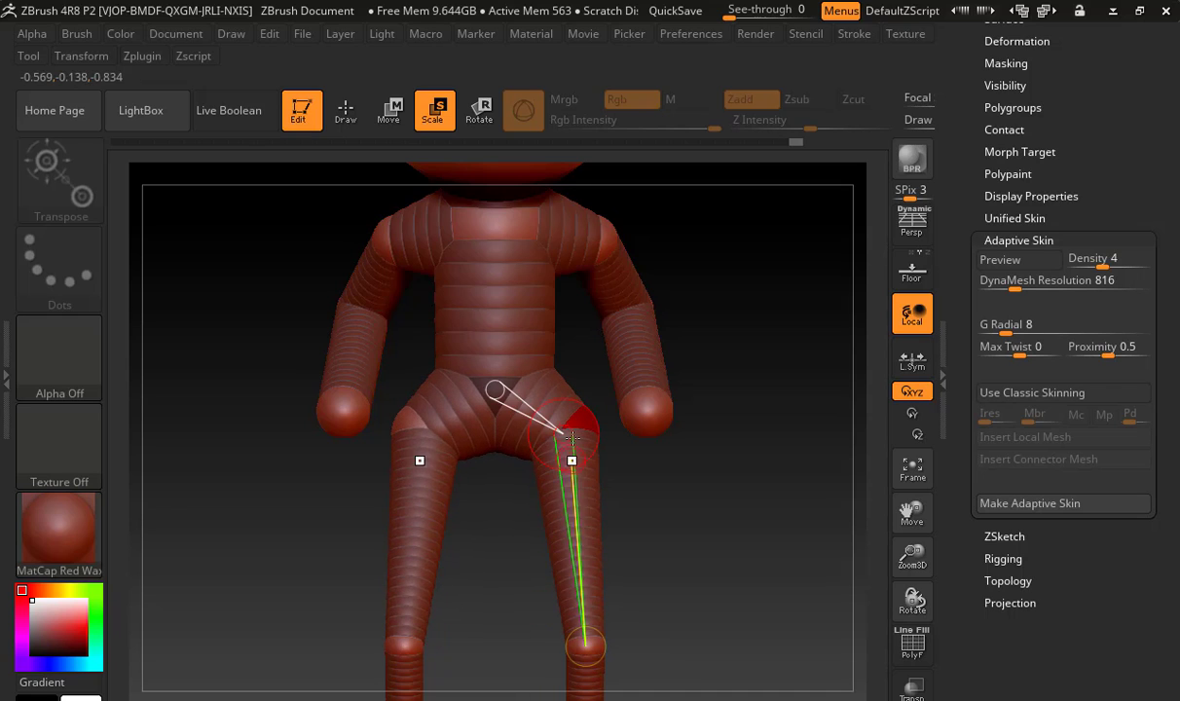
{"action": "left_click_drag", "start_coordinate": [573, 438], "coordinate": [519, 486]}
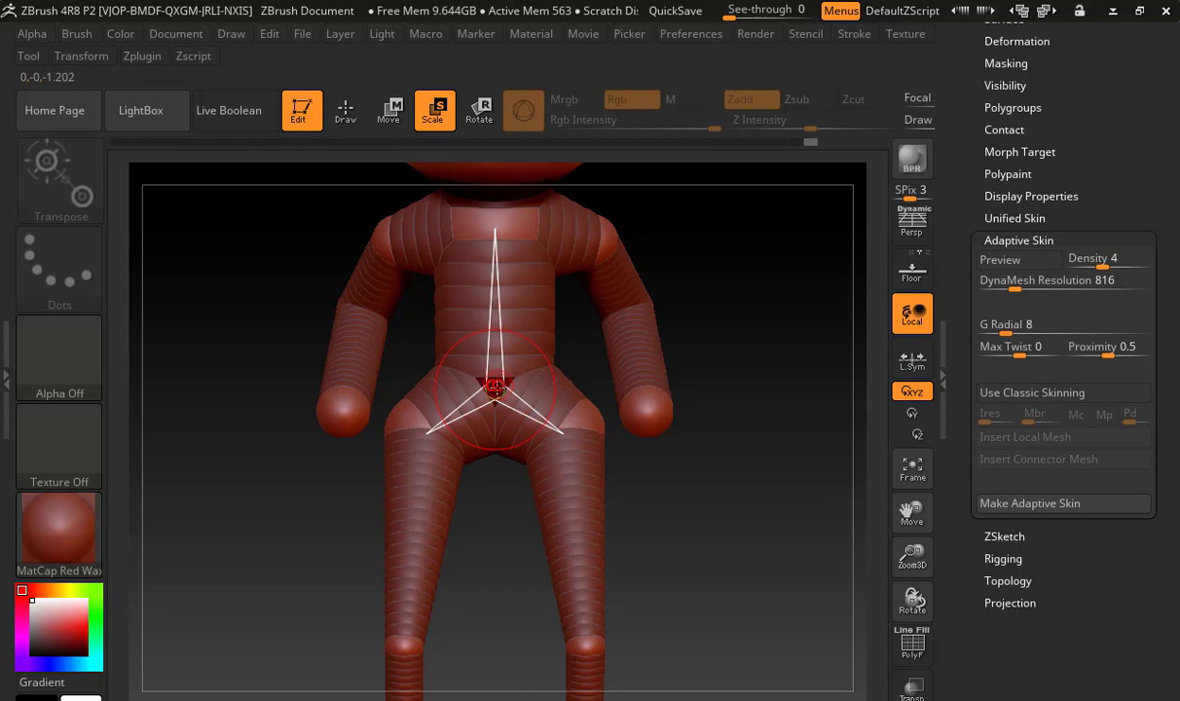
{"action": "left_click_drag", "start_coordinate": [484, 386], "coordinate": [486, 589]}
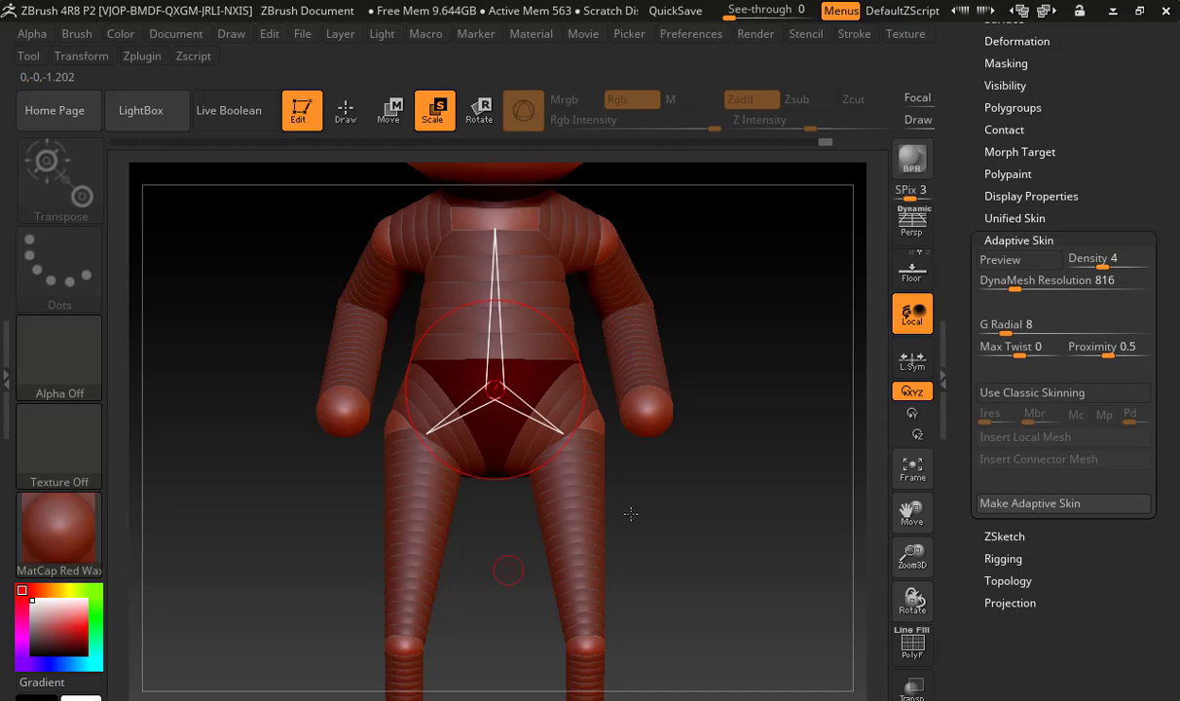
Scale up the knee ZSpheres and enlarge the hip ZSpheres further to thicken the legs
{"action": "left_click_drag", "start_coordinate": [627, 513], "coordinate": [604, 417], "text": "alt"}
{"action": "left_click_drag", "start_coordinate": [563, 604], "coordinate": [588, 613]}
{"action": "key", "text": "ctrl+z"}
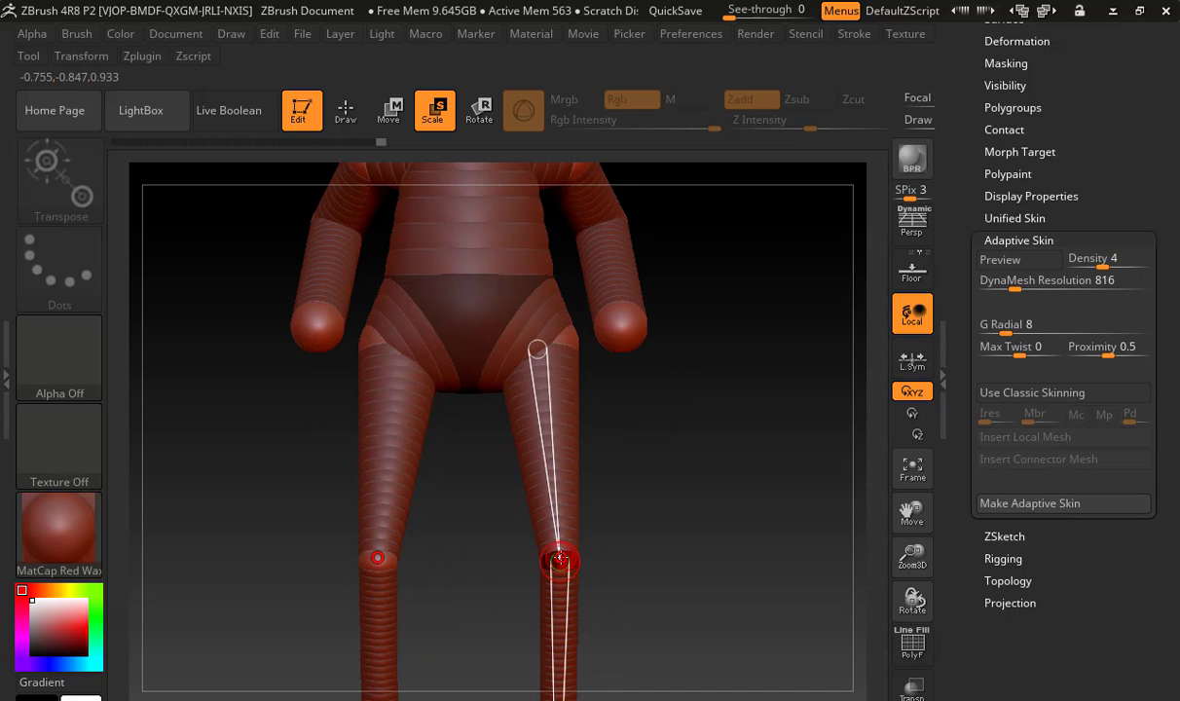
{"action": "left_click_drag", "start_coordinate": [561, 562], "coordinate": [576, 680]}
{"action": "left_click_drag", "start_coordinate": [638, 578], "coordinate": [622, 618], "text": "alt"}
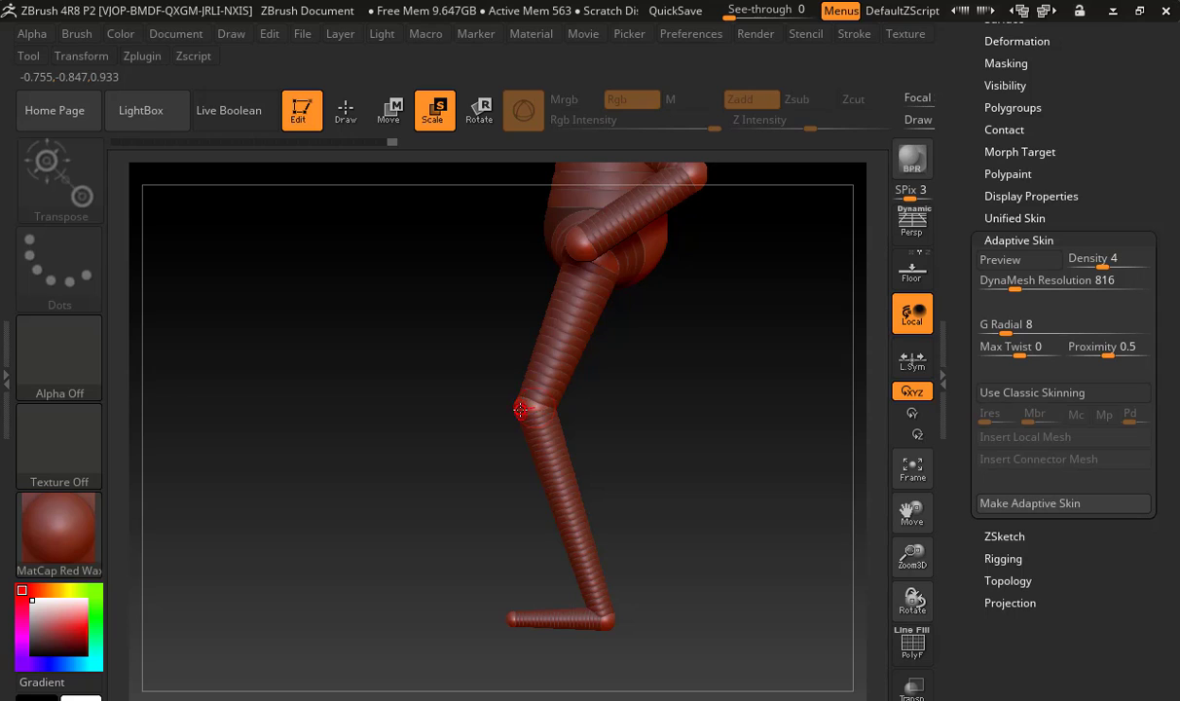
{"action": "left_click_drag", "start_coordinate": [520, 410], "coordinate": [490, 526]}
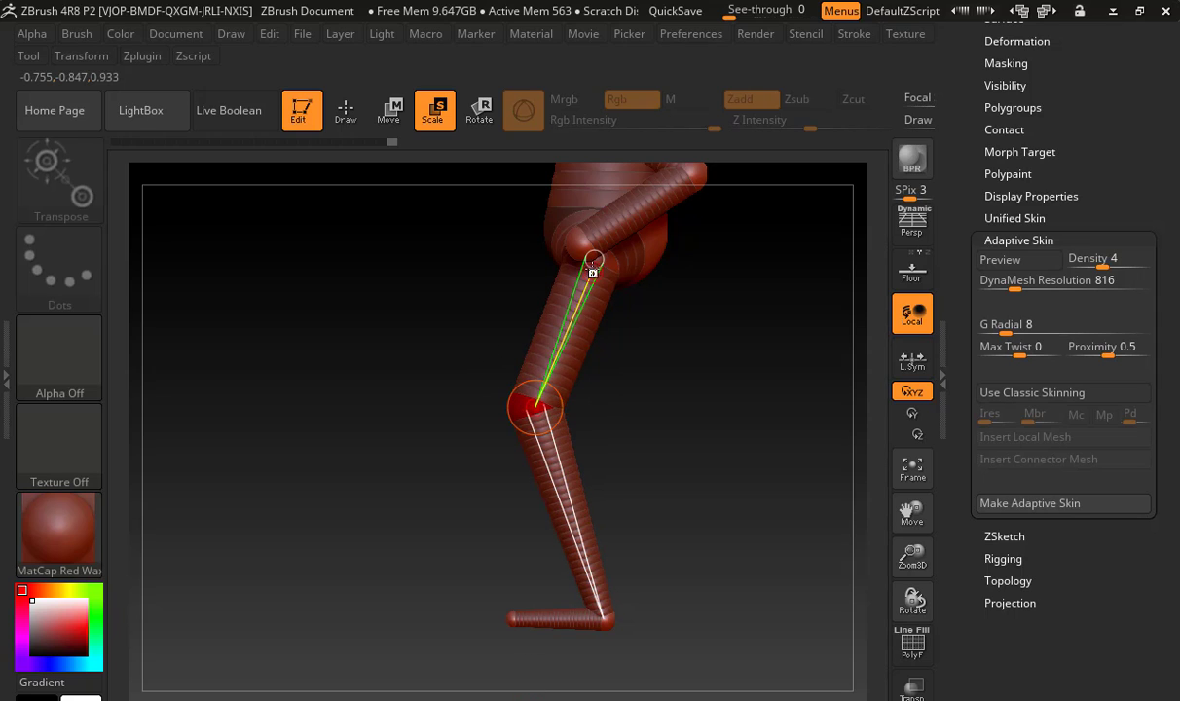
{"action": "left_click_drag", "start_coordinate": [593, 261], "coordinate": [624, 612]}
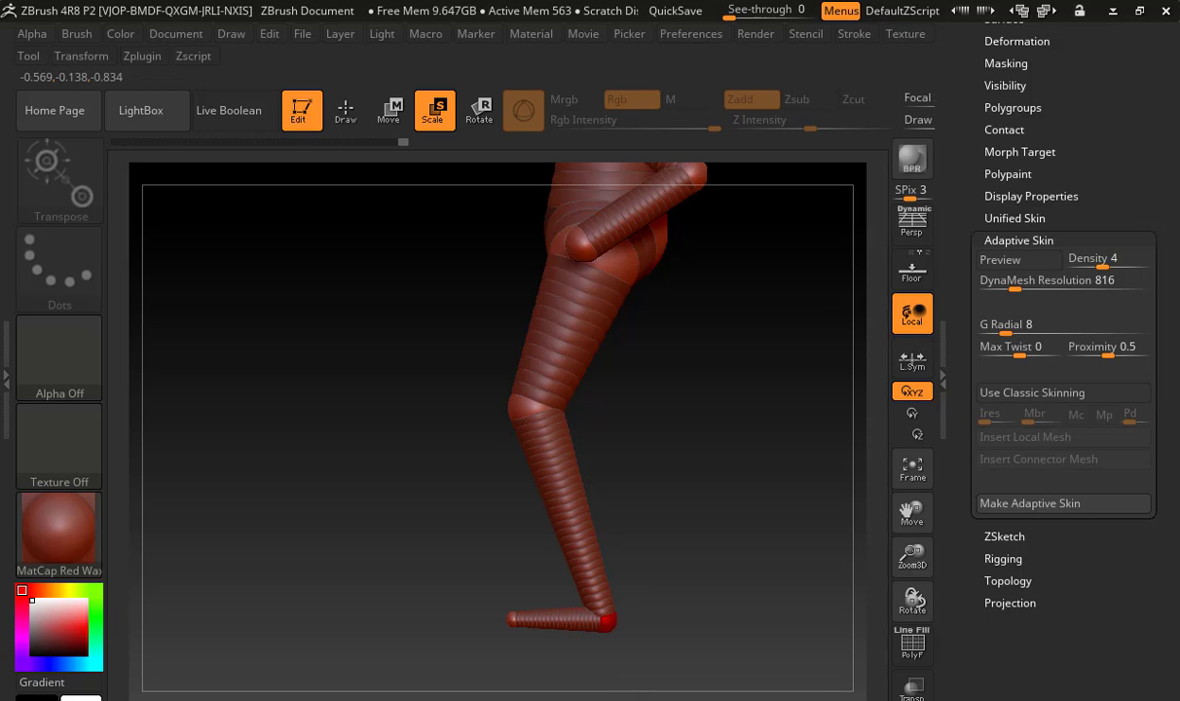
Lower the ankle and toe ZSpheres and insert extra ZSpheres near the toes and heel to flatten the foot's sole
{"action": "key", "text": "w"}
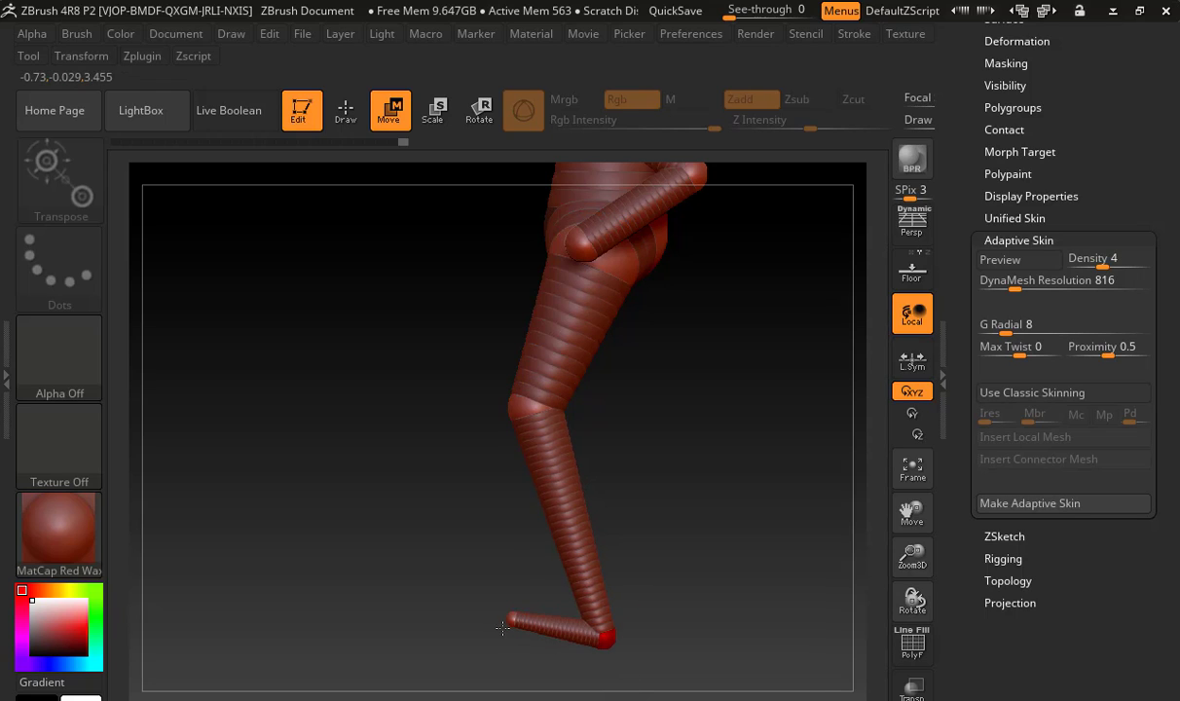
{"action": "left_click_drag", "start_coordinate": [508, 623], "coordinate": [506, 640]}
{"action": "mouse_move", "coordinate": [488, 576]}
{"action": "left_mouse_down", "text": "alt"}
{"action": "mouse_move", "coordinate": [442, 458]}
{"action": "mouse_move", "coordinate": [672, 543]}
{"action": "left_mouse_up", "text": "alt"}
{"action": "key", "text": "q"}
{"action": "left_click", "coordinate": [529, 561]}
{"action": "key", "text": "w"}
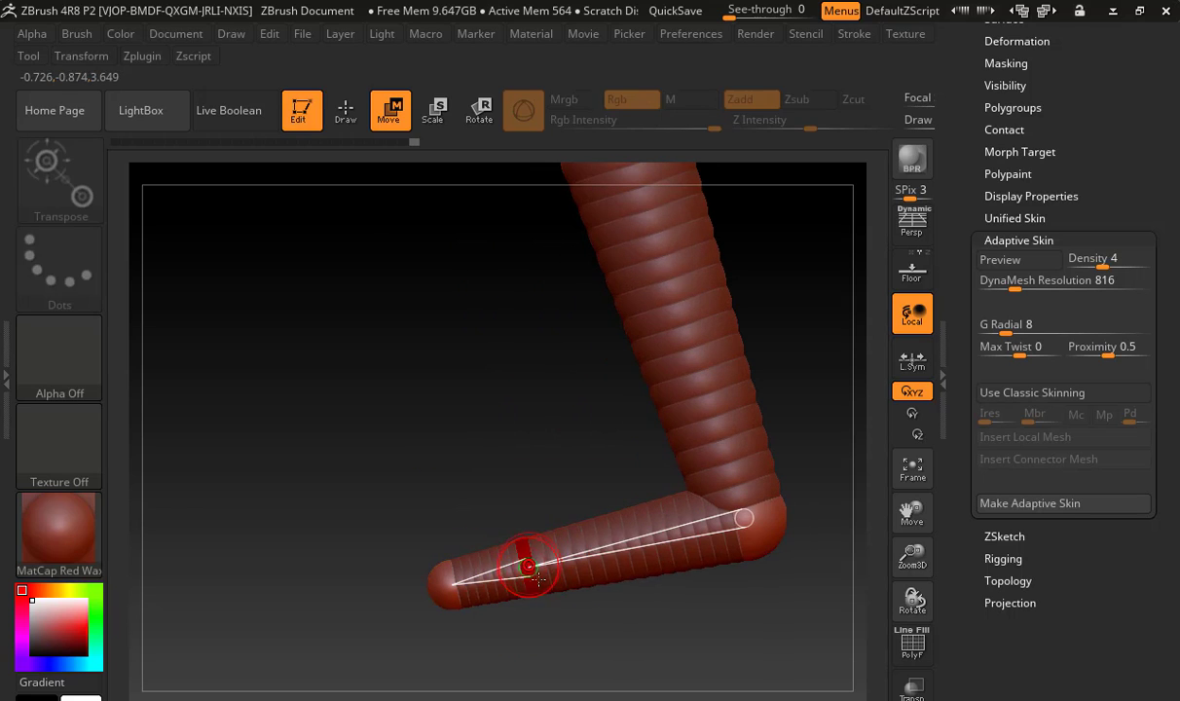
{"action": "mouse_move", "coordinate": [528, 564]}
{"action": "left_mouse_down"}
{"action": "mouse_move", "coordinate": [543, 574]}
{"action": "mouse_move", "coordinate": [530, 590]}
{"action": "left_mouse_up"}
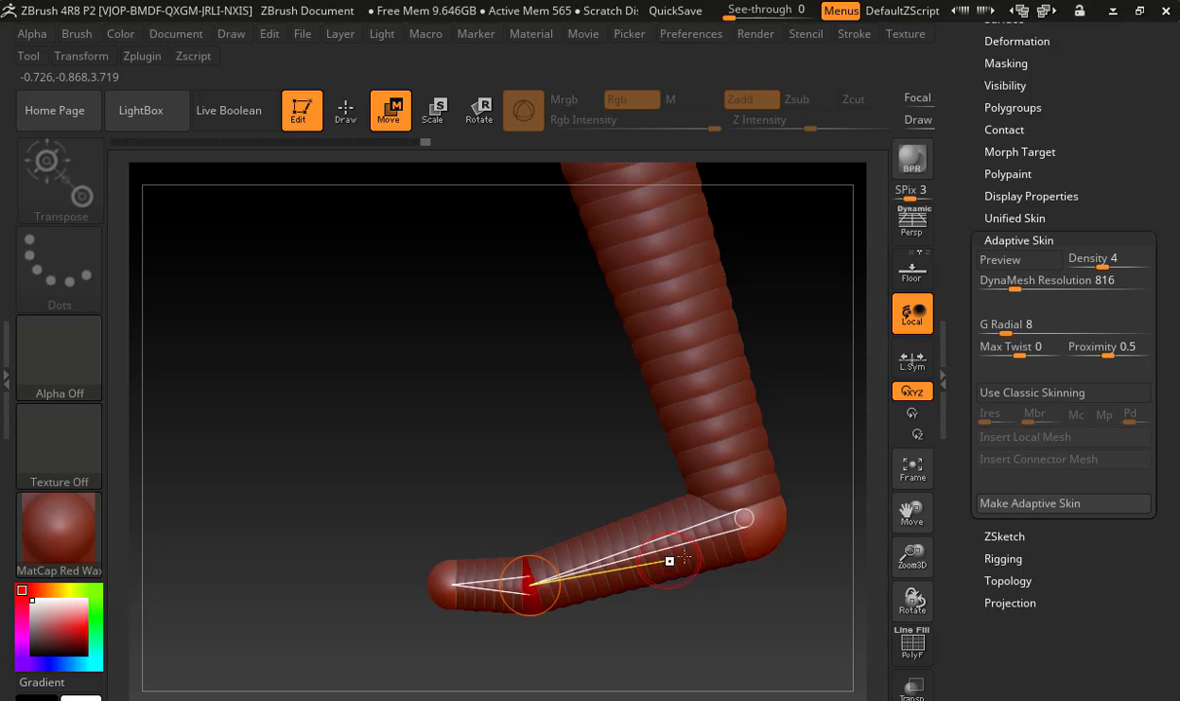
{"action": "left_click_drag", "start_coordinate": [703, 541], "coordinate": [700, 557]}
Scale up the foot's heel, ankle and front ZSpheres to give the foot more volume
{"action": "key", "text": "t"}
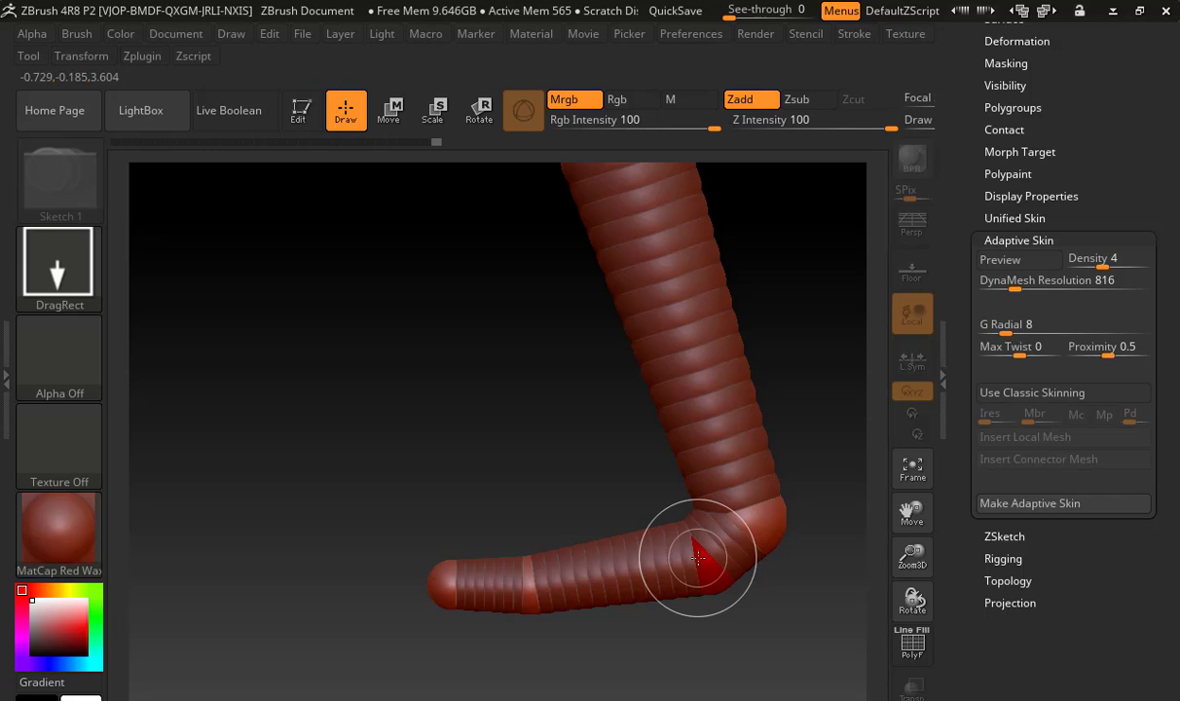
{"action": "key", "text": "r"}
{"action": "key", "text": "t"}
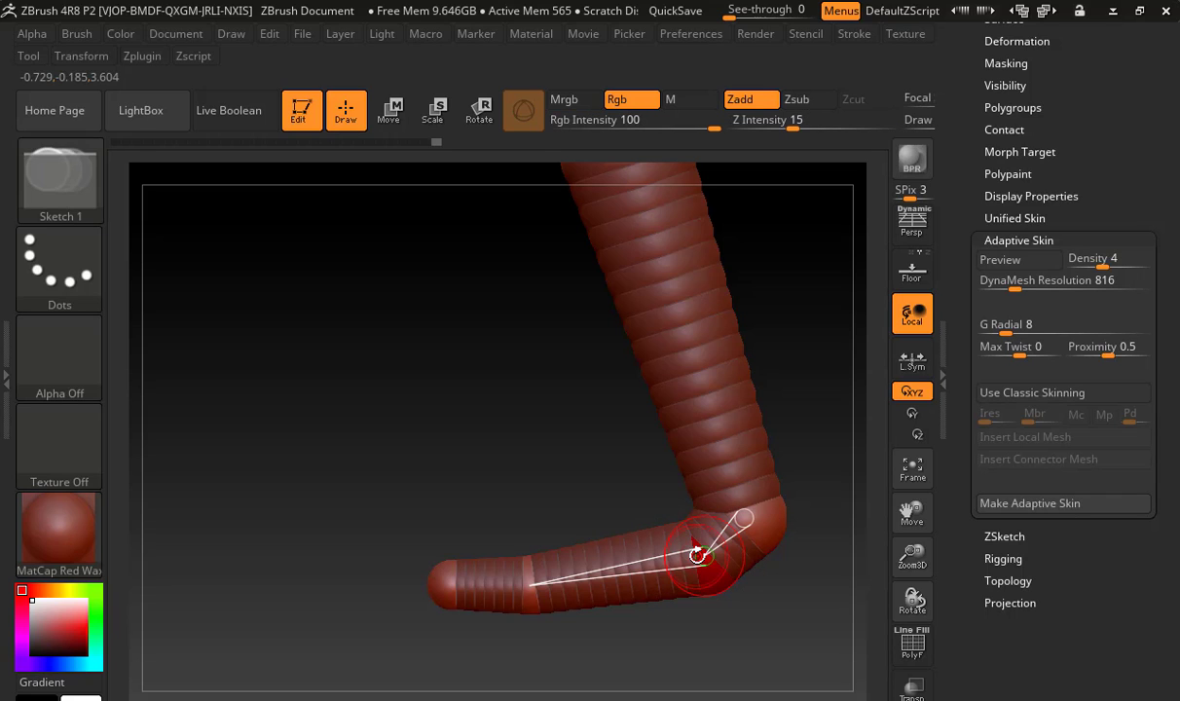
{"action": "key", "text": "e"}
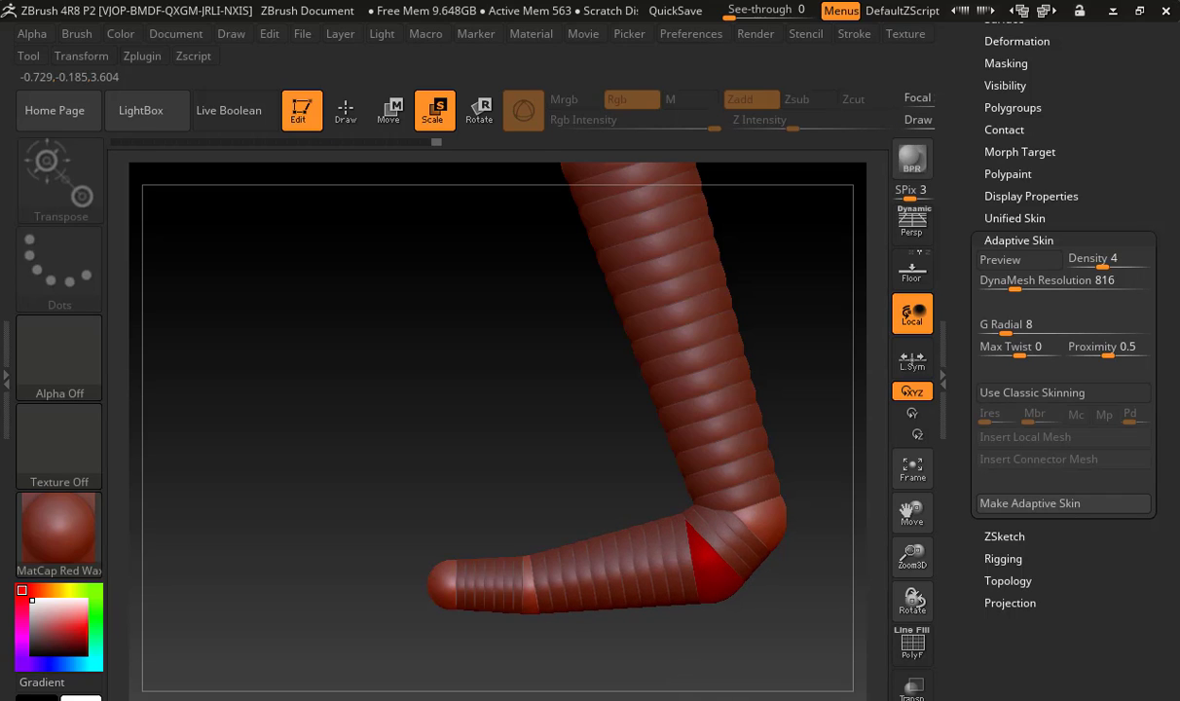
{"action": "left_click", "coordinate": [737, 555]}
{"action": "left_click_drag", "start_coordinate": [763, 530], "coordinate": [754, 619]}
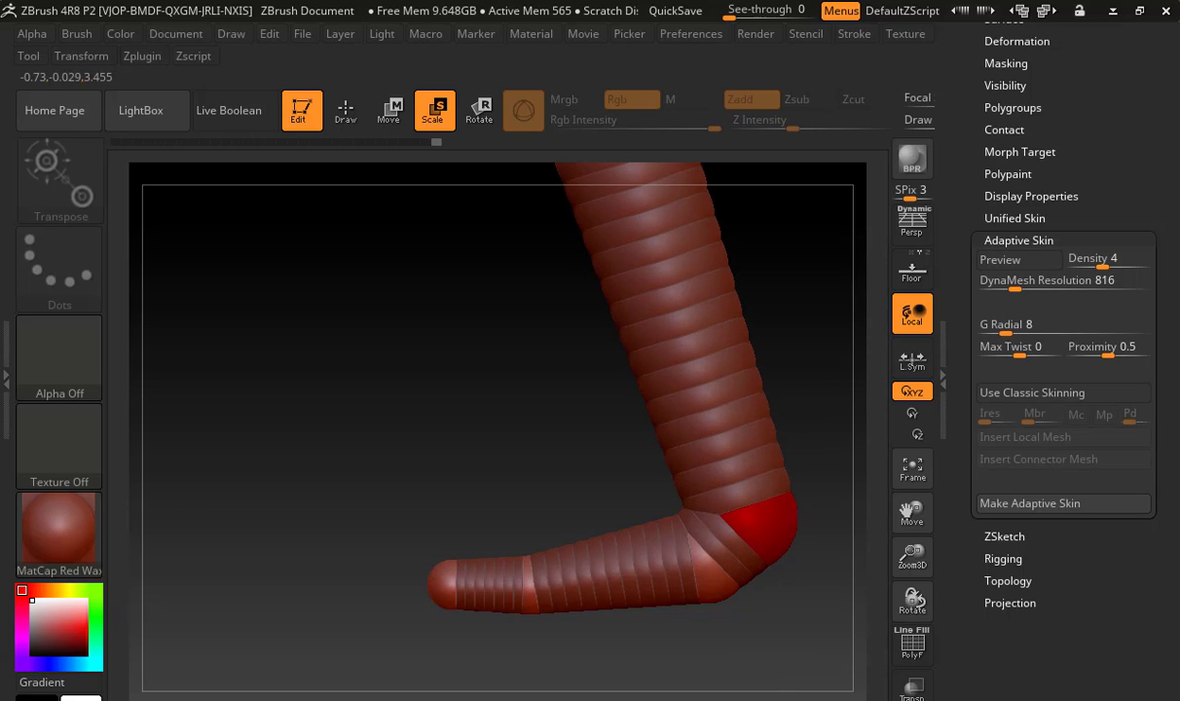
{"action": "left_click_drag", "start_coordinate": [530, 585], "coordinate": [593, 650]}
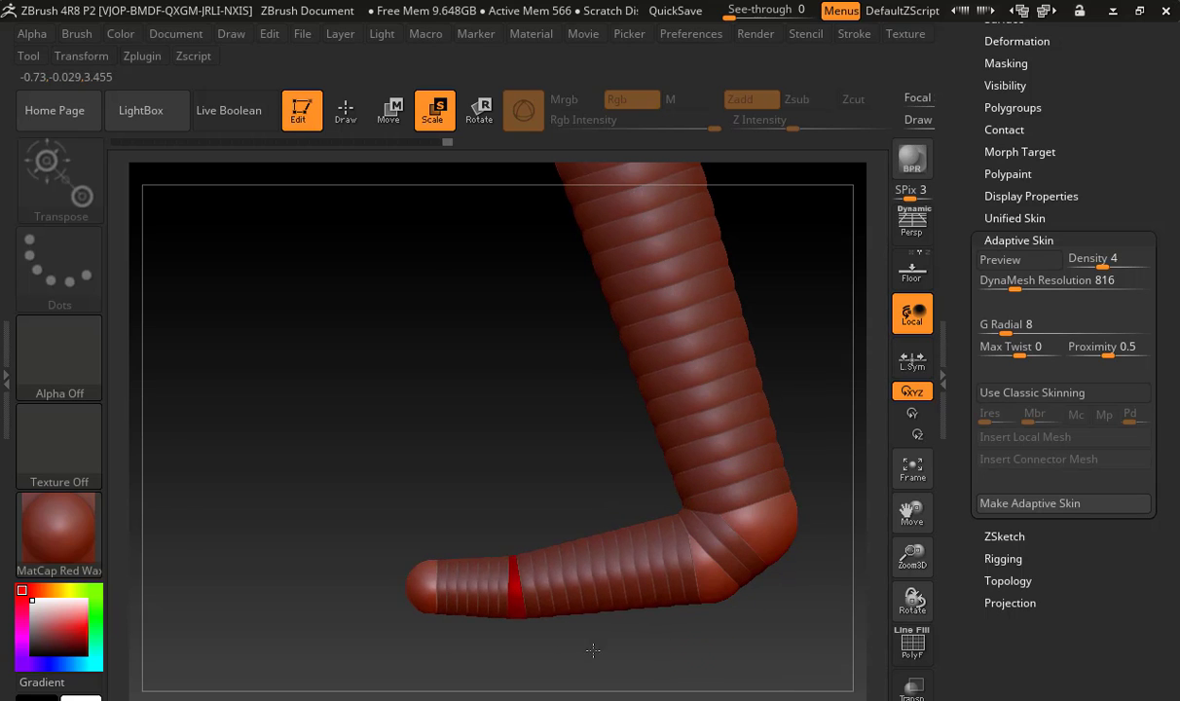
Preview the whole figure's adaptive skin and examine up close where the hand meets the thigh
{"action": "left_click_drag", "start_coordinate": [497, 474], "coordinate": [725, 449]}
{"action": "left_click_drag", "start_coordinate": [732, 399], "coordinate": [409, 343], "text": "alt"}
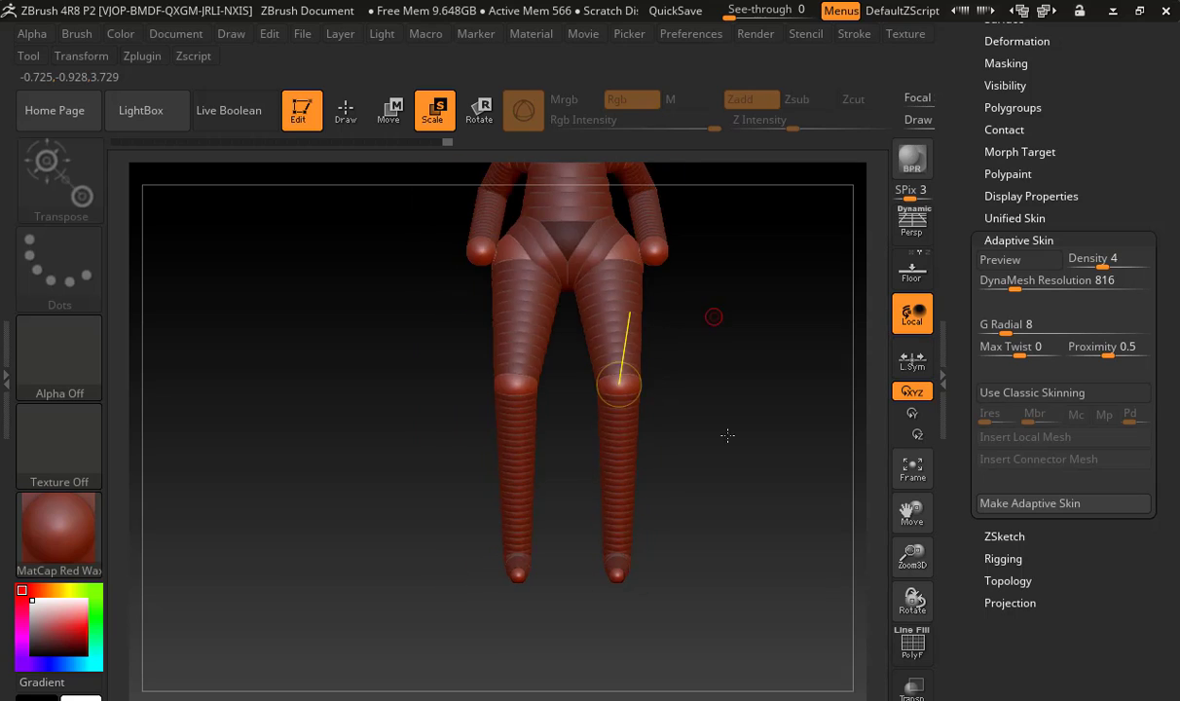
{"action": "left_click_drag", "start_coordinate": [701, 216], "coordinate": [696, 459], "text": "alt"}
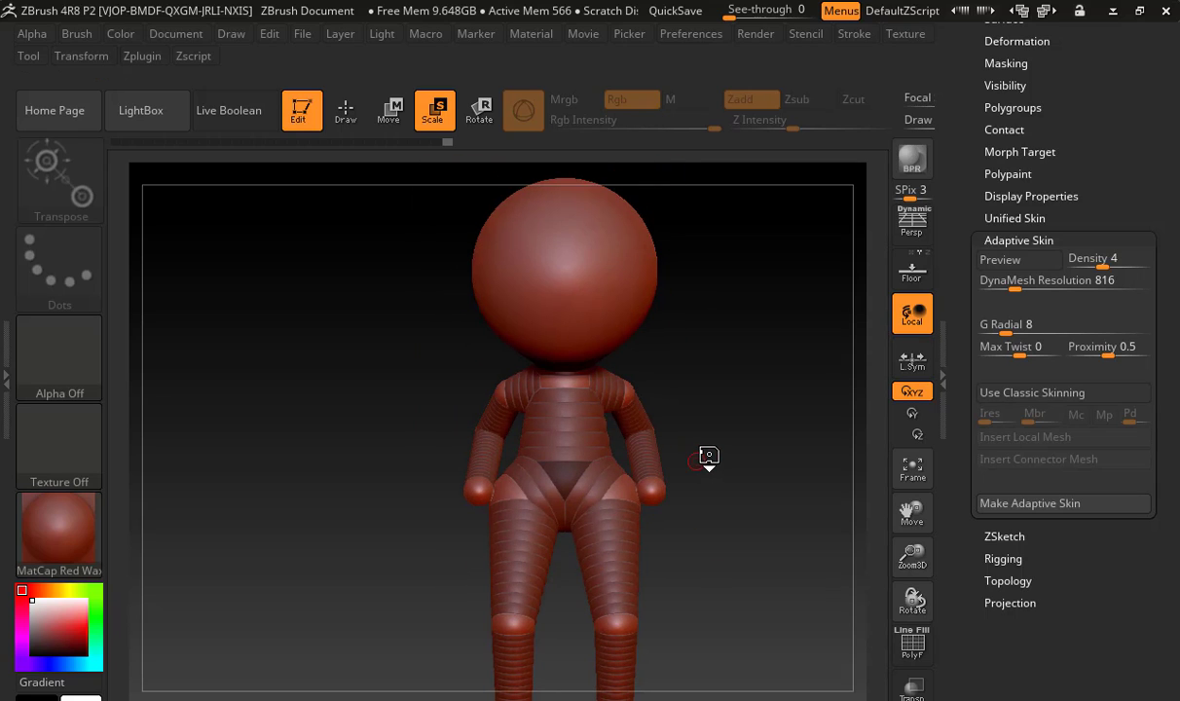
{"action": "key", "text": "a"}
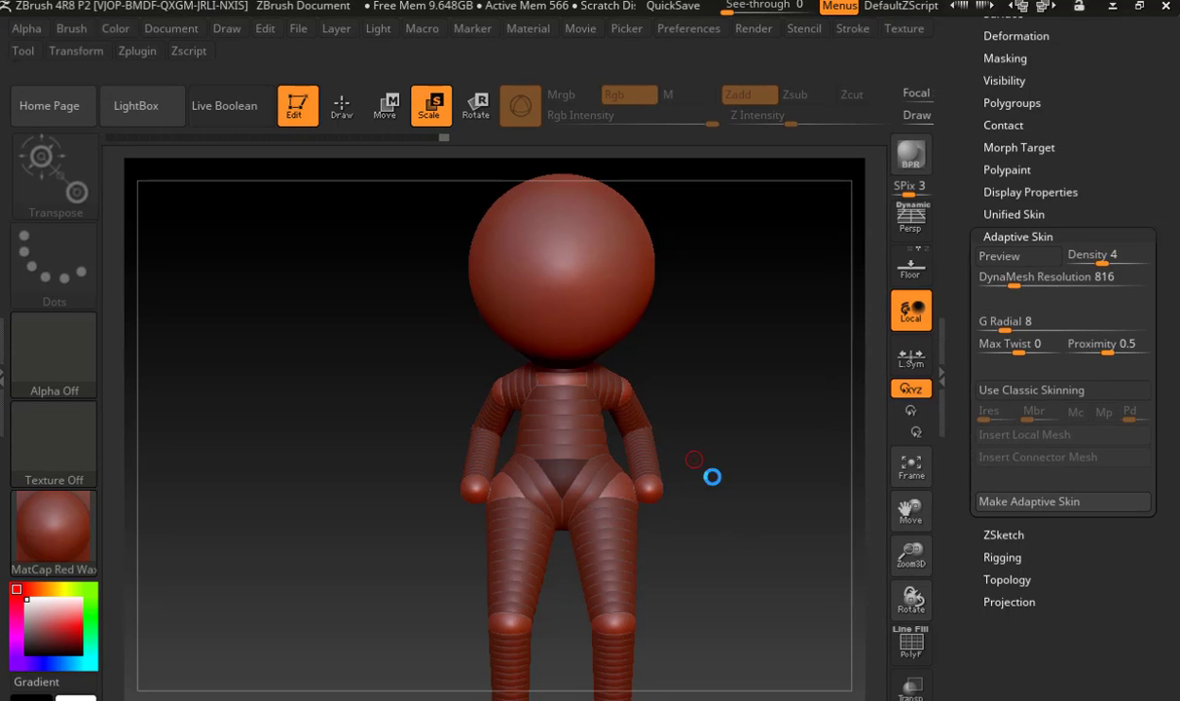
{"action": "left_click_drag", "start_coordinate": [781, 477], "coordinate": [881, 507]}
{"action": "left_click_drag", "start_coordinate": [714, 511], "coordinate": [514, 605]}
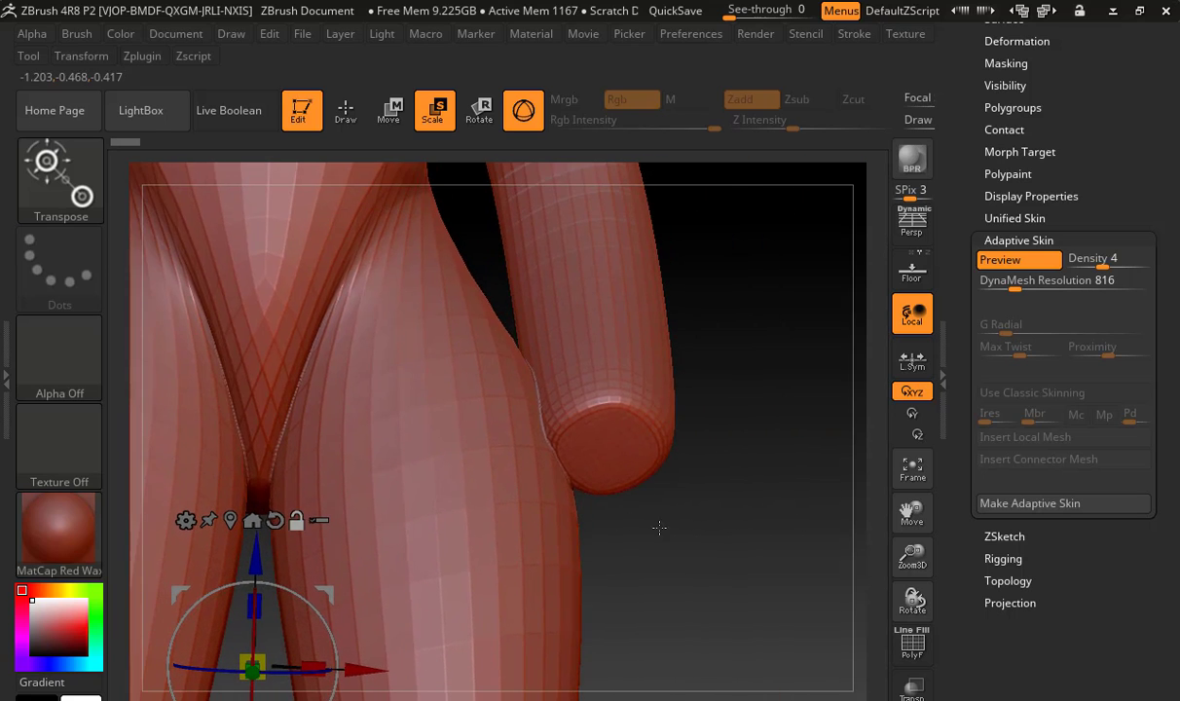
{"action": "left_click_drag", "start_coordinate": [658, 527], "coordinate": [512, 608], "text": "alt"}
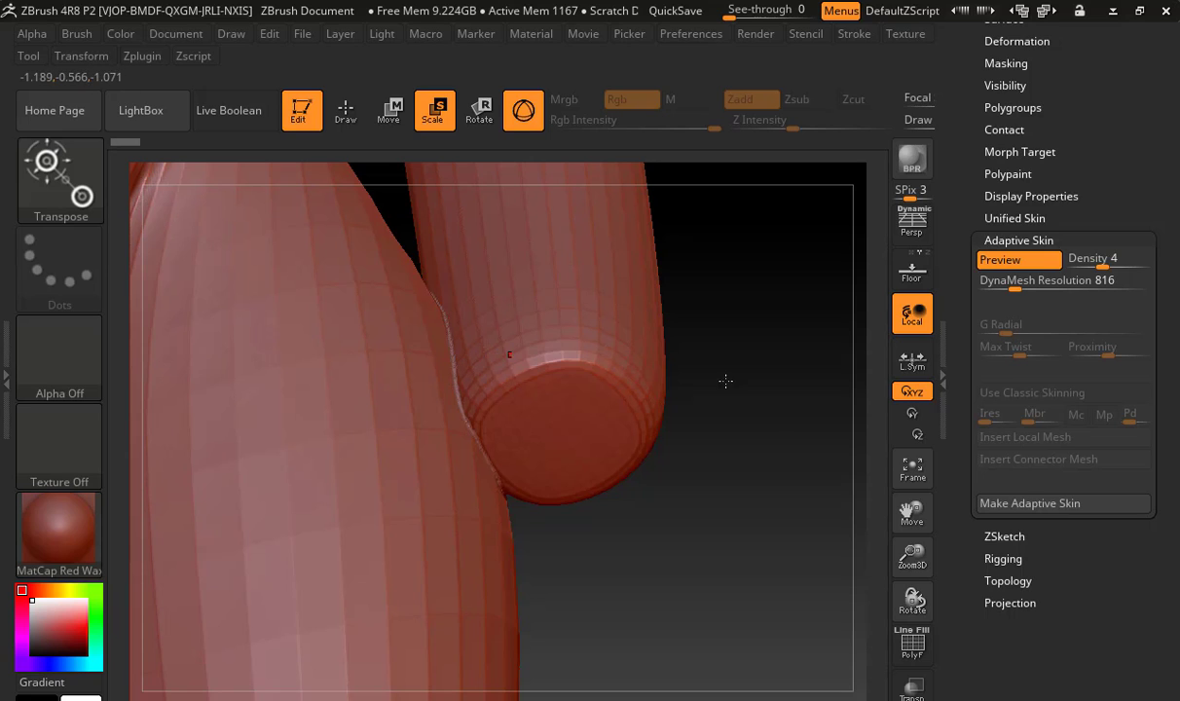
Leave the skin preview and move the elbow and hand ZSpheres outward so both arms clear the thighs
{"action": "left_click_drag", "start_coordinate": [732, 410], "coordinate": [453, 397], "text": "alt"}
{"action": "key", "text": "a"}
{"action": "left_click_drag", "start_coordinate": [584, 401], "coordinate": [849, 356], "text": "alt"}
{"action": "key", "text": "w"}
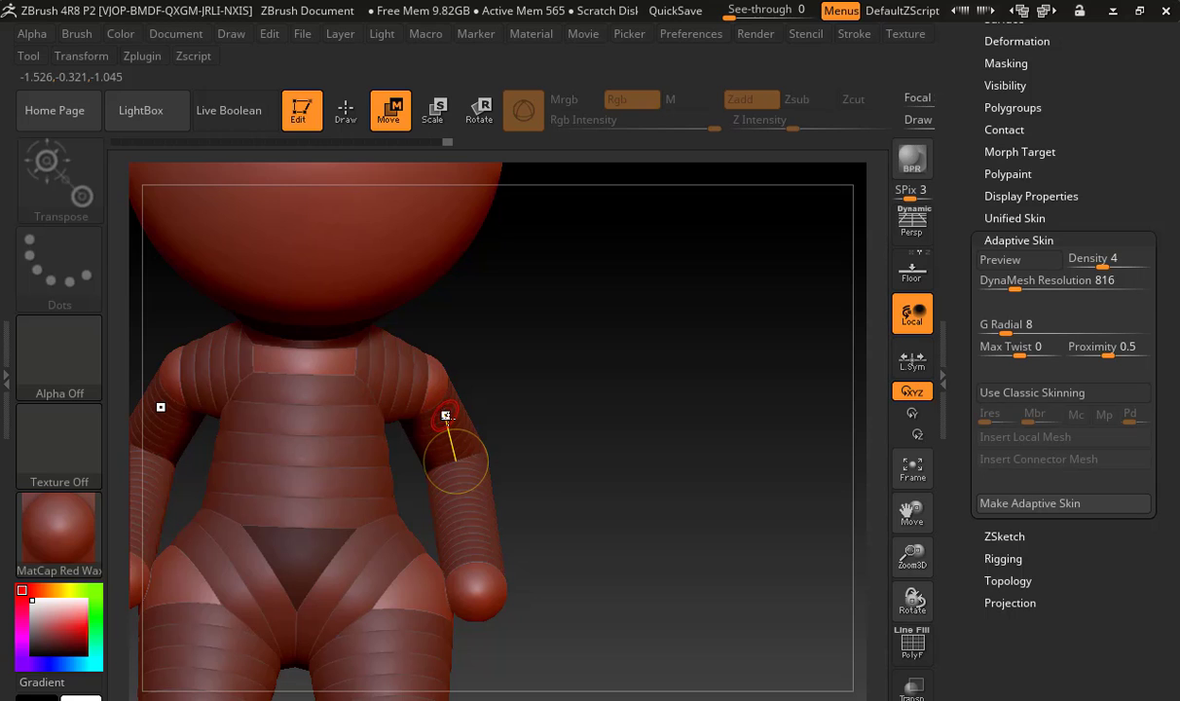
{"action": "left_click_drag", "start_coordinate": [564, 399], "coordinate": [372, 385]}
{"action": "left_click_drag", "start_coordinate": [641, 390], "coordinate": [790, 399], "text": "alt"}
{"action": "left_click_drag", "start_coordinate": [306, 412], "coordinate": [263, 412]}
{"action": "left_click_drag", "start_coordinate": [231, 350], "coordinate": [419, 374]}
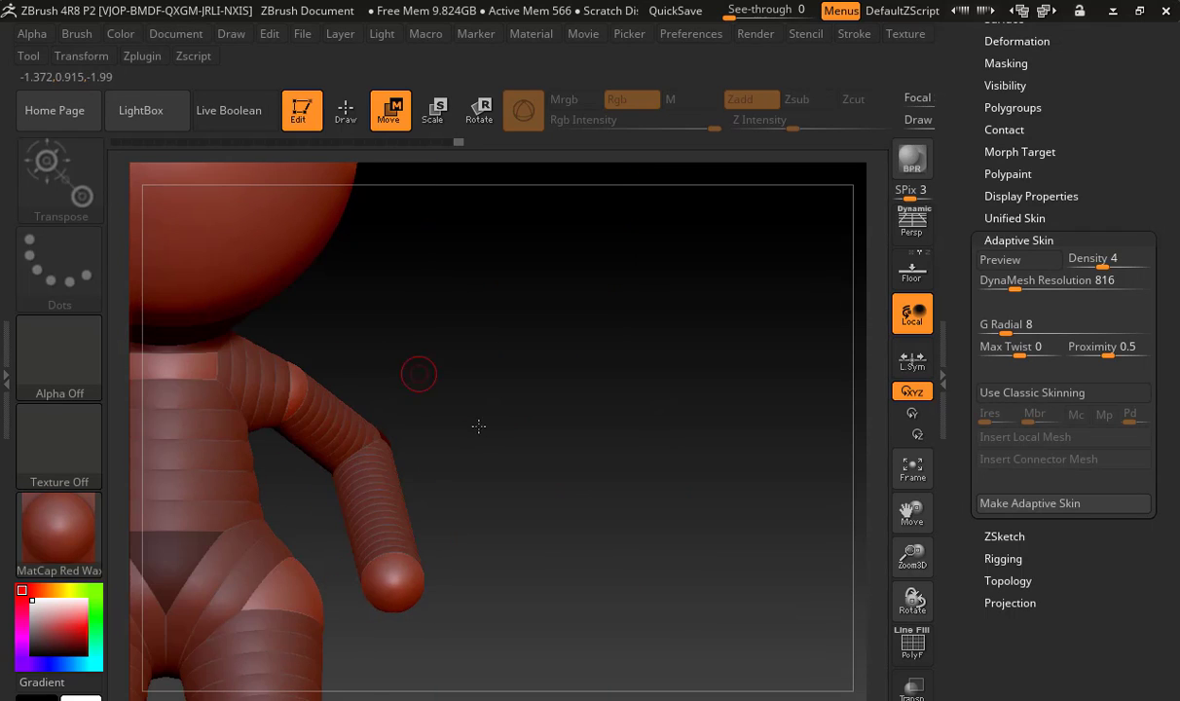
{"action": "left_click_drag", "start_coordinate": [479, 424], "coordinate": [677, 347], "text": "alt"}
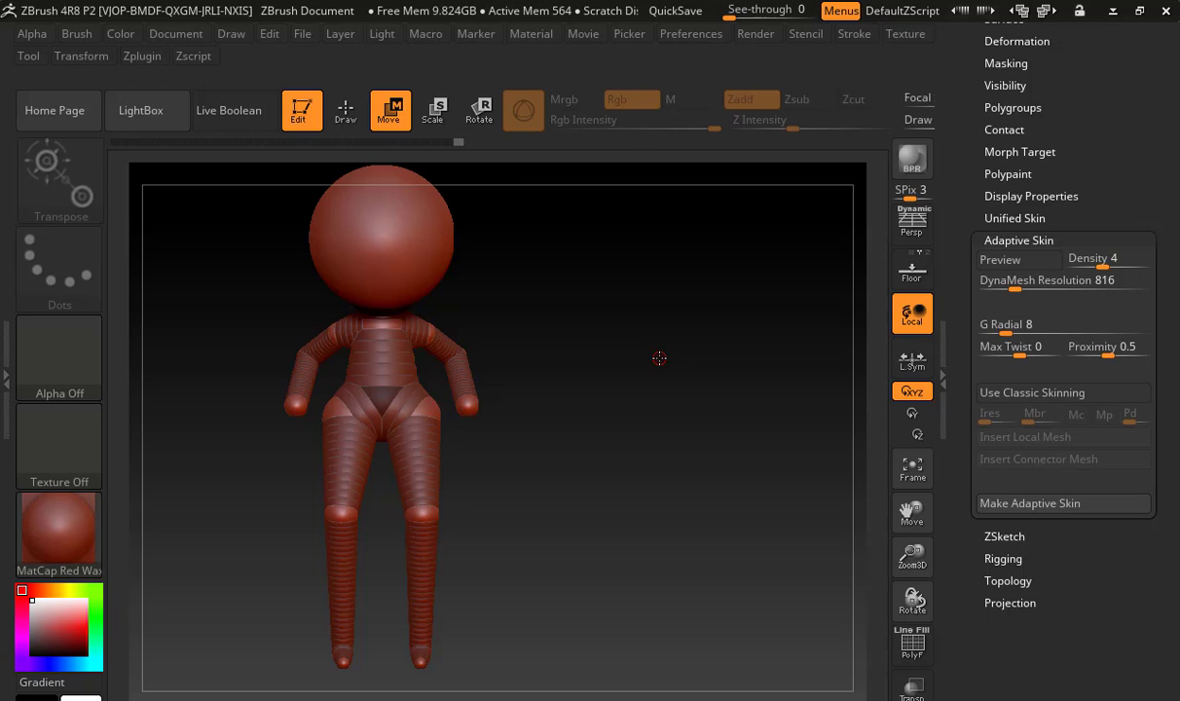
Preview the figure's adaptive skin and examine the arms, hips and profile from the front and side
{"action": "key", "text": "a"}
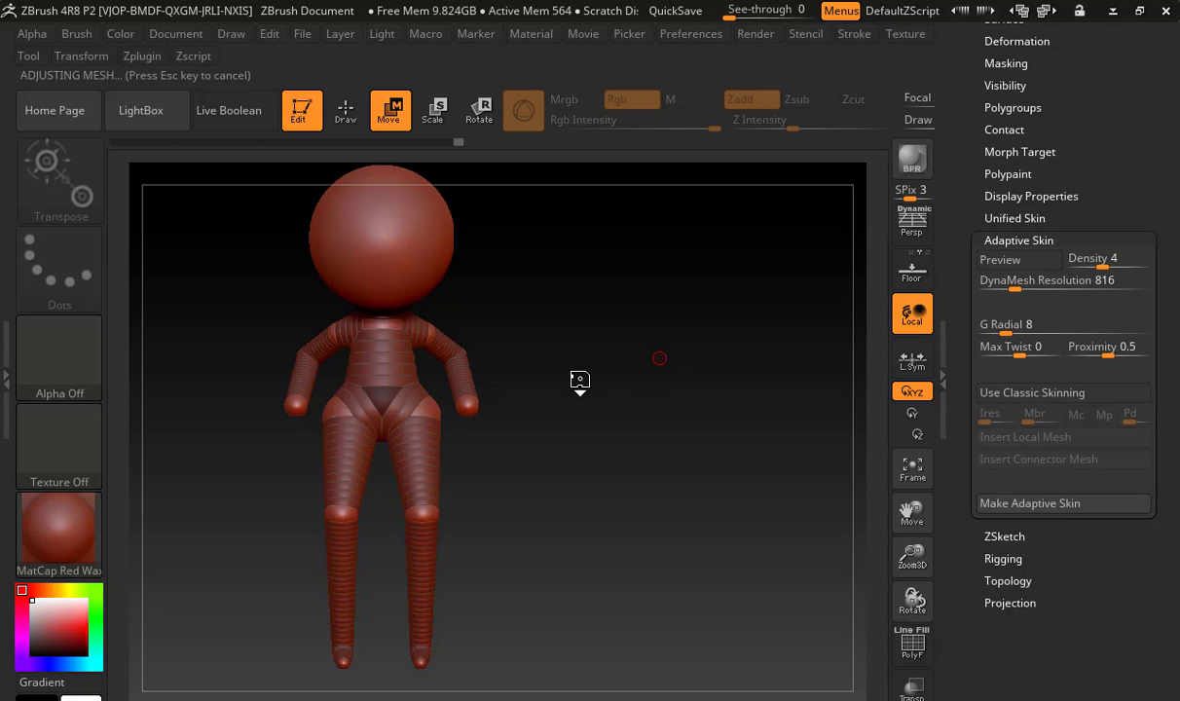
{"action": "mouse_move", "coordinate": [605, 398]}
{"action": "left_mouse_down"}
{"action": "mouse_move", "coordinate": [524, 398]}
{"action": "mouse_move", "coordinate": [619, 400]}
{"action": "left_mouse_up"}
{"action": "left_click_drag", "start_coordinate": [517, 357], "coordinate": [525, 444], "text": "alt"}
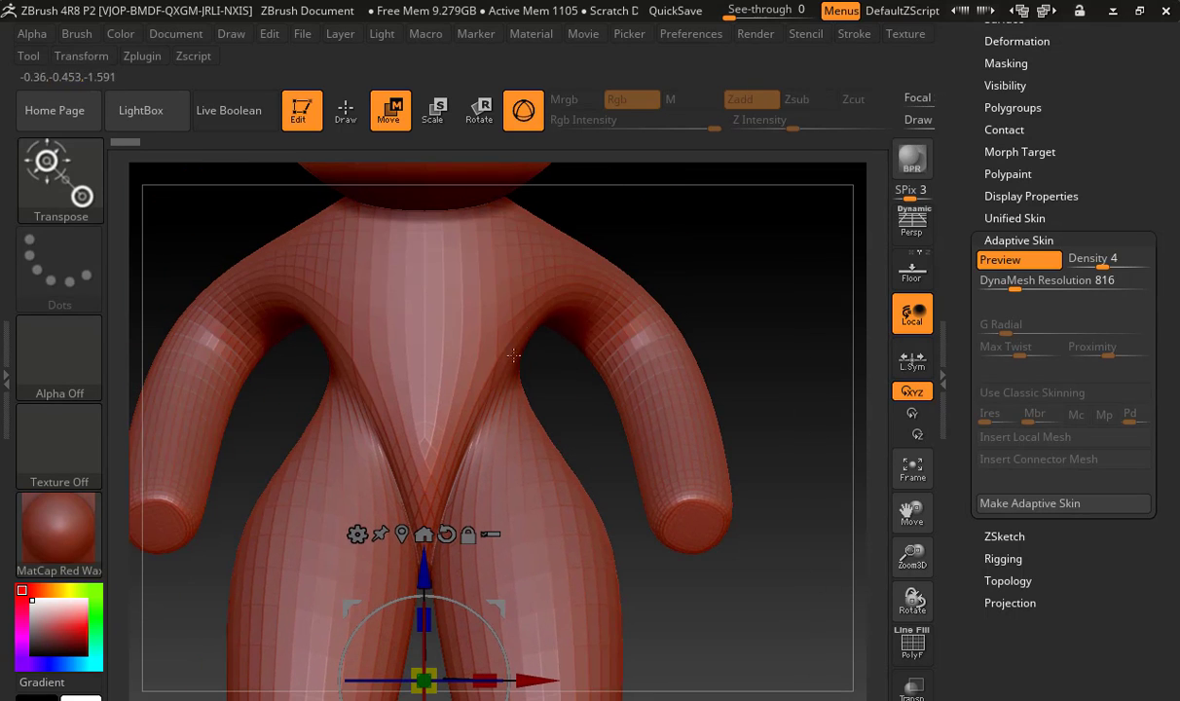
{"action": "left_click_drag", "start_coordinate": [761, 365], "coordinate": [580, 232], "text": "alt"}
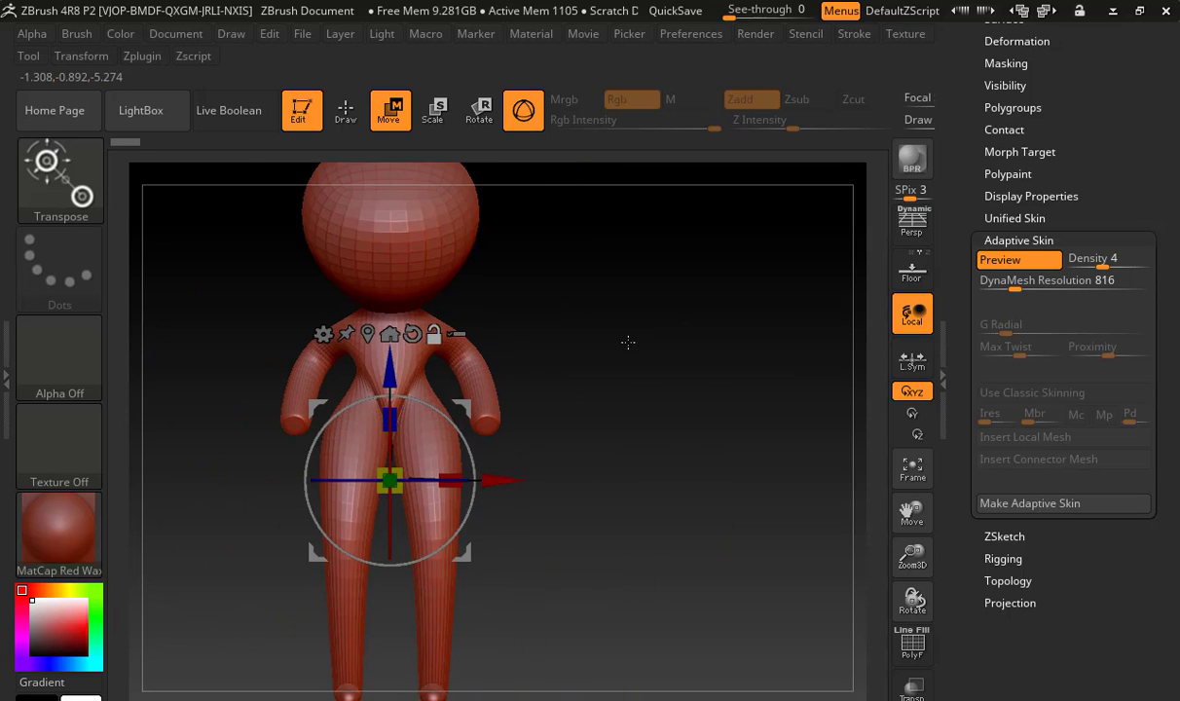
{"action": "left_click_drag", "start_coordinate": [627, 343], "coordinate": [662, 384]}
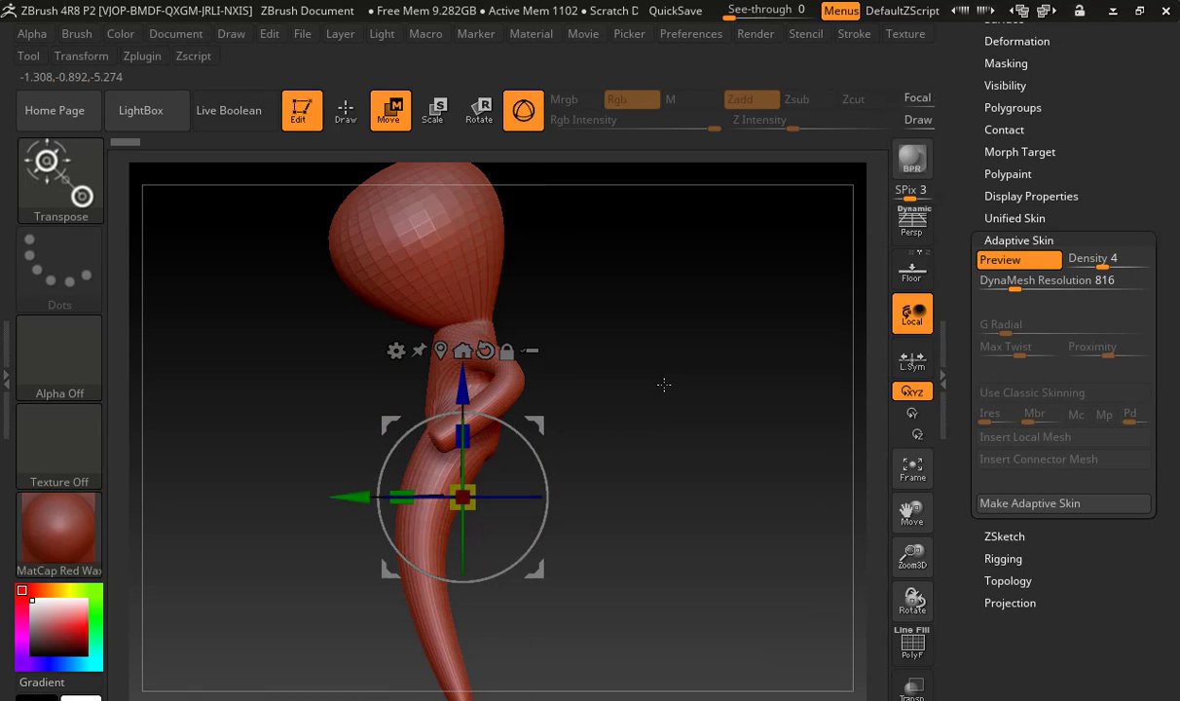
Set the adaptive skin's DynaMesh resolution to 208 and its density to 2
{"action": "left_click", "coordinate": [1052, 281]}
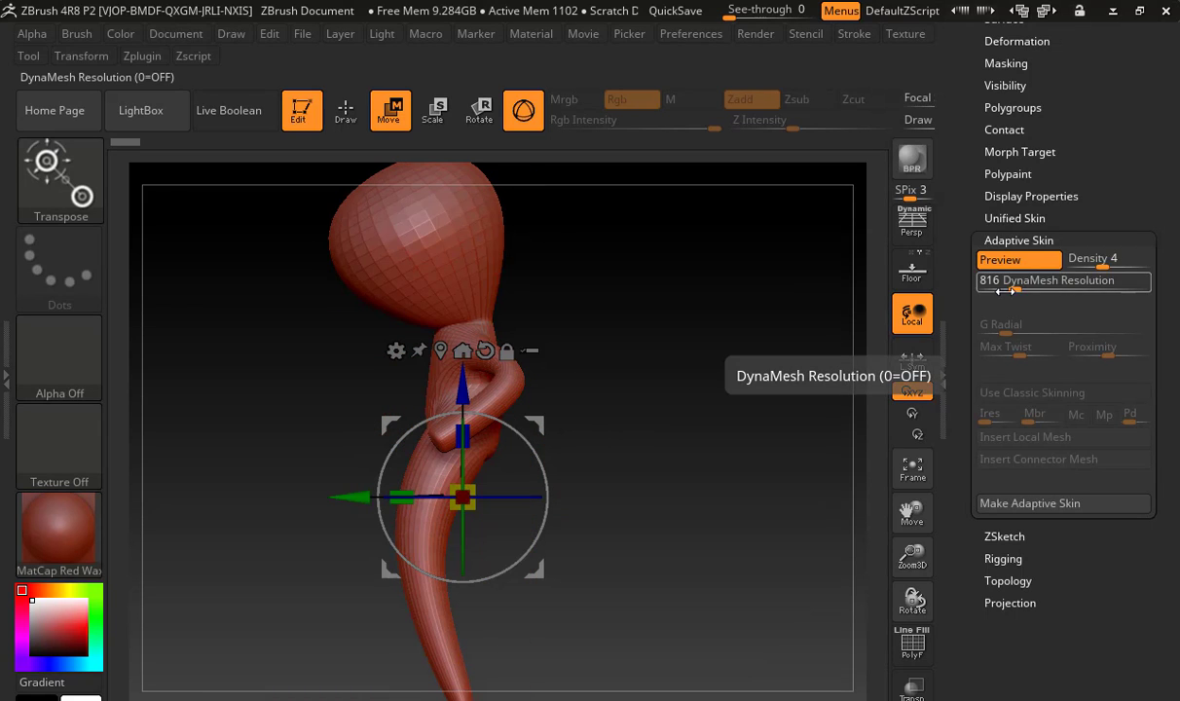
{"action": "type", "text": "400"}
{"action": "key", "text": "Return"}
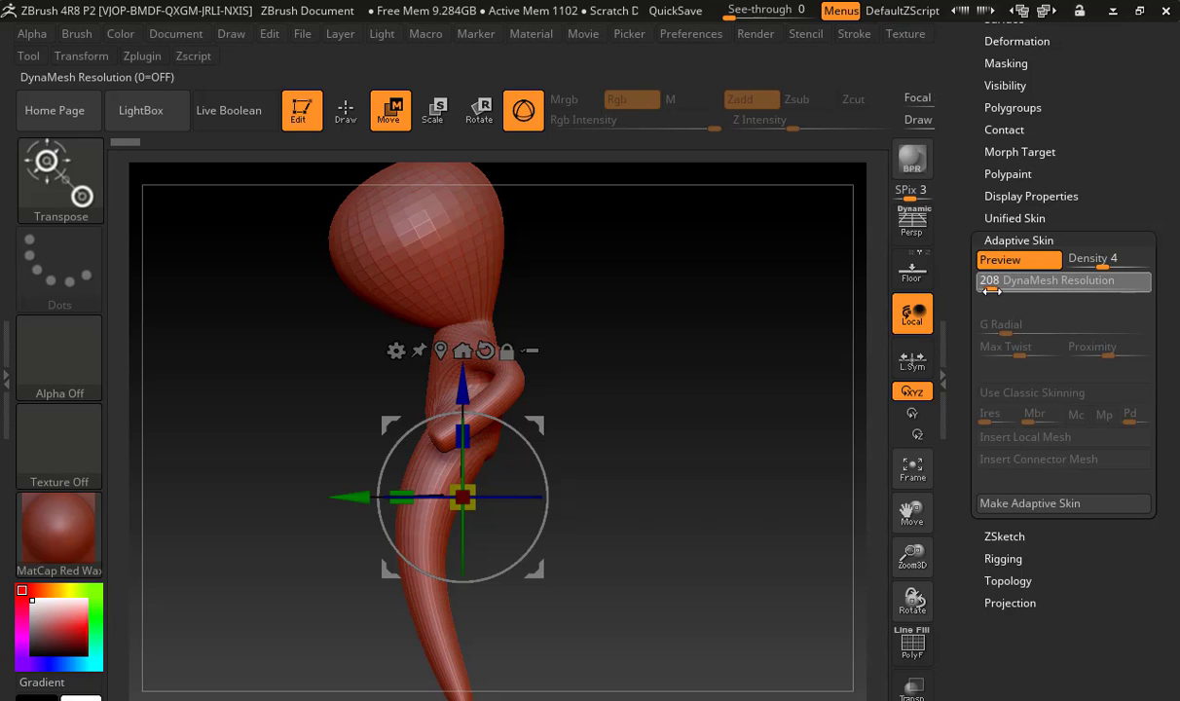
{"action": "left_click", "coordinate": [1105, 263]}
{"action": "left_click_drag", "start_coordinate": [1099, 266], "coordinate": [1092, 265]}
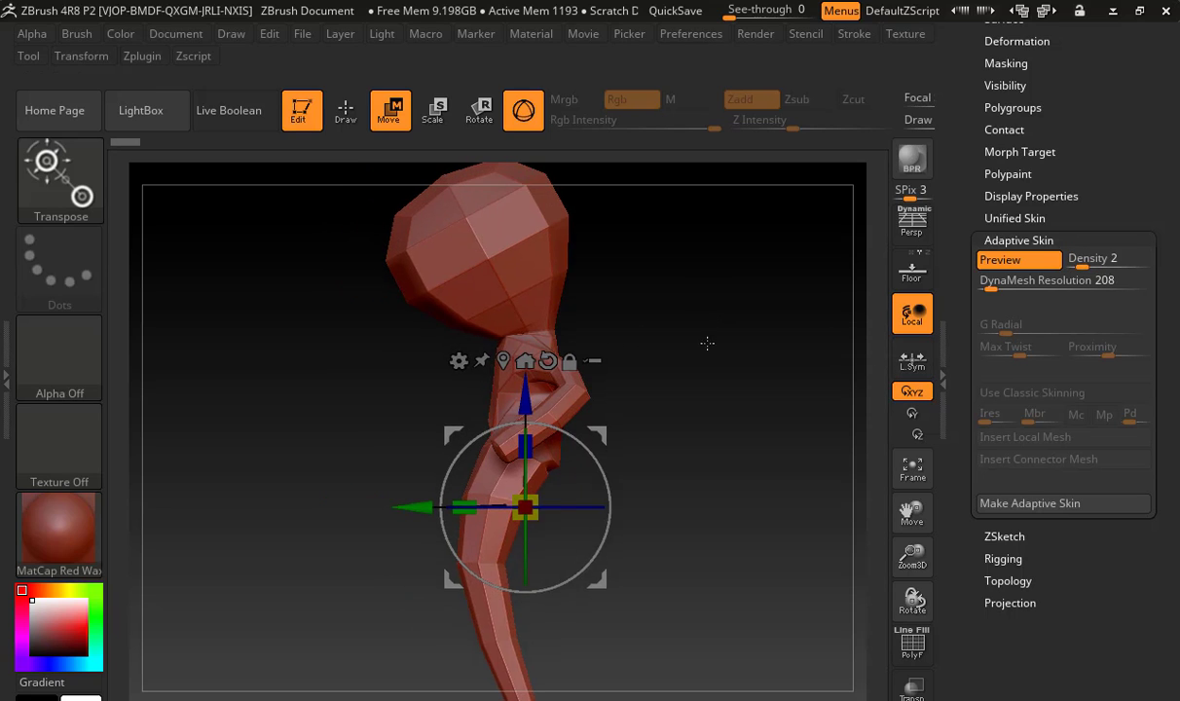
{"action": "left_click_drag", "start_coordinate": [602, 326], "coordinate": [703, 329]}
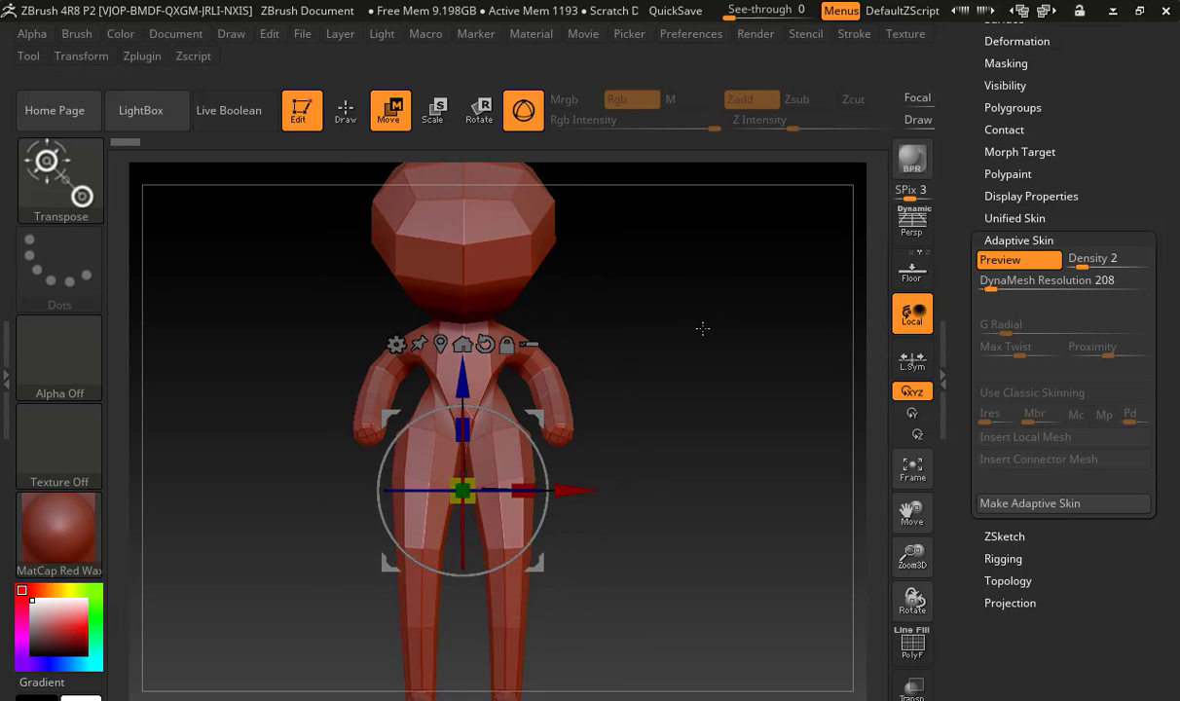
Restore the program window and widen it to reveal the active and total point counts
{"action": "left_click", "coordinate": [1141, 13]}
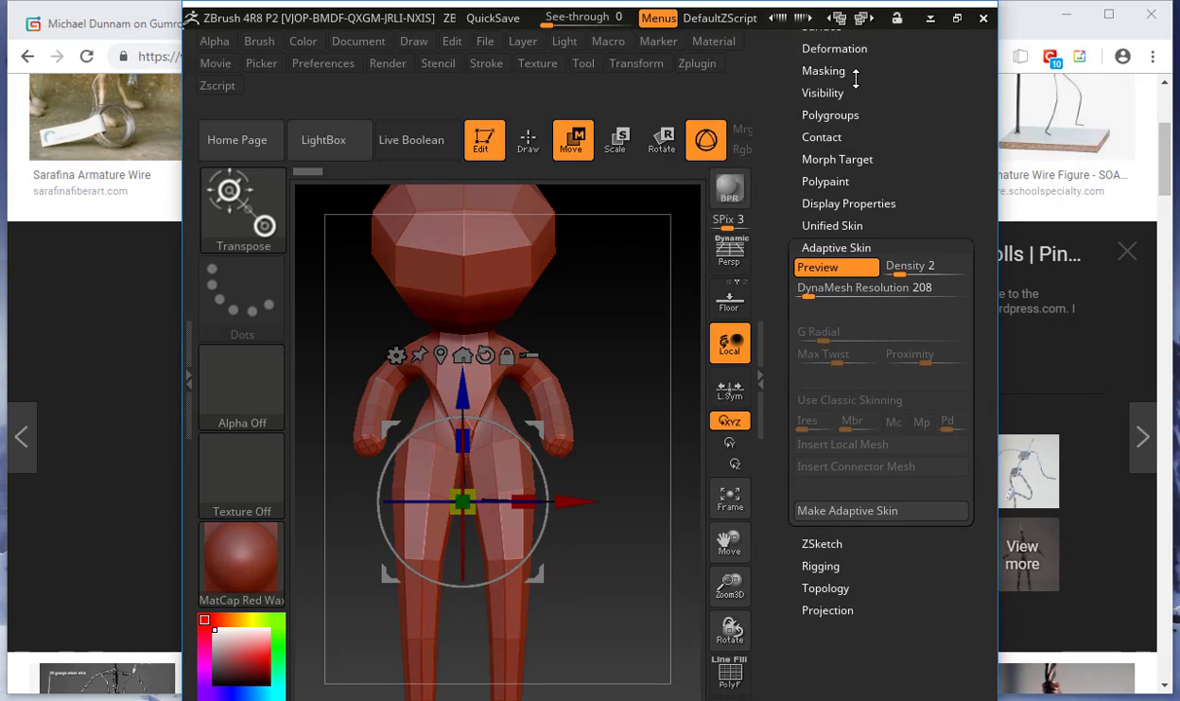
{"action": "left_click_drag", "start_coordinate": [1000, 58], "coordinate": [1175, 58]}
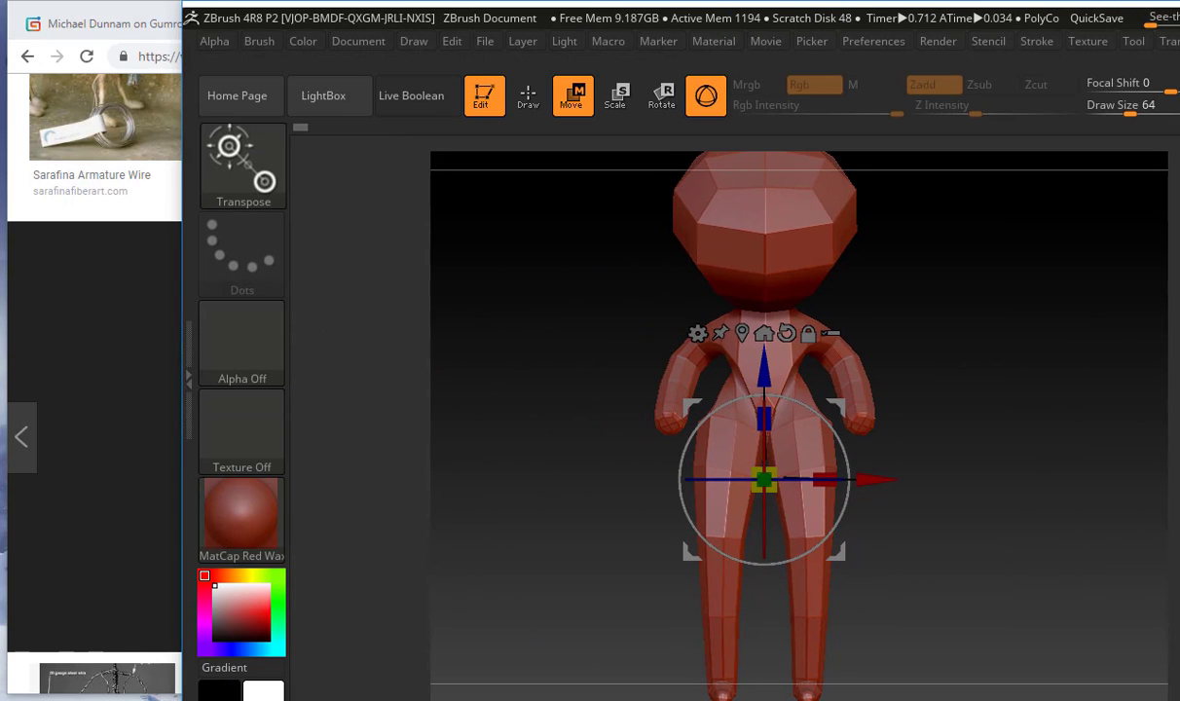
{"action": "left_click_drag", "start_coordinate": [713, 11], "coordinate": [406, 18]}
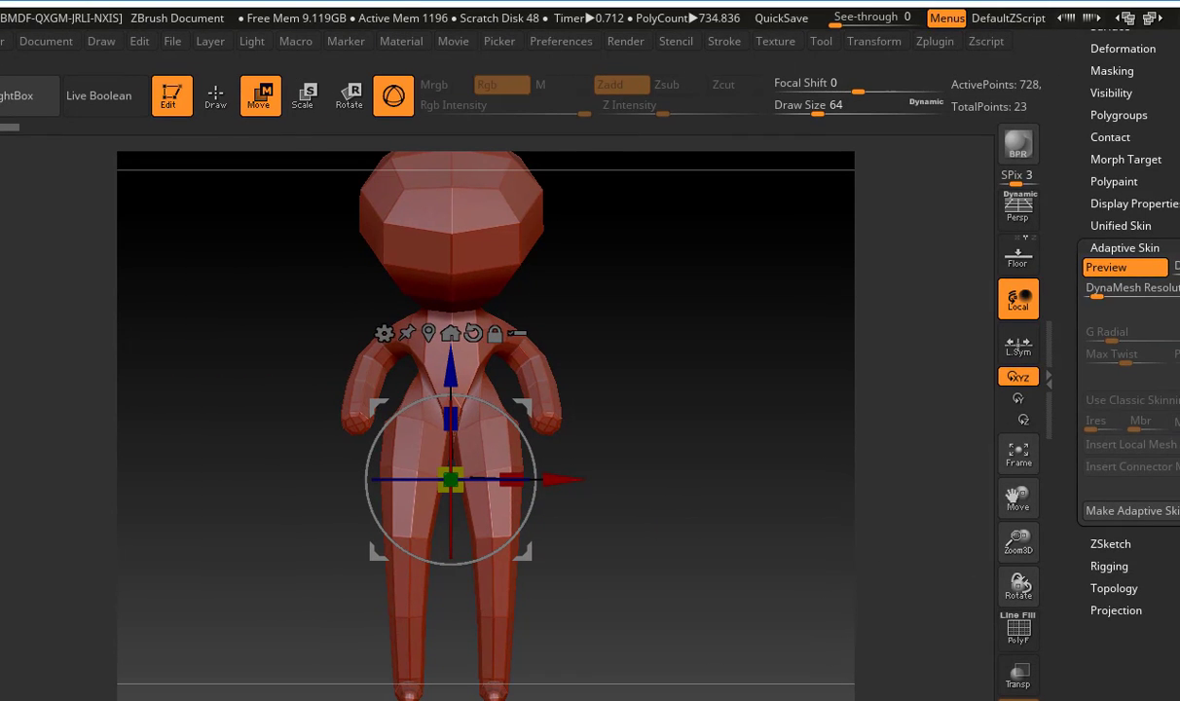
{"action": "left_click_drag", "start_coordinate": [1172, 351], "coordinate": [1178, 350]}
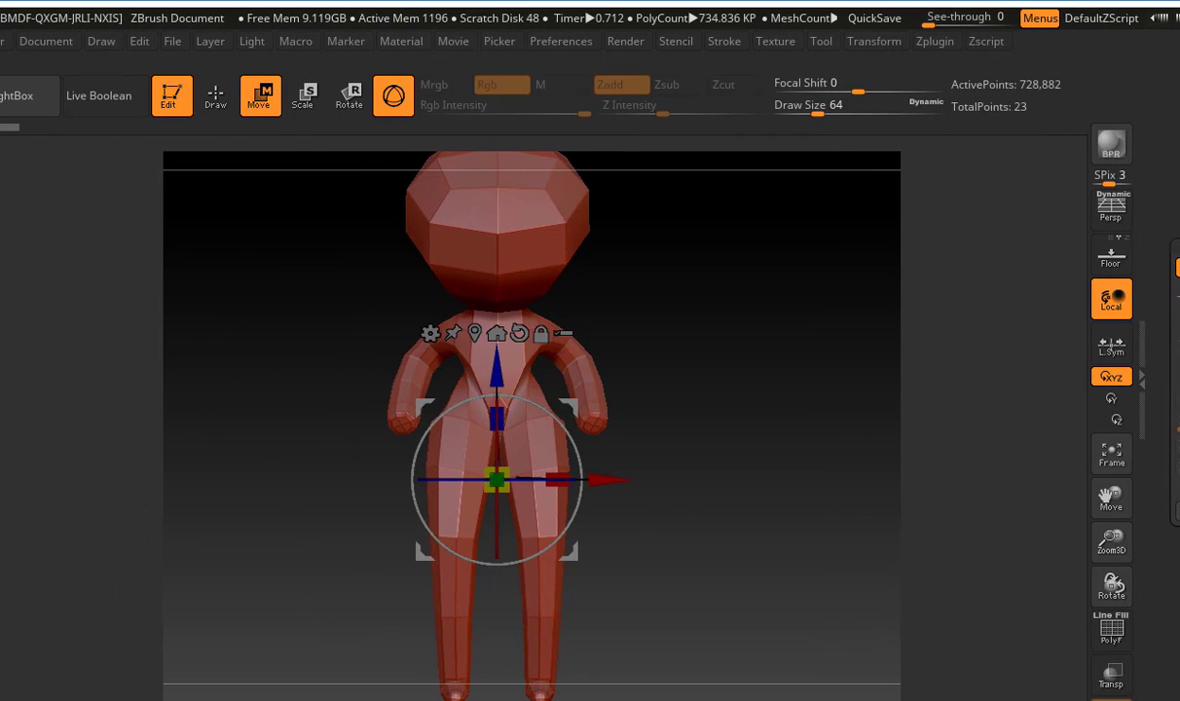
Set the adaptive skin's density to 1 and DynaMesh resolution to 144, and maximize the program window again
{"action": "left_click_drag", "start_coordinate": [769, 16], "coordinate": [512, 17]}
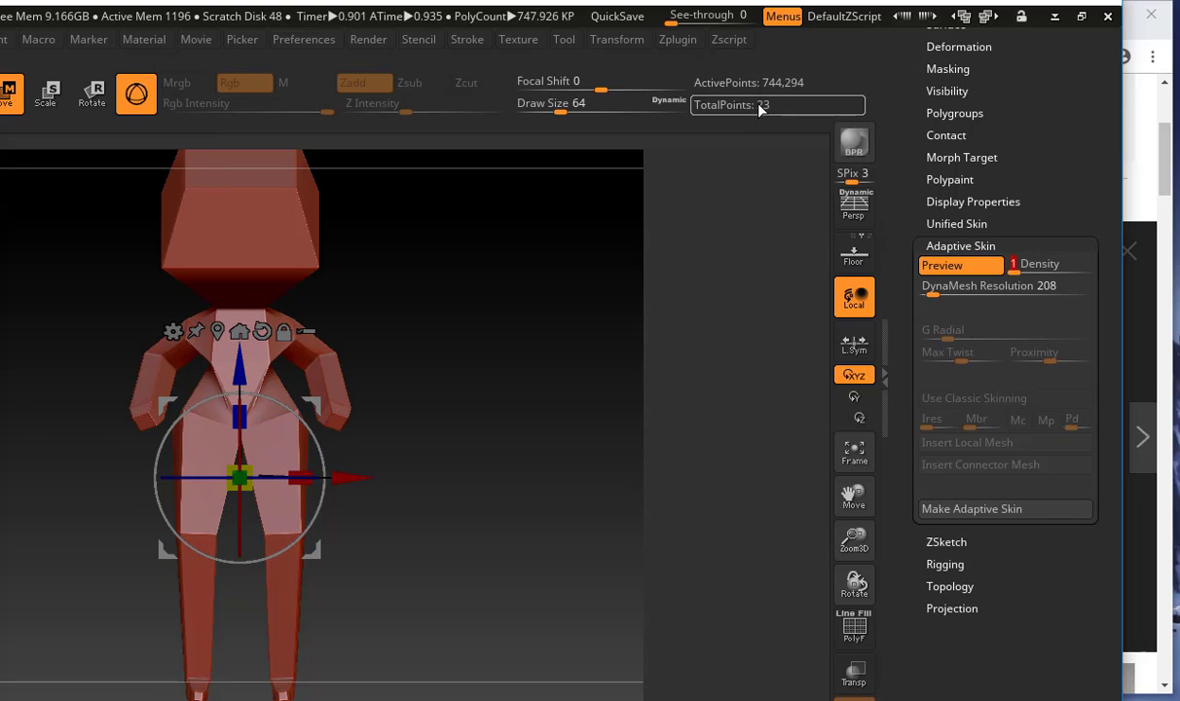
{"action": "left_click_drag", "start_coordinate": [938, 292], "coordinate": [934, 292]}
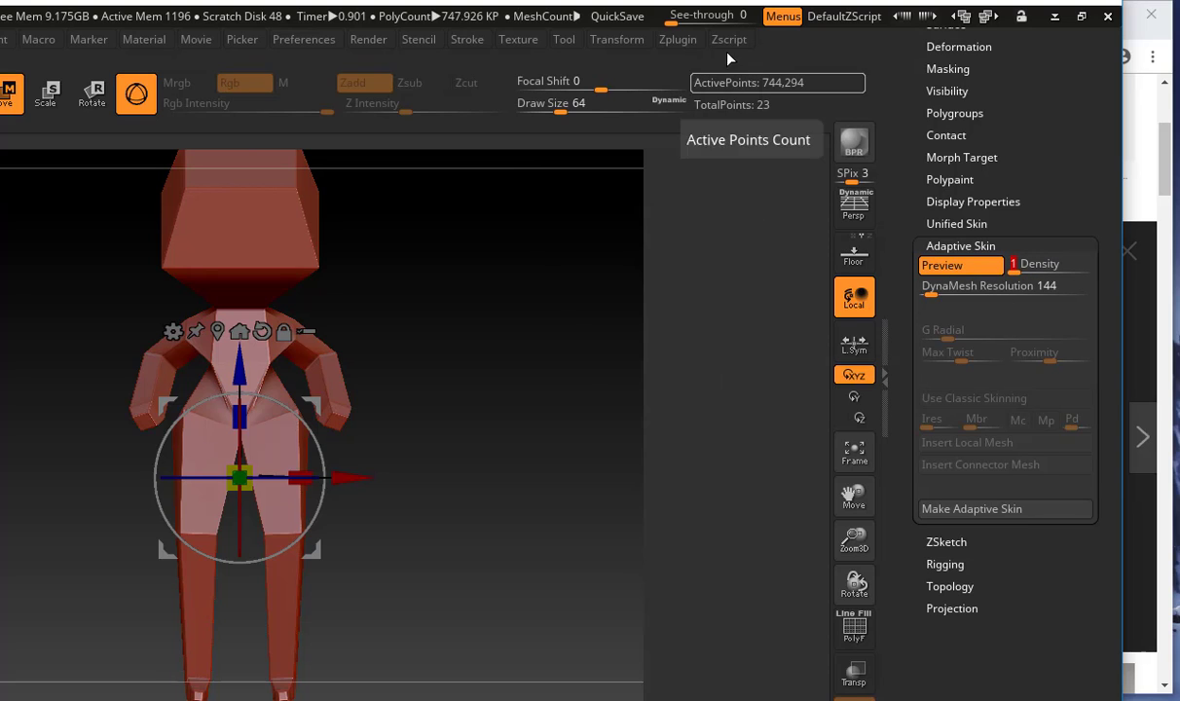
{"action": "left_click", "coordinate": [1083, 16]}
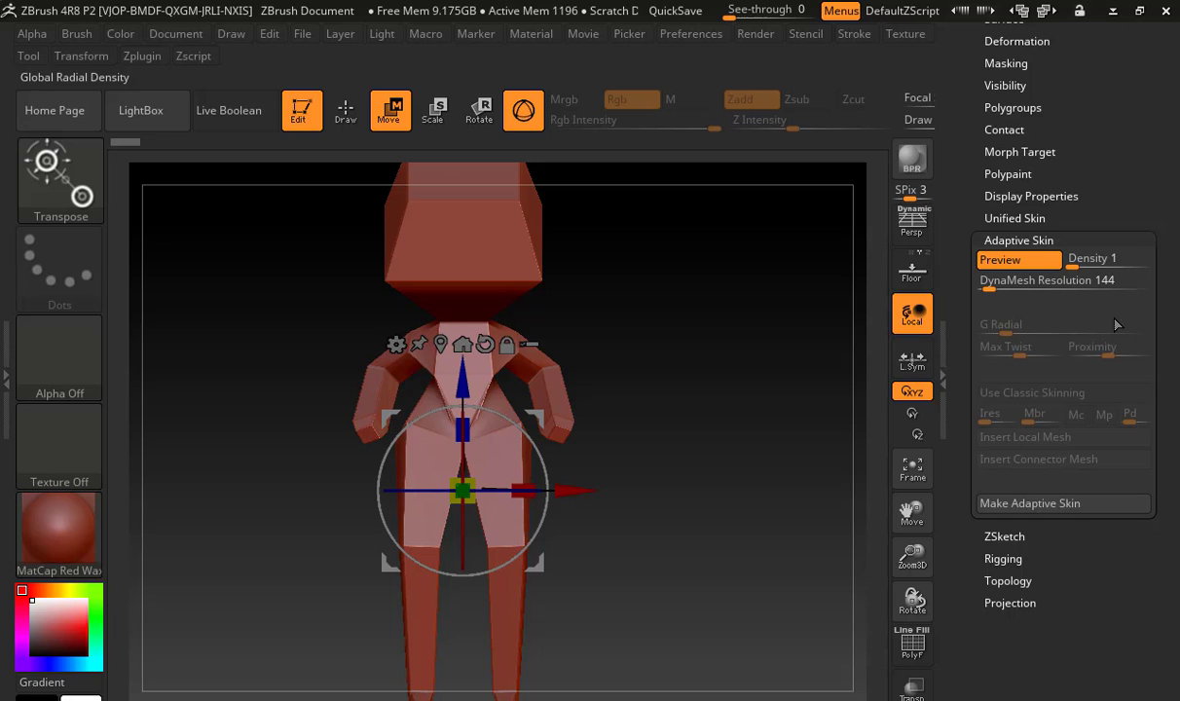
Make the adaptive skin, switch to the Skin_ZSphere_1 mesh and display its polyframe
{"action": "left_click", "coordinate": [1082, 506]}
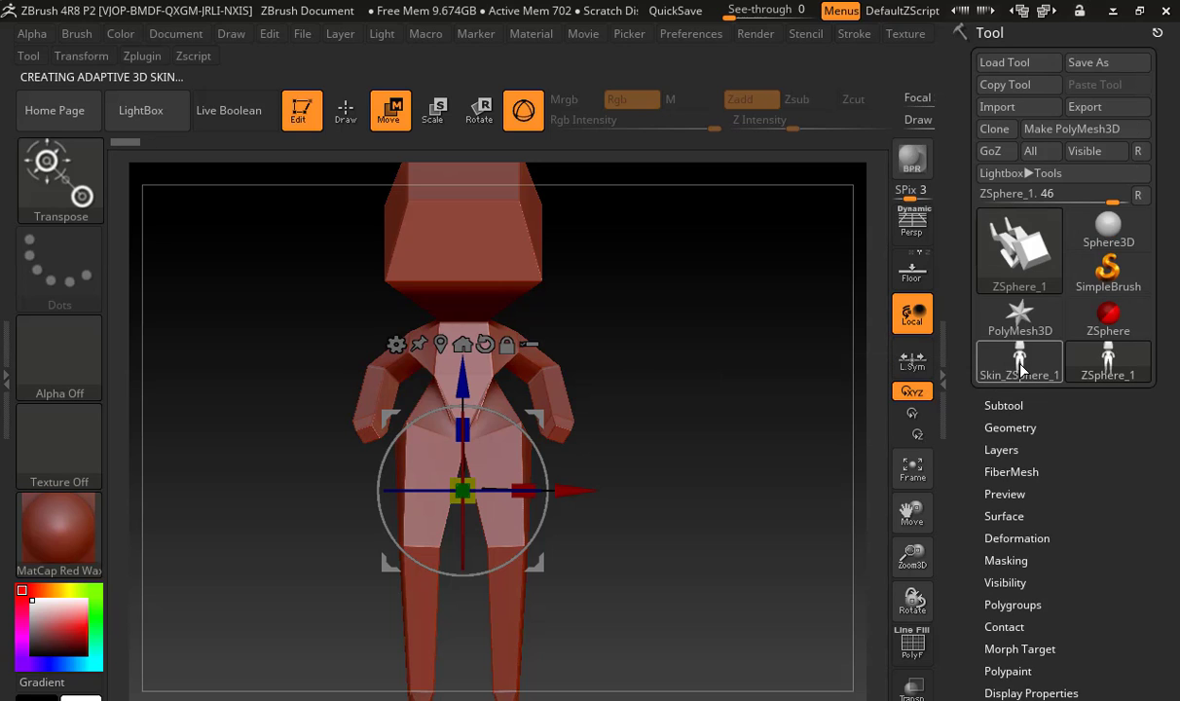
{"action": "mouse_move", "coordinate": [1021, 366]}
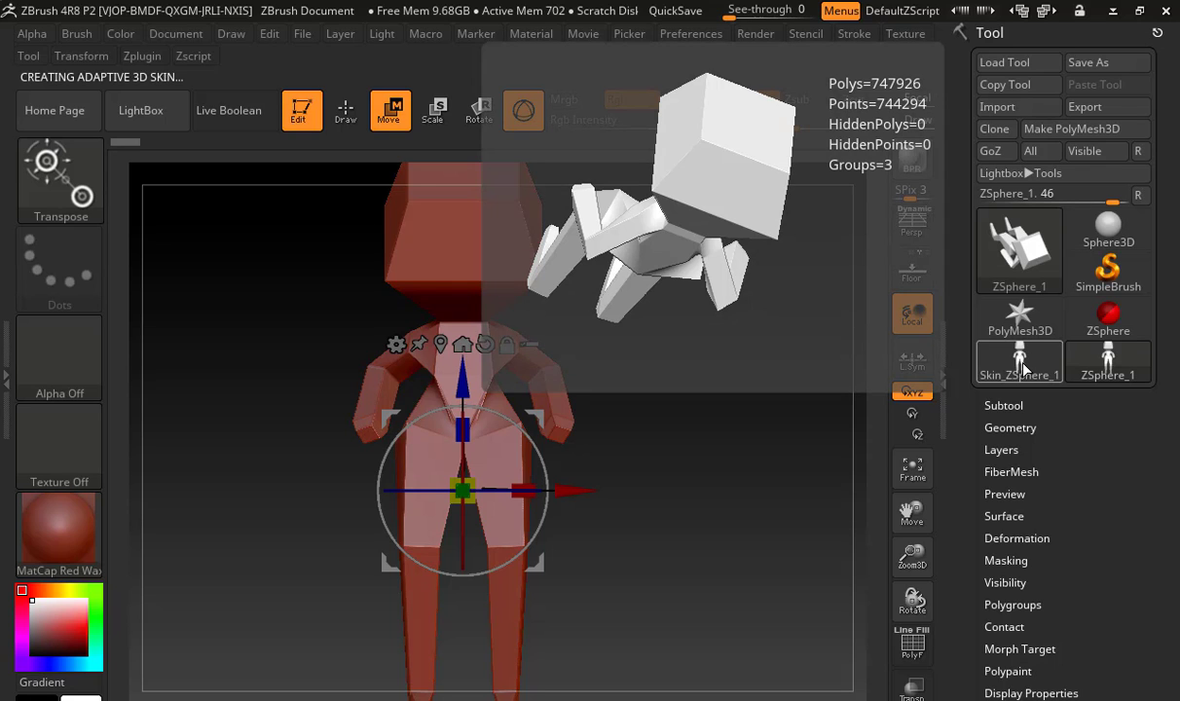
{"action": "left_click", "coordinate": [1021, 366]}
{"action": "mouse_move", "coordinate": [706, 420]}
{"action": "left_mouse_down"}
{"action": "mouse_move", "coordinate": [680, 443]}
{"action": "mouse_move", "coordinate": [617, 451]}
{"action": "mouse_move", "coordinate": [736, 458]}
{"action": "mouse_move", "coordinate": [632, 467]}
{"action": "mouse_move", "coordinate": [738, 467]}
{"action": "left_mouse_up"}
{"action": "left_click", "coordinate": [912, 644]}
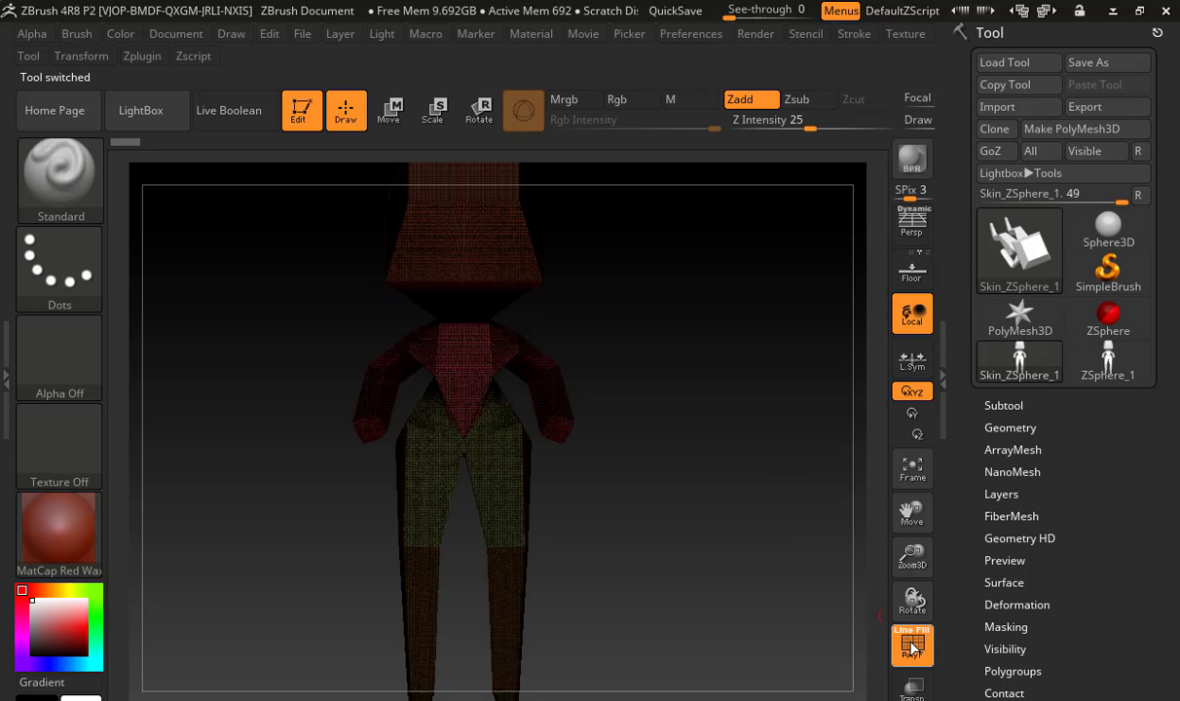
{"action": "mouse_move", "coordinate": [761, 414]}
{"action": "left_mouse_down"}
{"action": "mouse_move", "coordinate": [555, 413]}
{"action": "mouse_move", "coordinate": [853, 421]}
{"action": "mouse_move", "coordinate": [675, 421]}
{"action": "mouse_move", "coordinate": [766, 426]}
{"action": "left_mouse_up"}
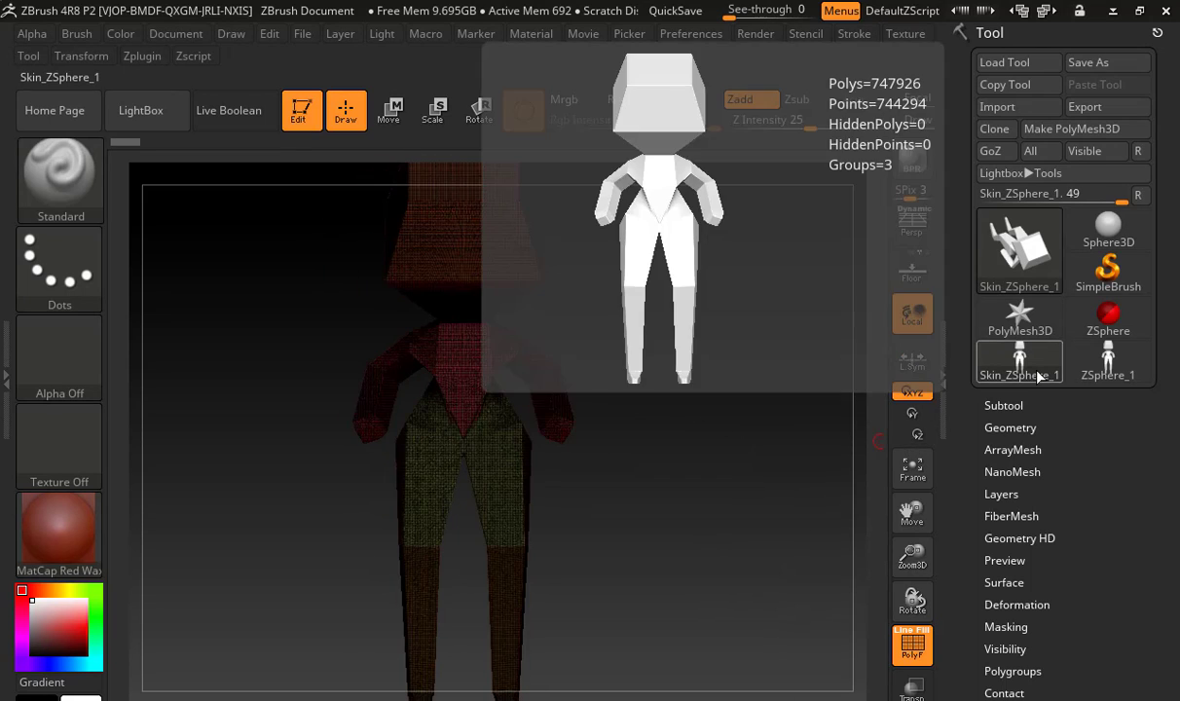
Hide the polyframe and compare the ZSphere_1 armature with the Skin_ZSphere_1 mesh, ending on the skin mesh
{"action": "left_click", "coordinate": [1042, 373]}
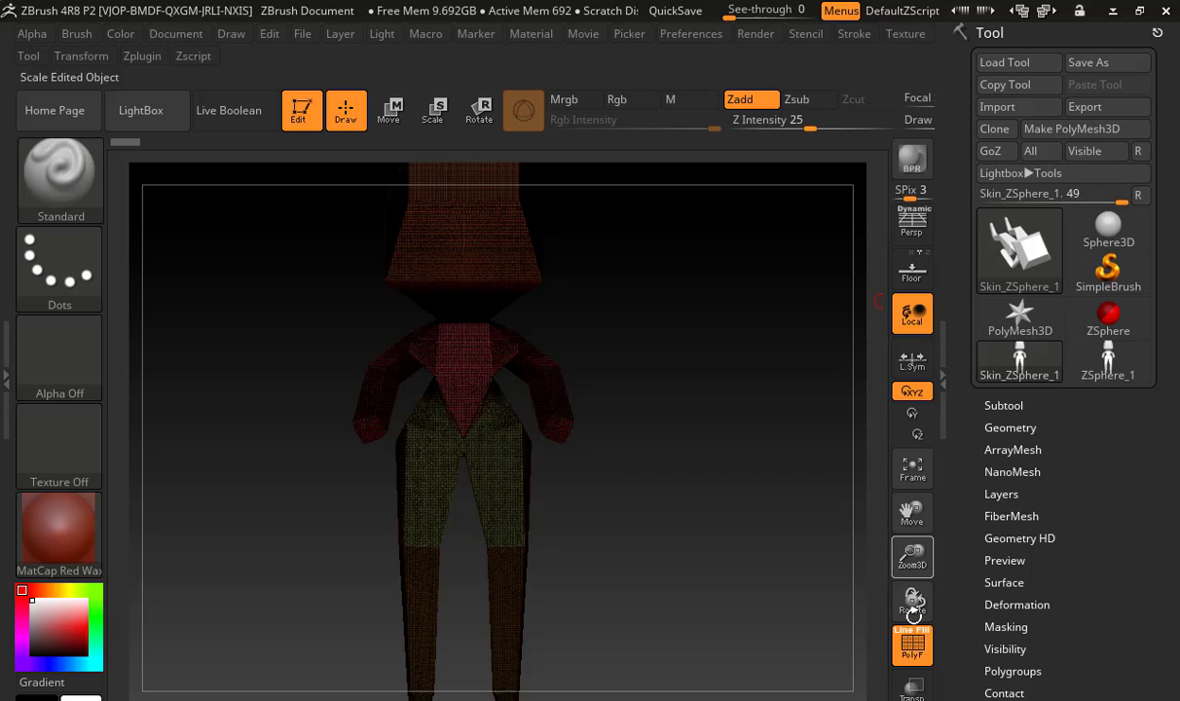
{"action": "left_click", "coordinate": [913, 644]}
{"action": "left_click_drag", "start_coordinate": [601, 334], "coordinate": [649, 368], "text": "alt"}
{"action": "left_click", "coordinate": [1102, 356]}
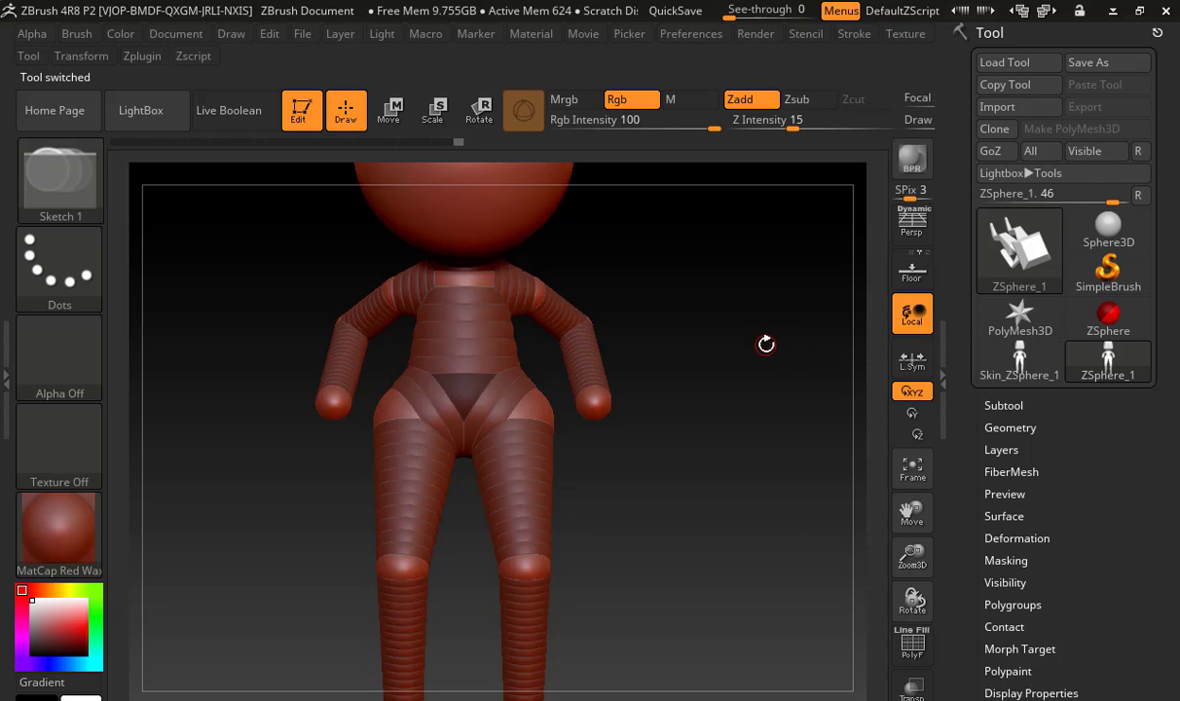
{"action": "left_click", "coordinate": [1013, 357]}
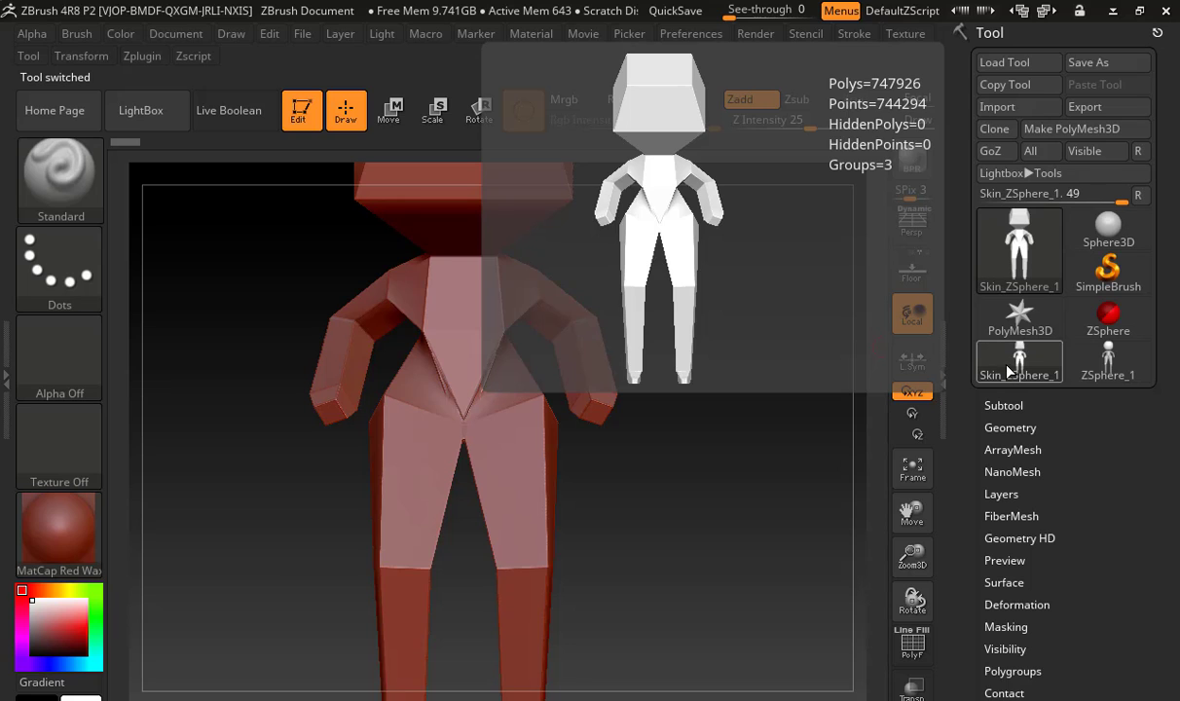
{"action": "left_click", "coordinate": [1071, 353]}
{"action": "left_click_drag", "start_coordinate": [818, 399], "coordinate": [792, 406]}
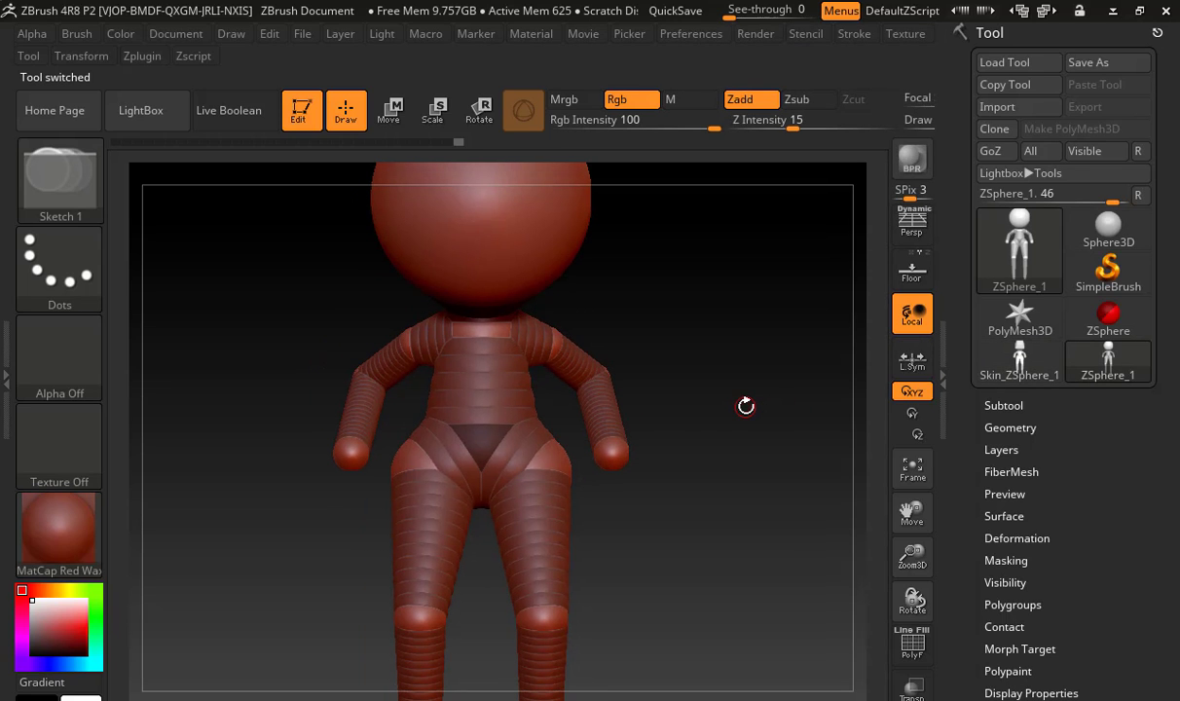
{"action": "left_click", "coordinate": [1033, 365]}
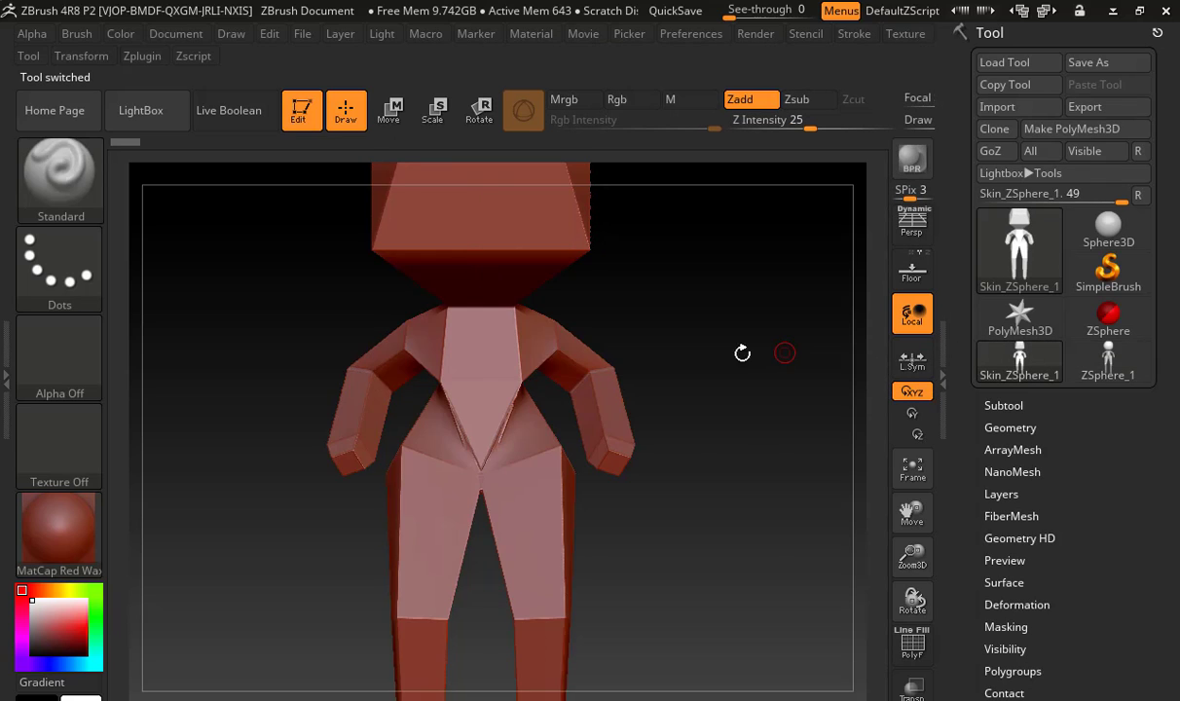
Try to reconstruct lower subdivision levels for the Skin_ZSphere_1 mesh
{"action": "left_click_drag", "start_coordinate": [743, 273], "coordinate": [684, 428]}
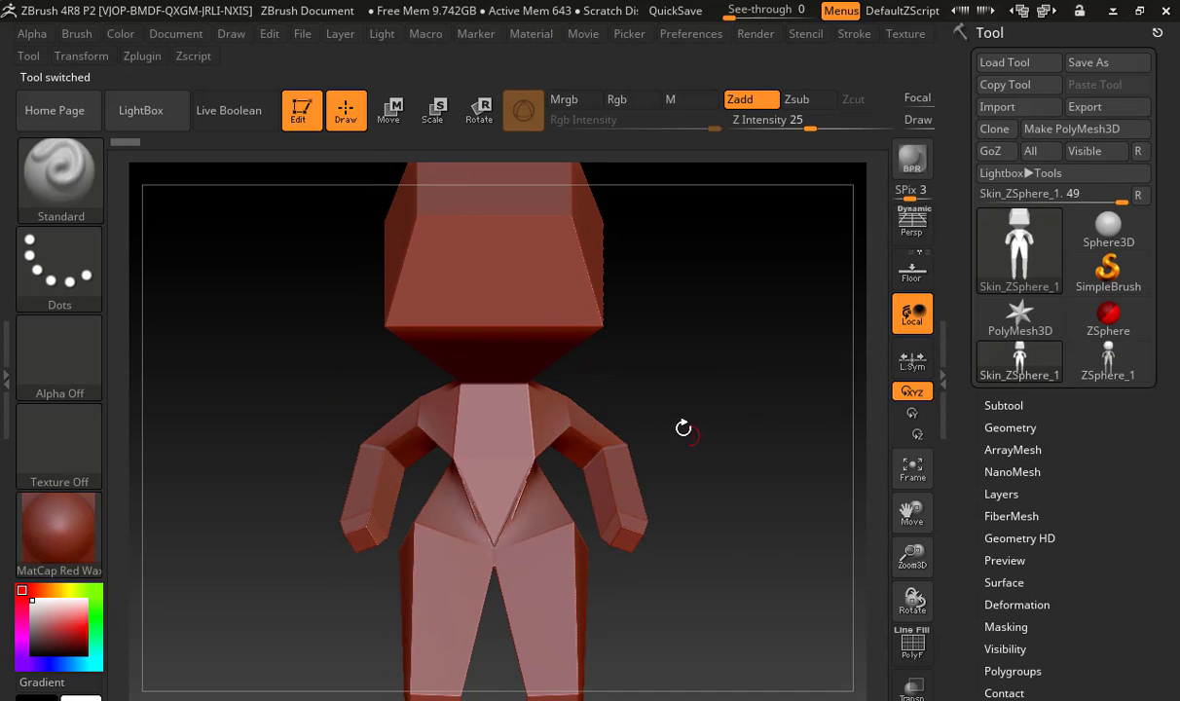
{"action": "left_click", "coordinate": [1012, 426]}
{"action": "left_click_drag", "start_coordinate": [968, 489], "coordinate": [967, 377]}
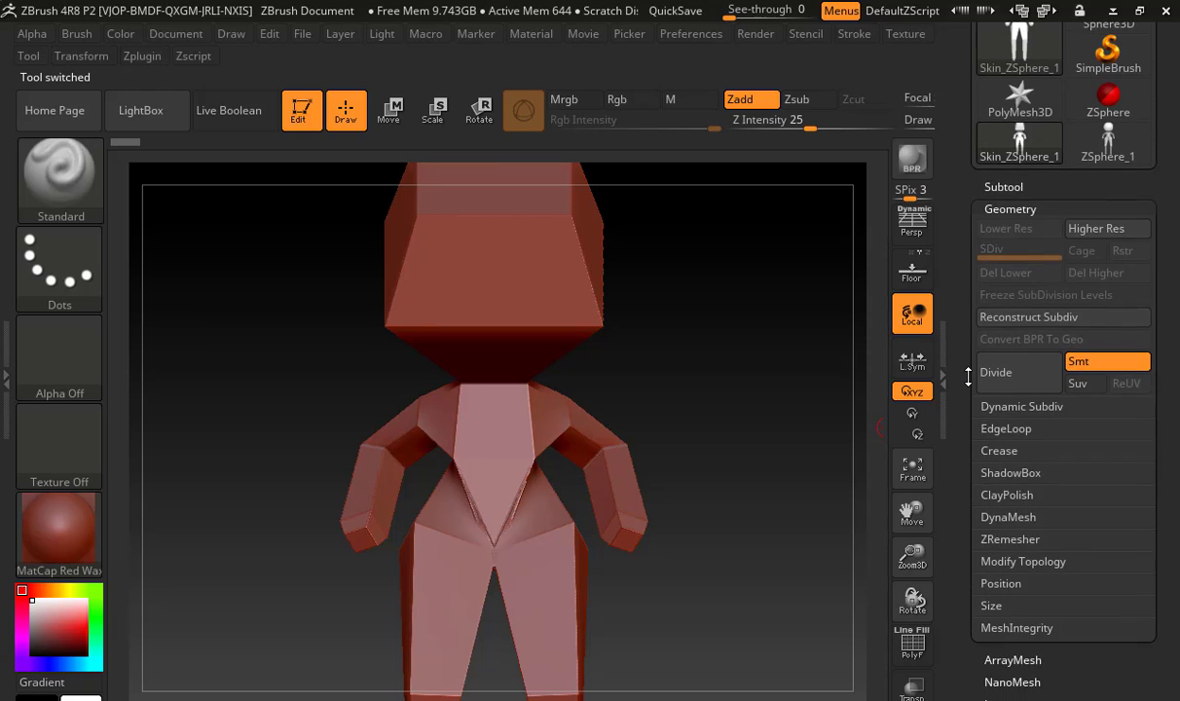
{"action": "left_click", "coordinate": [1017, 308]}
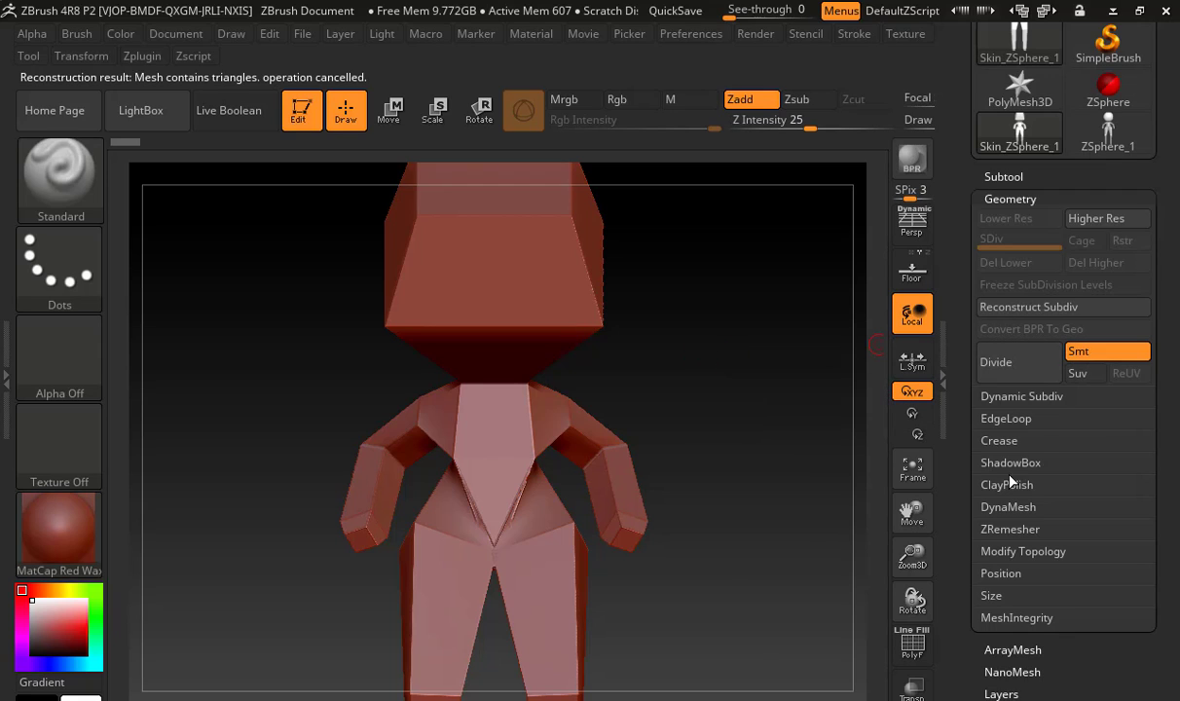
Show the skin mesh's polyframe, set its DynaMesh resolution to 56 and switch DynaMesh off and on again
{"action": "left_click", "coordinate": [1008, 507]}
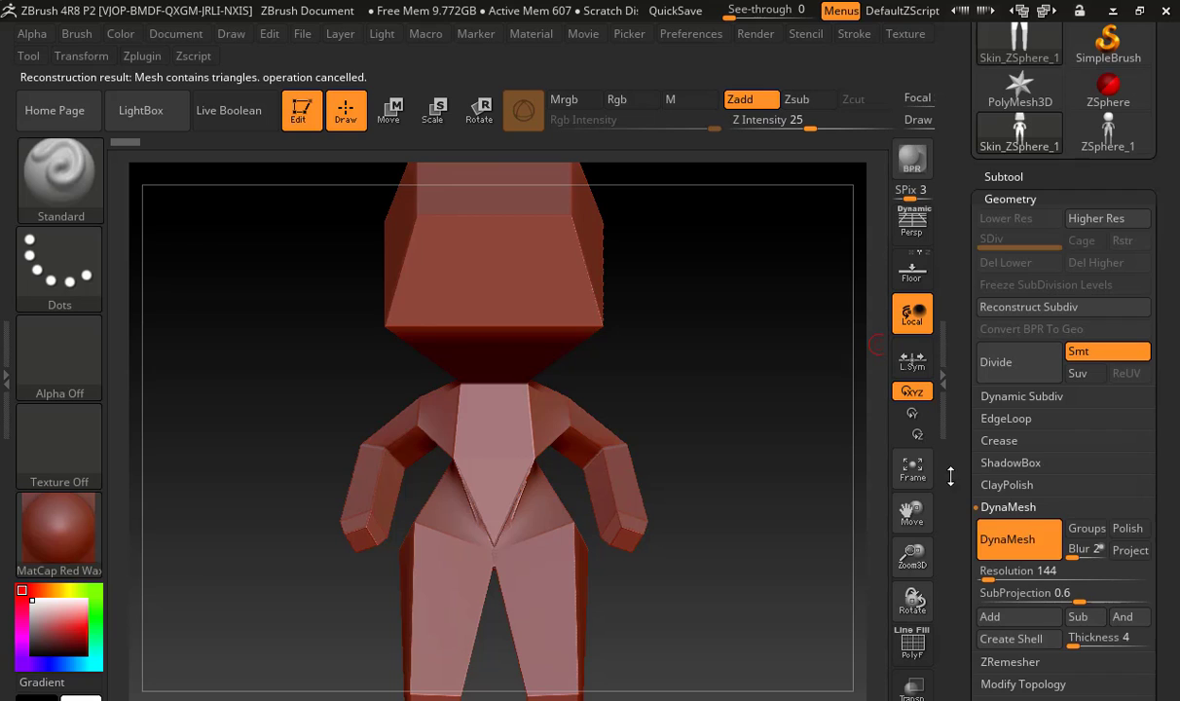
{"action": "scroll", "coordinate": [963, 438], "scroll_direction": "down", "scroll_amount": 5}
{"action": "left_click_drag", "start_coordinate": [989, 374], "coordinate": [991, 374]}
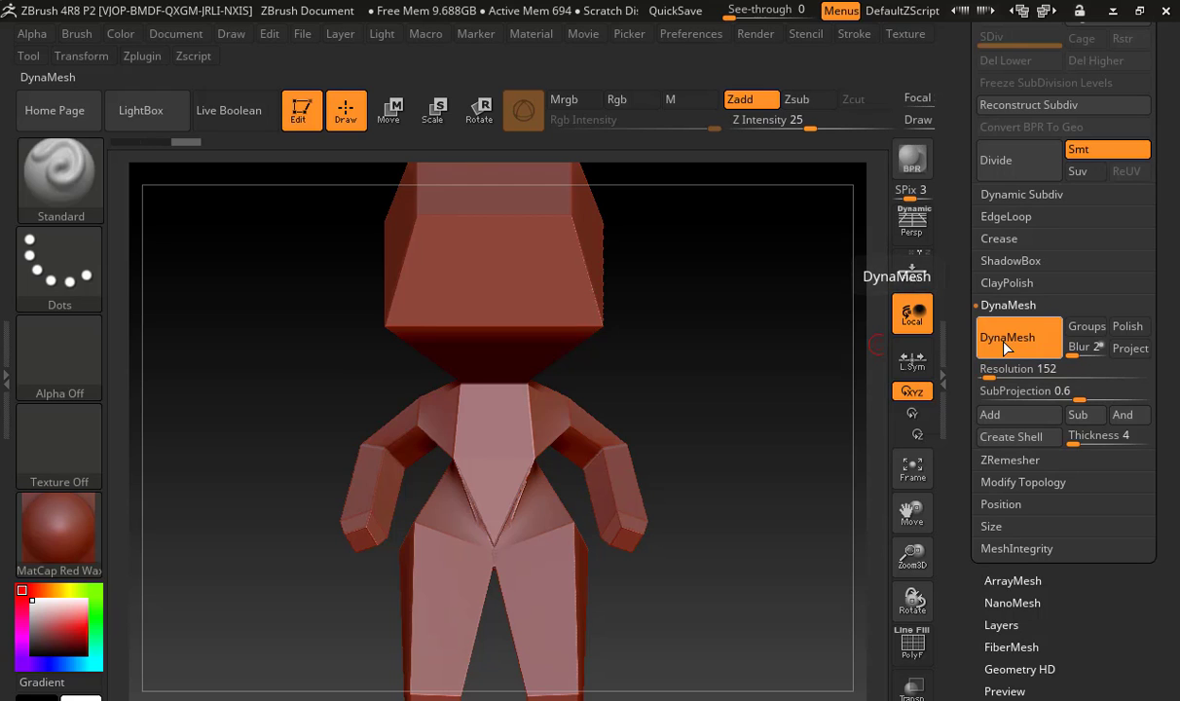
{"action": "left_click", "coordinate": [910, 646]}
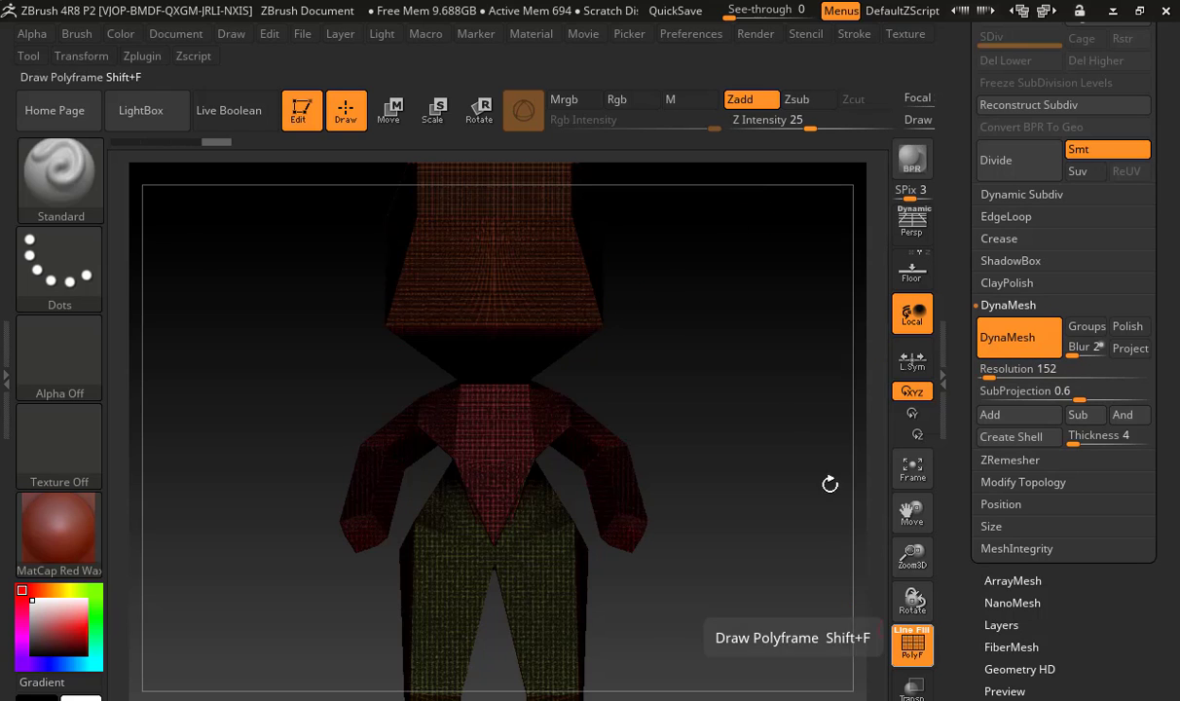
{"action": "left_click", "coordinate": [985, 375]}
{"action": "left_click", "coordinate": [1027, 352]}
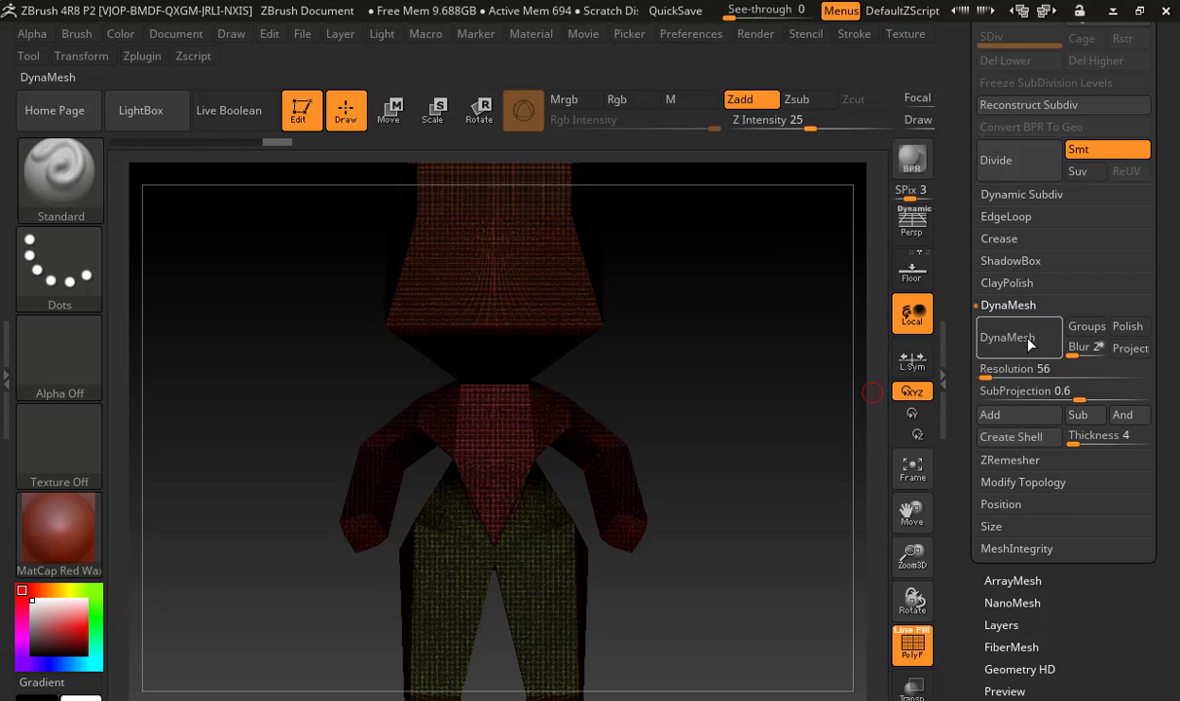
{"action": "left_click", "coordinate": [1027, 343]}
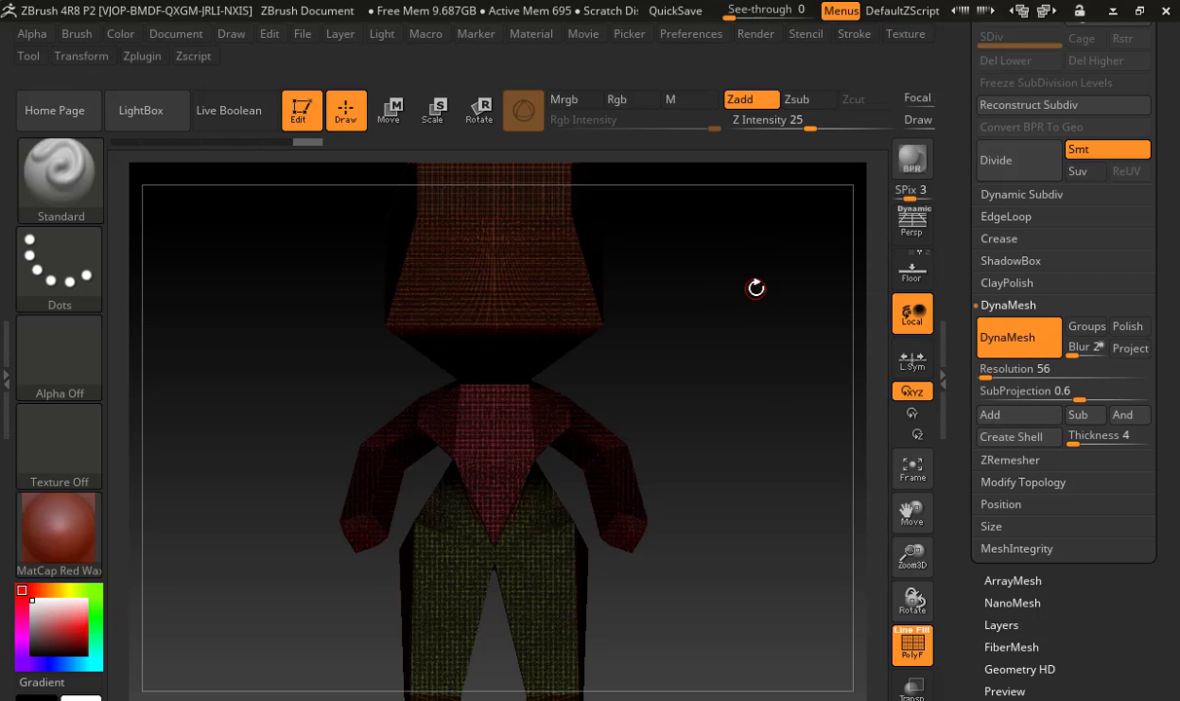
Turn on Polish and Project in the skin mesh's DynaMesh settings and remesh it at resolution 56
{"action": "left_click", "coordinate": [1127, 326]}
{"action": "left_click", "coordinate": [1129, 347]}
{"action": "left_click", "coordinate": [983, 331]}
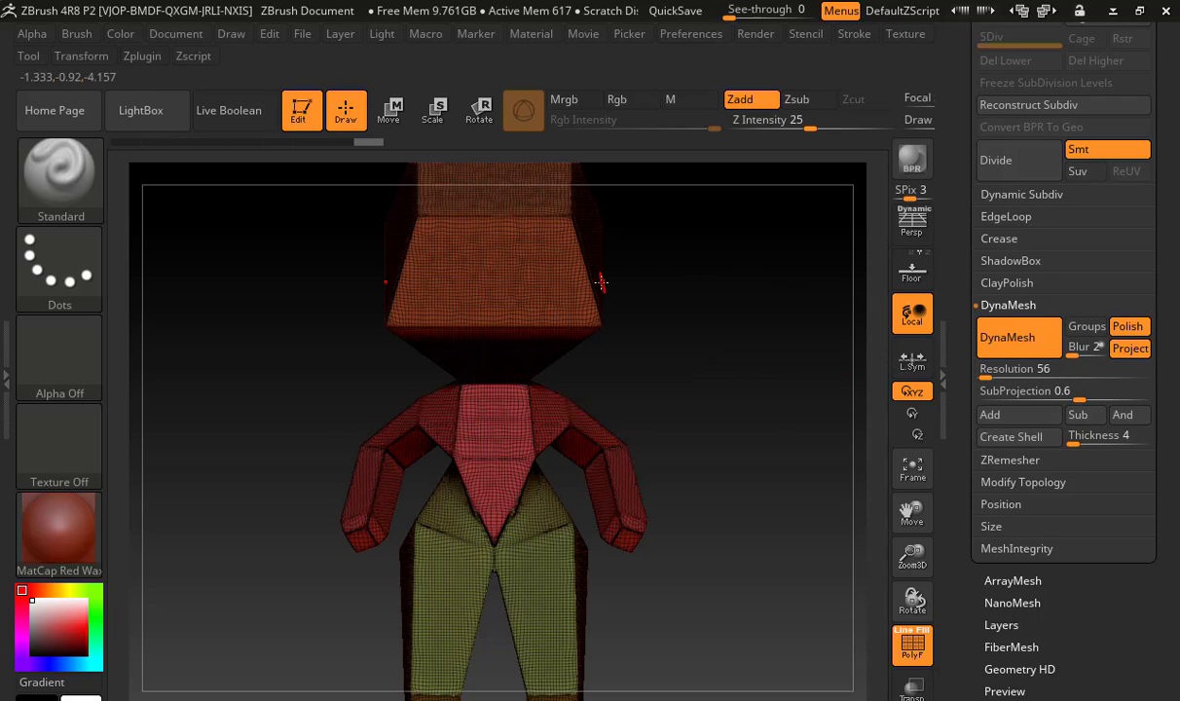
{"action": "mouse_move", "coordinate": [644, 287]}
{"action": "left_mouse_down"}
{"action": "mouse_move", "coordinate": [574, 311]}
{"action": "mouse_move", "coordinate": [645, 317]}
{"action": "mouse_move", "coordinate": [627, 318]}
{"action": "left_mouse_up"}
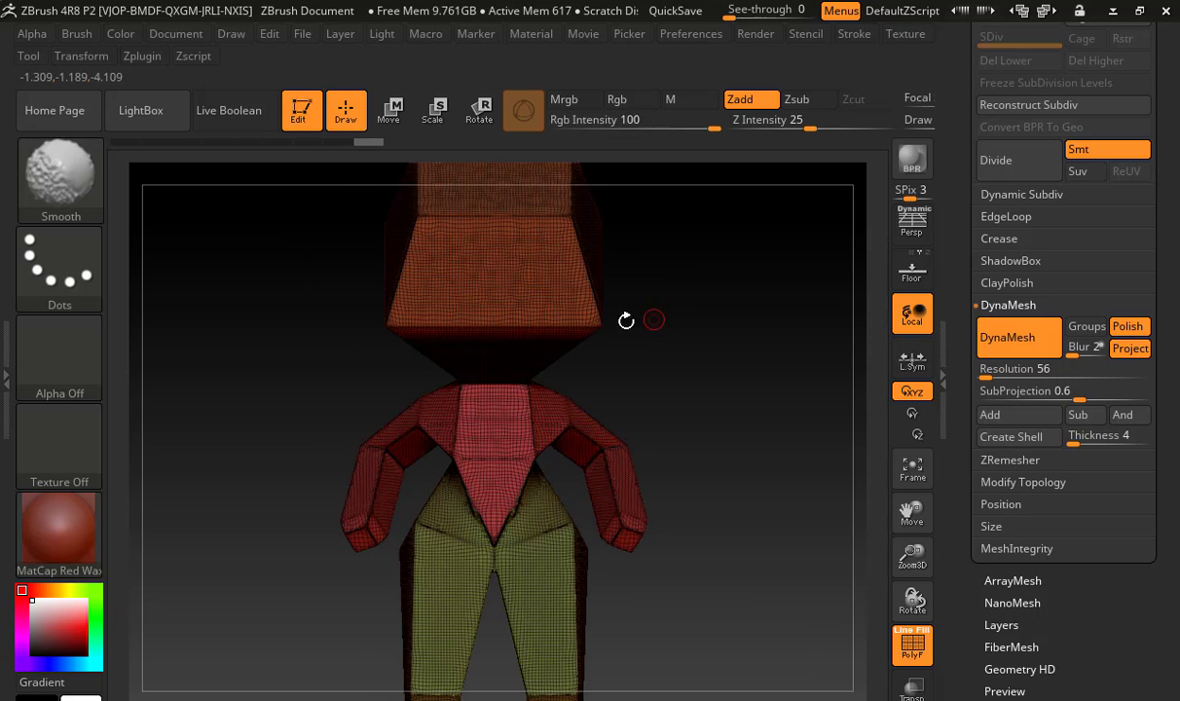
{"action": "key", "text": "s"}
{"action": "left_click_drag", "start_coordinate": [541, 281], "coordinate": [592, 281]}
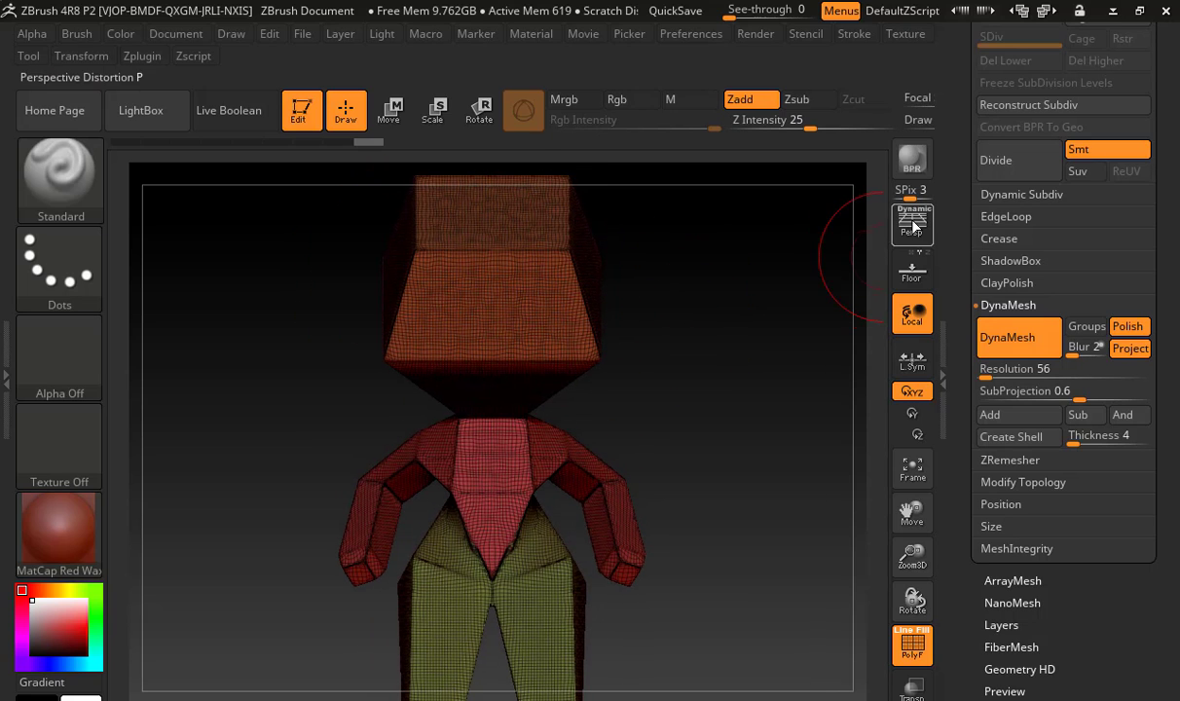
Switch back to the ZSphere_1 armature, preview its adaptive skin and open the Adaptive Skin settings
{"action": "scroll", "coordinate": [1088, 311], "scroll_direction": "up", "scroll_amount": 5}
{"action": "left_click", "coordinate": [1107, 297]}
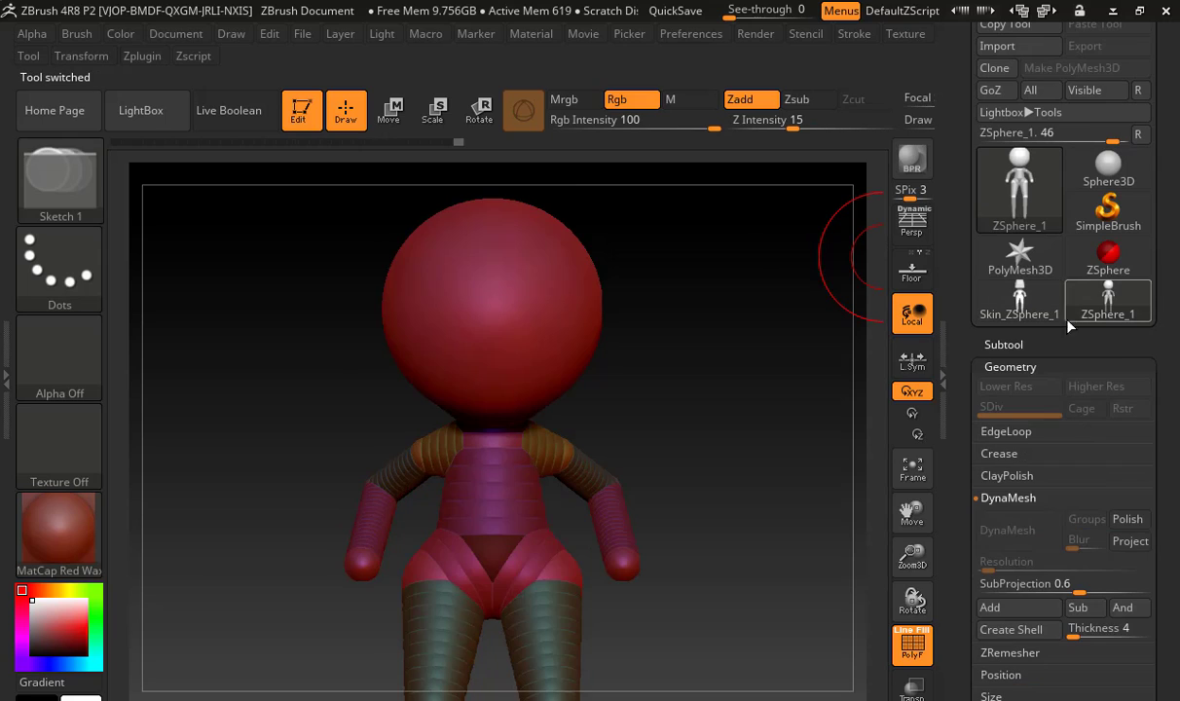
{"action": "scroll", "coordinate": [973, 356], "scroll_direction": "down", "scroll_amount": 8}
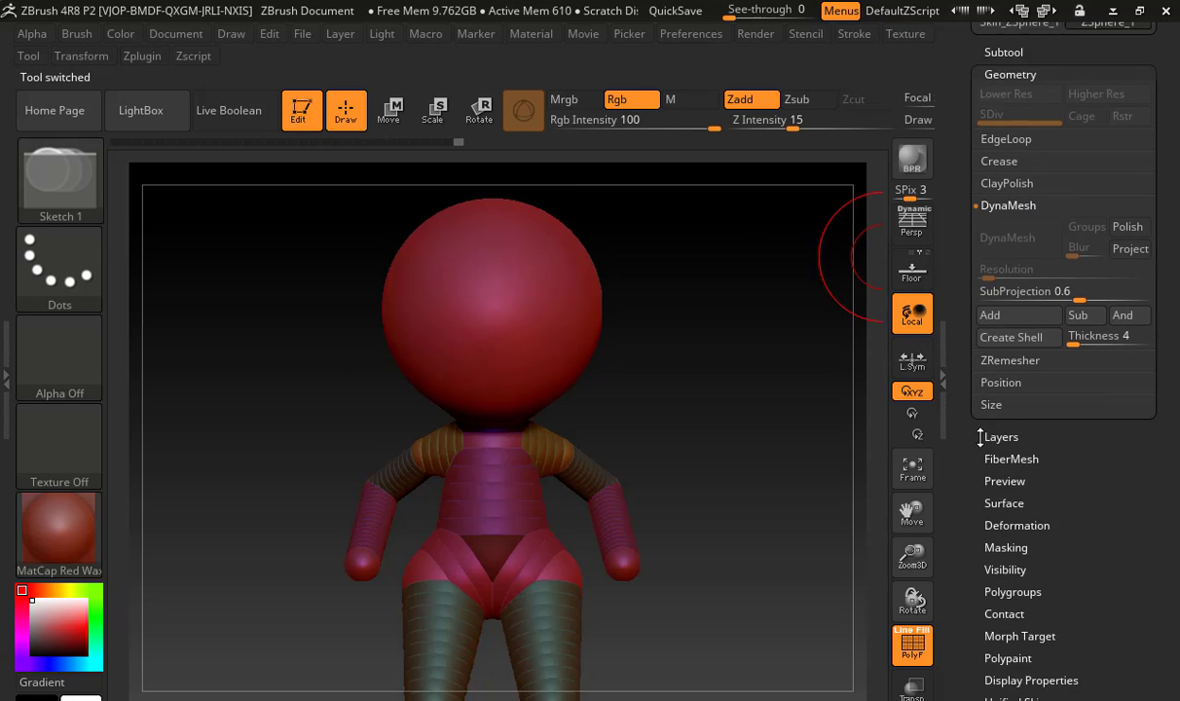
{"action": "key", "text": "a"}
{"action": "left_click", "coordinate": [1012, 510]}
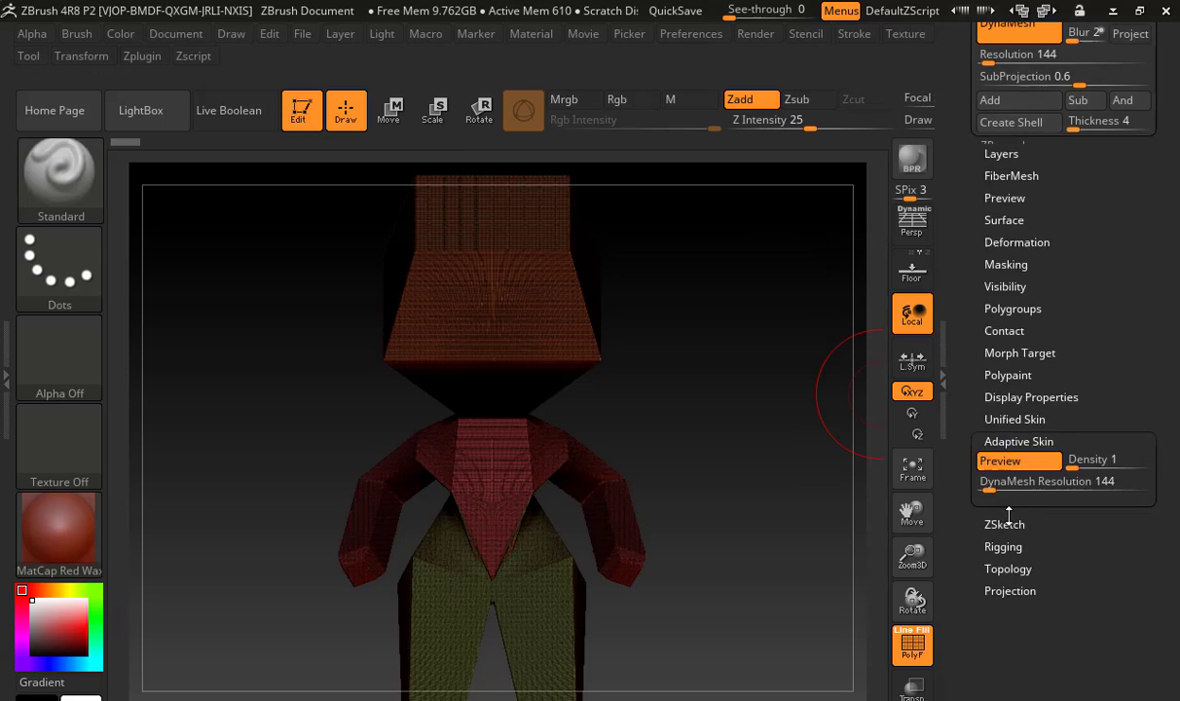
Set the adaptive skin's DynaMesh resolution to 656 and density to 2, and make the adaptive skin
{"action": "mouse_move", "coordinate": [1013, 220]}
{"action": "left_mouse_down"}
{"action": "mouse_move", "coordinate": [998, 219]}
{"action": "mouse_move", "coordinate": [1009, 219]}
{"action": "left_mouse_up"}
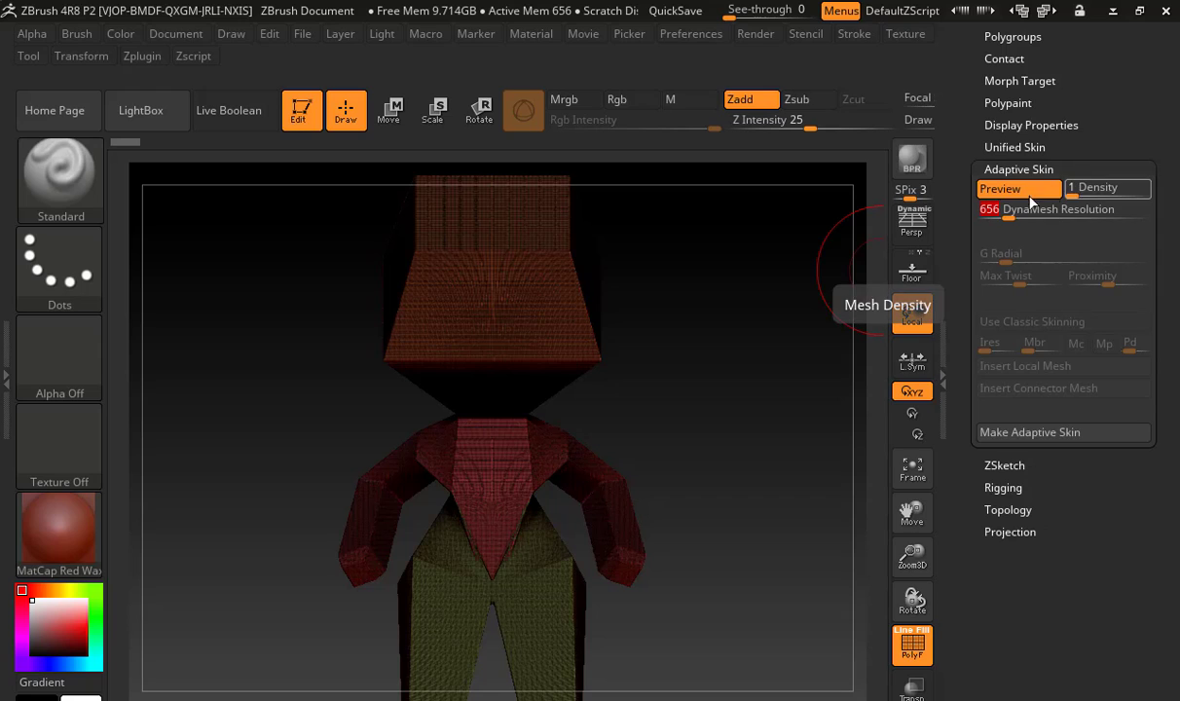
{"action": "left_click_drag", "start_coordinate": [1077, 187], "coordinate": [1081, 192]}
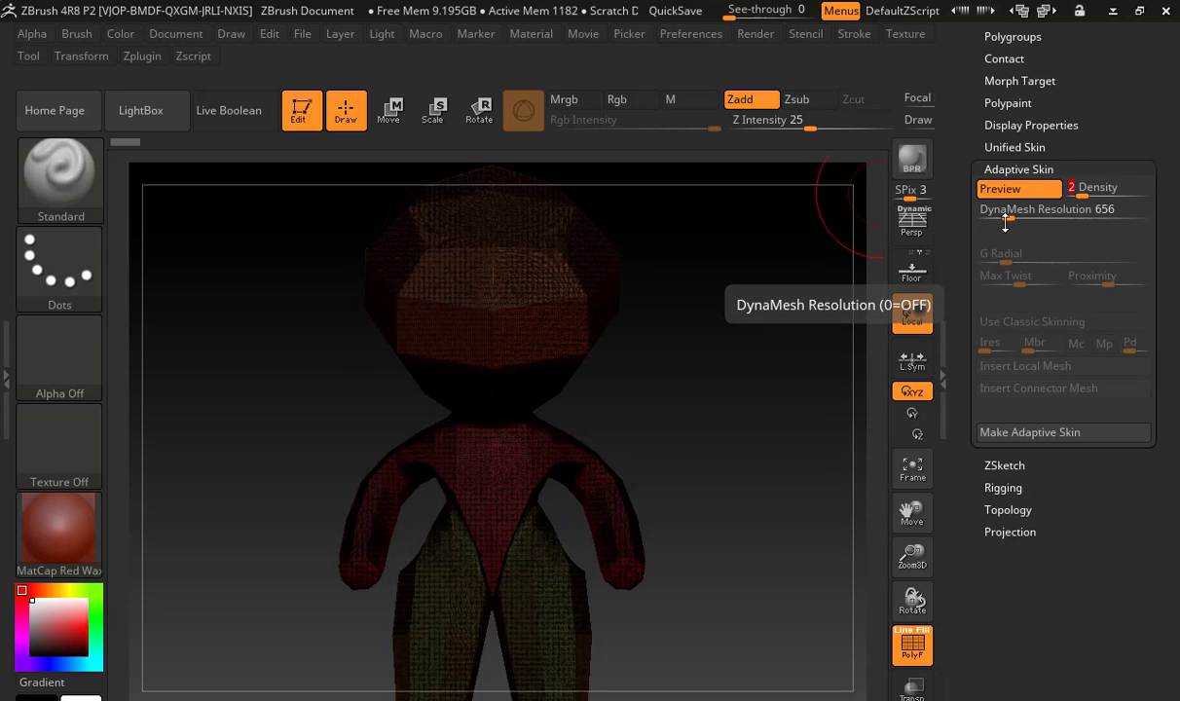
{"action": "left_click_drag", "start_coordinate": [1034, 406], "coordinate": [1034, 427]}
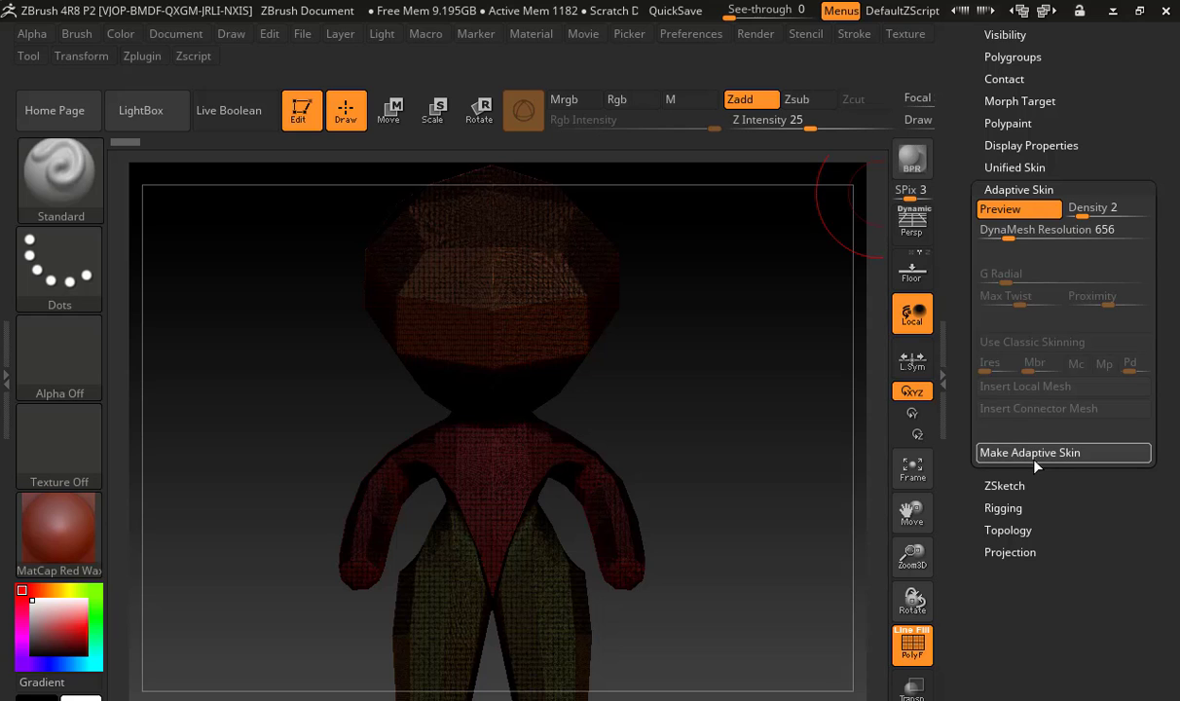
{"action": "left_click", "coordinate": [1013, 452]}
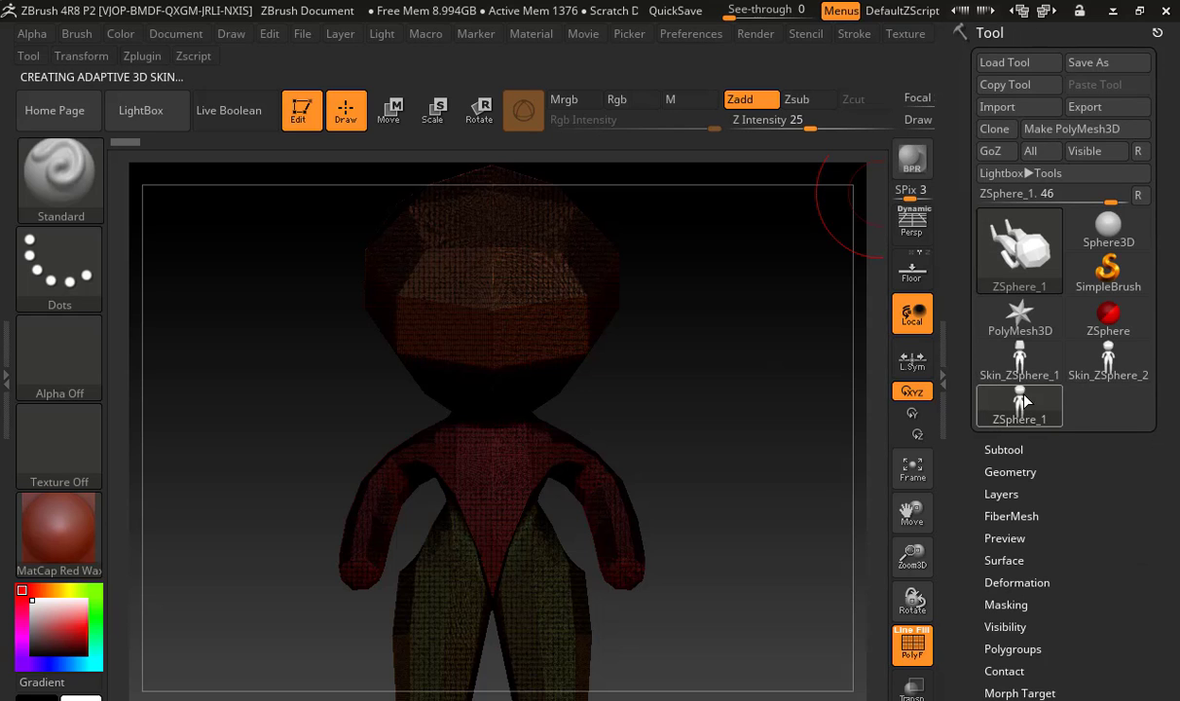
Switch to the Skin_ZSphere_2 mesh and turn on Project in its DynaMesh settings
{"action": "left_click", "coordinate": [1108, 358]}
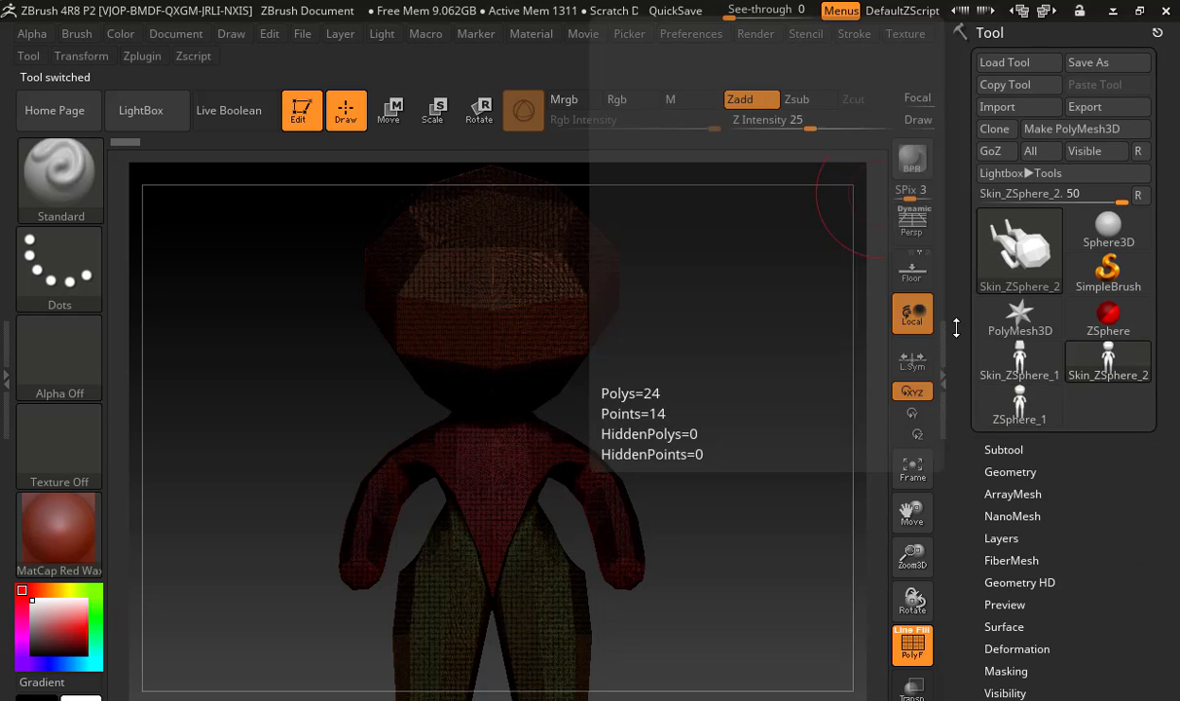
{"action": "scroll", "coordinate": [952, 328], "scroll_direction": "down", "scroll_amount": 3}
{"action": "left_click", "coordinate": [1003, 374]}
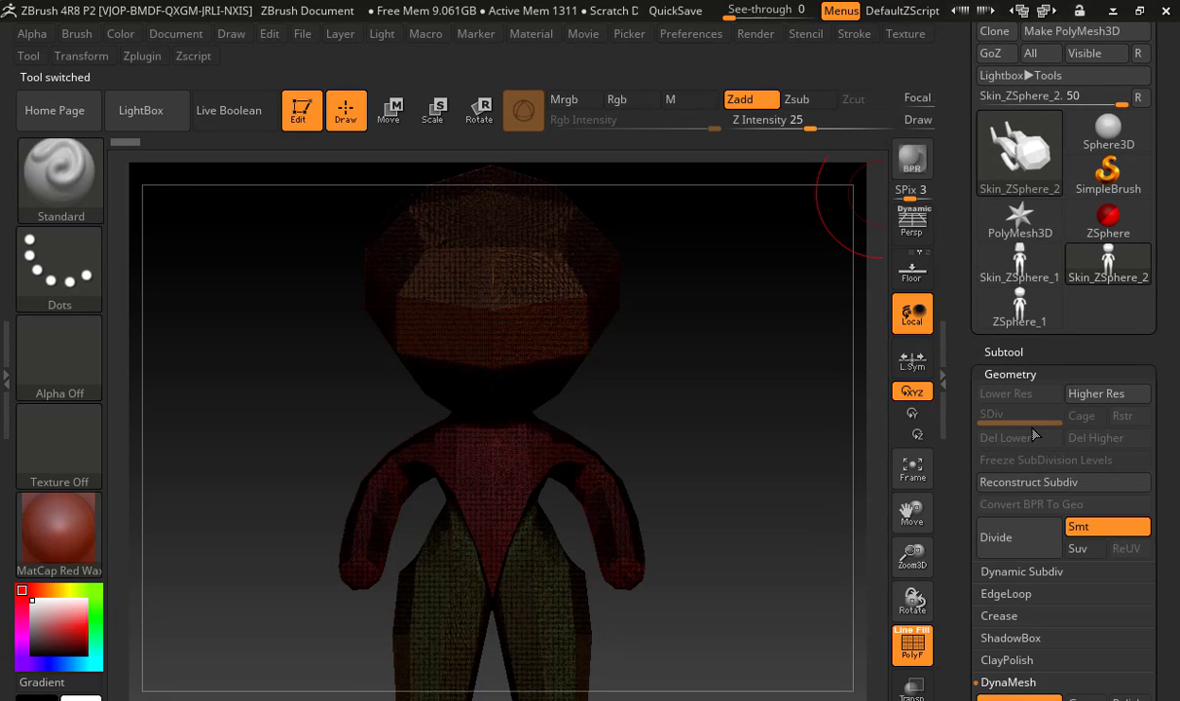
{"action": "left_click_drag", "start_coordinate": [964, 572], "coordinate": [964, 201]}
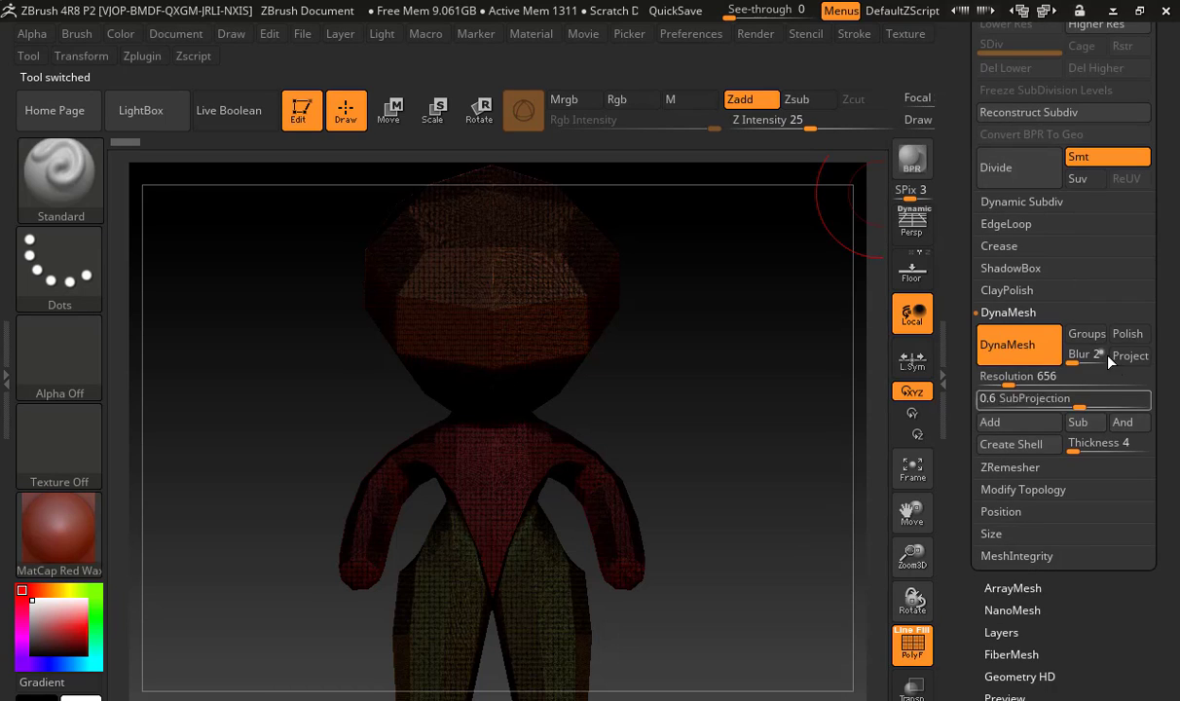
{"action": "left_click", "coordinate": [1130, 356]}
Remesh the Skin_ZSphere_2 mesh with DynaMesh at resolution 264, followed by resolution 80
{"action": "left_click_drag", "start_coordinate": [1008, 380], "coordinate": [1000, 382]}
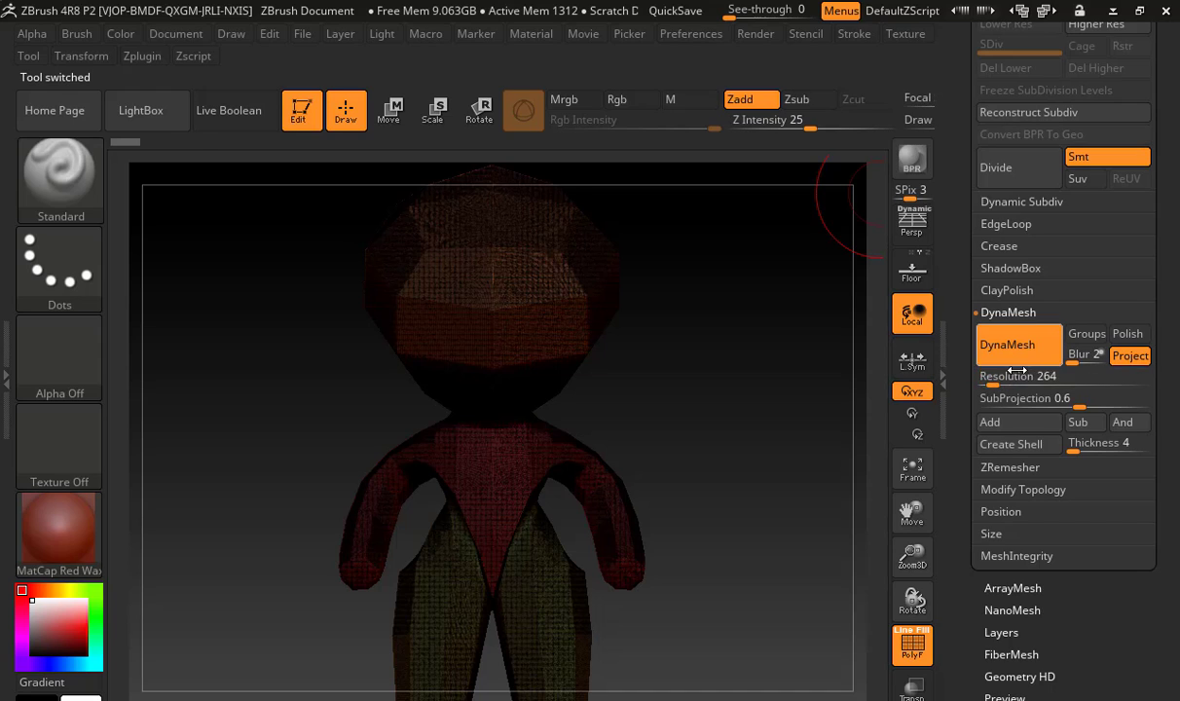
{"action": "left_click", "coordinate": [1006, 345]}
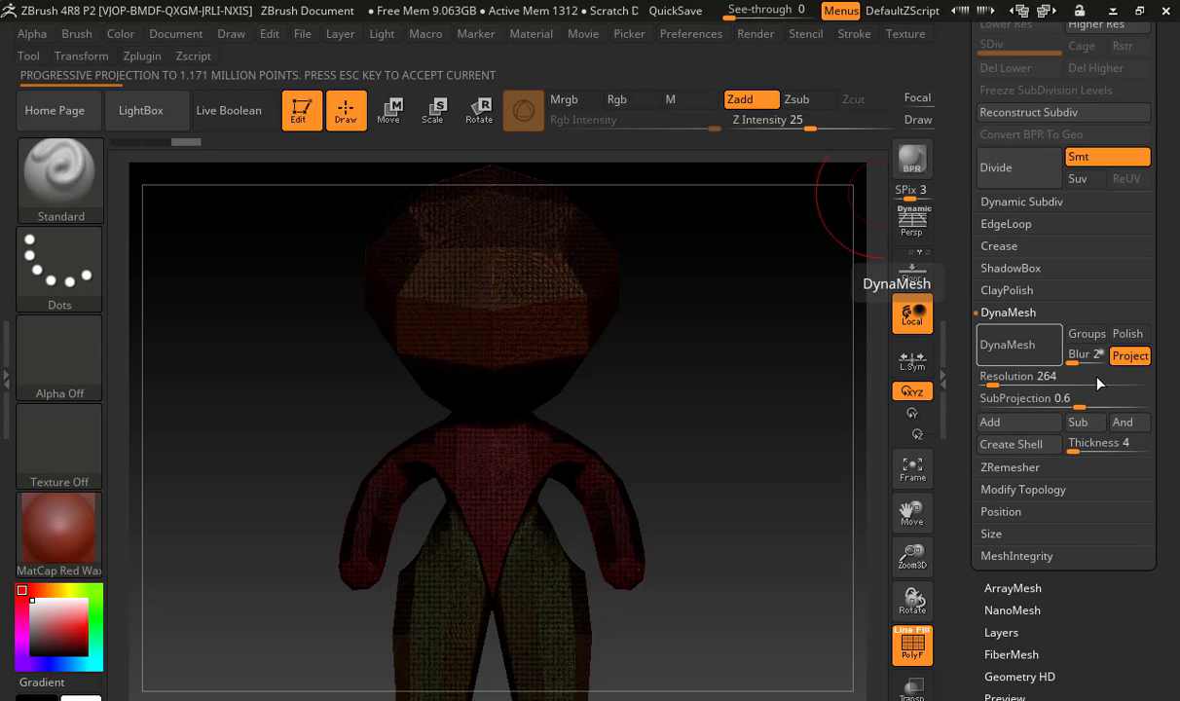
{"action": "left_click_drag", "start_coordinate": [1011, 388], "coordinate": [980, 379]}
{"action": "left_click", "coordinate": [1030, 356]}
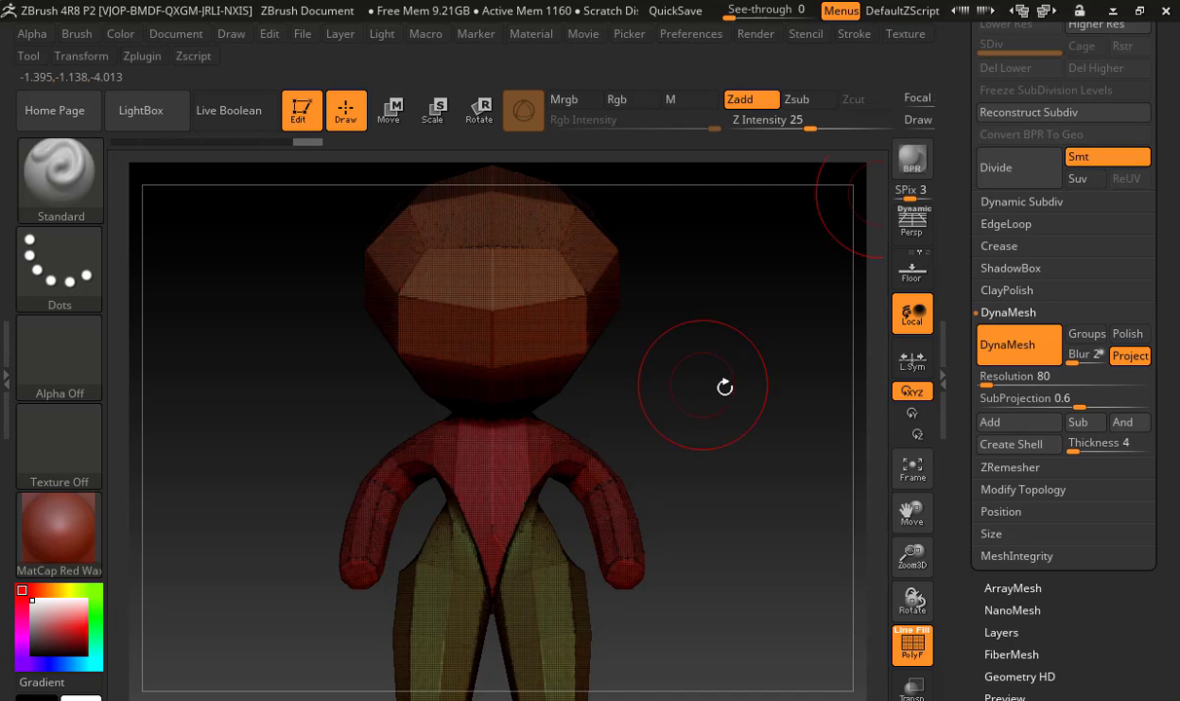
Smooth the front of the head with the Smooth brush and hide the polyframe
{"action": "mouse_move", "coordinate": [691, 394]}
{"action": "left_mouse_down"}
{"action": "mouse_move", "coordinate": [626, 395]}
{"action": "mouse_move", "coordinate": [702, 403]}
{"action": "left_mouse_up"}
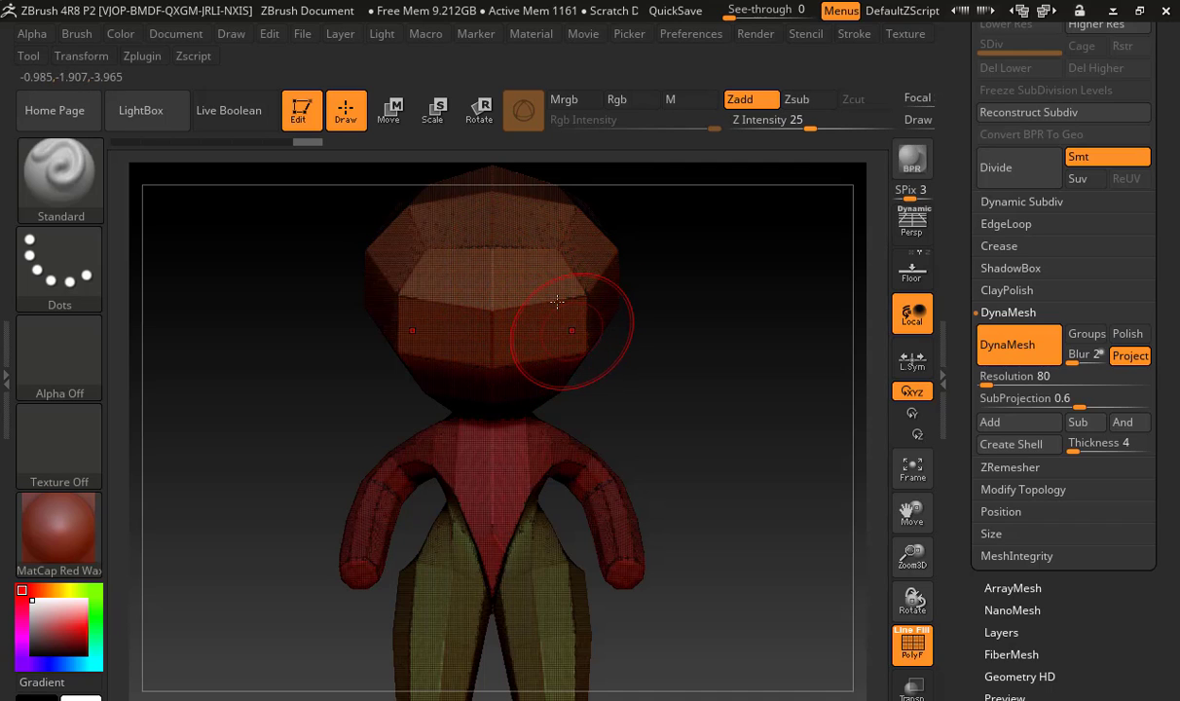
{"action": "mouse_move", "coordinate": [549, 248]}
{"action": "left_mouse_down", "text": "shift"}
{"action": "mouse_move", "coordinate": [584, 325]}
{"action": "mouse_move", "coordinate": [575, 249]}
{"action": "mouse_move", "coordinate": [595, 304]}
{"action": "mouse_move", "coordinate": [553, 411]}
{"action": "left_mouse_up", "text": "shift"}
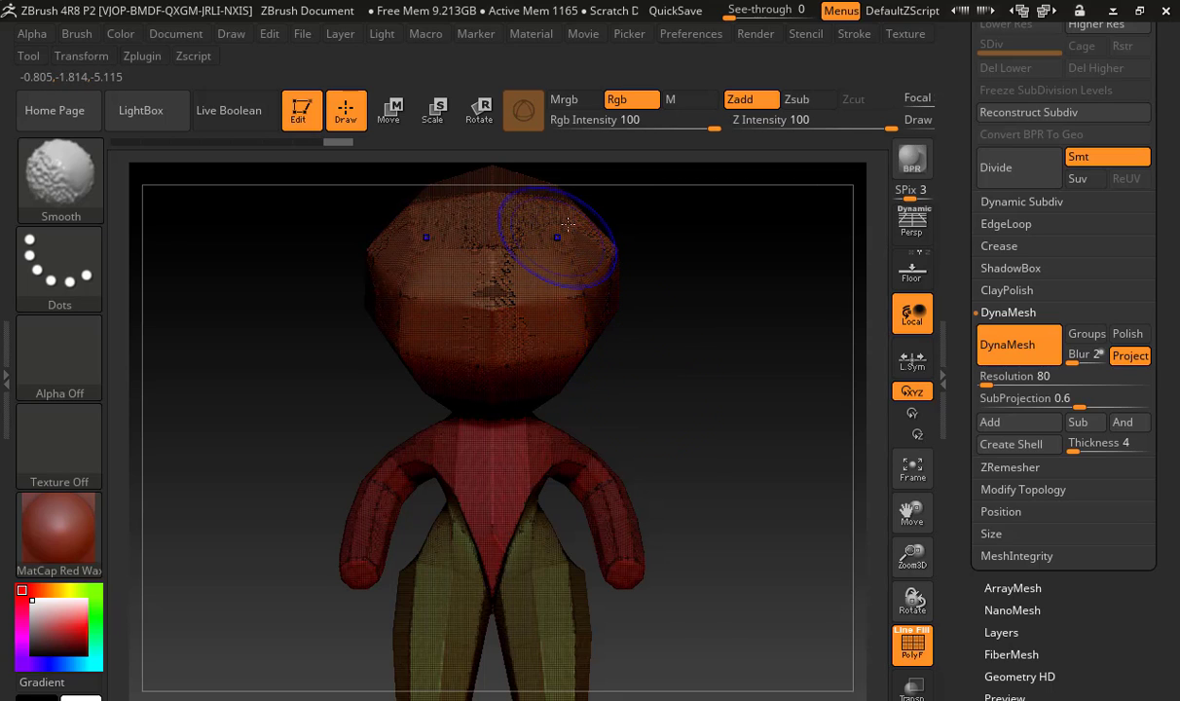
{"action": "left_click_drag", "start_coordinate": [590, 276], "coordinate": [531, 271], "text": "shift"}
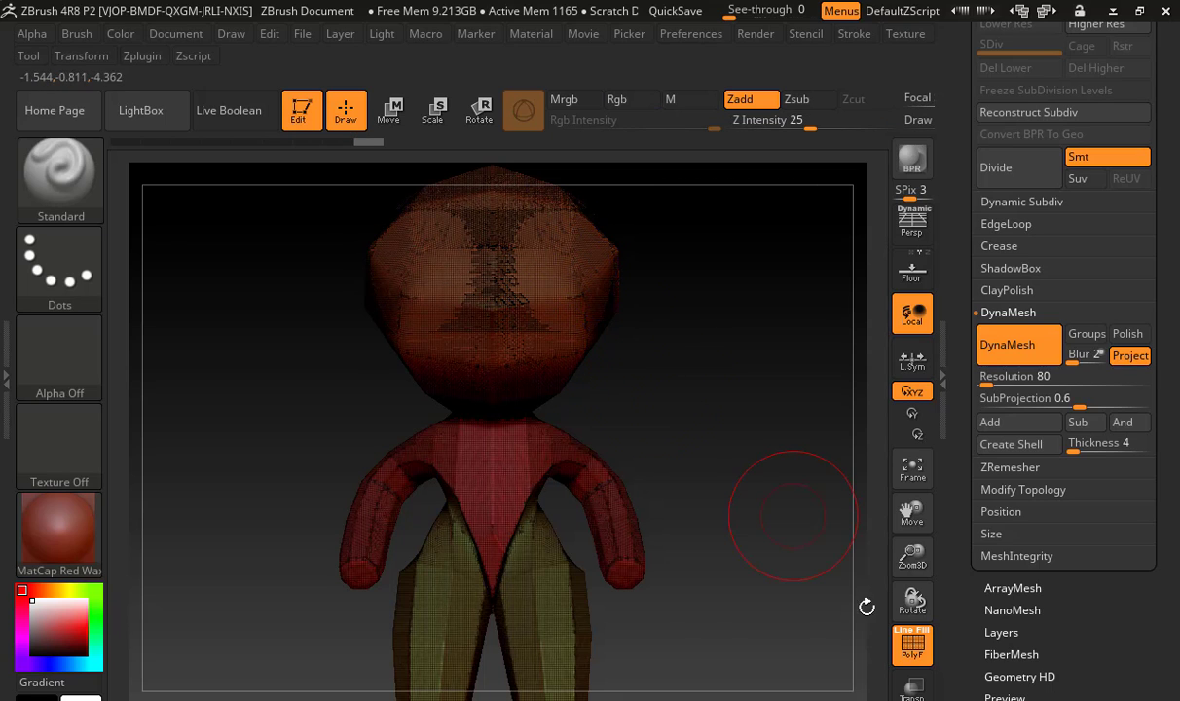
{"action": "left_click", "coordinate": [913, 647]}
{"action": "left_click_drag", "start_coordinate": [742, 363], "coordinate": [770, 486], "text": "alt"}
{"action": "left_click_drag", "start_coordinate": [587, 370], "coordinate": [594, 399], "text": "shift"}
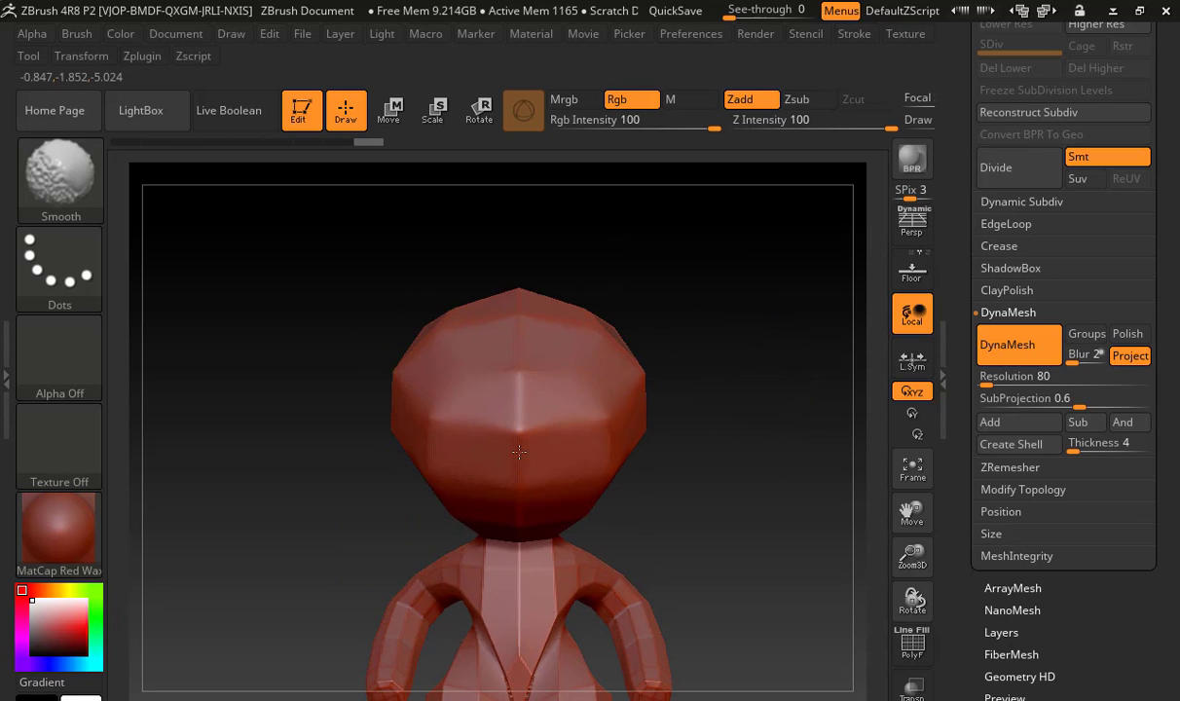
Set the DynaMesh resolution to 32 and remesh the figure
{"action": "left_click", "coordinate": [988, 380]}
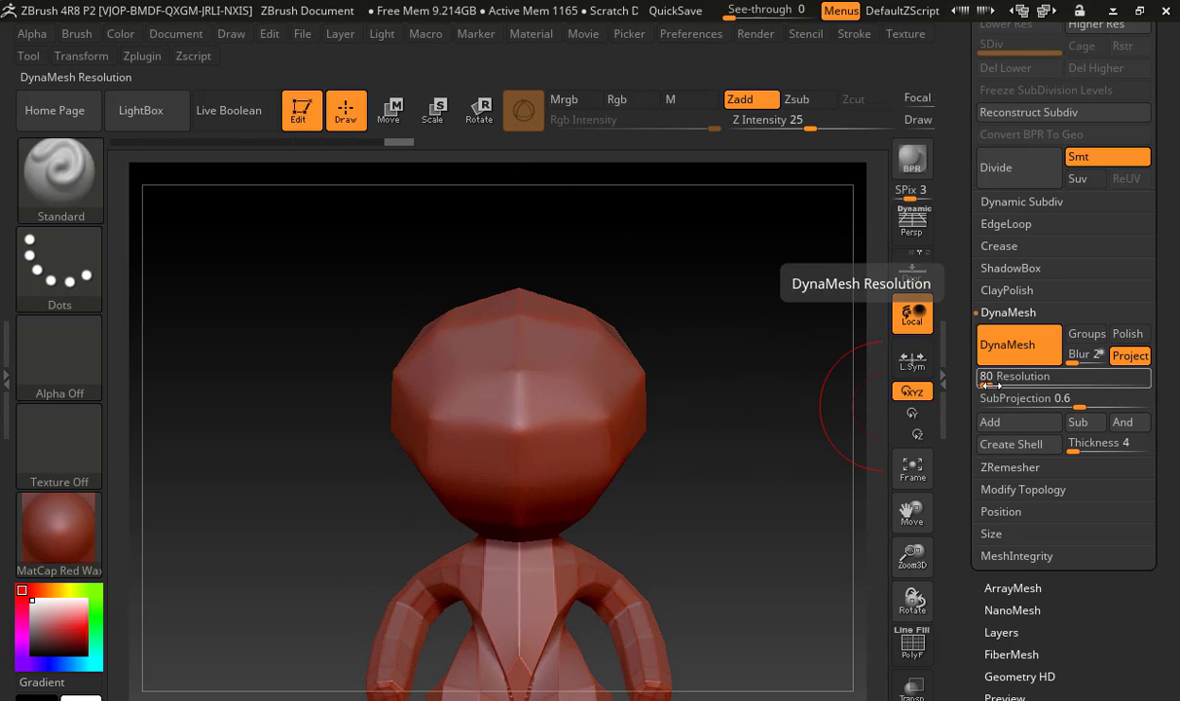
{"action": "type", "text": "152"}
{"action": "key", "text": "Return"}
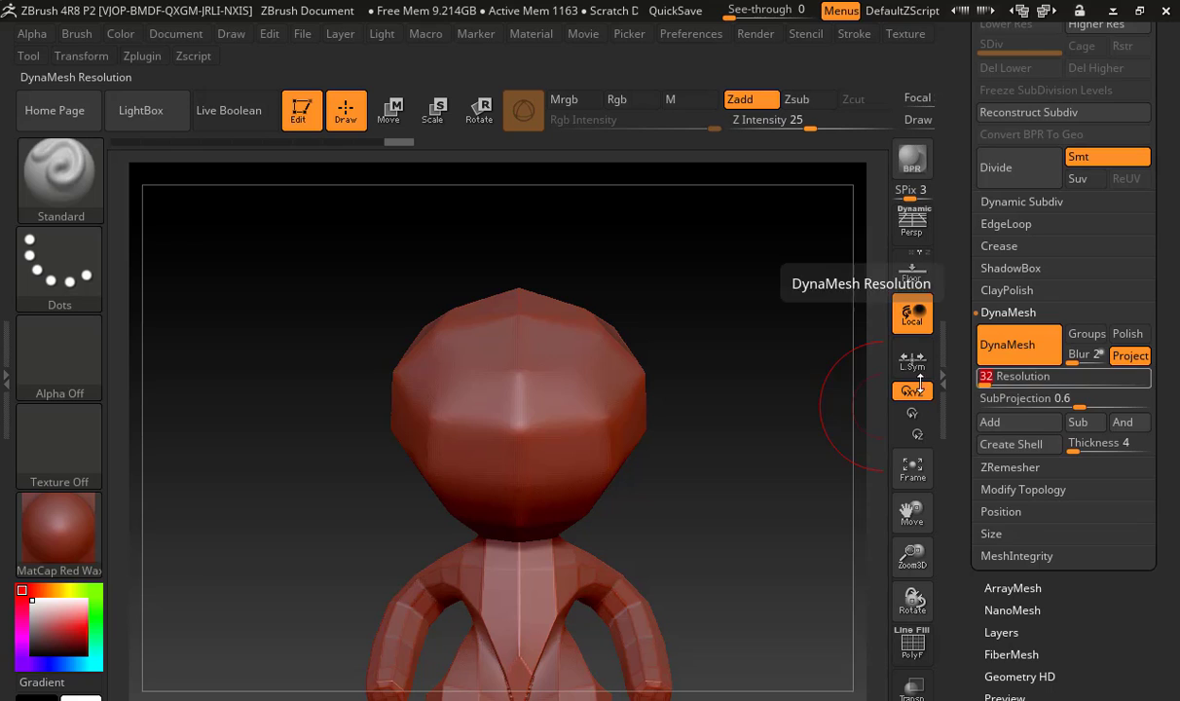
{"action": "left_click", "coordinate": [1033, 360]}
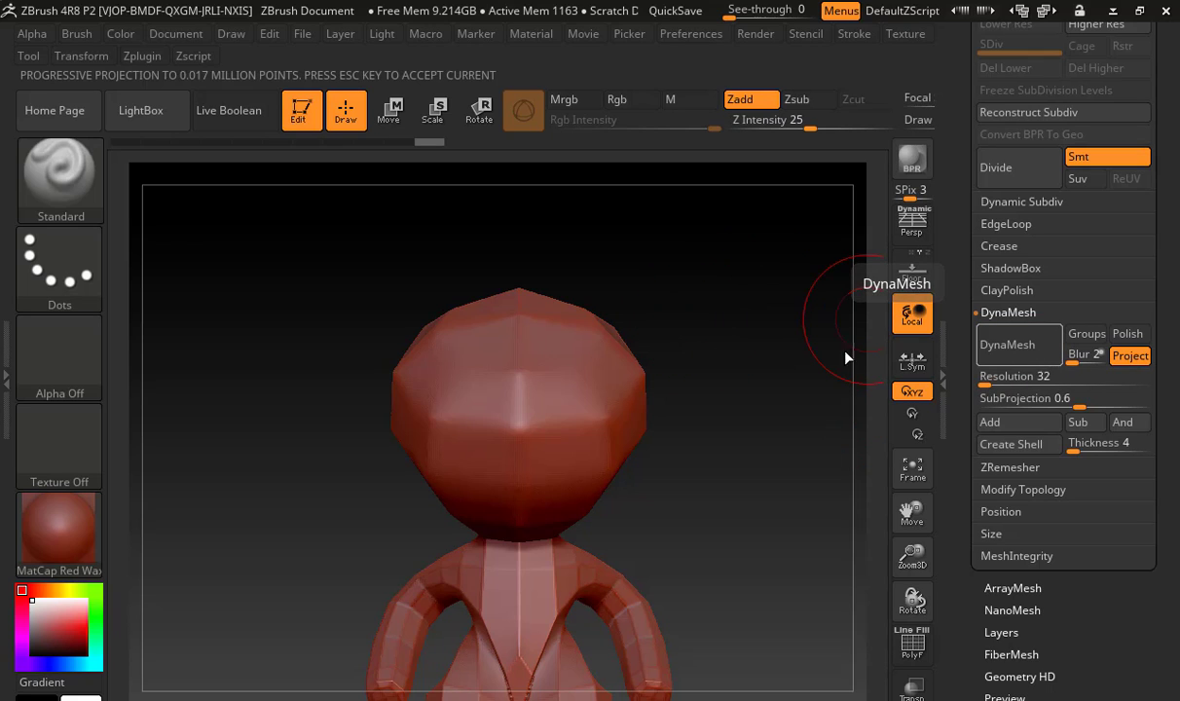
Test the Smooth brush on the head's faceted edges from the side
{"action": "key", "text": "shift"}
{"action": "mouse_move", "coordinate": [557, 340]}
{"action": "left_mouse_down", "text": "shift"}
{"action": "mouse_move", "coordinate": [628, 407]}
{"action": "mouse_move", "coordinate": [635, 387]}
{"action": "mouse_move", "coordinate": [616, 376]}
{"action": "left_mouse_up", "text": "shift"}
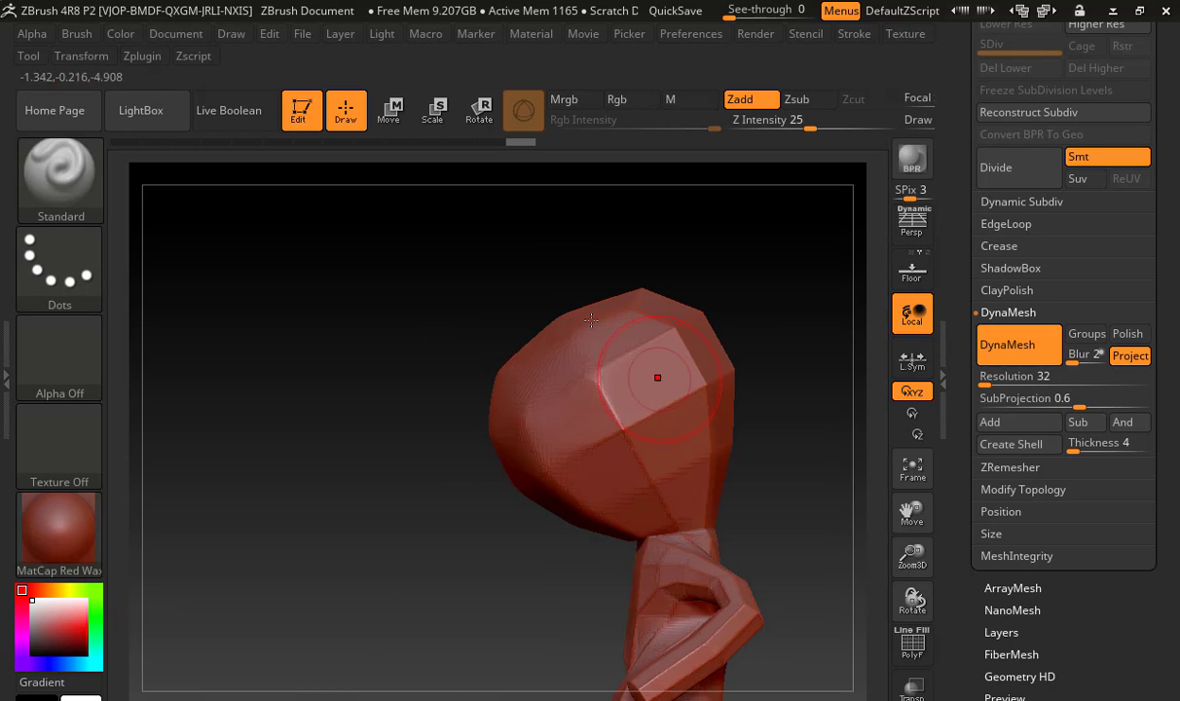
{"action": "key", "text": "shift"}
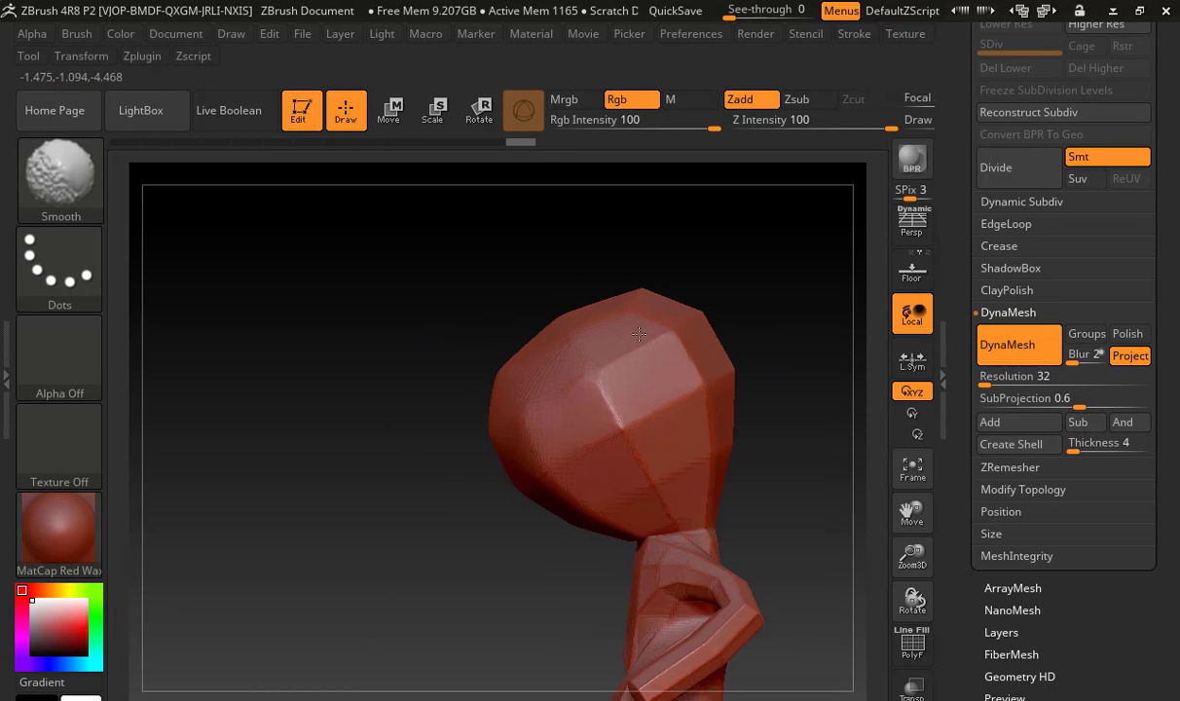
{"action": "mouse_move", "coordinate": [794, 333]}
{"action": "left_mouse_down", "text": "alt"}
{"action": "mouse_move", "coordinate": [655, 332]}
{"action": "mouse_move", "coordinate": [743, 329]}
{"action": "left_mouse_up", "text": "alt"}
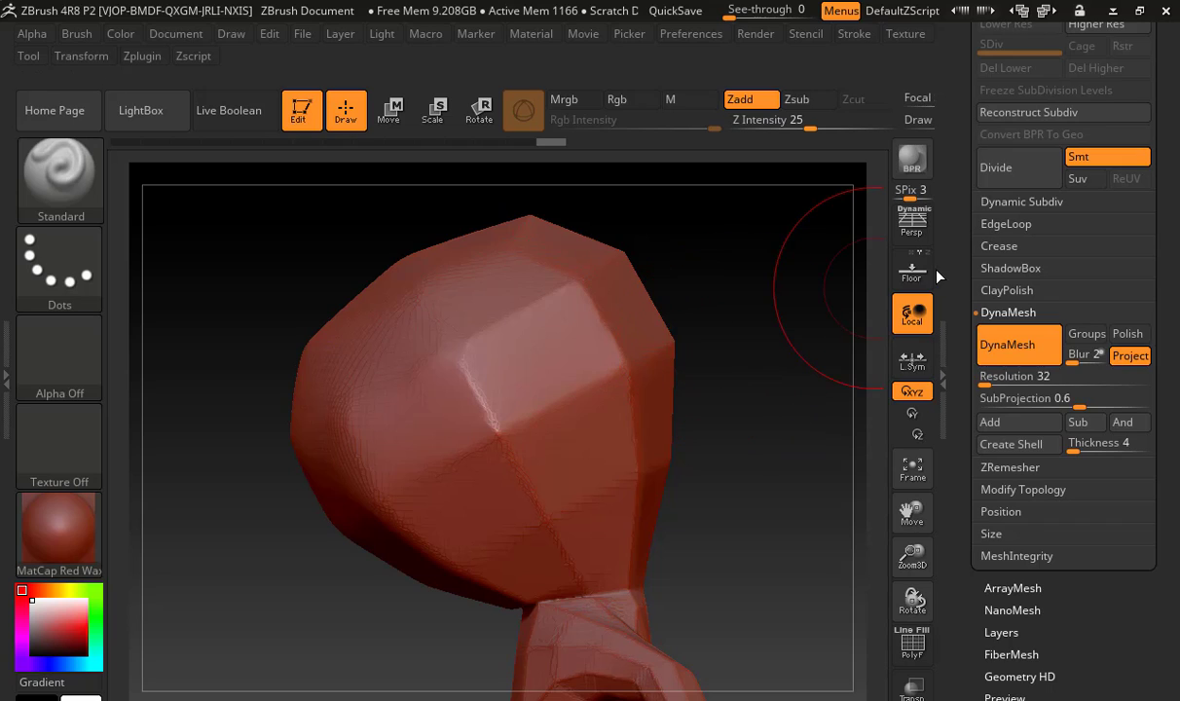
Lower the DynaMesh resolution to 16 and remesh the figure again
{"action": "left_click", "coordinate": [1013, 376]}
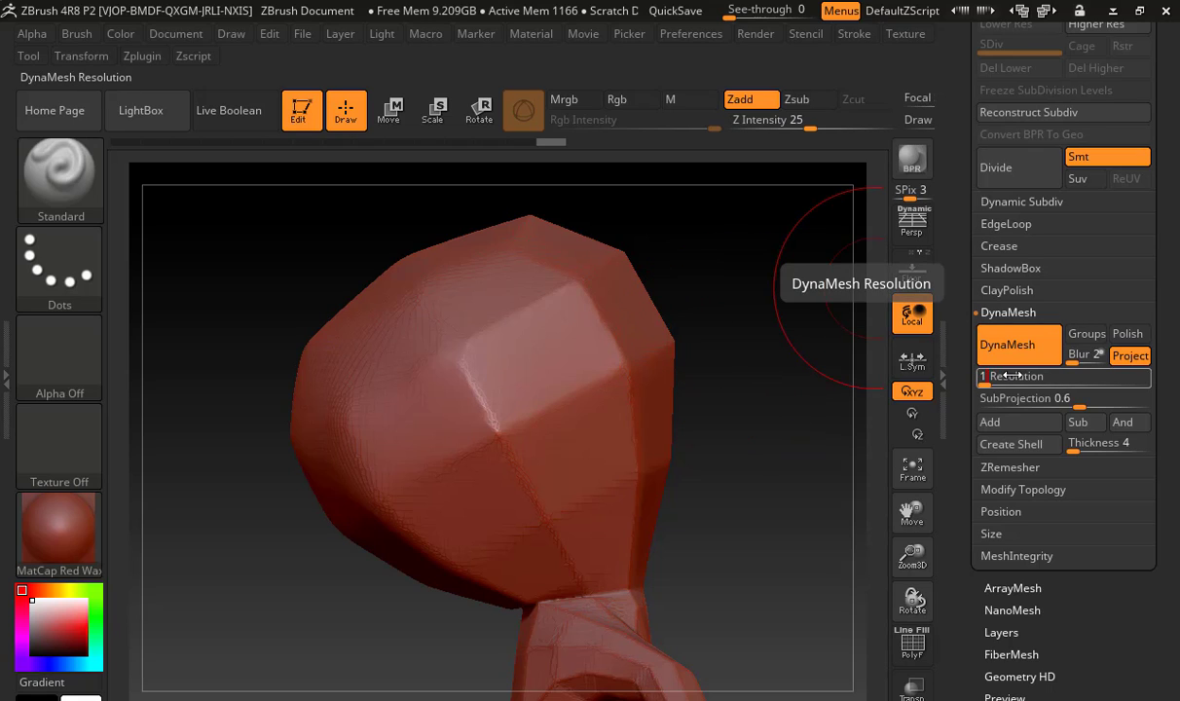
{"action": "type", "text": "16"}
{"action": "left_click", "coordinate": [1040, 343]}
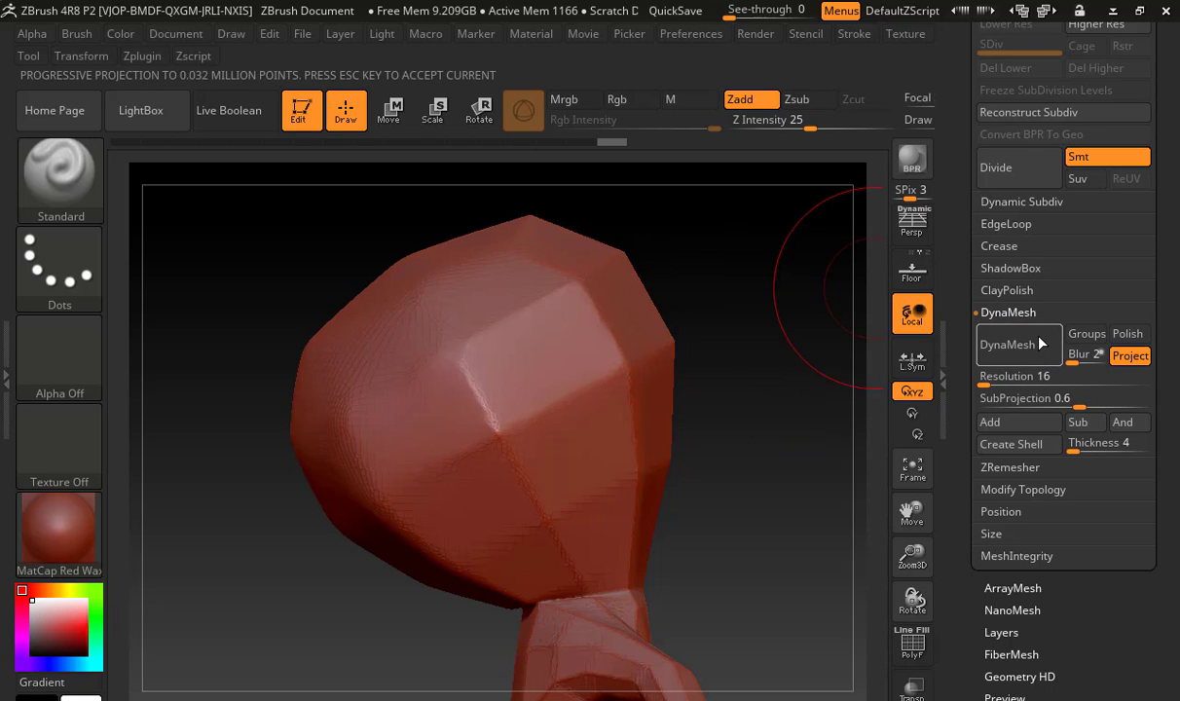
Smooth the hard edges on the side of the head and check its topology with the polyframe
{"action": "left_click_drag", "start_coordinate": [580, 325], "coordinate": [583, 283], "text": "shift"}
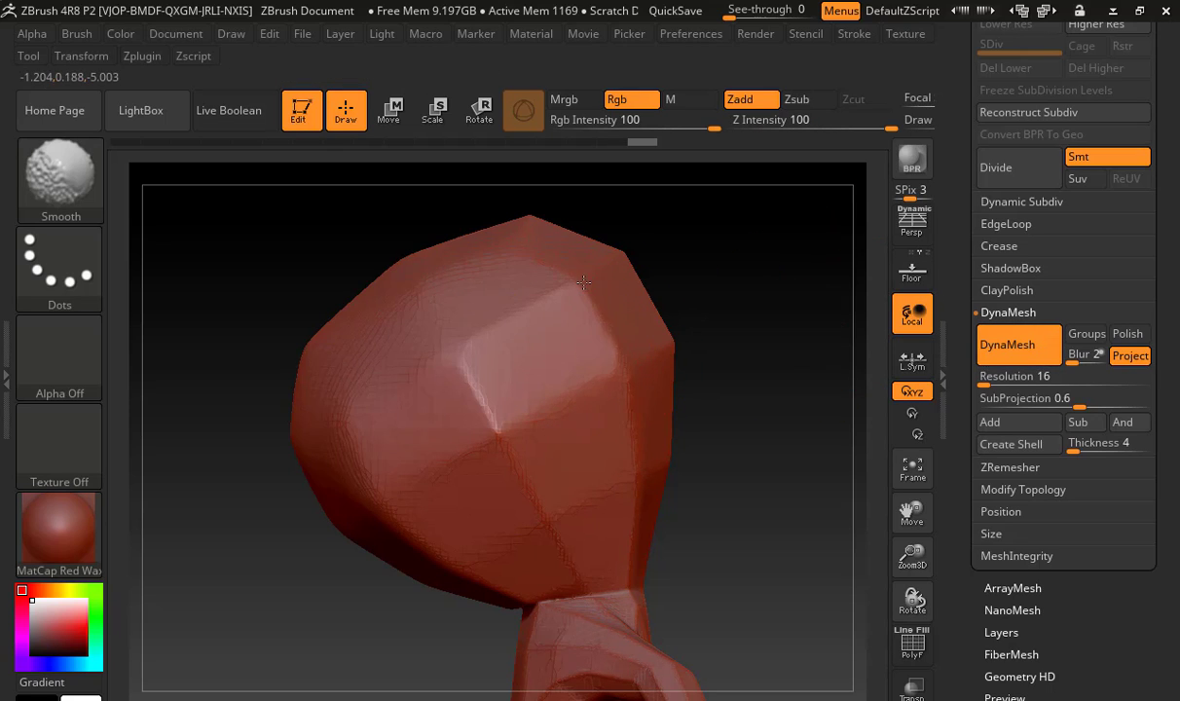
{"action": "mouse_move", "coordinate": [677, 342]}
{"action": "left_mouse_down", "text": "shift"}
{"action": "mouse_move", "coordinate": [584, 233]}
{"action": "mouse_move", "coordinate": [545, 292]}
{"action": "mouse_move", "coordinate": [501, 444]}
{"action": "left_mouse_up", "text": "shift"}
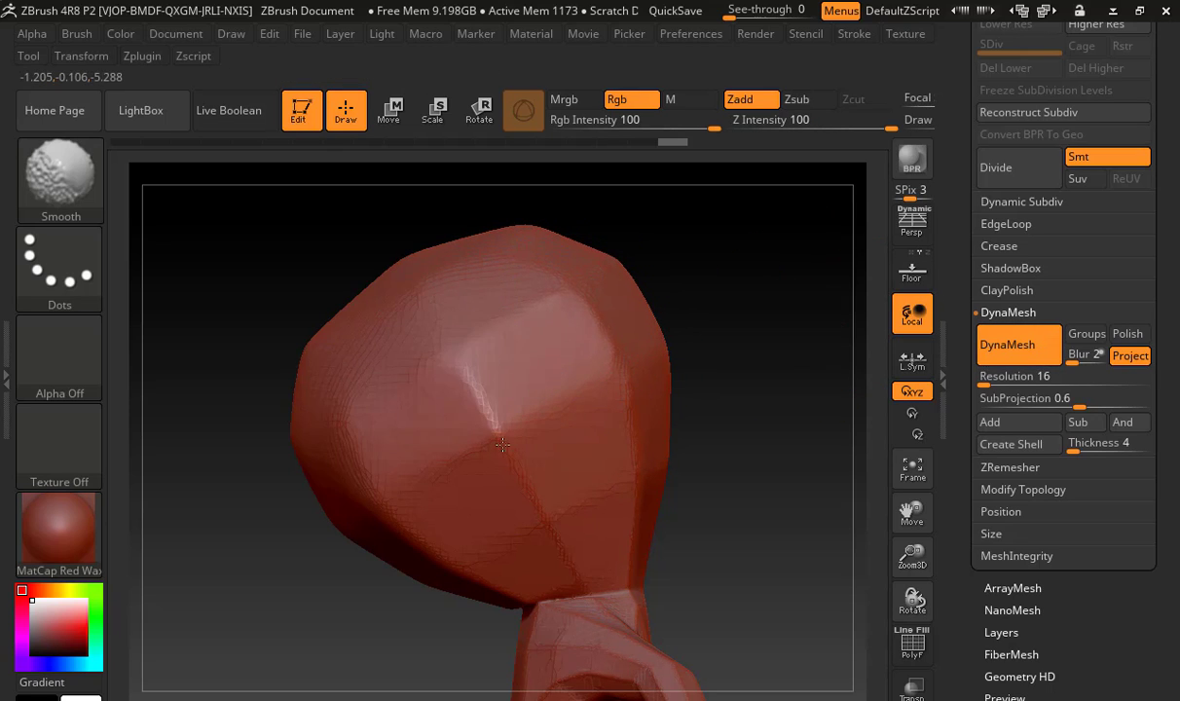
{"action": "left_click", "coordinate": [912, 648]}
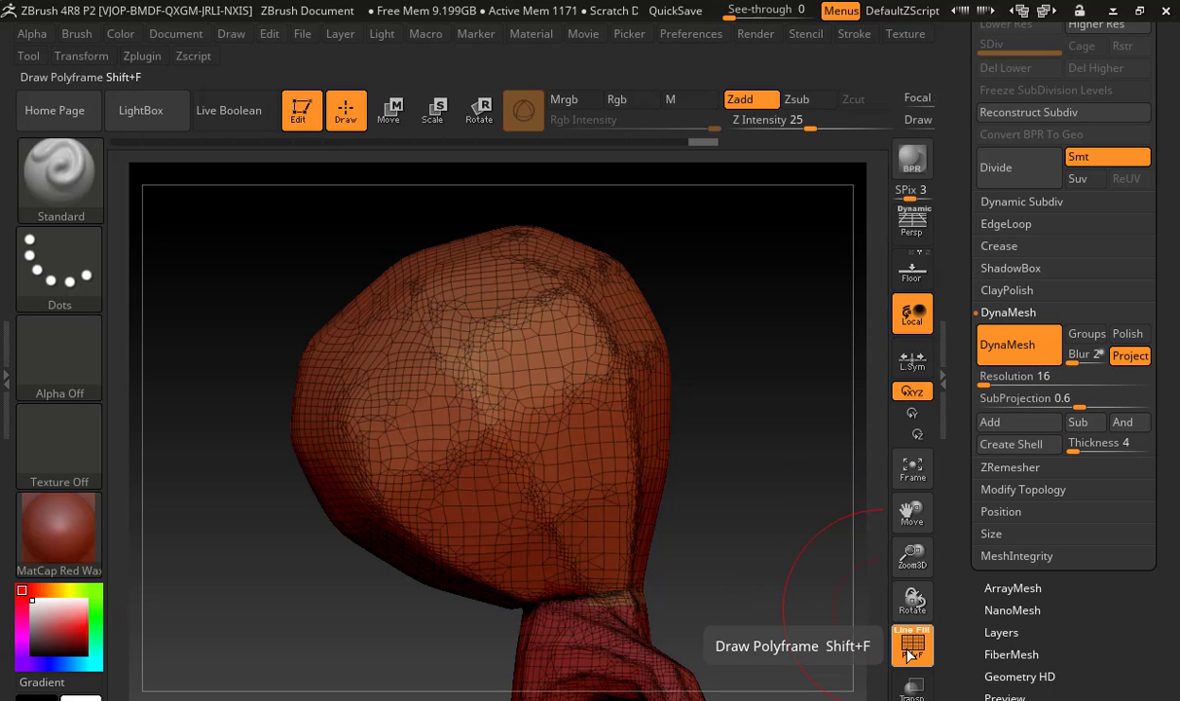
{"action": "left_click", "coordinate": [911, 648]}
Smooth the head's crown and face from the front, and bring the torso and arms into view
{"action": "mouse_move", "coordinate": [751, 460]}
{"action": "left_mouse_down"}
{"action": "mouse_move", "coordinate": [746, 482]}
{"action": "mouse_move", "coordinate": [604, 455]}
{"action": "mouse_move", "coordinate": [706, 495]}
{"action": "left_mouse_up"}
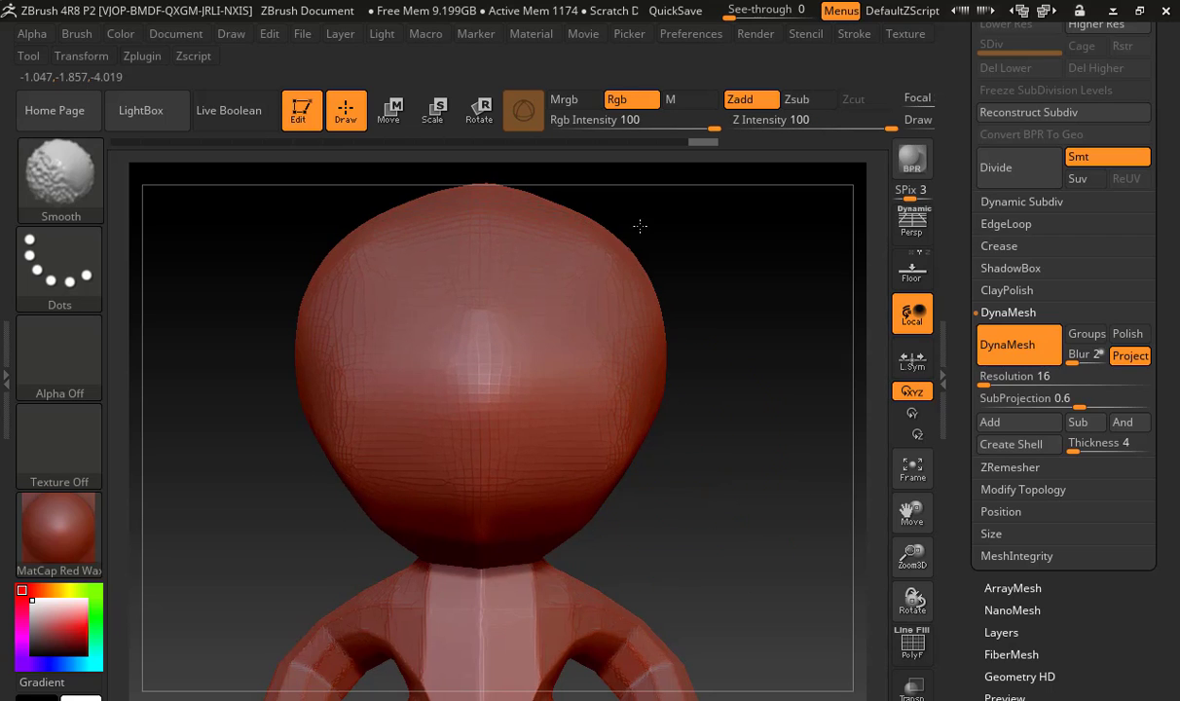
{"action": "left_click_drag", "start_coordinate": [393, 437], "coordinate": [545, 457], "text": "shift"}
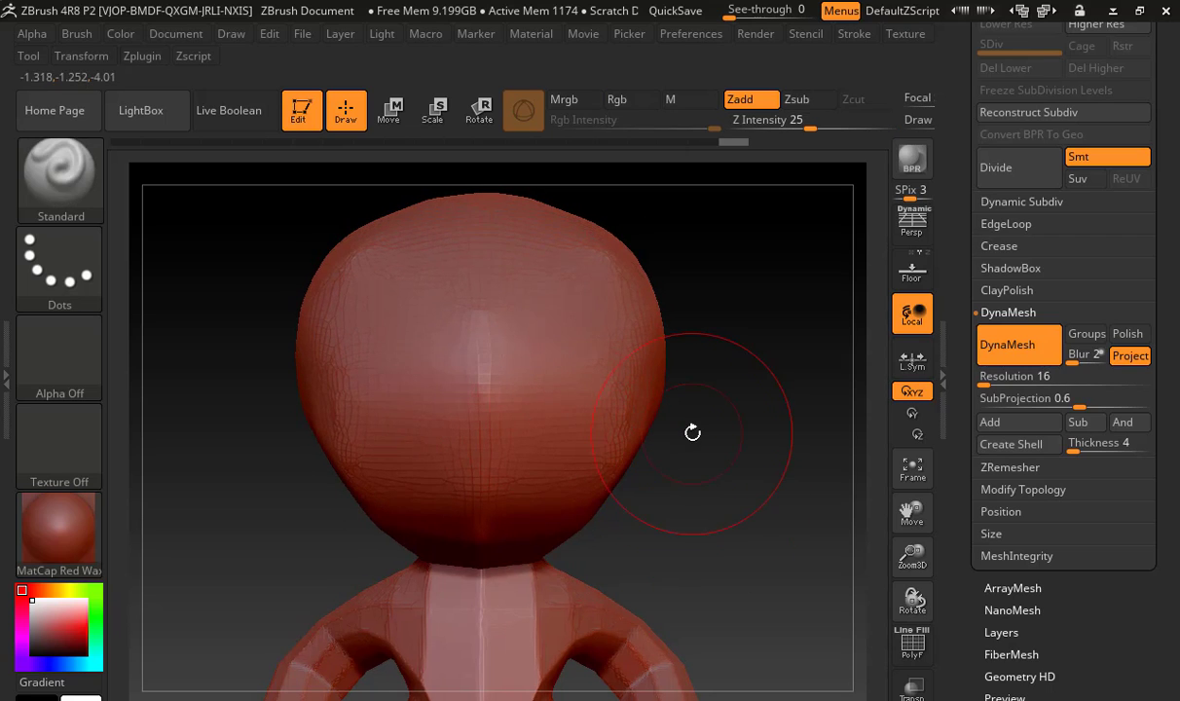
{"action": "mouse_move", "coordinate": [633, 430]}
{"action": "left_mouse_down", "text": "shift"}
{"action": "mouse_move", "coordinate": [553, 500]}
{"action": "mouse_move", "coordinate": [551, 324]}
{"action": "left_mouse_up", "text": "shift"}
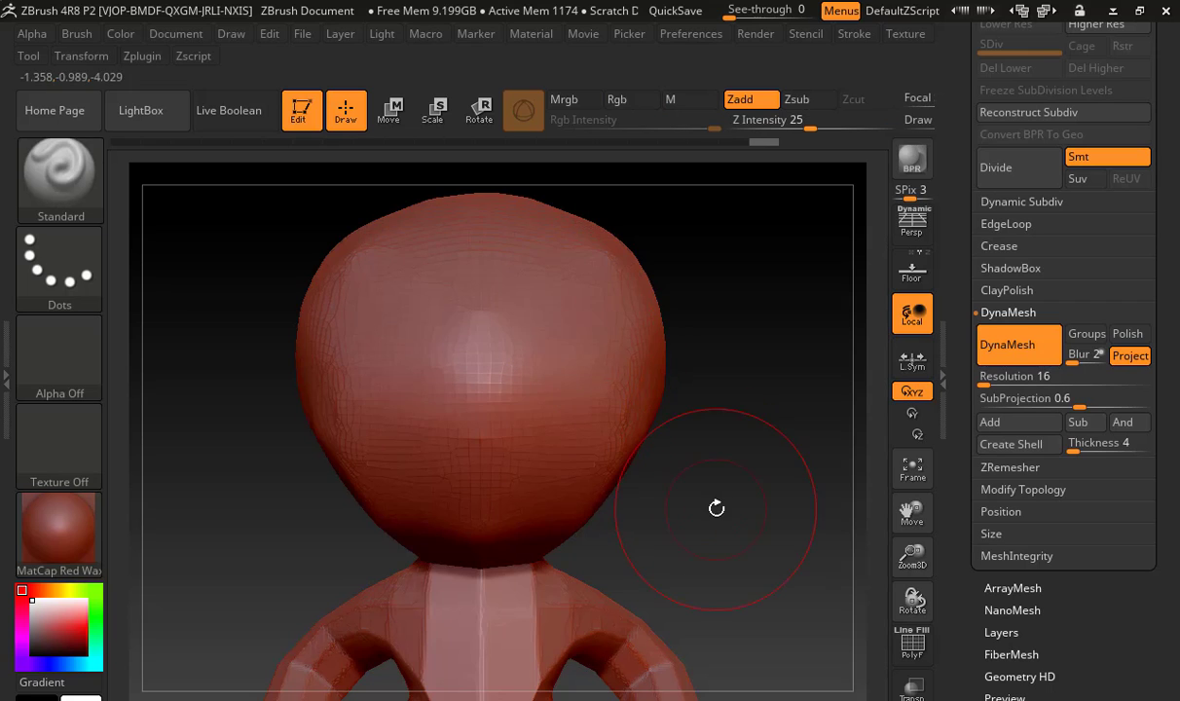
{"action": "left_click_drag", "start_coordinate": [716, 505], "coordinate": [765, 371], "text": "alt"}
{"action": "left_click_drag", "start_coordinate": [750, 424], "coordinate": [710, 308], "text": "alt"}
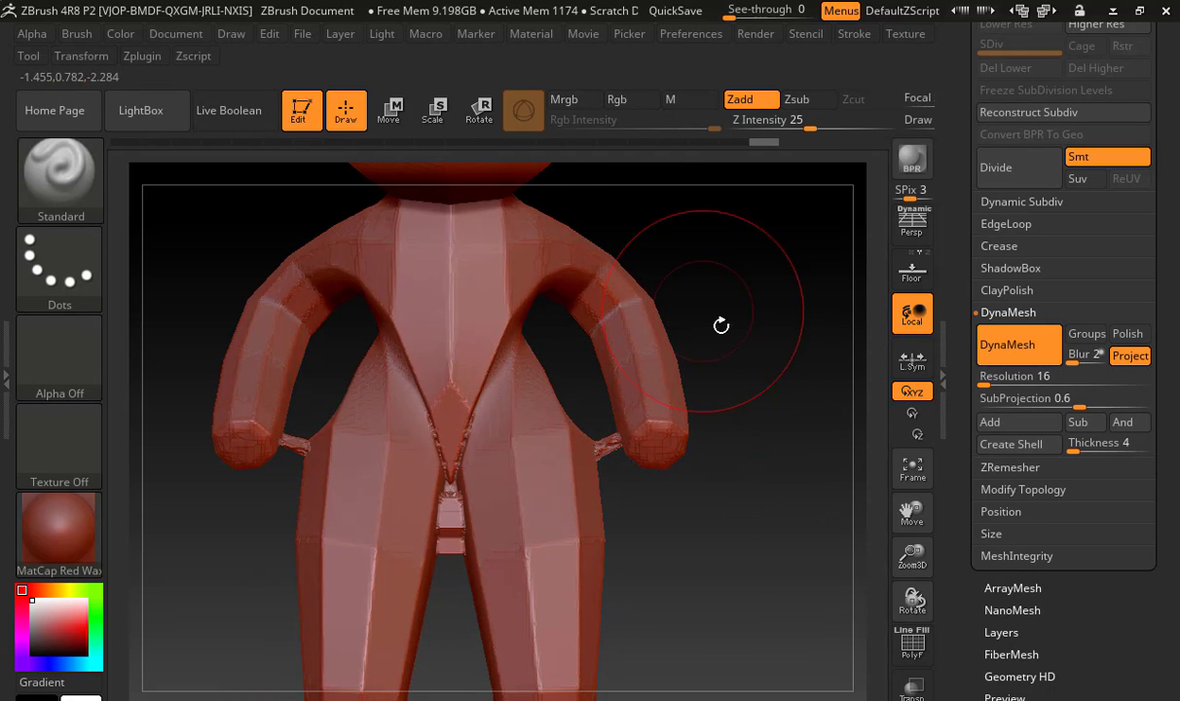
Undo the latest smoothing and the last DynaMesh remesh of the figure
{"action": "left_click_drag", "start_coordinate": [750, 500], "coordinate": [721, 521]}
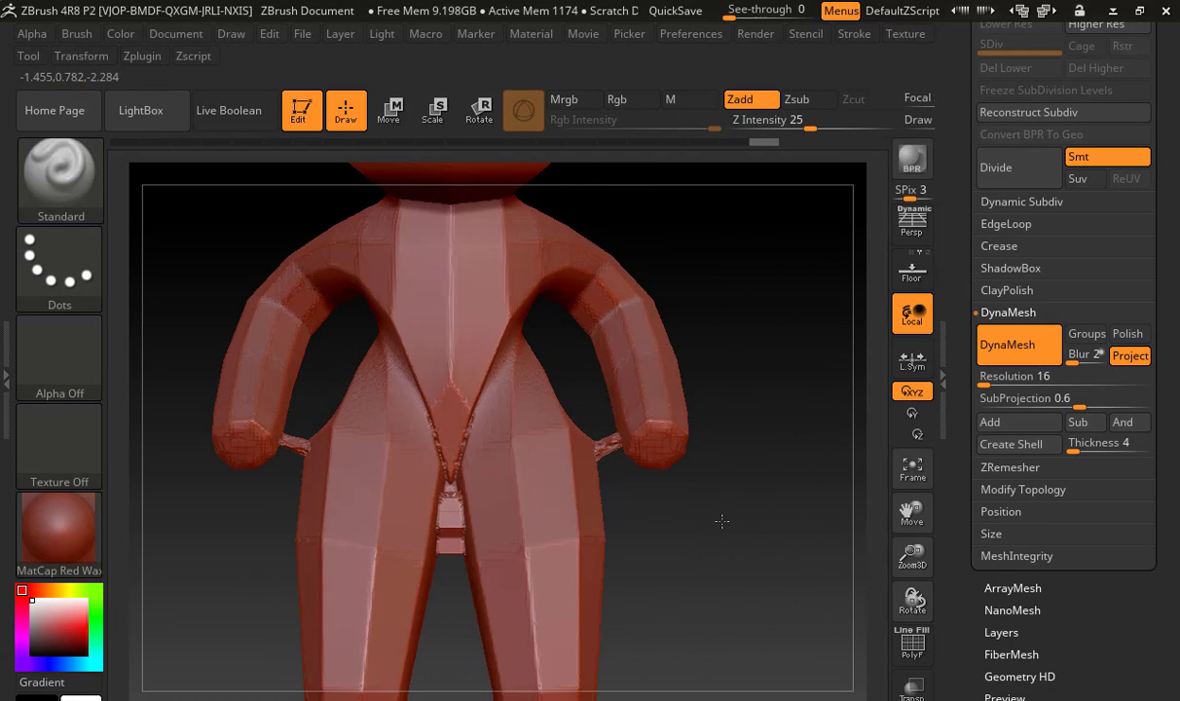
{"action": "key", "text": "ctrl"}
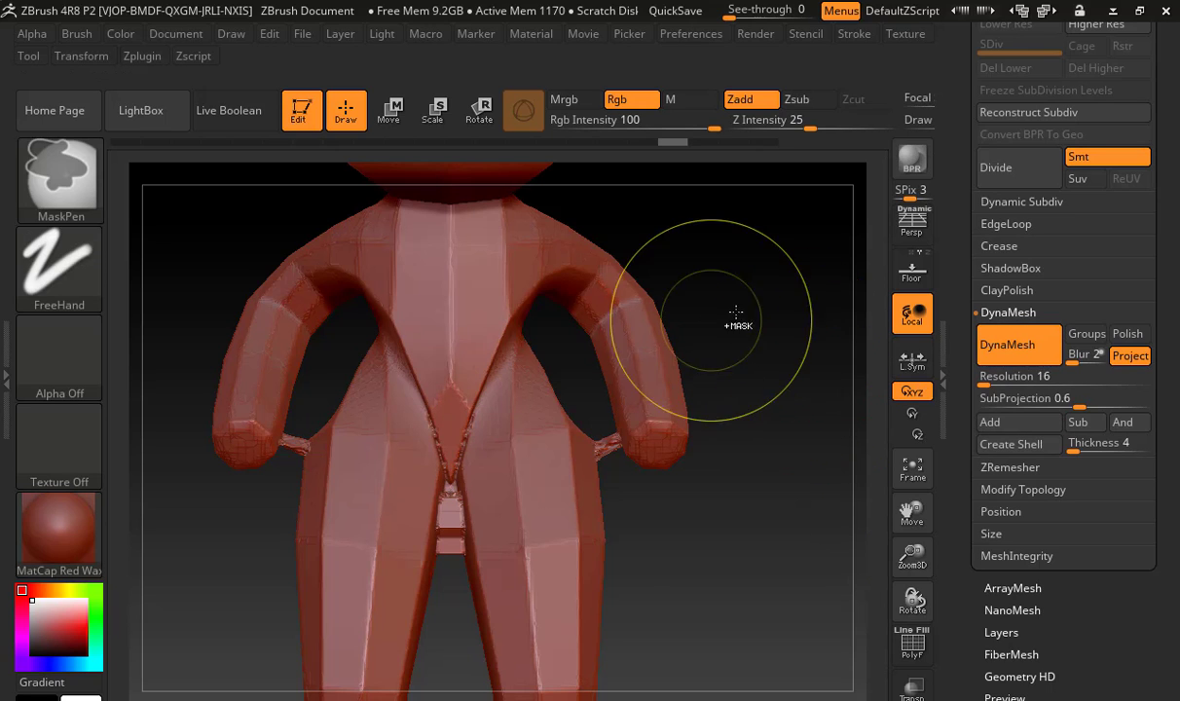
{"action": "key", "text": "ctrl+z"}
{"action": "key", "text": "ctrl+z"}
{"action": "key", "text": "ctrl+z"}
{"action": "key", "text": "ctrl+z"}
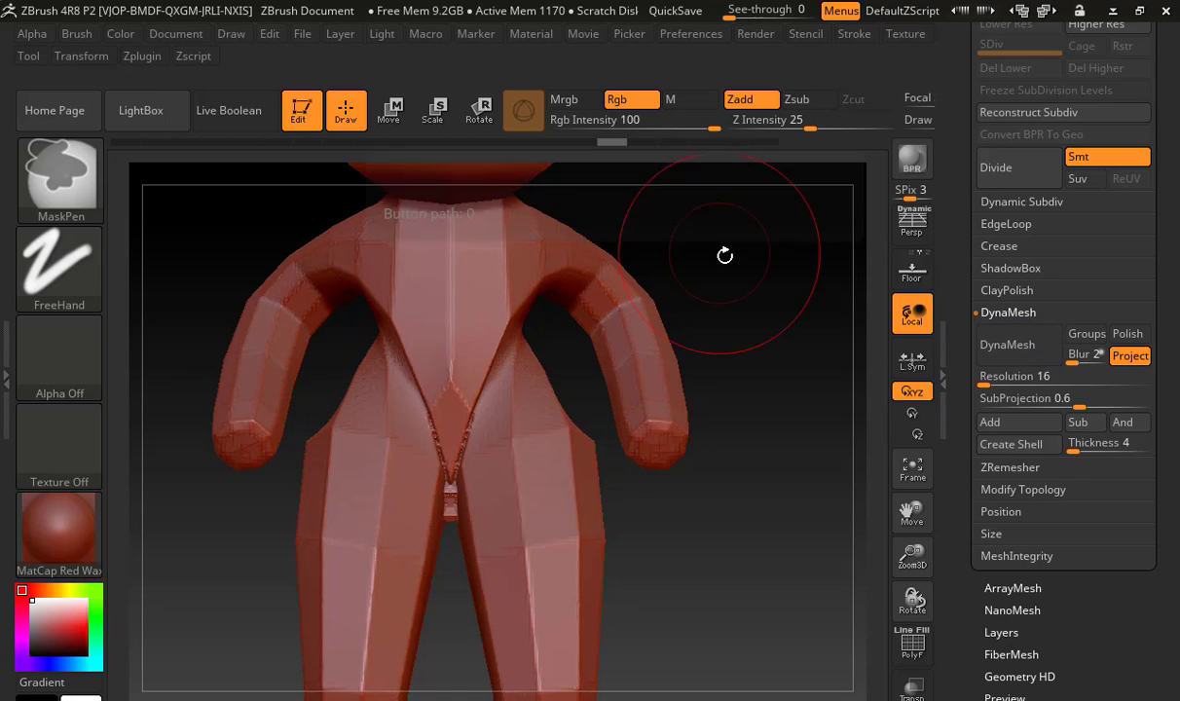
{"action": "left_click_drag", "start_coordinate": [758, 436], "coordinate": [778, 668], "text": "alt"}
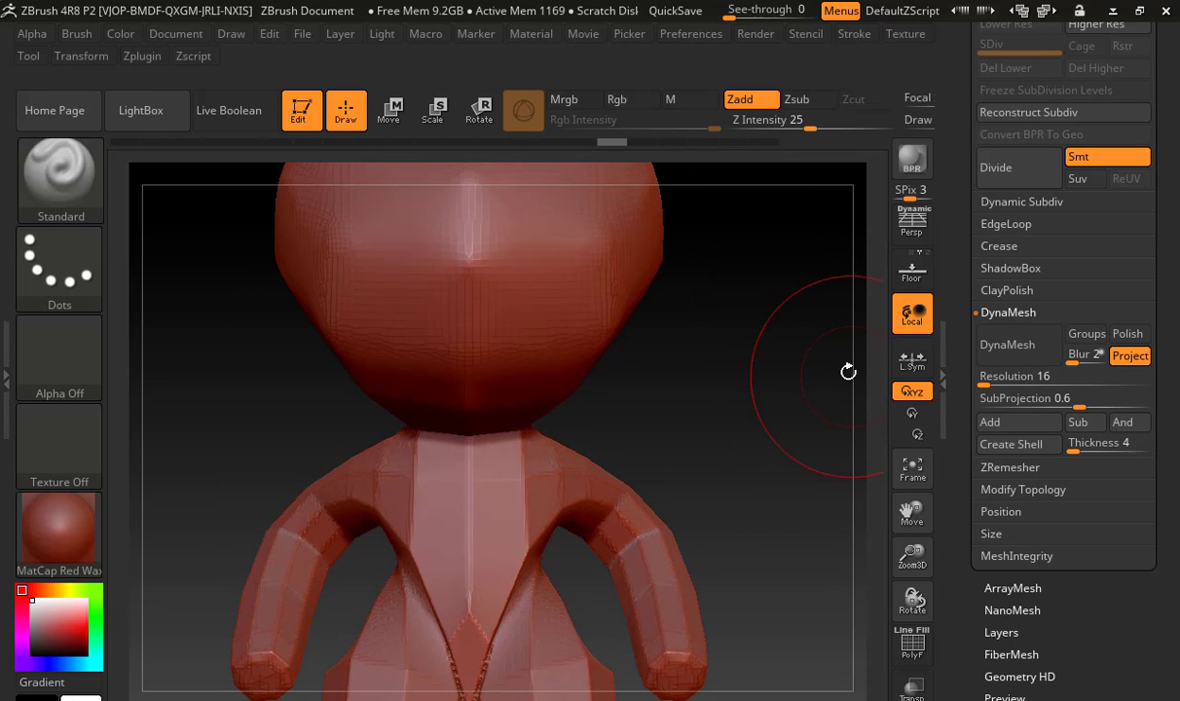
Try remeshing the figure at DynaMesh resolution 16 with Polish and Project turned off, examine the arms and hips, and undo it
{"action": "left_click", "coordinate": [1135, 336]}
{"action": "left_click", "coordinate": [1013, 351]}
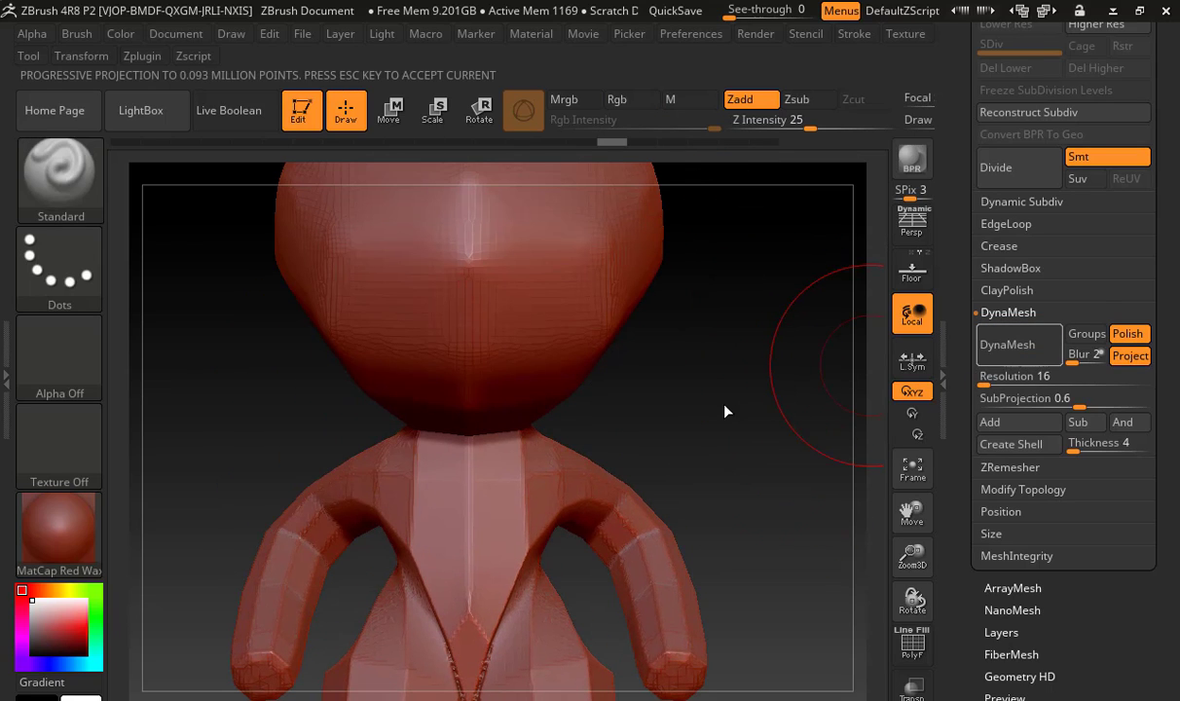
{"action": "left_click", "coordinate": [1115, 355]}
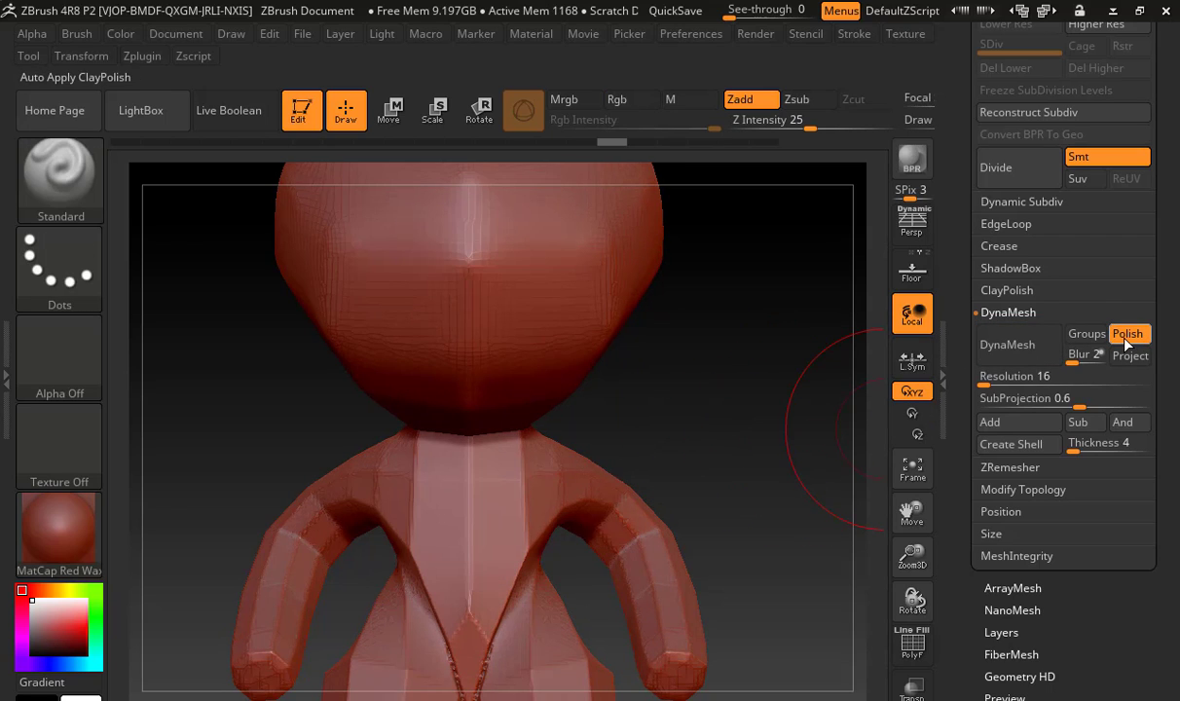
{"action": "left_click", "coordinate": [1126, 335]}
{"action": "left_click", "coordinate": [983, 331]}
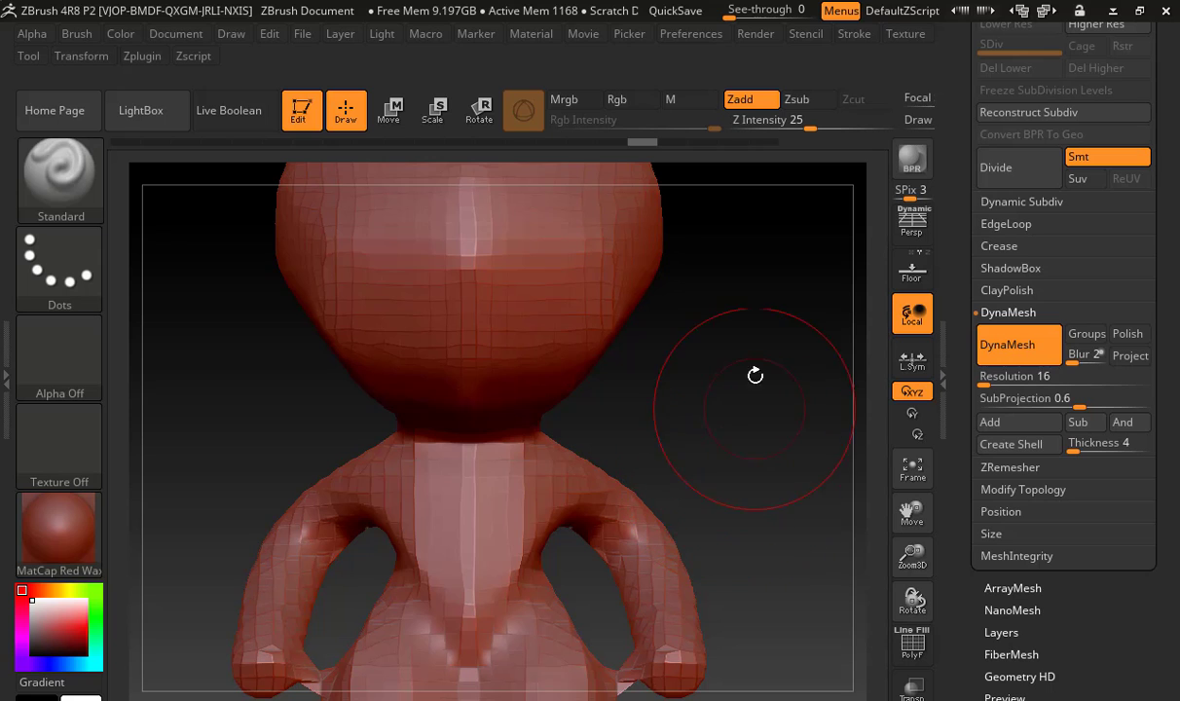
{"action": "left_click_drag", "start_coordinate": [723, 528], "coordinate": [701, 332], "text": "alt"}
{"action": "left_click_drag", "start_coordinate": [728, 374], "coordinate": [766, 321], "text": "alt"}
{"action": "key", "text": "ctrl+z"}
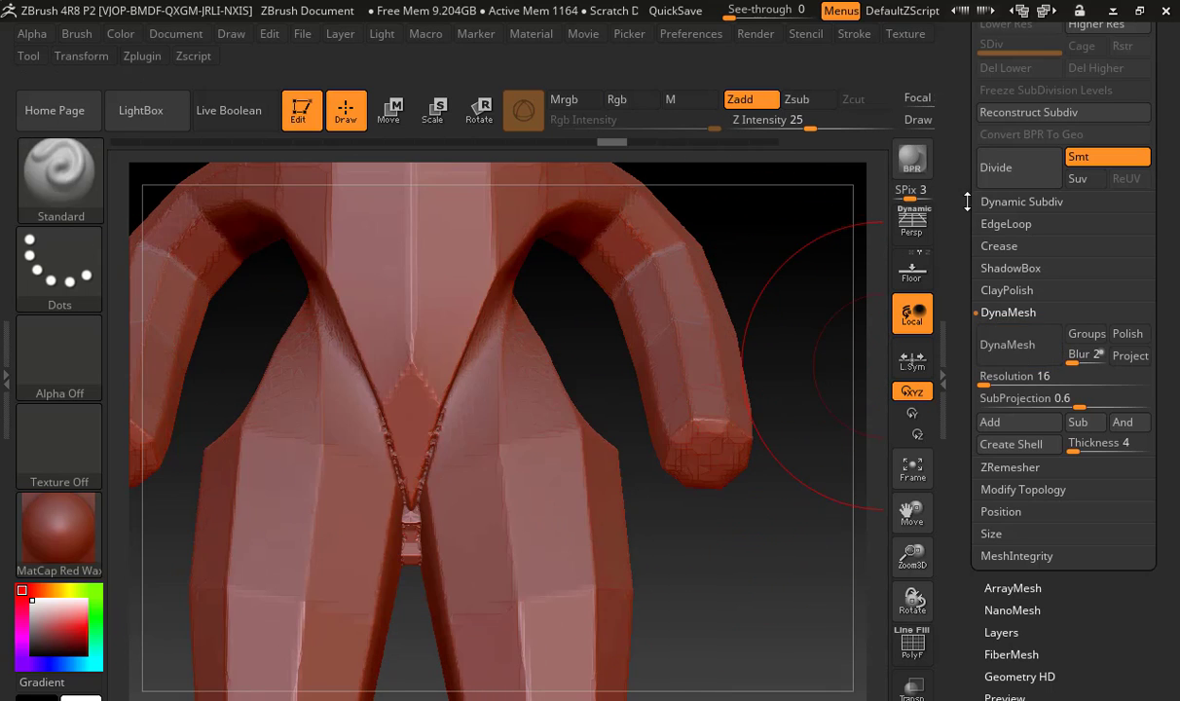
Switch back to the ZSphere_1 armature and move its forearms and hands farther out from the hips
{"action": "scroll", "coordinate": [1076, 385], "scroll_direction": "up", "scroll_amount": 5}
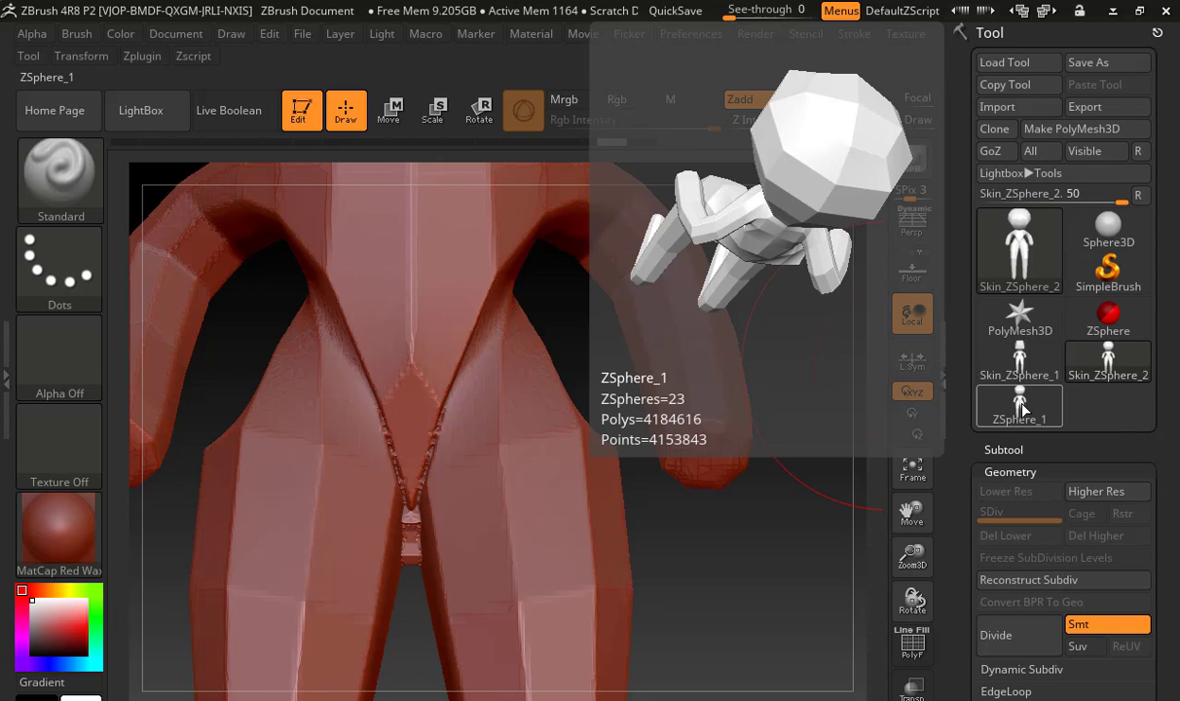
{"action": "left_click", "coordinate": [1032, 405]}
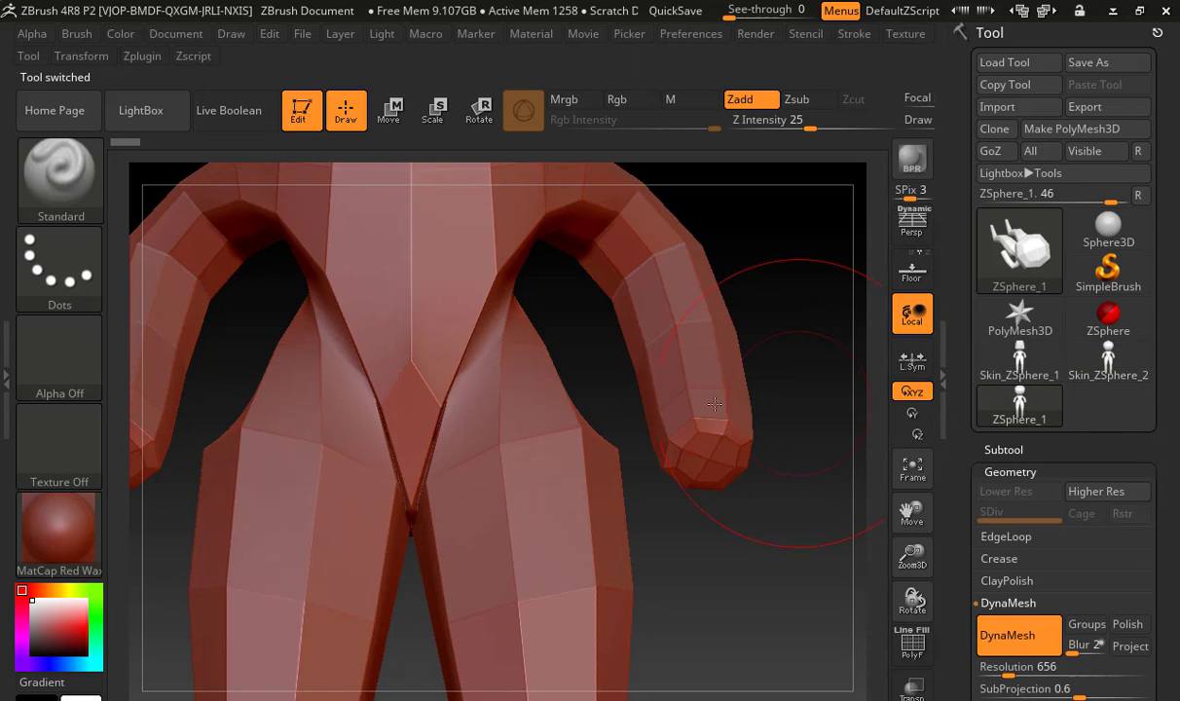
{"action": "key", "text": "w"}
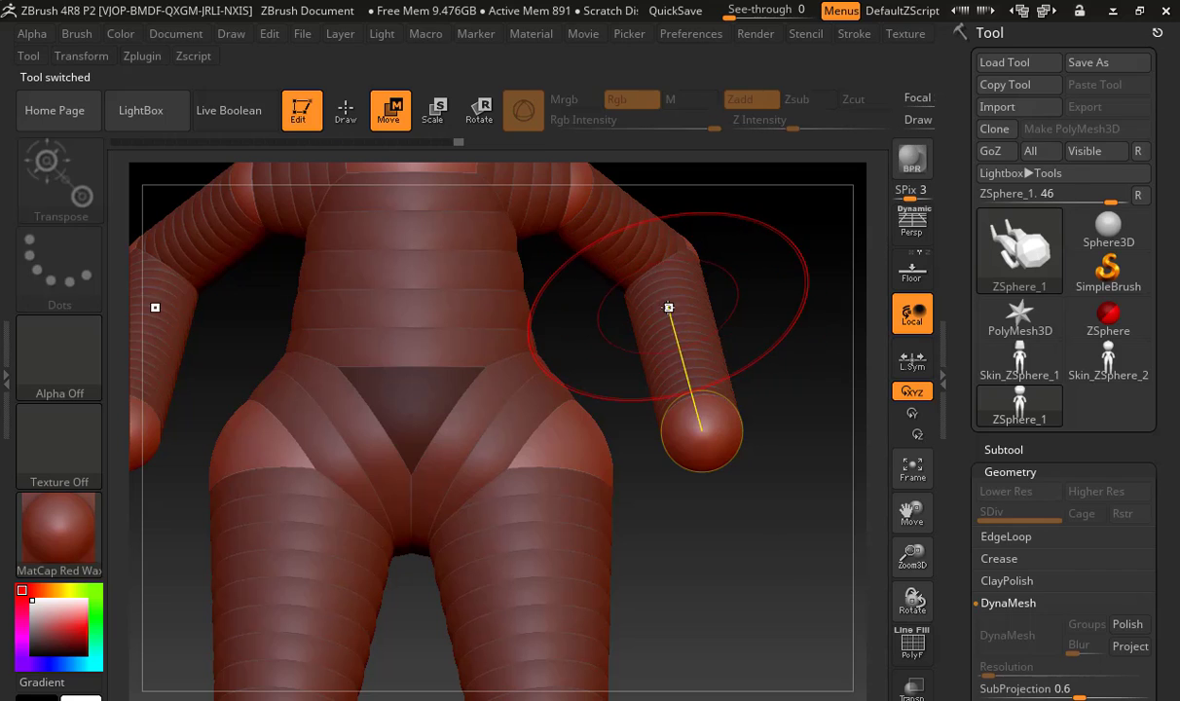
{"action": "left_click_drag", "start_coordinate": [670, 308], "coordinate": [723, 301]}
{"action": "left_click_drag", "start_coordinate": [639, 255], "coordinate": [663, 250]}
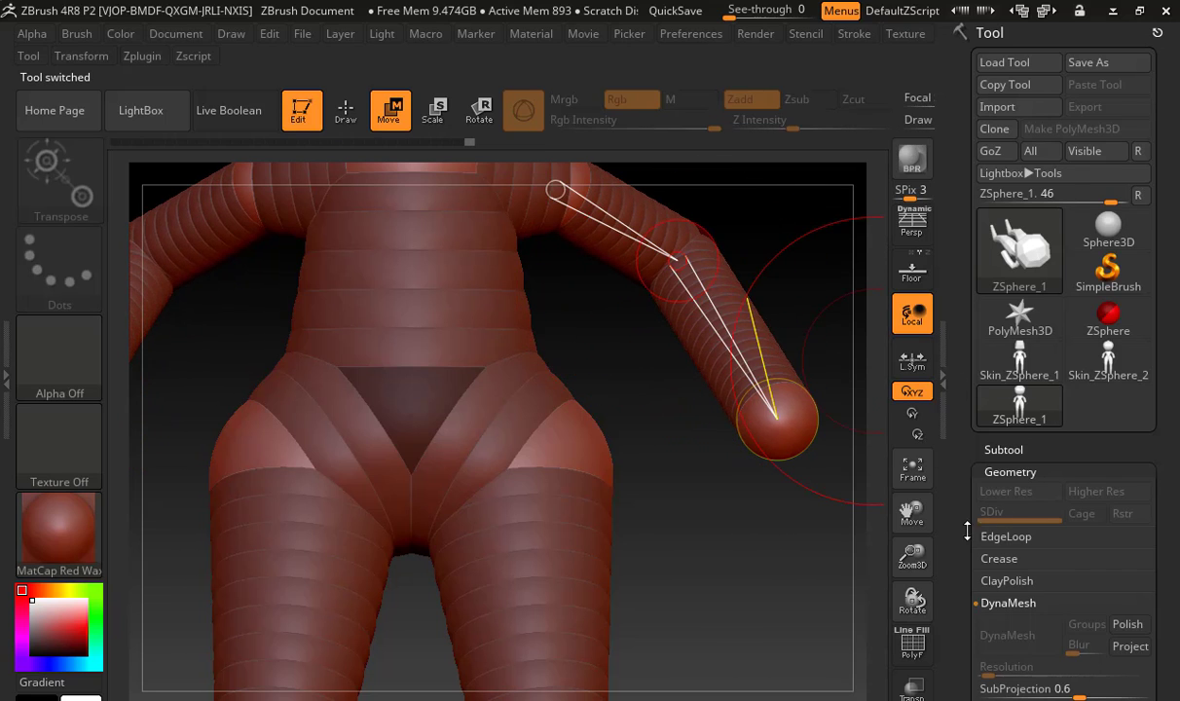
Make a new adaptive skin from the reposed armature and load the resulting Skin_ZSphere_3 mesh
{"action": "left_click_drag", "start_coordinate": [959, 551], "coordinate": [982, 370]}
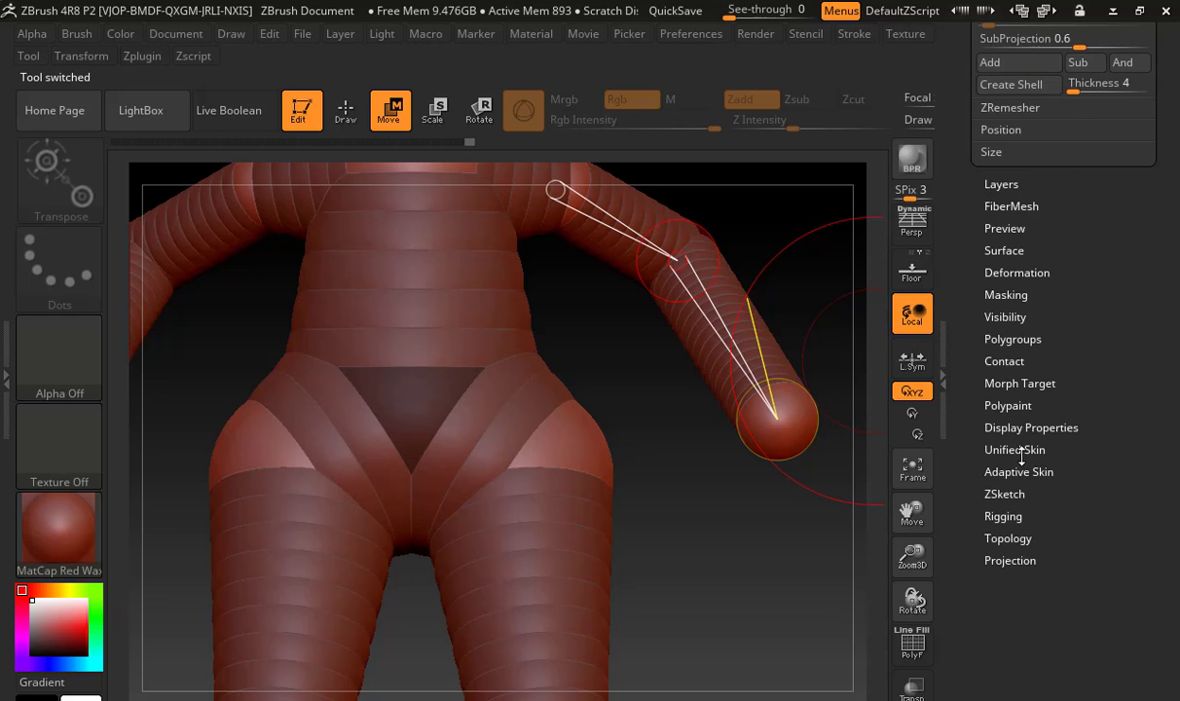
{"action": "left_click", "coordinate": [1018, 471]}
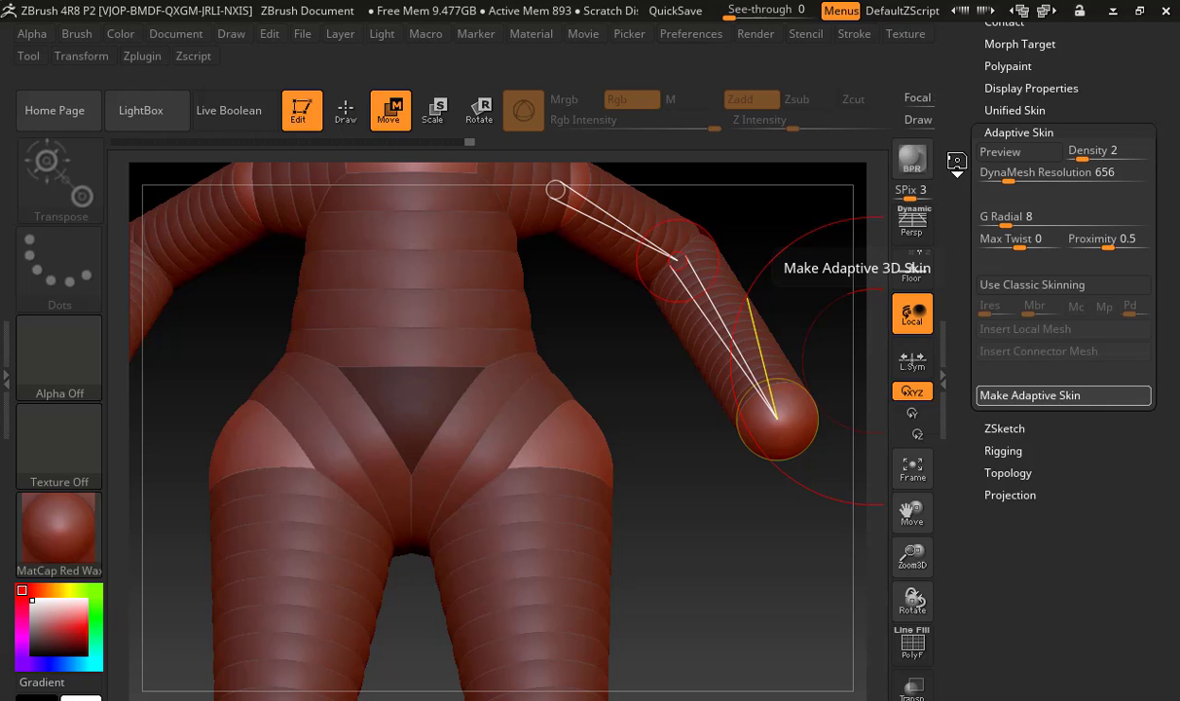
{"action": "left_click", "coordinate": [1042, 395]}
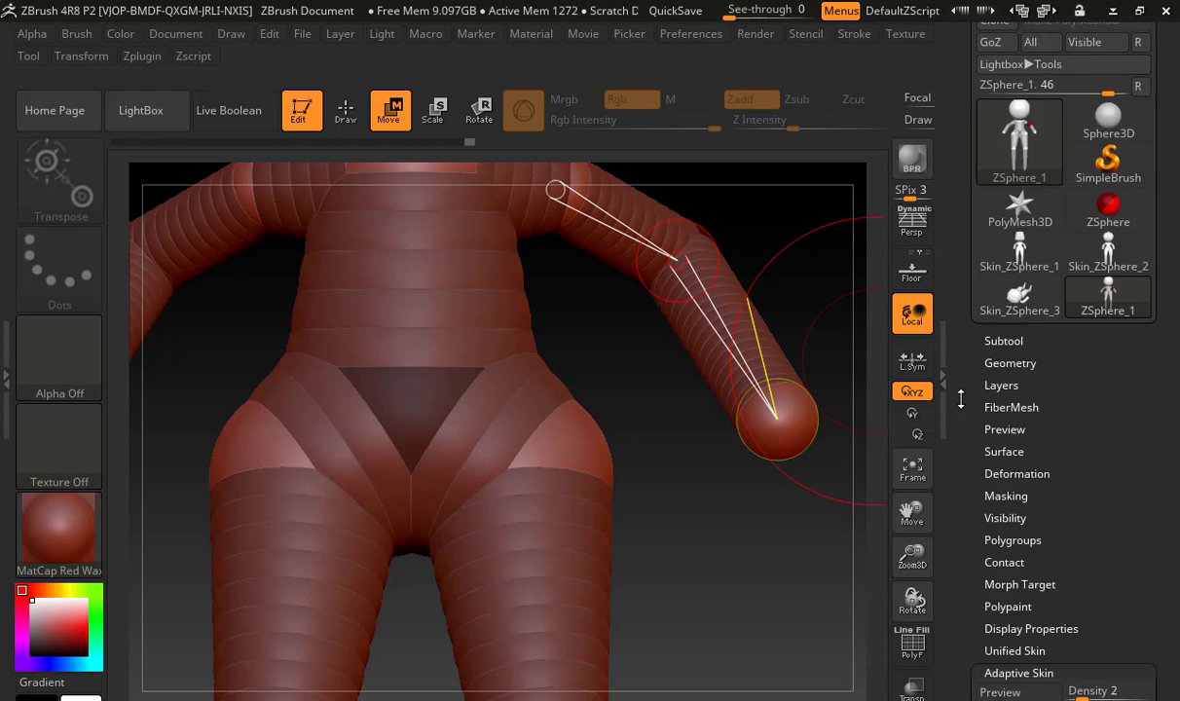
{"action": "left_click", "coordinate": [1042, 420]}
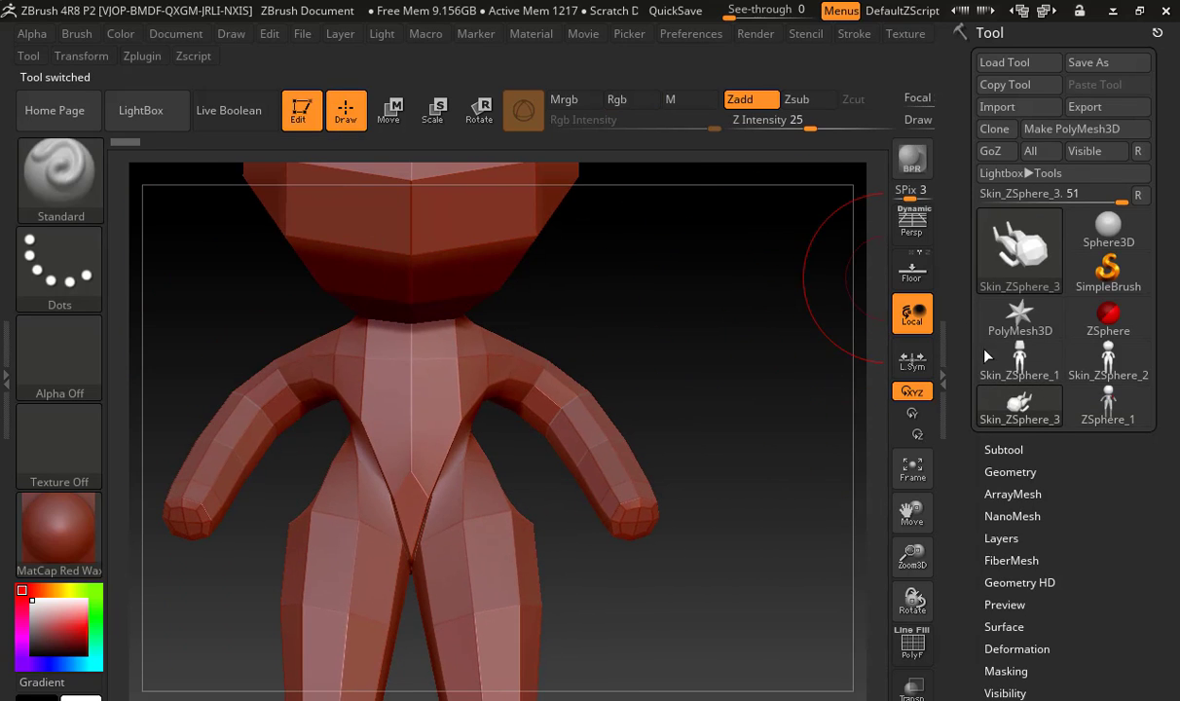
Remesh the new skin with DynaMesh at resolution 16 with Polish and Project turned on
{"action": "left_click", "coordinate": [1003, 450]}
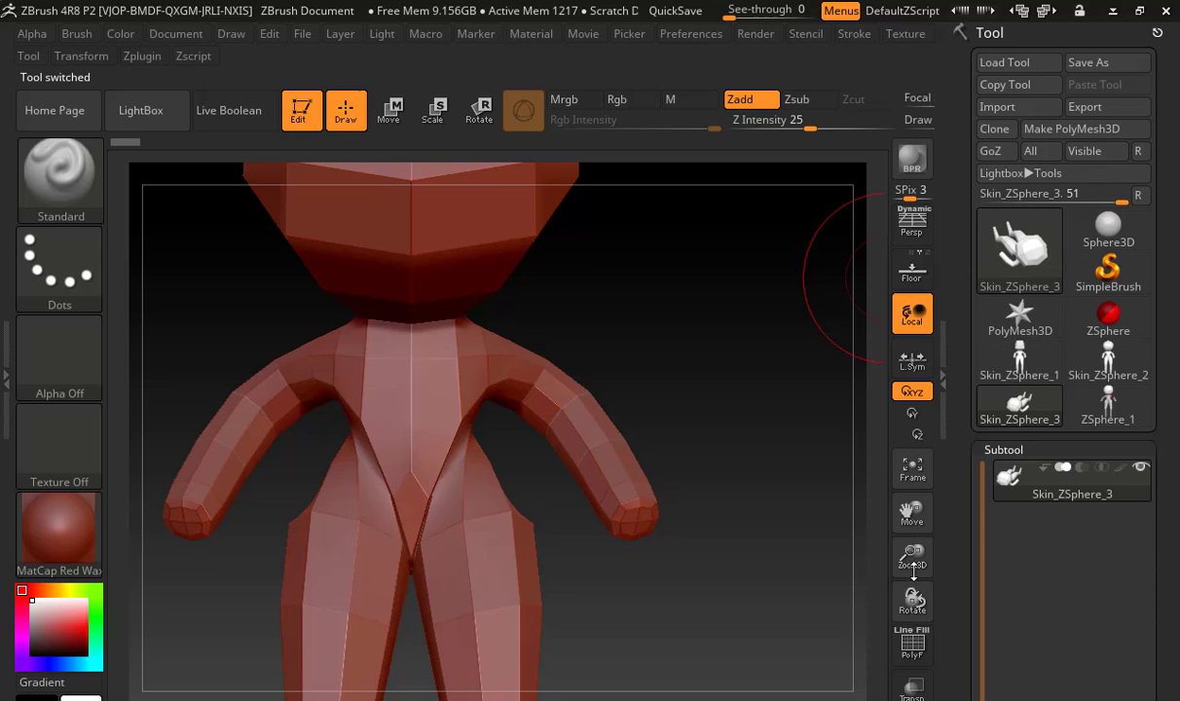
{"action": "left_click", "coordinate": [920, 654]}
{"action": "left_click", "coordinate": [923, 638]}
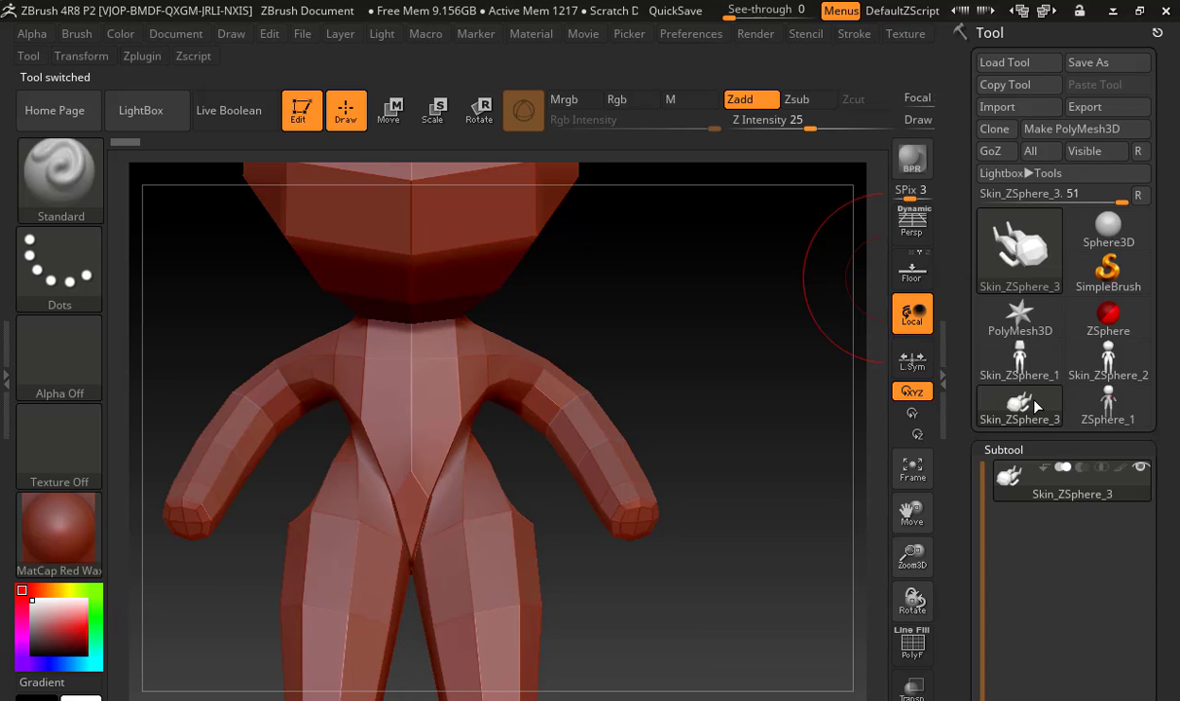
{"action": "left_click", "coordinate": [990, 450]}
{"action": "left_click", "coordinate": [981, 466]}
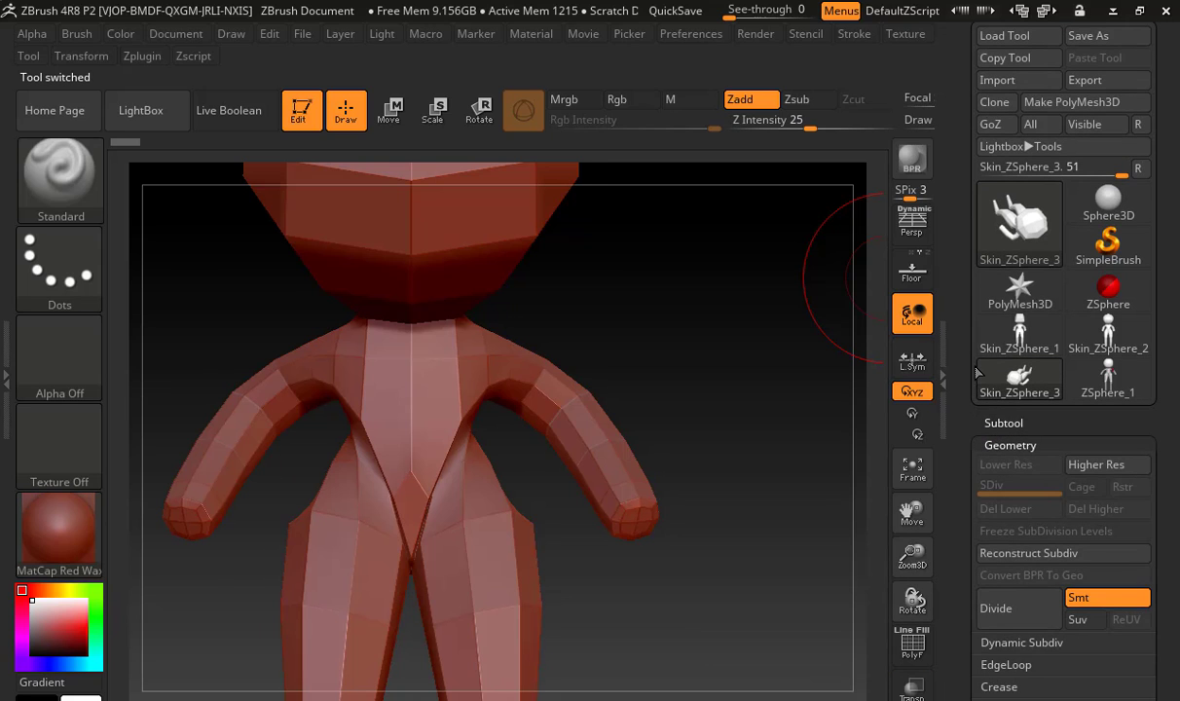
{"action": "scroll", "coordinate": [988, 350], "scroll_direction": "down", "scroll_amount": 5}
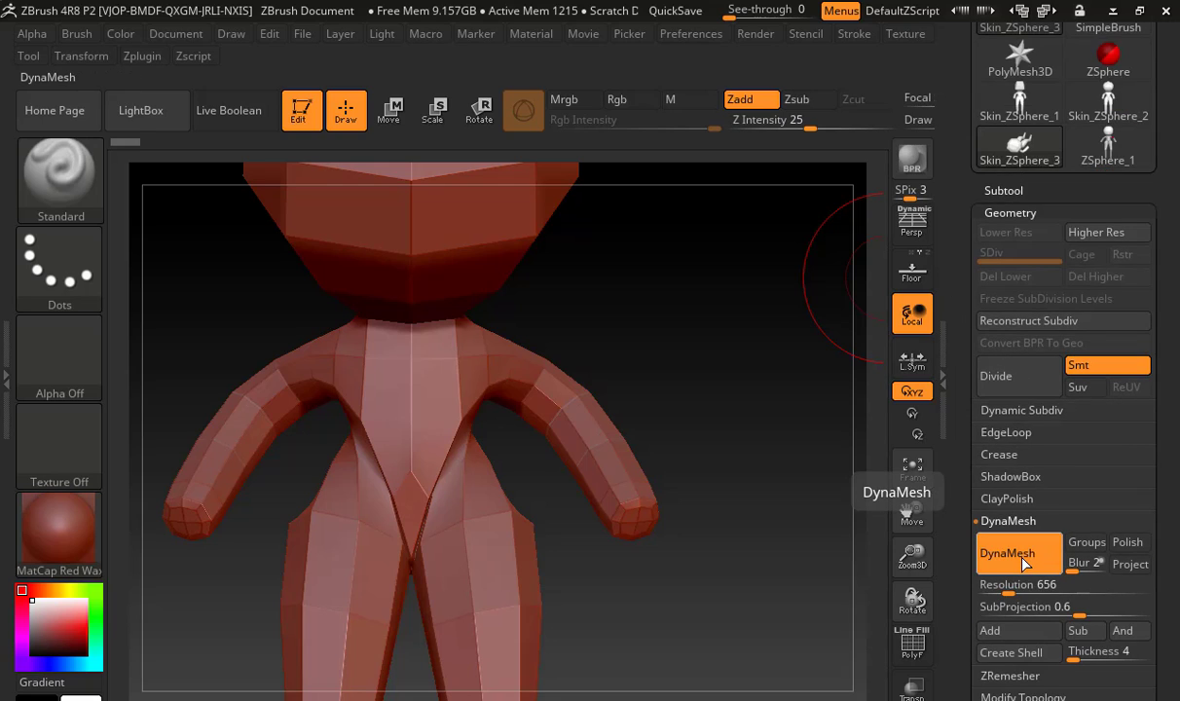
{"action": "left_click_drag", "start_coordinate": [1004, 588], "coordinate": [993, 585]}
{"action": "left_click", "coordinate": [1126, 546]}
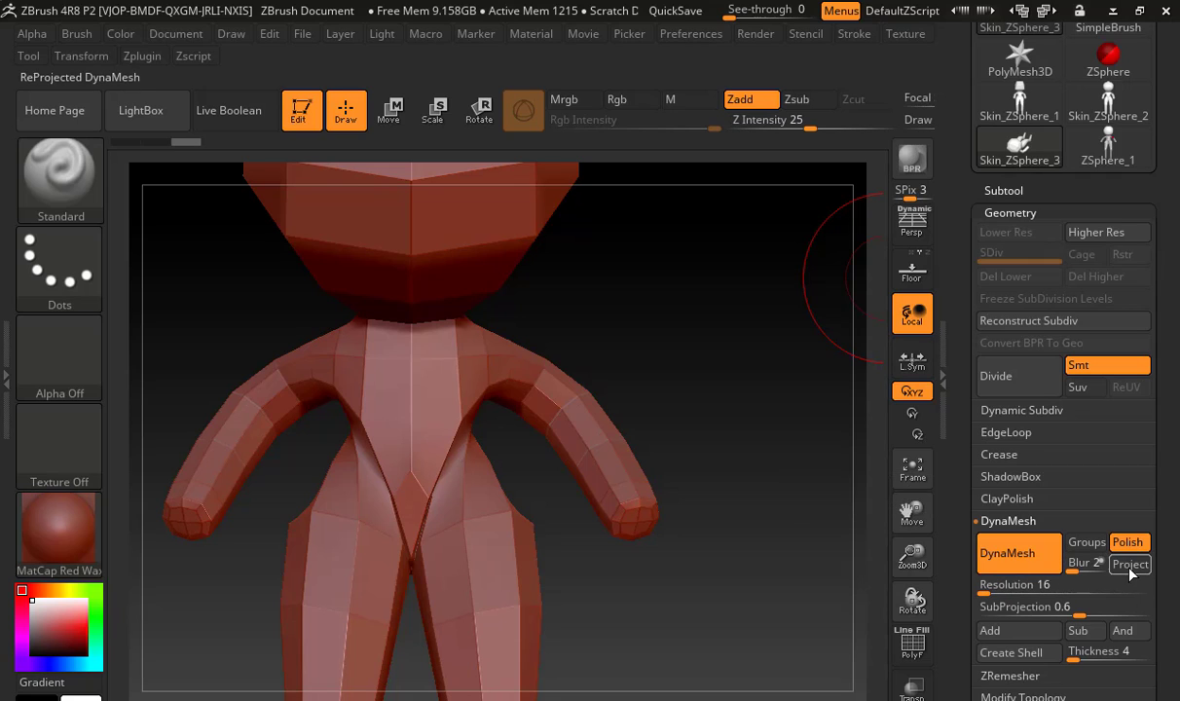
{"action": "left_click", "coordinate": [1131, 567]}
{"action": "left_click", "coordinate": [1037, 554]}
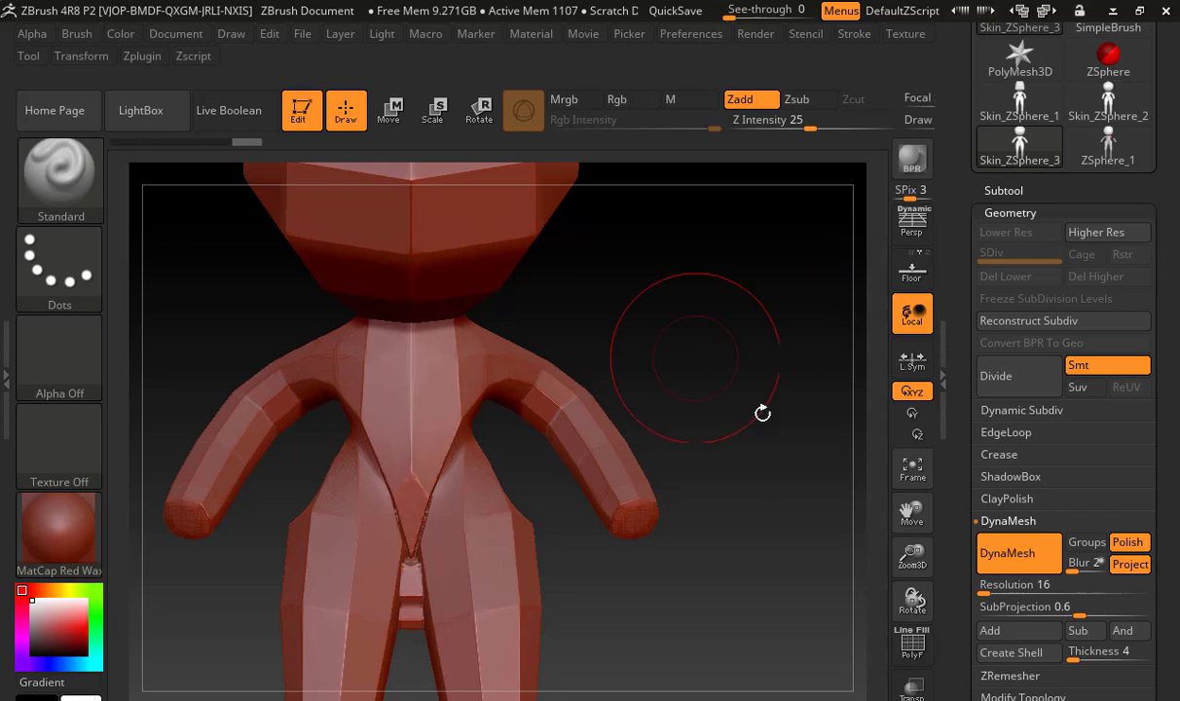
Check the remeshed figure's topology with the polyframe and examine the whole body from the front and back
{"action": "left_click_drag", "start_coordinate": [674, 334], "coordinate": [784, 498], "text": "alt"}
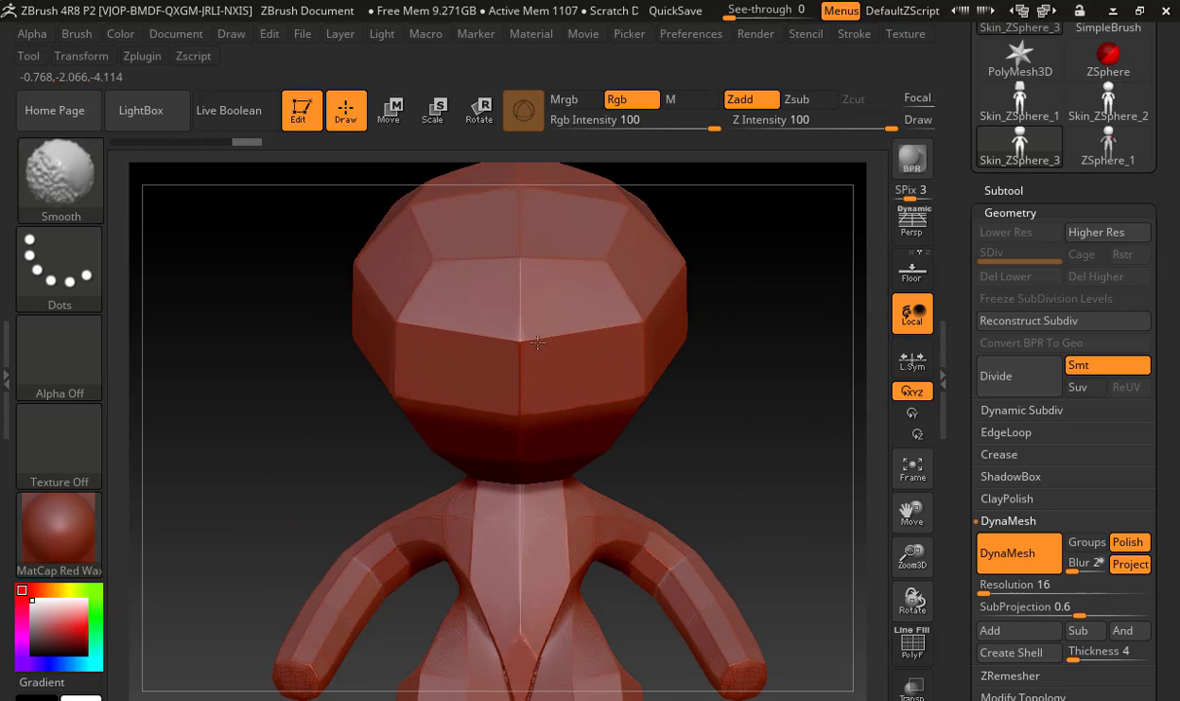
{"action": "left_click", "coordinate": [925, 649]}
{"action": "left_click", "coordinate": [930, 651]}
{"action": "left_click_drag", "start_coordinate": [754, 474], "coordinate": [722, 229], "text": "alt"}
{"action": "mouse_move", "coordinate": [773, 444]}
{"action": "left_mouse_down"}
{"action": "mouse_move", "coordinate": [584, 439]}
{"action": "mouse_move", "coordinate": [601, 596]}
{"action": "mouse_move", "coordinate": [634, 532]}
{"action": "left_mouse_up"}
{"action": "mouse_move", "coordinate": [670, 457]}
{"action": "left_mouse_down", "text": "shift"}
{"action": "mouse_move", "coordinate": [593, 389]}
{"action": "mouse_move", "coordinate": [611, 382]}
{"action": "mouse_move", "coordinate": [575, 340]}
{"action": "left_mouse_up", "text": "shift"}
{"action": "mouse_move", "coordinate": [425, 289]}
{"action": "left_mouse_down", "text": "alt"}
{"action": "mouse_move", "coordinate": [407, 406]}
{"action": "mouse_move", "coordinate": [146, 341]}
{"action": "left_mouse_up", "text": "alt"}
Smooth the faceted edges of the head and torso with the Smooth brush, adjusting the brush size
{"action": "left_click_drag", "start_coordinate": [550, 353], "coordinate": [559, 350], "text": "shift"}
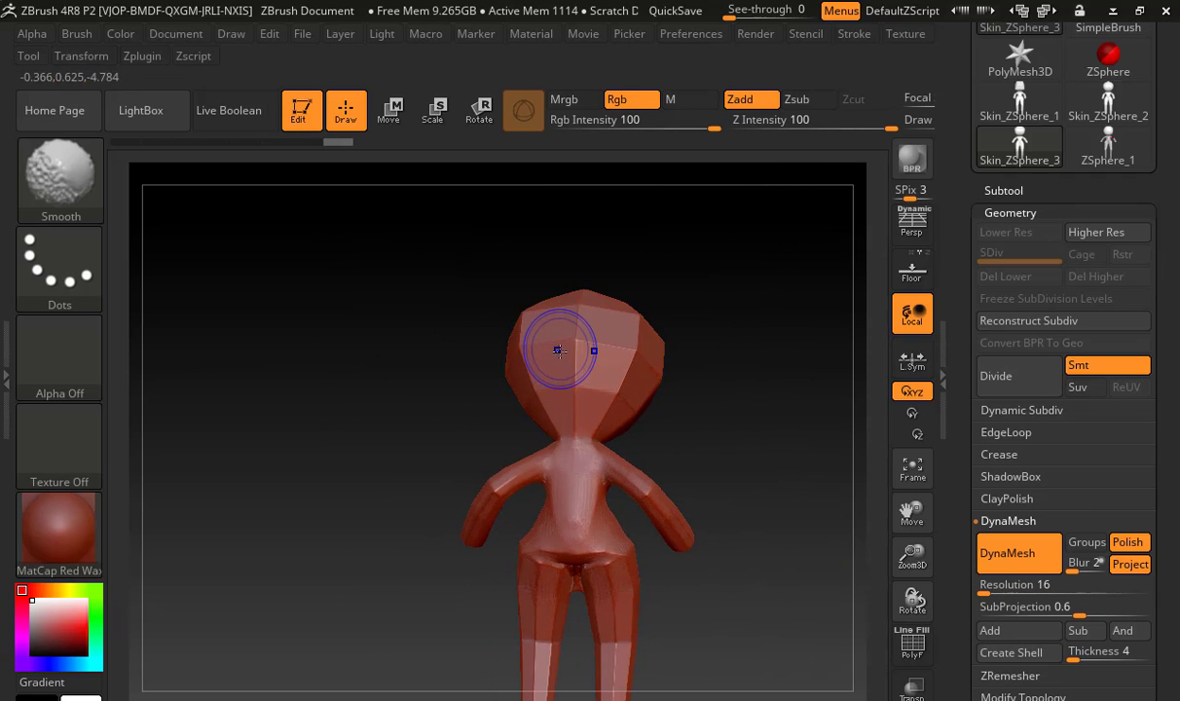
{"action": "left_click_drag", "start_coordinate": [355, 343], "coordinate": [582, 348]}
{"action": "key", "text": "s"}
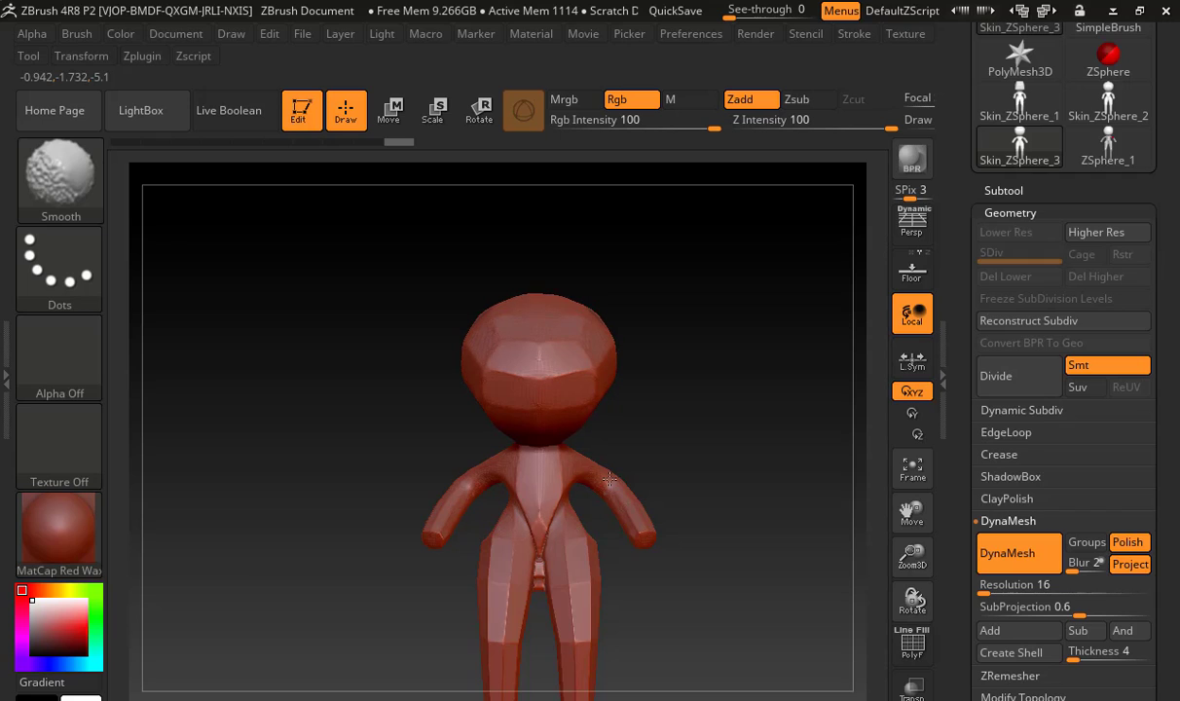
{"action": "mouse_move", "coordinate": [629, 597]}
{"action": "left_mouse_down", "text": "alt"}
{"action": "mouse_move", "coordinate": [645, 595]}
{"action": "mouse_move", "coordinate": [696, 507]}
{"action": "left_mouse_up", "text": "alt"}
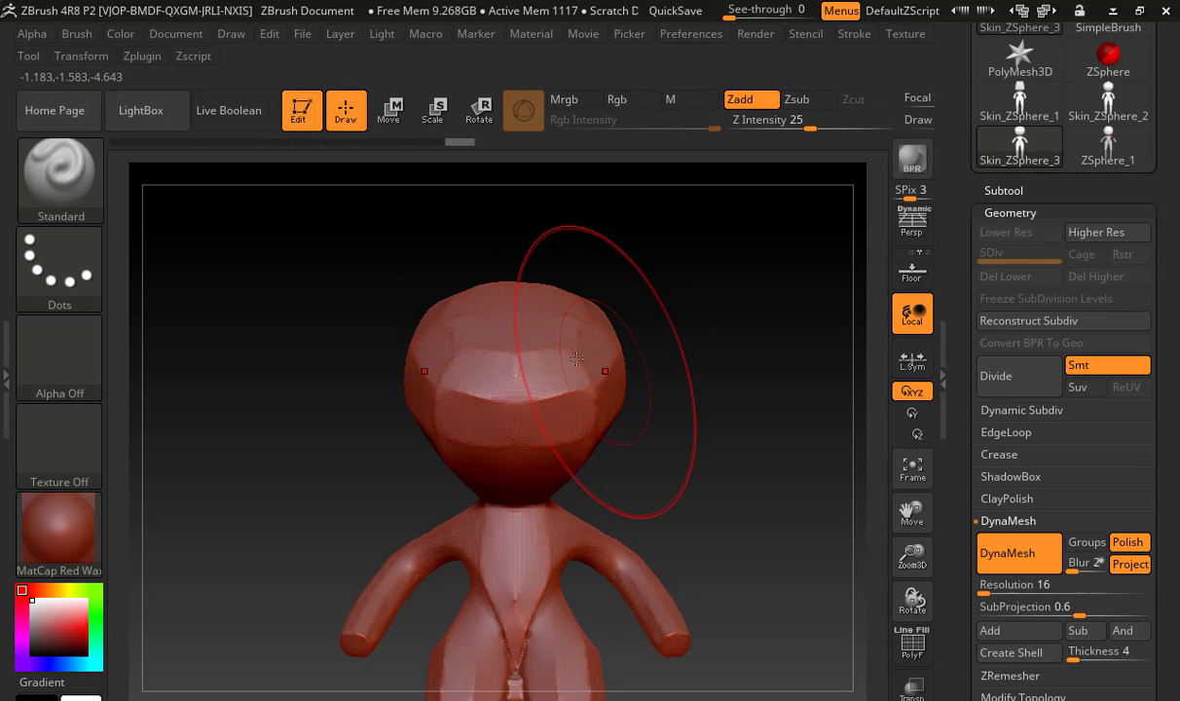
{"action": "key", "text": "s"}
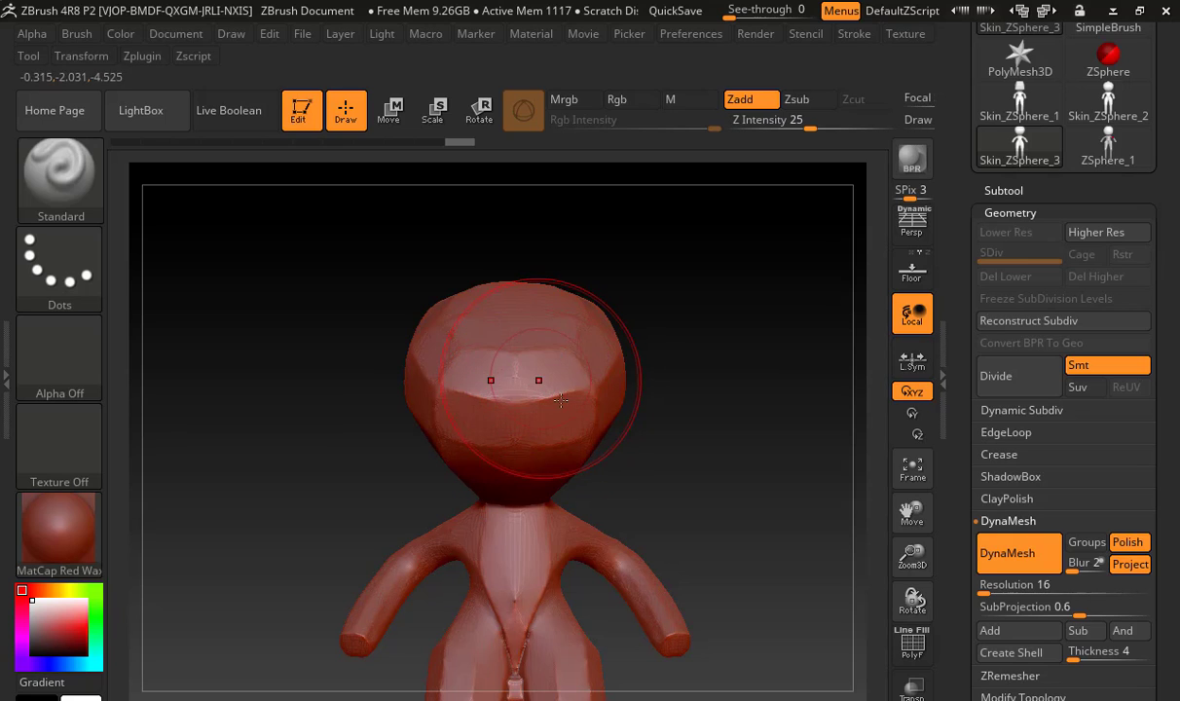
{"action": "key", "text": "shift"}
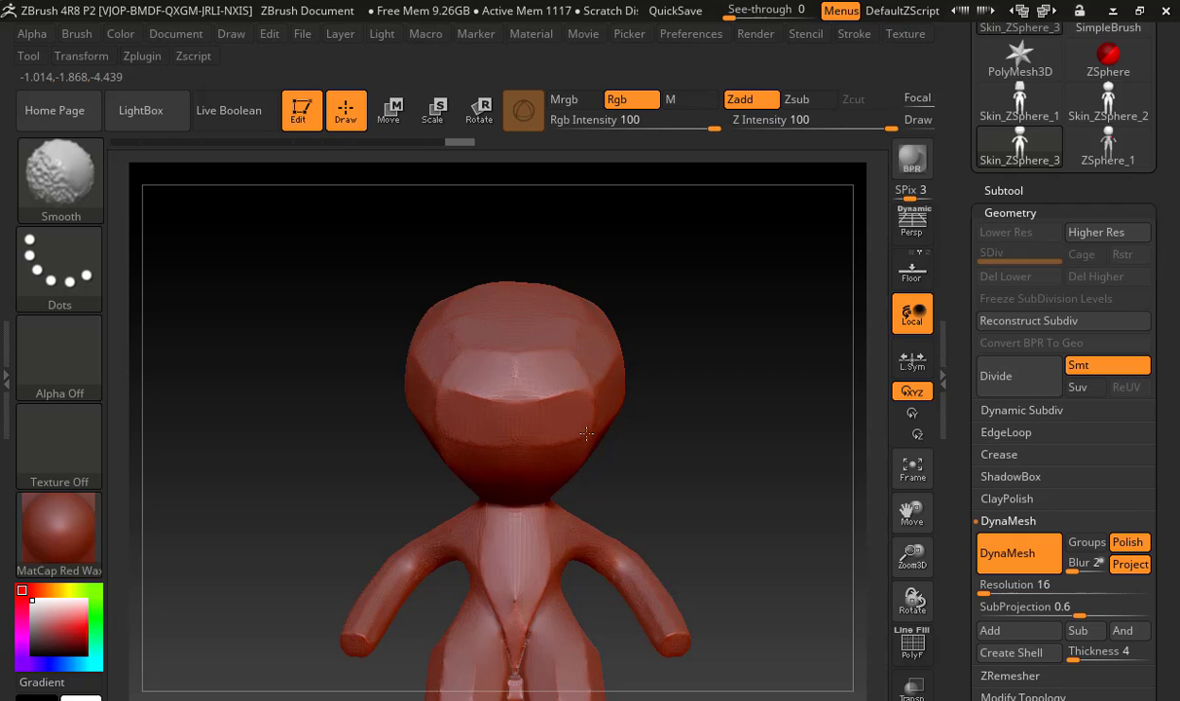
{"action": "mouse_move", "coordinate": [586, 384]}
{"action": "left_mouse_down", "text": "shift"}
{"action": "mouse_move", "coordinate": [598, 367]}
{"action": "mouse_move", "coordinate": [555, 346]}
{"action": "left_mouse_up", "text": "shift"}
{"action": "mouse_move", "coordinate": [668, 358]}
{"action": "left_mouse_down", "text": "alt"}
{"action": "mouse_move", "coordinate": [667, 377]}
{"action": "mouse_move", "coordinate": [837, 326]}
{"action": "left_mouse_up", "text": "alt"}
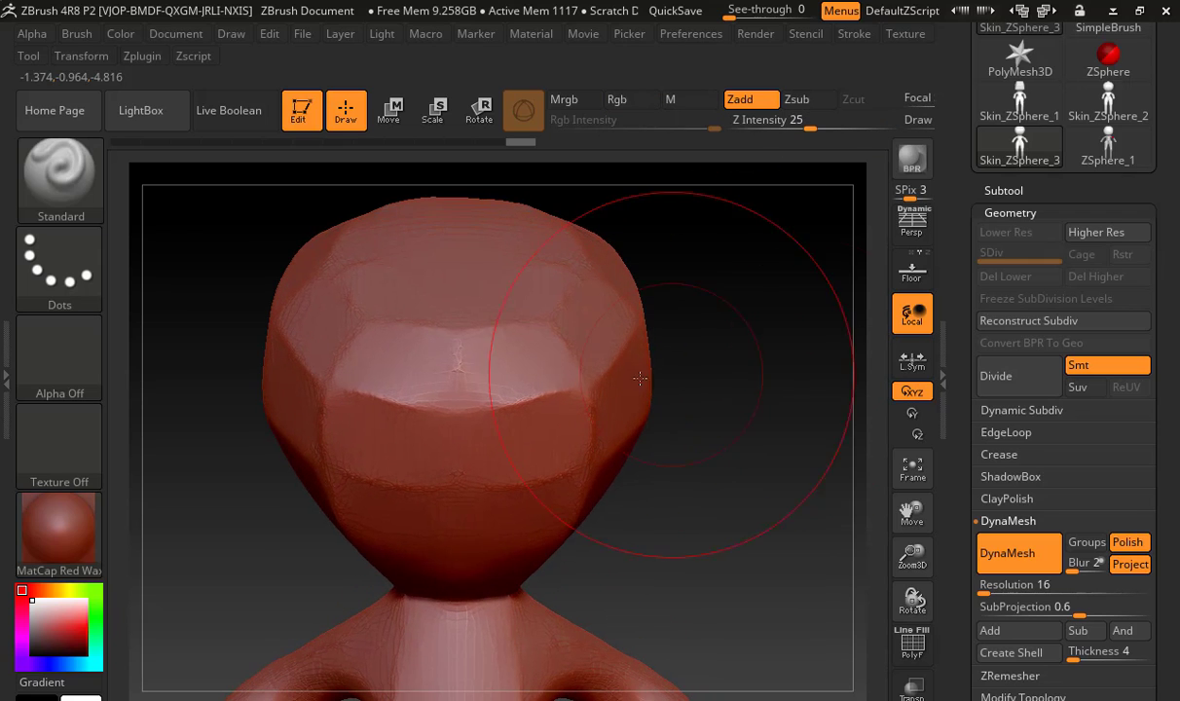
Brush over the face with ClayBuildup and check the head's mesh density with the polyframe
{"action": "key", "text": "b"}
{"action": "key", "text": "c"}
{"action": "key", "text": "b"}
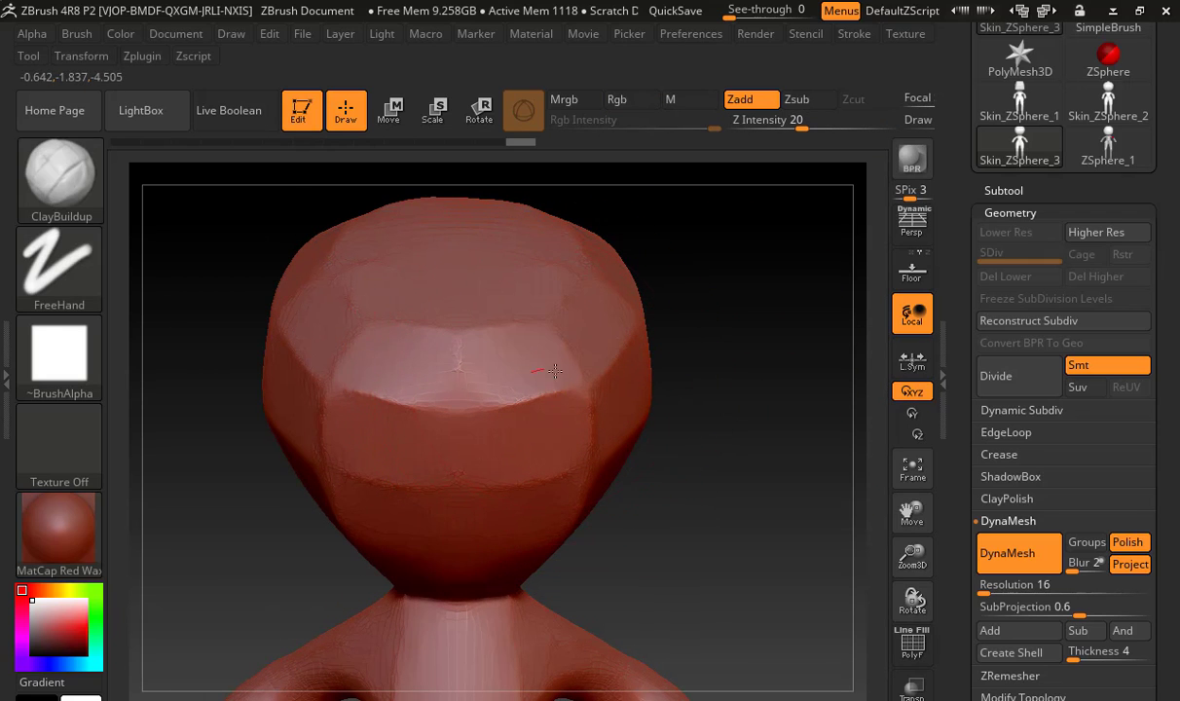
{"action": "mouse_move", "coordinate": [555, 371]}
{"action": "left_mouse_down"}
{"action": "mouse_move", "coordinate": [521, 362]}
{"action": "mouse_move", "coordinate": [535, 346]}
{"action": "mouse_move", "coordinate": [516, 370]}
{"action": "mouse_move", "coordinate": [551, 423]}
{"action": "left_mouse_up"}
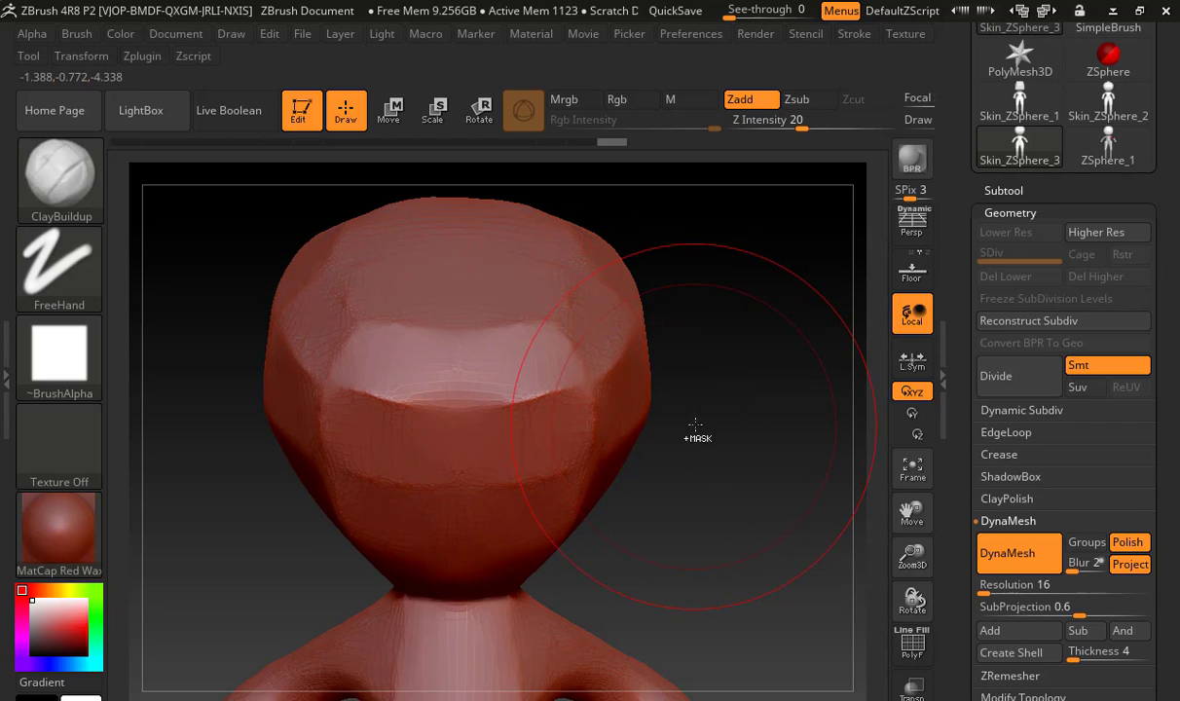
{"action": "left_click", "coordinate": [913, 642]}
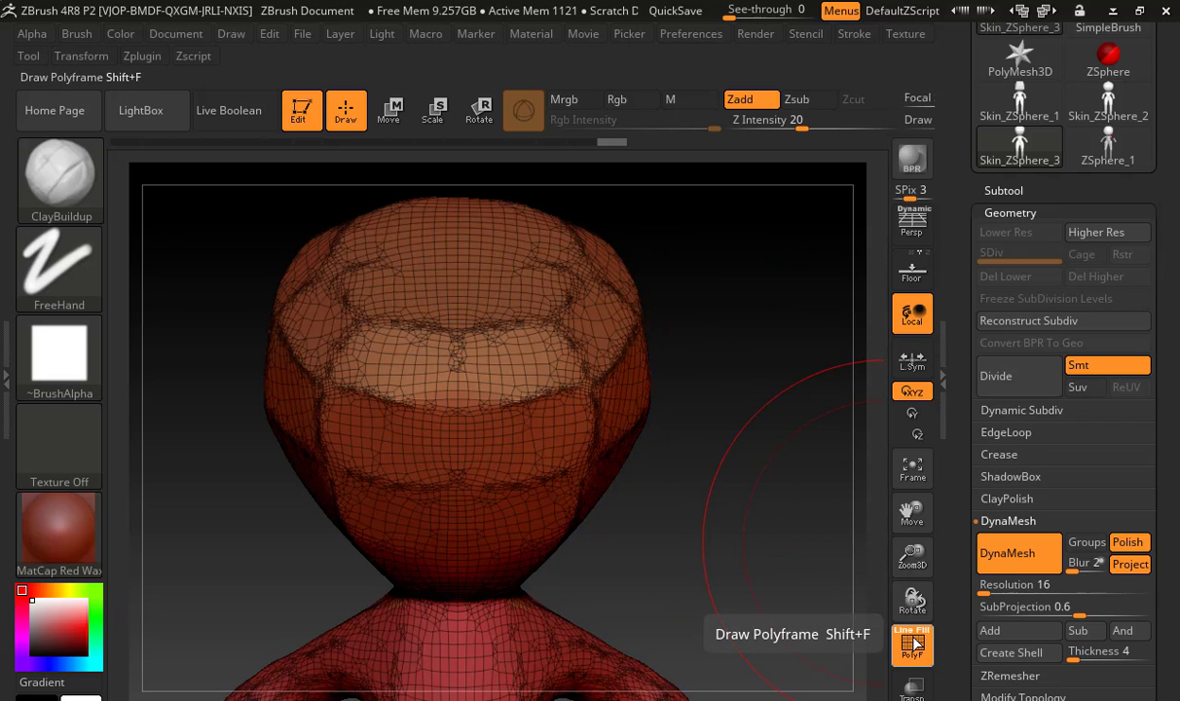
{"action": "left_click", "coordinate": [913, 643]}
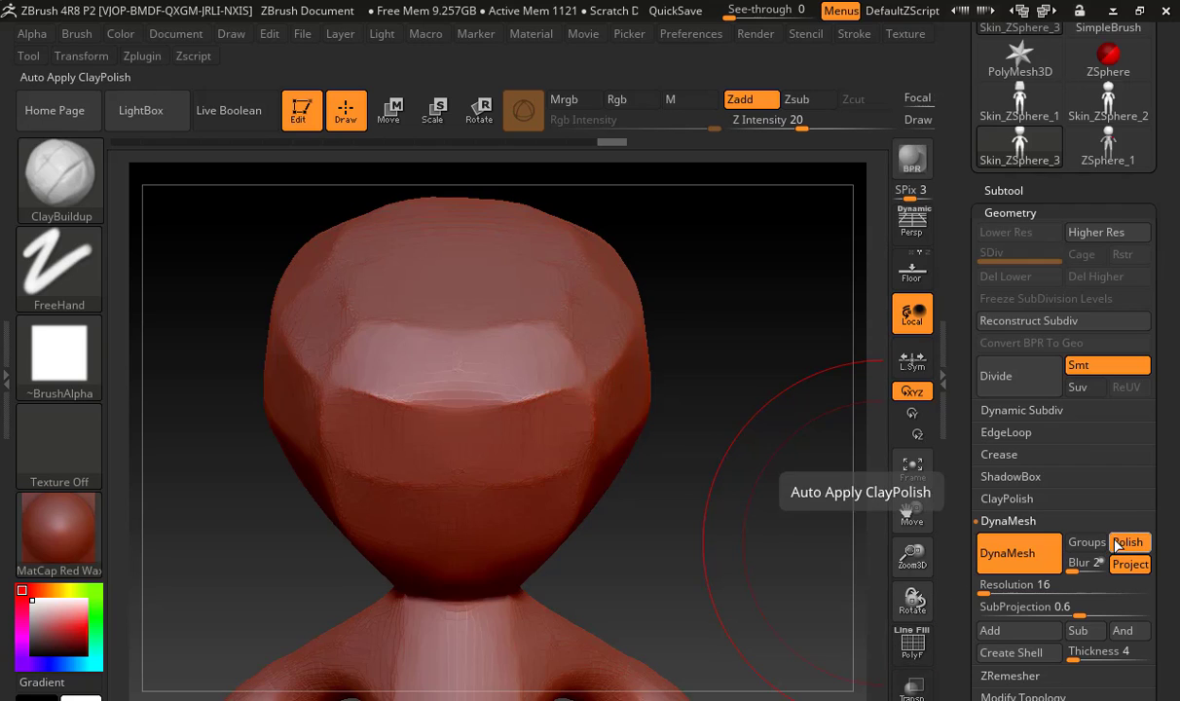
Remesh the figure at DynaMesh resolution 16 with Polish and Project off, and show the polyframe on the head
{"action": "left_click", "coordinate": [1009, 549]}
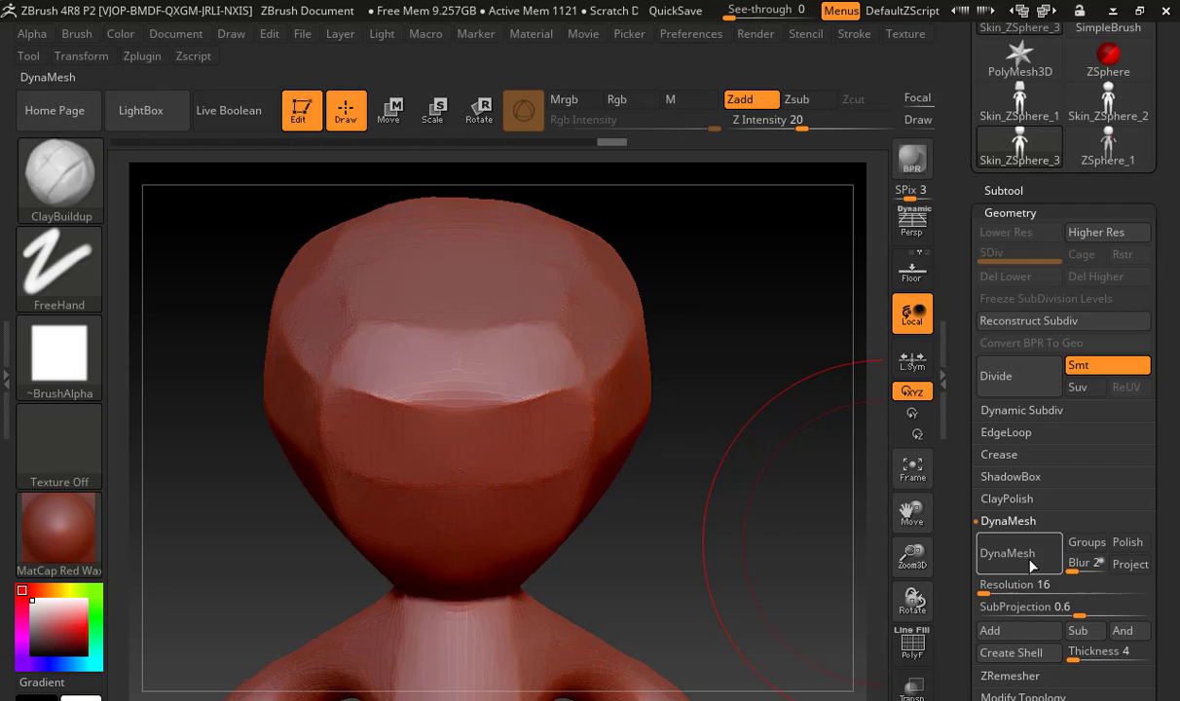
{"action": "left_click_drag", "start_coordinate": [711, 487], "coordinate": [843, 589]}
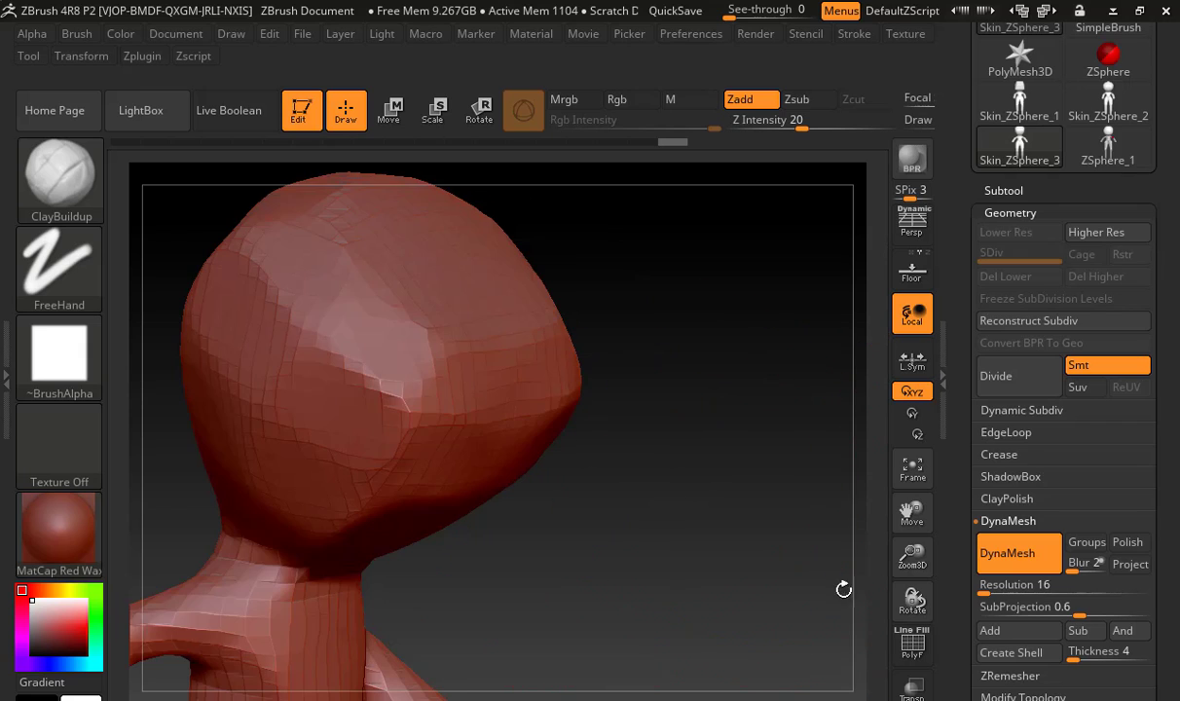
{"action": "left_click", "coordinate": [913, 644]}
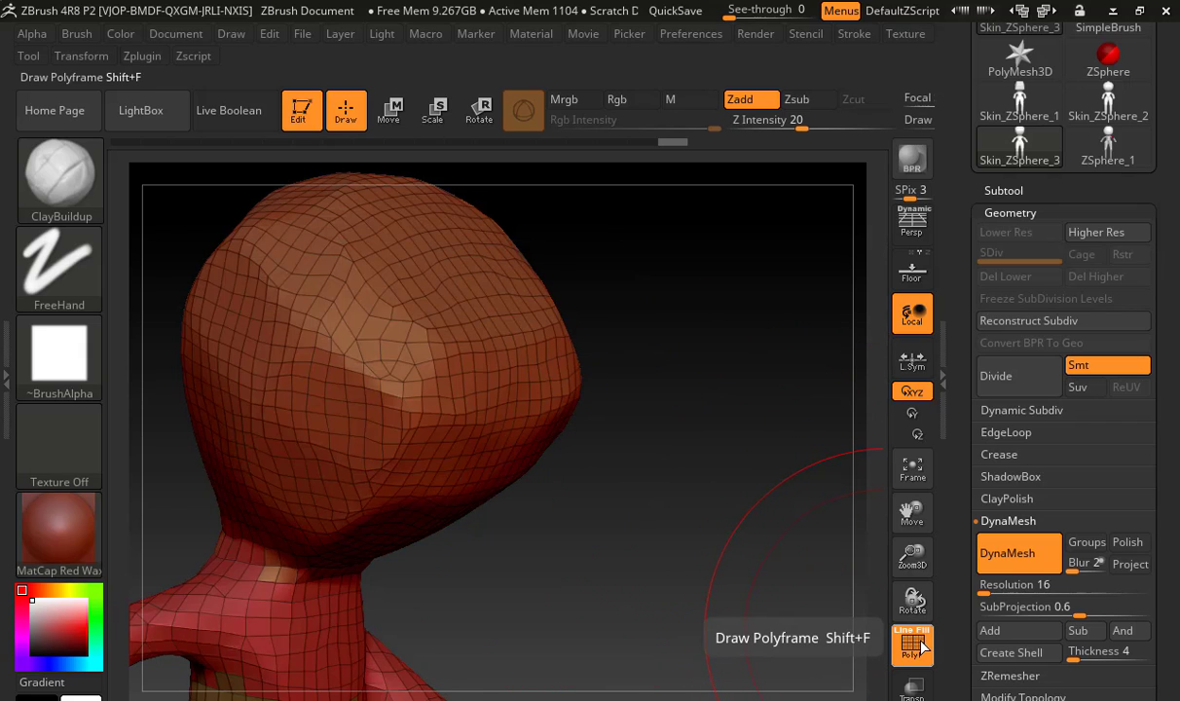
Hide the polyframe and smooth the front and side surfaces of the head with the Smooth brush
{"action": "left_click", "coordinate": [915, 645]}
{"action": "left_click_drag", "start_coordinate": [784, 590], "coordinate": [765, 584], "text": "shift"}
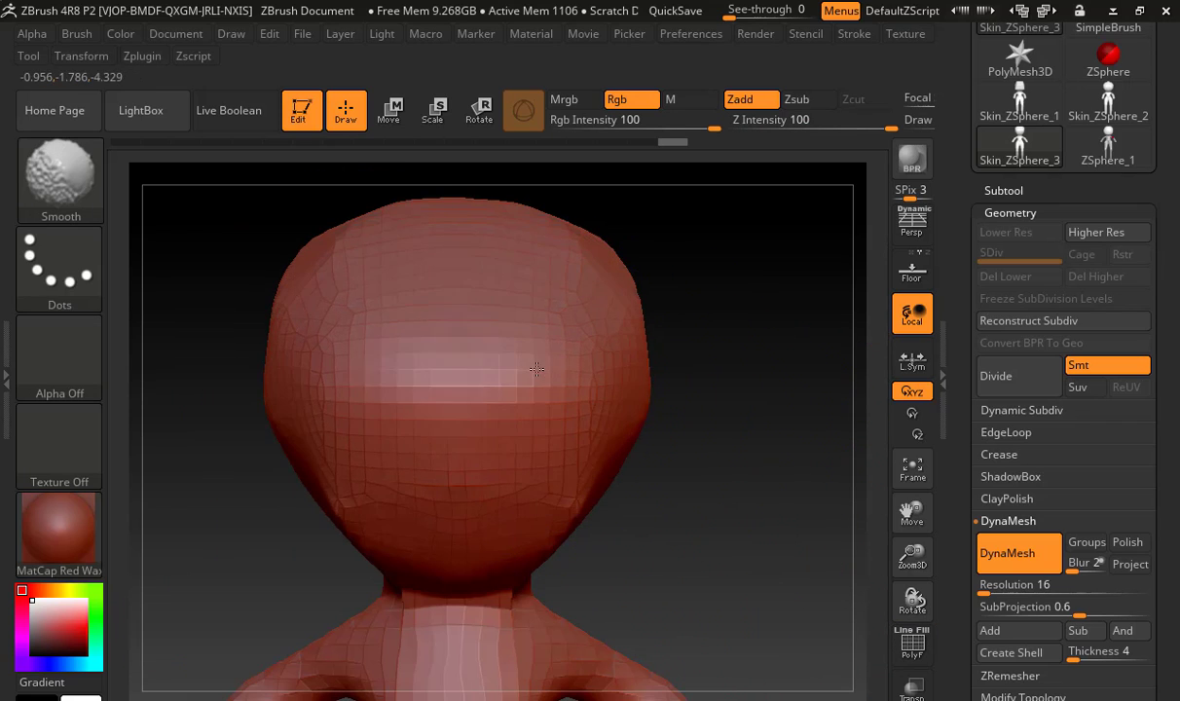
{"action": "mouse_move", "coordinate": [537, 370]}
{"action": "left_mouse_down", "text": "shift"}
{"action": "mouse_move", "coordinate": [526, 419]}
{"action": "mouse_move", "coordinate": [576, 477]}
{"action": "left_mouse_up", "text": "shift"}
{"action": "left_click_drag", "start_coordinate": [596, 348], "coordinate": [580, 263], "text": "shift"}
{"action": "left_click_drag", "start_coordinate": [679, 332], "coordinate": [545, 341]}
{"action": "left_click_drag", "start_coordinate": [671, 307], "coordinate": [667, 355], "text": "shift"}
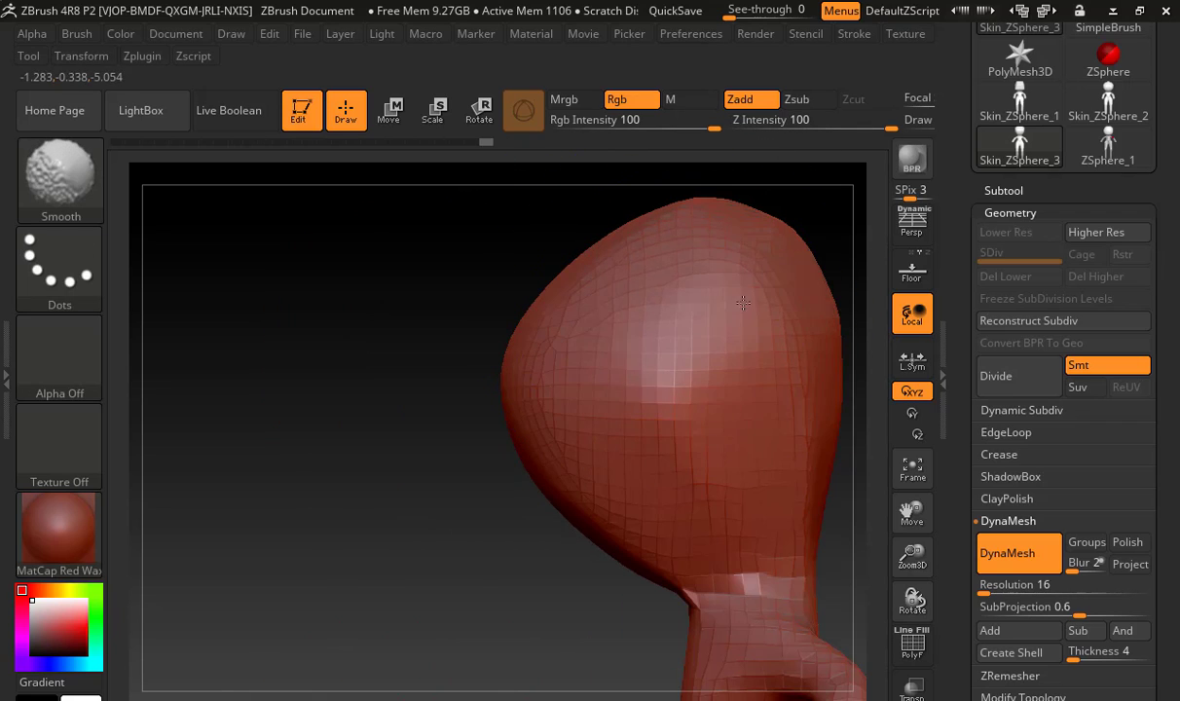
Switch to the Move brush and pull the back of the head outward in side view to round the skull
{"action": "left_click_drag", "start_coordinate": [478, 438], "coordinate": [156, 458]}
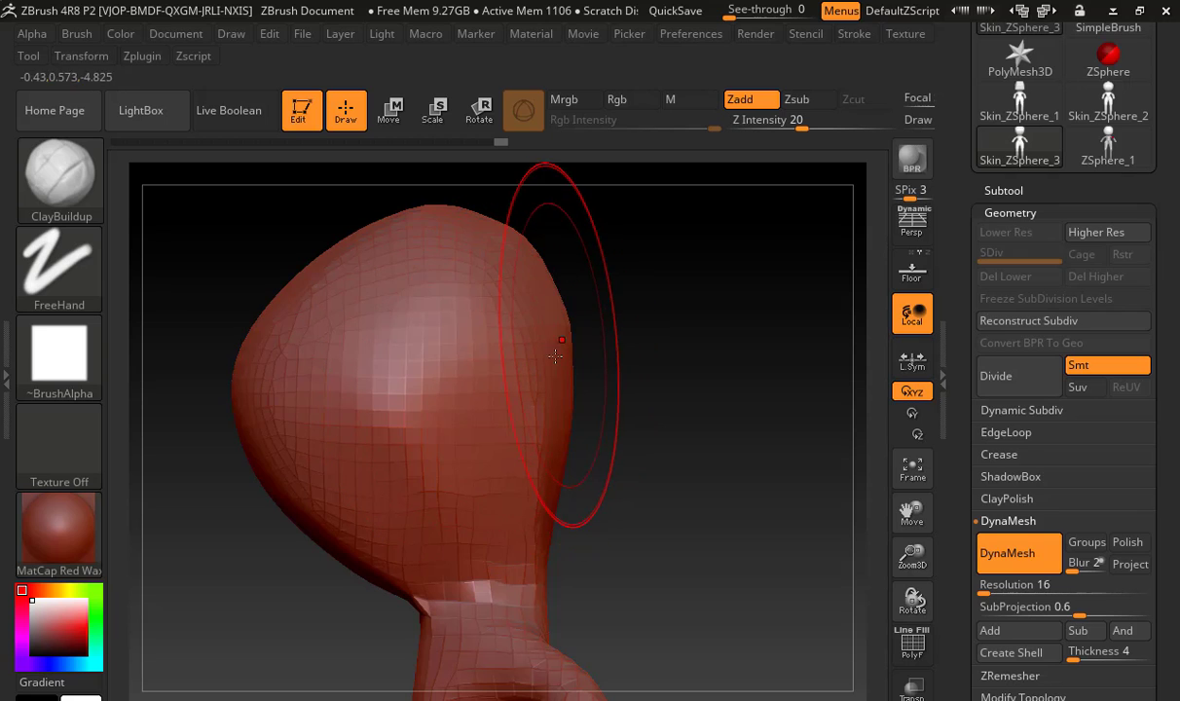
{"action": "mouse_move", "coordinate": [548, 343]}
{"action": "left_mouse_down", "text": "shift"}
{"action": "mouse_move", "coordinate": [502, 394]}
{"action": "mouse_move", "coordinate": [562, 351]}
{"action": "left_mouse_up", "text": "shift"}
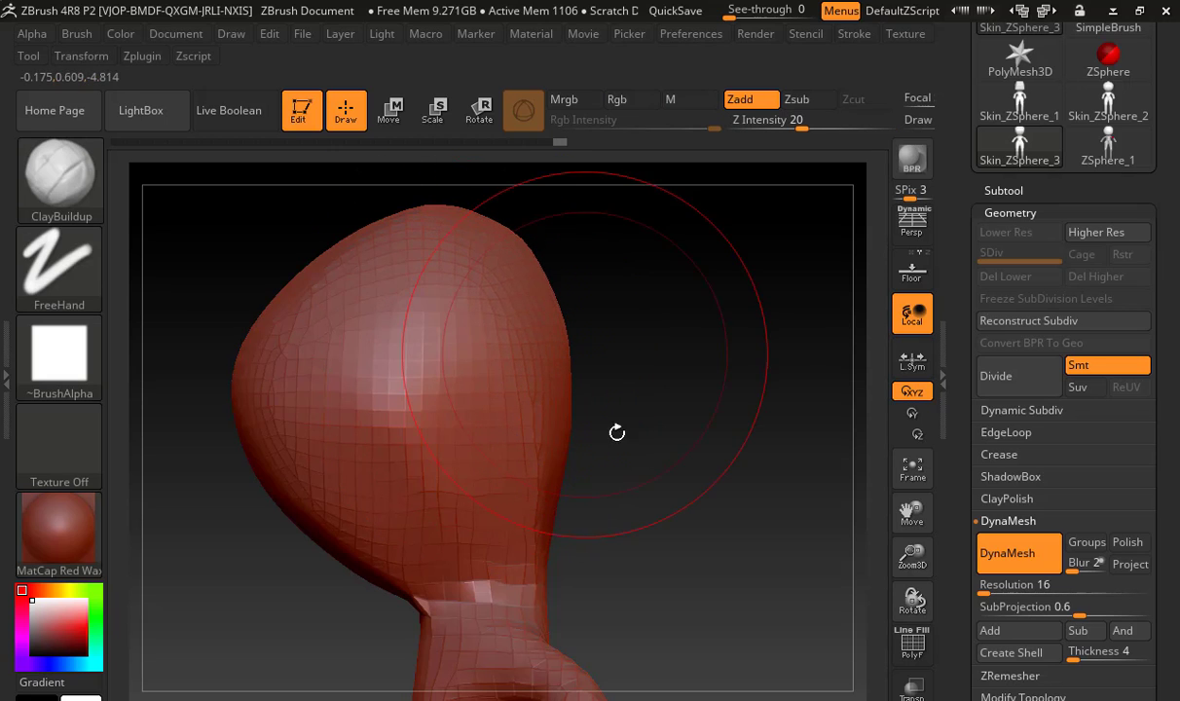
{"action": "left_click_drag", "start_coordinate": [656, 471], "coordinate": [593, 454]}
{"action": "key", "text": "b"}
{"action": "key", "text": "m"}
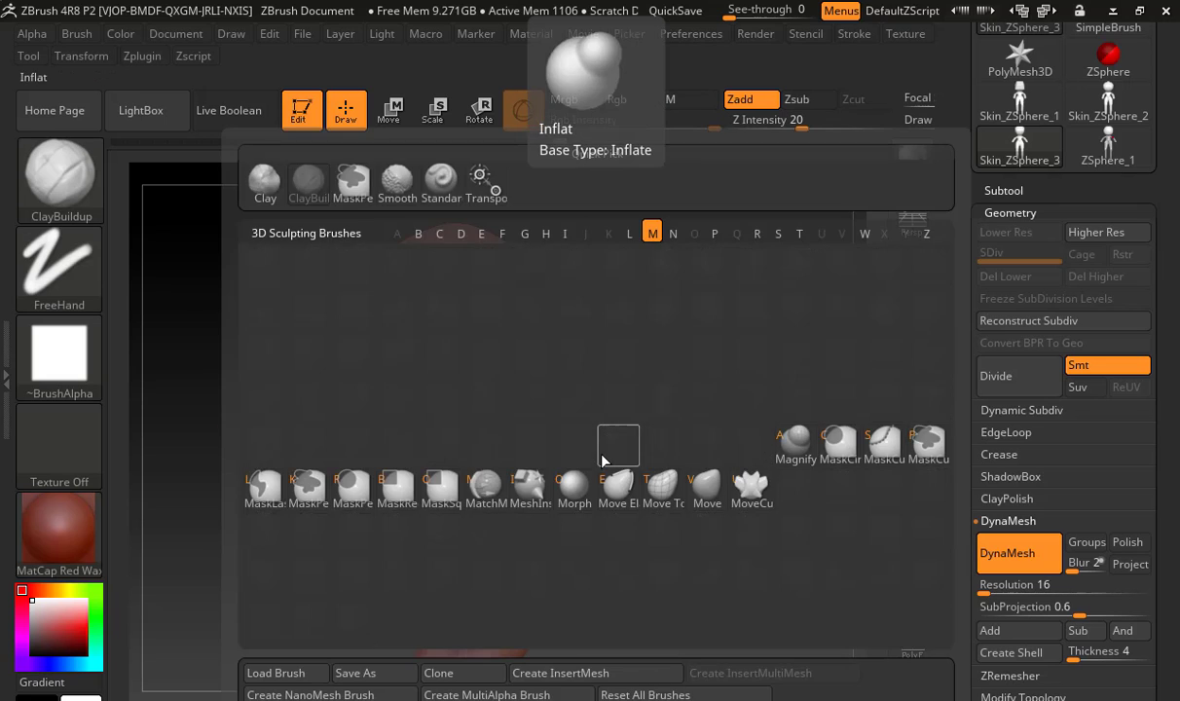
{"action": "key", "text": "v"}
{"action": "left_click_drag", "start_coordinate": [528, 363], "coordinate": [557, 351]}
{"action": "left_click_drag", "start_coordinate": [529, 299], "coordinate": [548, 277]}
Refine the head's outline from the front and side with the Move brush
{"action": "mouse_move", "coordinate": [584, 370]}
{"action": "left_mouse_down"}
{"action": "mouse_move", "coordinate": [642, 400]}
{"action": "mouse_move", "coordinate": [574, 390]}
{"action": "mouse_move", "coordinate": [551, 417]}
{"action": "mouse_move", "coordinate": [499, 414]}
{"action": "left_mouse_up"}
{"action": "left_click_drag", "start_coordinate": [662, 388], "coordinate": [574, 375]}
{"action": "left_click_drag", "start_coordinate": [571, 255], "coordinate": [565, 263]}
{"action": "left_click_drag", "start_coordinate": [471, 338], "coordinate": [448, 303]}
{"action": "left_click_drag", "start_coordinate": [687, 327], "coordinate": [711, 343]}
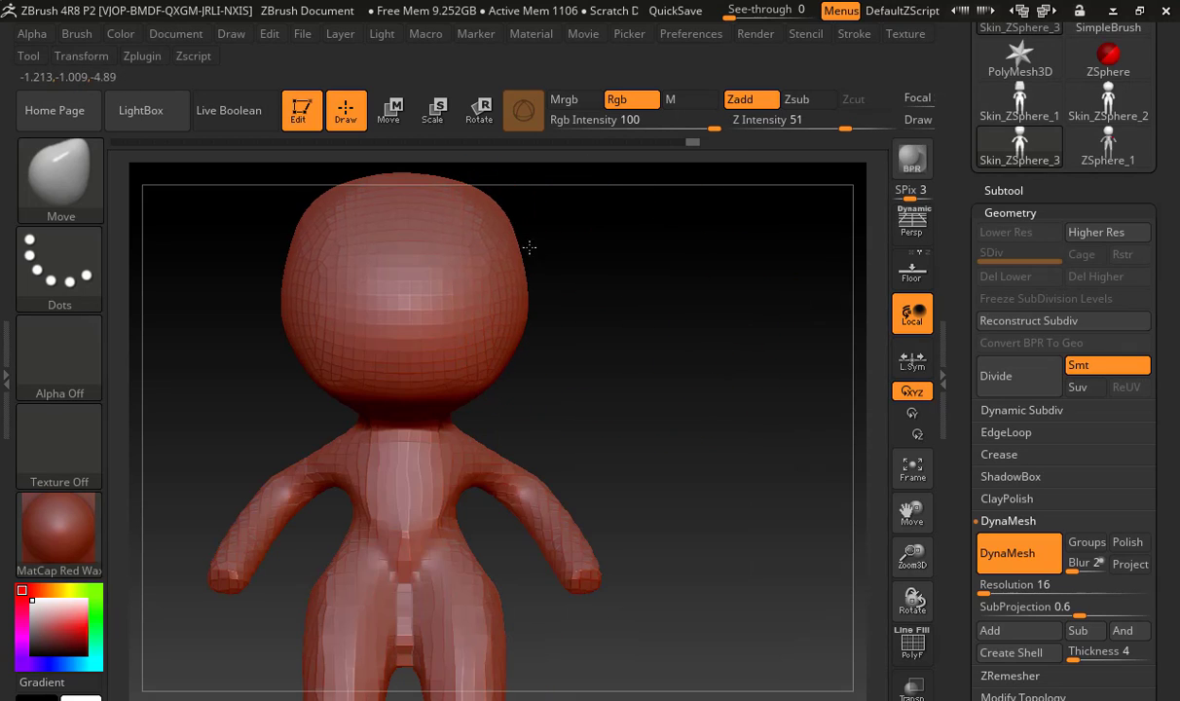
Reshape the hips, crotch and upper legs symmetrically with the Move brush
{"action": "left_click_drag", "start_coordinate": [604, 359], "coordinate": [649, 264], "text": "alt"}
{"action": "mouse_move", "coordinate": [459, 469]}
{"action": "left_mouse_down", "text": "shift"}
{"action": "mouse_move", "coordinate": [455, 515]}
{"action": "mouse_move", "coordinate": [444, 498]}
{"action": "left_mouse_up", "text": "shift"}
{"action": "left_click_drag", "start_coordinate": [601, 540], "coordinate": [617, 416], "text": "alt"}
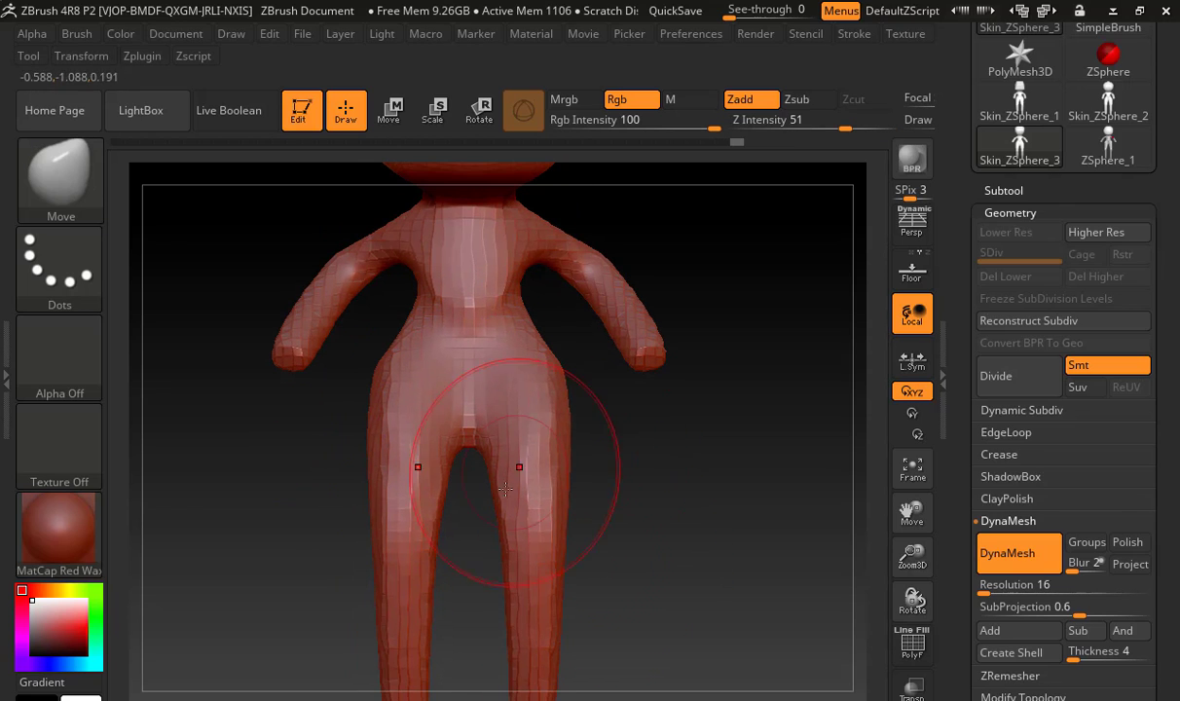
{"action": "left_click_drag", "start_coordinate": [505, 488], "coordinate": [533, 516], "text": "shift"}
{"action": "left_click_drag", "start_coordinate": [542, 585], "coordinate": [543, 589], "text": "shift"}
{"action": "left_click_drag", "start_coordinate": [629, 531], "coordinate": [632, 424], "text": "alt"}
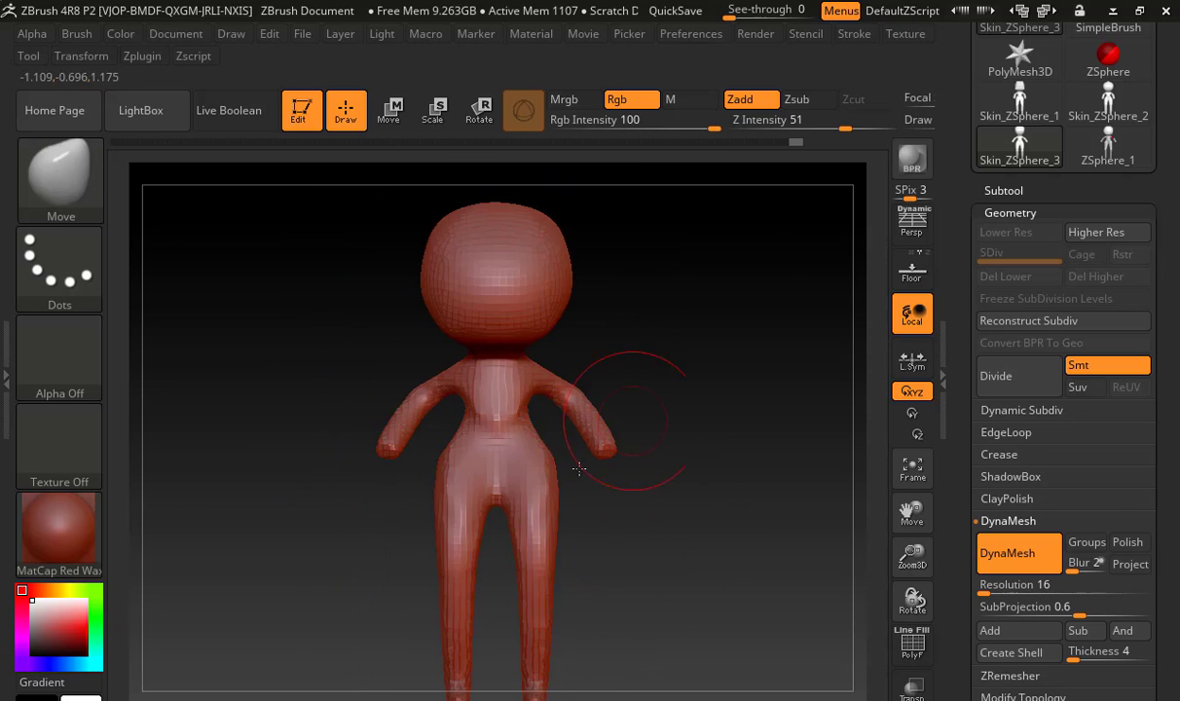
Turn off DynaMesh and divide the figure once to reach subdivision level 2
{"action": "left_click_drag", "start_coordinate": [597, 567], "coordinate": [538, 534]}
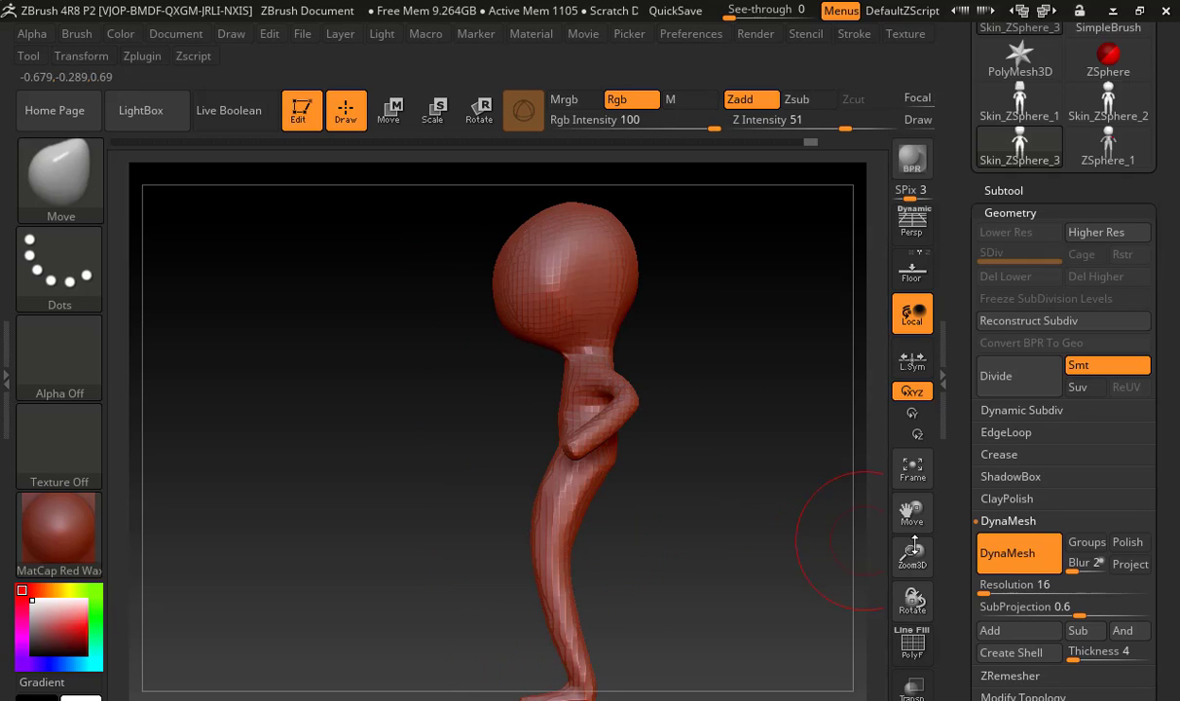
{"action": "left_click", "coordinate": [1002, 555]}
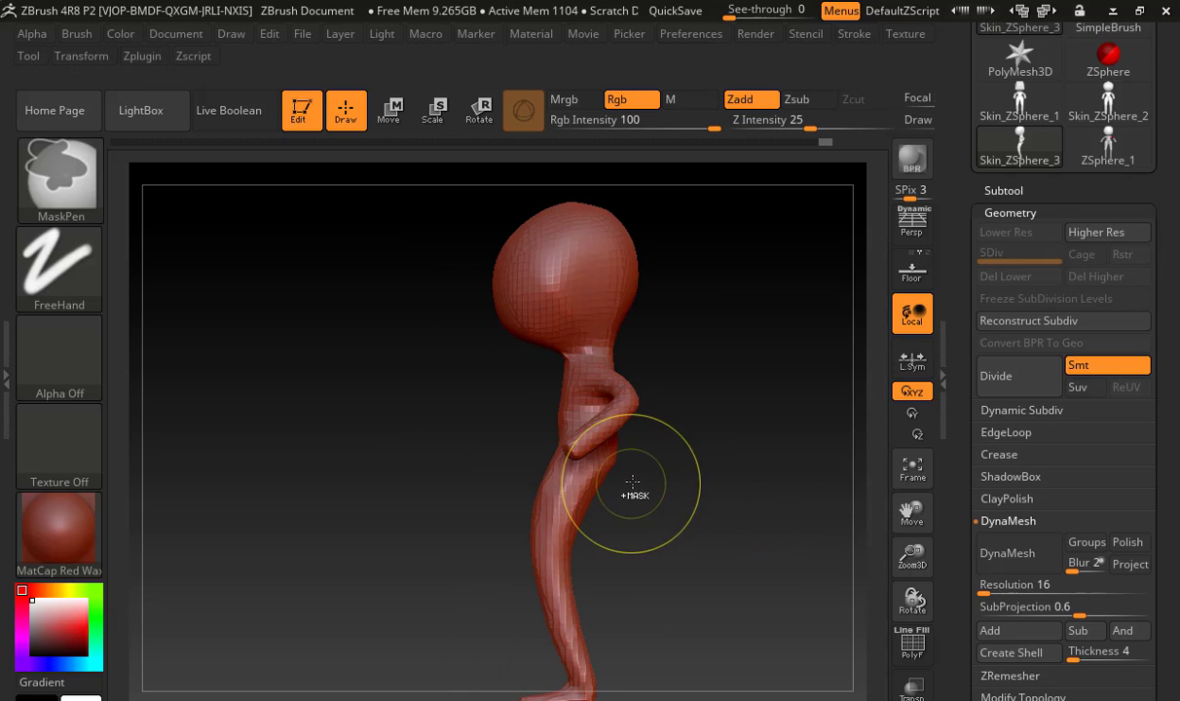
{"action": "key", "text": "ctrl+d"}
{"action": "mouse_move", "coordinate": [661, 479]}
{"action": "left_mouse_down"}
{"action": "mouse_move", "coordinate": [762, 463]}
{"action": "mouse_move", "coordinate": [620, 406]}
{"action": "left_mouse_up"}
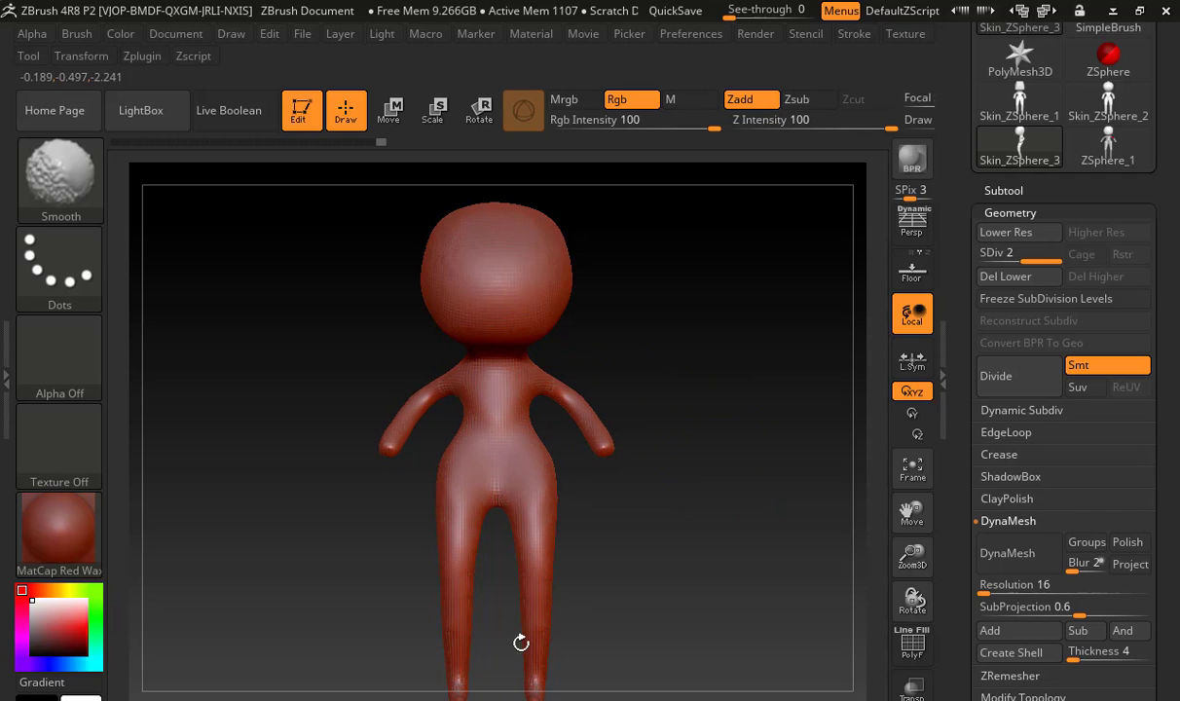
{"action": "mouse_move", "coordinate": [521, 642]}
{"action": "left_mouse_down"}
{"action": "mouse_move", "coordinate": [550, 623]}
{"action": "mouse_move", "coordinate": [497, 559]}
{"action": "left_mouse_up"}
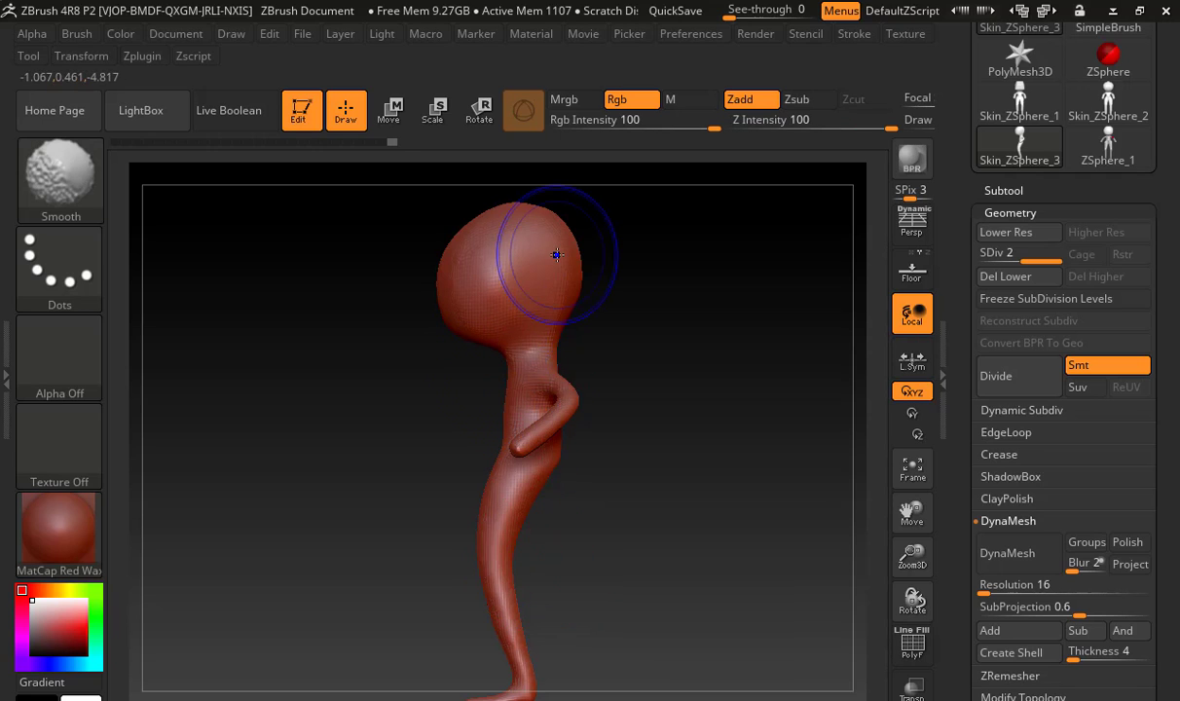
Smooth the back and side of the subdivided head, and check the figure from the front
{"action": "mouse_move", "coordinate": [556, 255]}
{"action": "left_mouse_down", "text": "shift"}
{"action": "mouse_move", "coordinate": [500, 211]}
{"action": "mouse_move", "coordinate": [491, 227]}
{"action": "left_mouse_up", "text": "shift"}
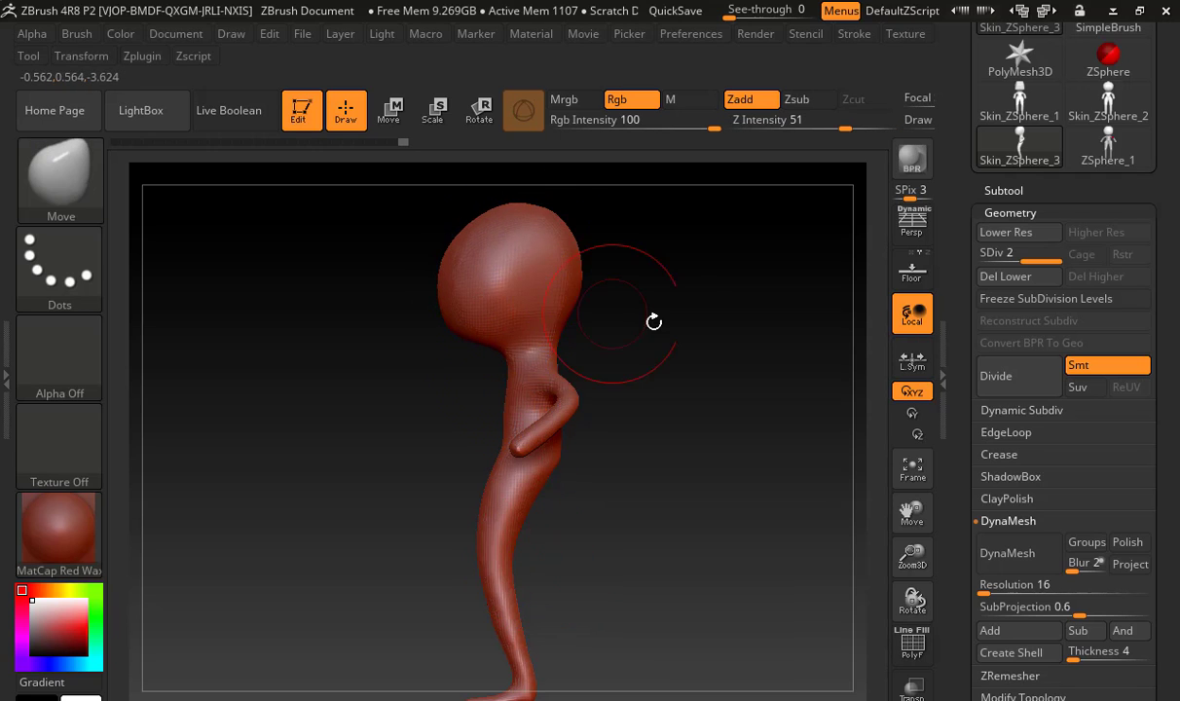
{"action": "mouse_move", "coordinate": [650, 313]}
{"action": "left_mouse_down"}
{"action": "mouse_move", "coordinate": [595, 327]}
{"action": "mouse_move", "coordinate": [533, 306]}
{"action": "mouse_move", "coordinate": [523, 453]}
{"action": "left_mouse_up"}
{"action": "key", "text": "shift"}
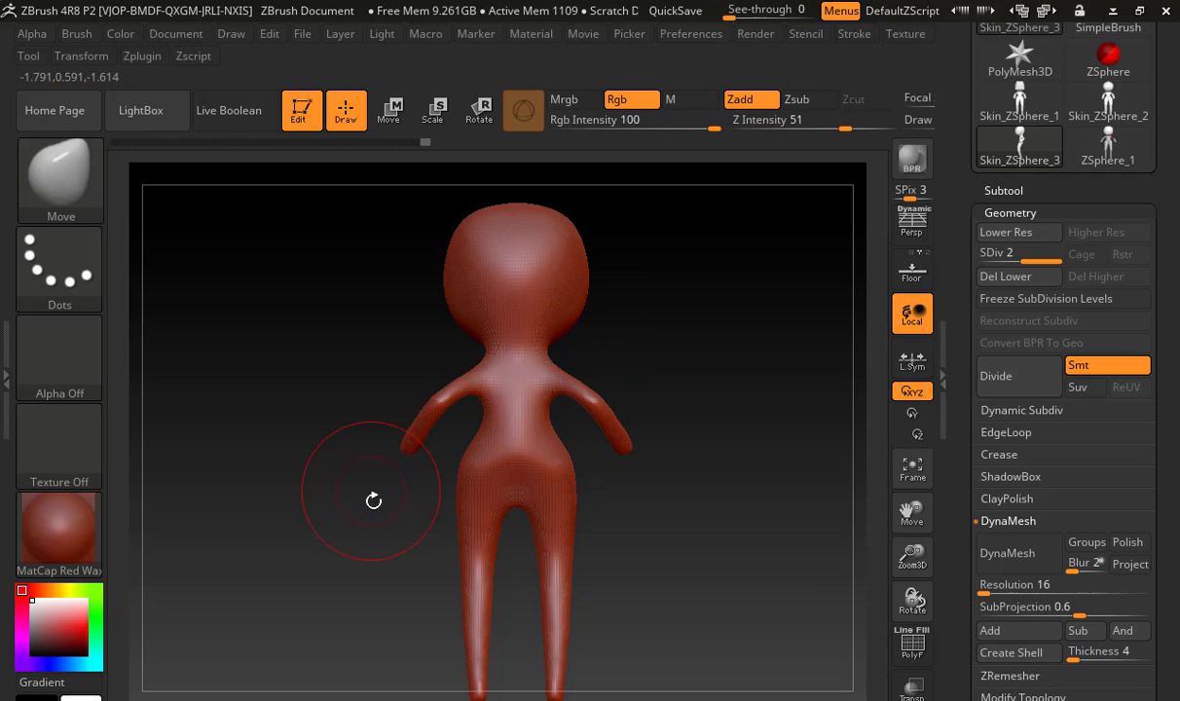
{"action": "left_click_drag", "start_coordinate": [369, 500], "coordinate": [529, 460]}
{"action": "mouse_move", "coordinate": [478, 383]}
{"action": "left_mouse_down", "text": "alt"}
{"action": "mouse_move", "coordinate": [642, 388]}
{"action": "mouse_move", "coordinate": [713, 348]}
{"action": "mouse_move", "coordinate": [640, 329]}
{"action": "mouse_move", "coordinate": [687, 459]}
{"action": "mouse_move", "coordinate": [706, 562]}
{"action": "left_mouse_up", "text": "alt"}
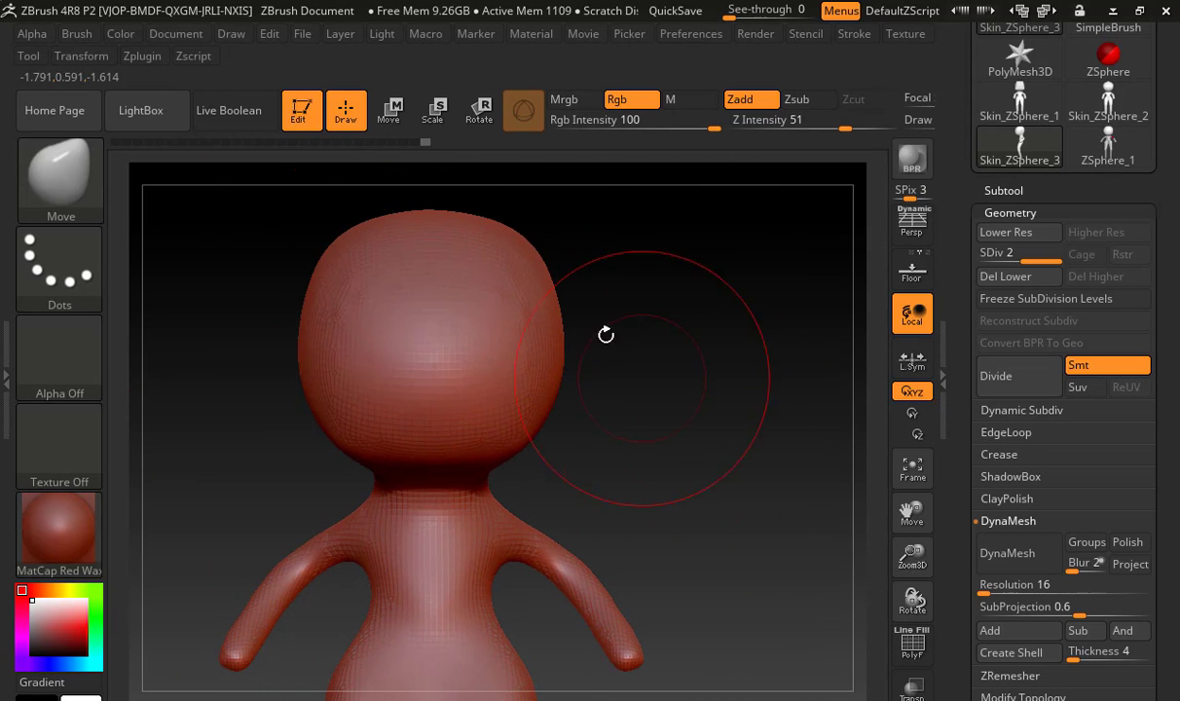
Build up the chest, collarbone and shoulder masses symmetrically with the ClayBuildup brush, adjusting the brush size
{"action": "key", "text": "b"}
{"action": "key", "text": "m"}
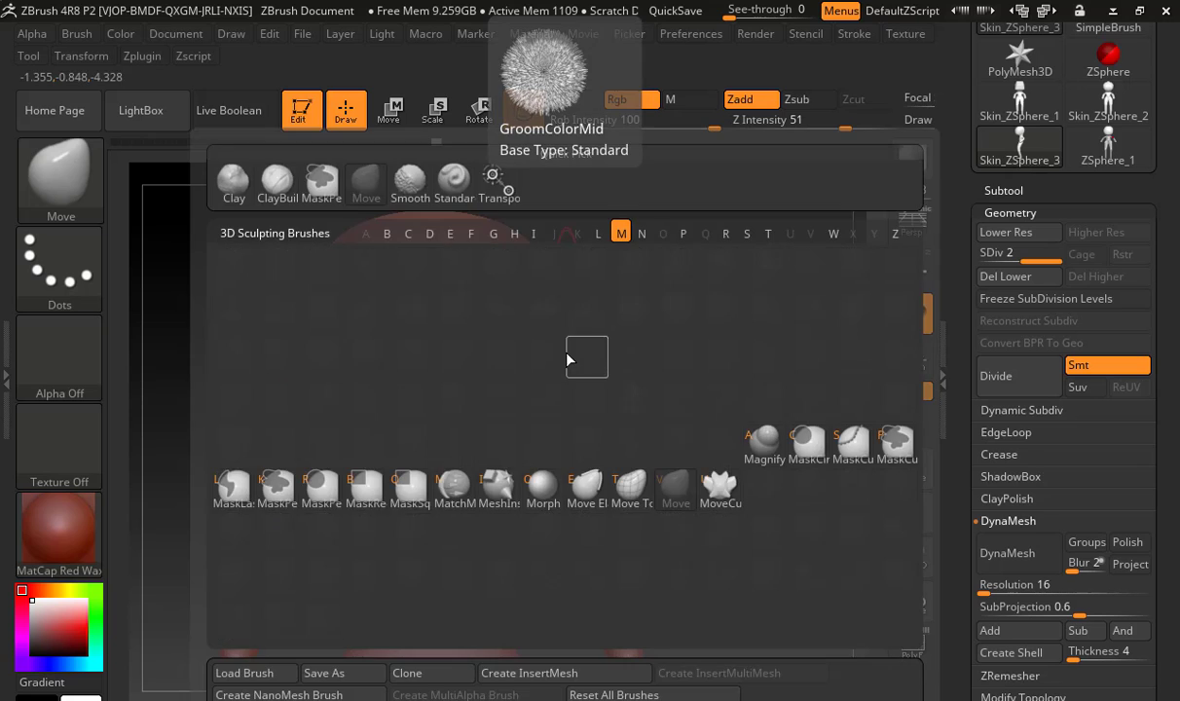
{"action": "key", "text": "v"}
{"action": "key", "text": "b"}
{"action": "key", "text": "c"}
{"action": "key", "text": "b"}
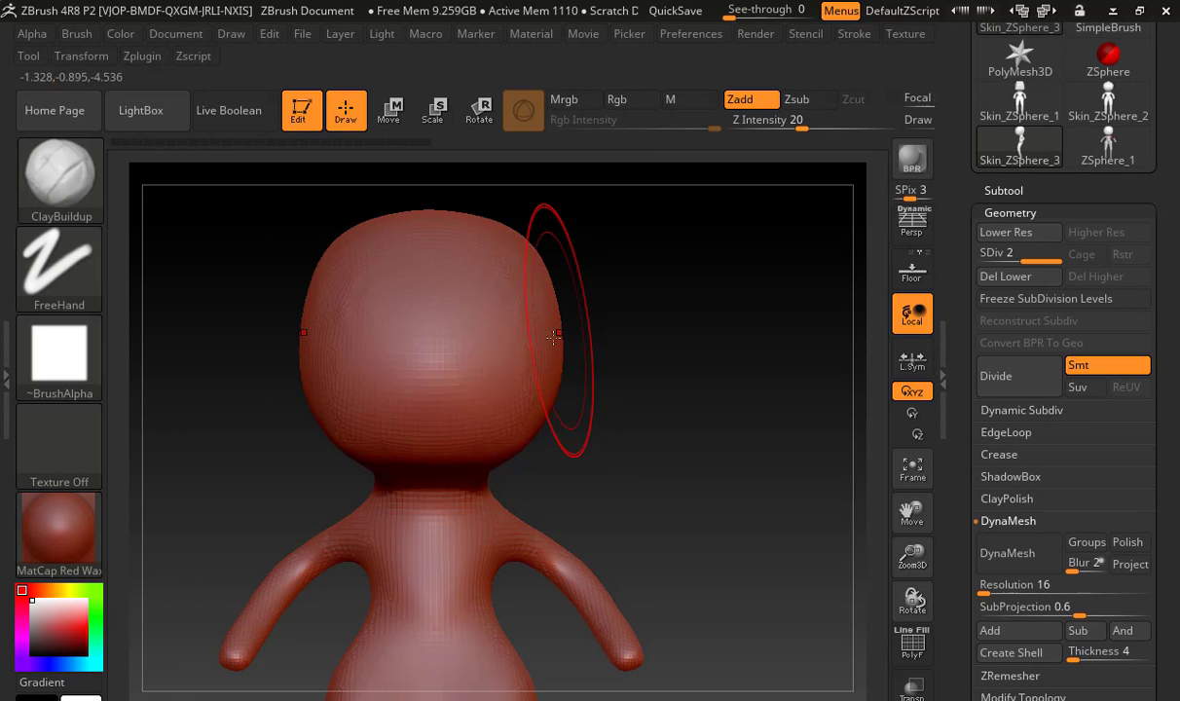
{"action": "mouse_move", "coordinate": [629, 398]}
{"action": "left_mouse_down", "text": "alt"}
{"action": "mouse_move", "coordinate": [650, 329]}
{"action": "mouse_move", "coordinate": [688, 335]}
{"action": "mouse_move", "coordinate": [695, 318]}
{"action": "mouse_move", "coordinate": [611, 349]}
{"action": "left_mouse_up", "text": "alt"}
{"action": "key", "text": "s"}
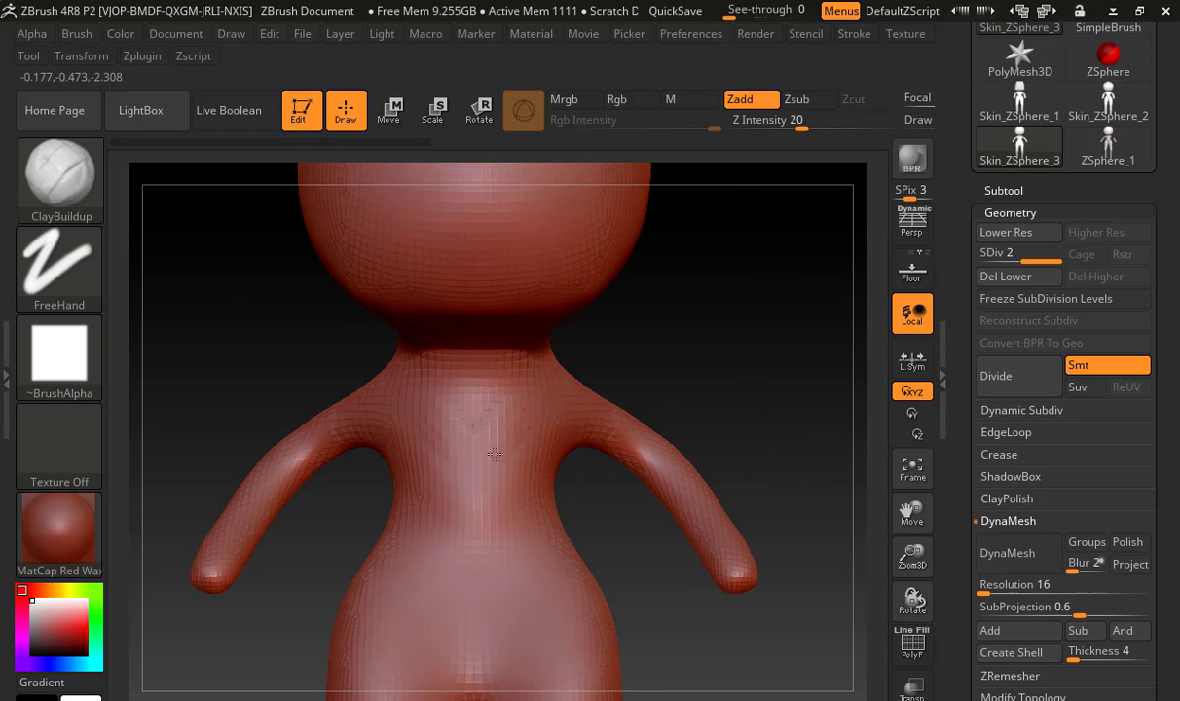
{"action": "mouse_move", "coordinate": [495, 454]}
{"action": "left_mouse_down"}
{"action": "mouse_move", "coordinate": [524, 411]}
{"action": "mouse_move", "coordinate": [492, 470]}
{"action": "mouse_move", "coordinate": [502, 485]}
{"action": "mouse_move", "coordinate": [482, 409]}
{"action": "mouse_move", "coordinate": [492, 368]}
{"action": "mouse_move", "coordinate": [535, 417]}
{"action": "mouse_move", "coordinate": [508, 440]}
{"action": "mouse_move", "coordinate": [526, 352]}
{"action": "mouse_move", "coordinate": [496, 429]}
{"action": "mouse_move", "coordinate": [451, 438]}
{"action": "mouse_move", "coordinate": [468, 458]}
{"action": "mouse_move", "coordinate": [453, 426]}
{"action": "left_mouse_up"}
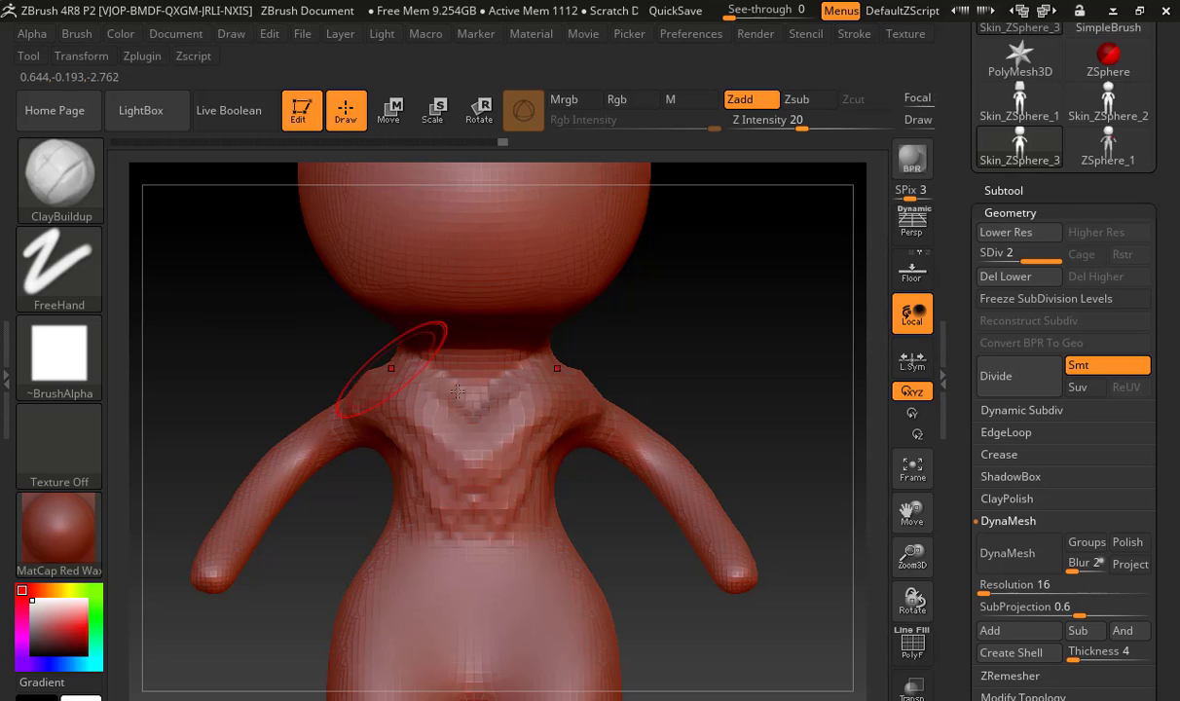
Switch to Chrome, search Google Images for "chest muscle anatomy", and open the diagram labelling the clavicle, deltoid and pectoralis major
{"action": "key", "text": "alt+Tab"}
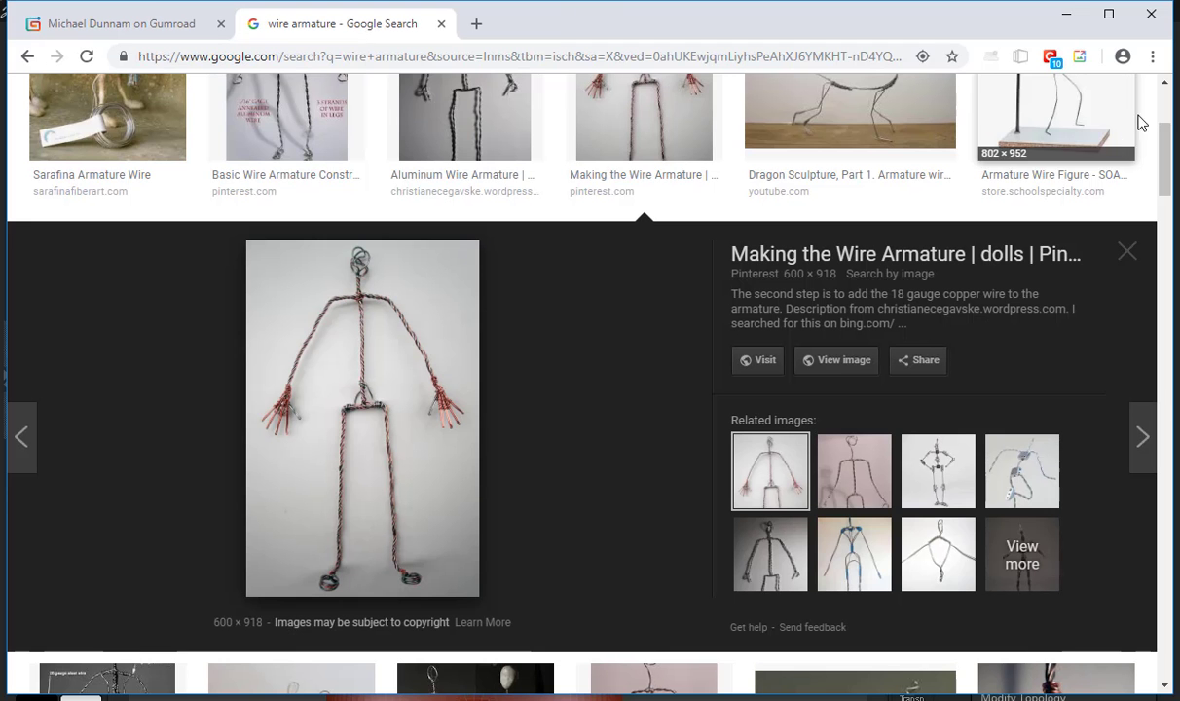
{"action": "left_click", "coordinate": [1167, 100]}
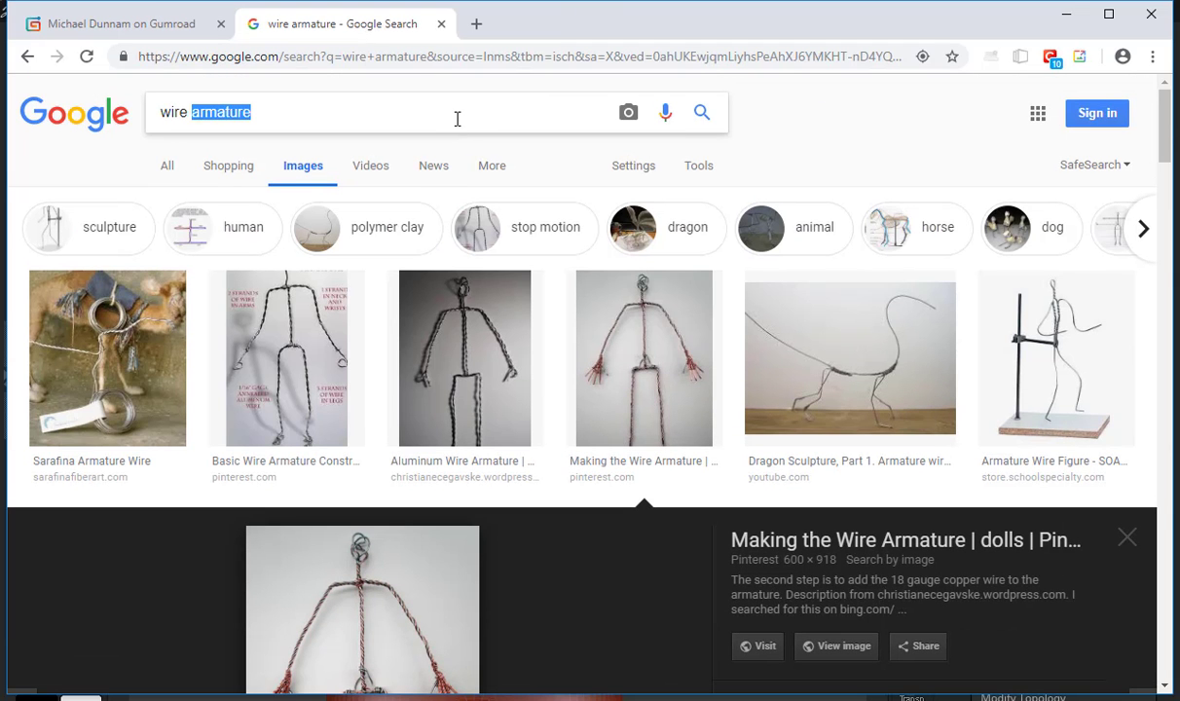
{"action": "type", "text": "chest "}
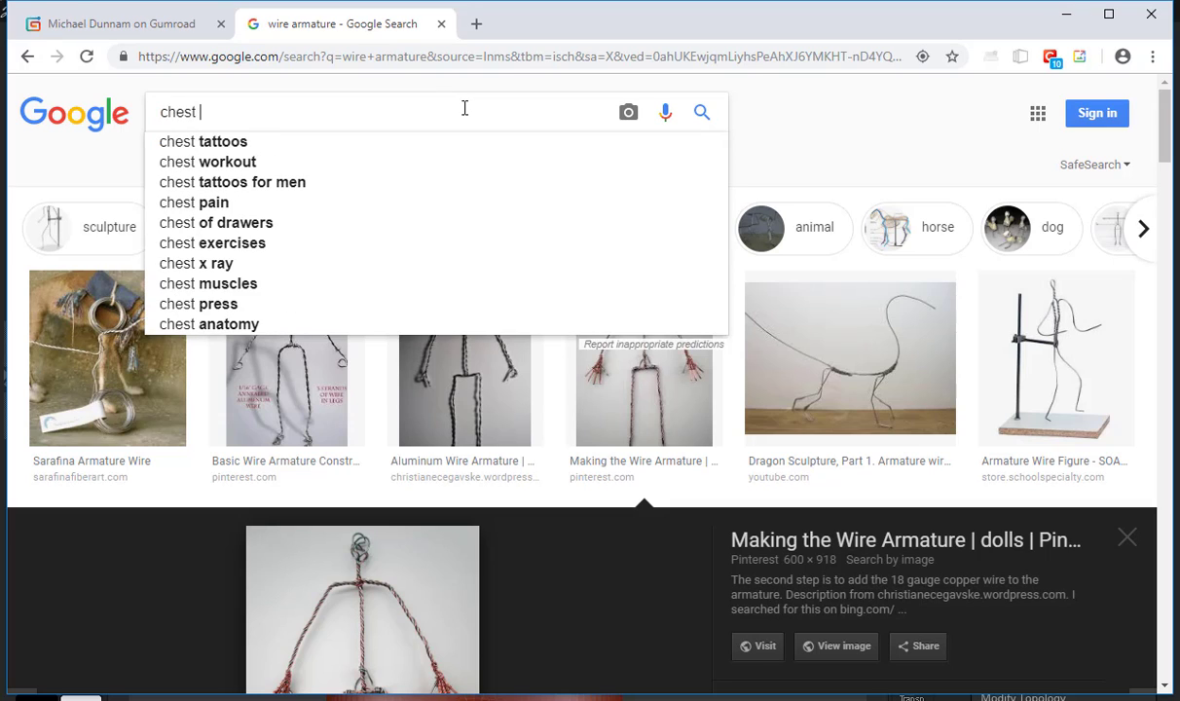
{"action": "type", "text": "muscle"}
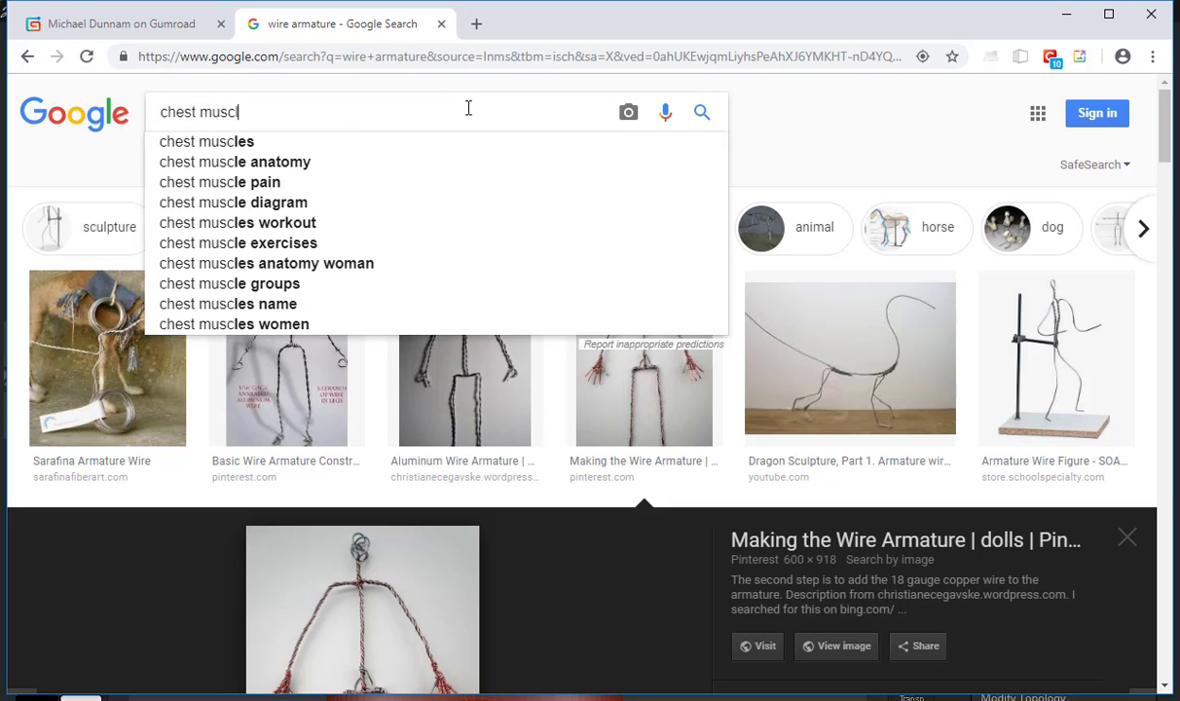
{"action": "key", "text": "Down"}
{"action": "key", "text": "Down"}
{"action": "key", "text": "Return"}
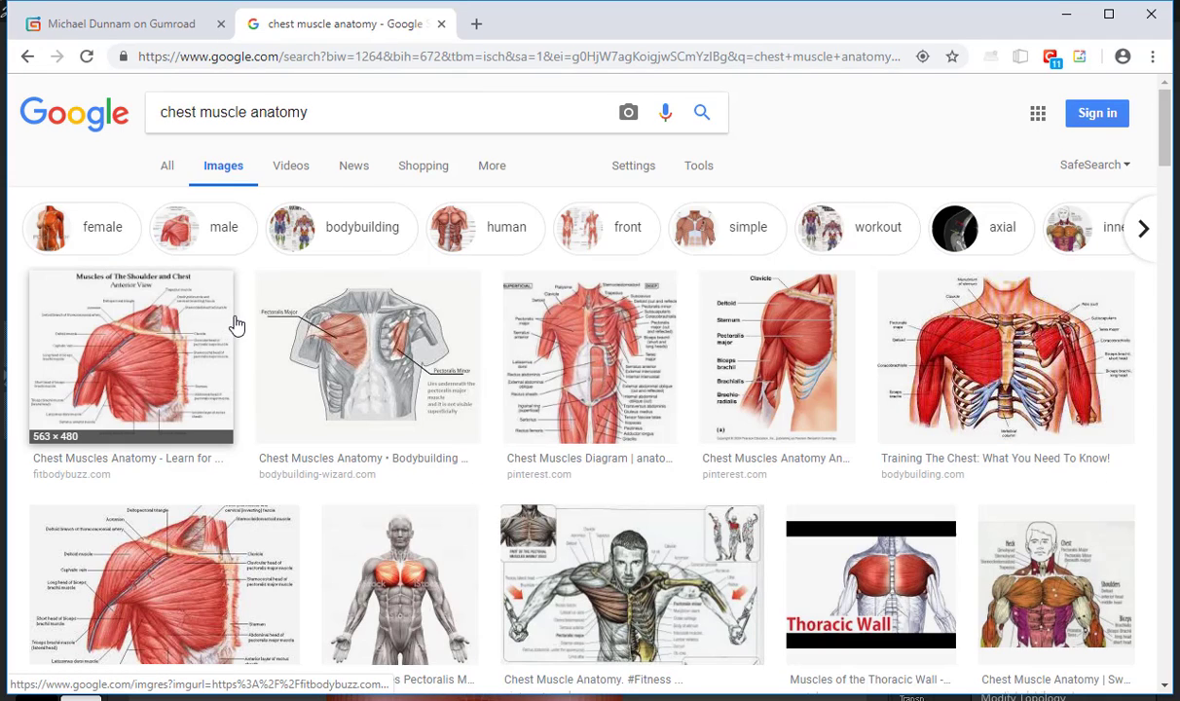
{"action": "left_click", "coordinate": [763, 363]}
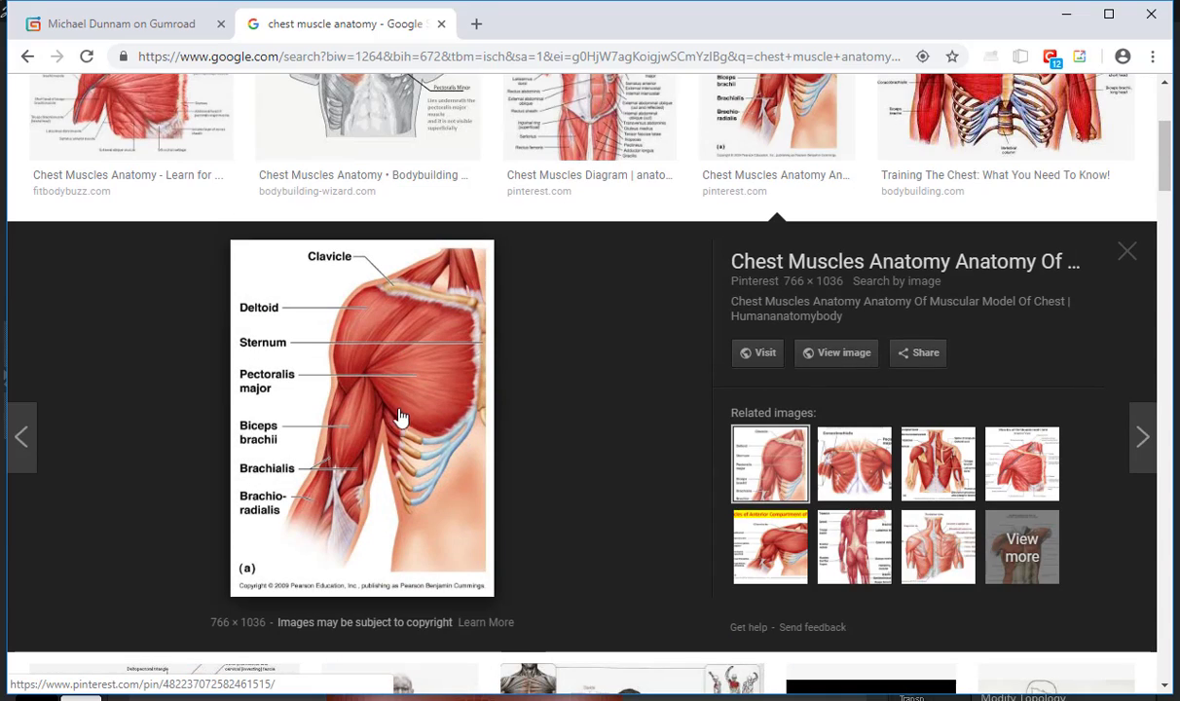
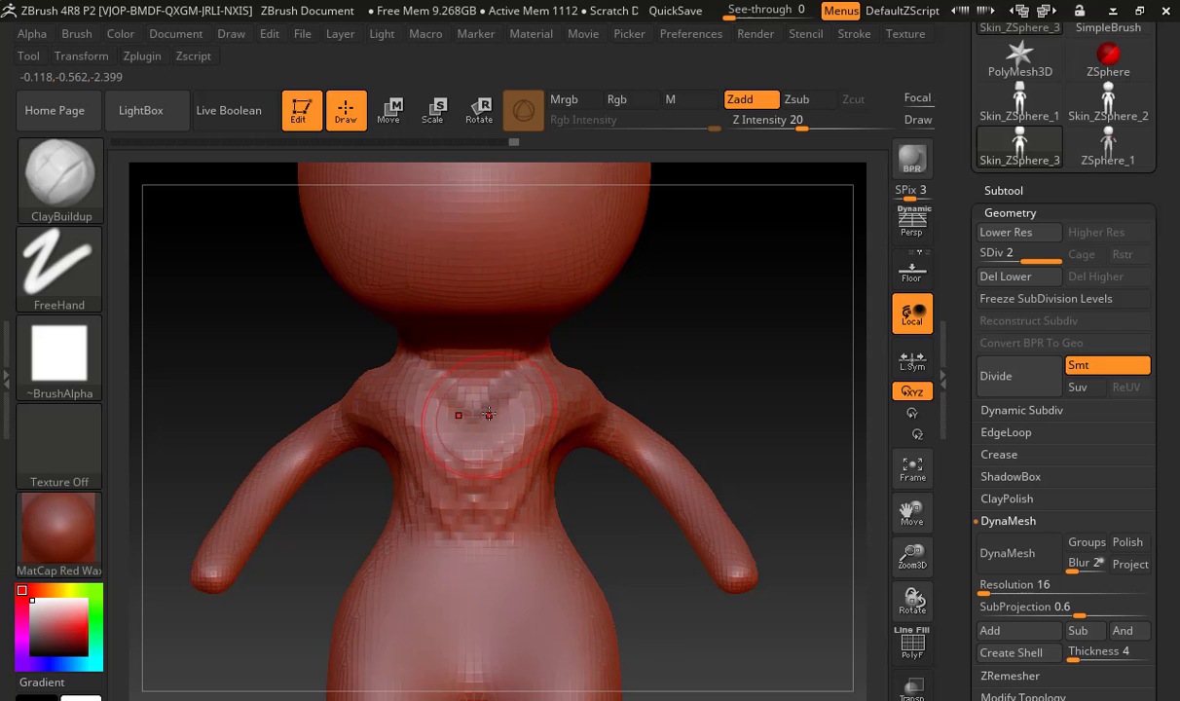
Smooth the built-up chest, and sculpt and smooth the shoulder-blade masses symmetrically on the upper back with the ClayBuildup brush
{"action": "mouse_move", "coordinate": [668, 348]}
{"action": "left_mouse_down"}
{"action": "mouse_move", "coordinate": [573, 405]}
{"action": "mouse_move", "coordinate": [495, 365]}
{"action": "left_mouse_up"}
{"action": "mouse_move", "coordinate": [368, 445]}
{"action": "left_mouse_down"}
{"action": "mouse_move", "coordinate": [411, 456]}
{"action": "mouse_move", "coordinate": [446, 428]}
{"action": "mouse_move", "coordinate": [422, 448]}
{"action": "mouse_move", "coordinate": [409, 508]}
{"action": "mouse_move", "coordinate": [402, 499]}
{"action": "left_mouse_up"}
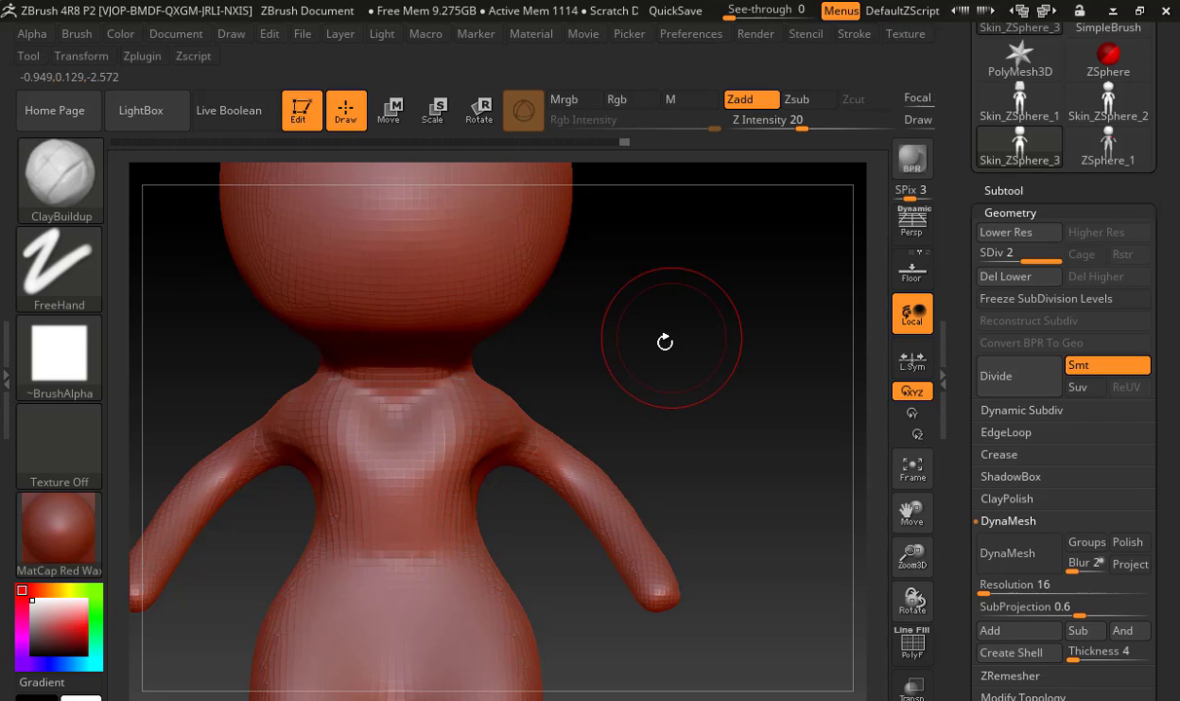
{"action": "left_click_drag", "start_coordinate": [665, 345], "coordinate": [487, 412]}
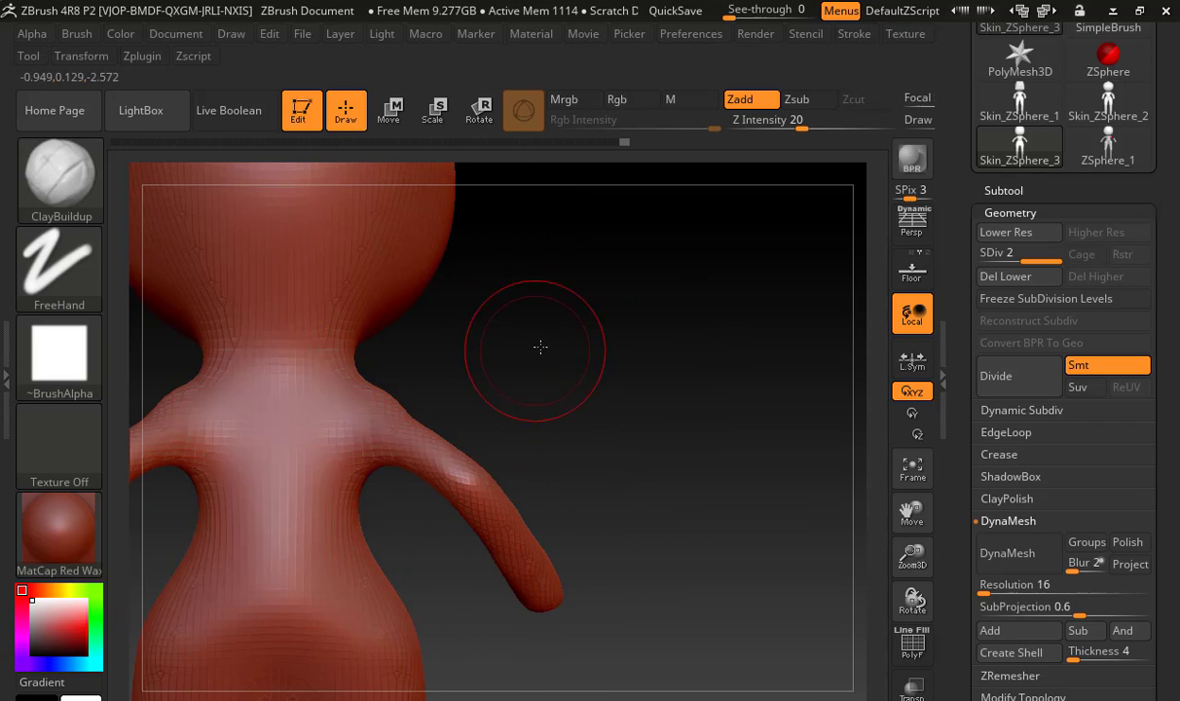
{"action": "mouse_move", "coordinate": [540, 347]}
{"action": "left_mouse_down"}
{"action": "mouse_move", "coordinate": [387, 421]}
{"action": "mouse_move", "coordinate": [394, 435]}
{"action": "left_mouse_up"}
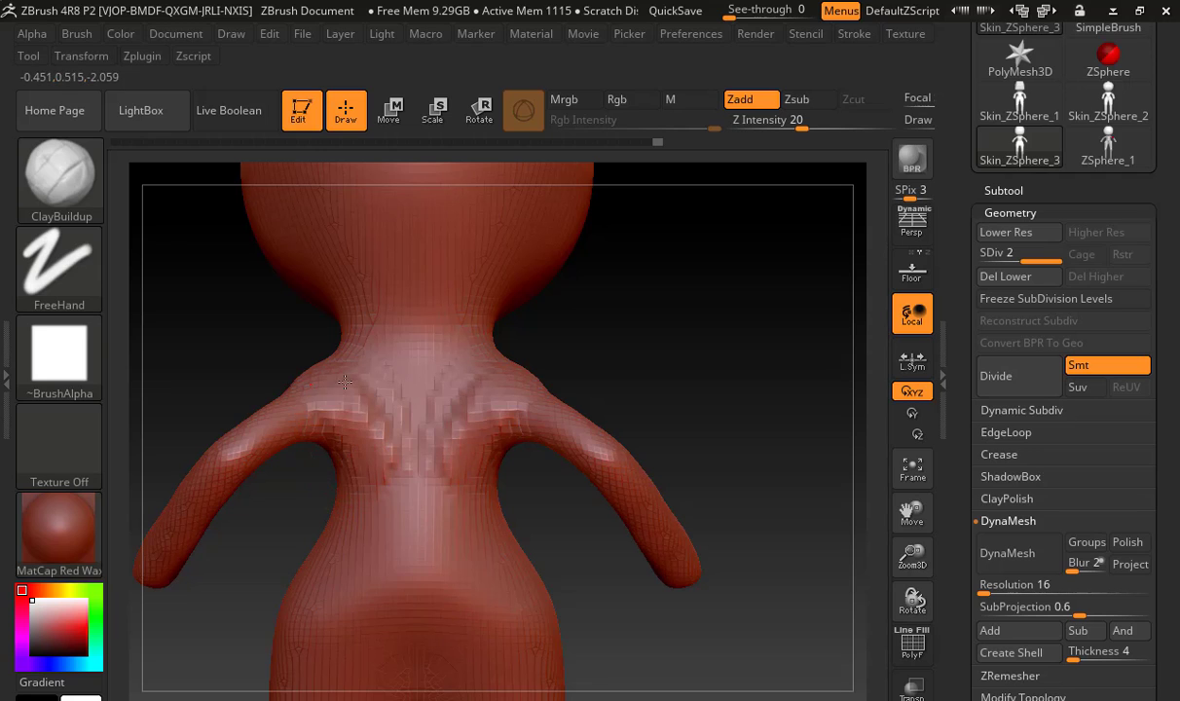
{"action": "mouse_move", "coordinate": [355, 374]}
{"action": "left_mouse_down", "text": "shift"}
{"action": "mouse_move", "coordinate": [395, 459]}
{"action": "mouse_move", "coordinate": [337, 424]}
{"action": "left_mouse_up", "text": "shift"}
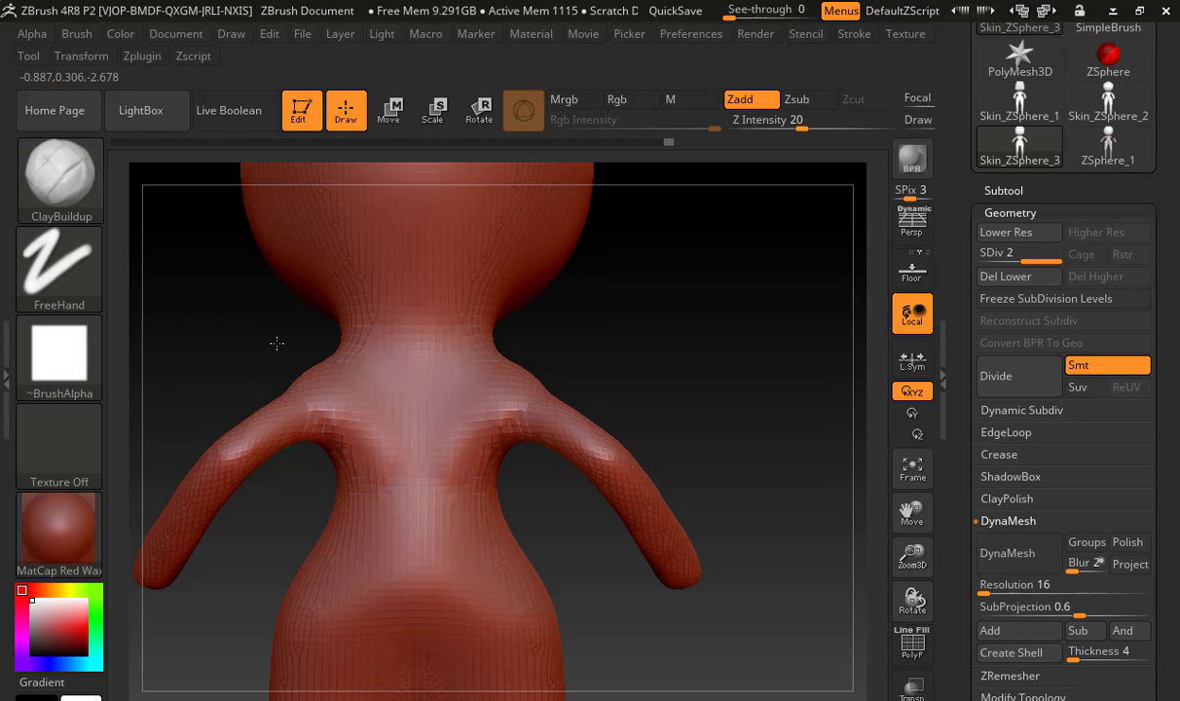
{"action": "mouse_move", "coordinate": [276, 343]}
{"action": "left_mouse_down"}
{"action": "mouse_move", "coordinate": [437, 332]}
{"action": "mouse_move", "coordinate": [448, 389]}
{"action": "left_mouse_up"}
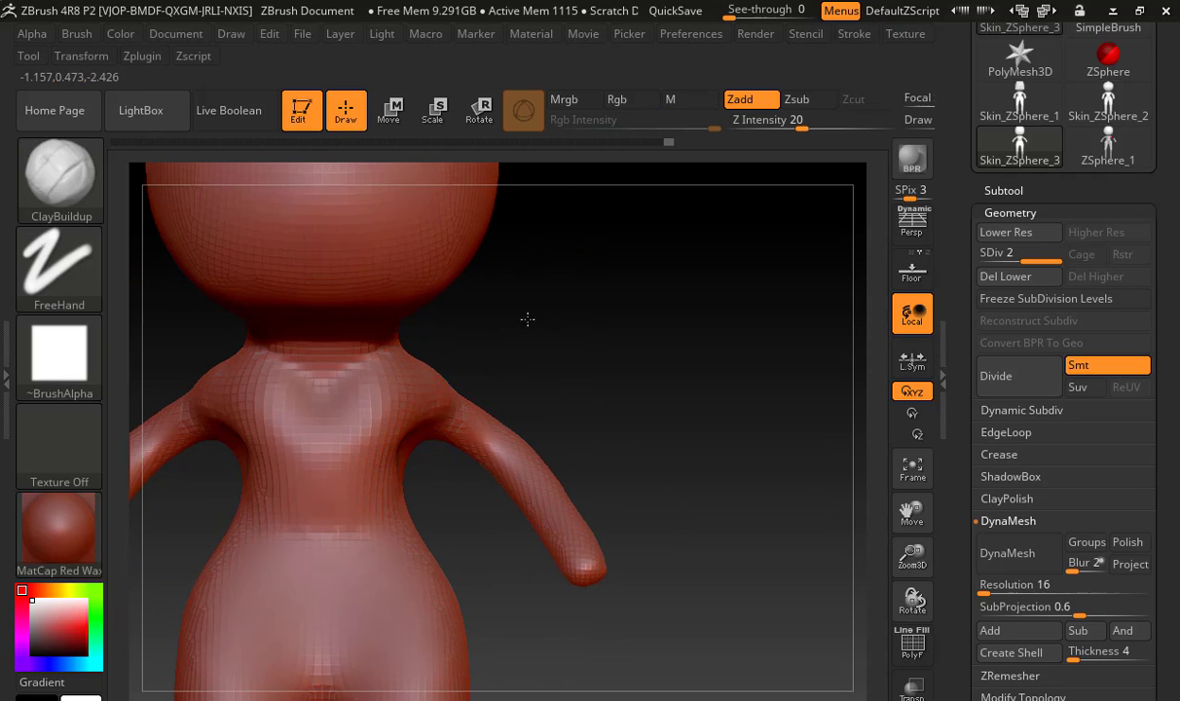
Sculpt a rounded lower-belly form below the waist with the ClayBuildup brush and smooth it into the hips
{"action": "left_click_drag", "start_coordinate": [526, 318], "coordinate": [431, 424]}
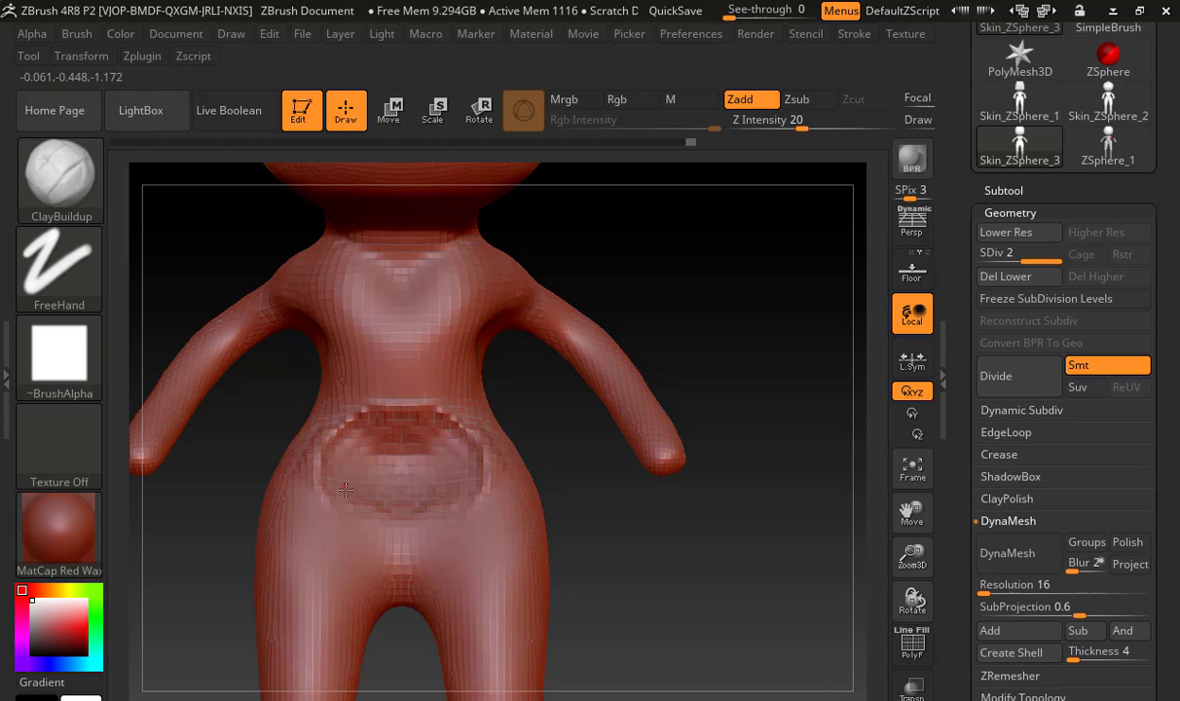
{"action": "mouse_move", "coordinate": [561, 456]}
{"action": "left_mouse_down"}
{"action": "mouse_move", "coordinate": [516, 457]}
{"action": "mouse_move", "coordinate": [570, 457]}
{"action": "left_mouse_up"}
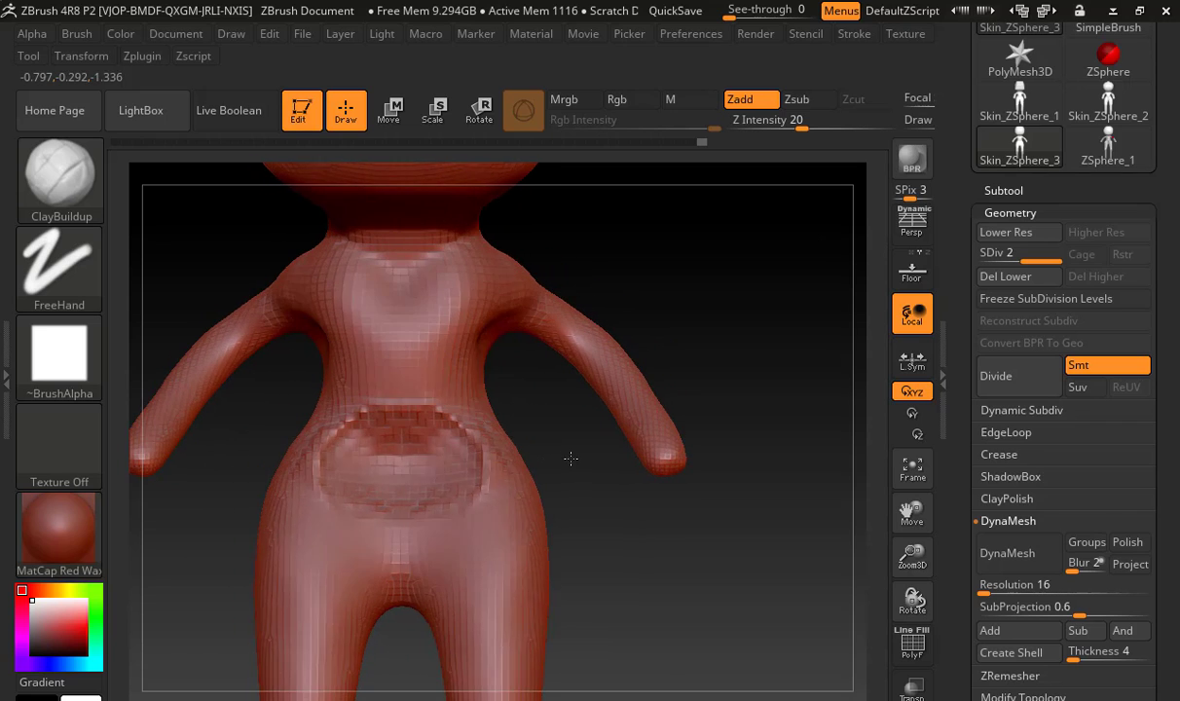
{"action": "left_click_drag", "start_coordinate": [370, 438], "coordinate": [409, 443], "text": "shift"}
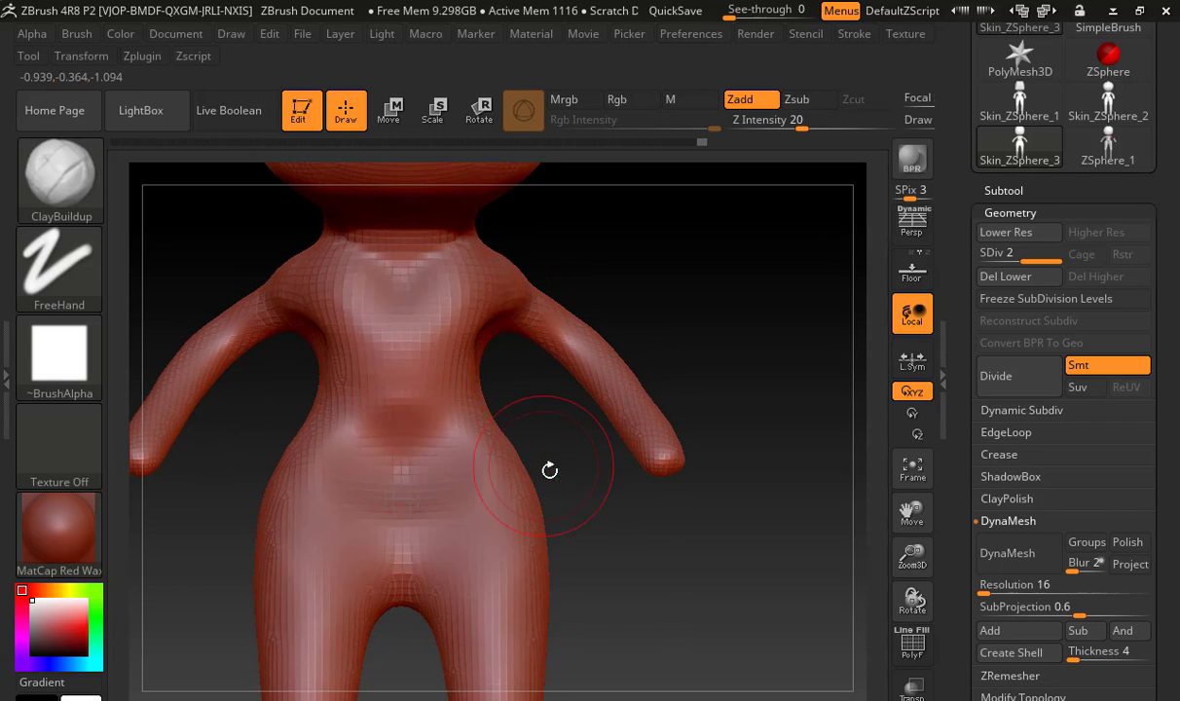
Reduce the draw size to about 172, define the hip-bone line around the waist with ClayBuildup, and smooth it
{"action": "left_click_drag", "start_coordinate": [550, 471], "coordinate": [529, 388], "text": "alt"}
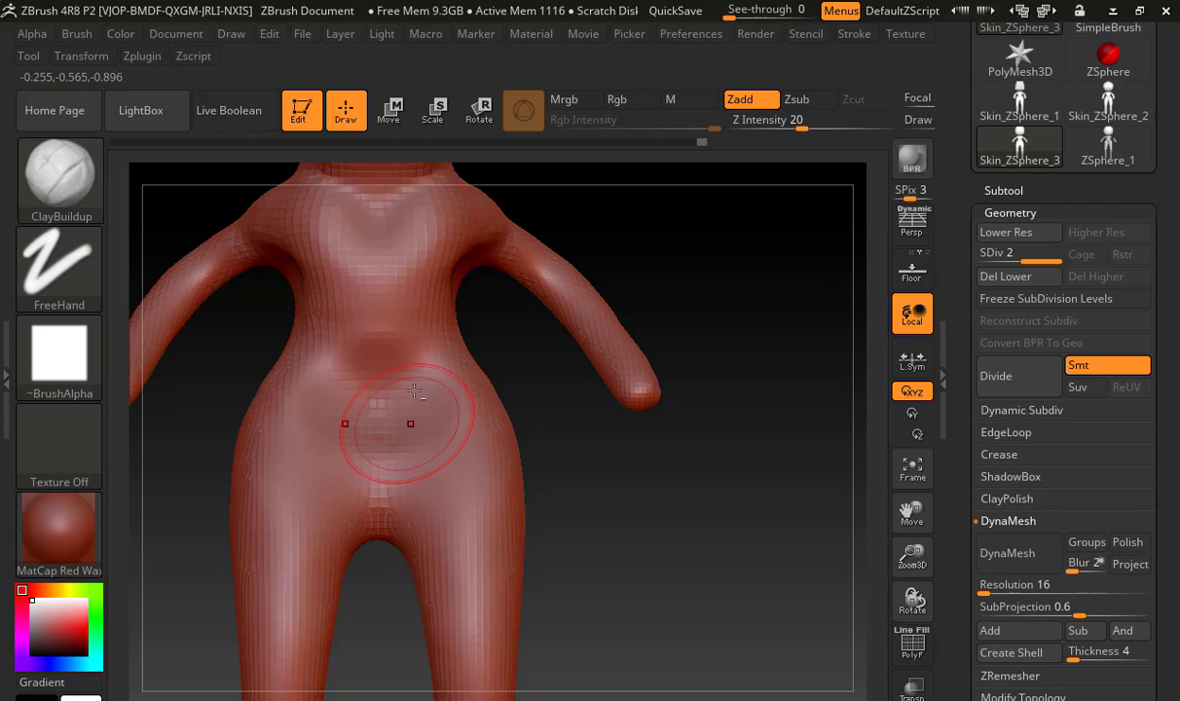
{"action": "key", "text": "s"}
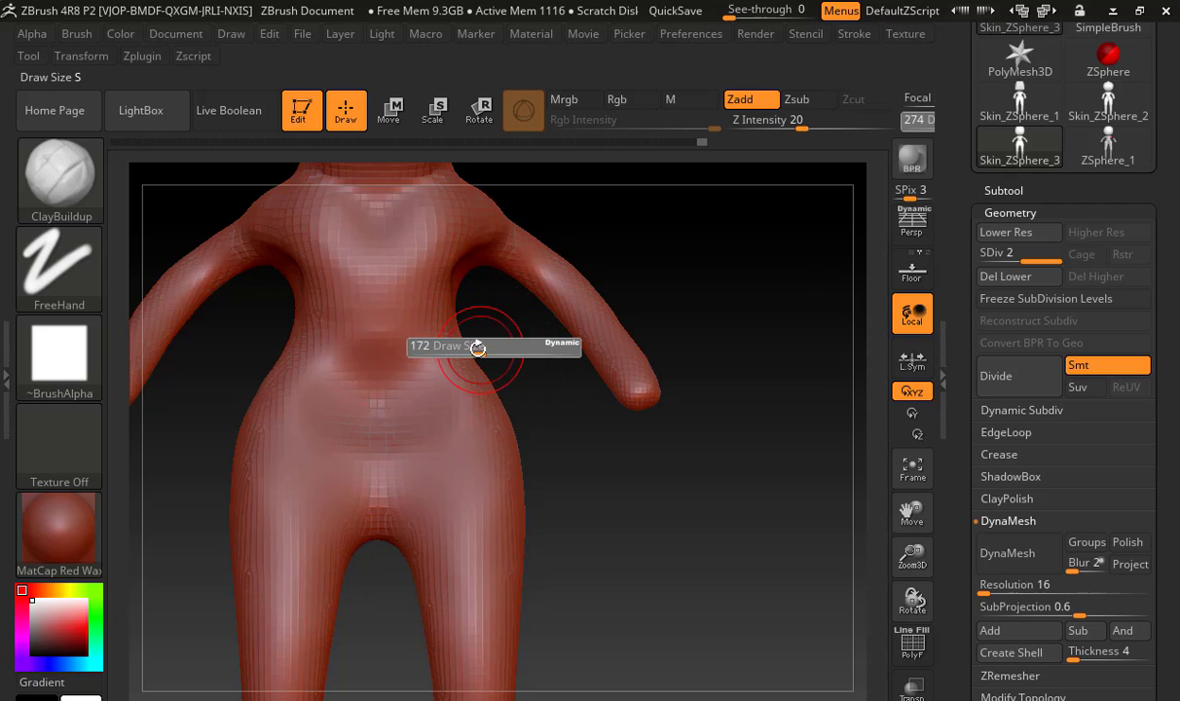
{"action": "left_click_drag", "start_coordinate": [411, 363], "coordinate": [429, 360]}
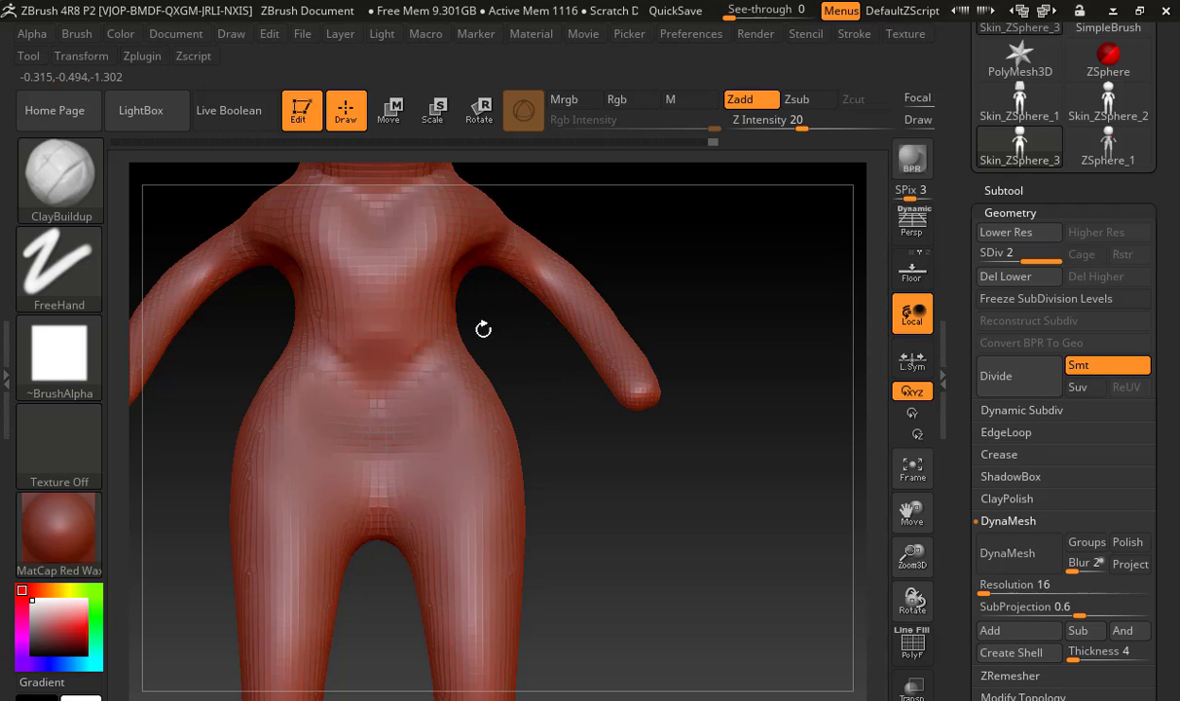
{"action": "mouse_move", "coordinate": [483, 329]}
{"action": "left_mouse_down"}
{"action": "mouse_move", "coordinate": [500, 344]}
{"action": "mouse_move", "coordinate": [430, 370]}
{"action": "left_mouse_up"}
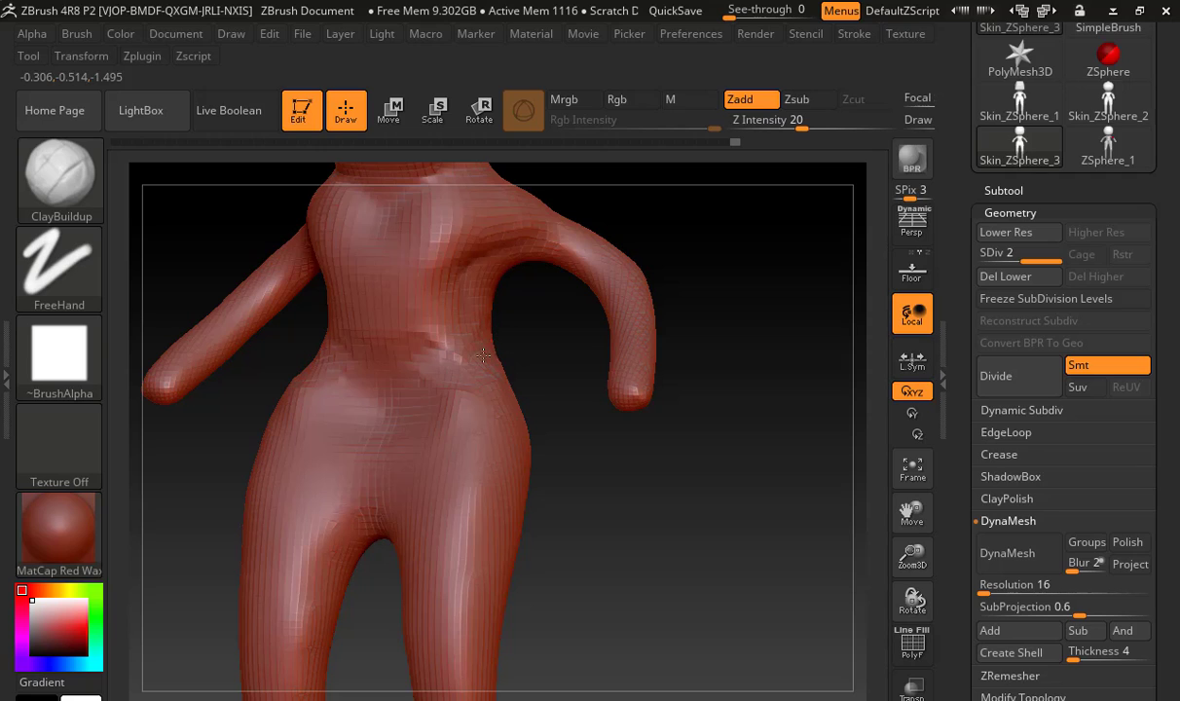
{"action": "left_click_drag", "start_coordinate": [437, 371], "coordinate": [405, 351]}
{"action": "key", "text": "shift"}
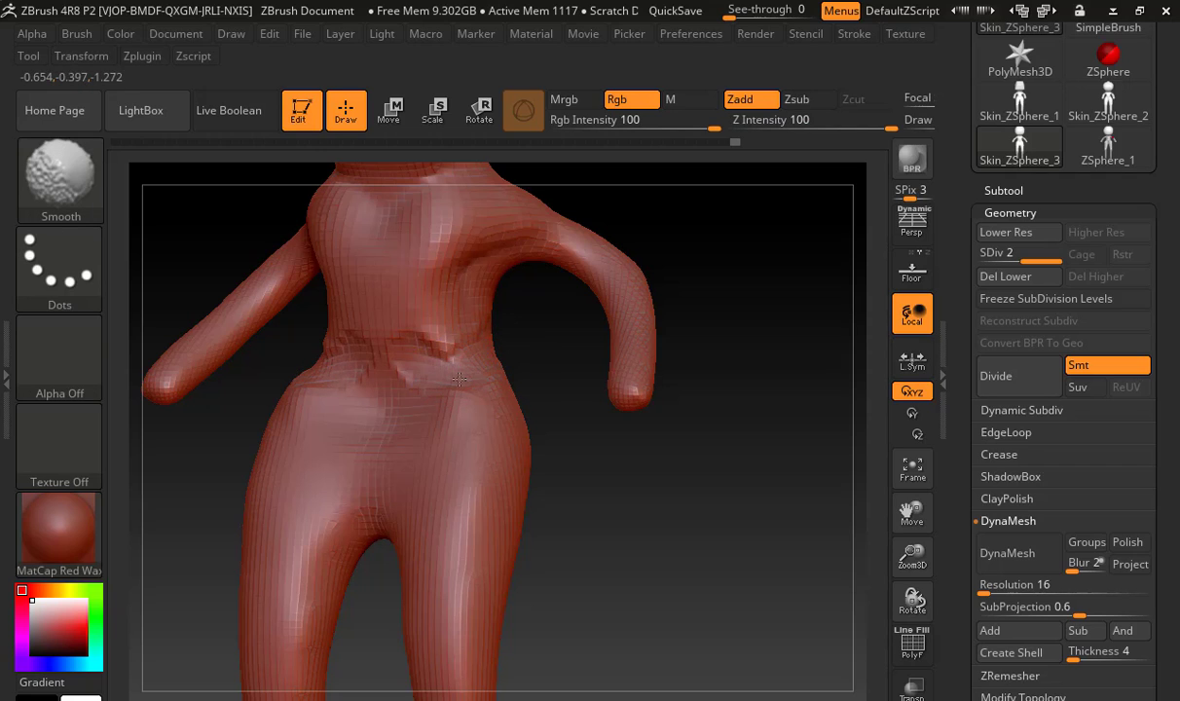
{"action": "mouse_move", "coordinate": [475, 336]}
{"action": "left_mouse_down", "text": "shift"}
{"action": "mouse_move", "coordinate": [422, 343]}
{"action": "mouse_move", "coordinate": [385, 323]}
{"action": "left_mouse_up", "text": "shift"}
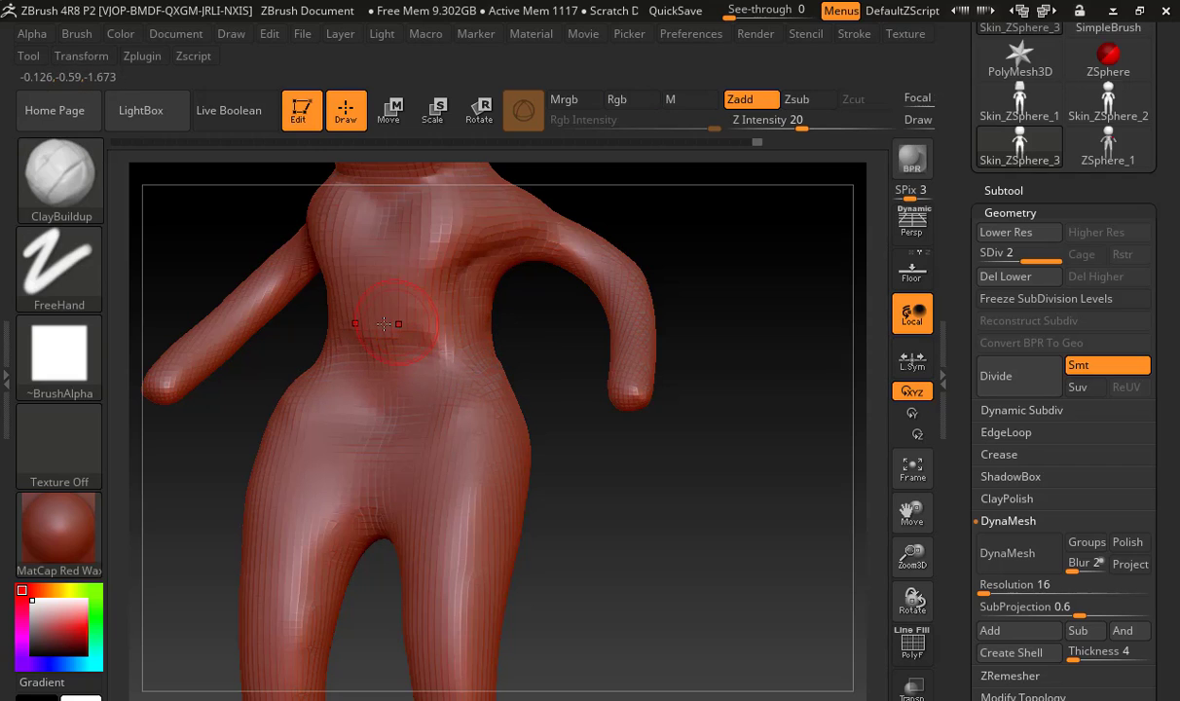
Build up the sides of the waist above the hip line, and soften the strokes across the lower abdomen
{"action": "mouse_move", "coordinate": [474, 332]}
{"action": "left_mouse_down", "text": "shift"}
{"action": "mouse_move", "coordinate": [399, 331]}
{"action": "mouse_move", "coordinate": [465, 345]}
{"action": "left_mouse_up", "text": "shift"}
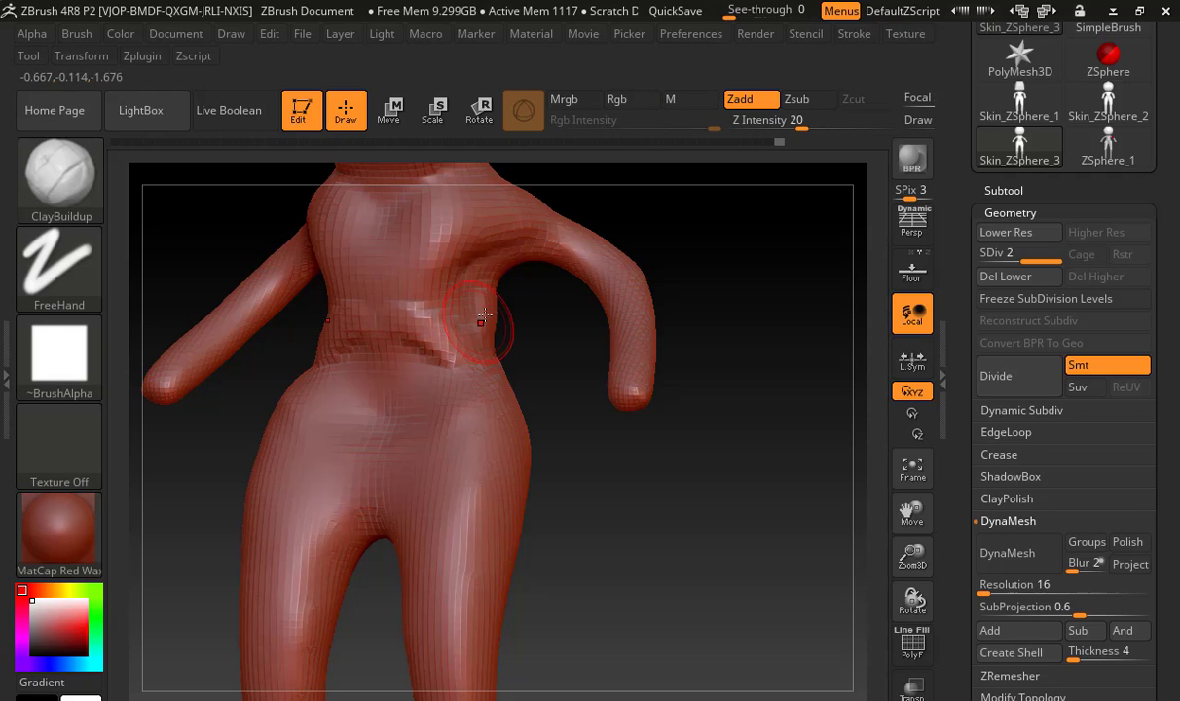
{"action": "key", "text": "shift"}
{"action": "key", "text": "shift"}
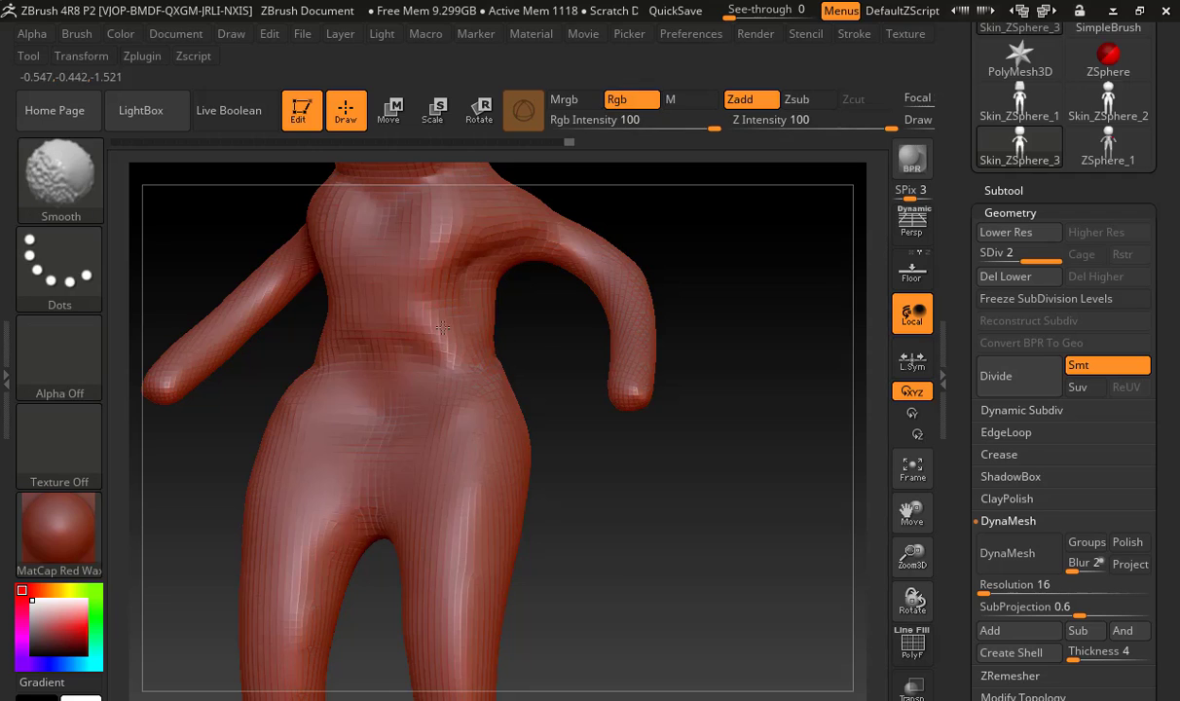
{"action": "left_click_drag", "start_coordinate": [540, 351], "coordinate": [547, 348]}
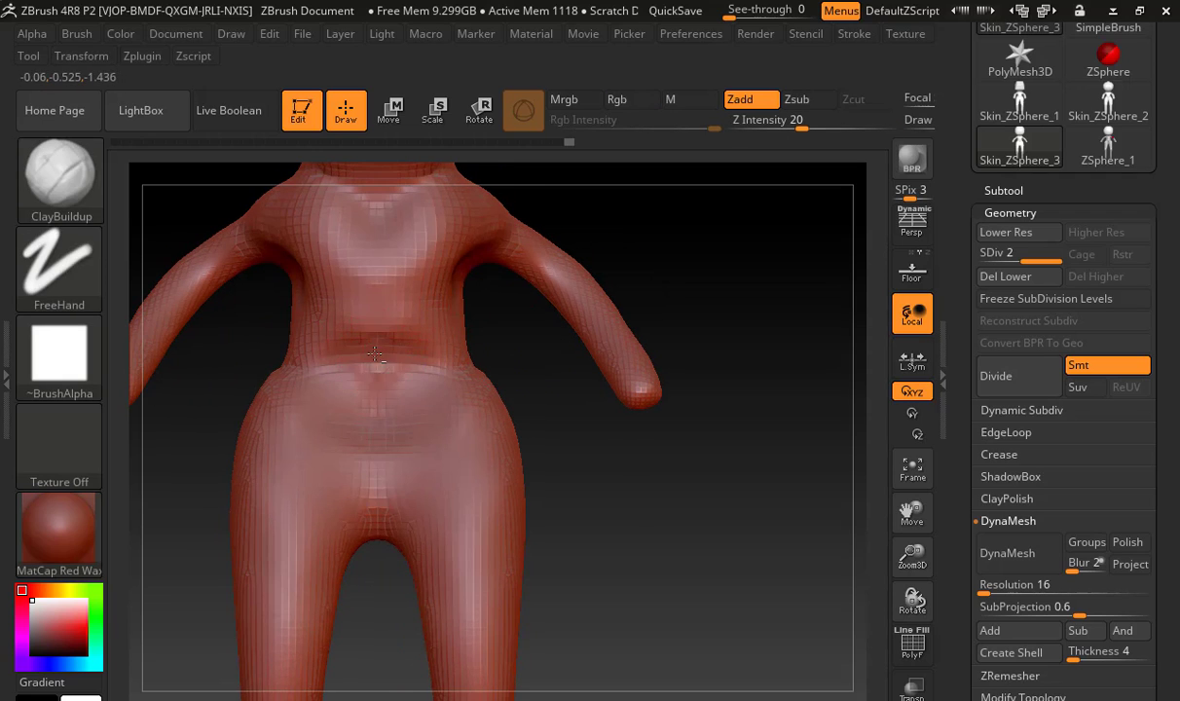
{"action": "left_click_drag", "start_coordinate": [391, 353], "coordinate": [383, 370], "text": "shift"}
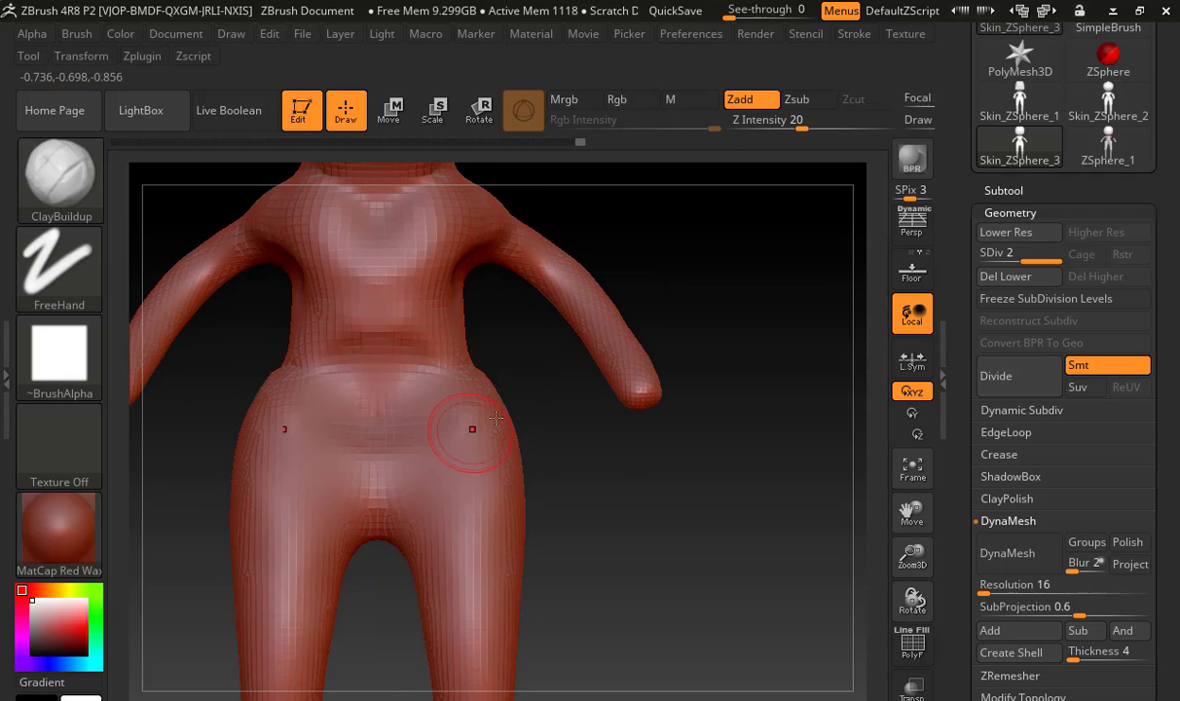
Switch to the Move brush, adjust its size, and raise the crotch between the legs
{"action": "key", "text": "s"}
{"action": "mouse_move", "coordinate": [466, 444]}
{"action": "left_mouse_down"}
{"action": "mouse_move", "coordinate": [493, 443]}
{"action": "mouse_move", "coordinate": [399, 495]}
{"action": "left_mouse_up"}
{"action": "key", "text": "b"}
{"action": "key", "text": "m"}
{"action": "key", "text": "v"}
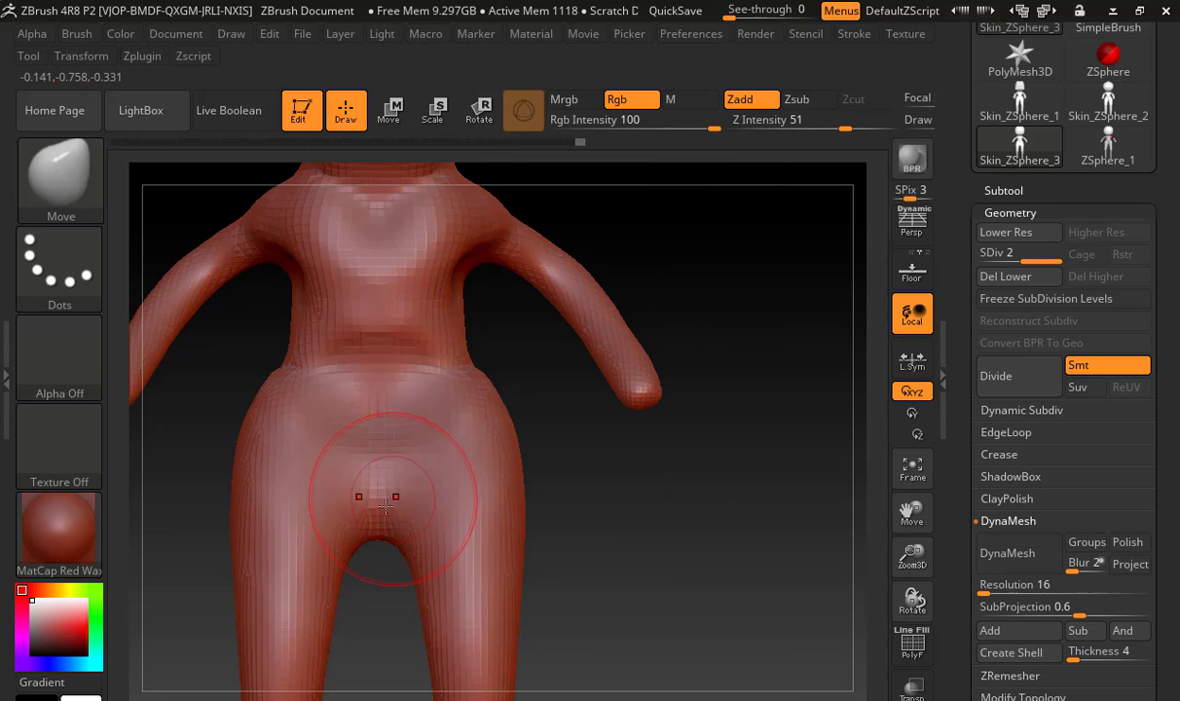
{"action": "key", "text": "s"}
{"action": "mouse_move", "coordinate": [391, 510]}
{"action": "left_mouse_down"}
{"action": "mouse_move", "coordinate": [412, 511]}
{"action": "mouse_move", "coordinate": [398, 477]}
{"action": "left_mouse_up"}
Enlarge the Move brush, slim the hips from the front, and widen the waist from the back for a straighter torso outline
{"action": "key", "text": "s"}
{"action": "mouse_move", "coordinate": [558, 461]}
{"action": "left_mouse_down"}
{"action": "mouse_move", "coordinate": [511, 457]}
{"action": "mouse_move", "coordinate": [550, 456]}
{"action": "left_mouse_up"}
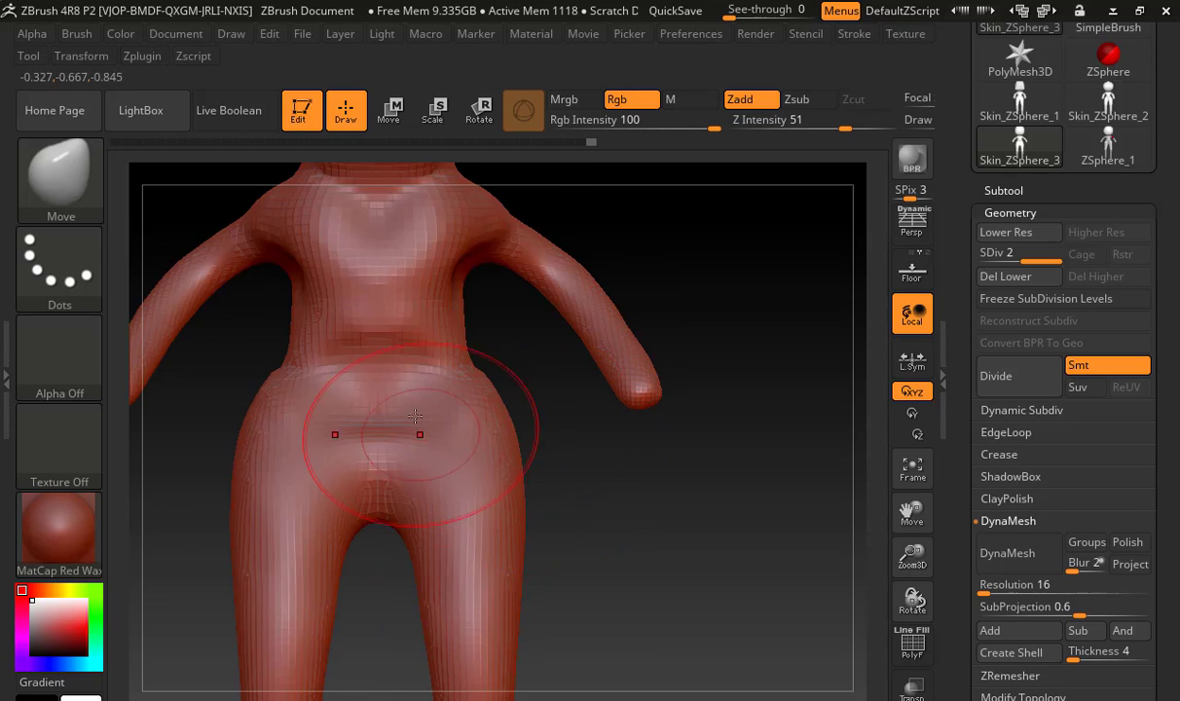
{"action": "mouse_move", "coordinate": [399, 447]}
{"action": "left_mouse_down", "text": "shift"}
{"action": "mouse_move", "coordinate": [396, 463]}
{"action": "mouse_move", "coordinate": [374, 454]}
{"action": "left_mouse_up", "text": "shift"}
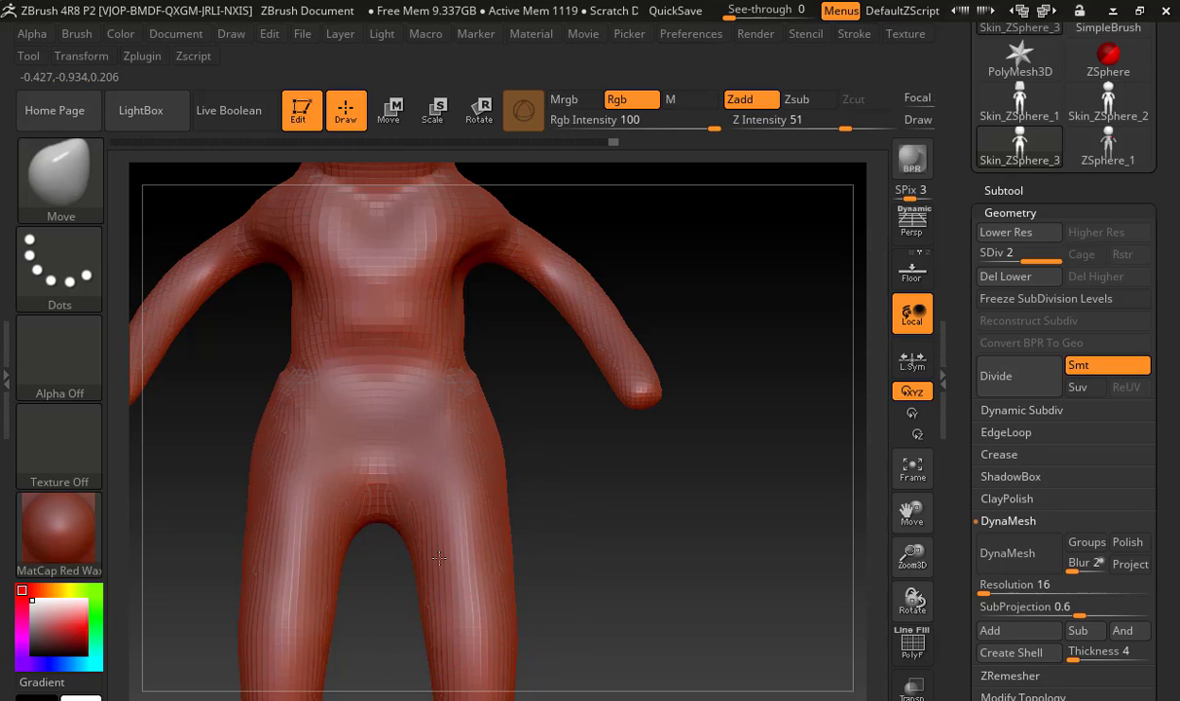
{"action": "left_click_drag", "start_coordinate": [571, 516], "coordinate": [503, 517]}
{"action": "mouse_move", "coordinate": [630, 453]}
{"action": "left_mouse_down"}
{"action": "mouse_move", "coordinate": [652, 468]}
{"action": "mouse_move", "coordinate": [558, 478]}
{"action": "left_mouse_up"}
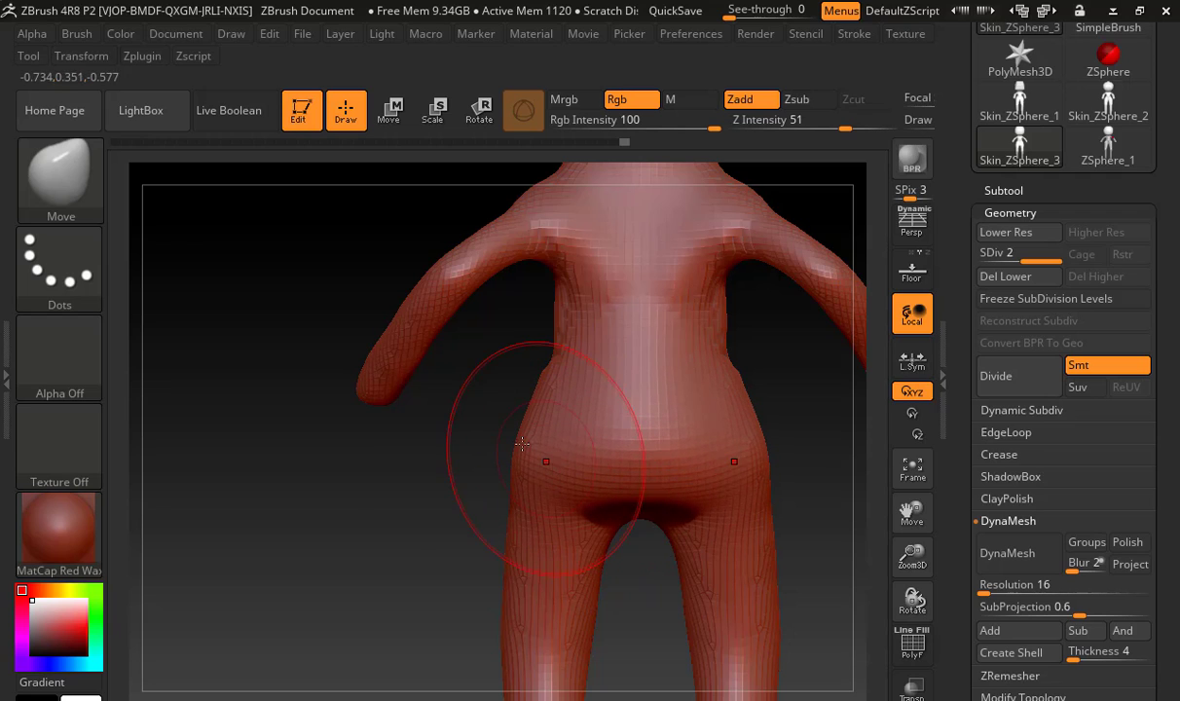
{"action": "left_click_drag", "start_coordinate": [589, 351], "coordinate": [572, 343]}
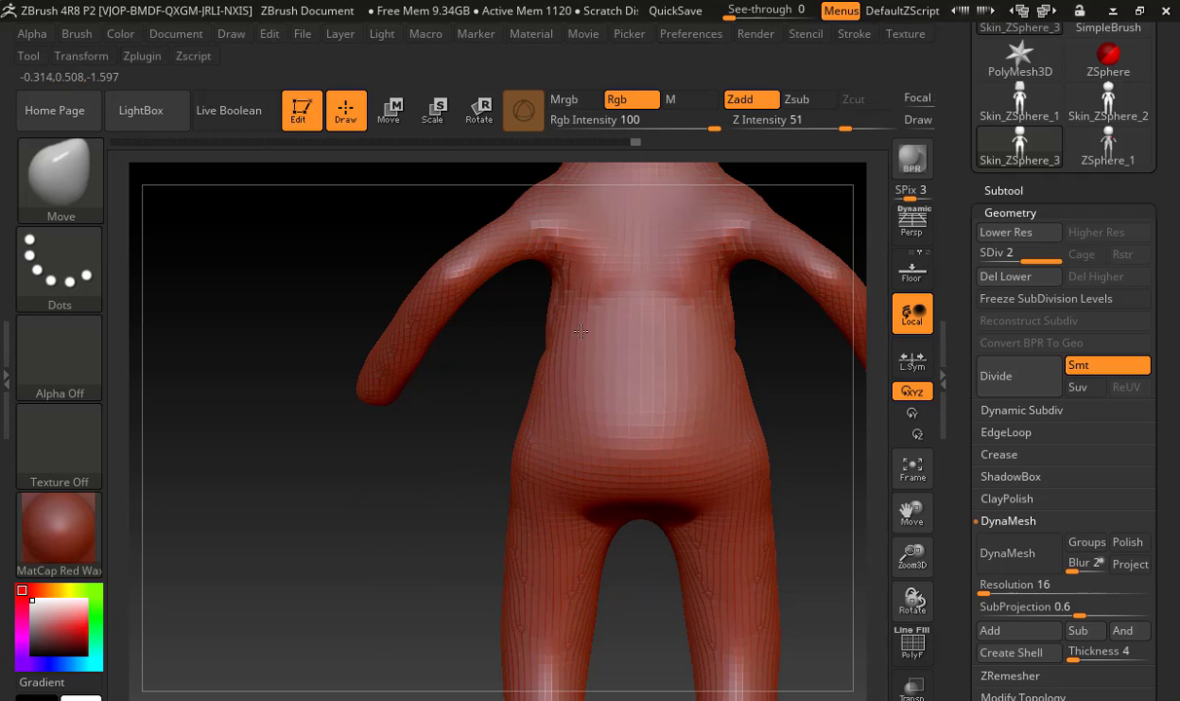
{"action": "mouse_move", "coordinate": [485, 385]}
{"action": "left_mouse_down"}
{"action": "mouse_move", "coordinate": [671, 380]}
{"action": "mouse_move", "coordinate": [547, 385]}
{"action": "left_mouse_up"}
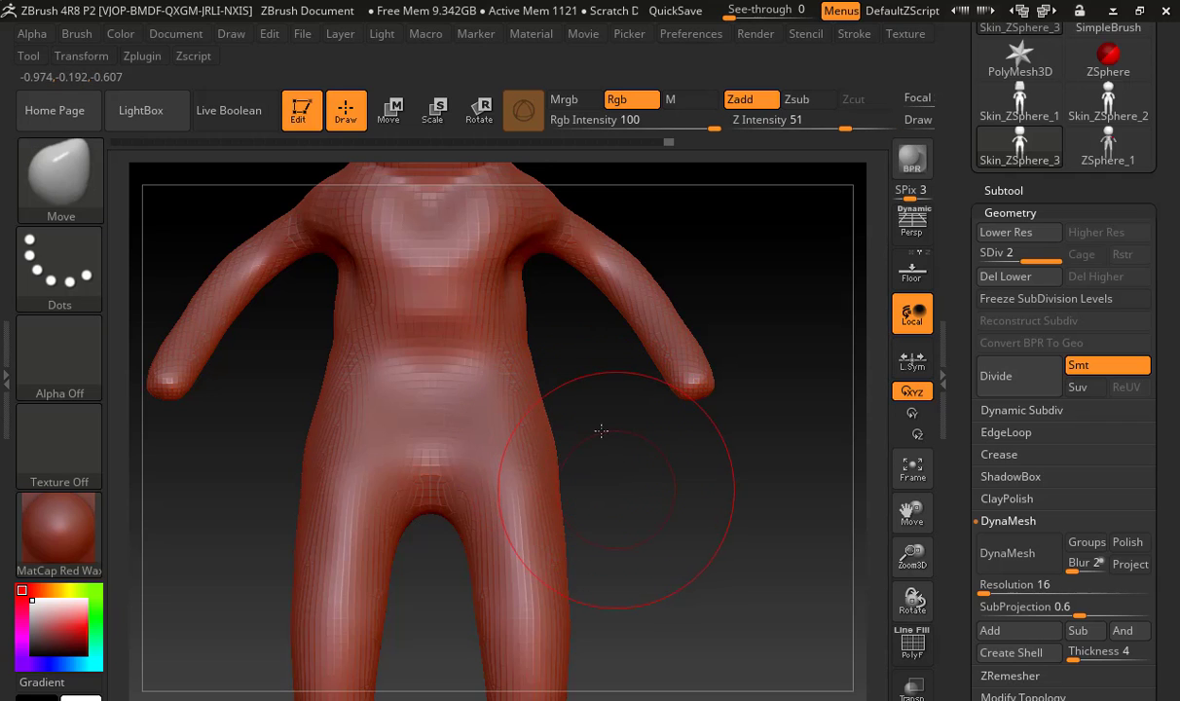
Try to pull the calves backward with the large Move brush in side view, and undo the attempts
{"action": "mouse_move", "coordinate": [601, 430]}
{"action": "left_mouse_down", "text": "alt"}
{"action": "mouse_move", "coordinate": [582, 342]}
{"action": "mouse_move", "coordinate": [575, 450]}
{"action": "mouse_move", "coordinate": [546, 451]}
{"action": "mouse_move", "coordinate": [590, 451]}
{"action": "mouse_move", "coordinate": [558, 395]}
{"action": "mouse_move", "coordinate": [613, 414]}
{"action": "mouse_move", "coordinate": [543, 371]}
{"action": "mouse_move", "coordinate": [651, 397]}
{"action": "left_mouse_up", "text": "alt"}
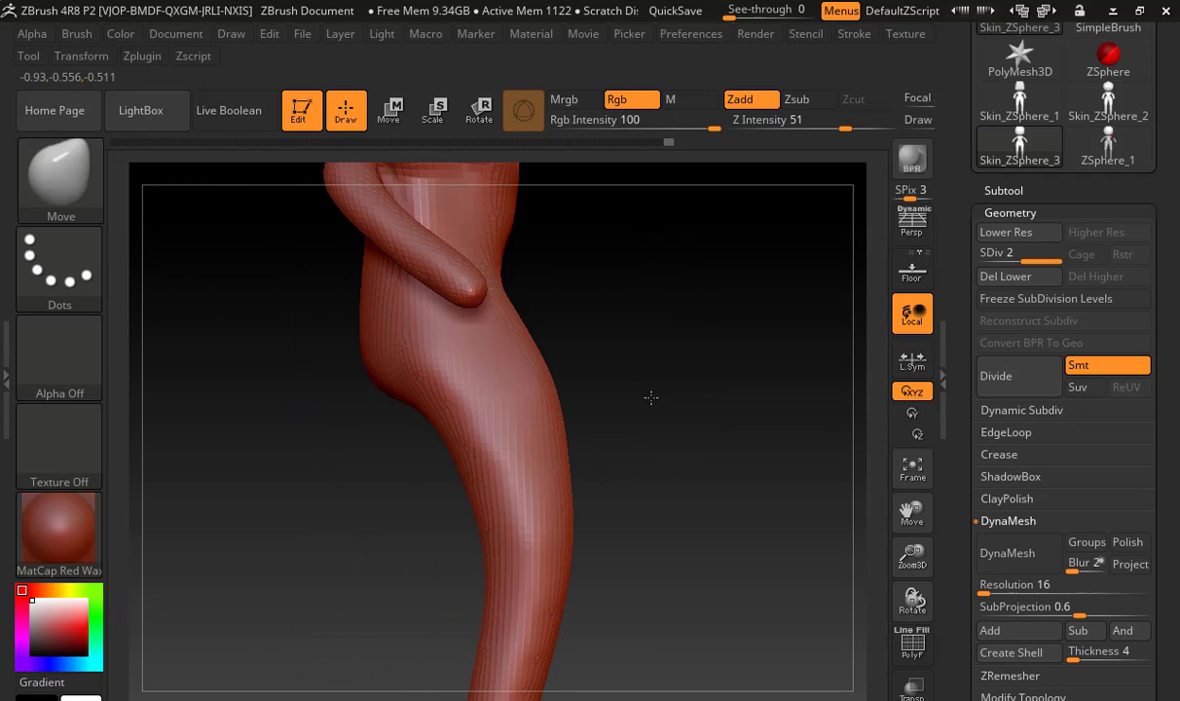
{"action": "mouse_move", "coordinate": [550, 416]}
{"action": "left_mouse_down"}
{"action": "mouse_move", "coordinate": [568, 421]}
{"action": "mouse_move", "coordinate": [642, 354]}
{"action": "mouse_move", "coordinate": [567, 456]}
{"action": "left_mouse_up"}
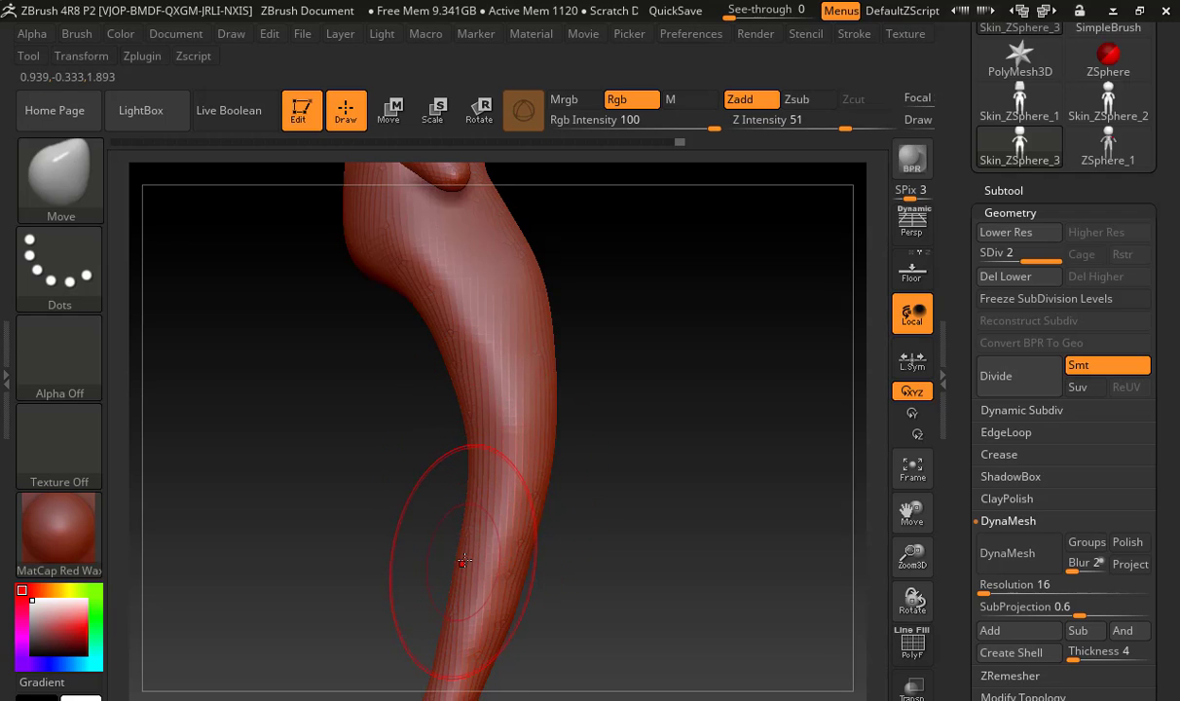
{"action": "key", "text": "ctrl+z"}
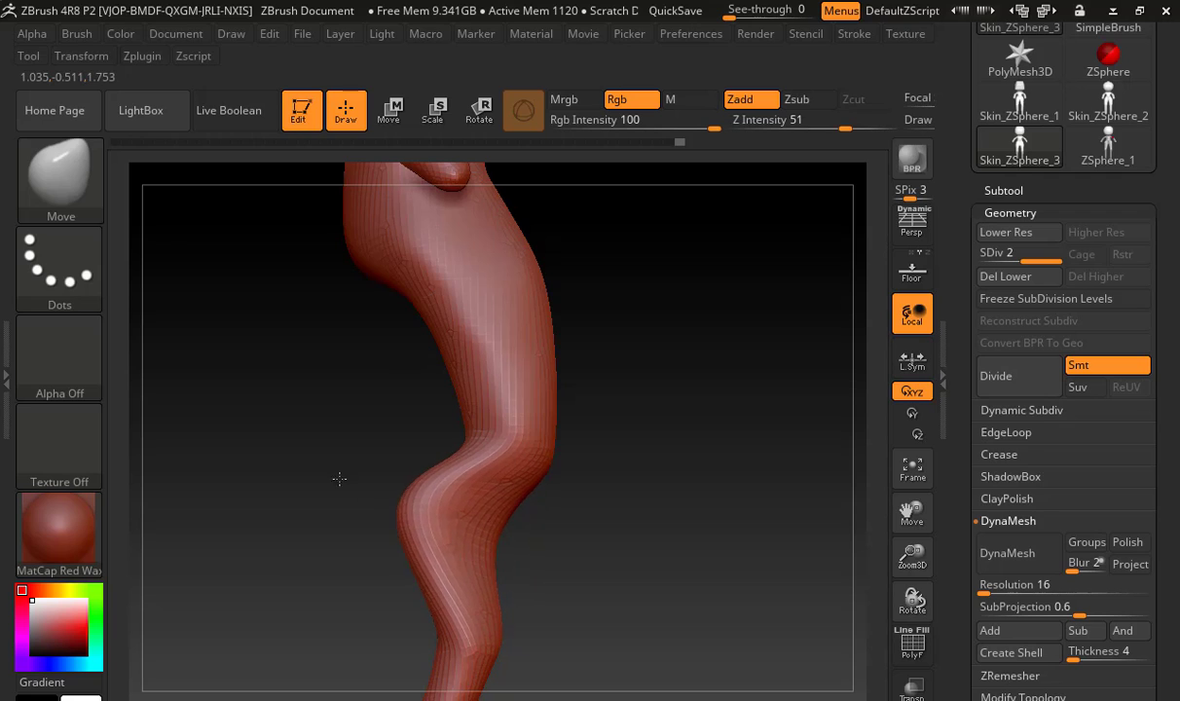
{"action": "key", "text": "ctrl+z"}
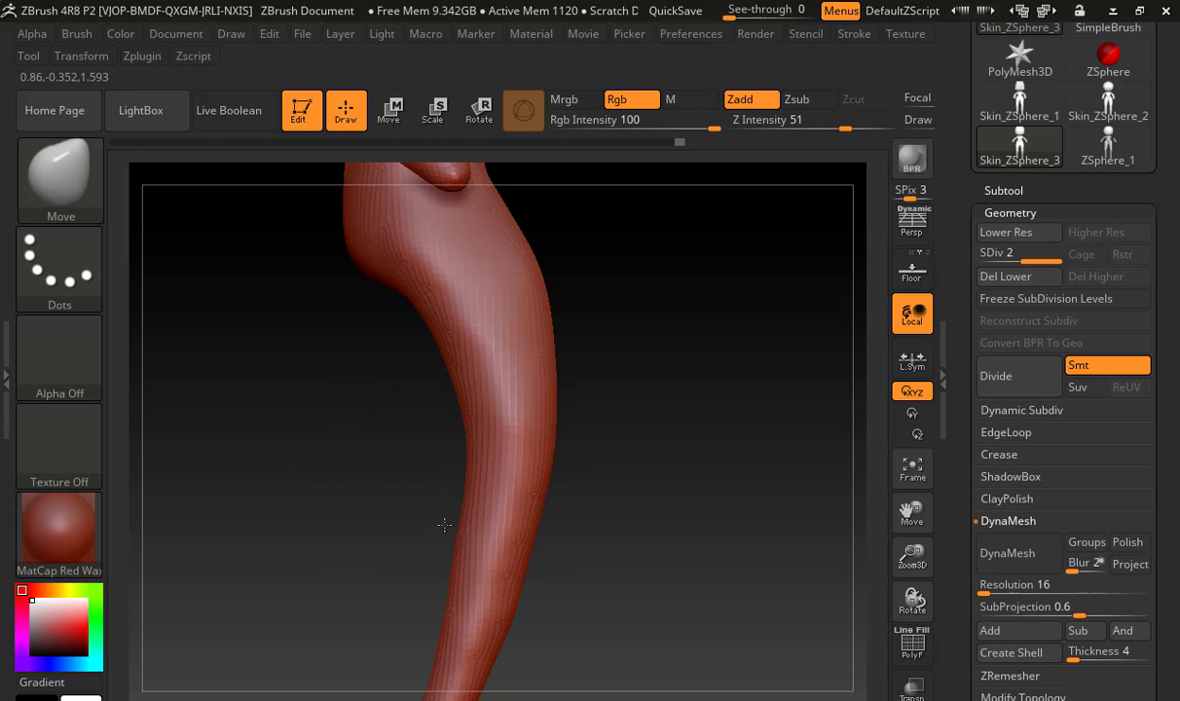
{"action": "left_click_drag", "start_coordinate": [444, 525], "coordinate": [313, 467]}
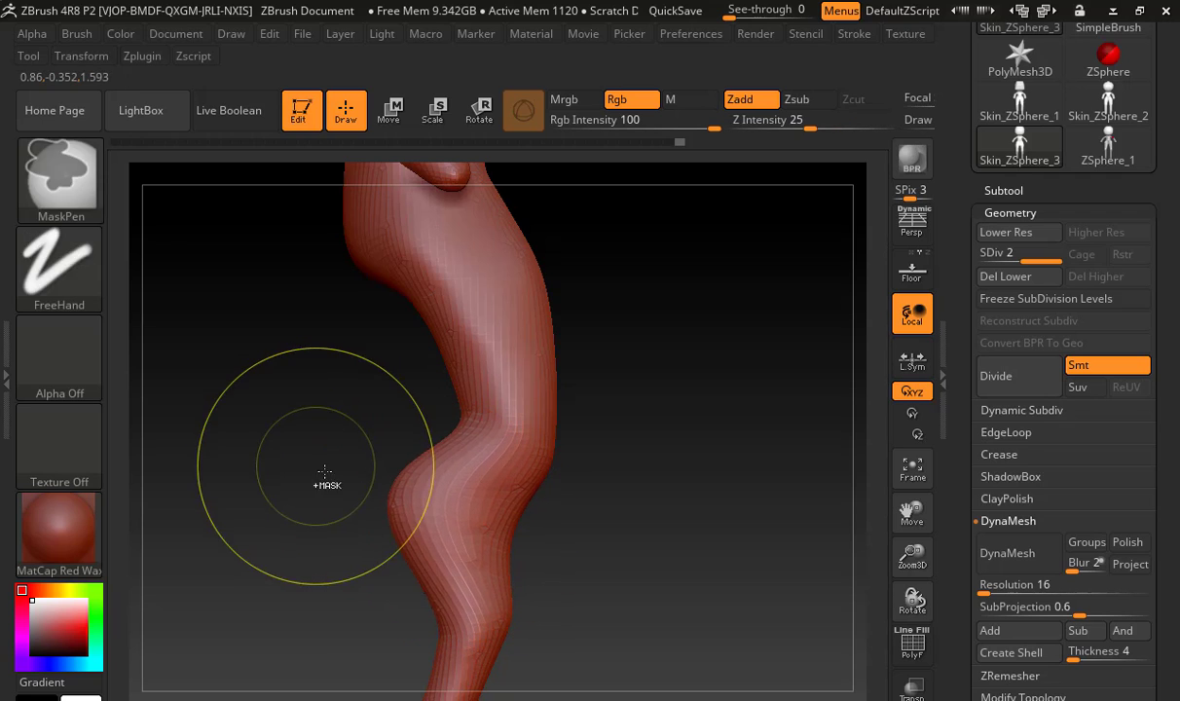
{"action": "key", "text": "ctrl+z"}
Reduce the Move brush size and shape the back of the knees, the calves and the inner thighs symmetrically
{"action": "key", "text": "s"}
{"action": "mouse_move", "coordinate": [467, 499]}
{"action": "left_mouse_down"}
{"action": "mouse_move", "coordinate": [426, 501]}
{"action": "mouse_move", "coordinate": [438, 513]}
{"action": "left_mouse_up"}
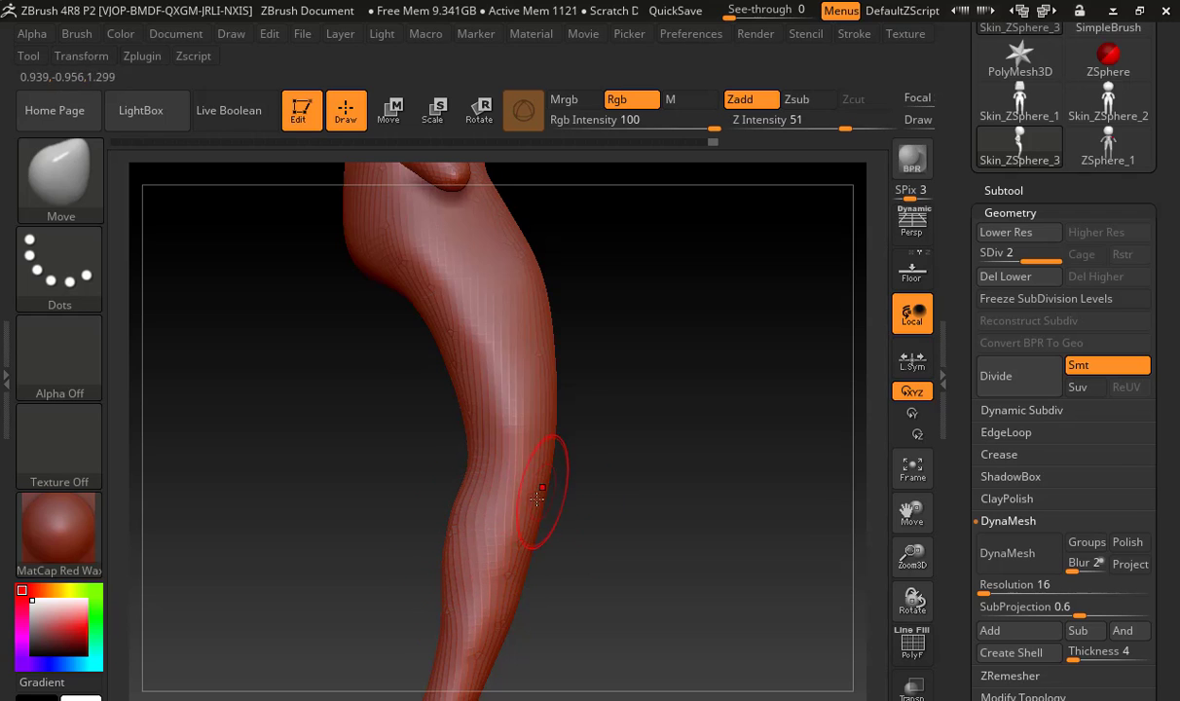
{"action": "mouse_move", "coordinate": [536, 499]}
{"action": "left_mouse_down"}
{"action": "mouse_move", "coordinate": [555, 455]}
{"action": "mouse_move", "coordinate": [569, 475]}
{"action": "mouse_move", "coordinate": [538, 481]}
{"action": "mouse_move", "coordinate": [597, 494]}
{"action": "left_mouse_up"}
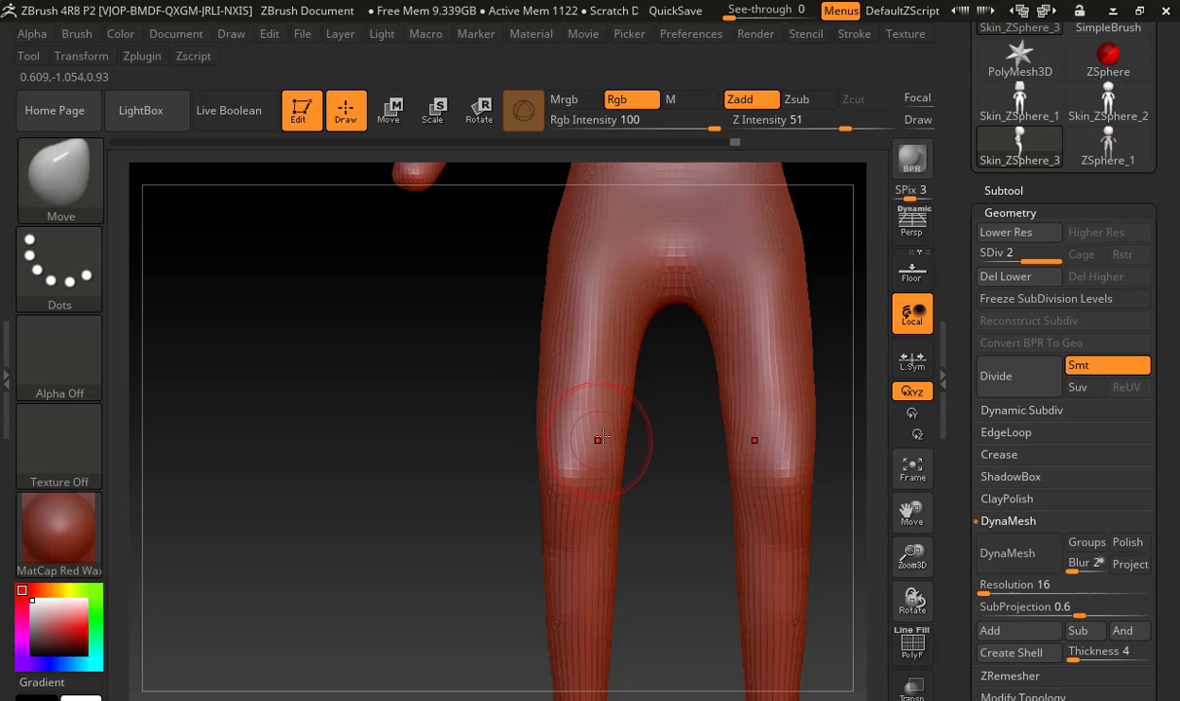
{"action": "left_click_drag", "start_coordinate": [603, 448], "coordinate": [614, 443]}
{"action": "left_click_drag", "start_coordinate": [658, 444], "coordinate": [575, 444], "text": "alt"}
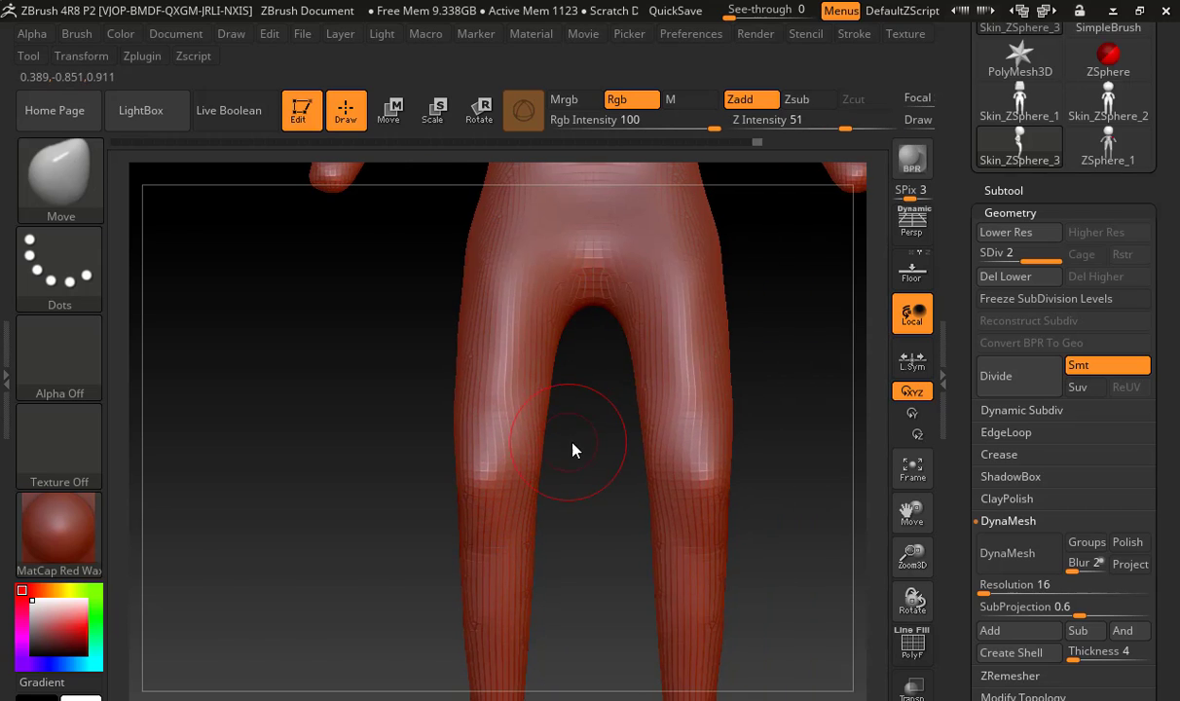
Switch to the ClayBuildup brush, add volume along the inner thighs, and smooth it into the legs
{"action": "key", "text": "b"}
{"action": "key", "text": "c"}
{"action": "key", "text": "b"}
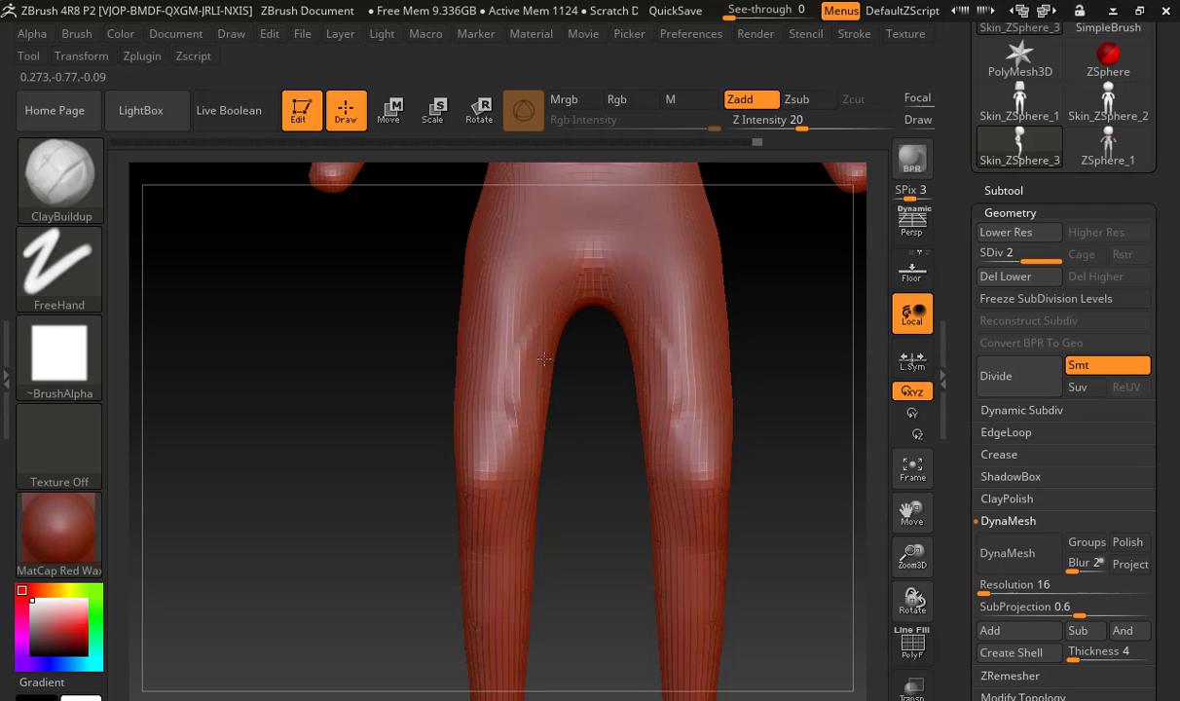
{"action": "mouse_move", "coordinate": [544, 359]}
{"action": "left_mouse_down"}
{"action": "mouse_move", "coordinate": [529, 423]}
{"action": "mouse_move", "coordinate": [508, 424]}
{"action": "left_mouse_up"}
{"action": "left_click_drag", "start_coordinate": [531, 273], "coordinate": [486, 434], "text": "shift"}
Build up the creases between the lower abdomen and thighs with ClayBuildup, and smooth them into the hips
{"action": "left_click_drag", "start_coordinate": [414, 437], "coordinate": [388, 571], "text": "alt"}
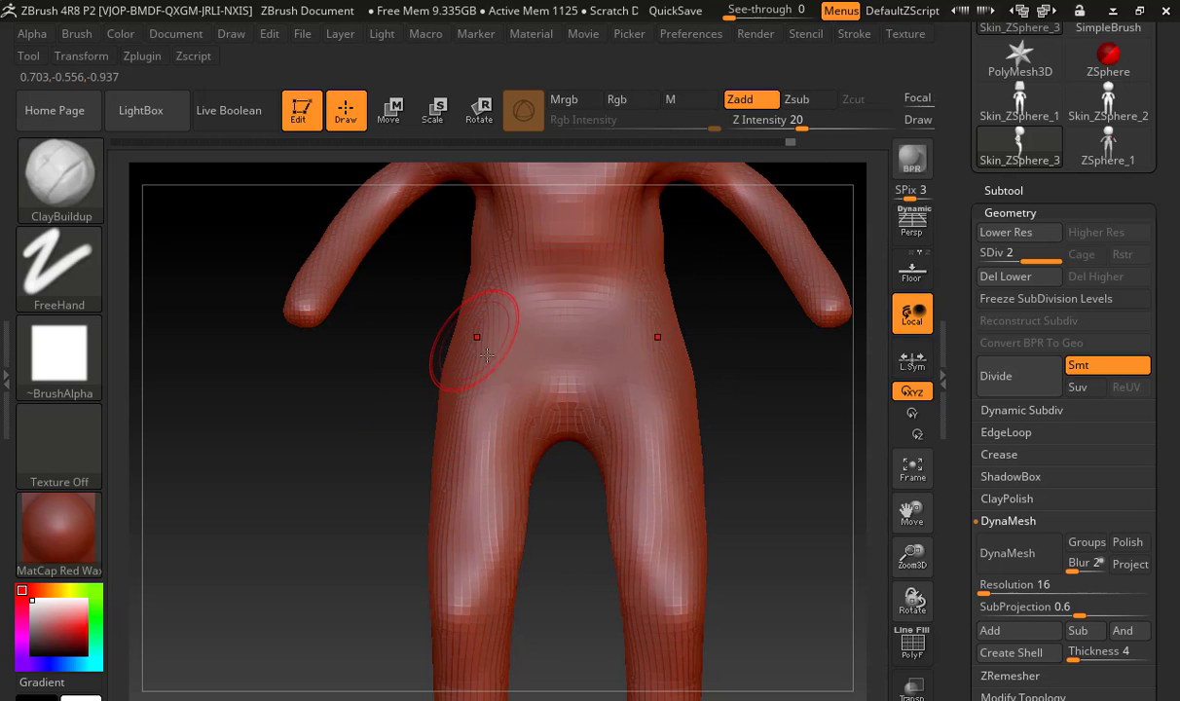
{"action": "left_click_drag", "start_coordinate": [509, 380], "coordinate": [537, 413]}
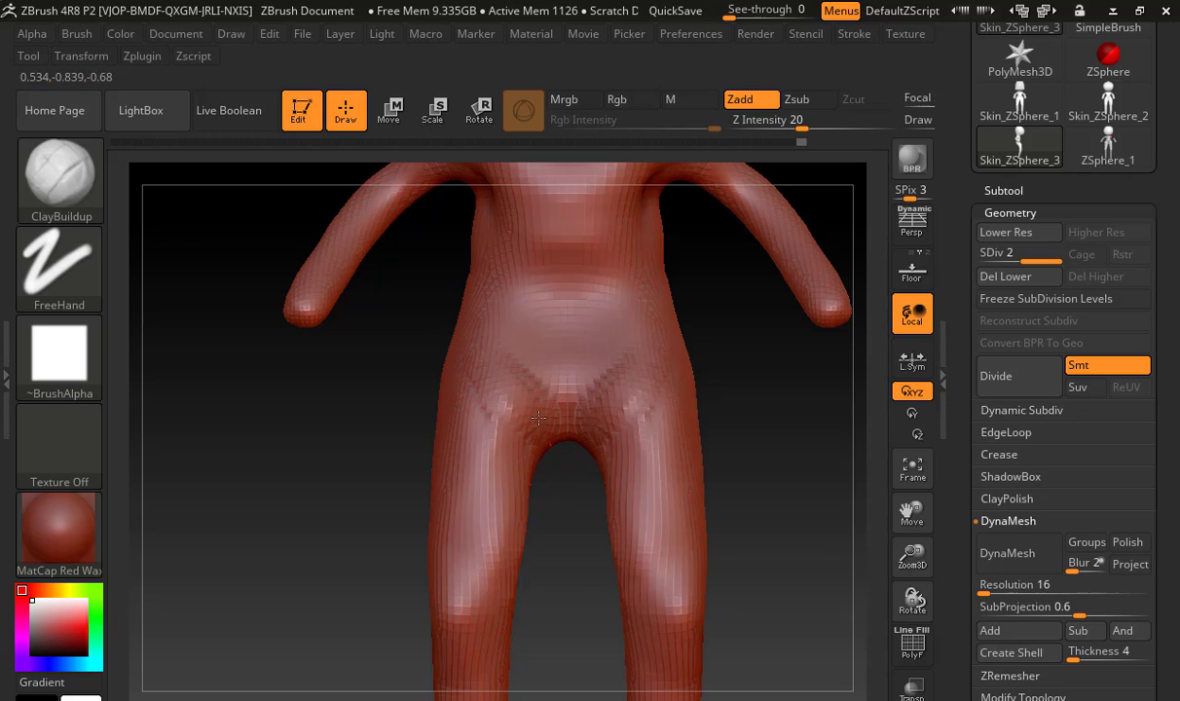
{"action": "mouse_move", "coordinate": [497, 403]}
{"action": "left_mouse_down", "text": "shift"}
{"action": "mouse_move", "coordinate": [495, 426]}
{"action": "mouse_move", "coordinate": [492, 406]}
{"action": "mouse_move", "coordinate": [487, 414]}
{"action": "left_mouse_up", "text": "shift"}
{"action": "mouse_move", "coordinate": [401, 399]}
{"action": "left_mouse_down"}
{"action": "mouse_move", "coordinate": [316, 460]}
{"action": "mouse_move", "coordinate": [514, 527]}
{"action": "mouse_move", "coordinate": [495, 526]}
{"action": "left_mouse_up"}
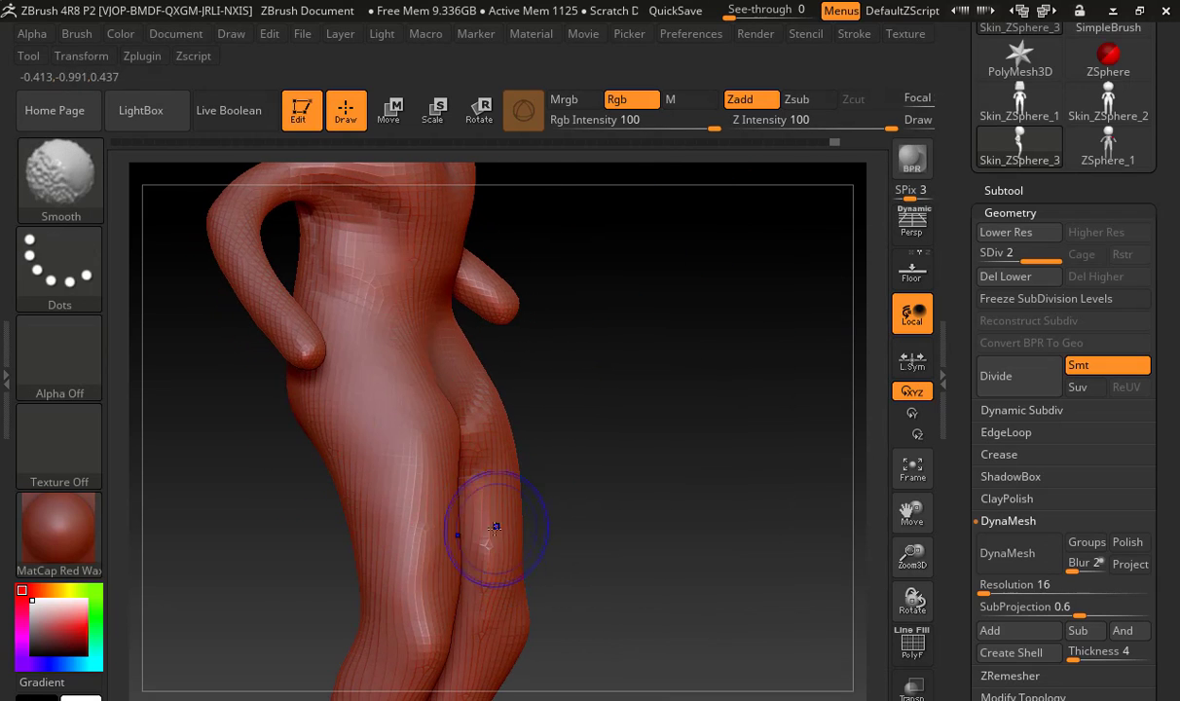
{"action": "left_click_drag", "start_coordinate": [596, 425], "coordinate": [516, 405]}
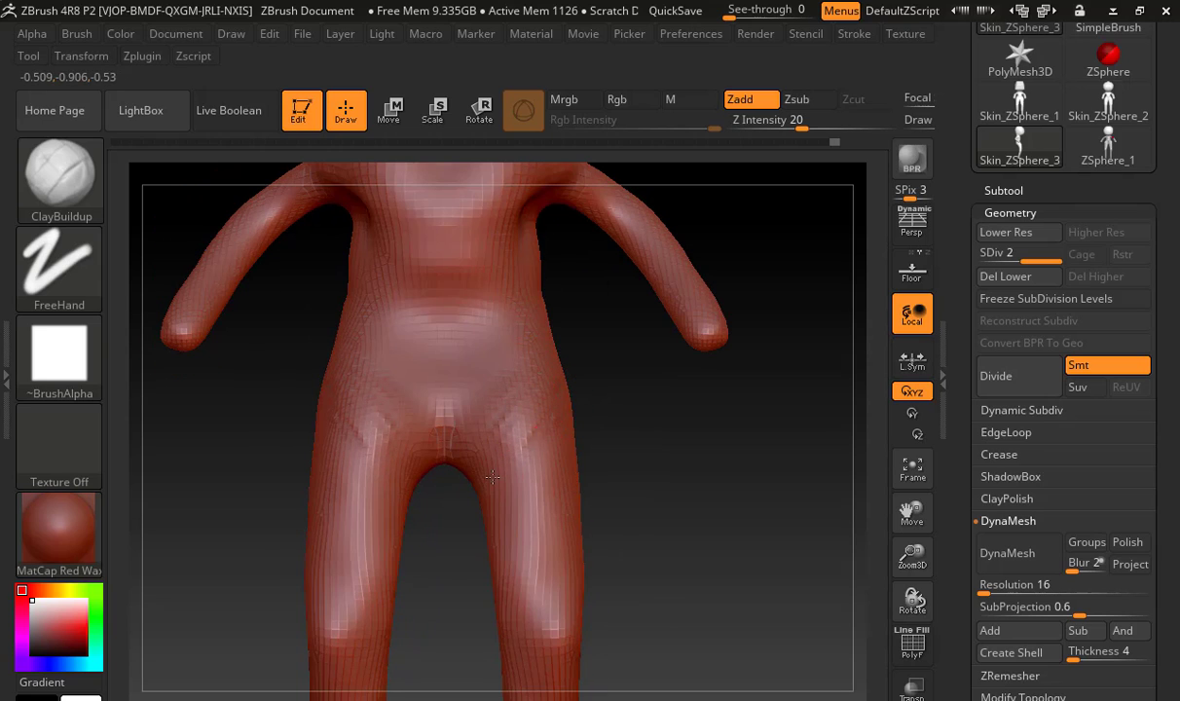
{"action": "mouse_move", "coordinate": [561, 429]}
{"action": "left_mouse_down"}
{"action": "mouse_move", "coordinate": [580, 611]}
{"action": "mouse_move", "coordinate": [533, 545]}
{"action": "left_mouse_up"}
{"action": "key", "text": "shift"}
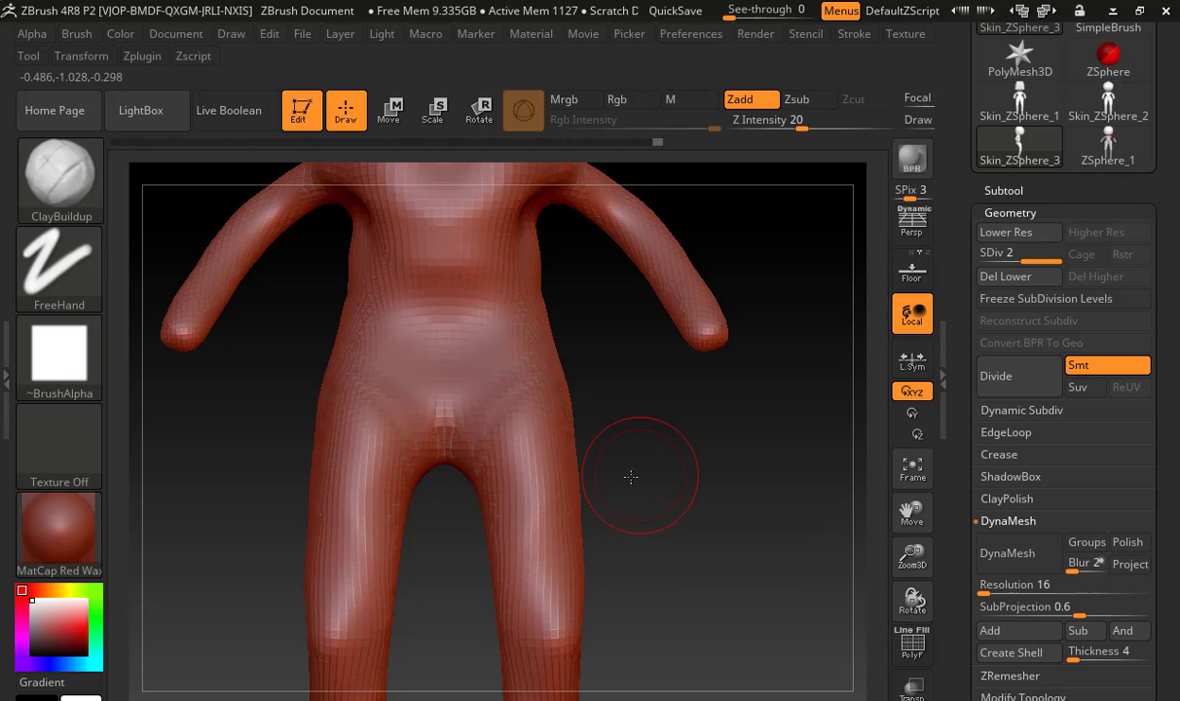
{"action": "left_click_drag", "start_coordinate": [630, 477], "coordinate": [569, 437], "text": "alt"}
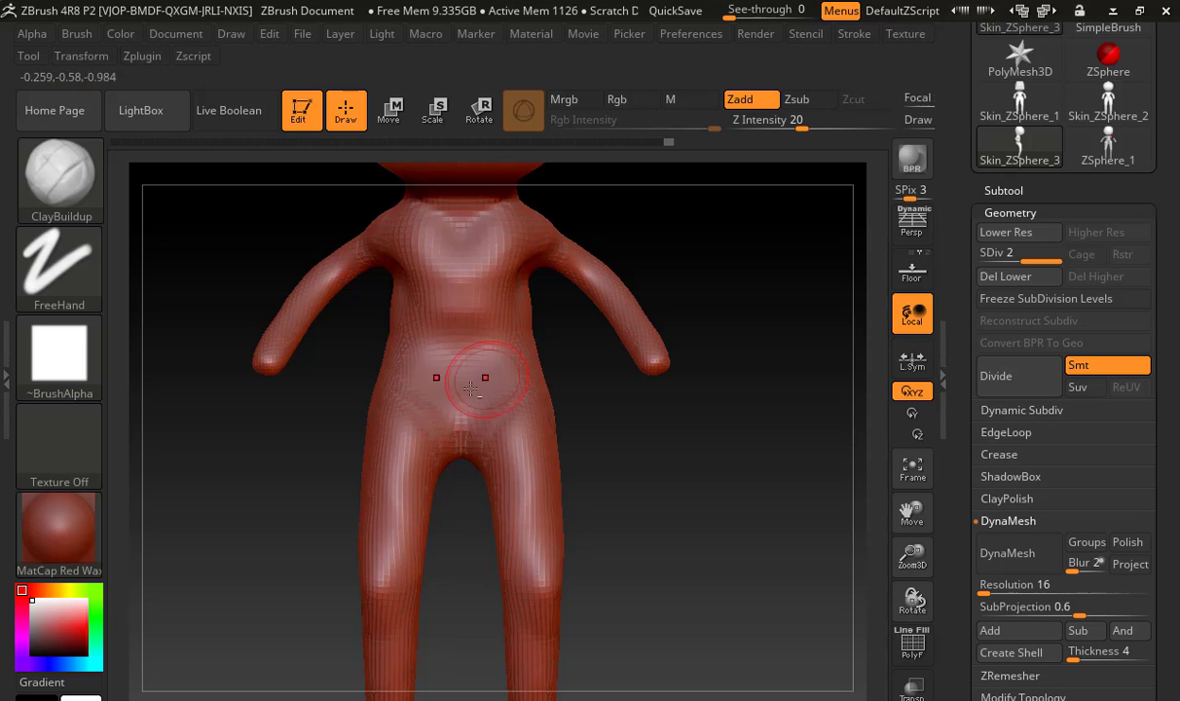
{"action": "left_click_drag", "start_coordinate": [570, 385], "coordinate": [472, 401]}
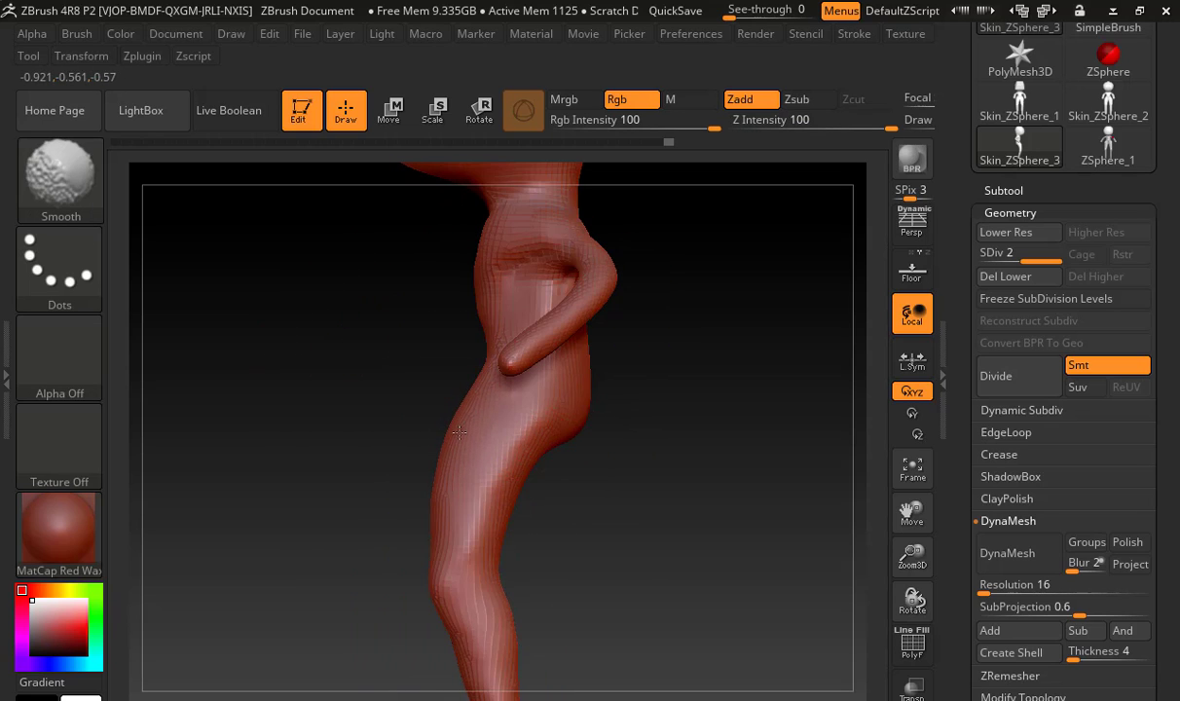
Add ClayBuildup volume around the knees and calves, and smooth it into the lower legs
{"action": "left_click_drag", "start_coordinate": [380, 479], "coordinate": [386, 322], "text": "alt"}
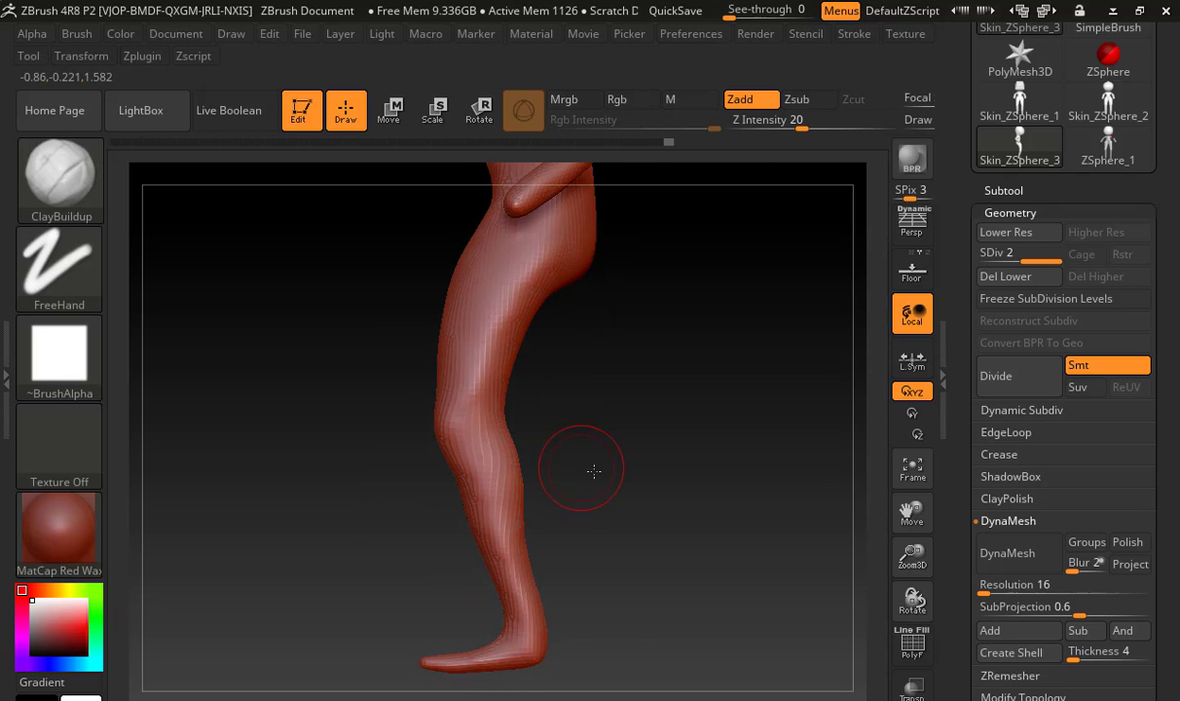
{"action": "left_click_drag", "start_coordinate": [593, 471], "coordinate": [444, 441], "text": "shift"}
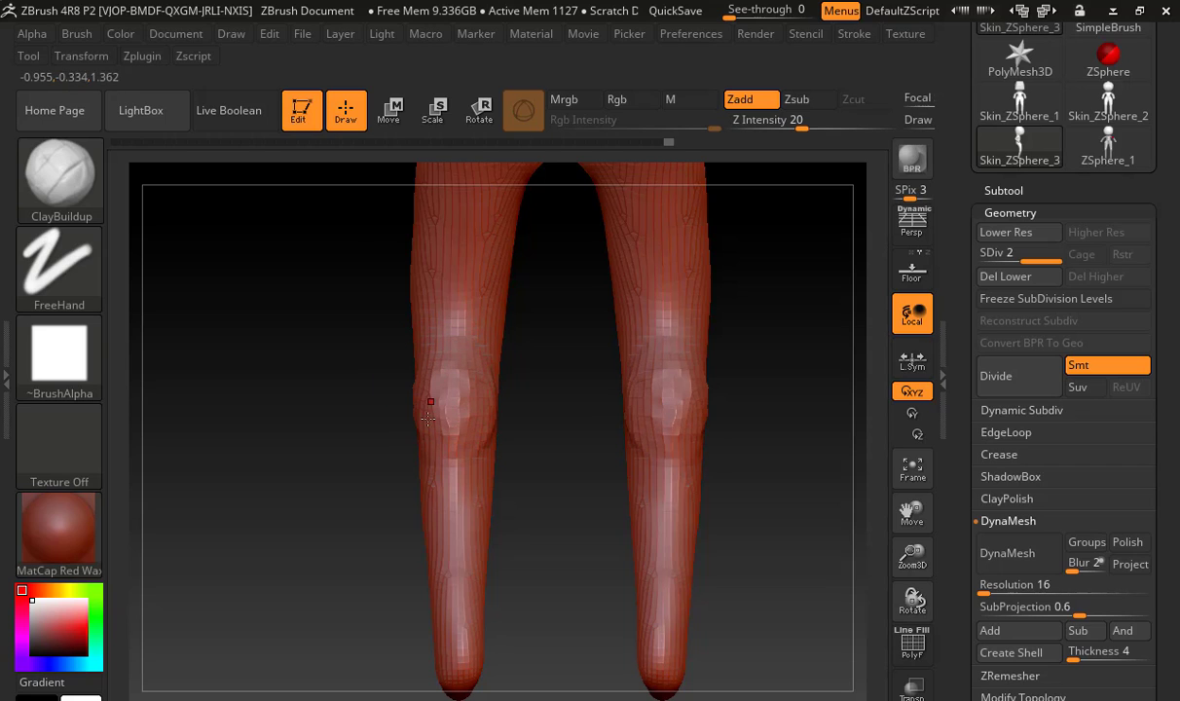
{"action": "mouse_move", "coordinate": [467, 497]}
{"action": "left_mouse_down"}
{"action": "mouse_move", "coordinate": [474, 481]}
{"action": "mouse_move", "coordinate": [451, 466]}
{"action": "left_mouse_up"}
{"action": "left_click_drag", "start_coordinate": [370, 494], "coordinate": [474, 487]}
{"action": "key", "text": "shift"}
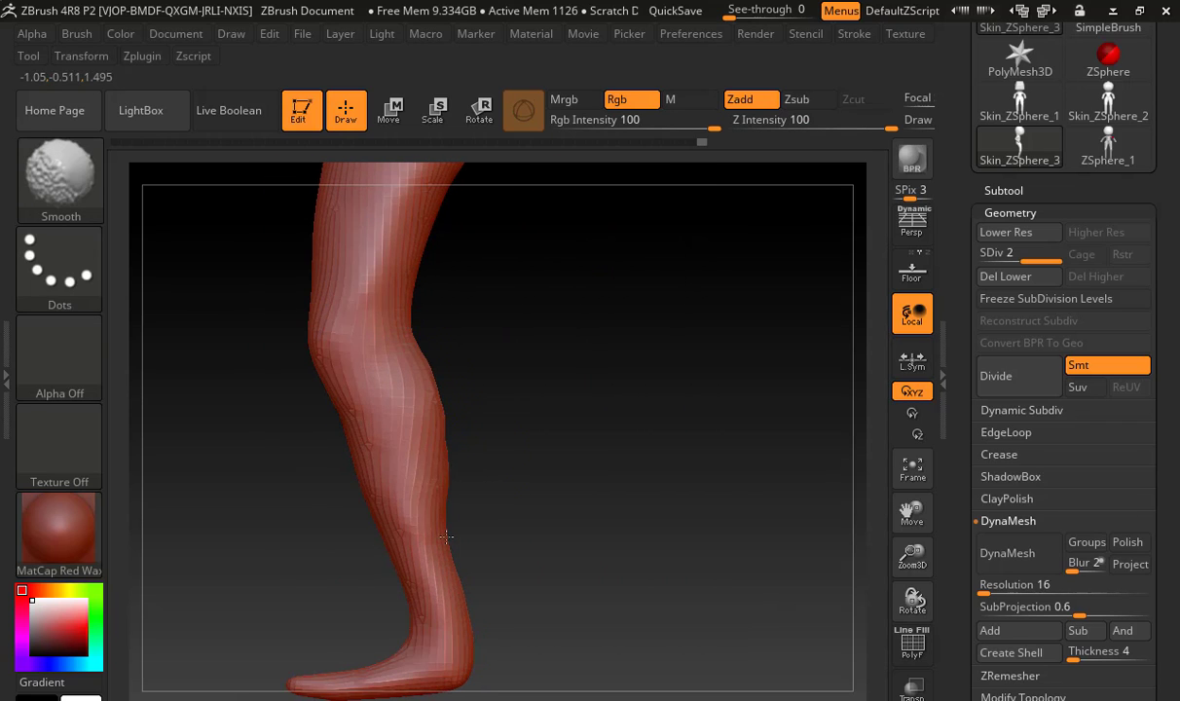
{"action": "mouse_move", "coordinate": [527, 442]}
{"action": "left_mouse_down"}
{"action": "mouse_move", "coordinate": [571, 429]}
{"action": "mouse_move", "coordinate": [448, 382]}
{"action": "left_mouse_up"}
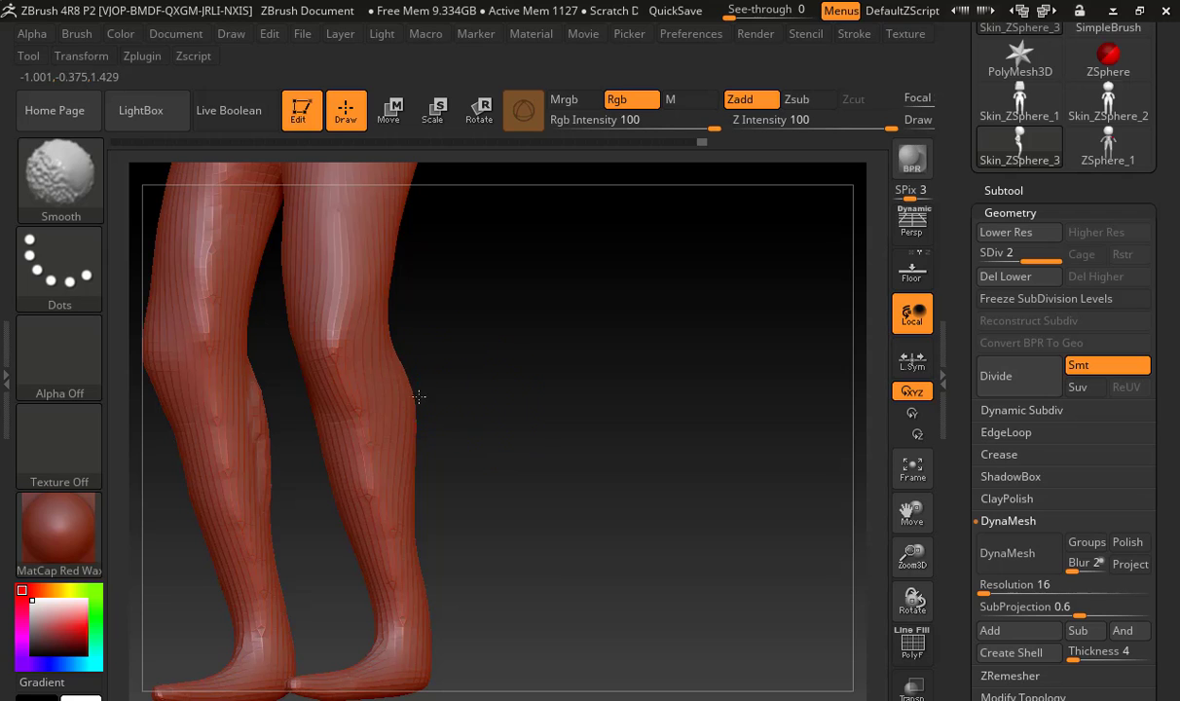
Switch to the Move brush and pull the underside of the foot downward in side view to thicken it
{"action": "mouse_move", "coordinate": [486, 501]}
{"action": "left_mouse_down"}
{"action": "mouse_move", "coordinate": [528, 500]}
{"action": "mouse_move", "coordinate": [387, 493]}
{"action": "mouse_move", "coordinate": [498, 493]}
{"action": "mouse_move", "coordinate": [467, 516]}
{"action": "mouse_move", "coordinate": [525, 351]}
{"action": "left_mouse_up"}
{"action": "mouse_move", "coordinate": [527, 469]}
{"action": "left_mouse_down"}
{"action": "mouse_move", "coordinate": [434, 558]}
{"action": "mouse_move", "coordinate": [380, 452]}
{"action": "mouse_move", "coordinate": [379, 419]}
{"action": "left_mouse_up"}
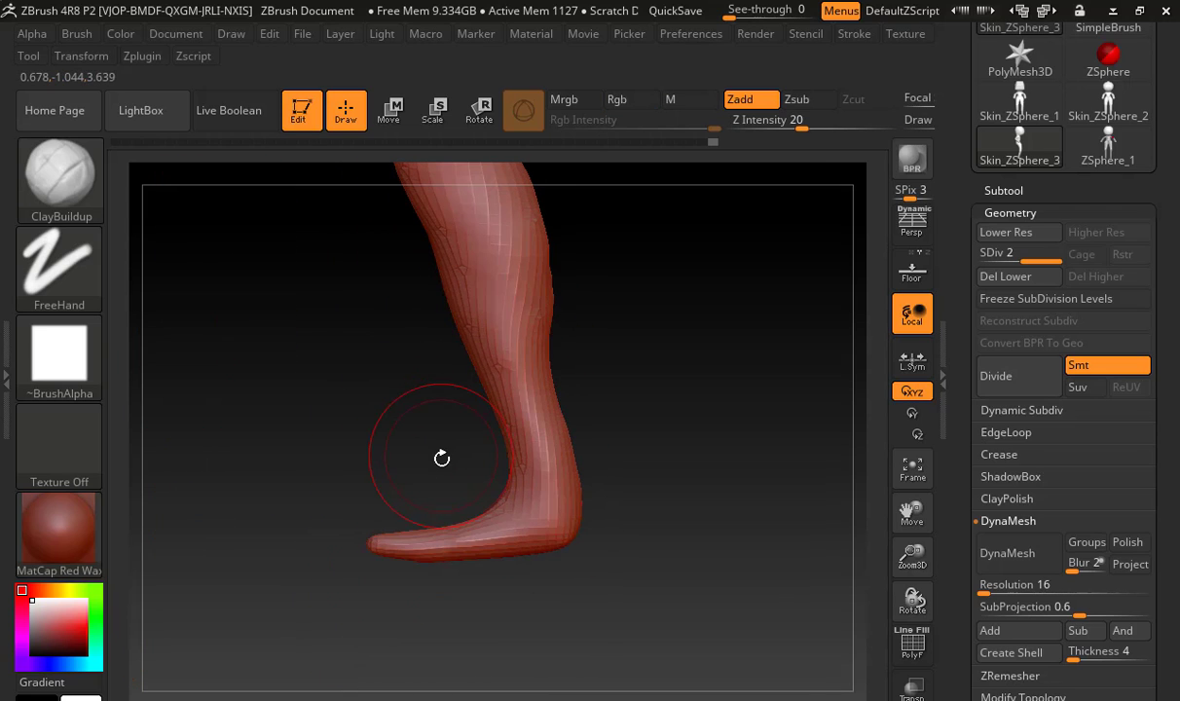
{"action": "key", "text": "b"}
{"action": "key", "text": "m"}
{"action": "key", "text": "v"}
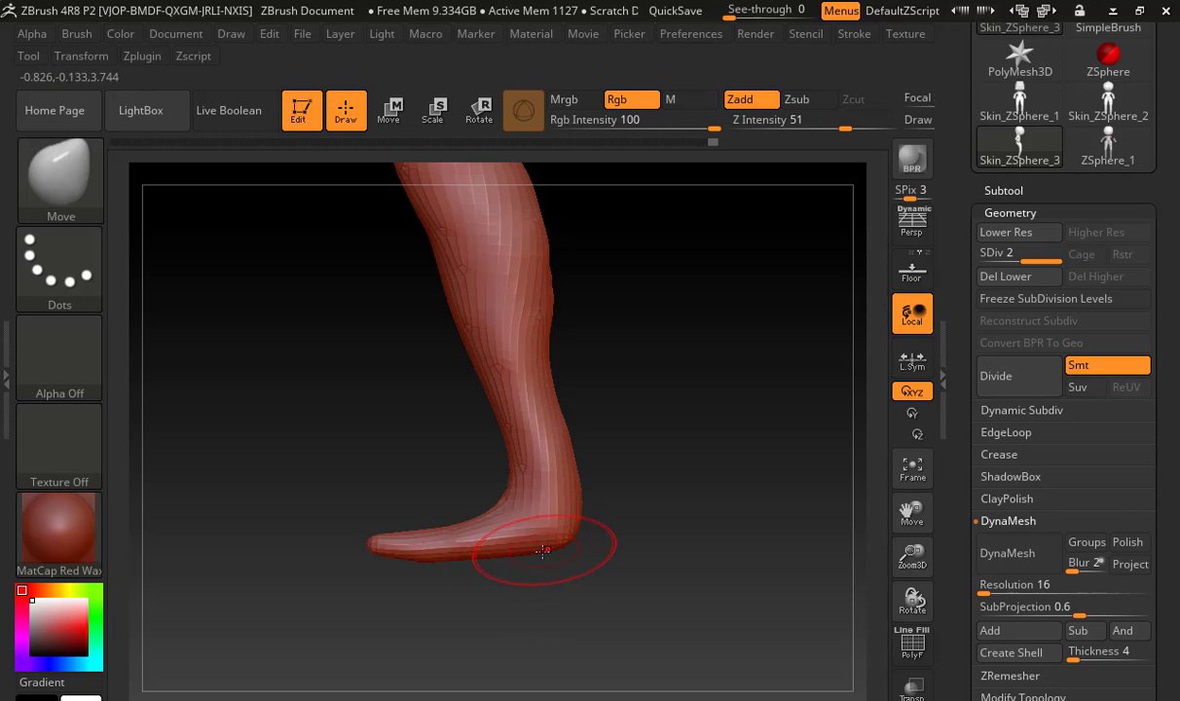
{"action": "left_click_drag", "start_coordinate": [545, 567], "coordinate": [385, 581]}
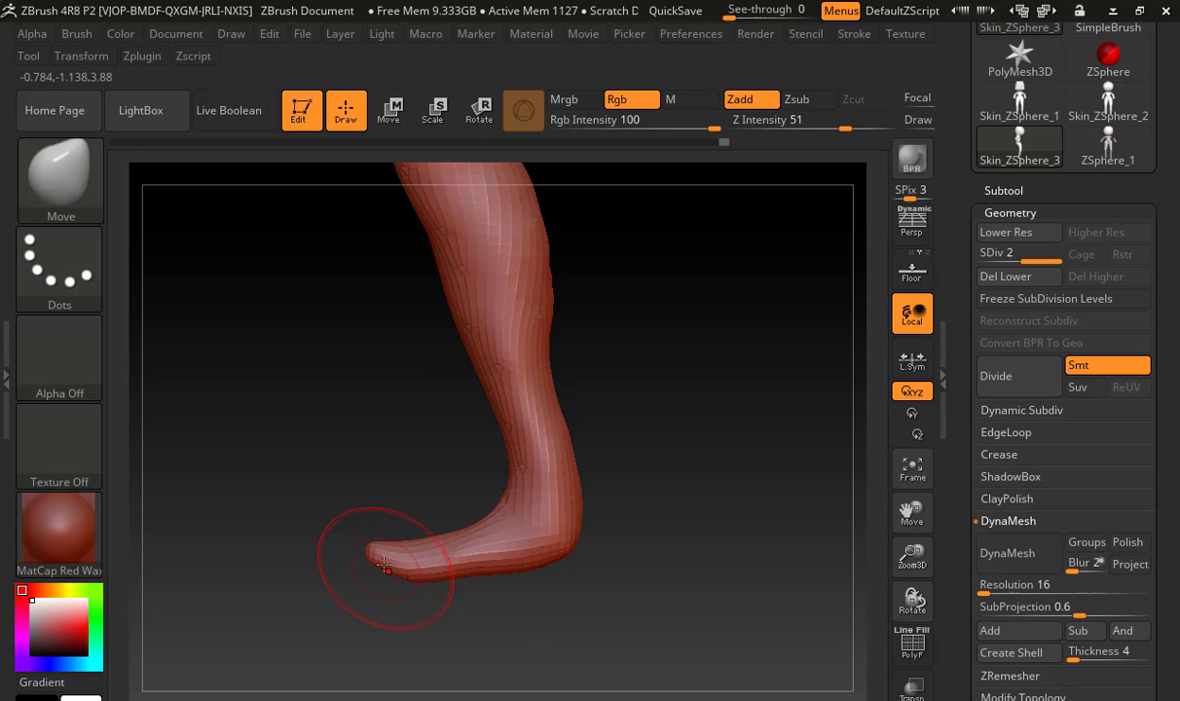
Switch to the Inflat brush and inflate the front part and sides of the feet
{"action": "key", "text": "b"}
{"action": "key", "text": "i"}
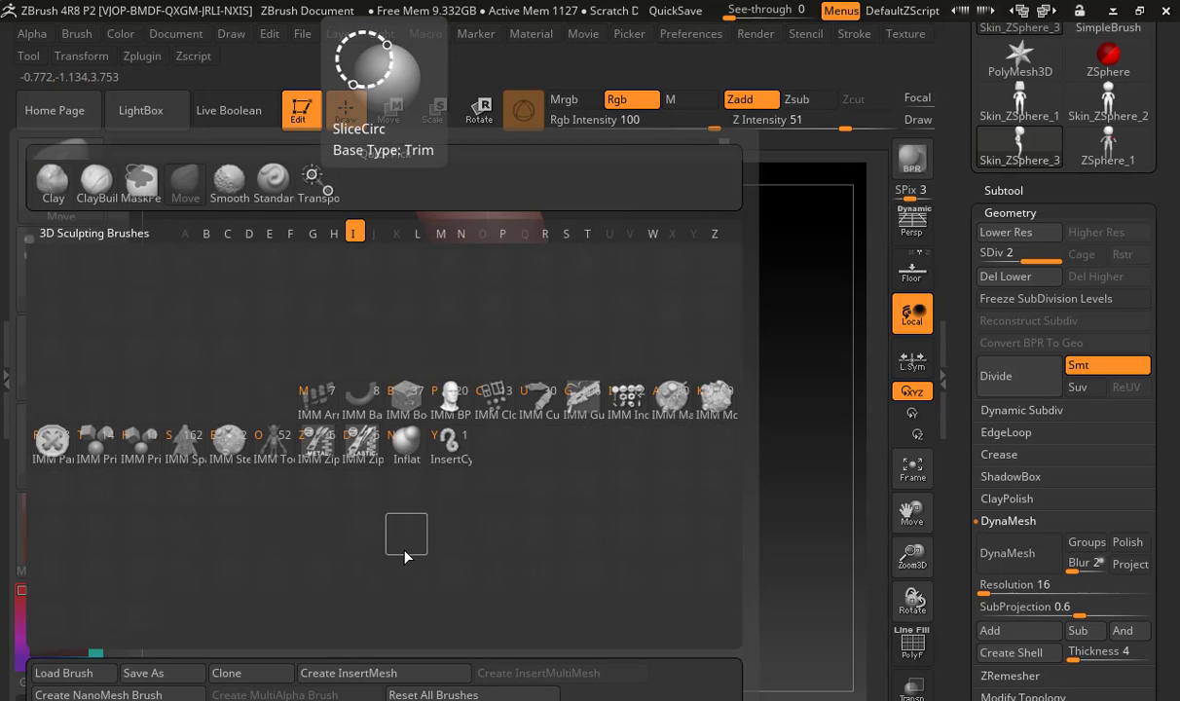
{"action": "key", "text": "n"}
{"action": "left_click_drag", "start_coordinate": [371, 529], "coordinate": [461, 517]}
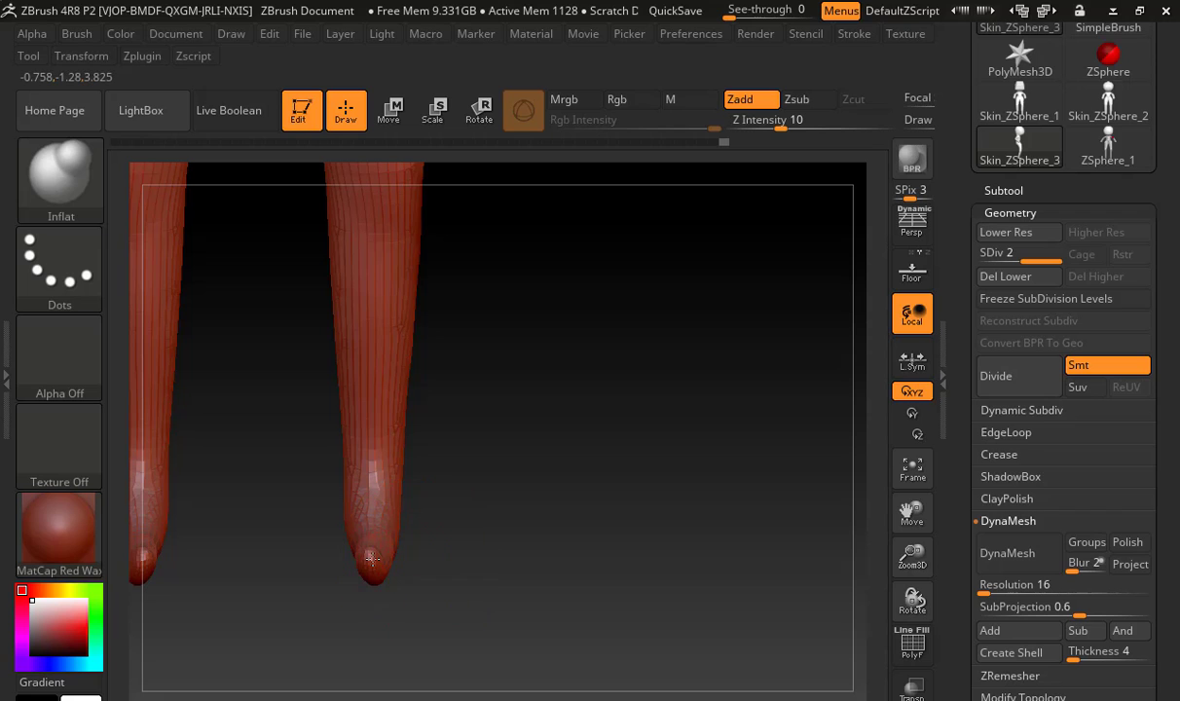
{"action": "mouse_move", "coordinate": [370, 553]}
{"action": "left_mouse_down"}
{"action": "mouse_move", "coordinate": [352, 511]}
{"action": "mouse_move", "coordinate": [358, 453]}
{"action": "mouse_move", "coordinate": [360, 536]}
{"action": "mouse_move", "coordinate": [416, 543]}
{"action": "mouse_move", "coordinate": [482, 515]}
{"action": "mouse_move", "coordinate": [443, 500]}
{"action": "mouse_move", "coordinate": [462, 518]}
{"action": "left_mouse_up"}
Switch back to the Move brush and shape the heels, soles and ankles from the side and back
{"action": "key", "text": "b"}
{"action": "key", "text": "m"}
{"action": "key", "text": "v"}
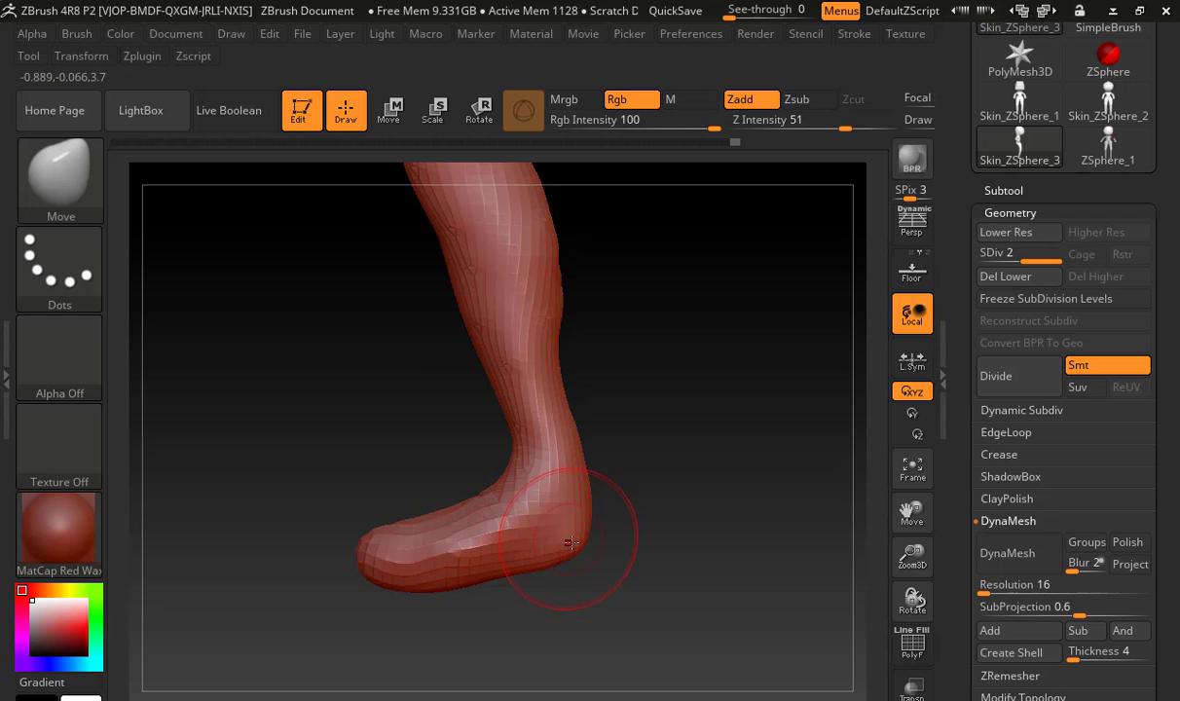
{"action": "mouse_move", "coordinate": [579, 538]}
{"action": "left_mouse_down"}
{"action": "mouse_move", "coordinate": [576, 566]}
{"action": "mouse_move", "coordinate": [457, 580]}
{"action": "left_mouse_up"}
{"action": "left_click_drag", "start_coordinate": [599, 481], "coordinate": [560, 485]}
{"action": "left_click_drag", "start_coordinate": [490, 536], "coordinate": [495, 538]}
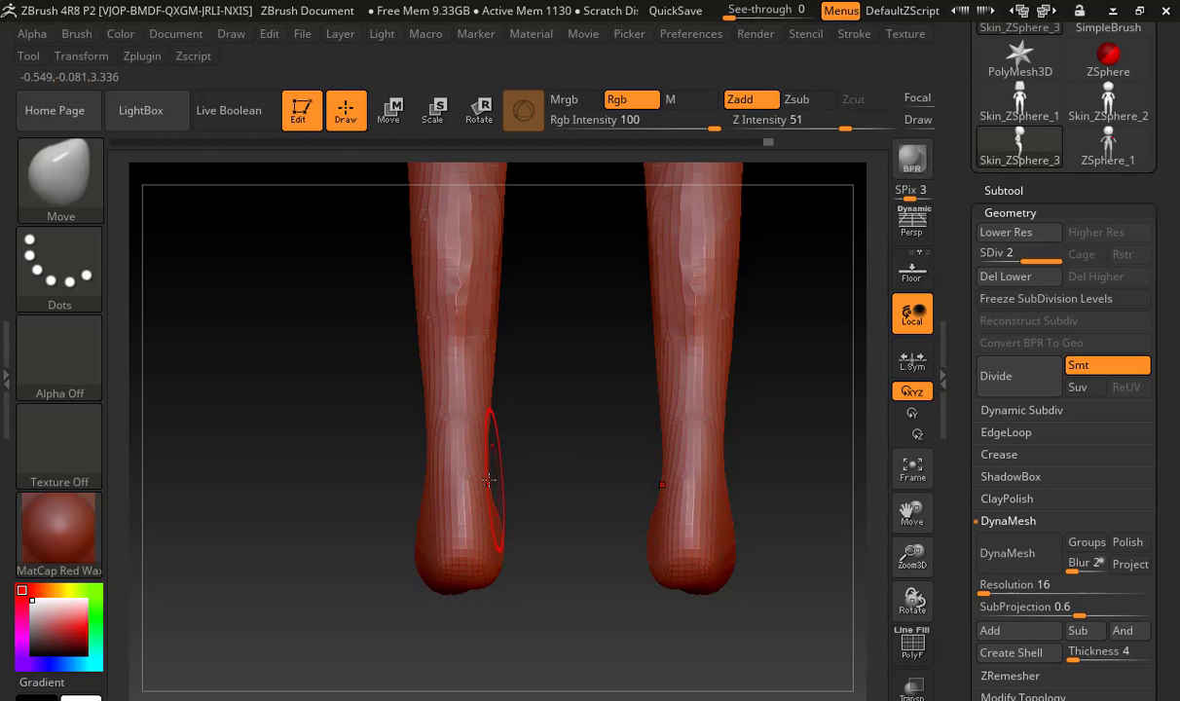
{"action": "left_click_drag", "start_coordinate": [489, 479], "coordinate": [483, 472]}
Refine the feet with the Move brush, tapering the toes and shaping the instep
{"action": "left_click_drag", "start_coordinate": [506, 404], "coordinate": [597, 419]}
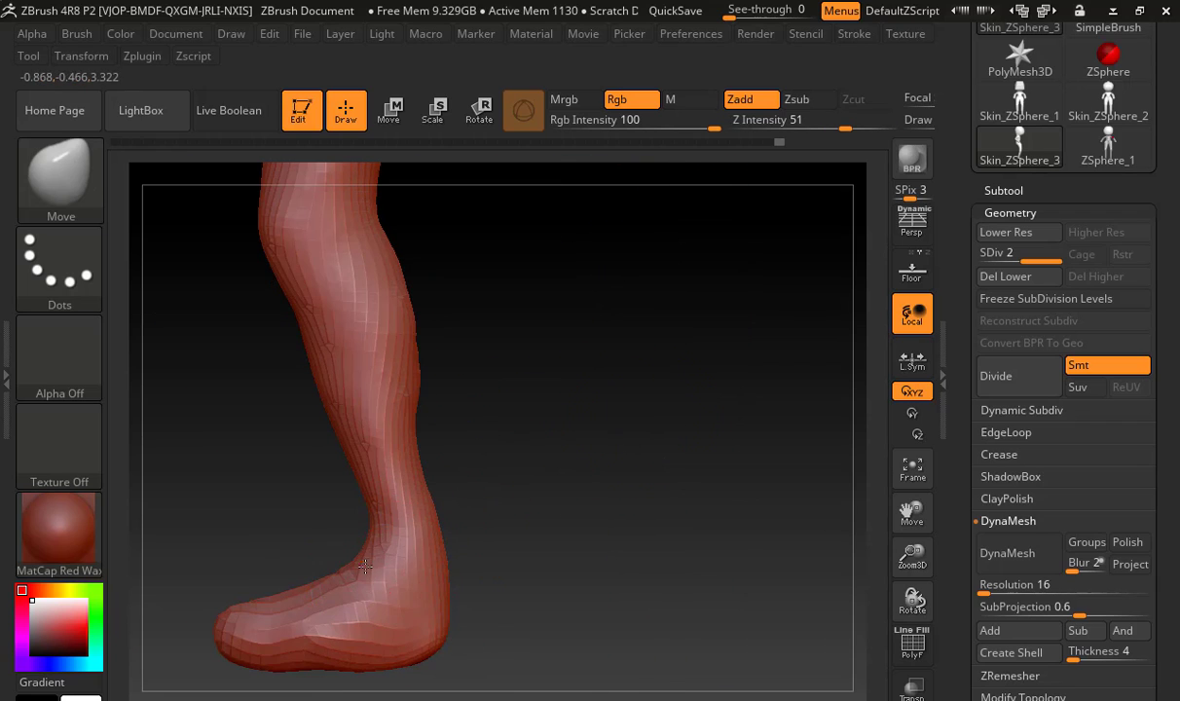
{"action": "left_click_drag", "start_coordinate": [496, 542], "coordinate": [606, 446], "text": "alt"}
{"action": "left_click_drag", "start_coordinate": [393, 458], "coordinate": [457, 465], "text": "shift"}
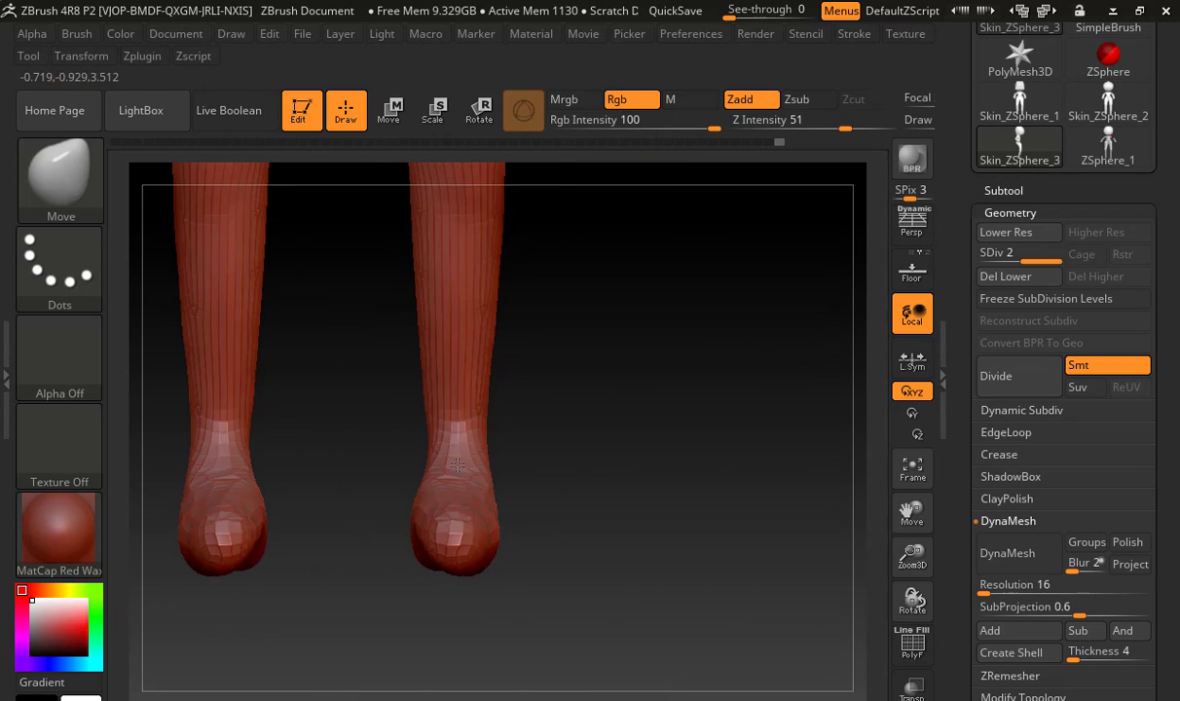
{"action": "left_click_drag", "start_coordinate": [526, 478], "coordinate": [415, 512]}
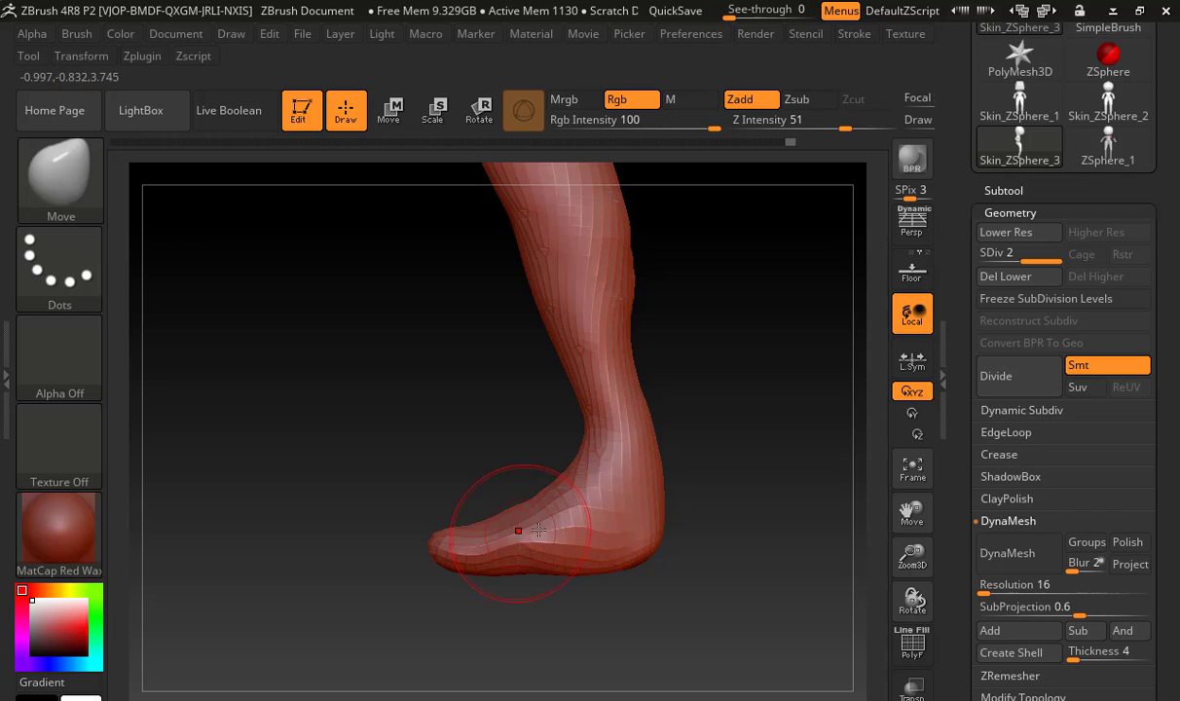
{"action": "mouse_move", "coordinate": [539, 531]}
{"action": "left_mouse_down", "text": "shift"}
{"action": "mouse_move", "coordinate": [583, 526]}
{"action": "mouse_move", "coordinate": [487, 542]}
{"action": "mouse_move", "coordinate": [546, 497]}
{"action": "left_mouse_up", "text": "shift"}
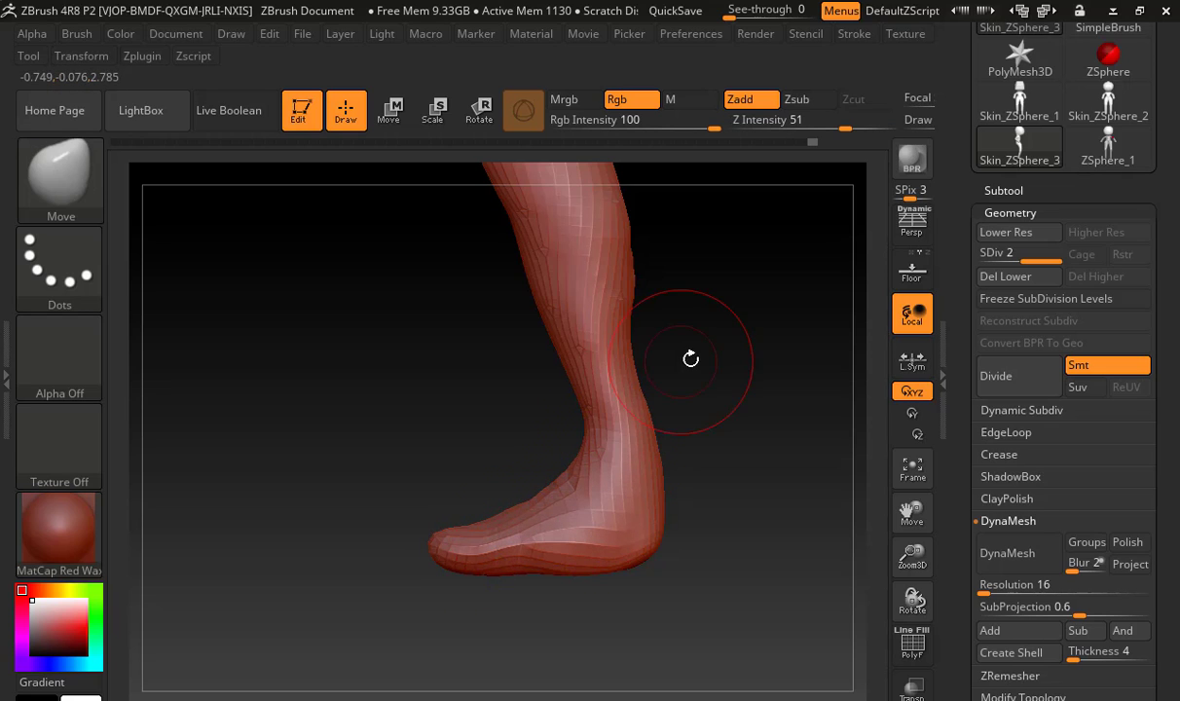
{"action": "left_click_drag", "start_coordinate": [729, 321], "coordinate": [645, 492], "text": "alt"}
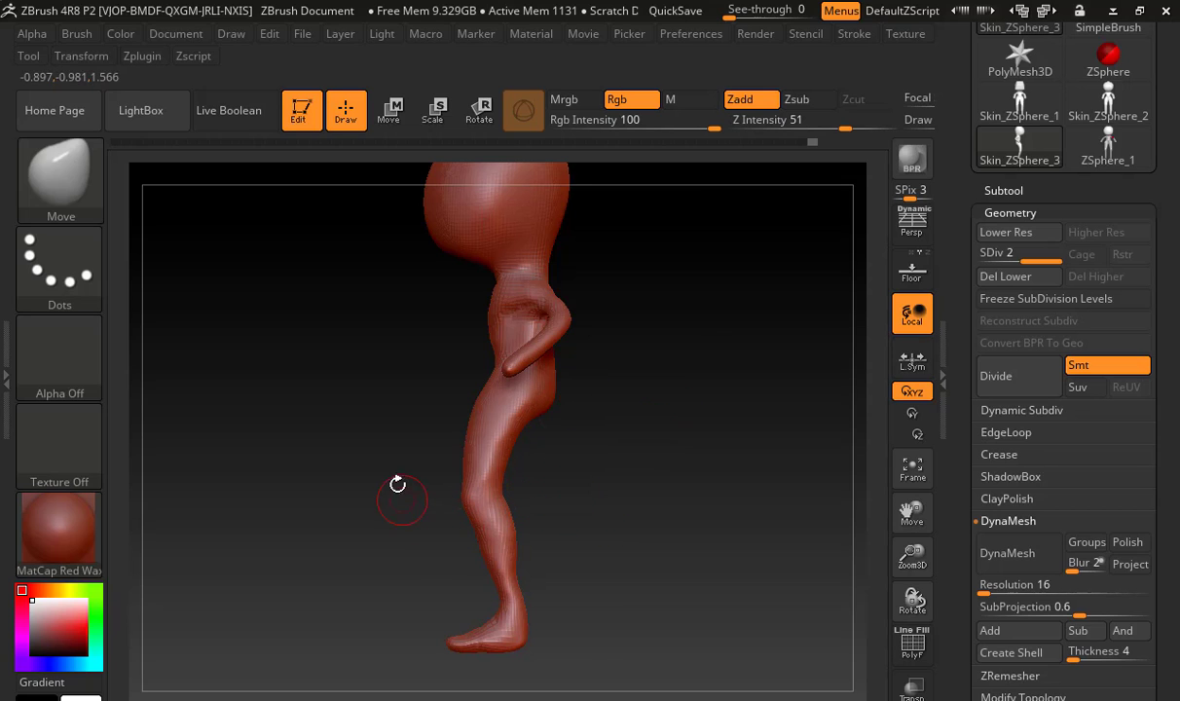
Mask the legs below mid-thigh and shift the unmasked upper body forward with the Move gizmo
{"action": "key", "text": "ctrl"}
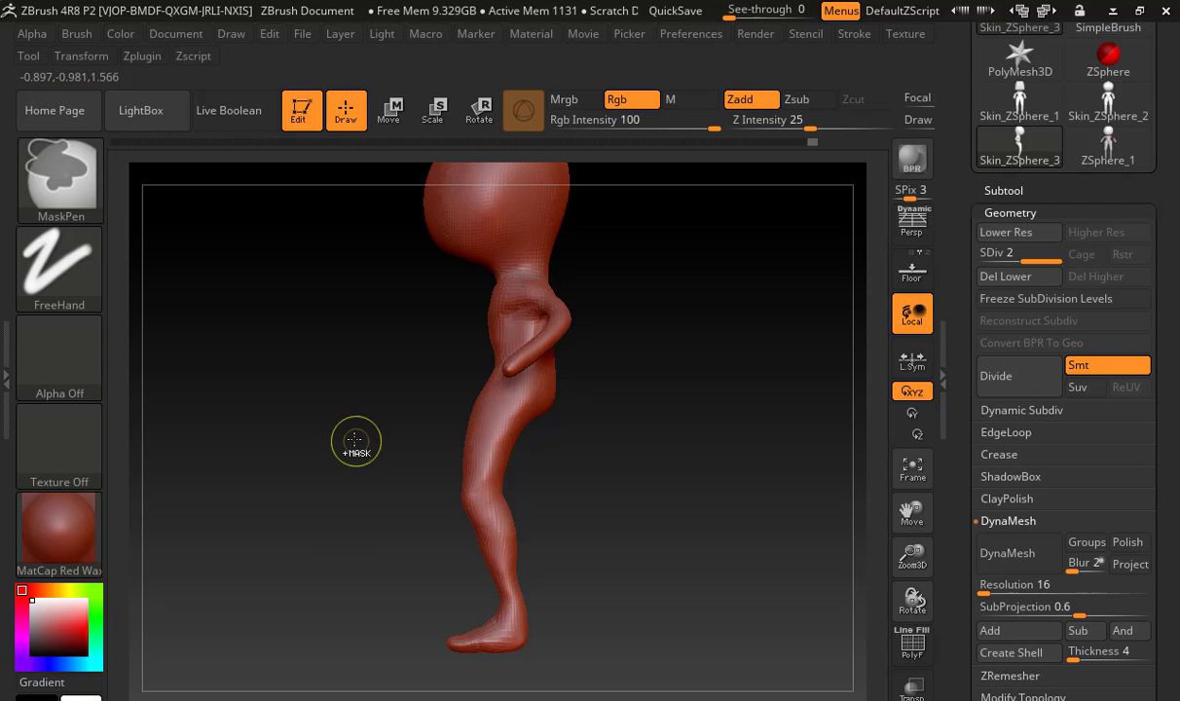
{"action": "left_click_drag", "start_coordinate": [353, 441], "coordinate": [638, 647], "text": "ctrl"}
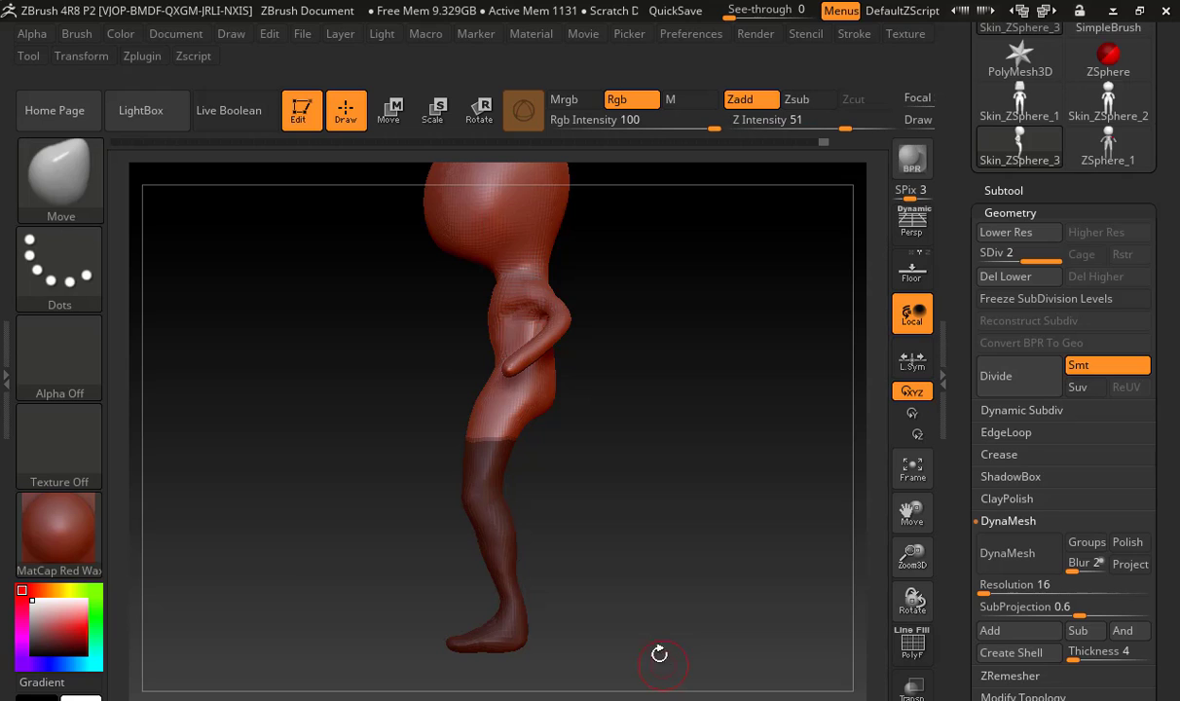
{"action": "left_click", "coordinate": [389, 109]}
{"action": "left_click_drag", "start_coordinate": [415, 430], "coordinate": [388, 429]}
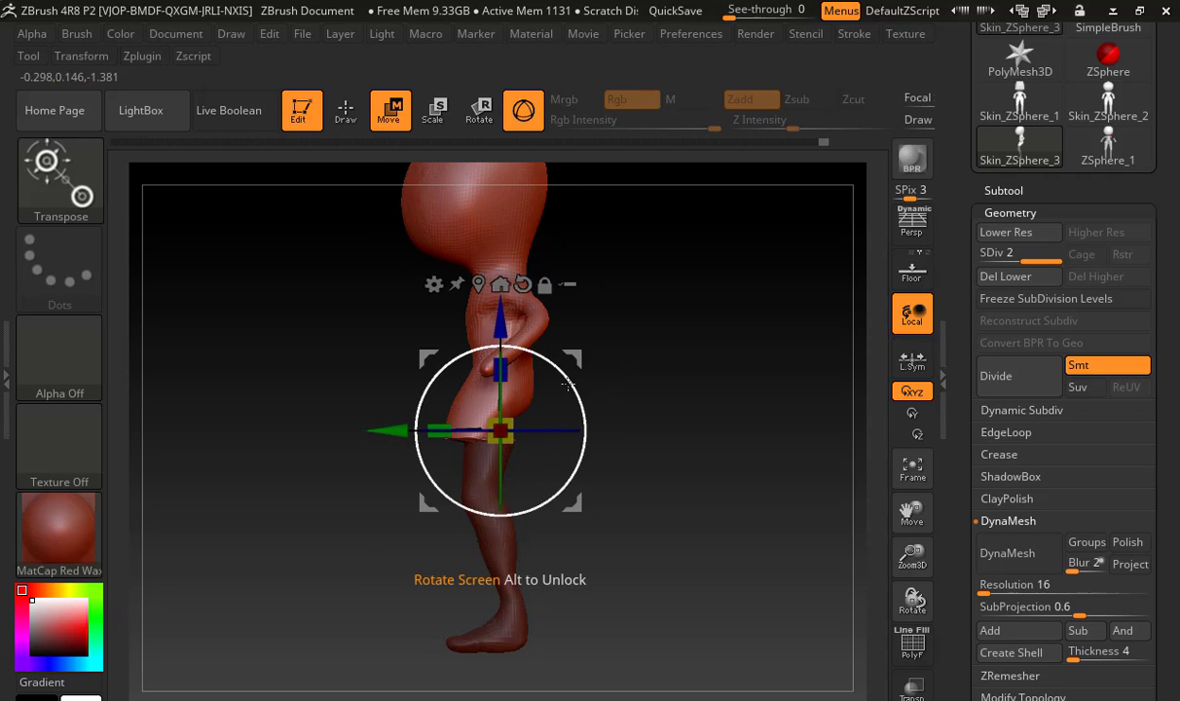
Invert the mask, rotate the legs backward with the gizmo and shift them forward under the hips
{"action": "key", "text": "ctrl"}
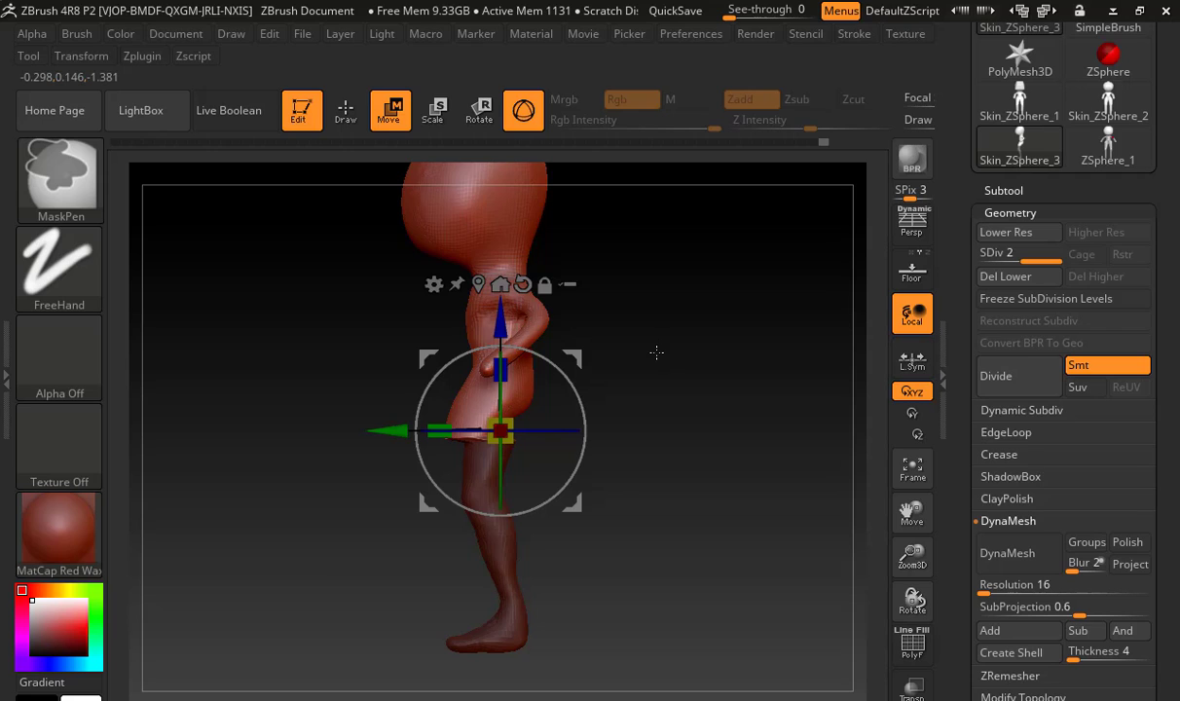
{"action": "left_click", "coordinate": [652, 351], "text": "ctrl"}
{"action": "left_click_drag", "start_coordinate": [547, 360], "coordinate": [570, 443]}
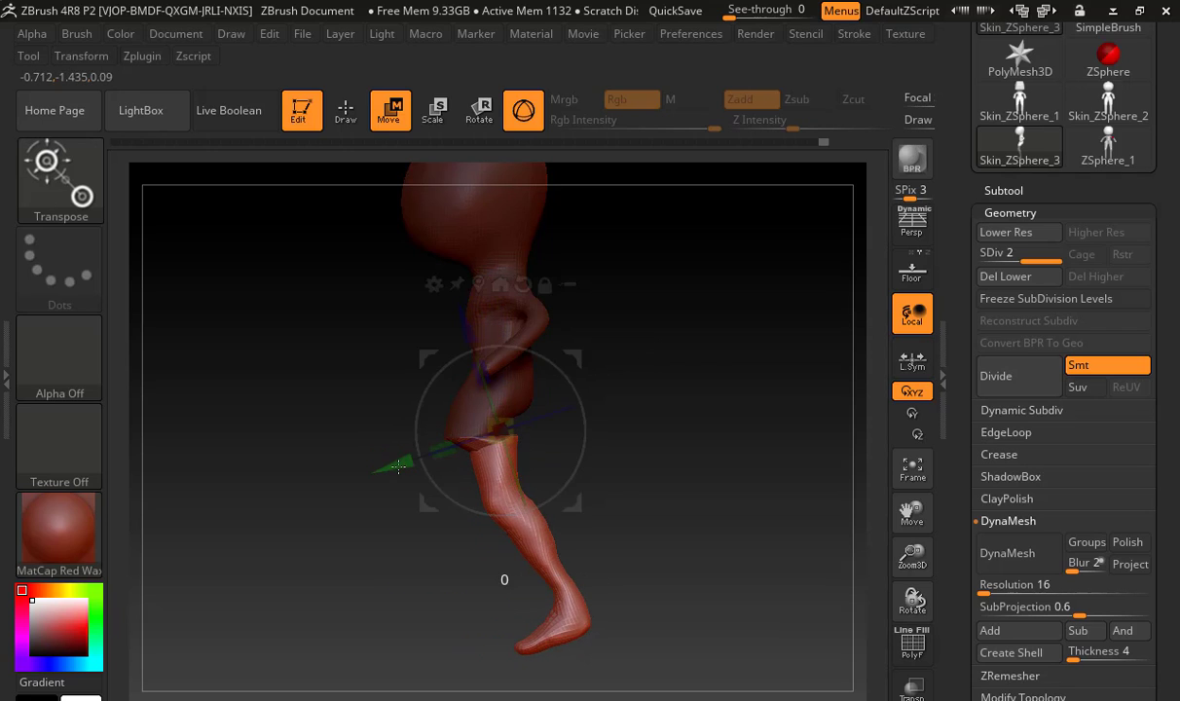
{"action": "left_click_drag", "start_coordinate": [398, 466], "coordinate": [366, 440]}
{"action": "left_click_drag", "start_coordinate": [448, 334], "coordinate": [450, 334]}
Mask the feet, invert the mask and adjust it until only the feet are left unmasked
{"action": "key", "text": "ctrl"}
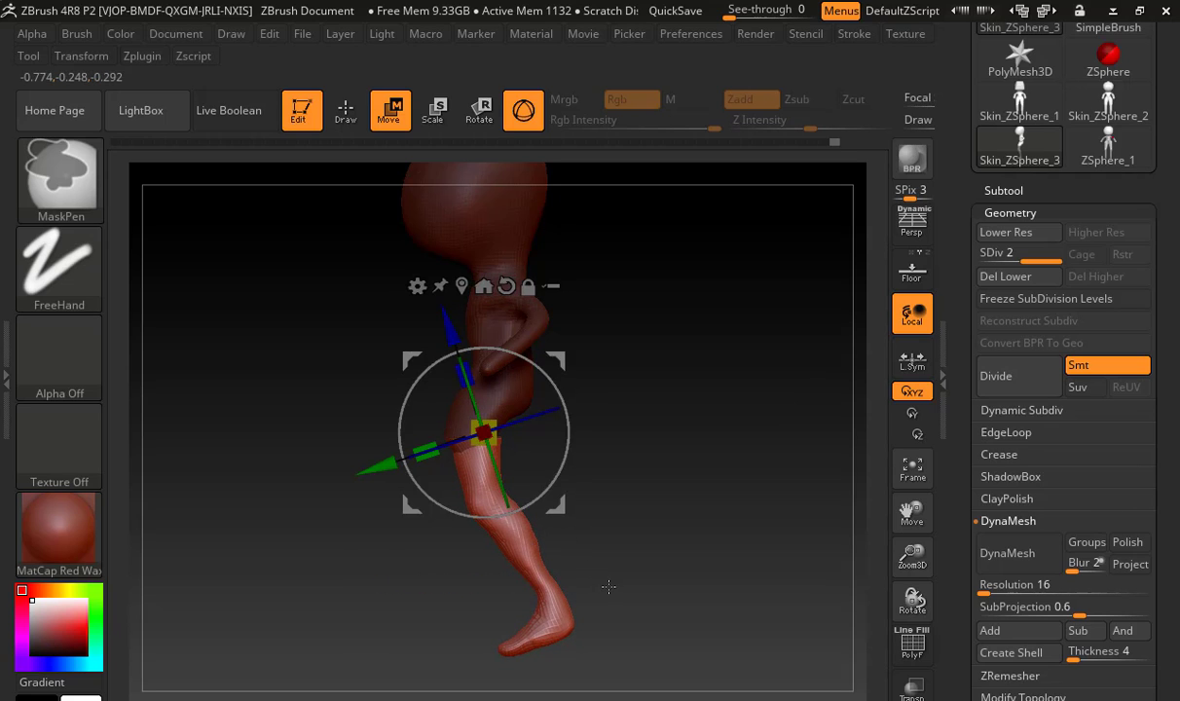
{"action": "mouse_move", "coordinate": [608, 586]}
{"action": "left_mouse_down", "text": "ctrl"}
{"action": "mouse_move", "coordinate": [534, 621]}
{"action": "mouse_move", "coordinate": [468, 691]}
{"action": "left_mouse_up", "text": "ctrl"}
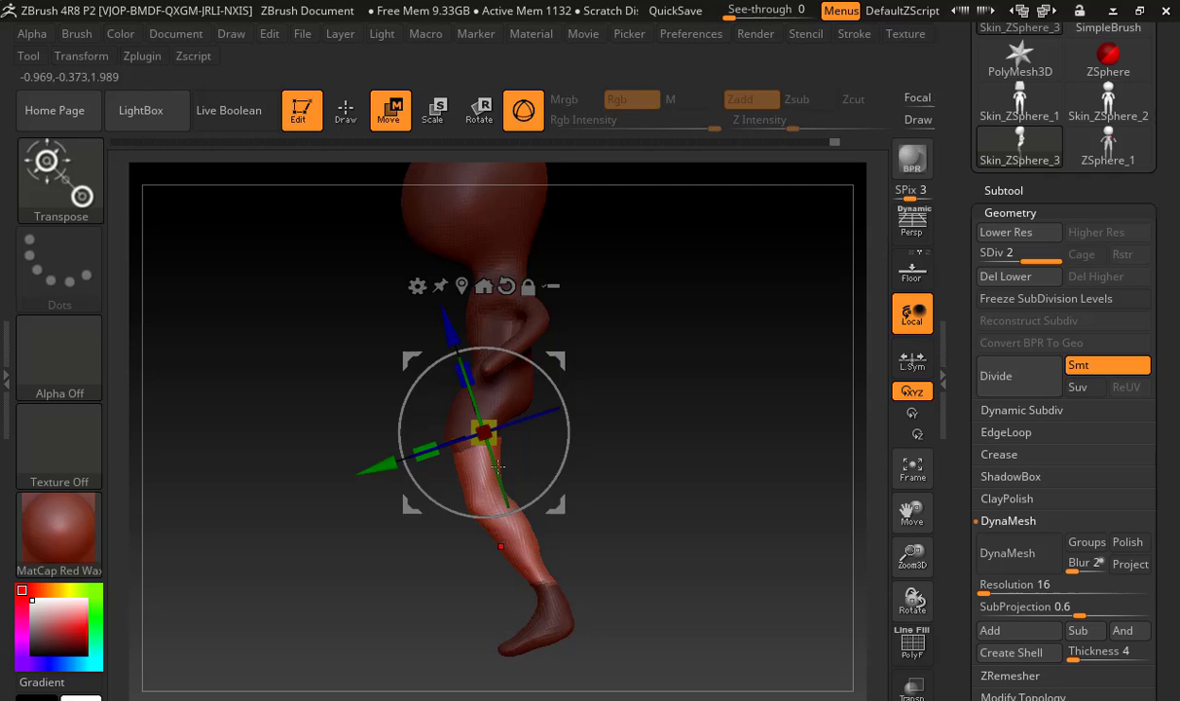
{"action": "key", "text": "ctrl"}
{"action": "left_click", "coordinate": [630, 382], "text": "ctrl"}
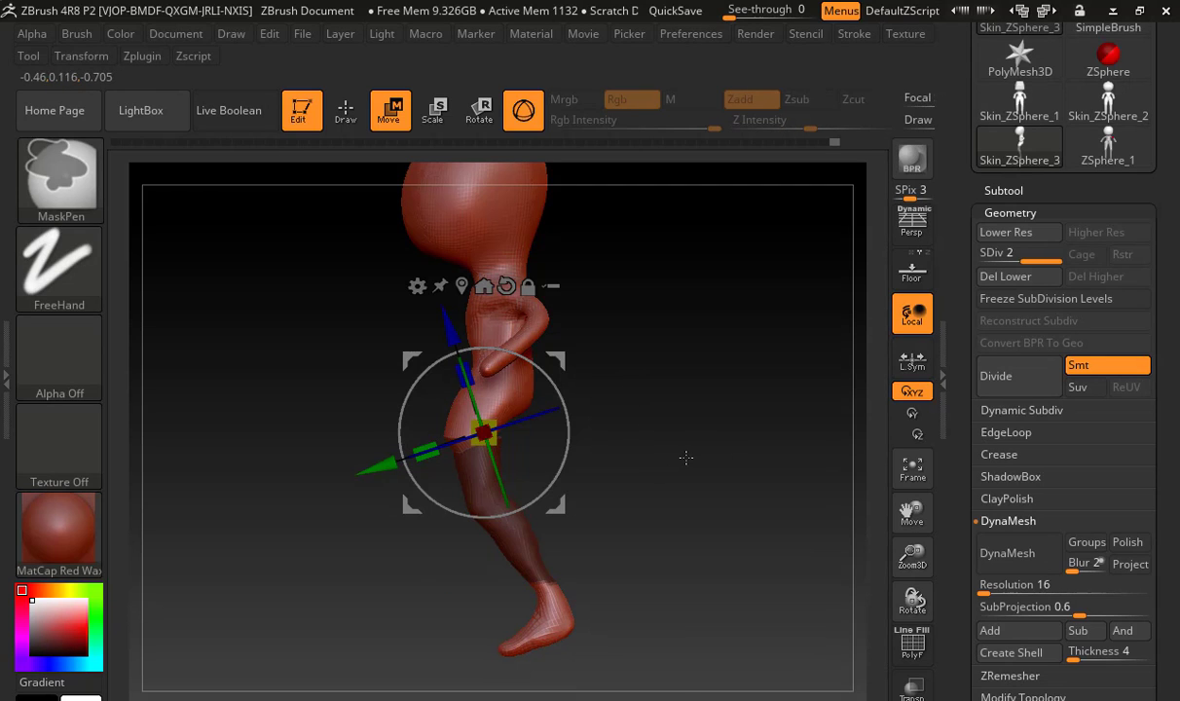
{"action": "left_click_drag", "start_coordinate": [681, 457], "coordinate": [220, 148], "text": "ctrl"}
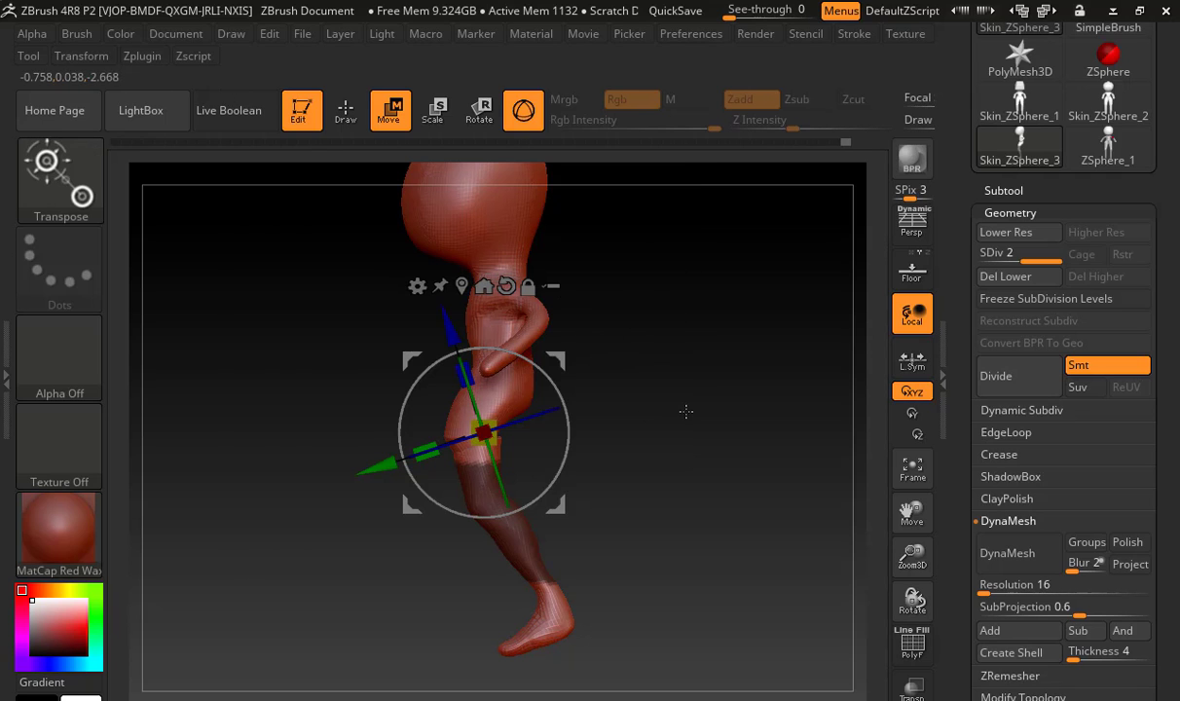
{"action": "left_click", "coordinate": [631, 456], "text": "ctrl"}
{"action": "left_click_drag", "start_coordinate": [640, 451], "coordinate": [318, 141], "text": "ctrl"}
{"action": "left_click", "coordinate": [662, 364], "text": "ctrl"}
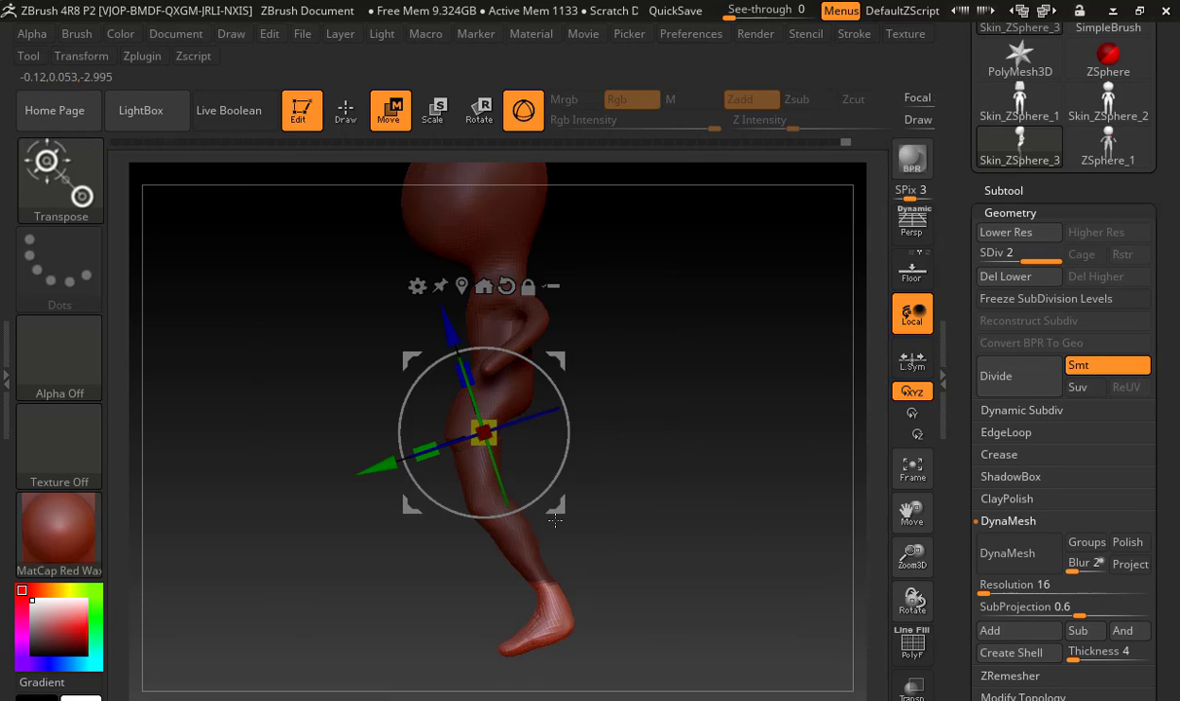
Try to rotate the feet level with the ground using the gizmo, and undo the rotation and latest mask changes
{"action": "mouse_move", "coordinate": [556, 390]}
{"action": "left_mouse_down"}
{"action": "mouse_move", "coordinate": [425, 410]}
{"action": "mouse_move", "coordinate": [384, 435]}
{"action": "mouse_move", "coordinate": [418, 435]}
{"action": "left_mouse_up"}
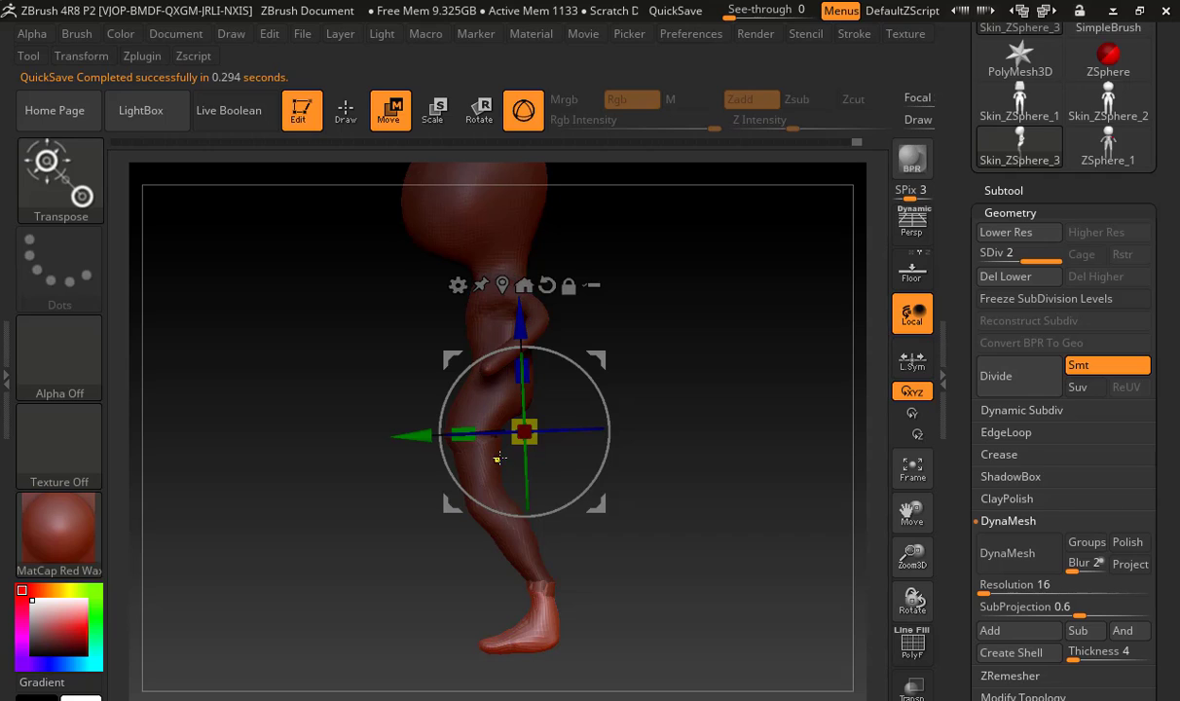
{"action": "key", "text": "ctrl+z"}
{"action": "key", "text": "ctrl+z"}
{"action": "key", "text": "ctrl+z"}
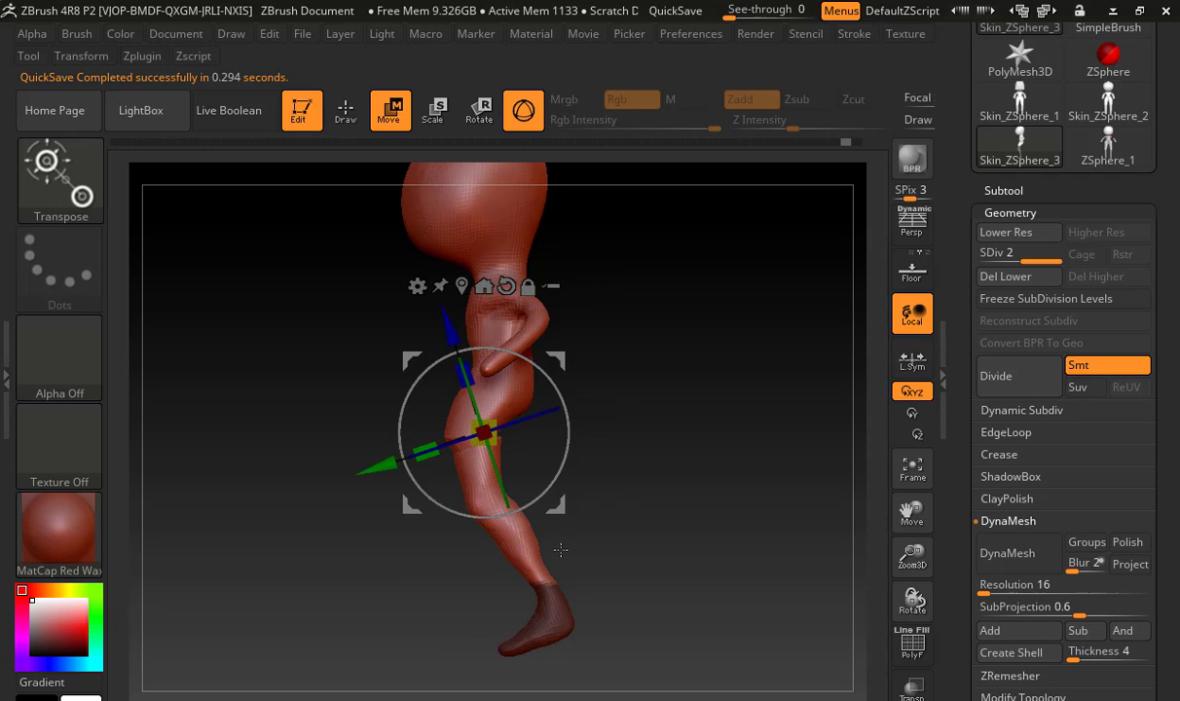
Return to sculpting with an enlarged Move brush and push the front of the thighs backward to straighten the upper legs
{"action": "left_click", "coordinate": [347, 115]}
{"action": "key", "text": "shift"}
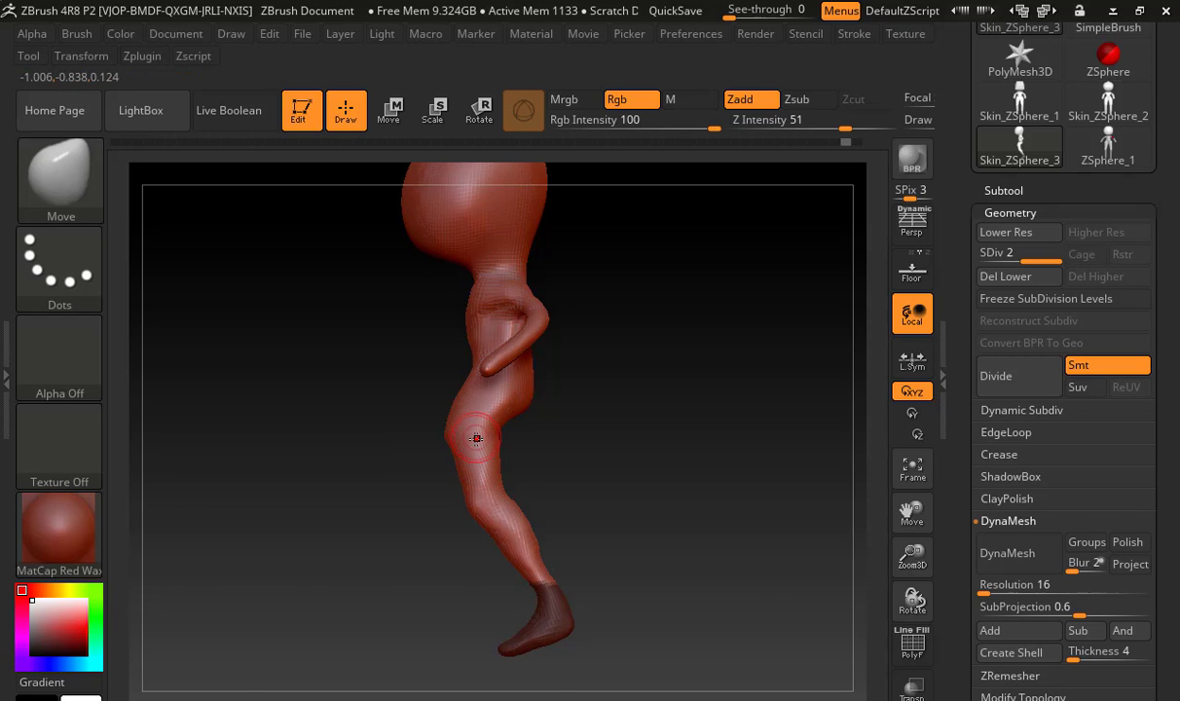
{"action": "key", "text": "b"}
{"action": "key", "text": "Escape"}
{"action": "key", "text": "s"}
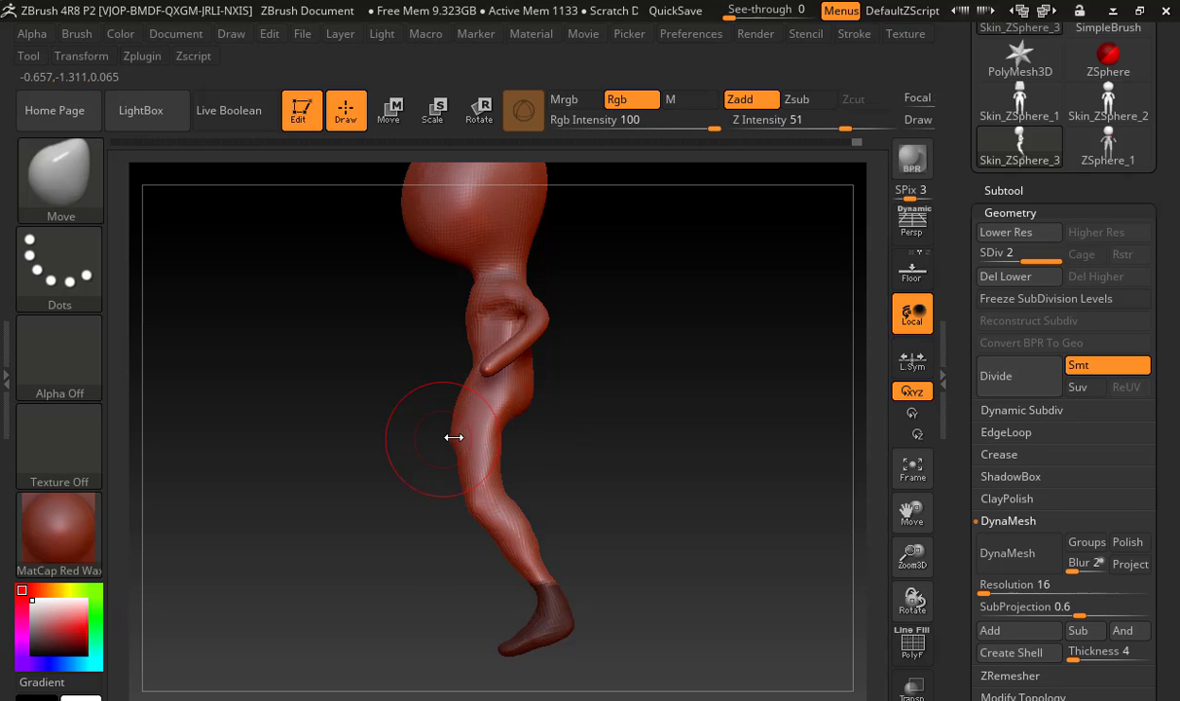
{"action": "key", "text": "s"}
{"action": "left_click_drag", "start_coordinate": [453, 437], "coordinate": [487, 434]}
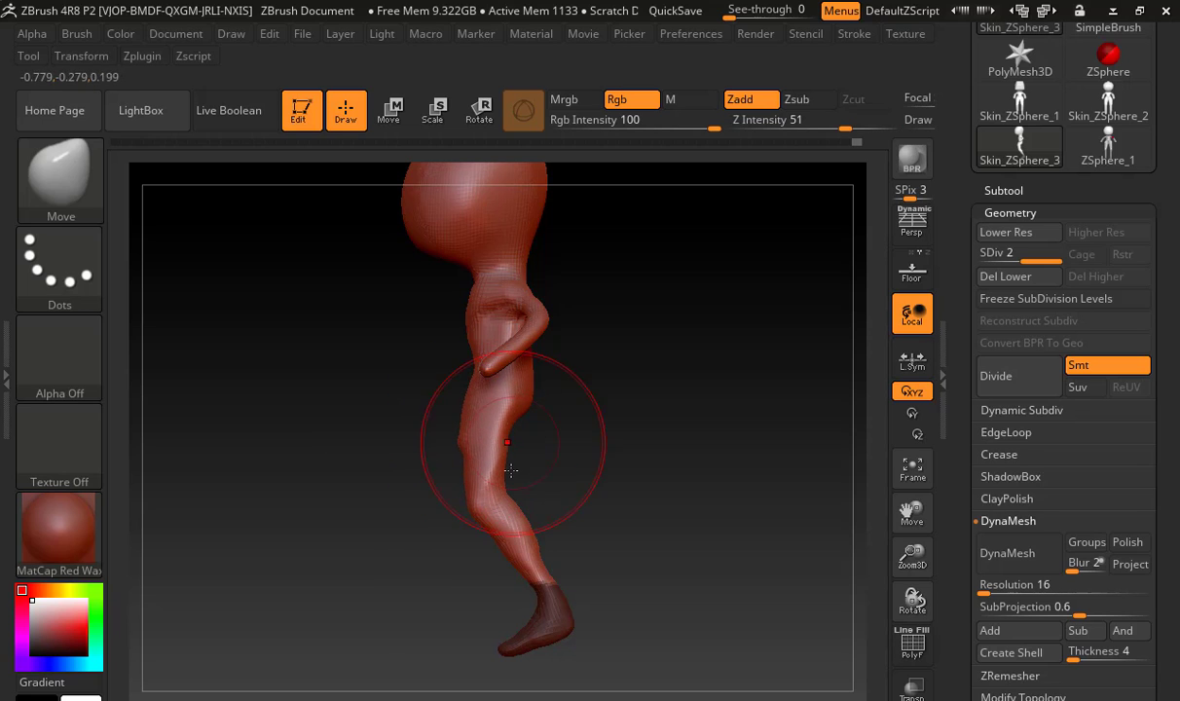
{"action": "key", "text": "shift"}
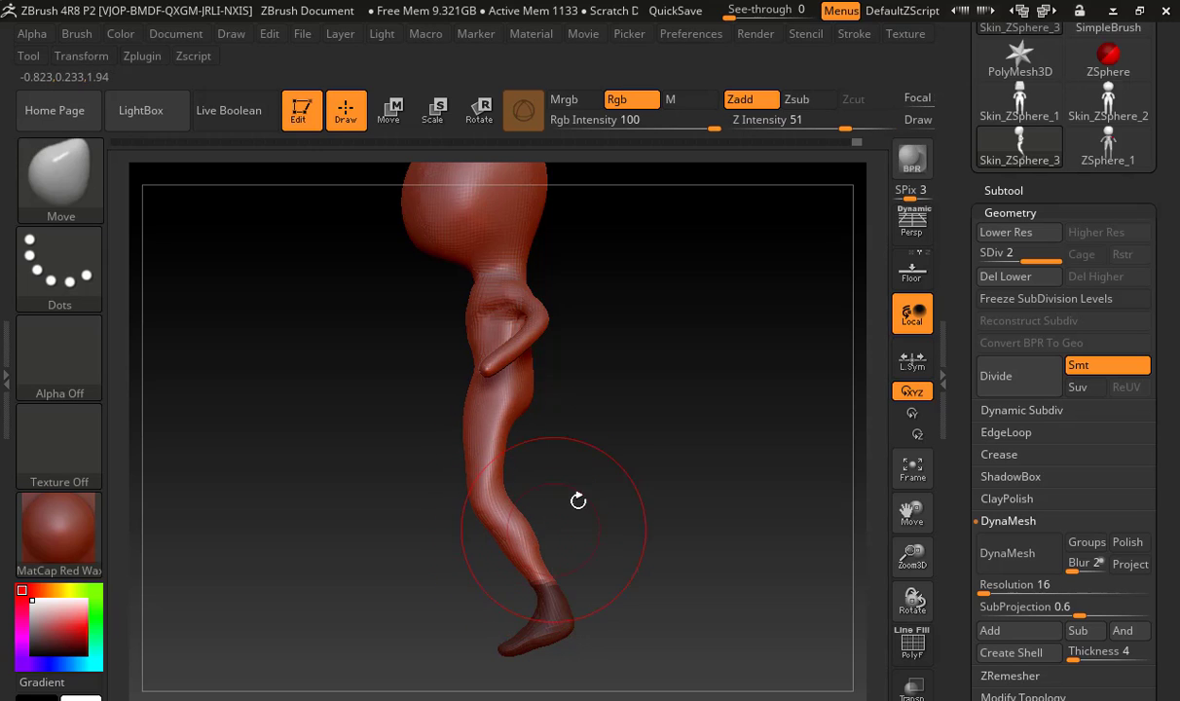
Clear the mask and shift the lower legs and feet forward under the body with the Move brush, flattening the soles
{"action": "key", "text": "ctrl"}
{"action": "key", "text": "ctrl"}
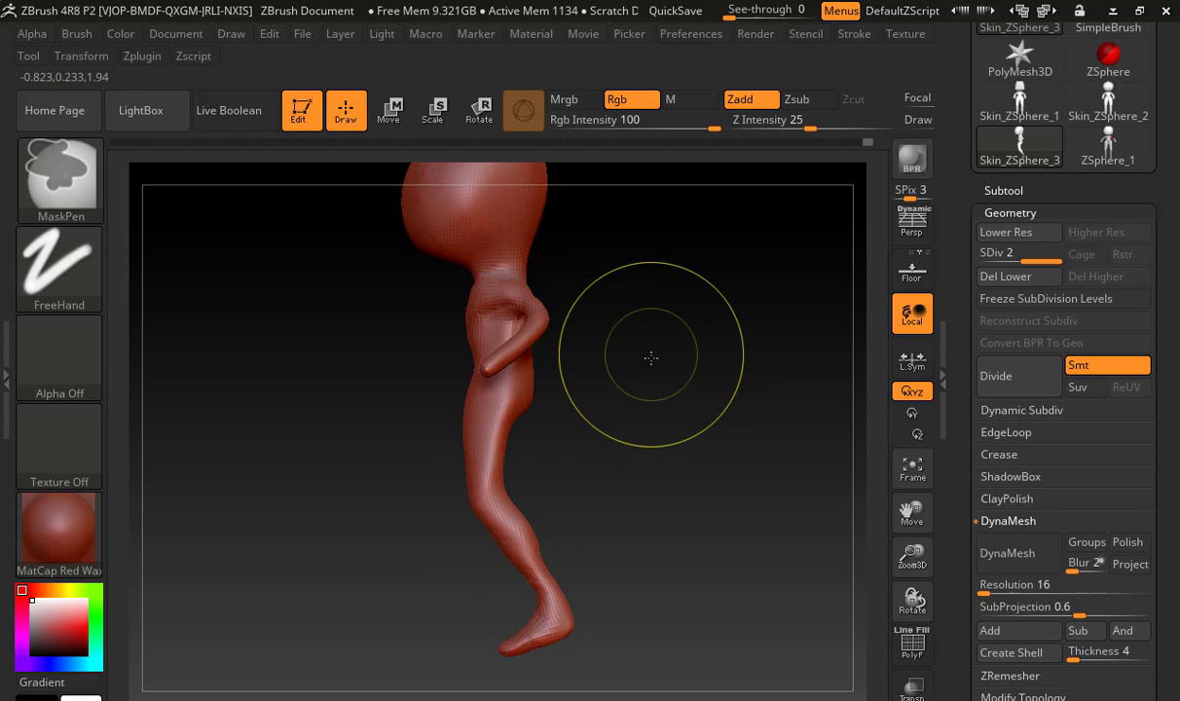
{"action": "left_click_drag", "start_coordinate": [651, 358], "coordinate": [695, 424], "text": "ctrl"}
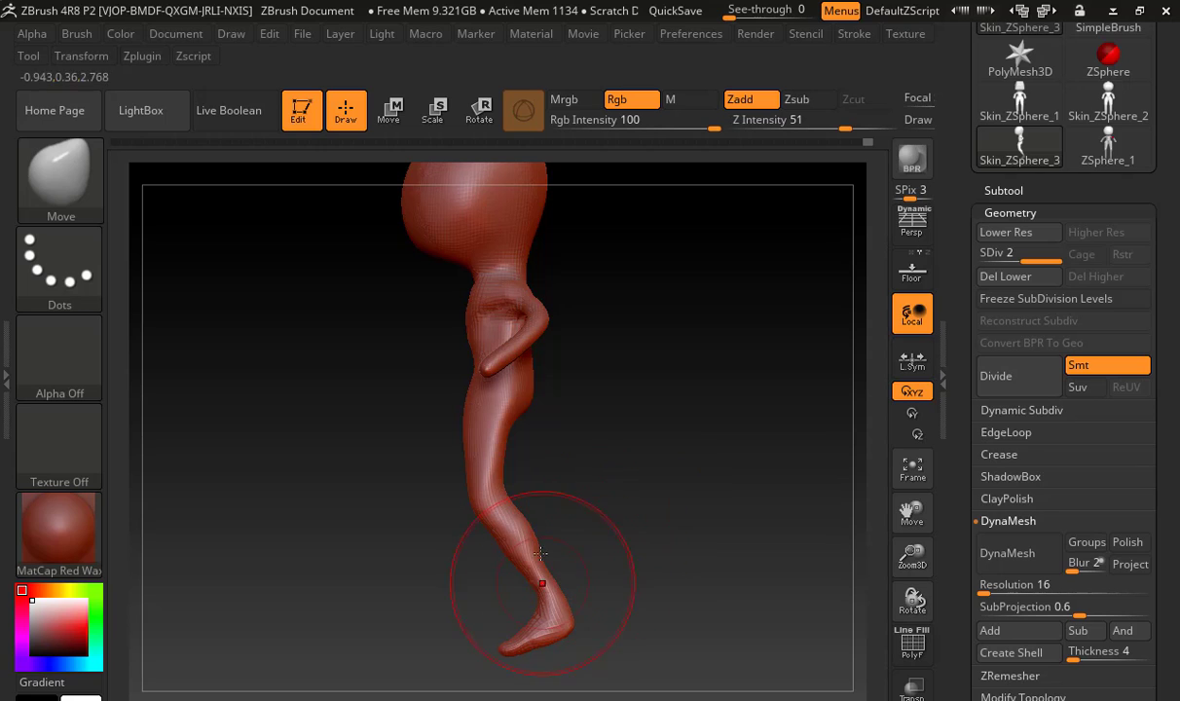
{"action": "left_click_drag", "start_coordinate": [541, 553], "coordinate": [542, 550]}
{"action": "mouse_move", "coordinate": [516, 646]}
{"action": "left_mouse_down"}
{"action": "mouse_move", "coordinate": [481, 612]}
{"action": "mouse_move", "coordinate": [525, 605]}
{"action": "mouse_move", "coordinate": [444, 601]}
{"action": "left_mouse_up"}
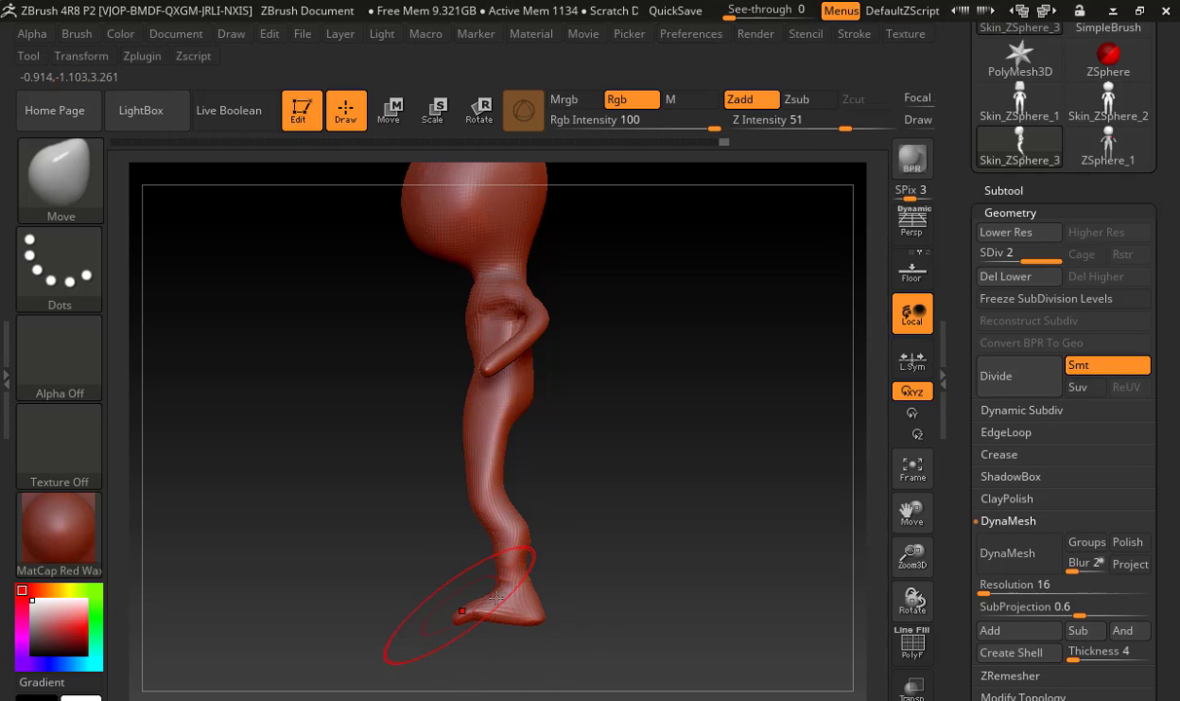
{"action": "key", "text": "shift"}
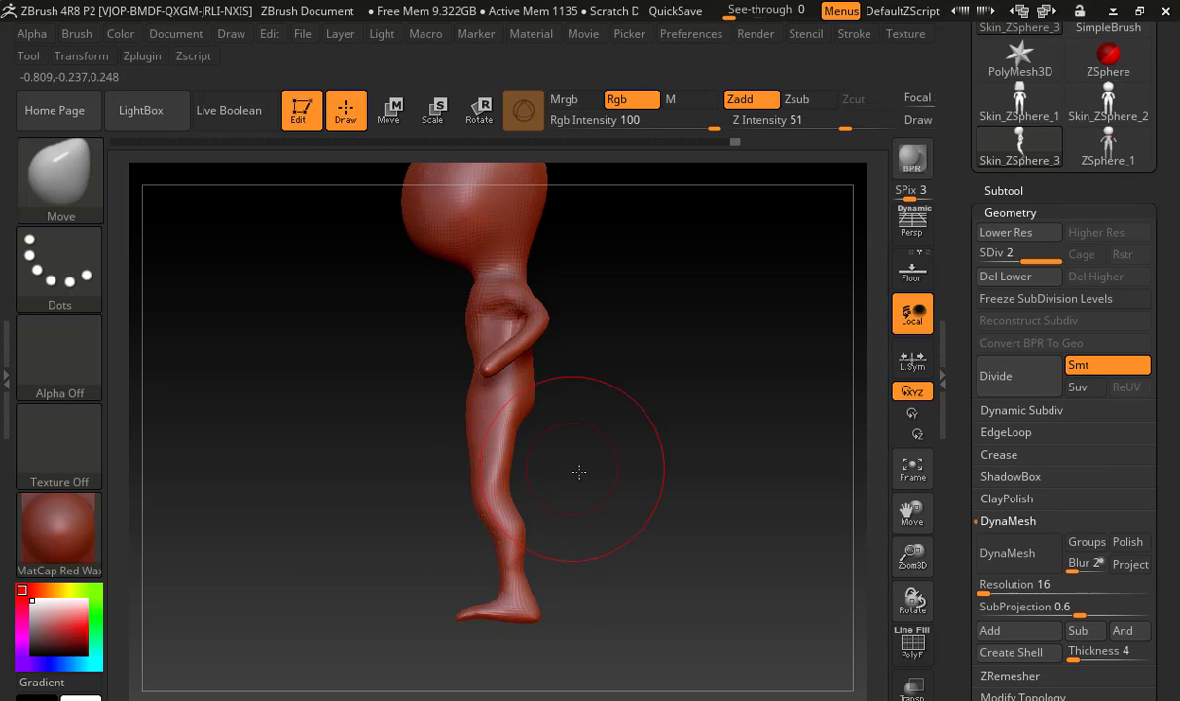
Reshape the feet and lower legs in profile with the Move brush, adjusting the heel, lengthening the toes and shifting the calf
{"action": "left_click_drag", "start_coordinate": [579, 472], "coordinate": [671, 461], "text": "shift"}
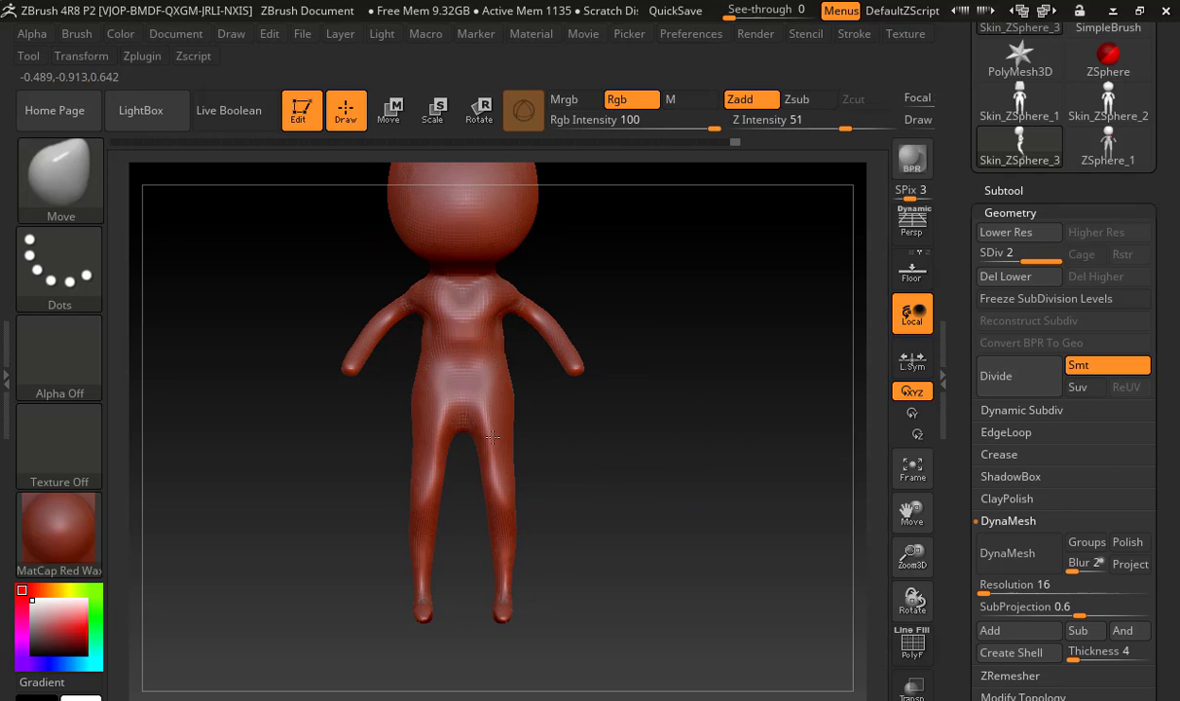
{"action": "left_click_drag", "start_coordinate": [561, 495], "coordinate": [587, 466], "text": "shift"}
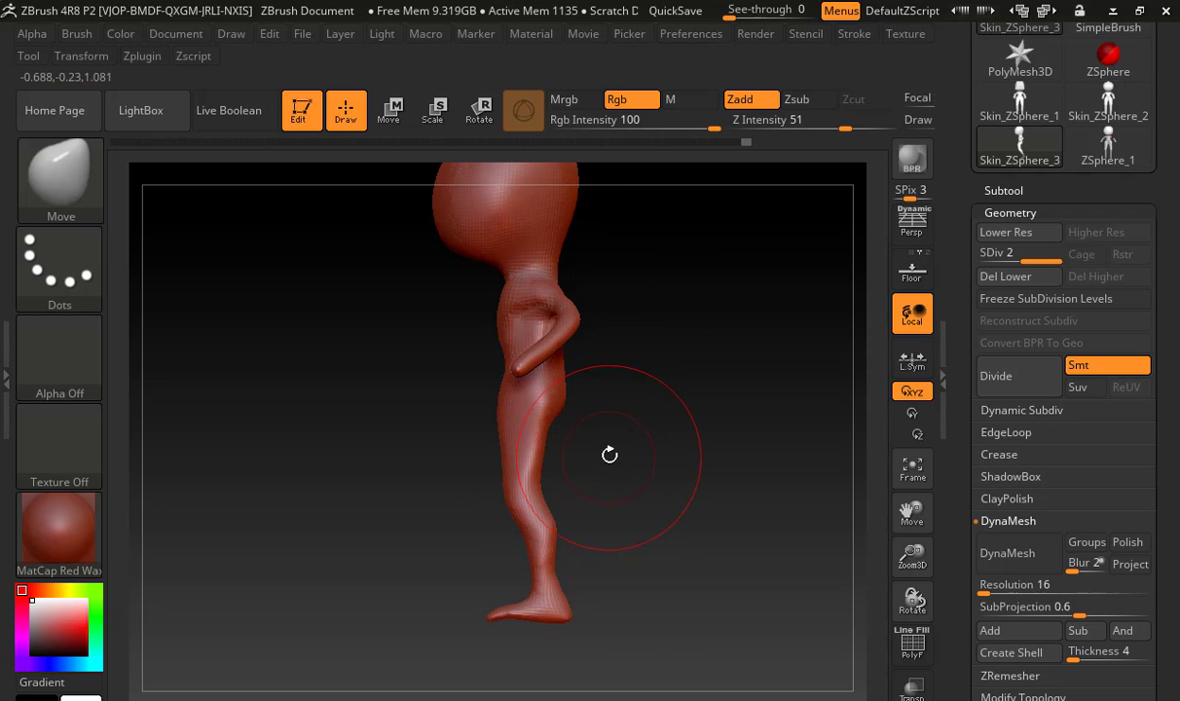
{"action": "mouse_move", "coordinate": [622, 509]}
{"action": "left_mouse_down", "text": "alt"}
{"action": "mouse_move", "coordinate": [585, 392]}
{"action": "mouse_move", "coordinate": [658, 441]}
{"action": "mouse_move", "coordinate": [647, 477]}
{"action": "mouse_move", "coordinate": [596, 378]}
{"action": "mouse_move", "coordinate": [723, 462]}
{"action": "left_mouse_up", "text": "alt"}
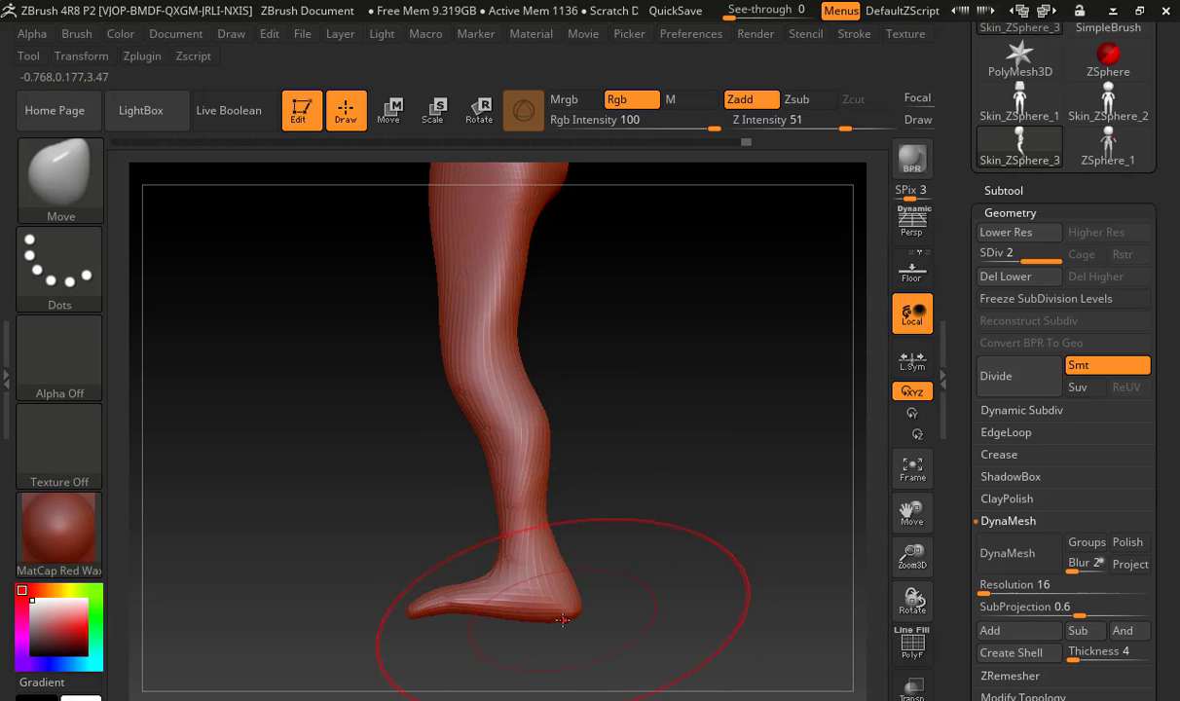
{"action": "left_click_drag", "start_coordinate": [564, 616], "coordinate": [561, 599]}
{"action": "key", "text": "s"}
{"action": "left_click_drag", "start_coordinate": [426, 603], "coordinate": [383, 610]}
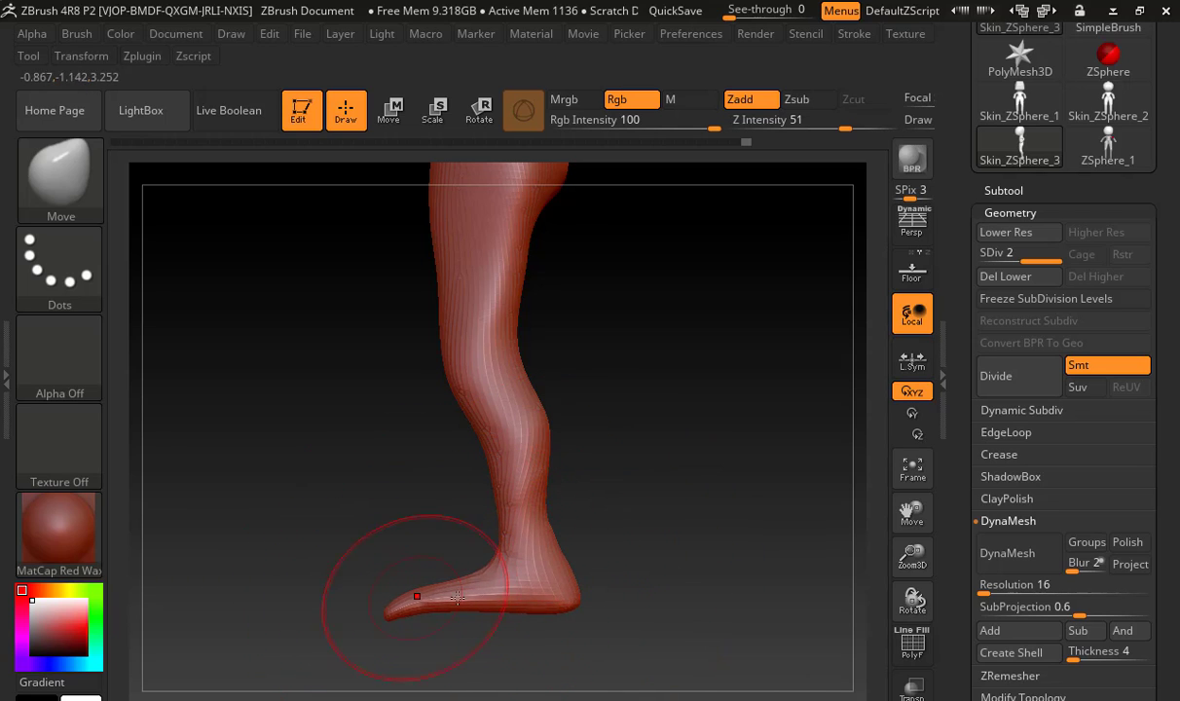
{"action": "mouse_move", "coordinate": [526, 401]}
{"action": "left_mouse_down"}
{"action": "mouse_move", "coordinate": [538, 382]}
{"action": "mouse_move", "coordinate": [548, 390]}
{"action": "left_mouse_up"}
{"action": "left_click_drag", "start_coordinate": [488, 428], "coordinate": [471, 433]}
Slim the outer contour of the hips and waist from the front with the Move brush
{"action": "left_click_drag", "start_coordinate": [565, 364], "coordinate": [605, 427]}
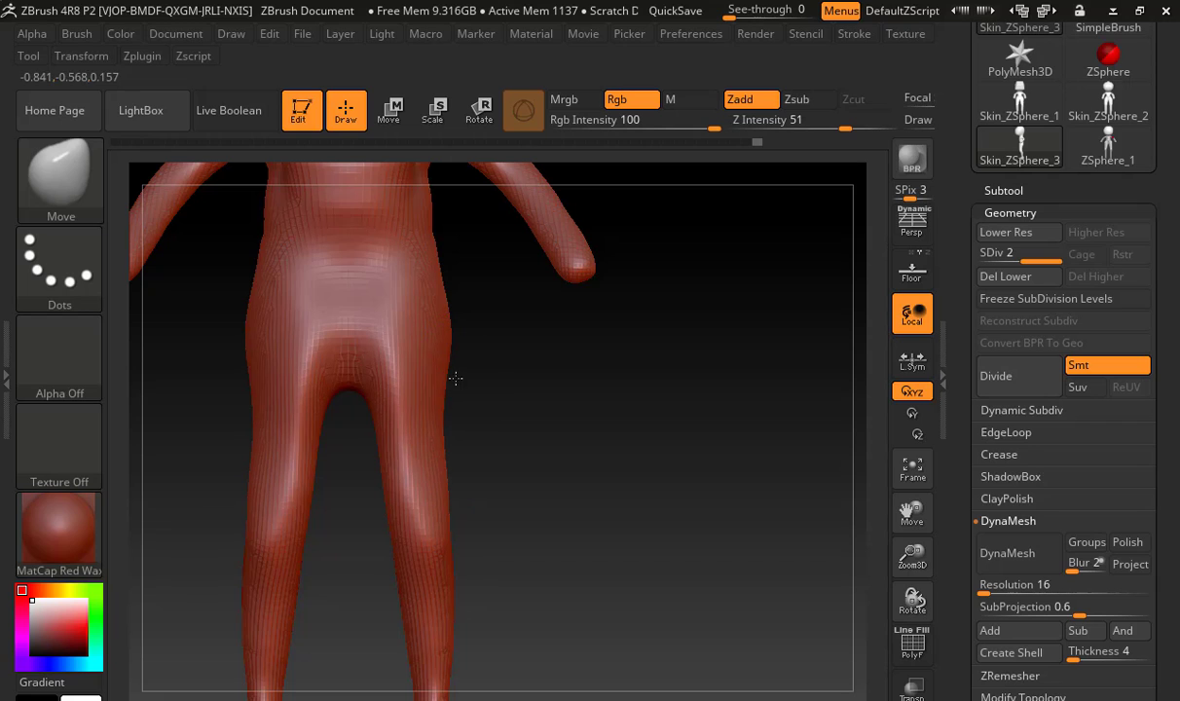
{"action": "left_click_drag", "start_coordinate": [456, 377], "coordinate": [444, 377]}
{"action": "left_click_drag", "start_coordinate": [446, 316], "coordinate": [434, 313]}
{"action": "left_click_drag", "start_coordinate": [446, 283], "coordinate": [435, 284]}
{"action": "left_click_drag", "start_coordinate": [508, 352], "coordinate": [582, 540], "text": "alt"}
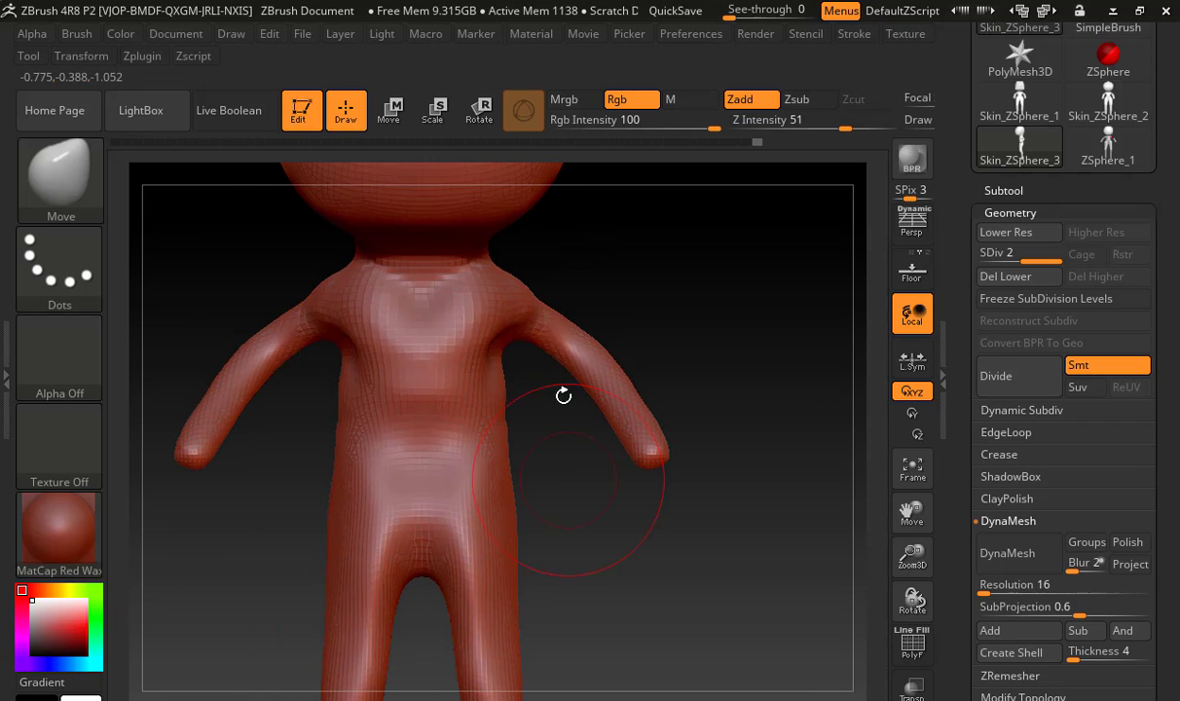
Build up volume on the forearms with the ClayBuildup brush at a reduced size and smooth the result
{"action": "left_click_drag", "start_coordinate": [593, 302], "coordinate": [493, 359]}
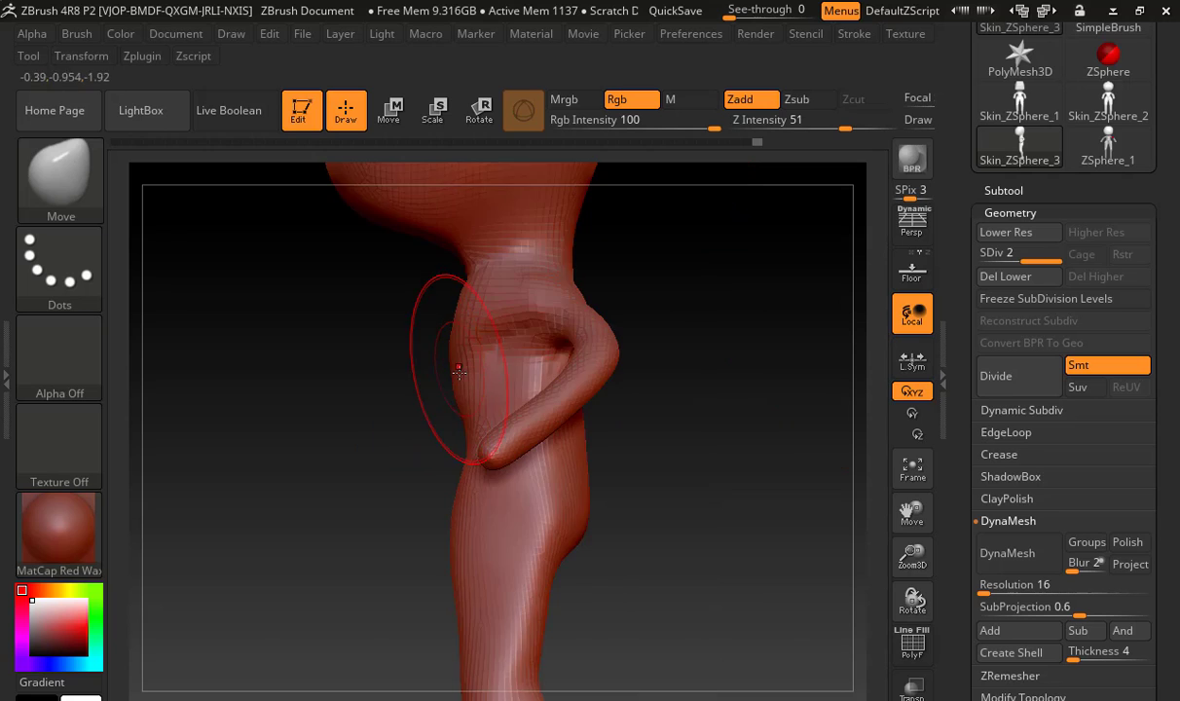
{"action": "key", "text": "b"}
{"action": "key", "text": "c"}
{"action": "key", "text": "b"}
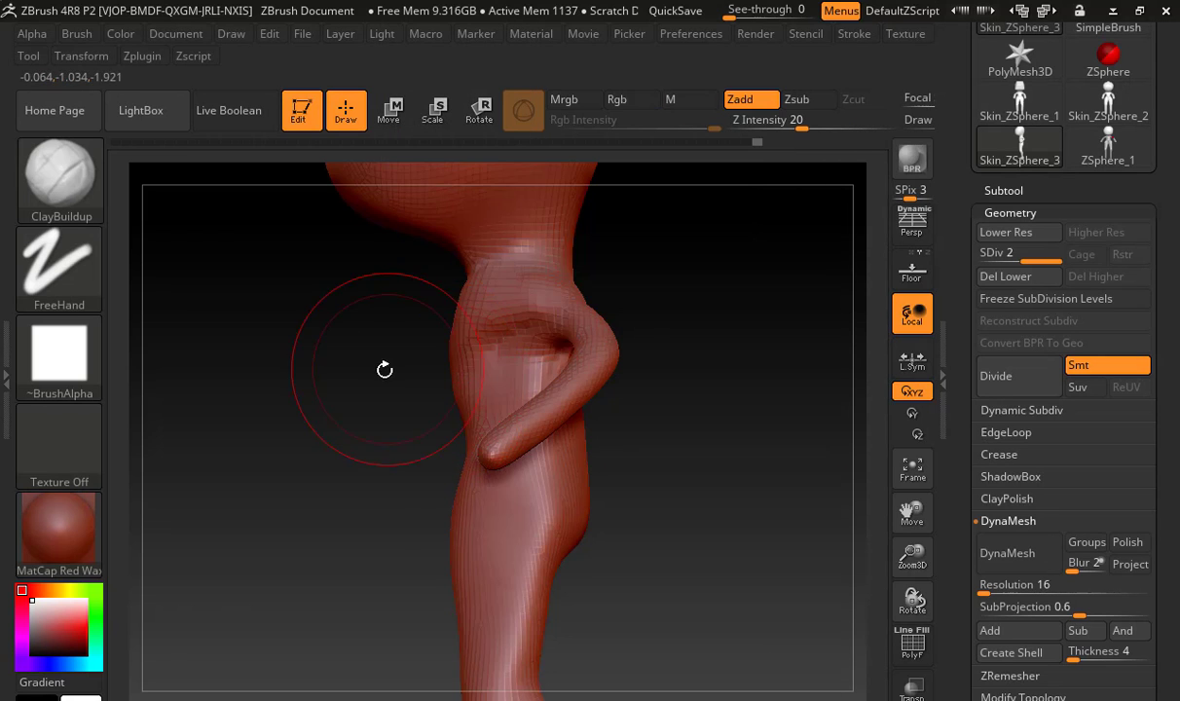
{"action": "mouse_move", "coordinate": [384, 369]}
{"action": "left_mouse_down"}
{"action": "mouse_move", "coordinate": [701, 329]}
{"action": "mouse_move", "coordinate": [785, 377]}
{"action": "mouse_move", "coordinate": [749, 318]}
{"action": "mouse_move", "coordinate": [601, 417]}
{"action": "left_mouse_up"}
{"action": "key", "text": "s"}
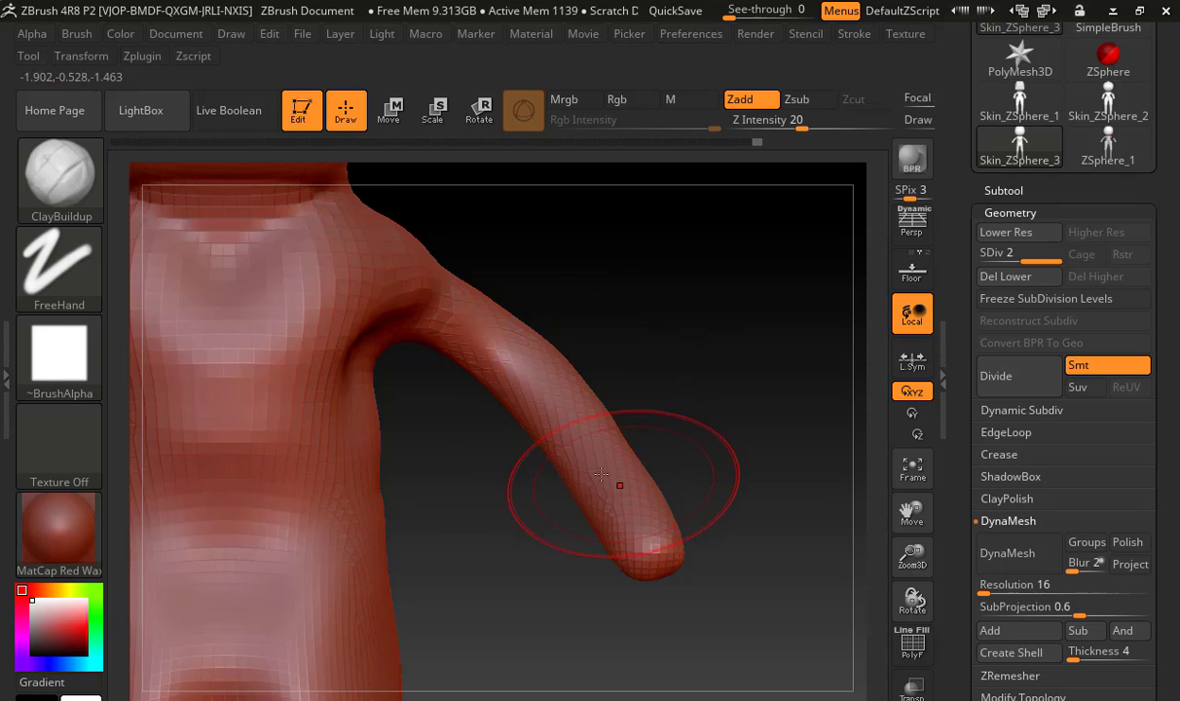
{"action": "key", "text": "s"}
{"action": "left_click_drag", "start_coordinate": [612, 468], "coordinate": [596, 470]}
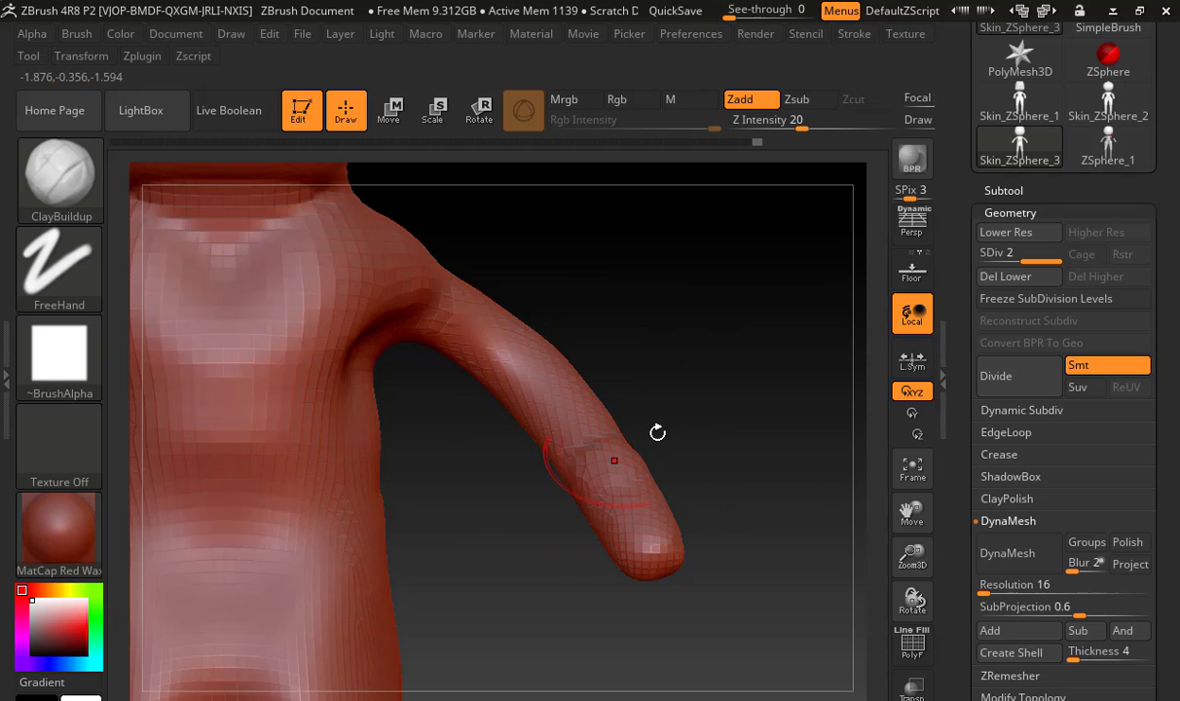
{"action": "mouse_move", "coordinate": [657, 432]}
{"action": "left_mouse_down"}
{"action": "mouse_move", "coordinate": [540, 470]}
{"action": "mouse_move", "coordinate": [591, 461]}
{"action": "mouse_move", "coordinate": [691, 342]}
{"action": "mouse_move", "coordinate": [721, 329]}
{"action": "left_mouse_up"}
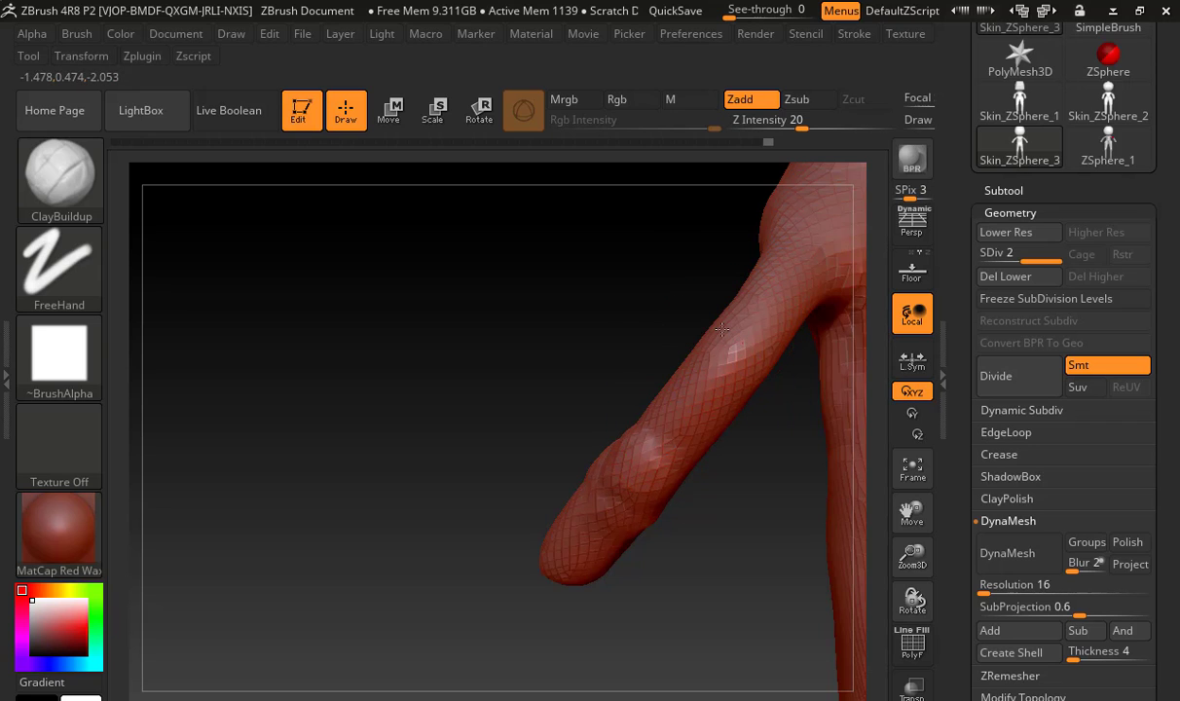
{"action": "mouse_move", "coordinate": [605, 305]}
{"action": "left_mouse_down"}
{"action": "mouse_move", "coordinate": [706, 317]}
{"action": "mouse_move", "coordinate": [759, 275]}
{"action": "left_mouse_up"}
{"action": "left_click_drag", "start_coordinate": [694, 305], "coordinate": [582, 353]}
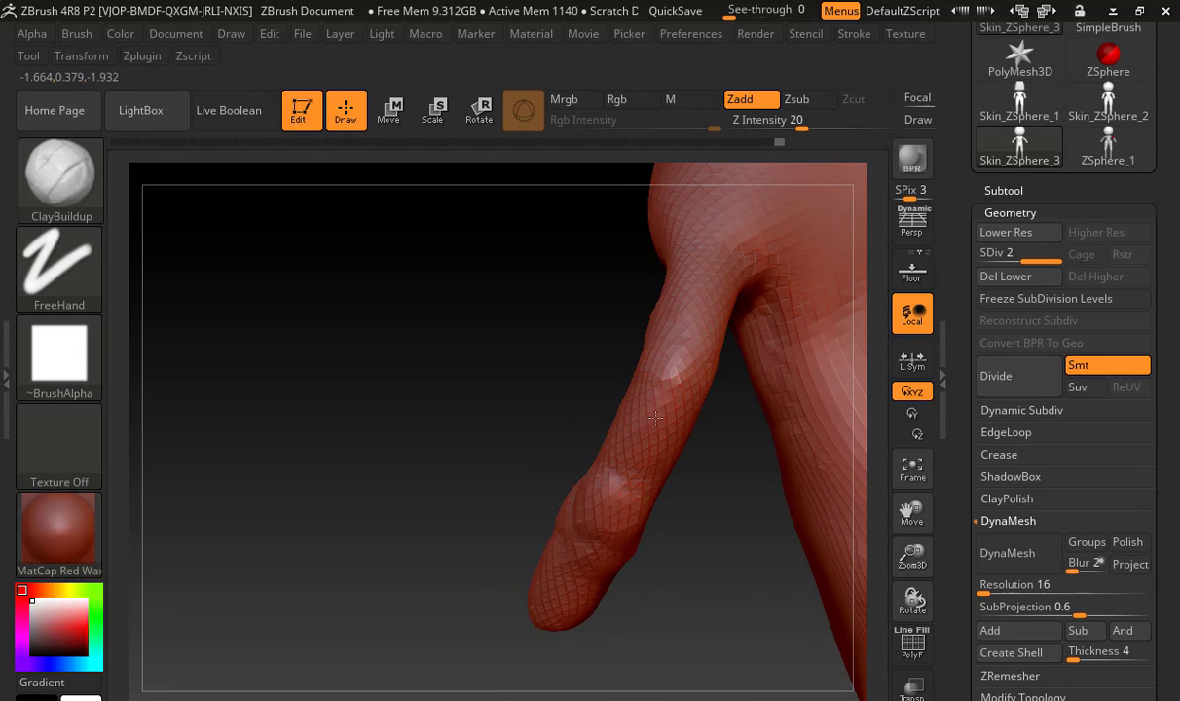
{"action": "key", "text": "shift"}
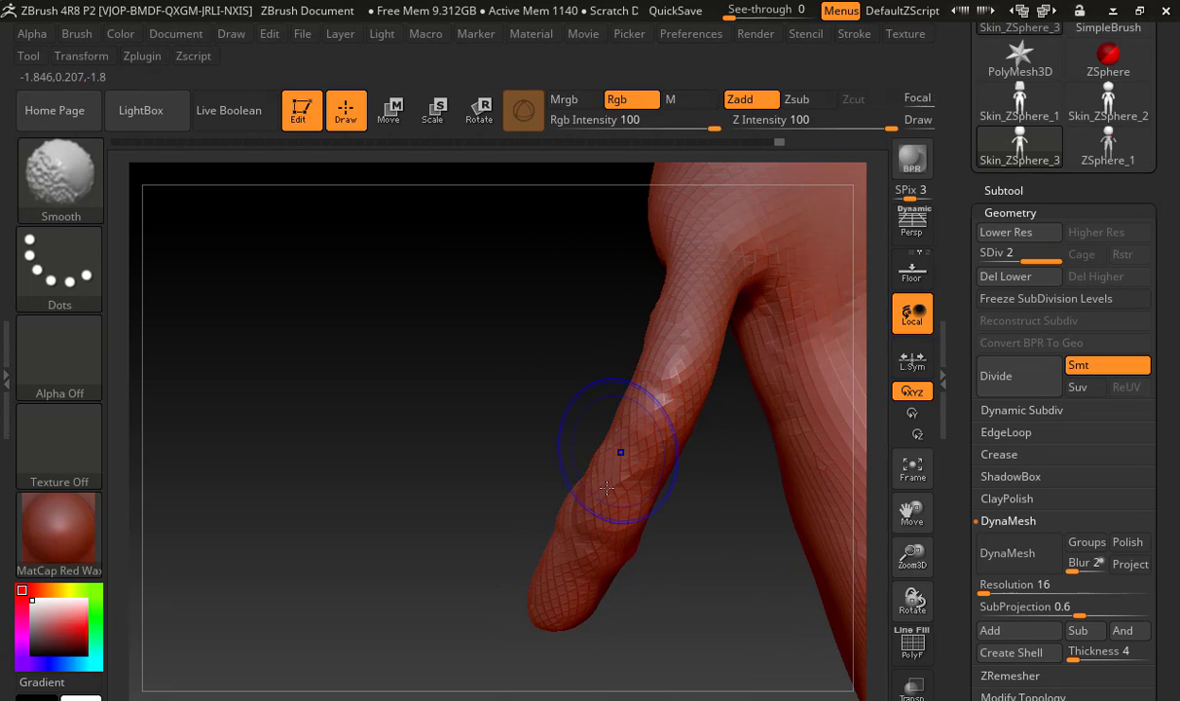
{"action": "mouse_move", "coordinate": [550, 463]}
{"action": "left_mouse_down"}
{"action": "mouse_move", "coordinate": [639, 469]}
{"action": "mouse_move", "coordinate": [647, 454]}
{"action": "left_mouse_up"}
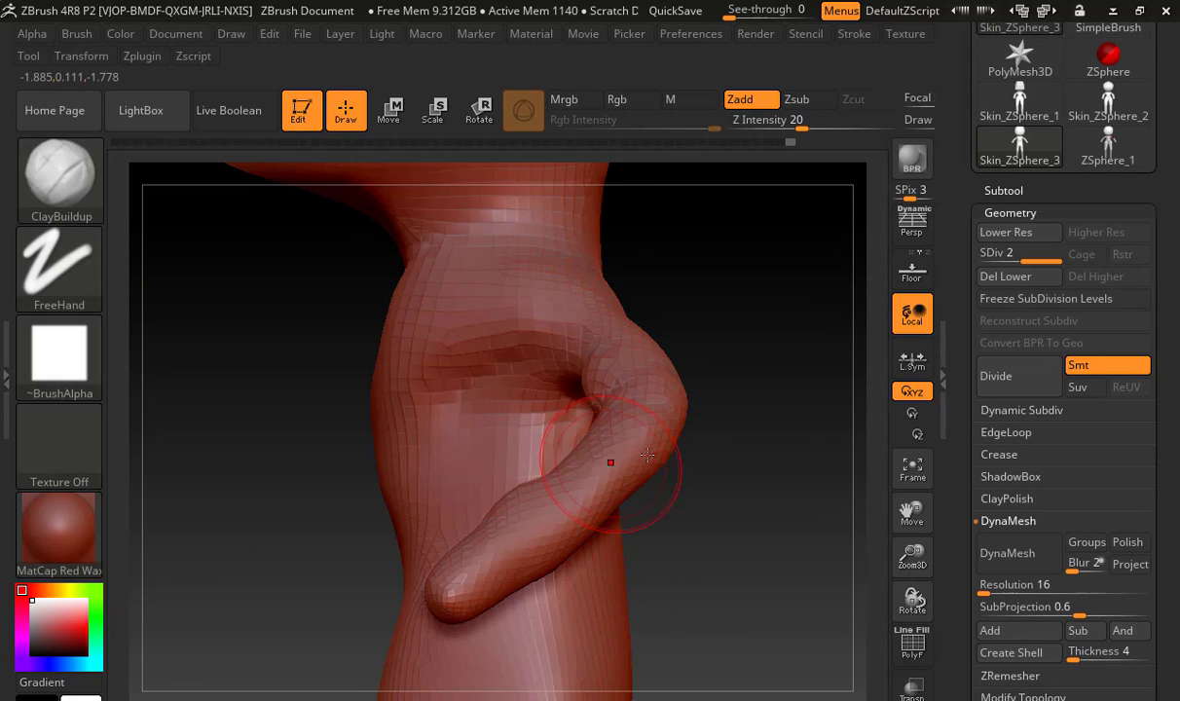
Add clay to the upper arms near the shoulders with the ClayBuildup brush and smooth the arms
{"action": "left_click_drag", "start_coordinate": [683, 491], "coordinate": [755, 499]}
{"action": "key", "text": "shift"}
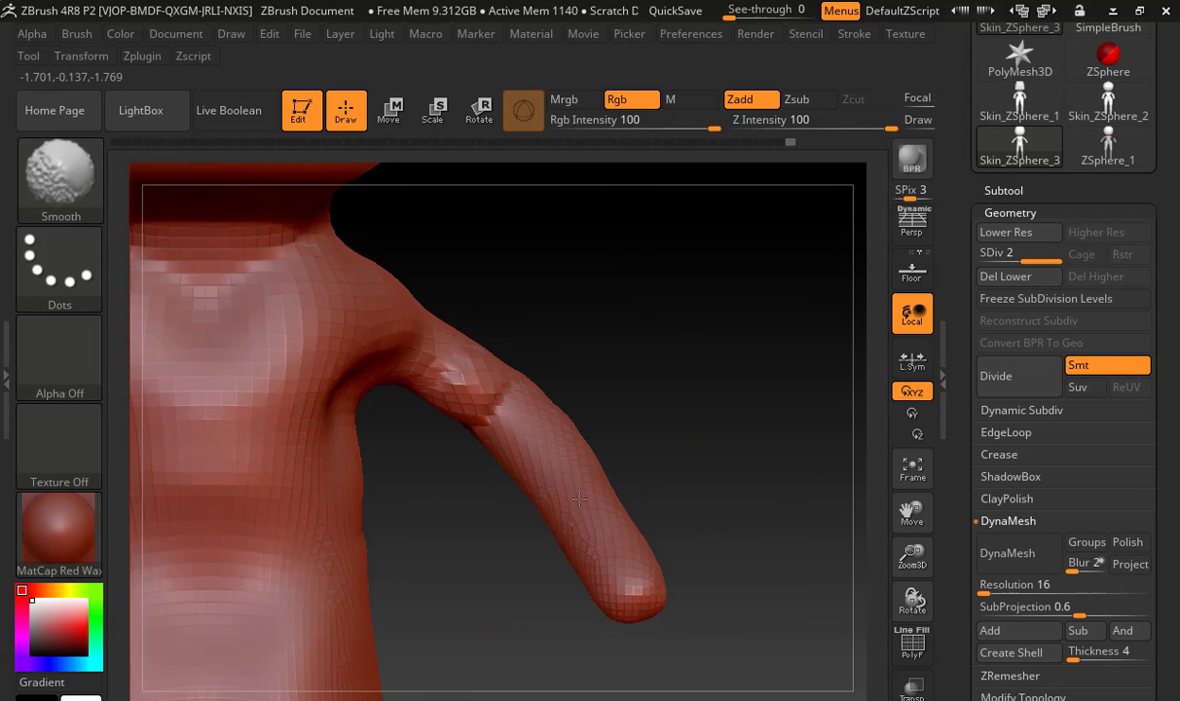
{"action": "mouse_move", "coordinate": [632, 442]}
{"action": "left_mouse_down"}
{"action": "mouse_move", "coordinate": [524, 468]}
{"action": "mouse_move", "coordinate": [648, 460]}
{"action": "mouse_move", "coordinate": [675, 403]}
{"action": "mouse_move", "coordinate": [490, 352]}
{"action": "mouse_move", "coordinate": [574, 340]}
{"action": "mouse_move", "coordinate": [620, 316]}
{"action": "left_mouse_up"}
{"action": "key", "text": "space"}
{"action": "key", "text": "s"}
{"action": "mouse_move", "coordinate": [516, 349]}
{"action": "left_mouse_down"}
{"action": "mouse_move", "coordinate": [541, 352]}
{"action": "mouse_move", "coordinate": [516, 401]}
{"action": "mouse_move", "coordinate": [542, 392]}
{"action": "left_mouse_up"}
{"action": "mouse_move", "coordinate": [552, 346]}
{"action": "left_mouse_down"}
{"action": "mouse_move", "coordinate": [494, 360]}
{"action": "mouse_move", "coordinate": [526, 358]}
{"action": "mouse_move", "coordinate": [536, 337]}
{"action": "left_mouse_up"}
Build up the back of the head, the neck and the spine area with ClayBuildup, and smooth the transitions
{"action": "left_click_drag", "start_coordinate": [628, 287], "coordinate": [516, 312]}
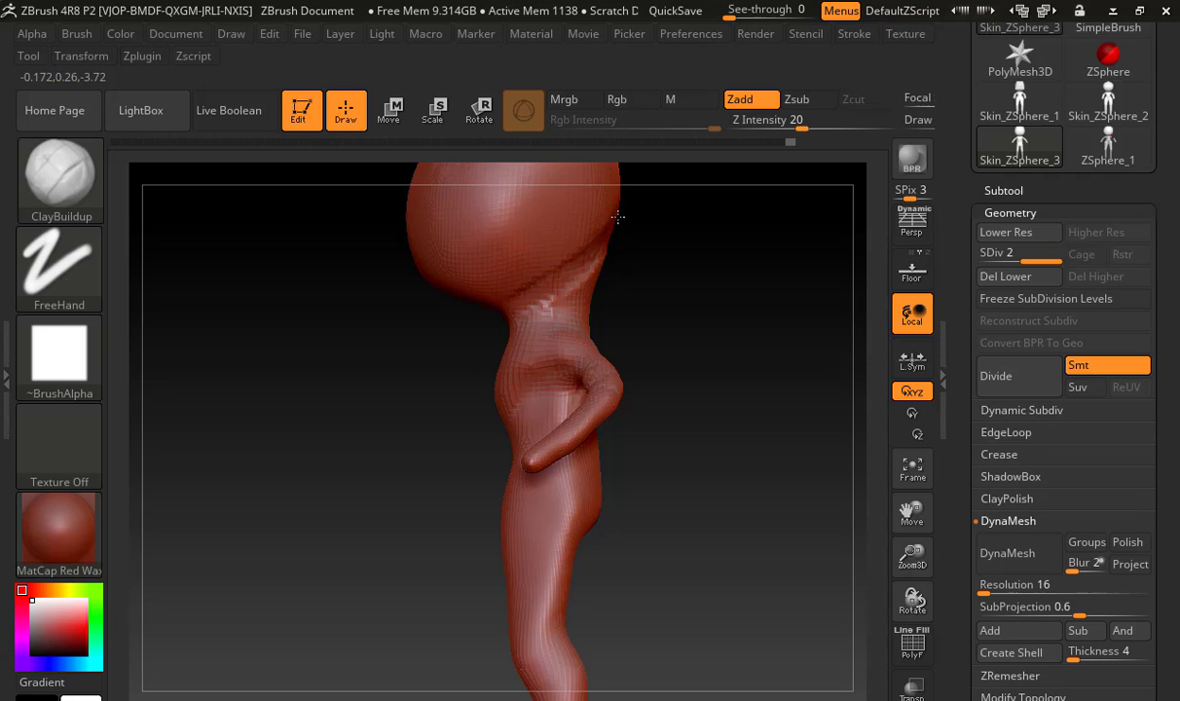
{"action": "mouse_move", "coordinate": [657, 259]}
{"action": "left_mouse_down"}
{"action": "mouse_move", "coordinate": [640, 277]}
{"action": "mouse_move", "coordinate": [631, 337]}
{"action": "mouse_move", "coordinate": [596, 316]}
{"action": "mouse_move", "coordinate": [582, 344]}
{"action": "mouse_move", "coordinate": [581, 323]}
{"action": "mouse_move", "coordinate": [584, 410]}
{"action": "mouse_move", "coordinate": [585, 371]}
{"action": "mouse_move", "coordinate": [545, 468]}
{"action": "mouse_move", "coordinate": [574, 479]}
{"action": "mouse_move", "coordinate": [565, 451]}
{"action": "left_mouse_up"}
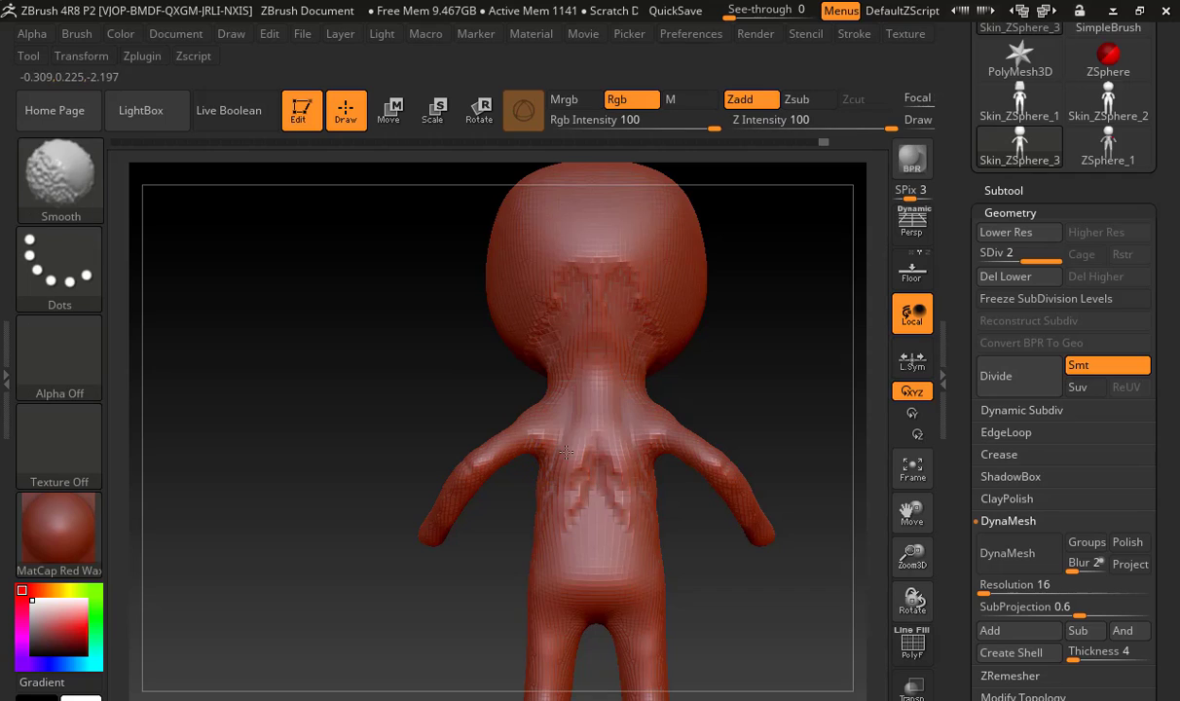
{"action": "left_click_drag", "start_coordinate": [588, 312], "coordinate": [570, 277], "text": "shift"}
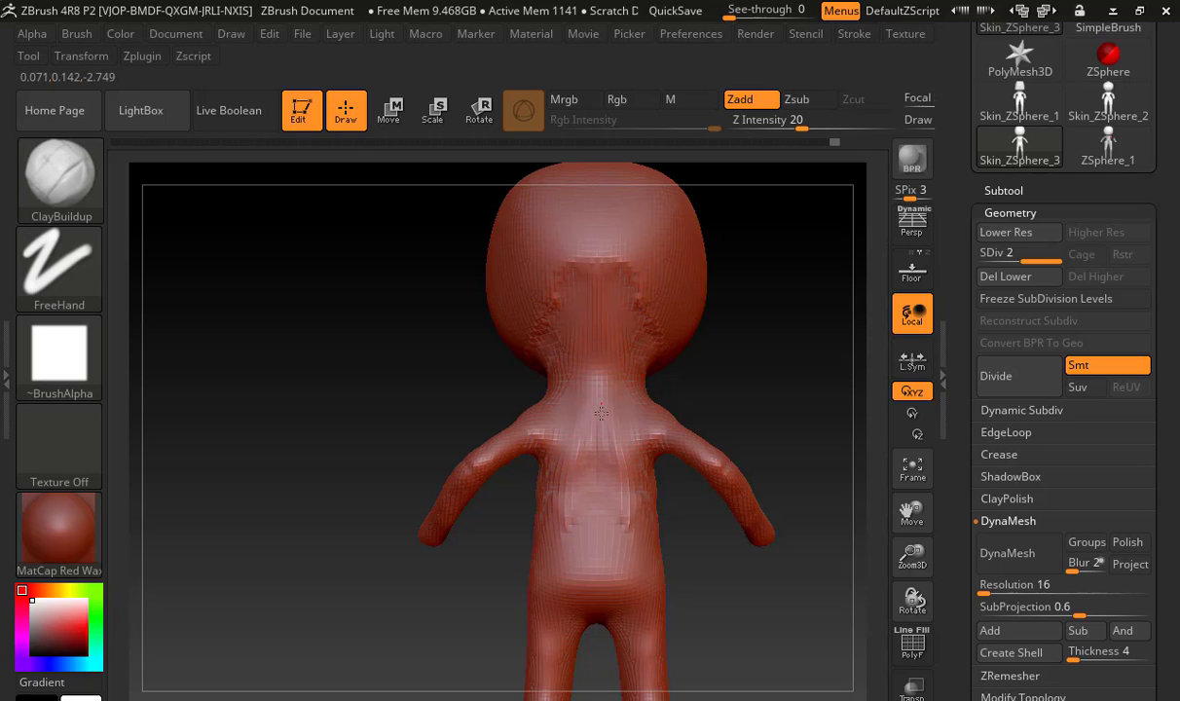
{"action": "left_click_drag", "start_coordinate": [600, 413], "coordinate": [597, 500]}
{"action": "left_click_drag", "start_coordinate": [598, 400], "coordinate": [597, 516], "text": "shift"}
{"action": "mouse_move", "coordinate": [469, 402]}
{"action": "left_mouse_down"}
{"action": "mouse_move", "coordinate": [514, 400]}
{"action": "mouse_move", "coordinate": [479, 390]}
{"action": "left_mouse_up"}
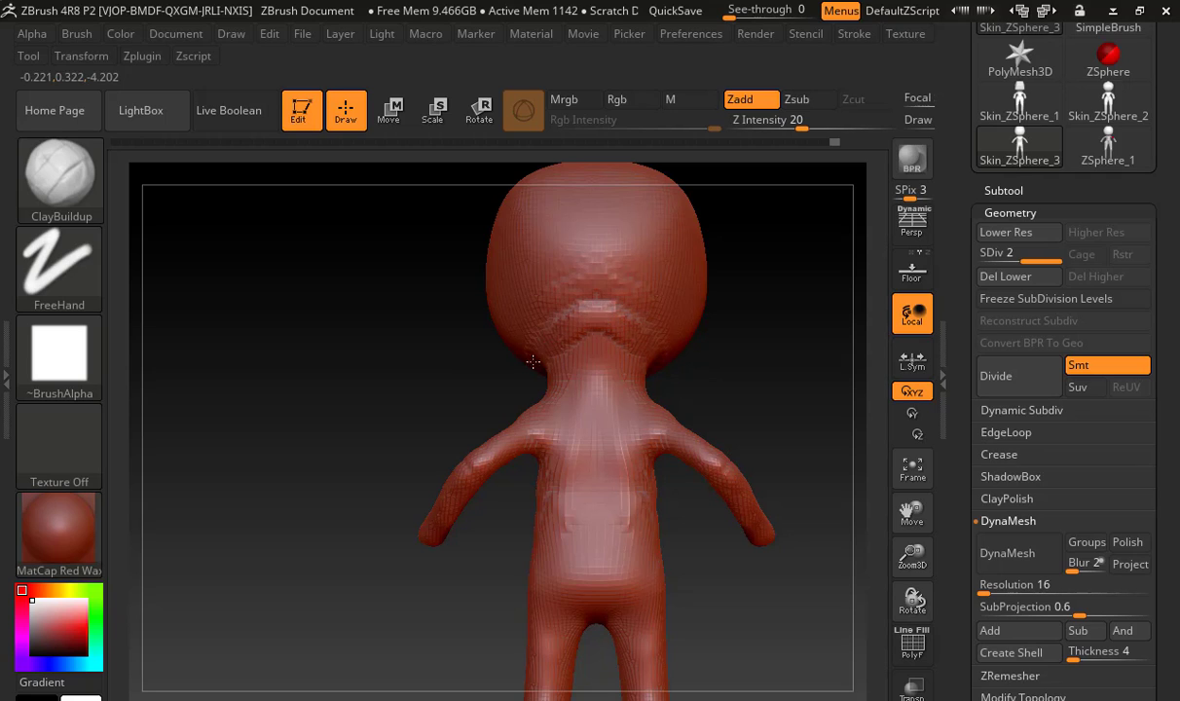
{"action": "mouse_move", "coordinate": [554, 336]}
{"action": "left_mouse_down"}
{"action": "mouse_move", "coordinate": [575, 284]}
{"action": "mouse_move", "coordinate": [595, 302]}
{"action": "left_mouse_up"}
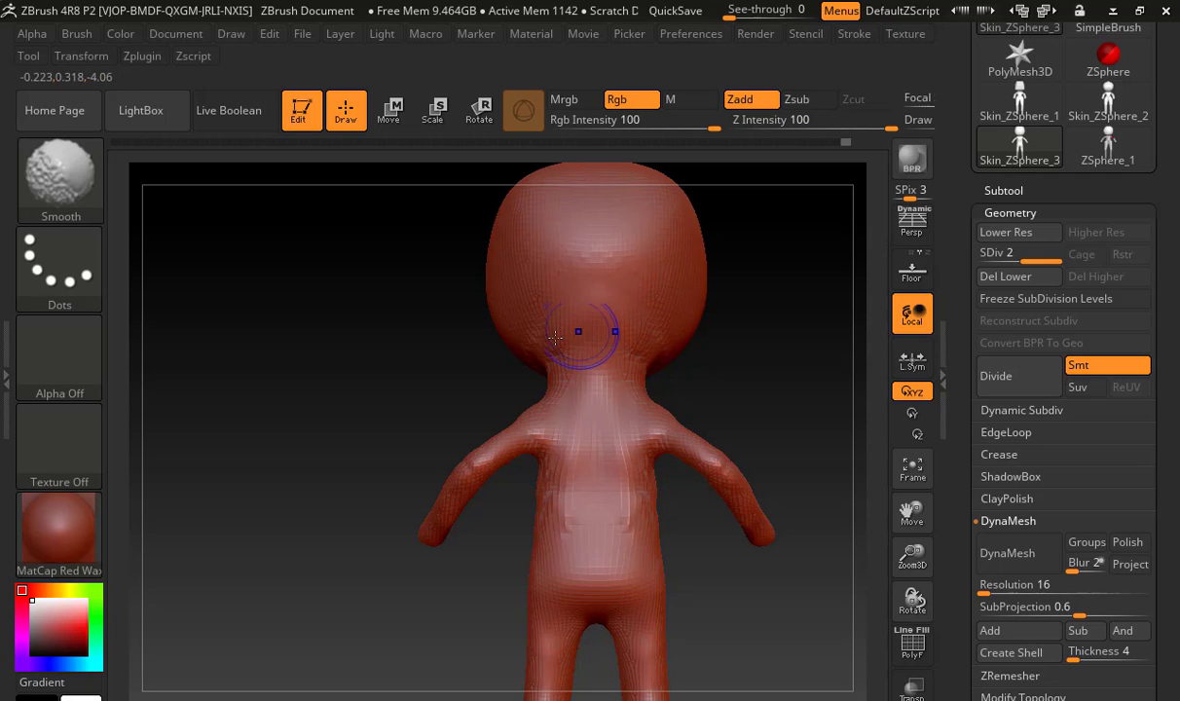
{"action": "mouse_move", "coordinate": [433, 349]}
{"action": "left_mouse_down"}
{"action": "mouse_move", "coordinate": [589, 337]}
{"action": "mouse_move", "coordinate": [600, 361]}
{"action": "mouse_move", "coordinate": [425, 370]}
{"action": "mouse_move", "coordinate": [467, 394]}
{"action": "left_mouse_up"}
Reshape the head with a large Move brush, pulling the chin down and tapering the lower face
{"action": "key", "text": "b"}
{"action": "key", "text": "m"}
{"action": "key", "text": "v"}
{"action": "key", "text": "shift"}
{"action": "key", "text": "ctrl"}
{"action": "key", "text": "s"}
{"action": "left_click_drag", "start_coordinate": [545, 344], "coordinate": [497, 409]}
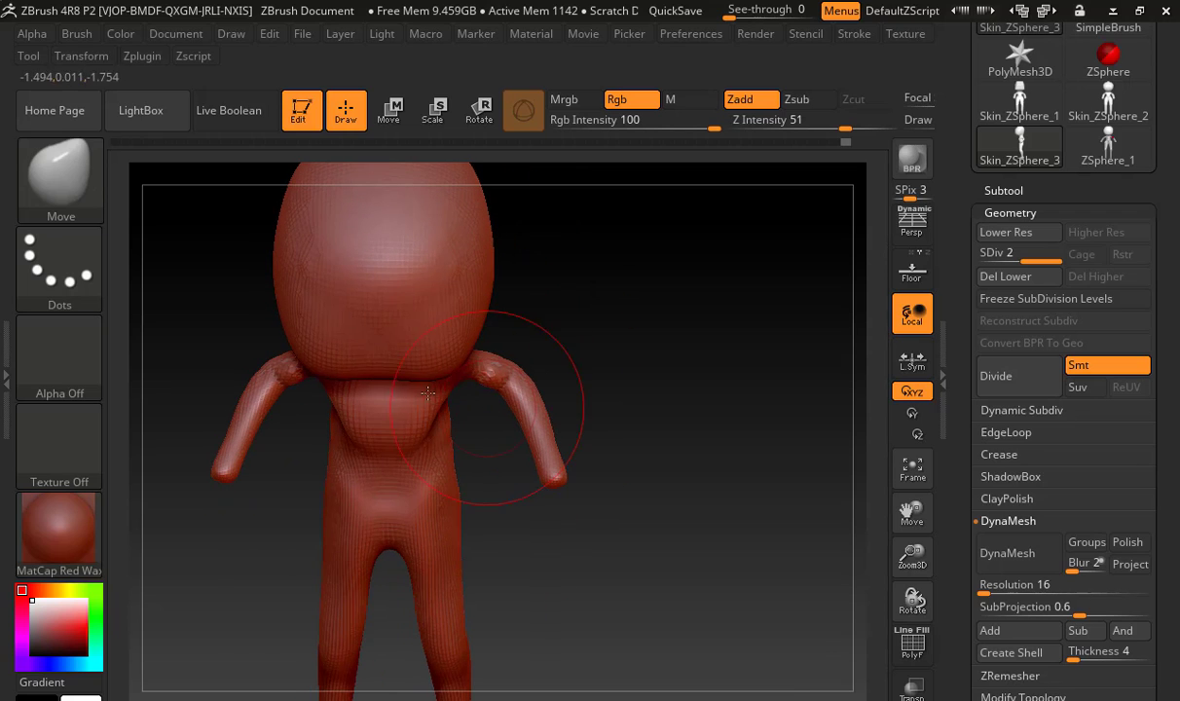
{"action": "left_click_drag", "start_coordinate": [391, 371], "coordinate": [389, 394]}
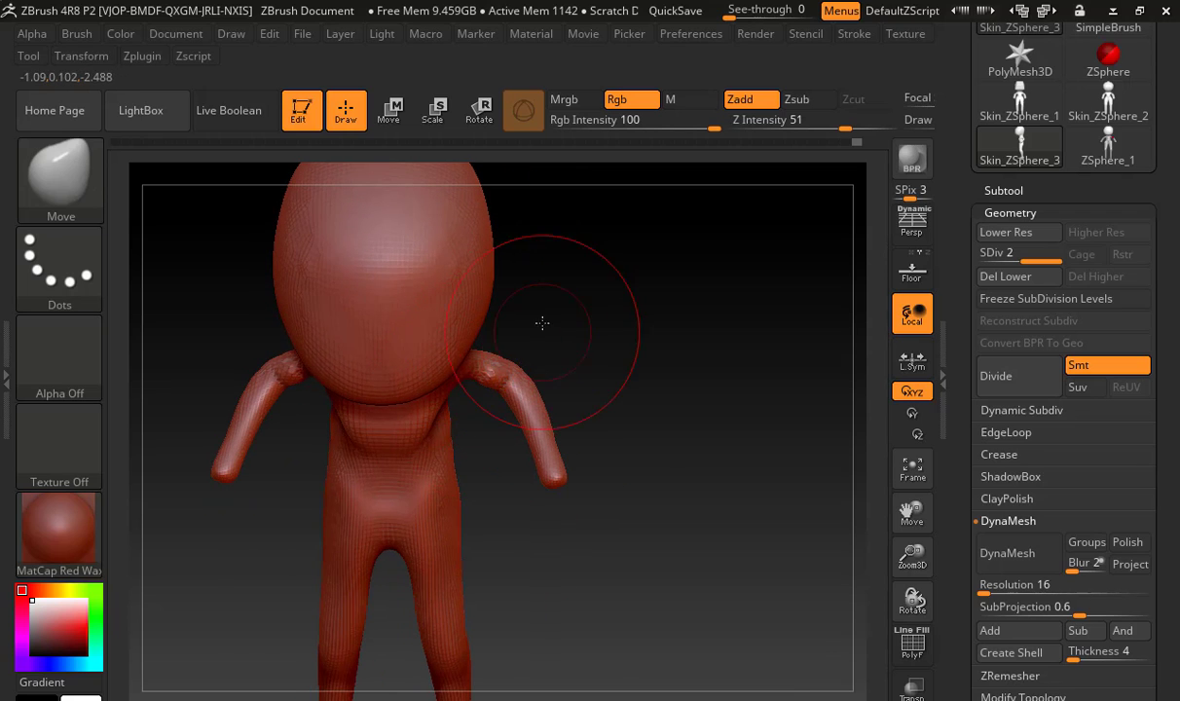
{"action": "left_click_drag", "start_coordinate": [542, 322], "coordinate": [536, 313], "text": "shift"}
{"action": "left_click_drag", "start_coordinate": [393, 319], "coordinate": [468, 319]}
{"action": "mouse_move", "coordinate": [534, 302]}
{"action": "left_mouse_down"}
{"action": "mouse_move", "coordinate": [510, 308]}
{"action": "mouse_move", "coordinate": [493, 342]}
{"action": "left_mouse_up"}
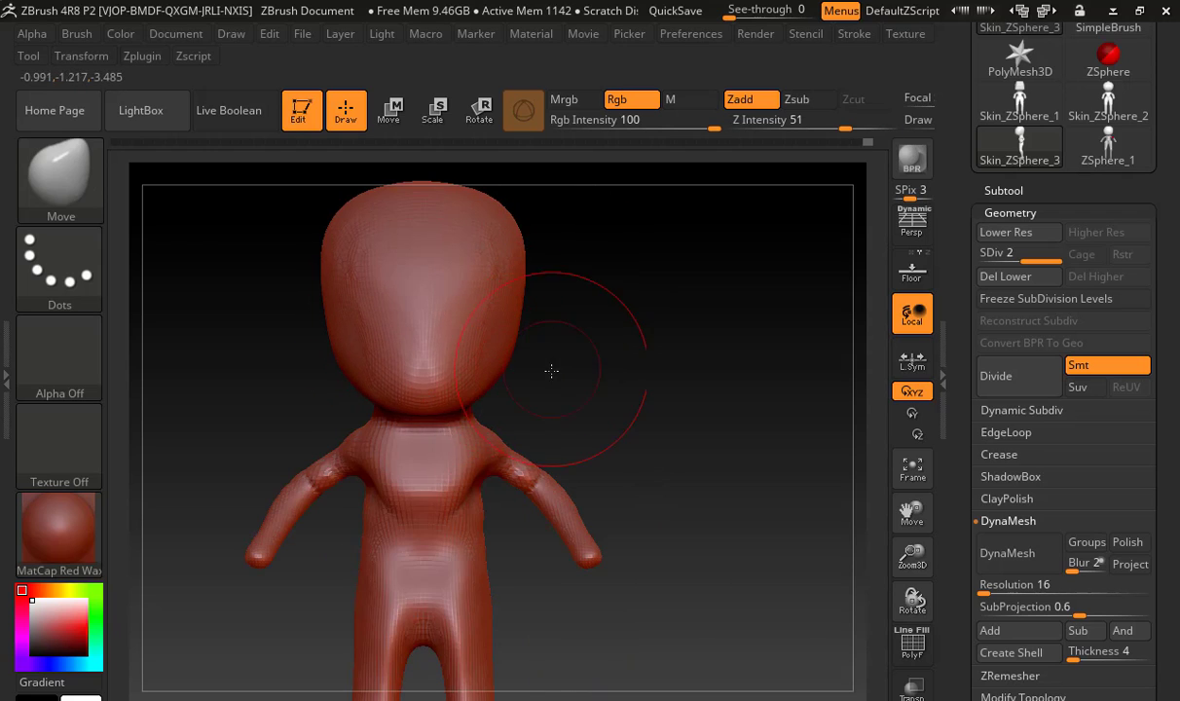
{"action": "left_click_drag", "start_coordinate": [555, 368], "coordinate": [485, 377]}
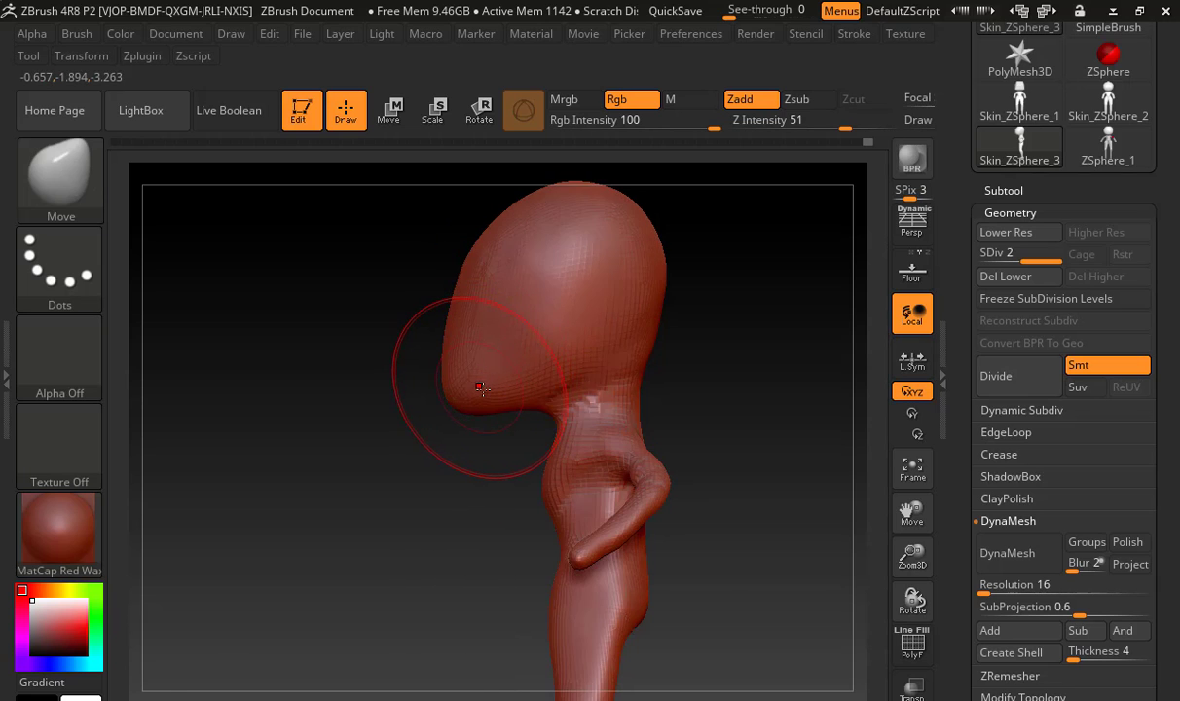
Carve two symmetrical round eye sockets into the face with the ClayBuildup brush
{"action": "key", "text": "b"}
{"action": "key", "text": "c"}
{"action": "key", "text": "b"}
{"action": "left_click_drag", "start_coordinate": [373, 373], "coordinate": [443, 372], "text": "shift"}
{"action": "key", "text": "s"}
{"action": "mouse_move", "coordinate": [458, 308]}
{"action": "left_mouse_down"}
{"action": "mouse_move", "coordinate": [433, 309]}
{"action": "mouse_move", "coordinate": [466, 278]}
{"action": "mouse_move", "coordinate": [459, 295]}
{"action": "mouse_move", "coordinate": [441, 258]}
{"action": "left_mouse_up"}
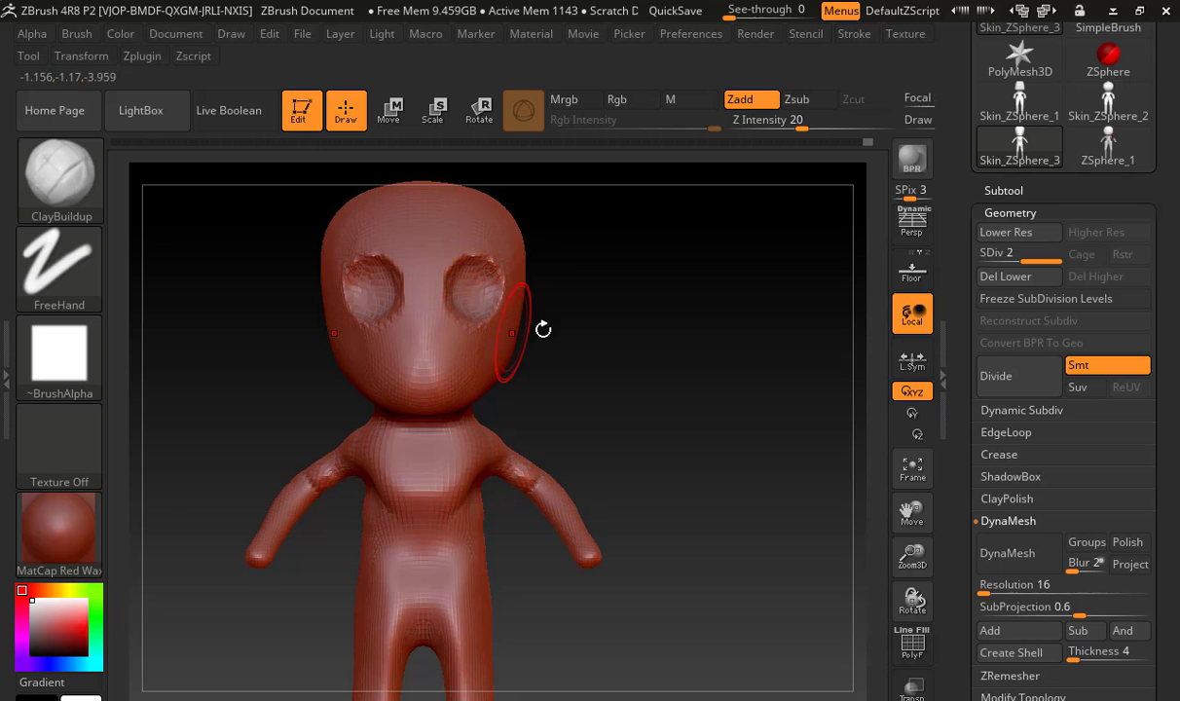
Build up the nose, cheeks and mouth area of the face with ClayBuildup strokes
{"action": "left_click_drag", "start_coordinate": [625, 339], "coordinate": [759, 362], "text": "alt"}
{"action": "mouse_move", "coordinate": [443, 364]}
{"action": "left_mouse_down"}
{"action": "mouse_move", "coordinate": [423, 353]}
{"action": "mouse_move", "coordinate": [438, 368]}
{"action": "mouse_move", "coordinate": [443, 421]}
{"action": "mouse_move", "coordinate": [401, 417]}
{"action": "left_mouse_up"}
{"action": "mouse_move", "coordinate": [515, 454]}
{"action": "left_mouse_down"}
{"action": "mouse_move", "coordinate": [458, 449]}
{"action": "mouse_move", "coordinate": [419, 463]}
{"action": "mouse_move", "coordinate": [520, 460]}
{"action": "mouse_move", "coordinate": [544, 445]}
{"action": "left_mouse_up"}
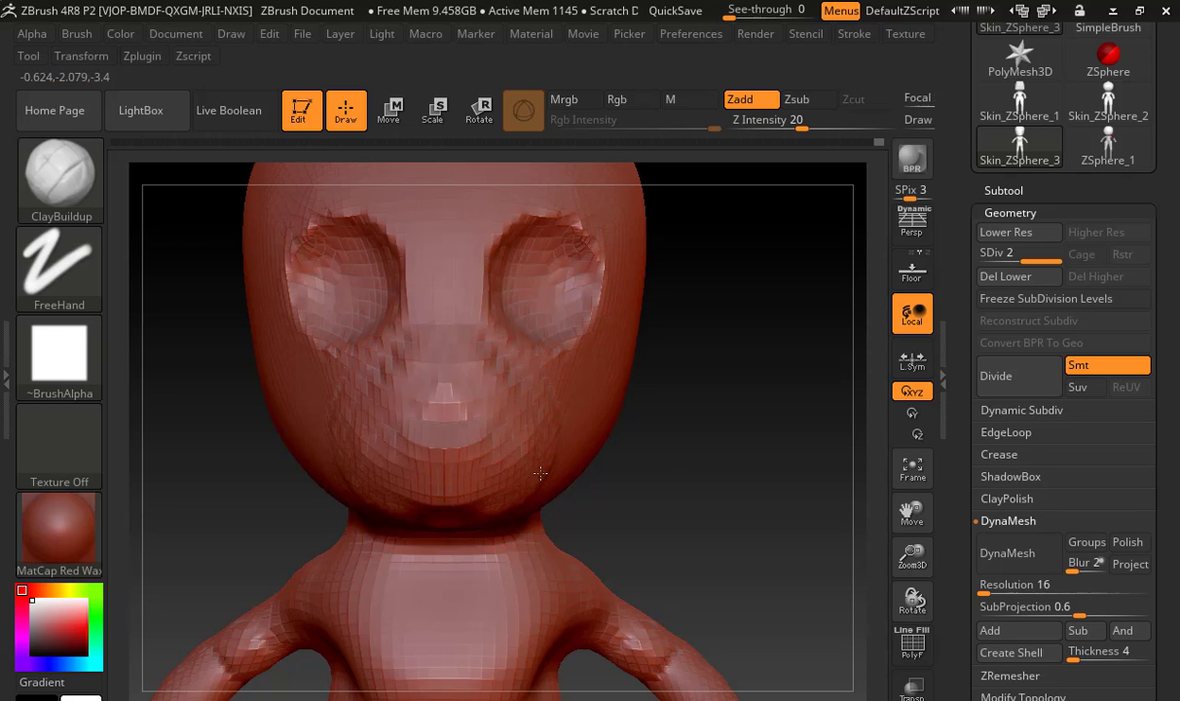
{"action": "left_click_drag", "start_coordinate": [676, 466], "coordinate": [695, 384]}
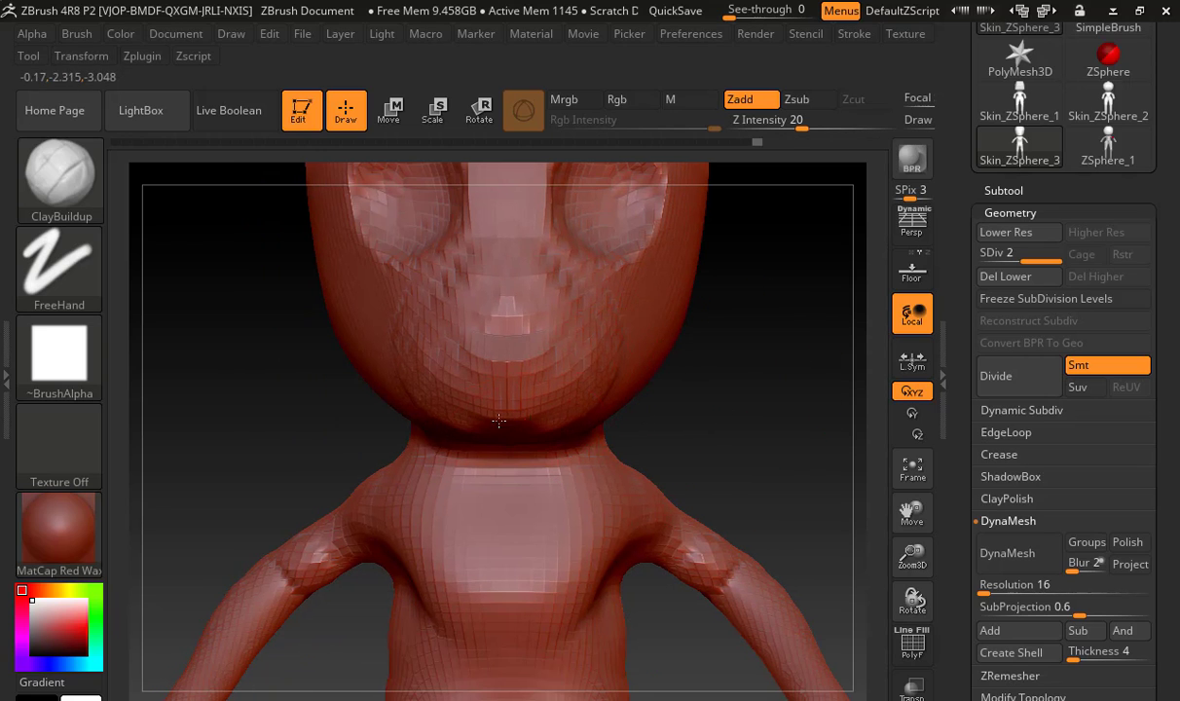
Build up the mouth area and the lower cheeks with ClayBuildup strokes, and smooth them into the face
{"action": "mouse_move", "coordinate": [272, 389]}
{"action": "left_mouse_down"}
{"action": "mouse_move", "coordinate": [276, 421]}
{"action": "mouse_move", "coordinate": [389, 428]}
{"action": "mouse_move", "coordinate": [318, 417]}
{"action": "left_mouse_up"}
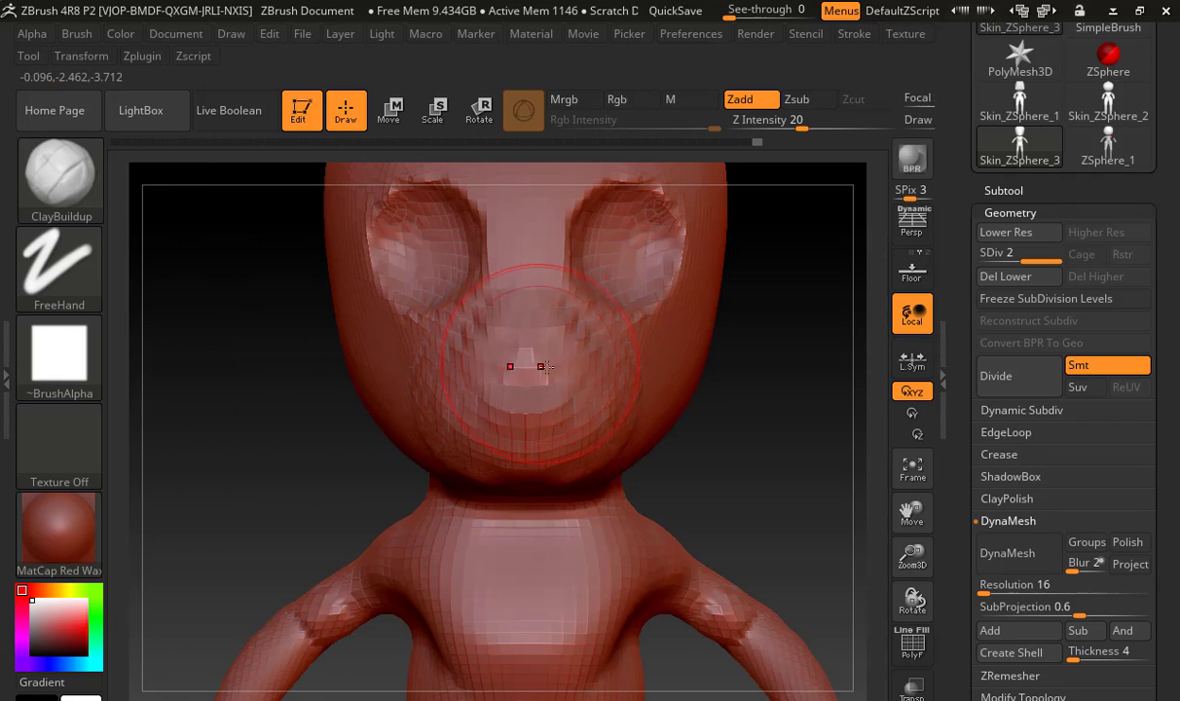
{"action": "left_click_drag", "start_coordinate": [530, 374], "coordinate": [476, 378]}
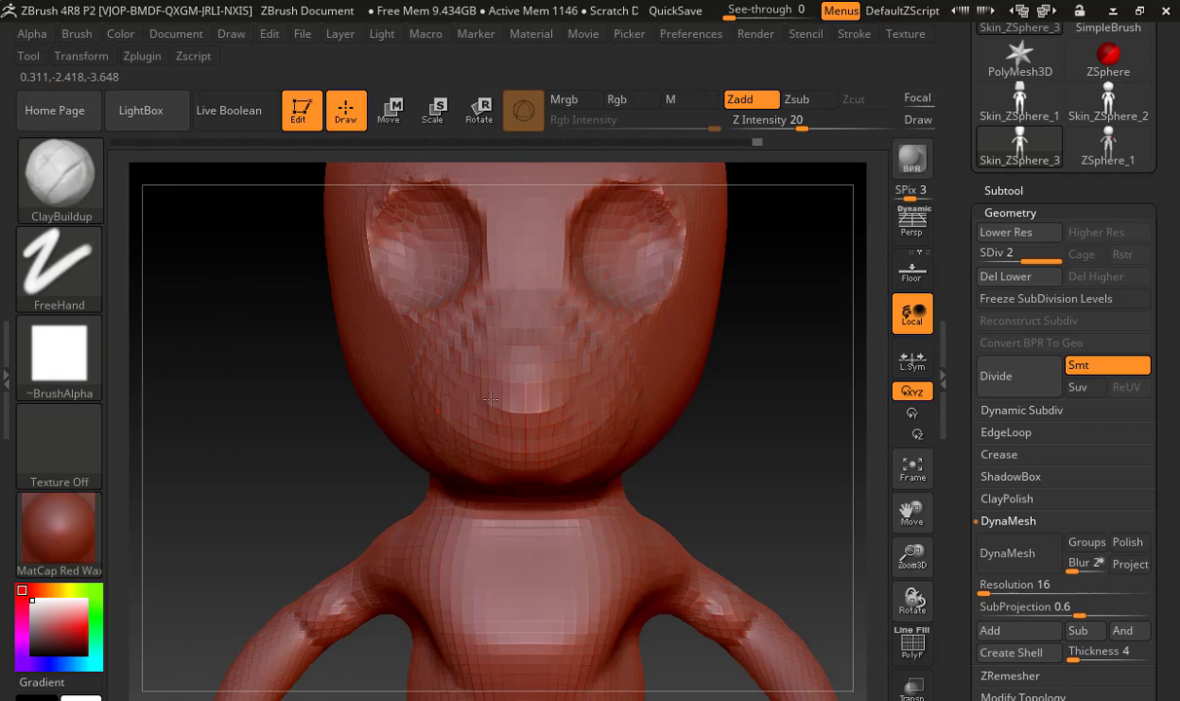
{"action": "left_click_drag", "start_coordinate": [282, 331], "coordinate": [272, 437]}
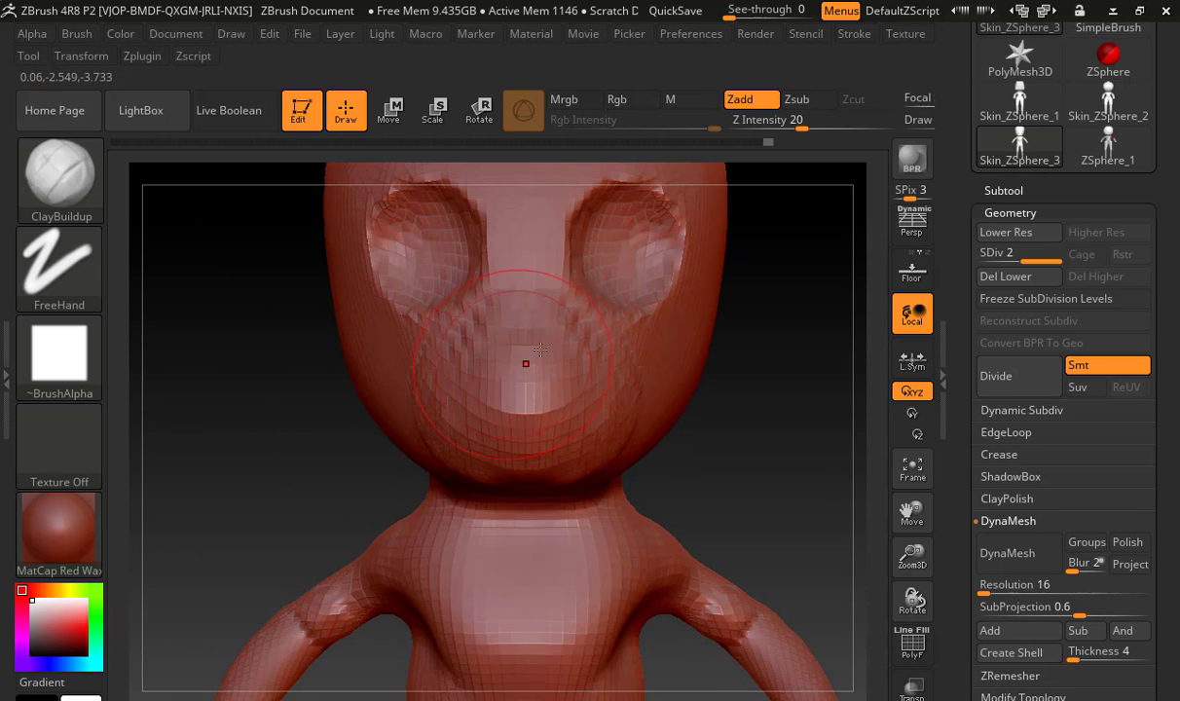
{"action": "mouse_move", "coordinate": [528, 374]}
{"action": "left_mouse_down", "text": "shift"}
{"action": "mouse_move", "coordinate": [540, 401]}
{"action": "mouse_move", "coordinate": [516, 370]}
{"action": "left_mouse_up", "text": "shift"}
{"action": "mouse_move", "coordinate": [329, 437]}
{"action": "left_mouse_down"}
{"action": "mouse_move", "coordinate": [389, 438]}
{"action": "mouse_move", "coordinate": [292, 438]}
{"action": "left_mouse_up"}
{"action": "mouse_move", "coordinate": [452, 389]}
{"action": "left_mouse_down", "text": "shift"}
{"action": "mouse_move", "coordinate": [469, 374]}
{"action": "mouse_move", "coordinate": [436, 395]}
{"action": "left_mouse_up", "text": "shift"}
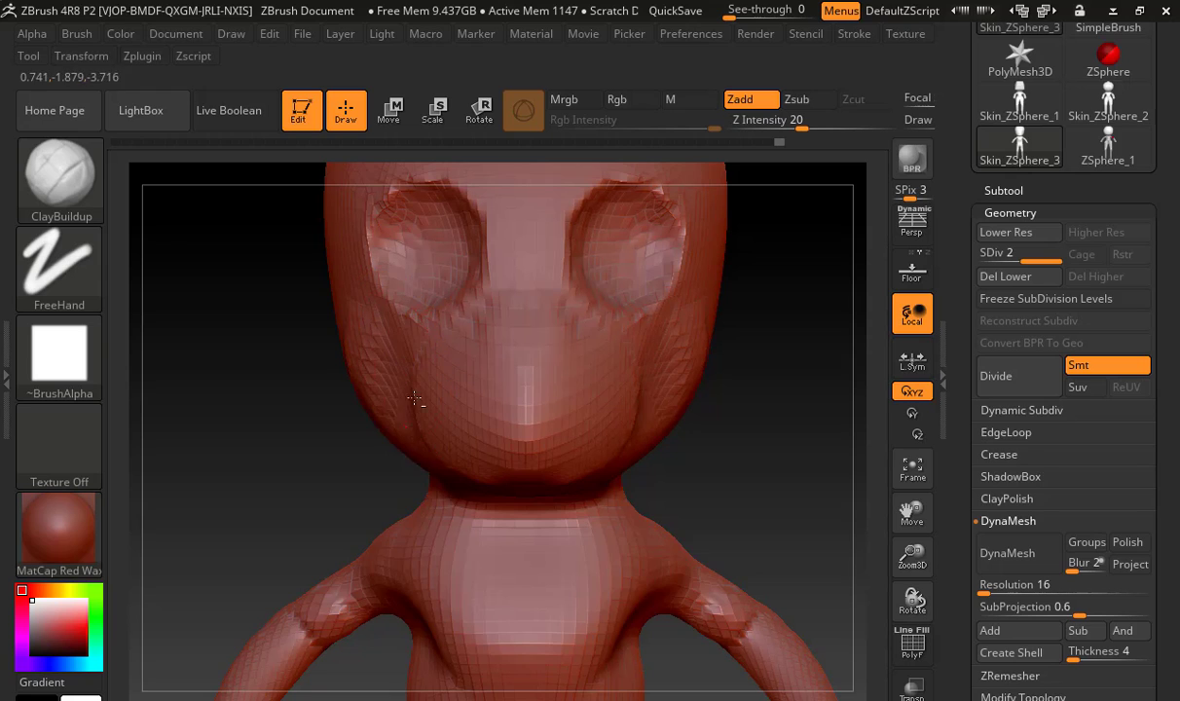
{"action": "left_click_drag", "start_coordinate": [429, 448], "coordinate": [440, 365]}
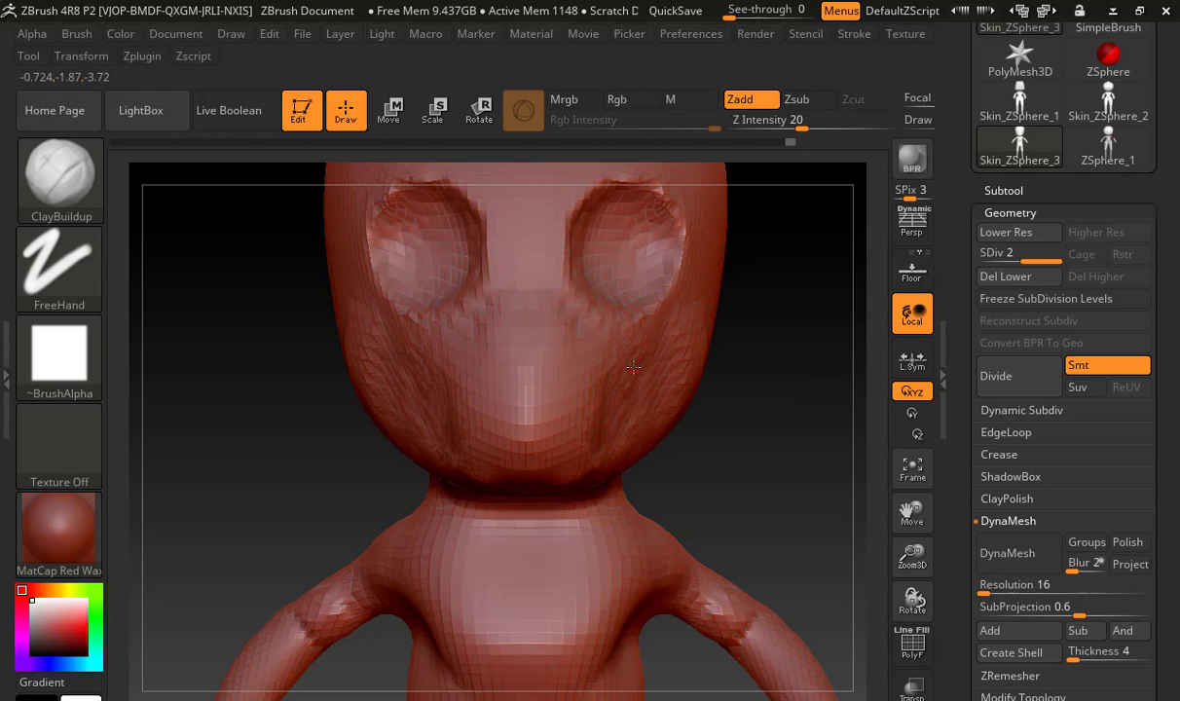
{"action": "mouse_move", "coordinate": [673, 350]}
{"action": "left_mouse_down", "text": "shift"}
{"action": "mouse_move", "coordinate": [684, 334]}
{"action": "mouse_move", "coordinate": [716, 335]}
{"action": "left_mouse_up", "text": "shift"}
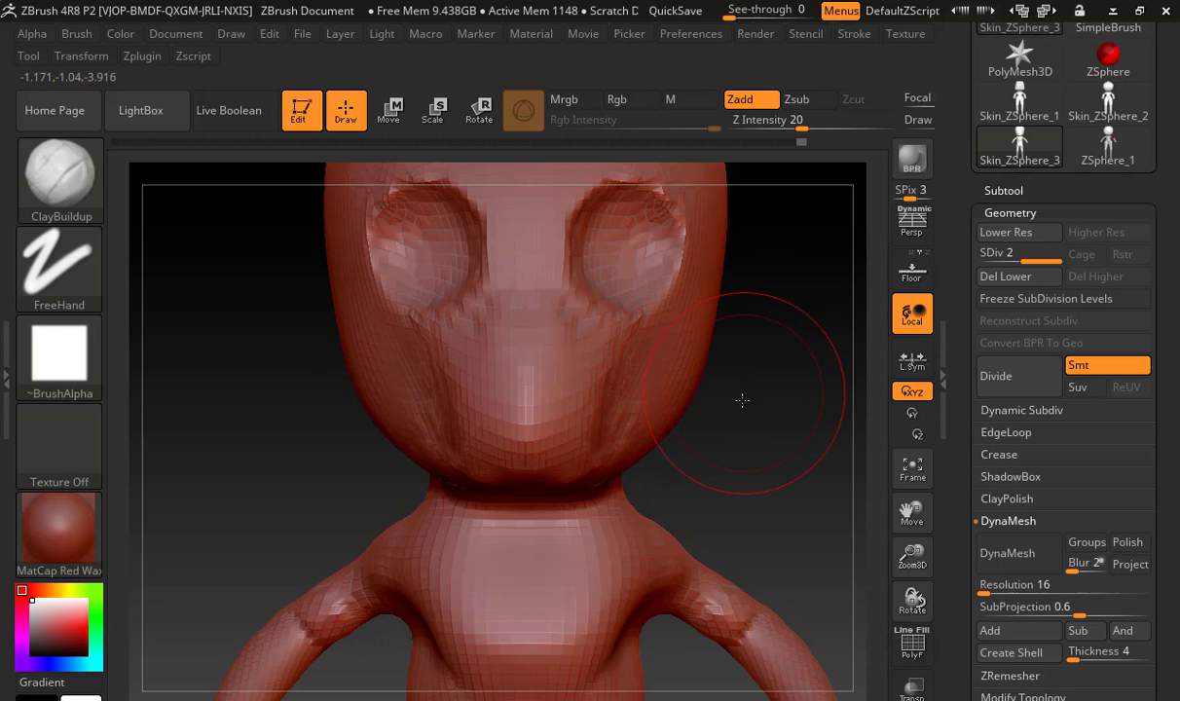
Build up the jawline from the chin back toward the ear with ClayBuildup, and smooth the side of the face
{"action": "mouse_move", "coordinate": [743, 400]}
{"action": "left_mouse_down"}
{"action": "mouse_move", "coordinate": [676, 397]}
{"action": "mouse_move", "coordinate": [631, 412]}
{"action": "left_mouse_up"}
{"action": "left_click_drag", "start_coordinate": [553, 534], "coordinate": [599, 479]}
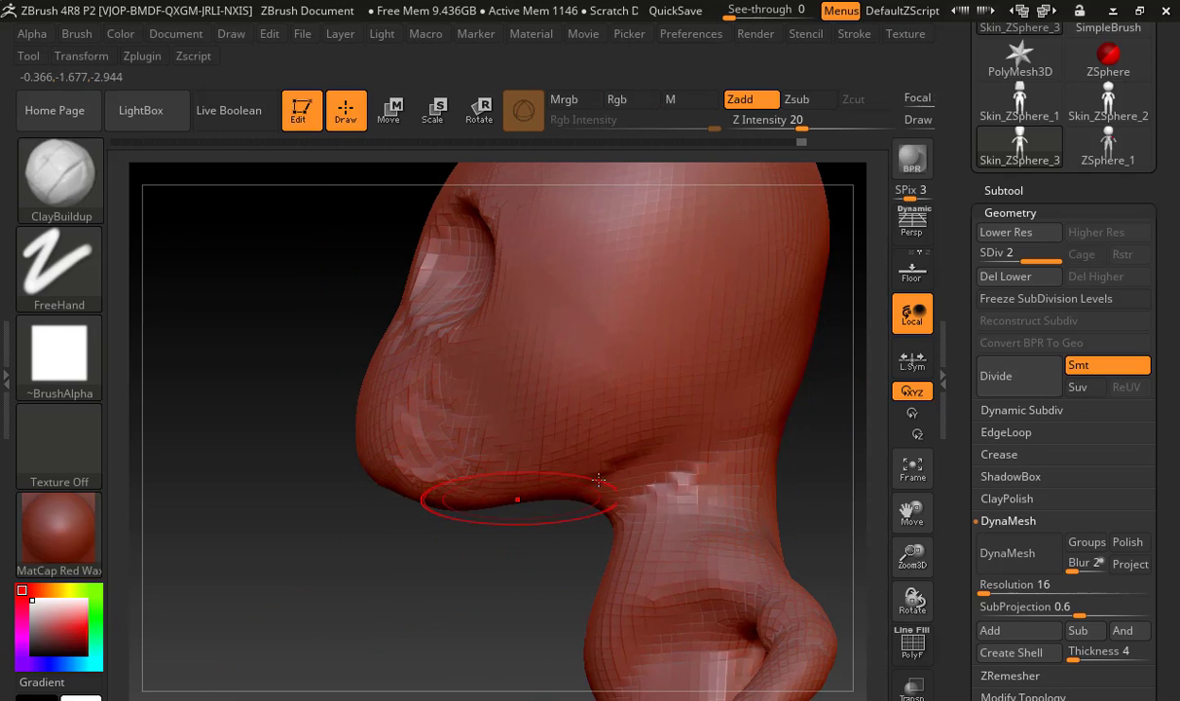
{"action": "mouse_move", "coordinate": [467, 429]}
{"action": "left_mouse_down"}
{"action": "mouse_move", "coordinate": [530, 416]}
{"action": "mouse_move", "coordinate": [623, 352]}
{"action": "mouse_move", "coordinate": [672, 366]}
{"action": "left_mouse_up"}
{"action": "left_click_drag", "start_coordinate": [637, 292], "coordinate": [548, 459]}
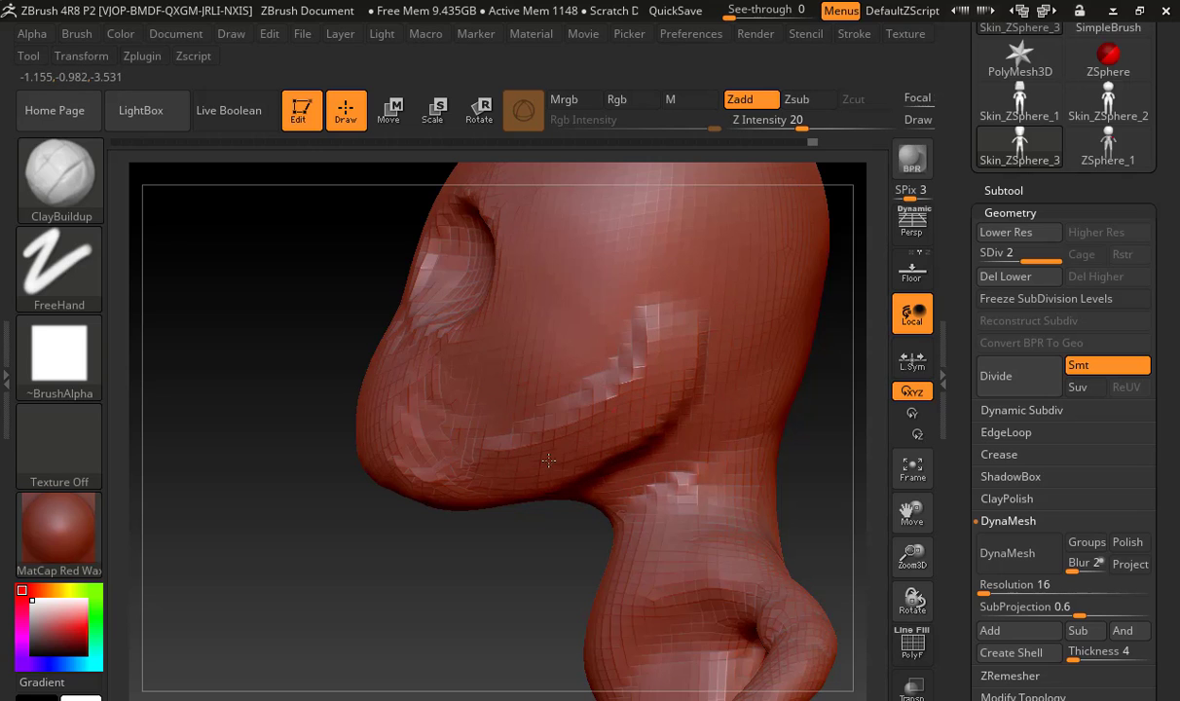
{"action": "left_click_drag", "start_coordinate": [579, 316], "coordinate": [596, 373], "text": "shift"}
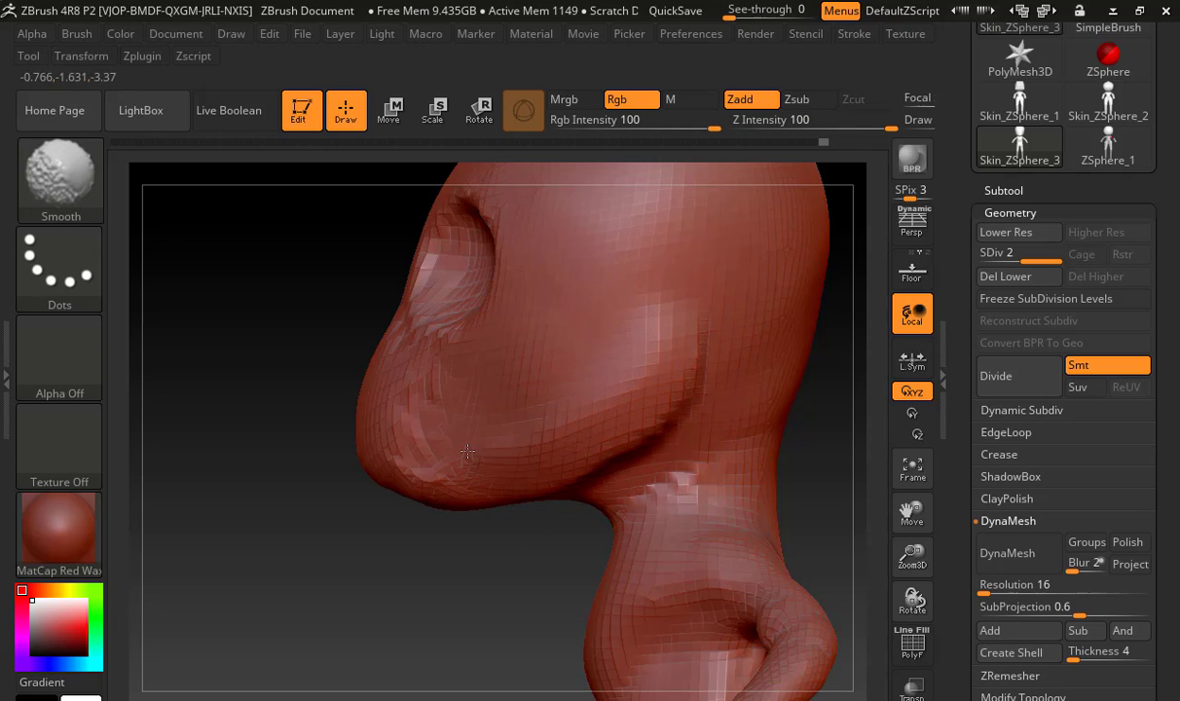
{"action": "left_click_drag", "start_coordinate": [467, 451], "coordinate": [559, 329], "text": "shift"}
{"action": "mouse_move", "coordinate": [416, 505]}
{"action": "left_mouse_down"}
{"action": "mouse_move", "coordinate": [431, 547]}
{"action": "mouse_move", "coordinate": [492, 483]}
{"action": "left_mouse_up"}
Add symmetrical brow ridges across the forehead above the eye sockets with ClayBuildup, and smooth them
{"action": "mouse_move", "coordinate": [361, 256]}
{"action": "left_mouse_down"}
{"action": "mouse_move", "coordinate": [397, 268]}
{"action": "mouse_move", "coordinate": [411, 289]}
{"action": "left_mouse_up"}
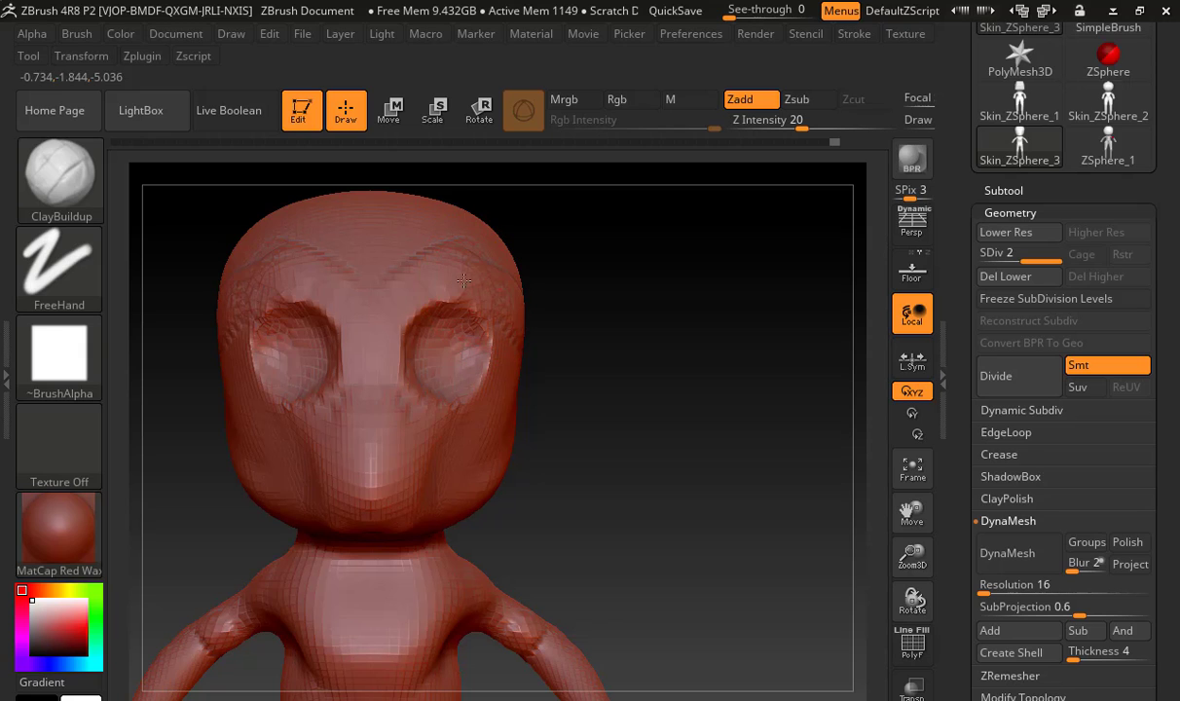
{"action": "left_click_drag", "start_coordinate": [570, 305], "coordinate": [558, 309]}
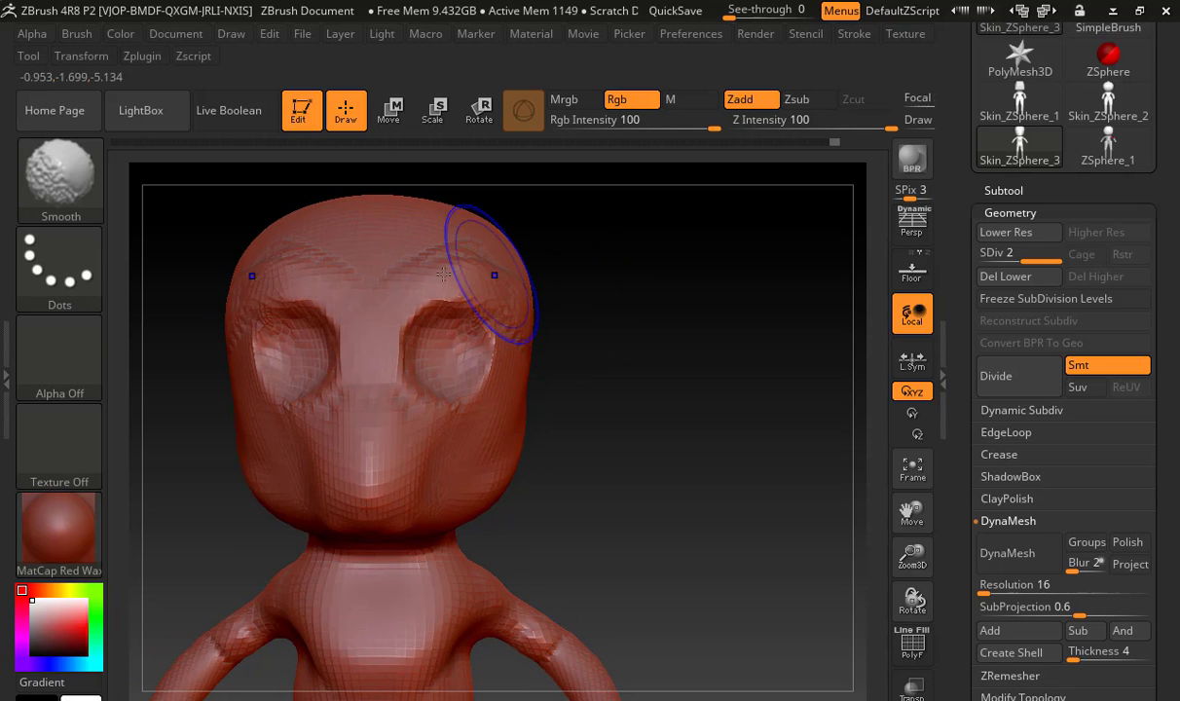
{"action": "mouse_move", "coordinate": [492, 280]}
{"action": "left_mouse_down", "text": "shift"}
{"action": "mouse_move", "coordinate": [411, 289]}
{"action": "mouse_move", "coordinate": [486, 289]}
{"action": "mouse_move", "coordinate": [449, 318]}
{"action": "mouse_move", "coordinate": [475, 298]}
{"action": "mouse_move", "coordinate": [477, 319]}
{"action": "left_mouse_up", "text": "shift"}
Reshape the brows and eye sockets with the Move brush, pulling the brows down over the eyes and adjusting the outer corners
{"action": "key", "text": "b"}
{"action": "key", "text": "m"}
{"action": "key", "text": "v"}
{"action": "left_click_drag", "start_coordinate": [450, 387], "coordinate": [447, 372]}
{"action": "mouse_move", "coordinate": [467, 331]}
{"action": "left_mouse_down"}
{"action": "mouse_move", "coordinate": [457, 353]}
{"action": "mouse_move", "coordinate": [447, 328]}
{"action": "left_mouse_up"}
{"action": "key", "text": "shift"}
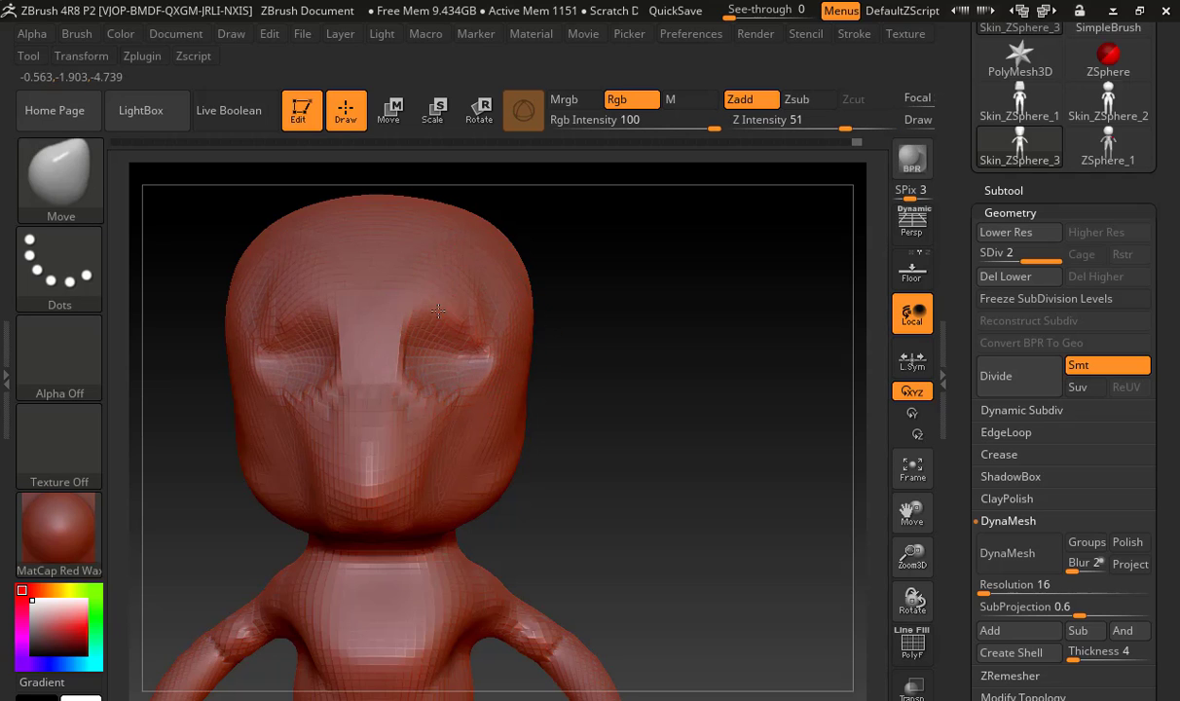
{"action": "left_click_drag", "start_coordinate": [632, 350], "coordinate": [658, 284]}
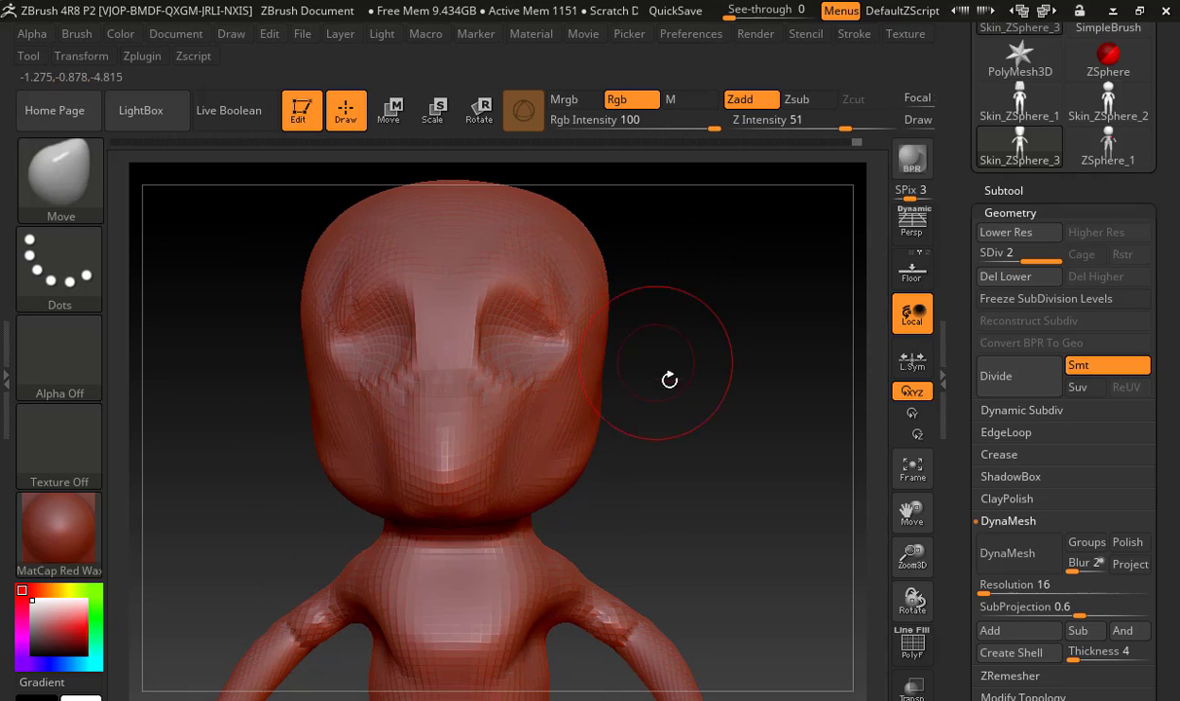
{"action": "mouse_move", "coordinate": [669, 380]}
{"action": "left_mouse_down"}
{"action": "mouse_move", "coordinate": [732, 369]}
{"action": "mouse_move", "coordinate": [680, 375]}
{"action": "left_mouse_up"}
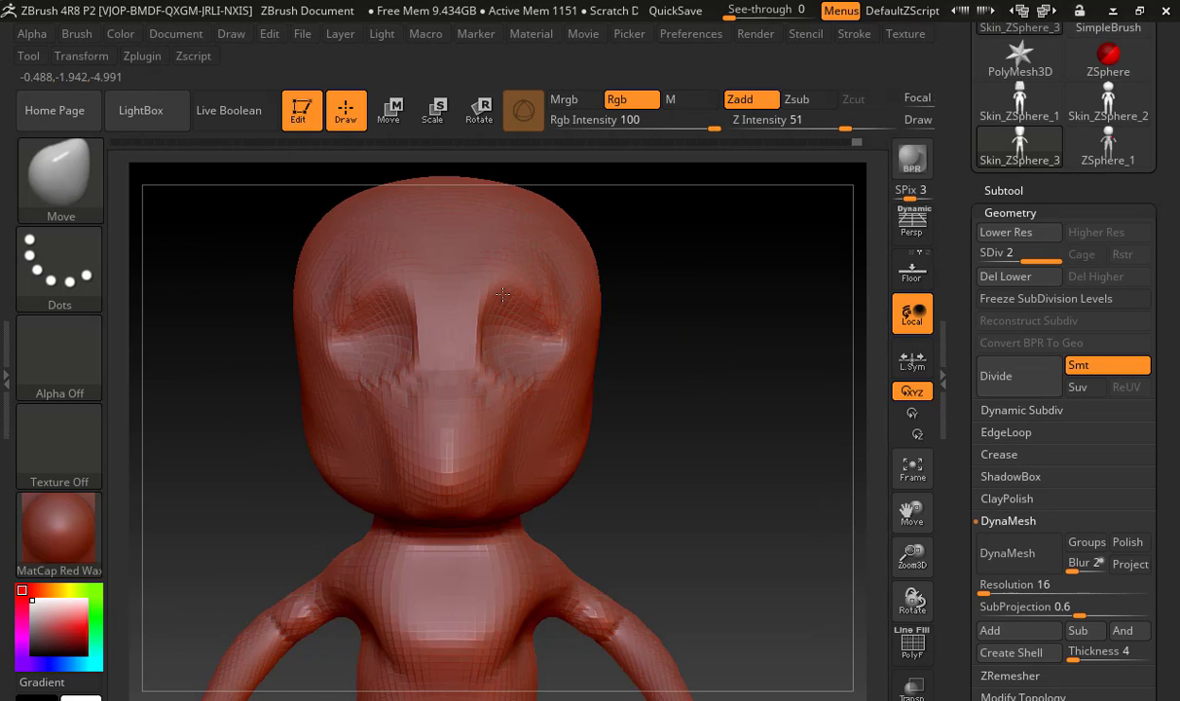
{"action": "mouse_move", "coordinate": [502, 294]}
{"action": "left_mouse_down"}
{"action": "mouse_move", "coordinate": [501, 335]}
{"action": "mouse_move", "coordinate": [552, 322]}
{"action": "mouse_move", "coordinate": [553, 342]}
{"action": "mouse_move", "coordinate": [514, 316]}
{"action": "mouse_move", "coordinate": [489, 319]}
{"action": "left_mouse_up"}
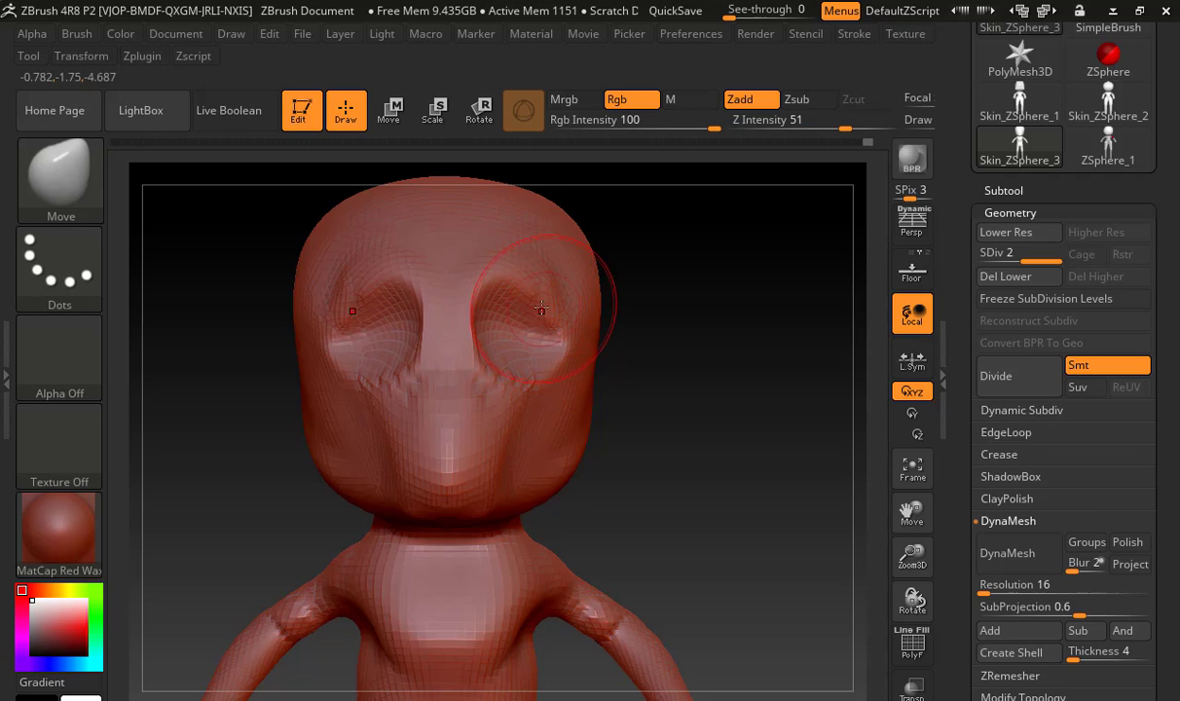
{"action": "left_click_drag", "start_coordinate": [557, 306], "coordinate": [590, 312]}
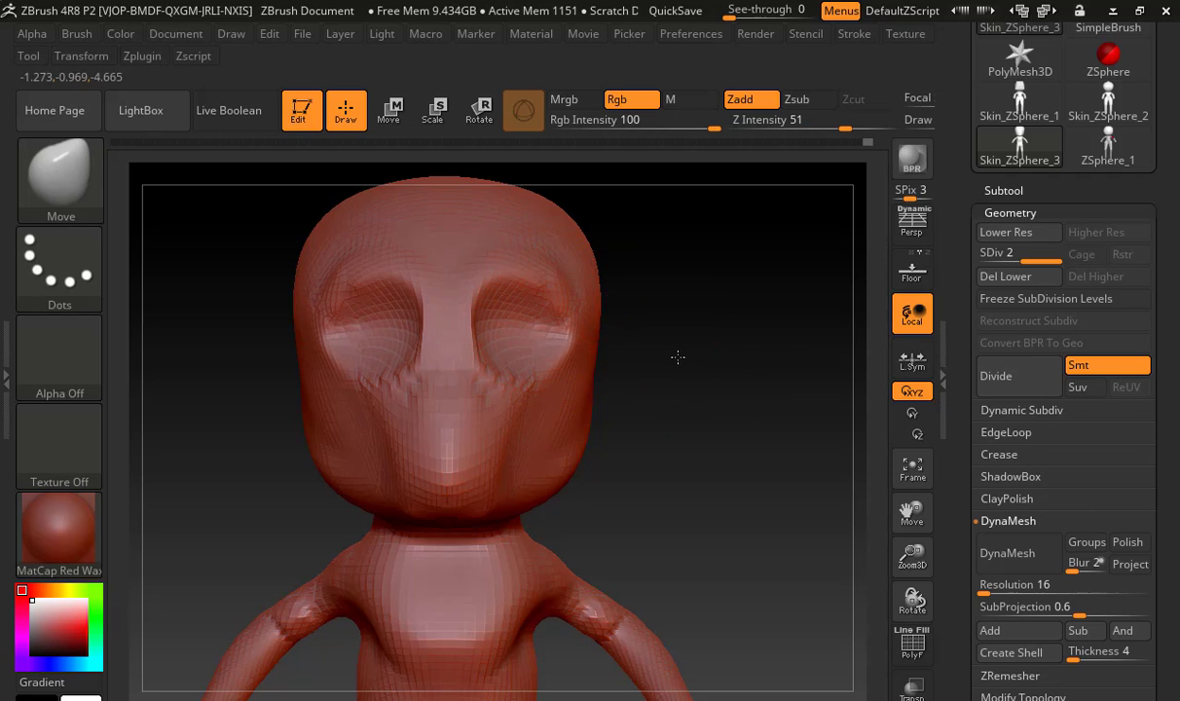
Build up the nose bridge and the area between the brows with ClayBuildup, and smooth the cheeks beside the nose
{"action": "left_click_drag", "start_coordinate": [678, 358], "coordinate": [652, 364]}
{"action": "key", "text": "b"}
{"action": "key", "text": "c"}
{"action": "key", "text": "b"}
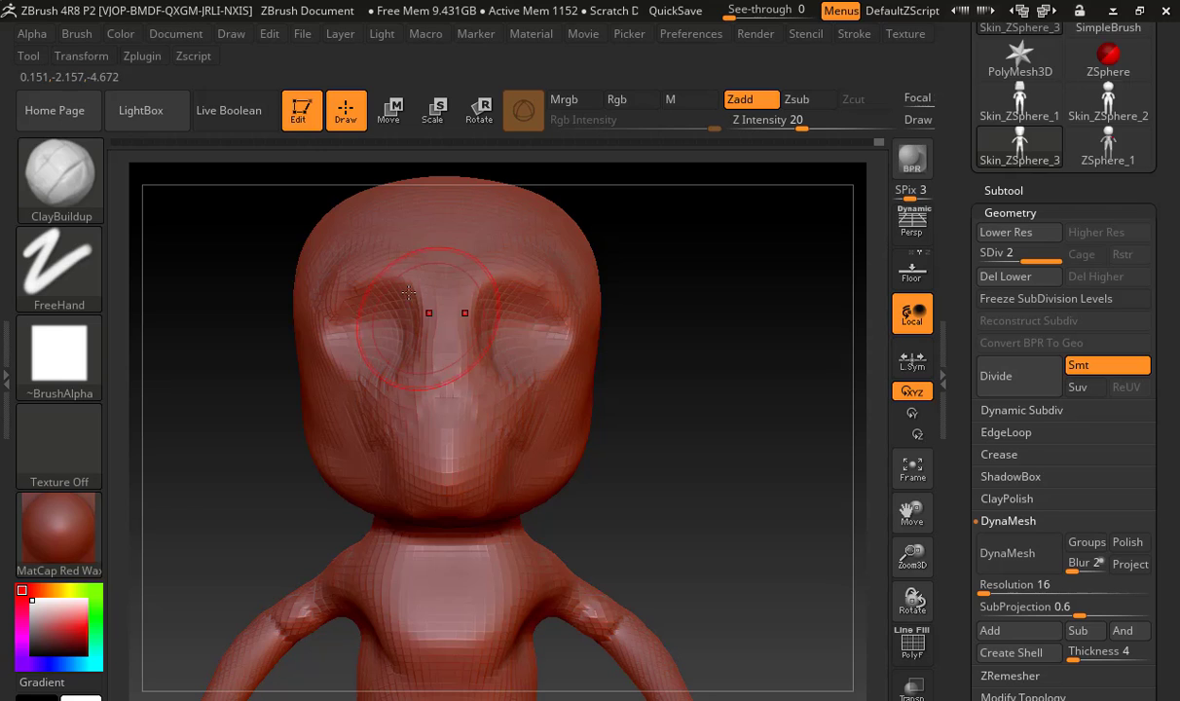
{"action": "left_click_drag", "start_coordinate": [443, 414], "coordinate": [428, 340], "text": "shift"}
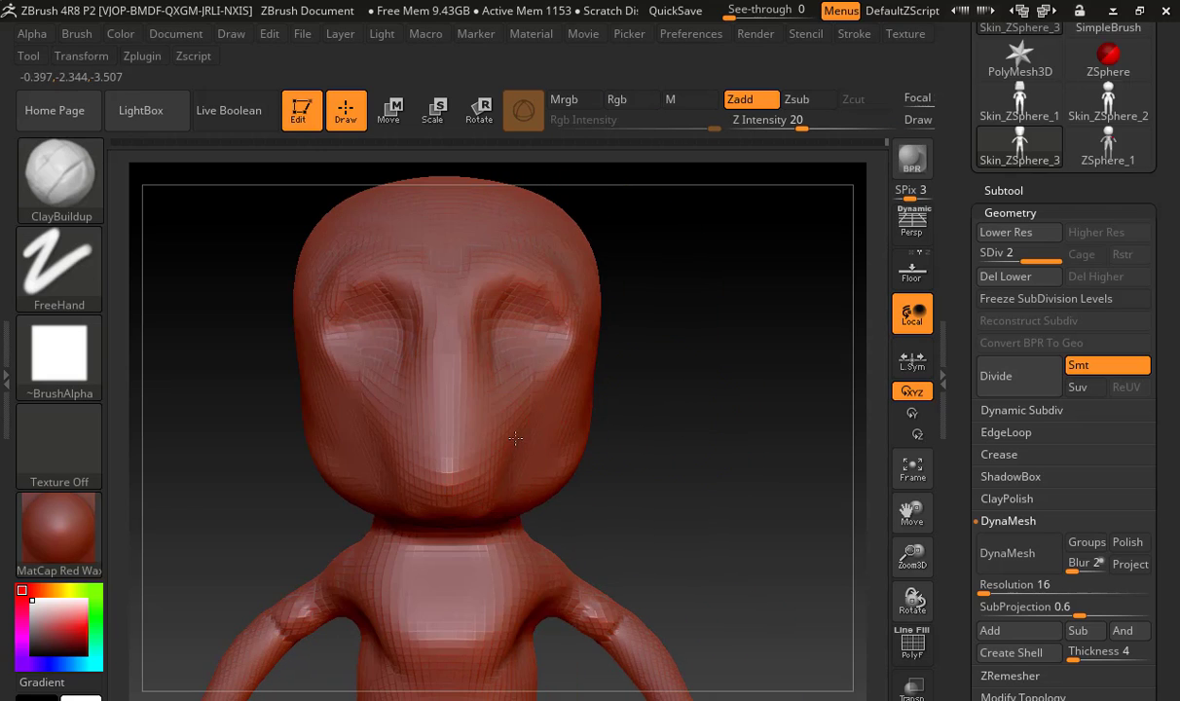
{"action": "key", "text": "shift"}
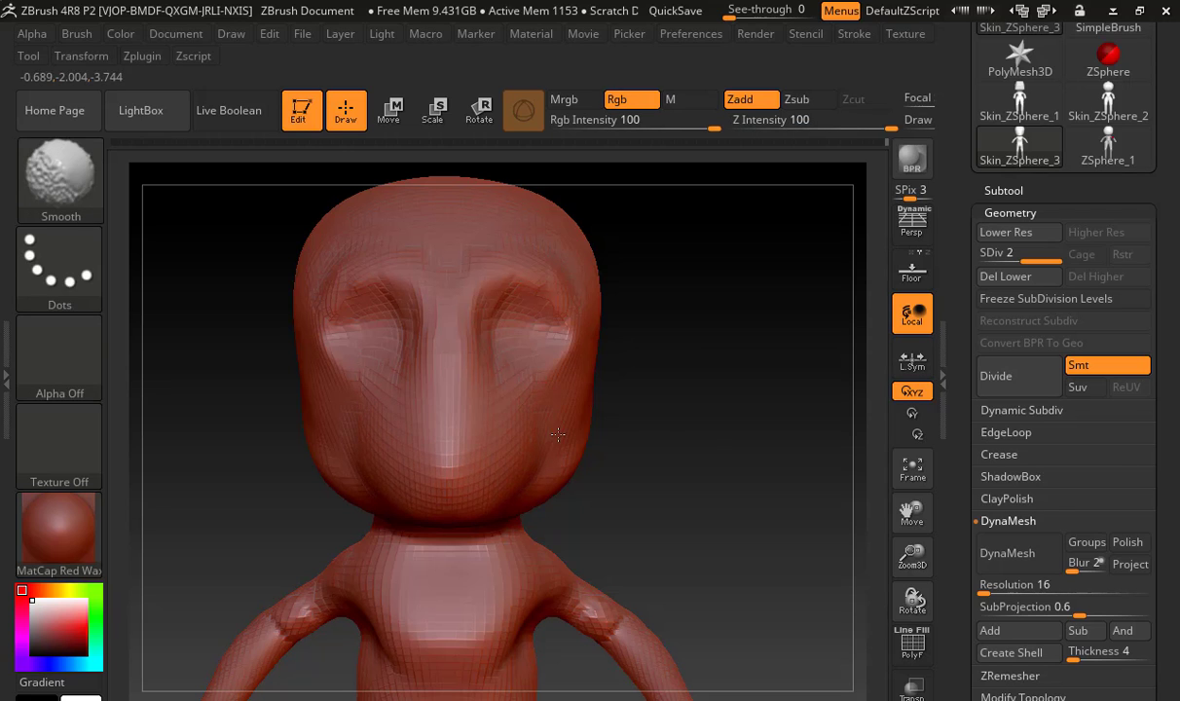
Fill out the forehead and temples beside the eye sockets with ClayBuildup, and smooth the side of the head
{"action": "mouse_move", "coordinate": [637, 418]}
{"action": "left_mouse_down", "text": "alt"}
{"action": "mouse_move", "coordinate": [635, 375]}
{"action": "mouse_move", "coordinate": [565, 425]}
{"action": "left_mouse_up", "text": "alt"}
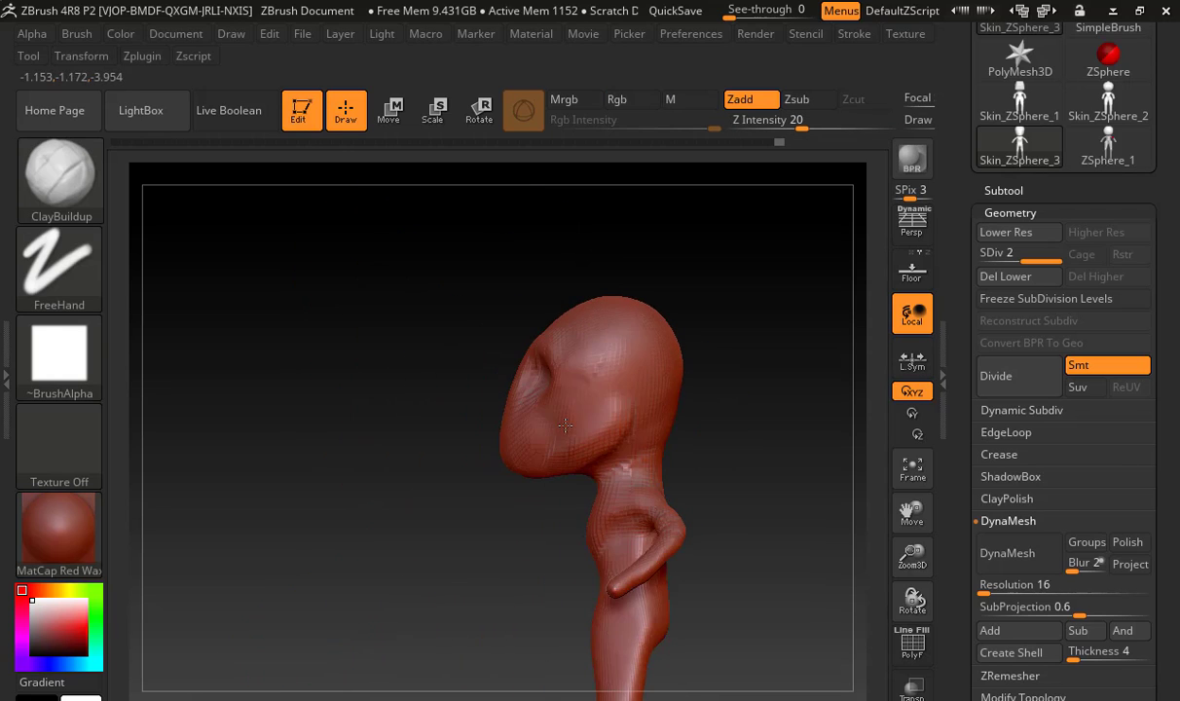
{"action": "left_click_drag", "start_coordinate": [747, 458], "coordinate": [656, 219]}
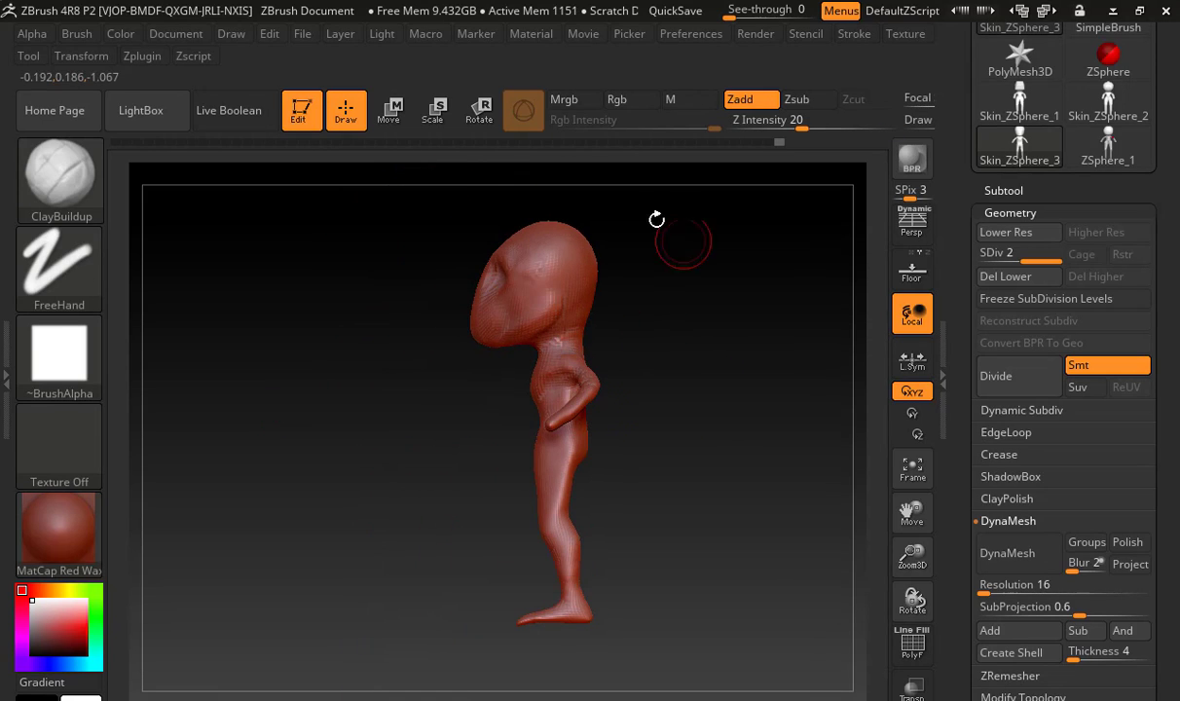
{"action": "key", "text": "shift"}
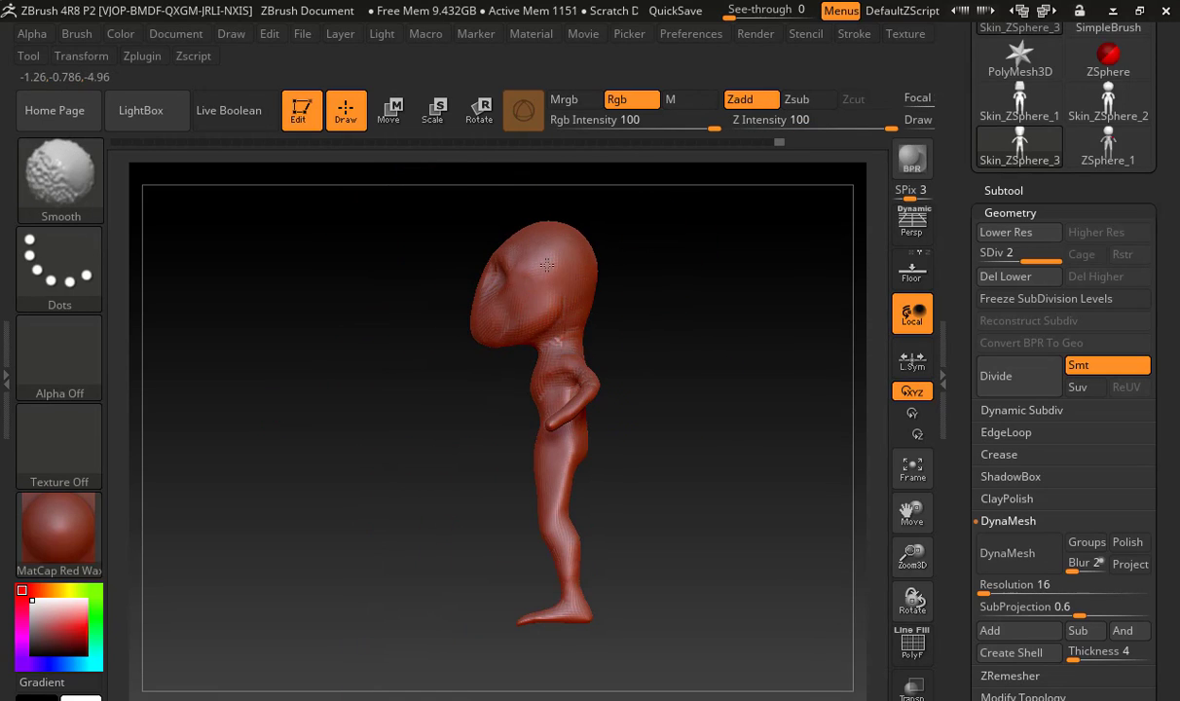
{"action": "mouse_move", "coordinate": [394, 331]}
{"action": "left_mouse_down"}
{"action": "mouse_move", "coordinate": [482, 361]}
{"action": "mouse_move", "coordinate": [553, 324]}
{"action": "left_mouse_up"}
{"action": "left_click_drag", "start_coordinate": [572, 283], "coordinate": [750, 346], "text": "alt"}
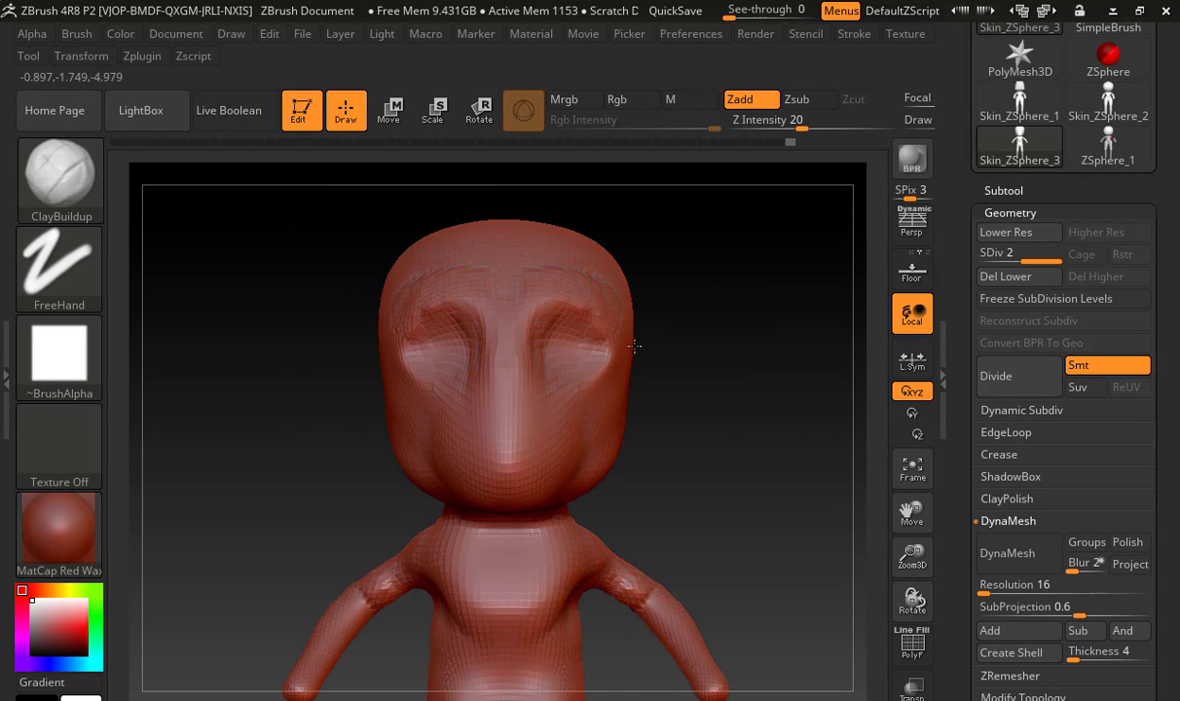
{"action": "key", "text": "shift"}
{"action": "left_click_drag", "start_coordinate": [690, 346], "coordinate": [611, 362]}
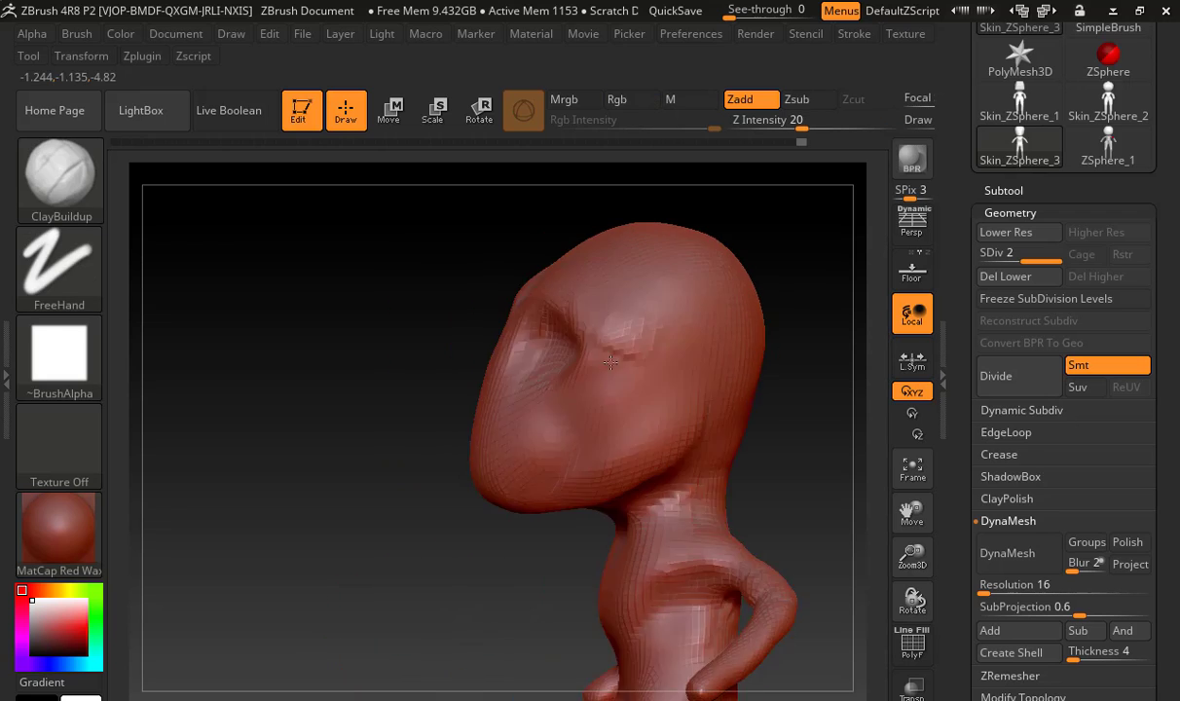
{"action": "right_click_drag", "start_coordinate": [611, 363], "coordinate": [586, 360]}
{"action": "mouse_move", "coordinate": [613, 358]}
{"action": "left_mouse_down", "text": "shift"}
{"action": "mouse_move", "coordinate": [588, 336]}
{"action": "mouse_move", "coordinate": [615, 343]}
{"action": "left_mouse_up", "text": "shift"}
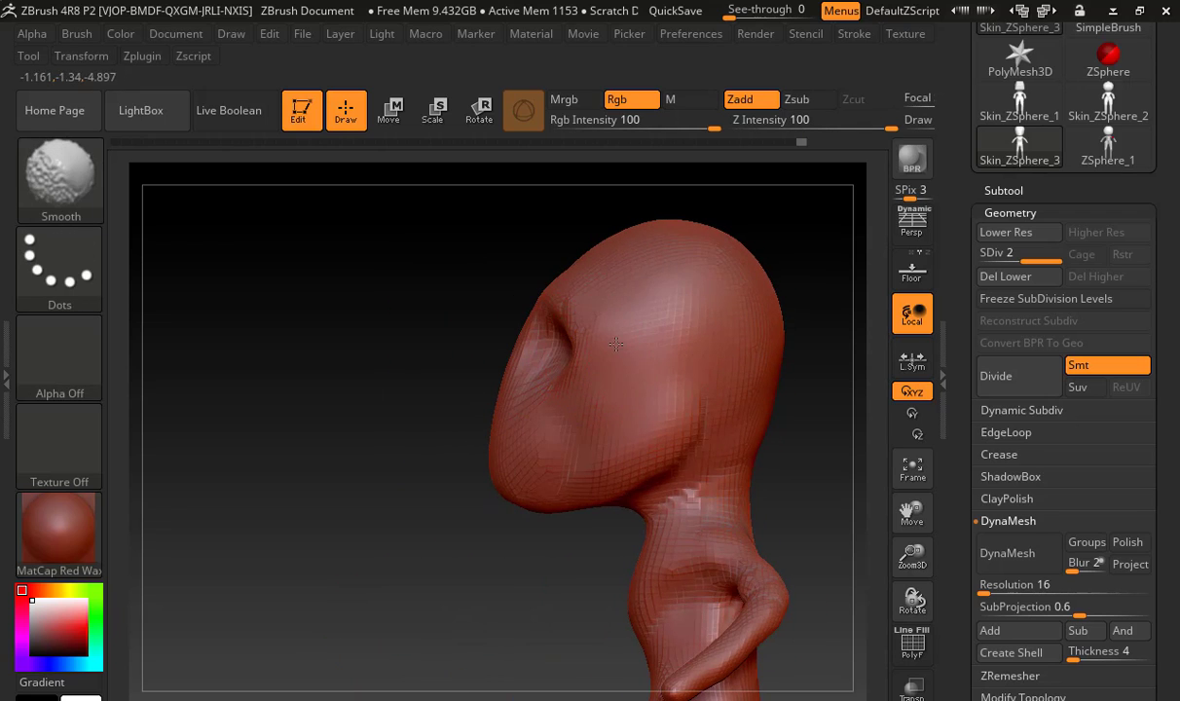
{"action": "left_click_drag", "start_coordinate": [465, 341], "coordinate": [625, 368]}
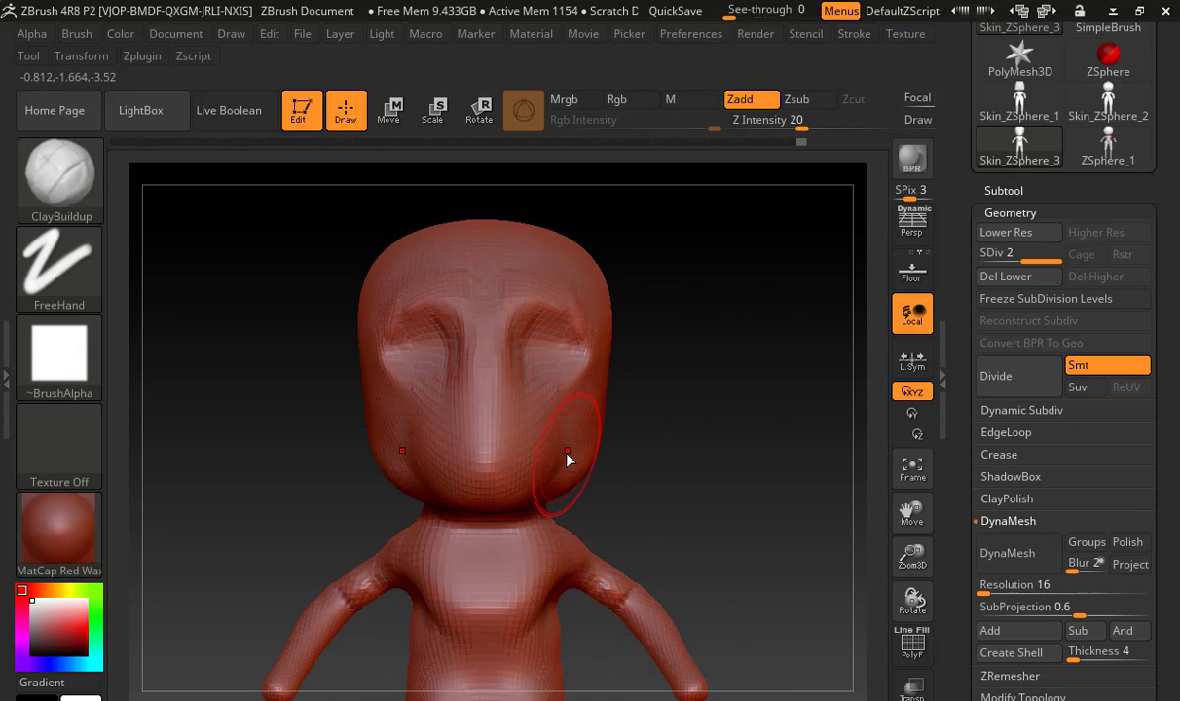
Try to reshape the lower jaw corners with the Move brush, and undo the stroke
{"action": "key", "text": "b"}
{"action": "key", "text": "m"}
{"action": "key", "text": "v"}
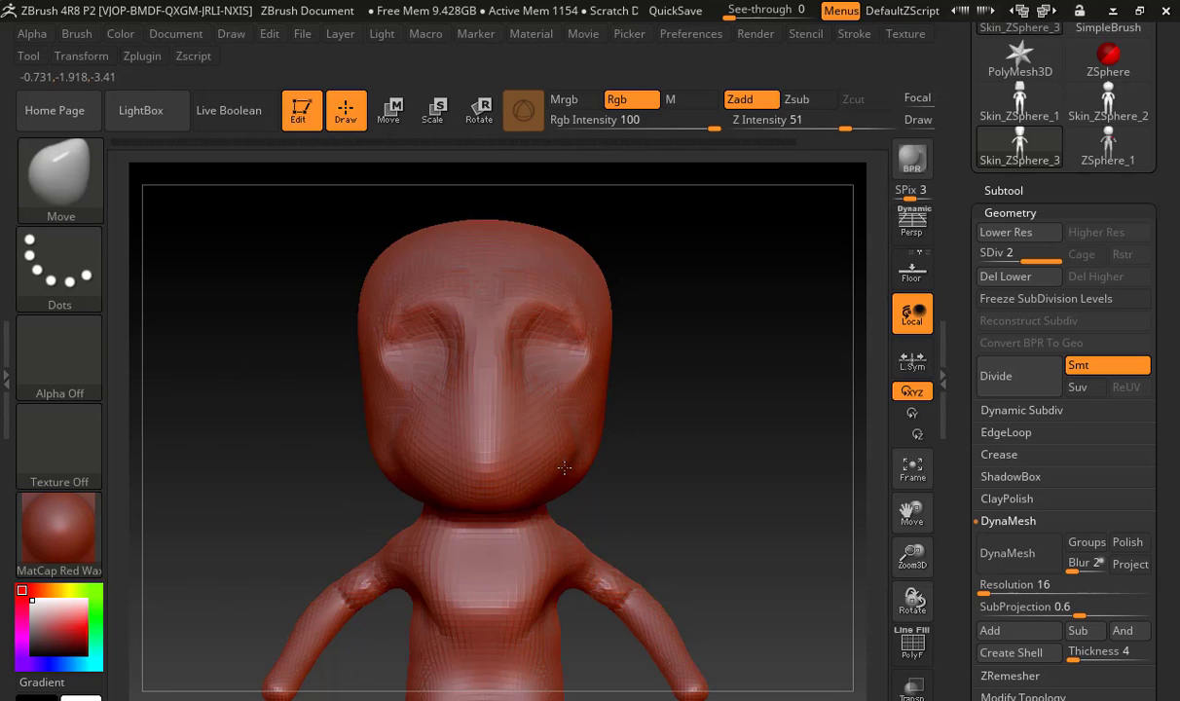
{"action": "left_click_drag", "start_coordinate": [565, 468], "coordinate": [567, 470]}
{"action": "key", "text": "ctrl+z"}
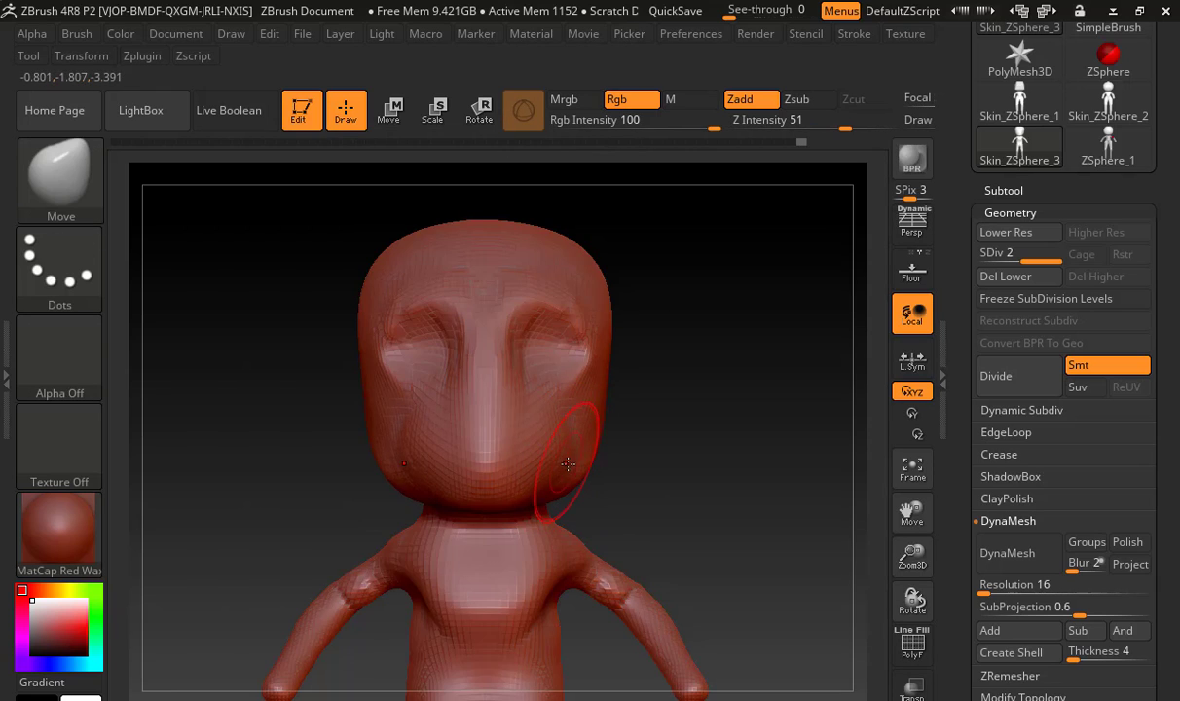
Examine the proportions of the whole figure from the side and the front
{"action": "left_click_drag", "start_coordinate": [706, 416], "coordinate": [645, 328], "text": "alt"}
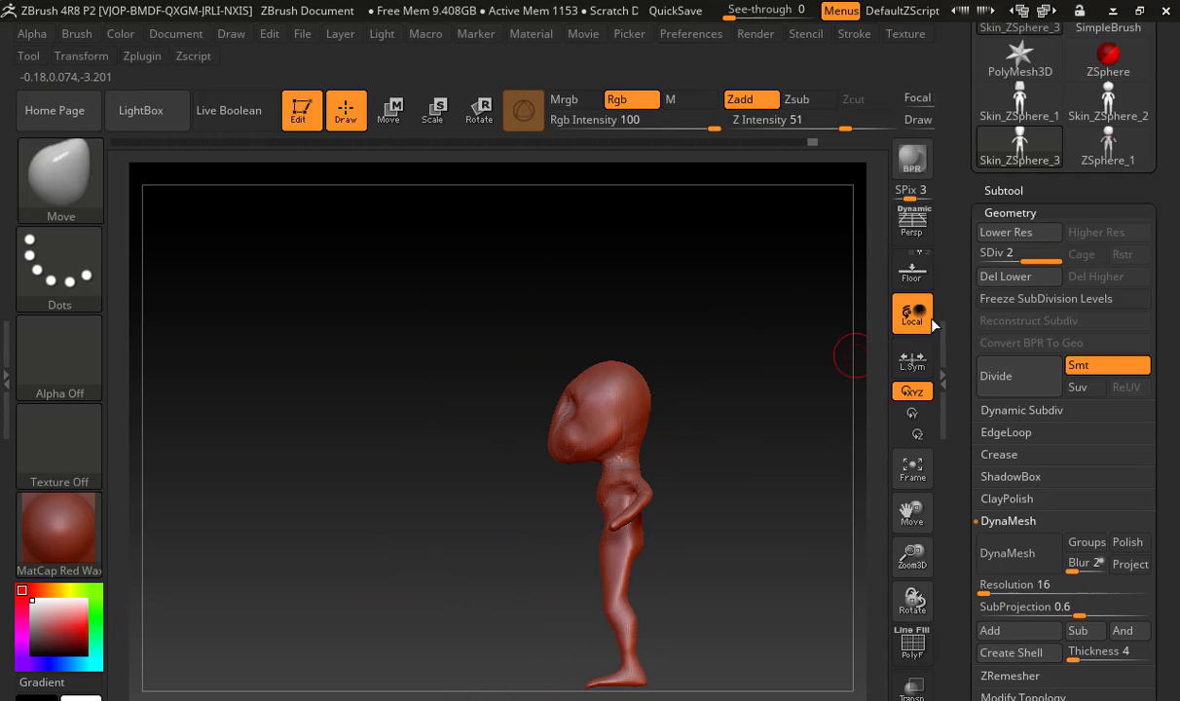
{"action": "left_click_drag", "start_coordinate": [717, 430], "coordinate": [725, 311], "text": "alt"}
{"action": "key", "text": "shift"}
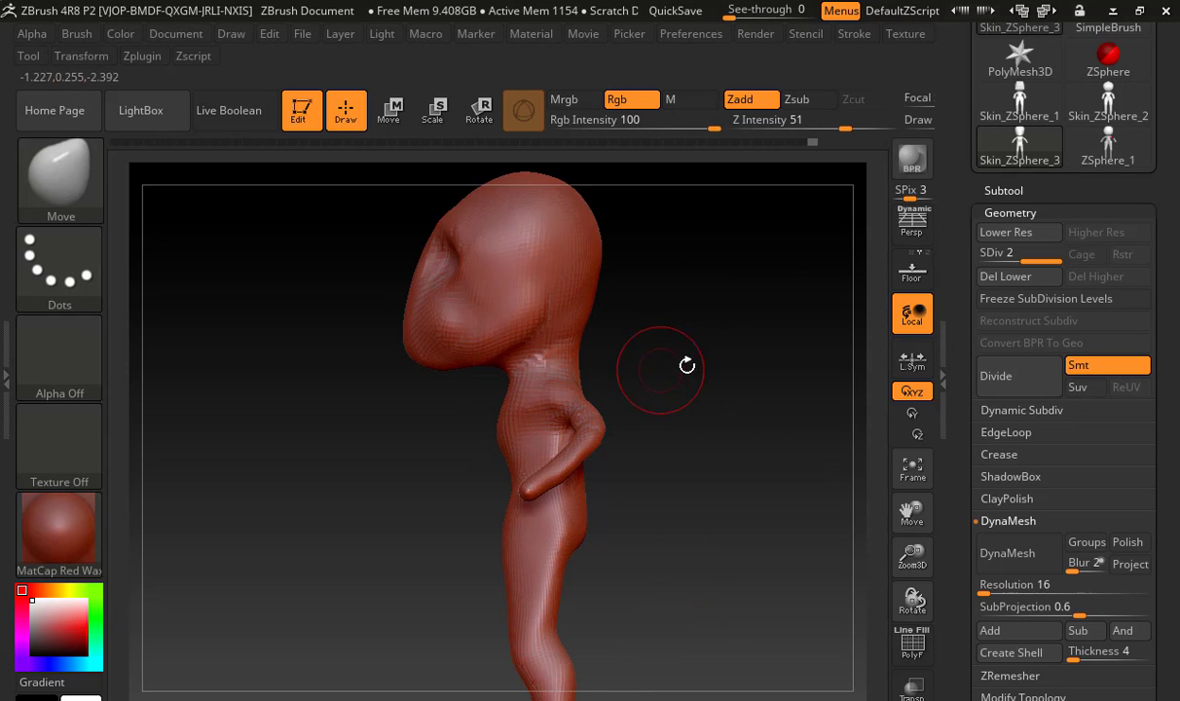
{"action": "left_click_drag", "start_coordinate": [684, 369], "coordinate": [758, 364], "text": "shift"}
{"action": "key", "text": "shift"}
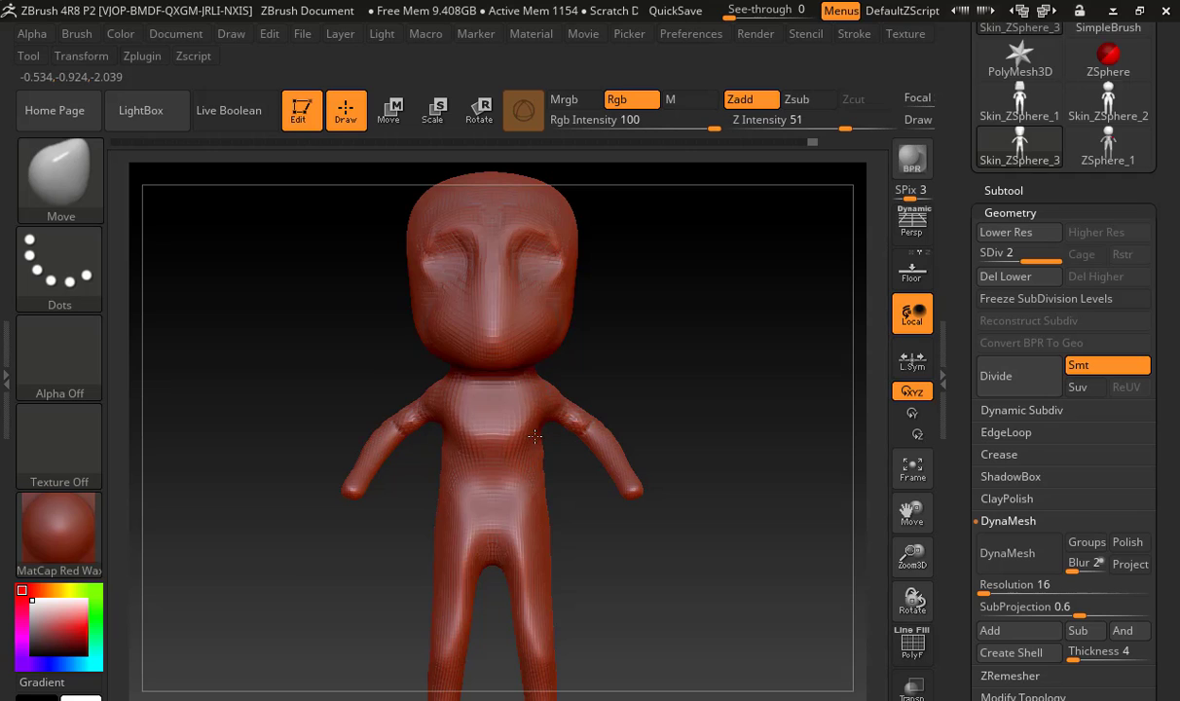
{"action": "mouse_move", "coordinate": [647, 356]}
{"action": "left_mouse_down"}
{"action": "mouse_move", "coordinate": [594, 393]}
{"action": "mouse_move", "coordinate": [761, 363]}
{"action": "mouse_move", "coordinate": [793, 370]}
{"action": "left_mouse_up"}
{"action": "key", "text": "shift"}
{"action": "left_click_drag", "start_coordinate": [665, 263], "coordinate": [671, 349], "text": "alt"}
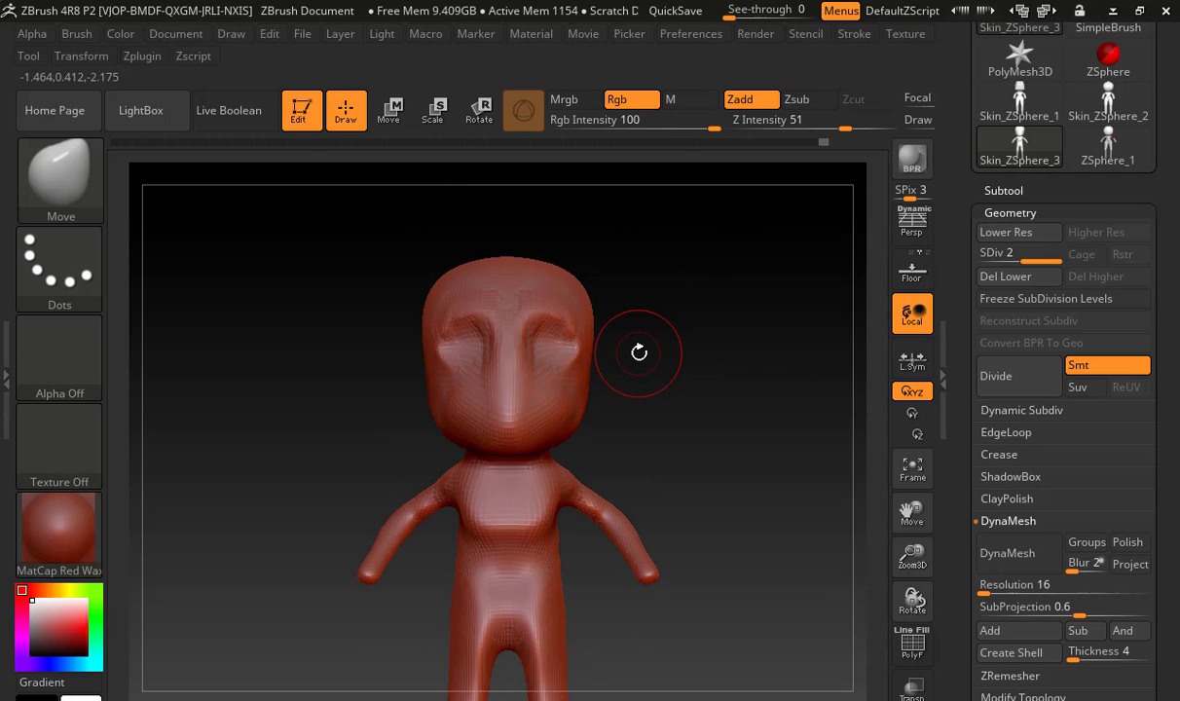
Try to move the whole figure upward with the Transpose gizmo, and undo the movement
{"action": "key", "text": "w"}
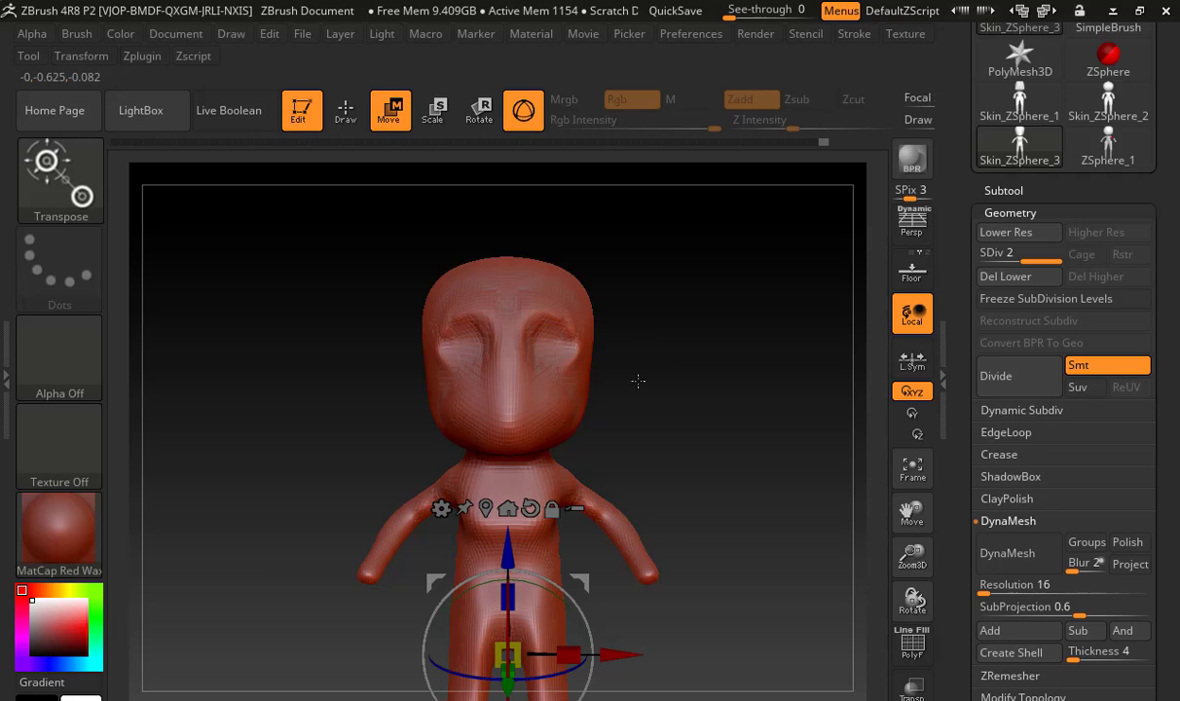
{"action": "left_click_drag", "start_coordinate": [508, 545], "coordinate": [508, 502]}
{"action": "key", "text": "ctrl+z"}
{"action": "left_click_drag", "start_coordinate": [679, 347], "coordinate": [686, 378]}
Cycle the transform gizmo through the Scale and Rotate modes, ending in Move mode
{"action": "key", "text": "e"}
{"action": "key", "text": "r"}
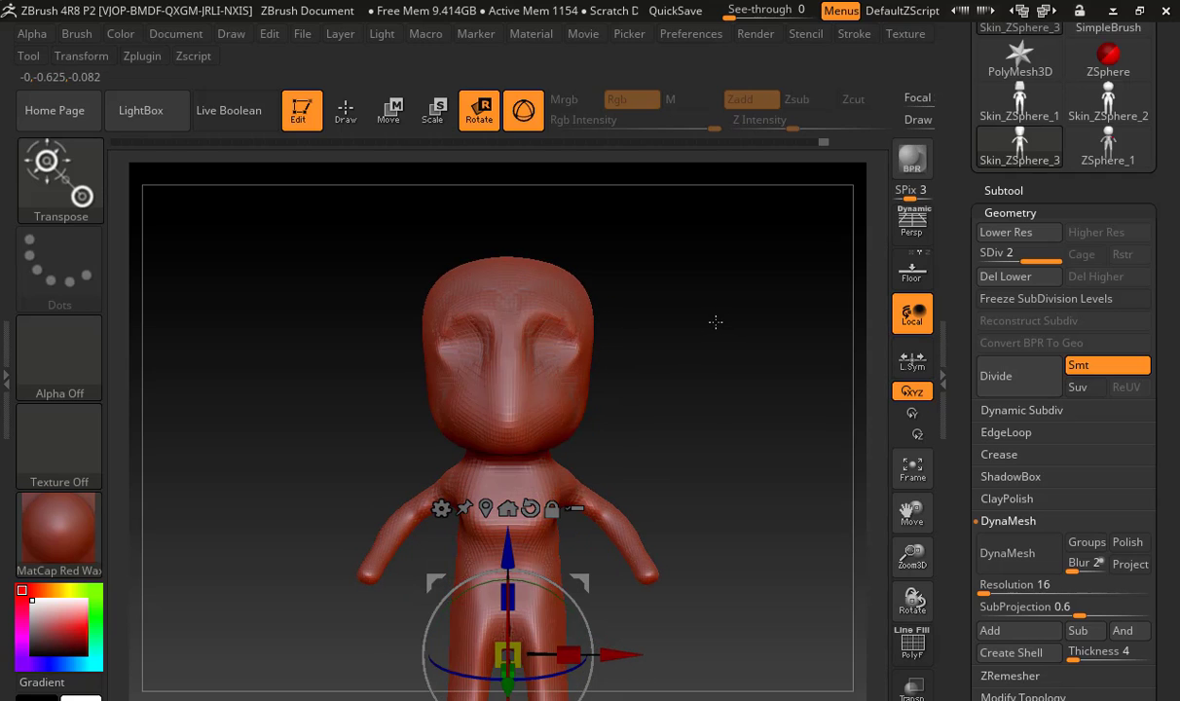
{"action": "key", "text": "w"}
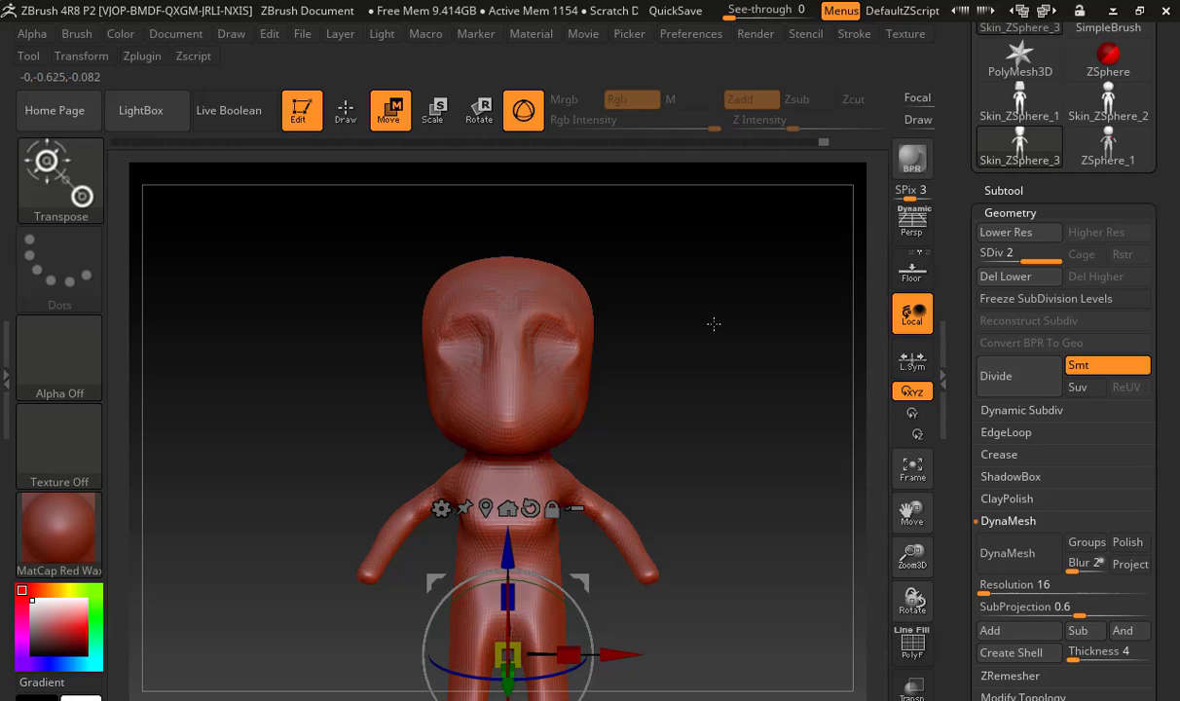
Leave the transform gizmo and return to Draw mode with the Move brush
{"action": "key", "text": "e"}
{"action": "key", "text": "r"}
{"action": "left_click", "coordinate": [346, 110]}
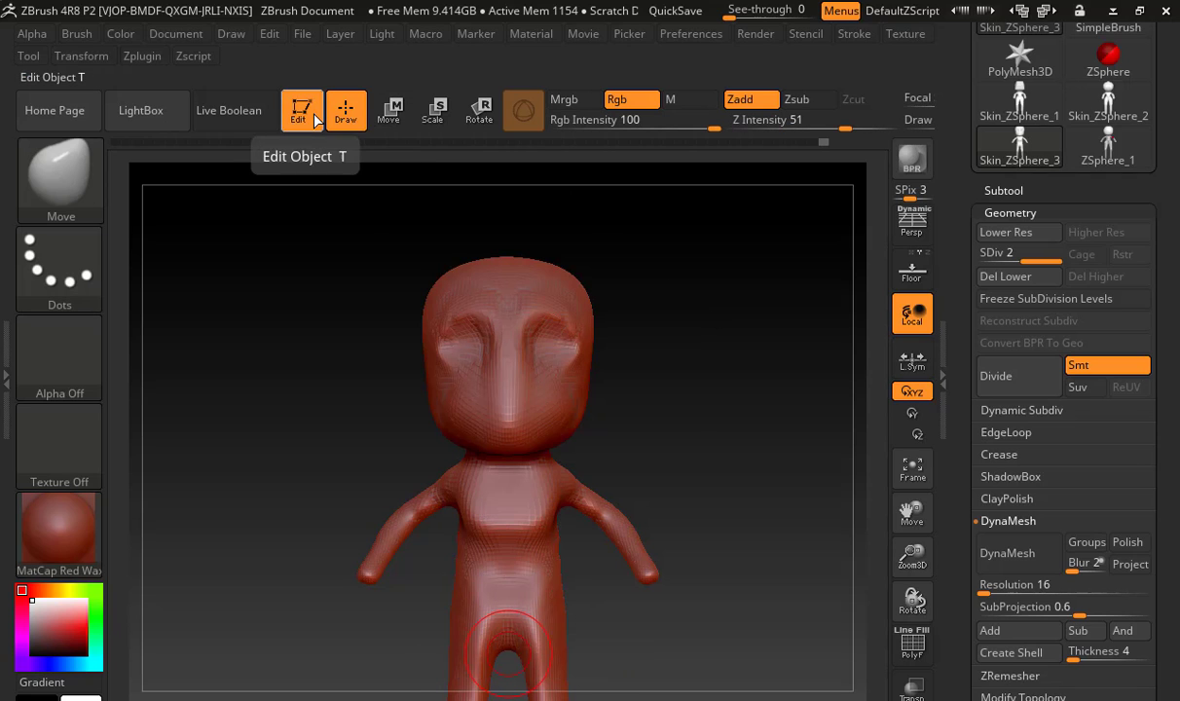
Turn off Edit mode and draw several extra copies of the figure across the canvas at different sizes and angles
{"action": "key", "text": "t"}
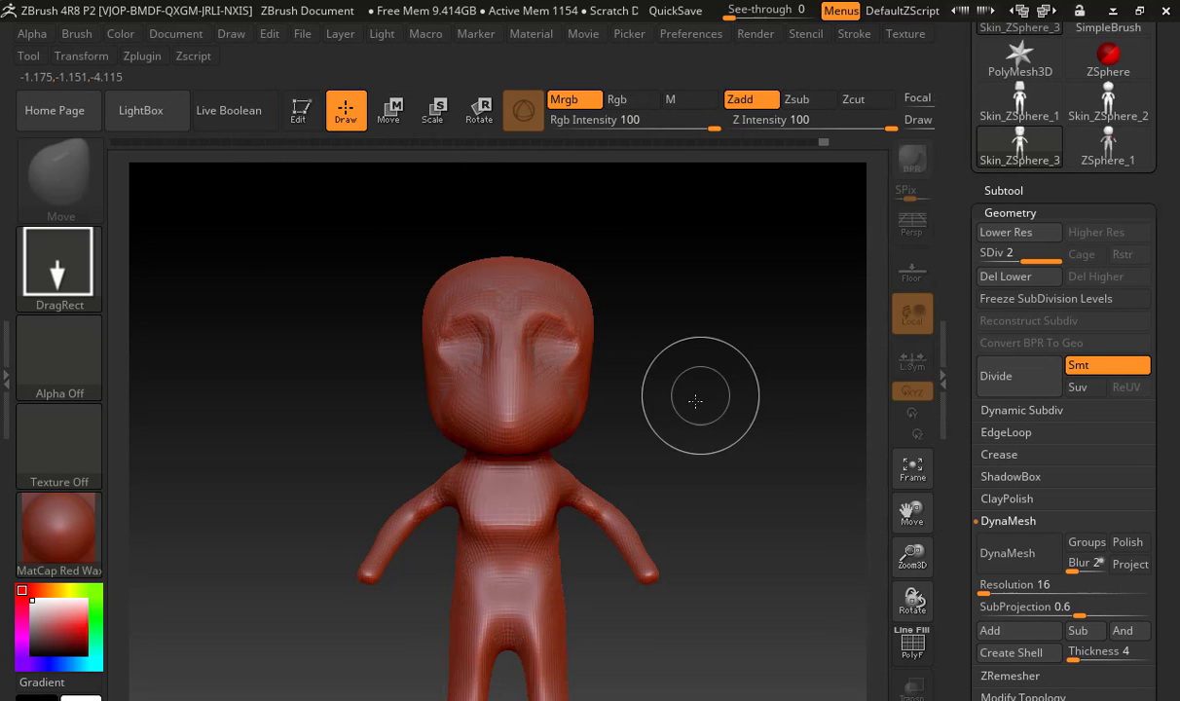
{"action": "mouse_move", "coordinate": [695, 400]}
{"action": "left_mouse_down"}
{"action": "mouse_move", "coordinate": [666, 408]}
{"action": "mouse_move", "coordinate": [755, 492]}
{"action": "mouse_move", "coordinate": [772, 305]}
{"action": "mouse_move", "coordinate": [631, 274]}
{"action": "mouse_move", "coordinate": [596, 279]}
{"action": "left_mouse_up"}
{"action": "left_click_drag", "start_coordinate": [470, 393], "coordinate": [556, 473]}
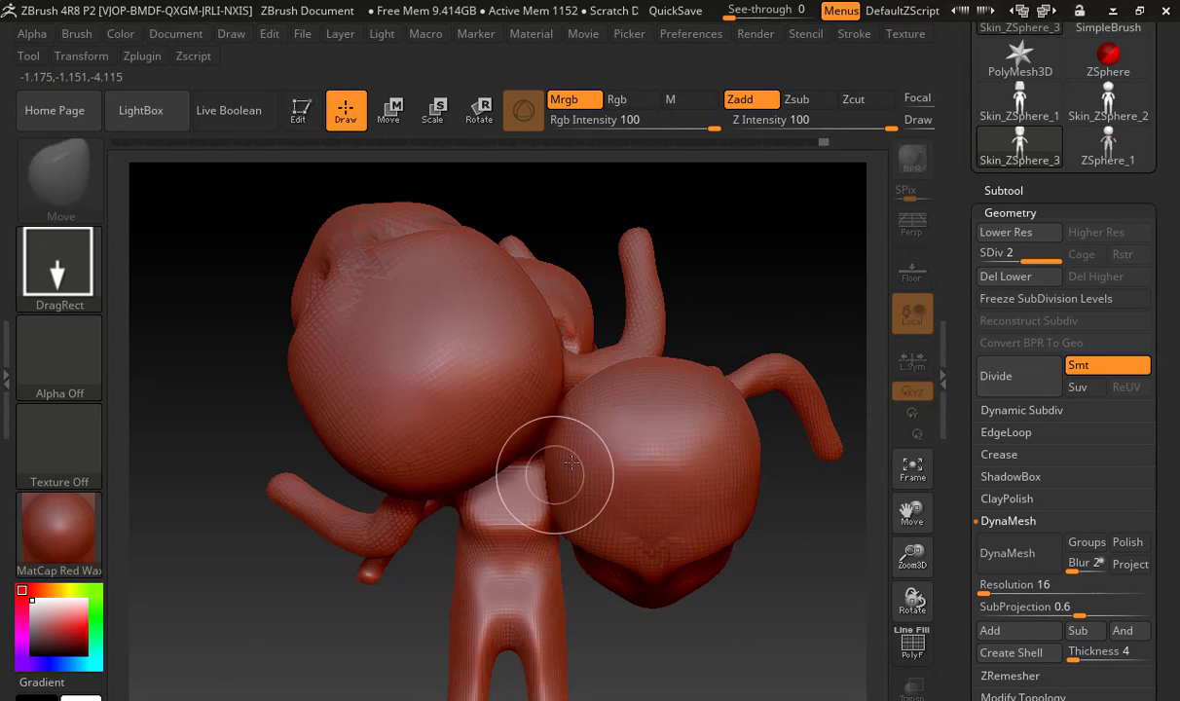
{"action": "left_click_drag", "start_coordinate": [487, 482], "coordinate": [582, 411]}
{"action": "left_click_drag", "start_coordinate": [617, 541], "coordinate": [586, 510]}
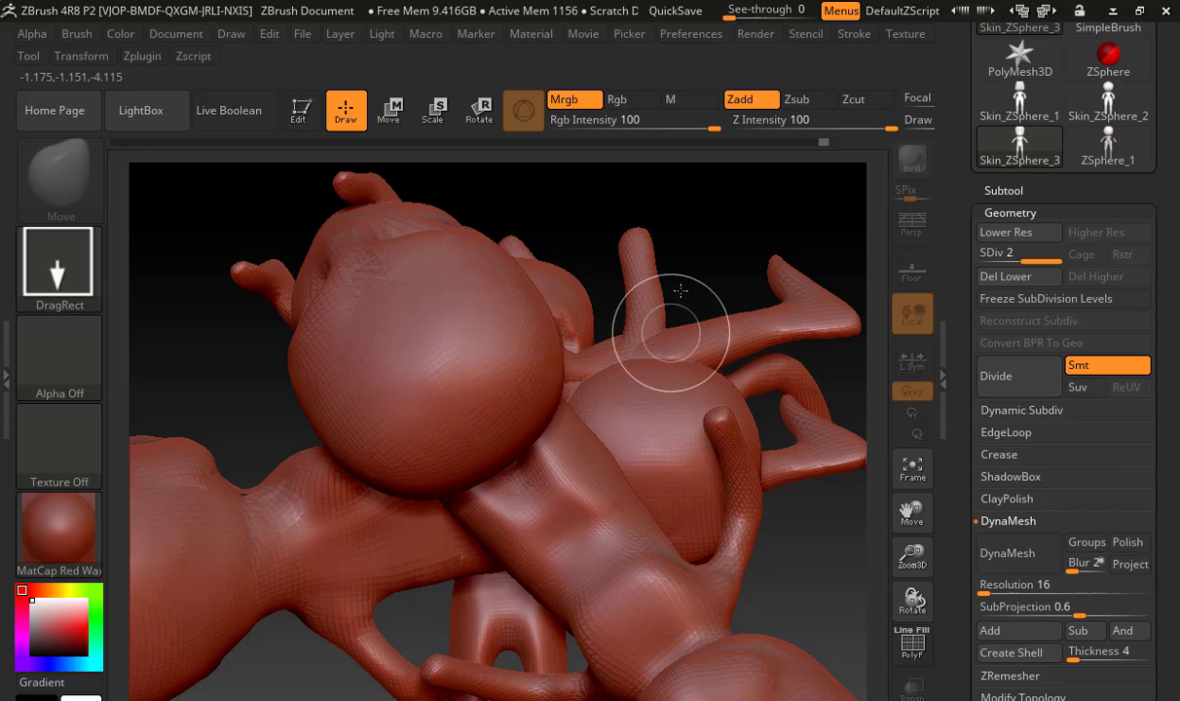
{"action": "left_click_drag", "start_coordinate": [724, 263], "coordinate": [592, 295]}
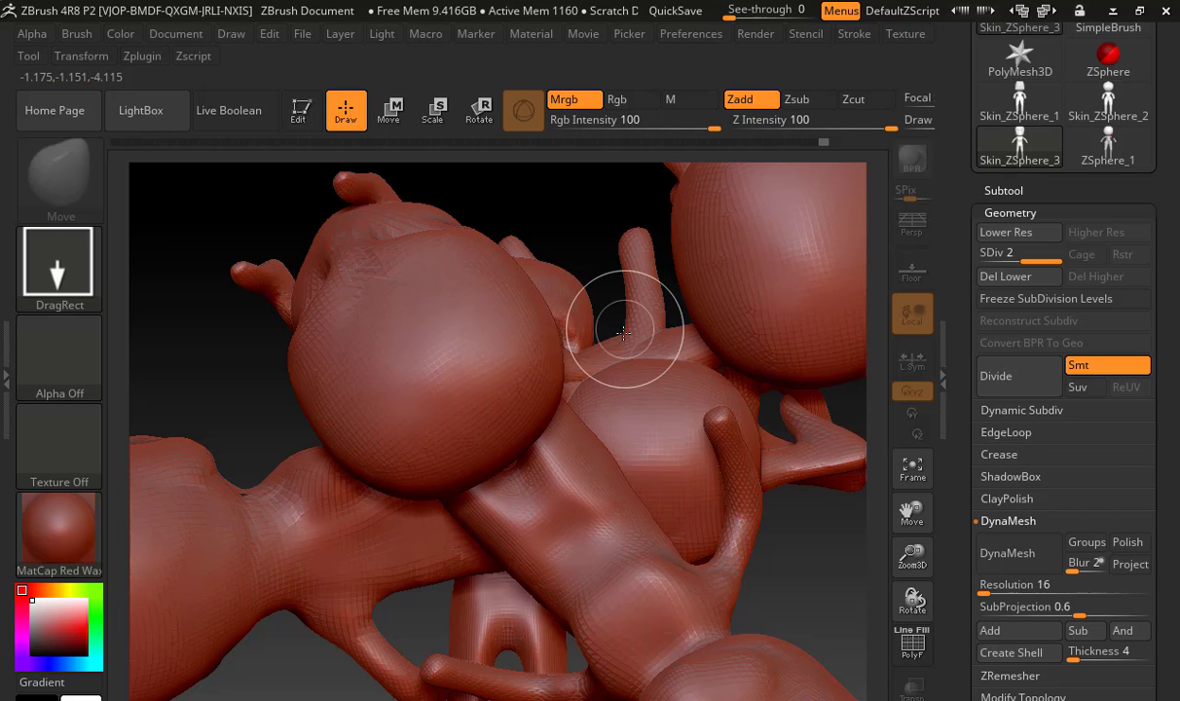
Turn Edit mode back on and try to remove the extra figure copies by undoing repeatedly
{"action": "key", "text": "t"}
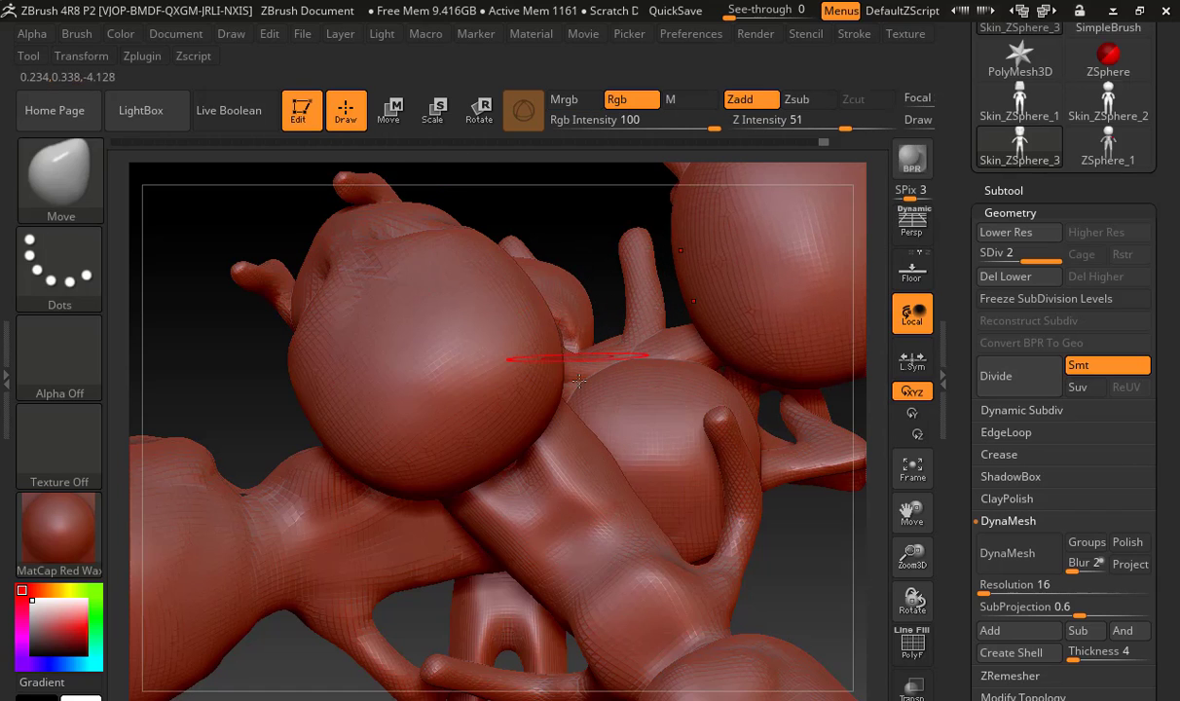
{"action": "key", "text": "ctrl+z"}
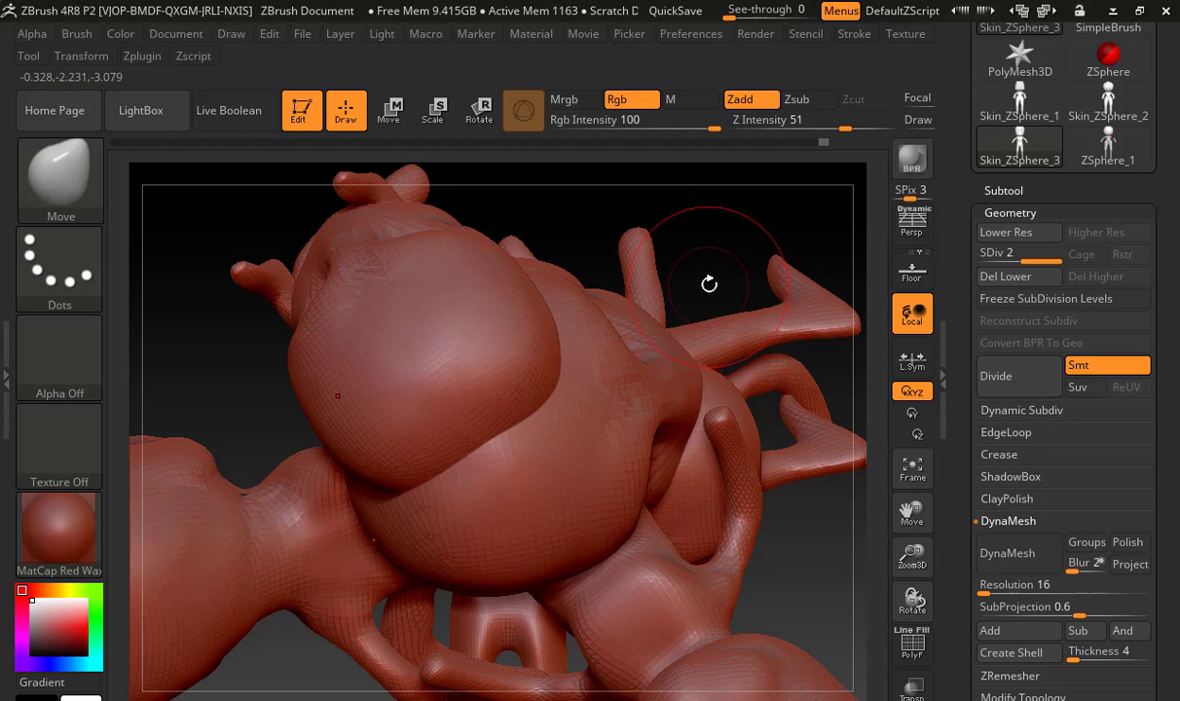
{"action": "key", "text": "ctrl+z"}
{"action": "key", "text": "ctrl+z"}
{"action": "key", "text": "ctrl+z"}
{"action": "key", "text": "ctrl+z"}
{"action": "key", "text": "ctrl+z"}
{"action": "key", "text": "ctrl+z"}
{"action": "key", "text": "ctrl+z"}
{"action": "key", "text": "ctrl+z"}
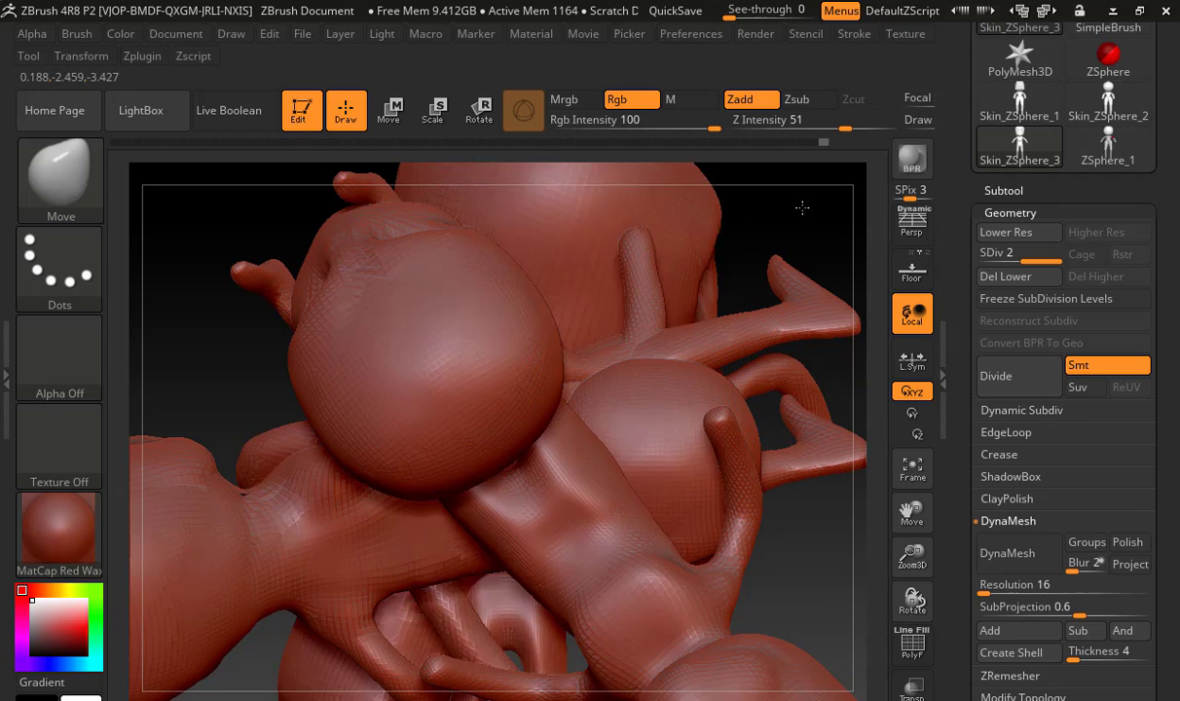
{"action": "key", "text": "ctrl+z"}
{"action": "key", "text": "ctrl+z"}
{"action": "key", "text": "ctrl+z"}
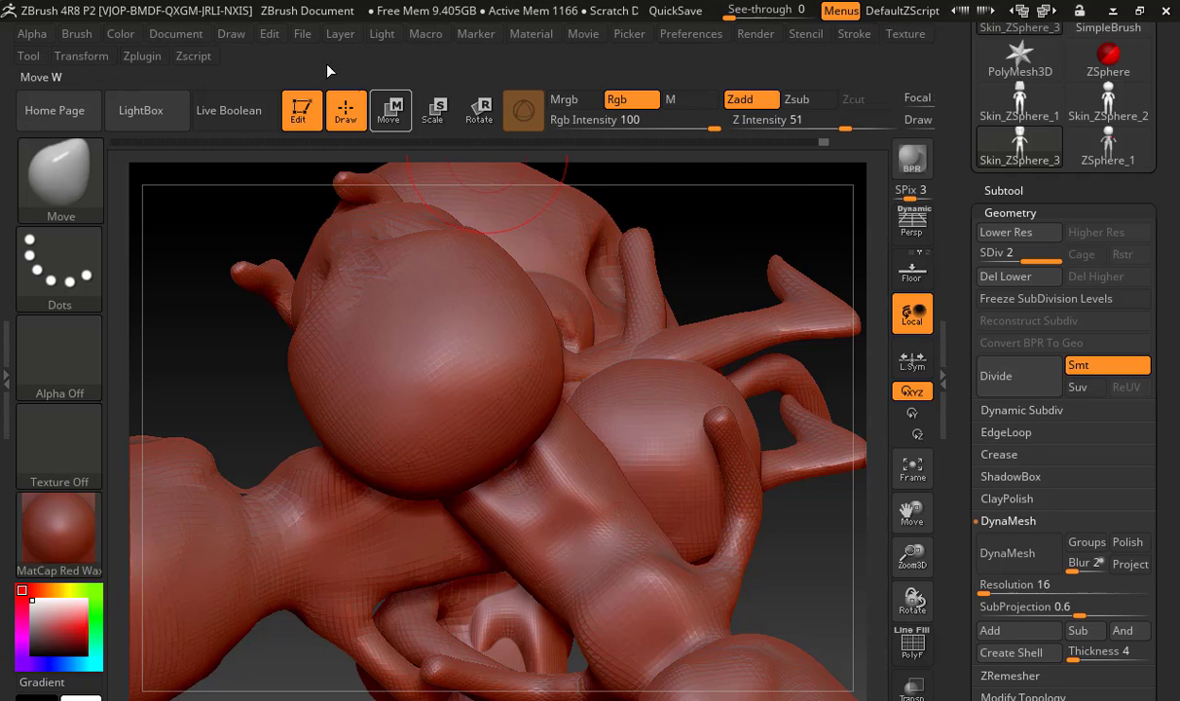
Clear the stray figure copies from the canvas with the Color palette's Clear command
{"action": "left_click", "coordinate": [232, 37]}
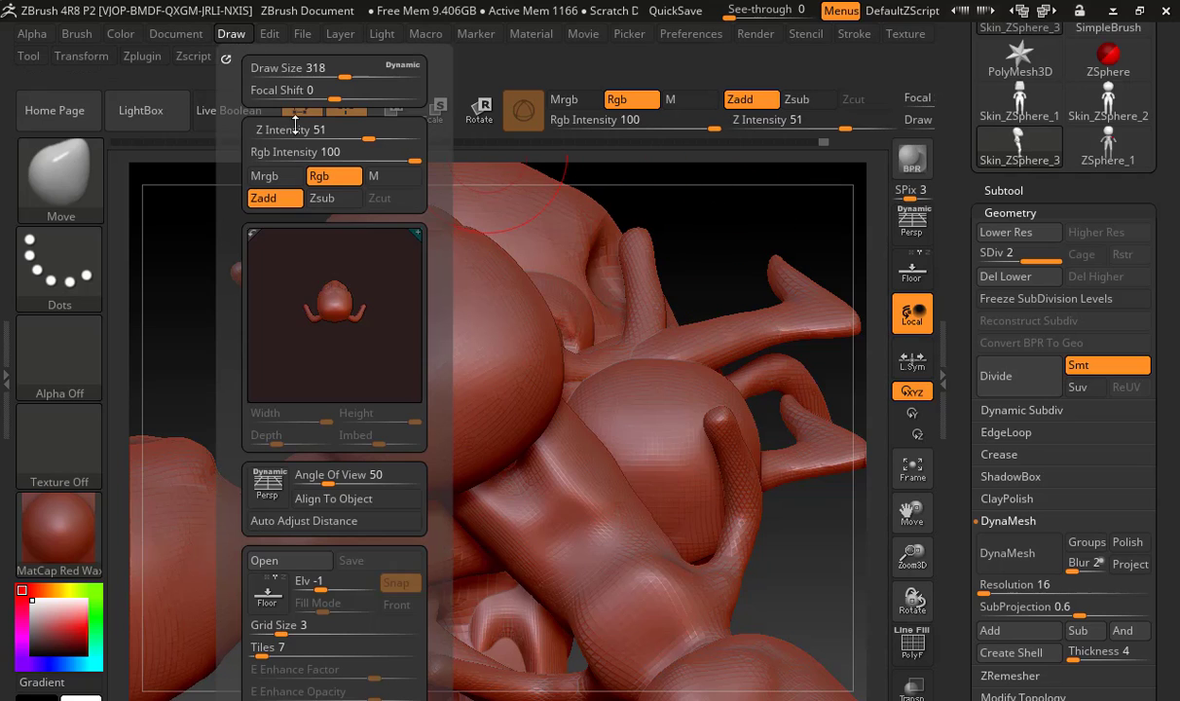
{"action": "left_click", "coordinate": [183, 37]}
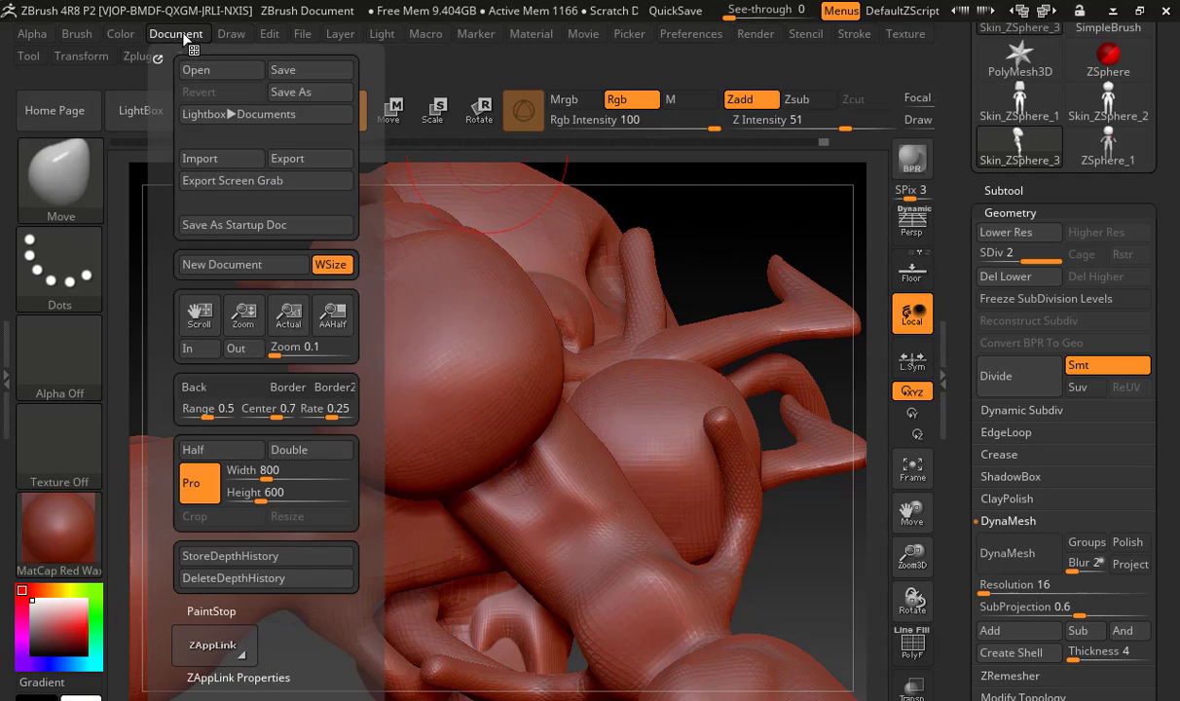
{"action": "left_click", "coordinate": [123, 34]}
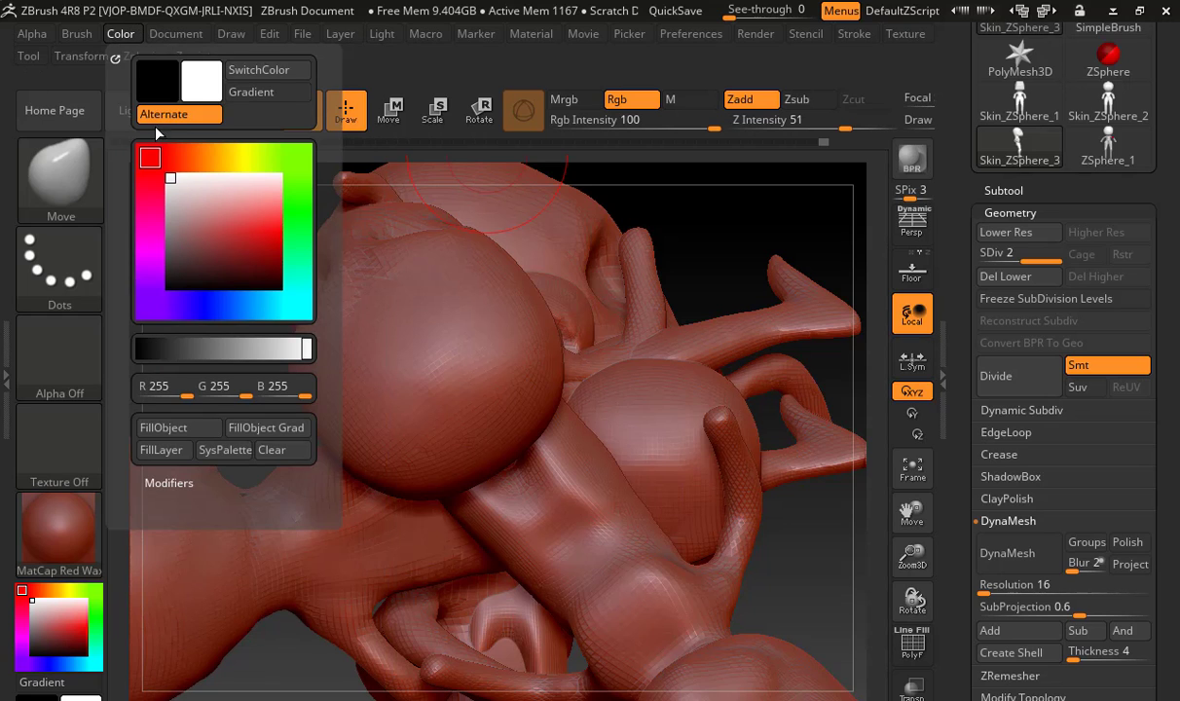
{"action": "left_click", "coordinate": [273, 450]}
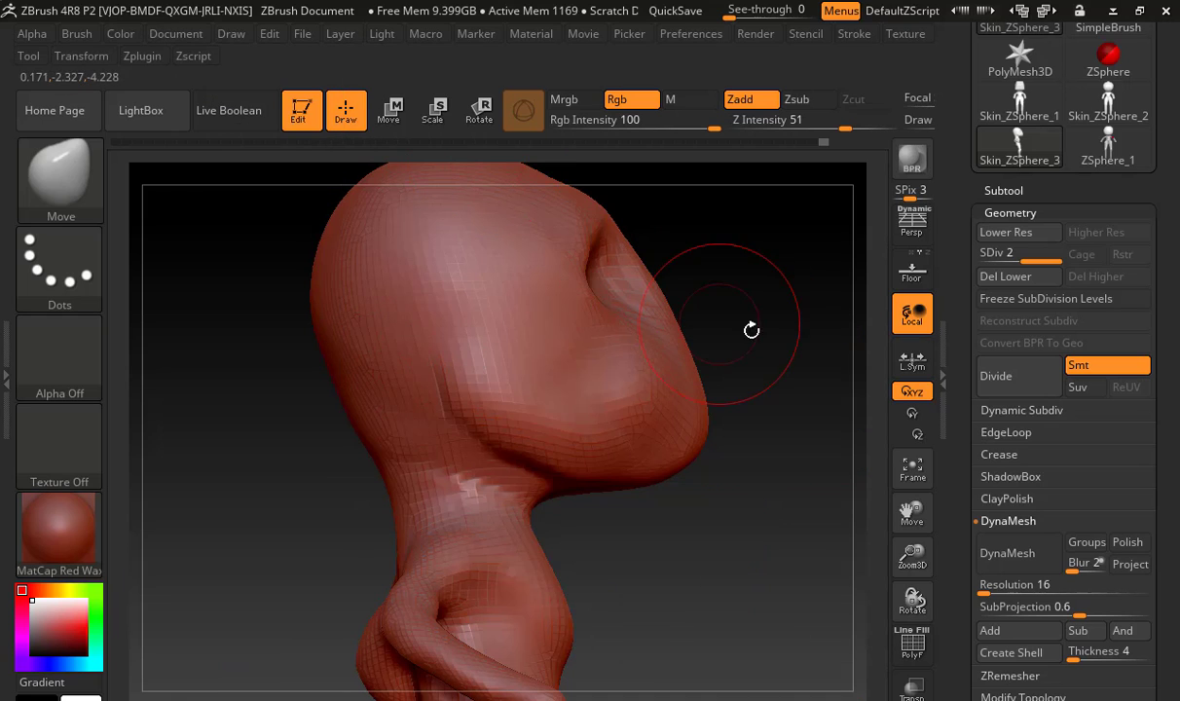
Save the project as UrkelMOnster in the ZProjects folder
{"action": "left_click_drag", "start_coordinate": [750, 329], "coordinate": [659, 299]}
{"action": "key", "text": "f"}
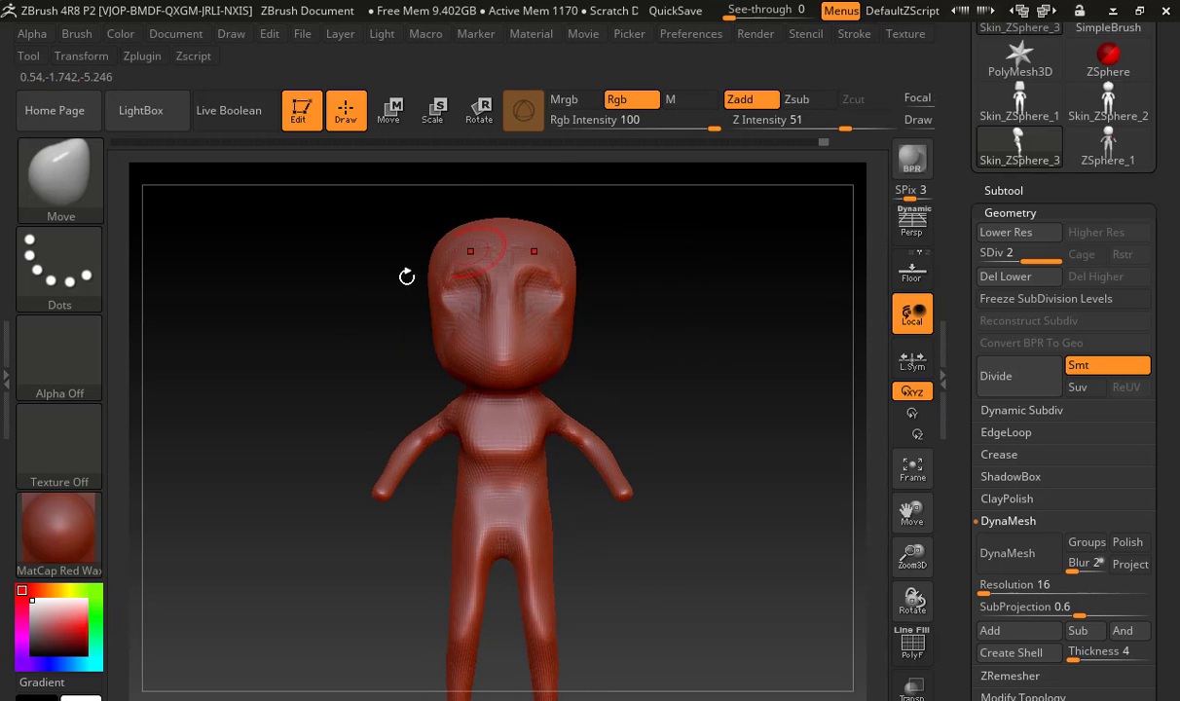
{"action": "left_click_drag", "start_coordinate": [293, 370], "coordinate": [477, 335], "text": "shift"}
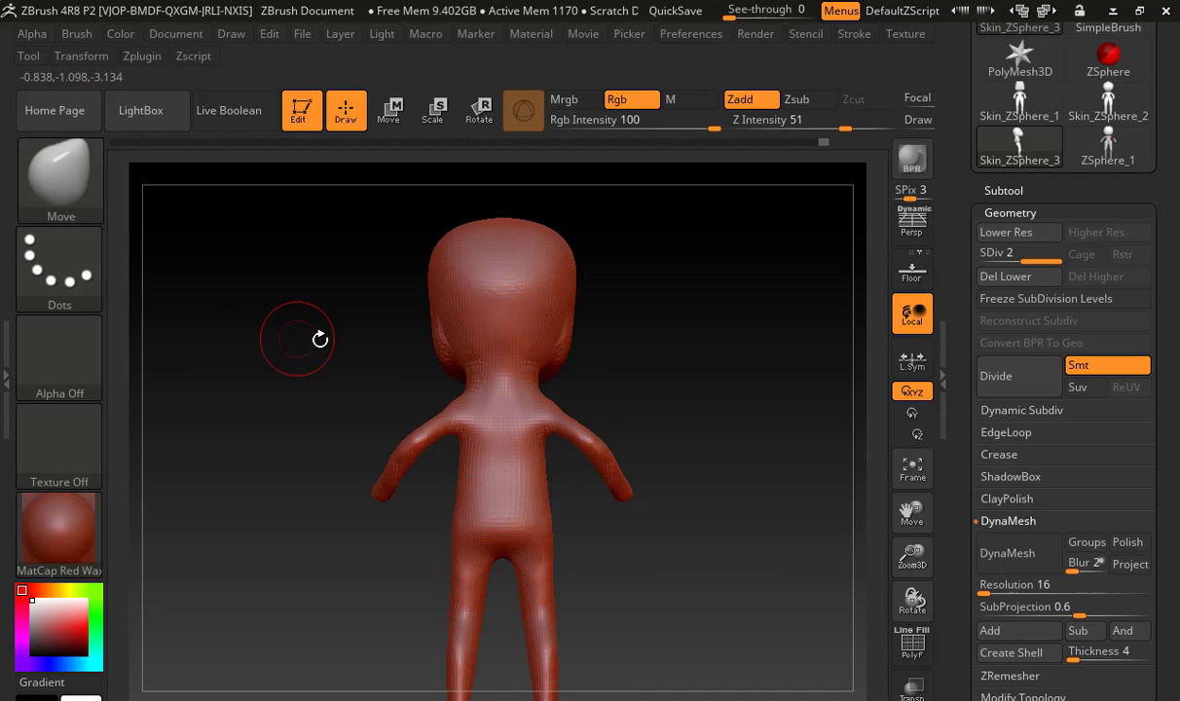
{"action": "left_click_drag", "start_coordinate": [645, 324], "coordinate": [680, 303]}
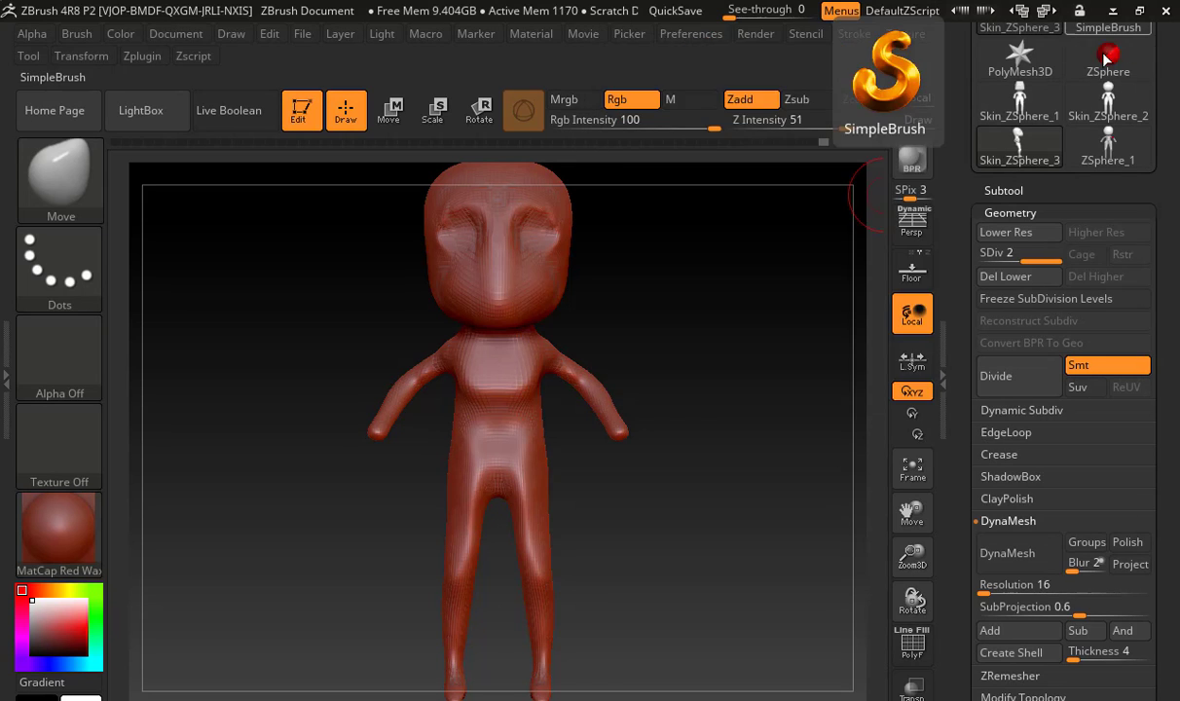
{"action": "left_click_drag", "start_coordinate": [745, 324], "coordinate": [692, 334]}
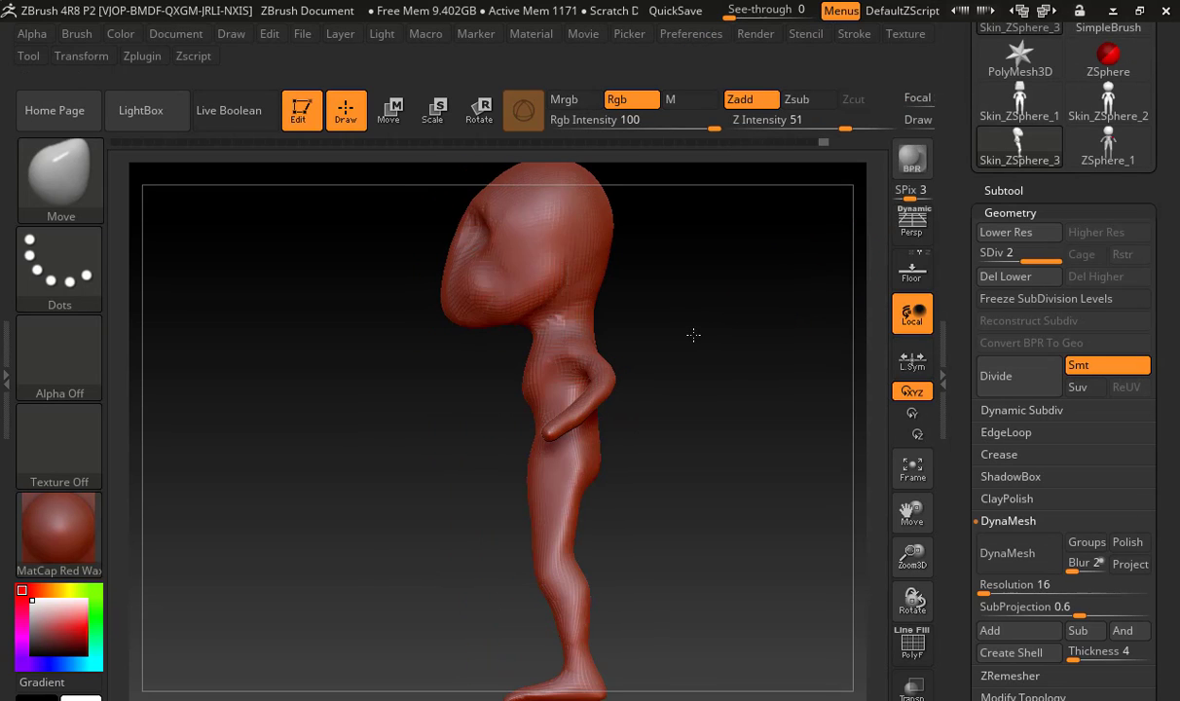
{"action": "key", "text": "ctrl+s"}
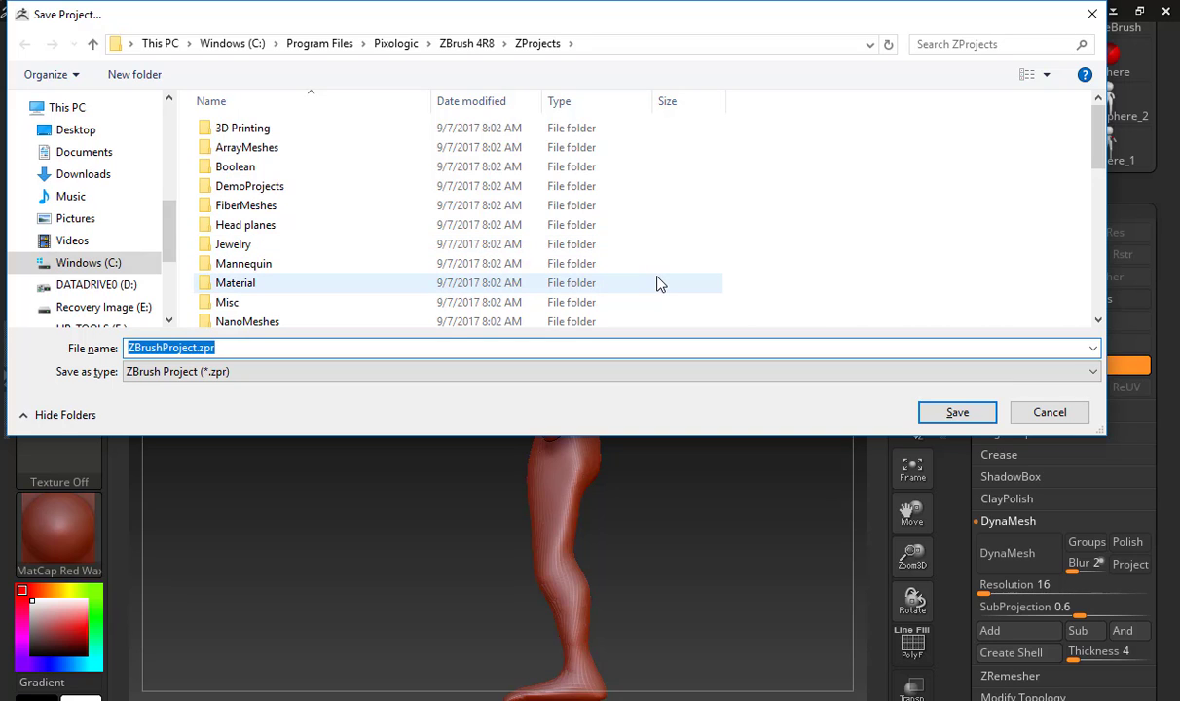
{"action": "type", "text": "UrkelMOnste"}
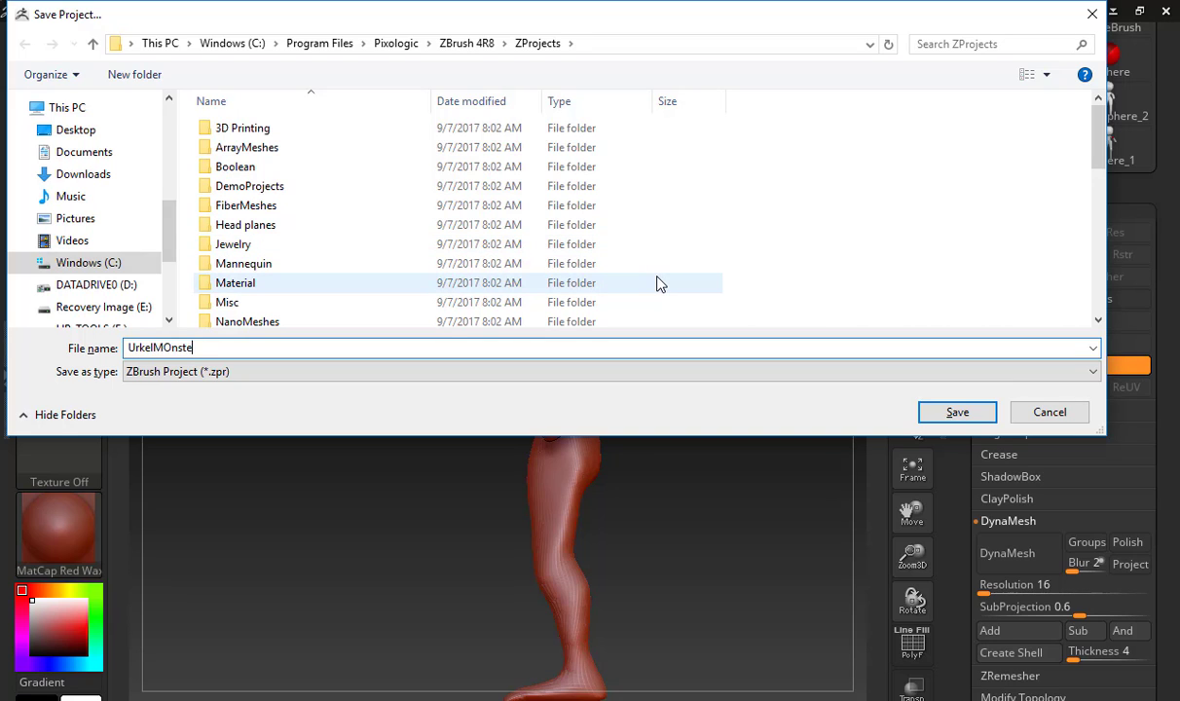
{"action": "type", "text": "r"}
{"action": "key", "text": "Return"}
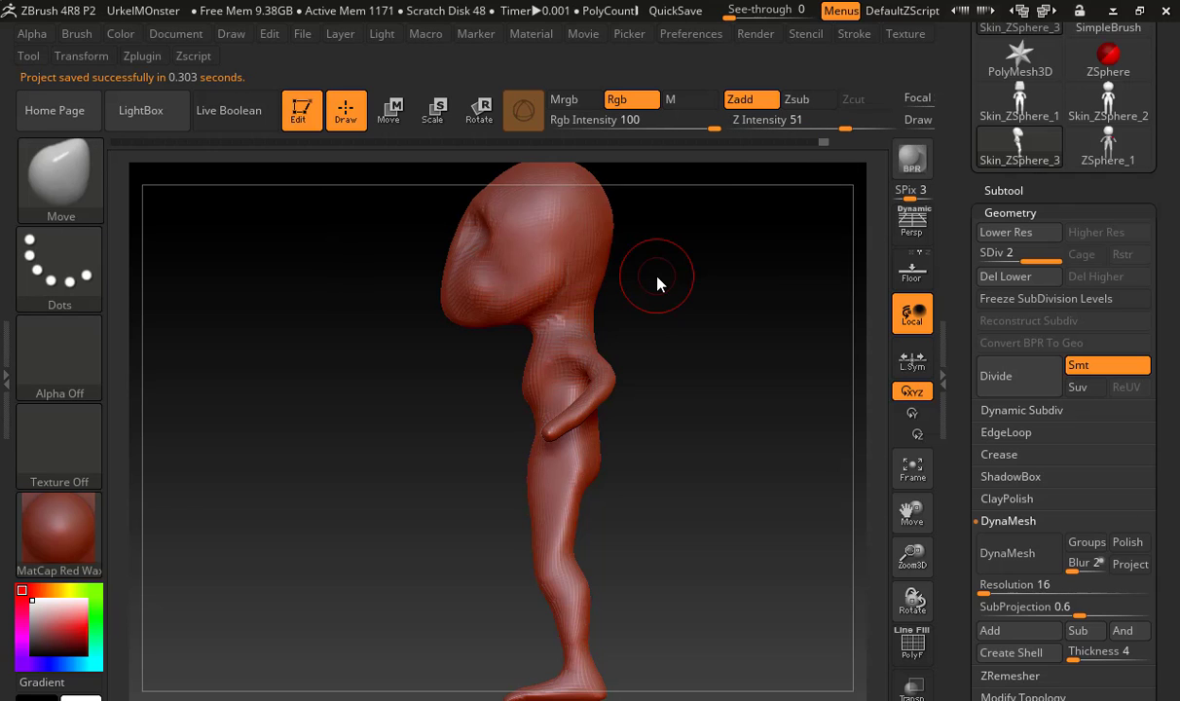
Search the computer's applications for "zbr" and launch ZBrush 2018
{"action": "key", "text": "super"}
{"action": "type", "text": "brus"}
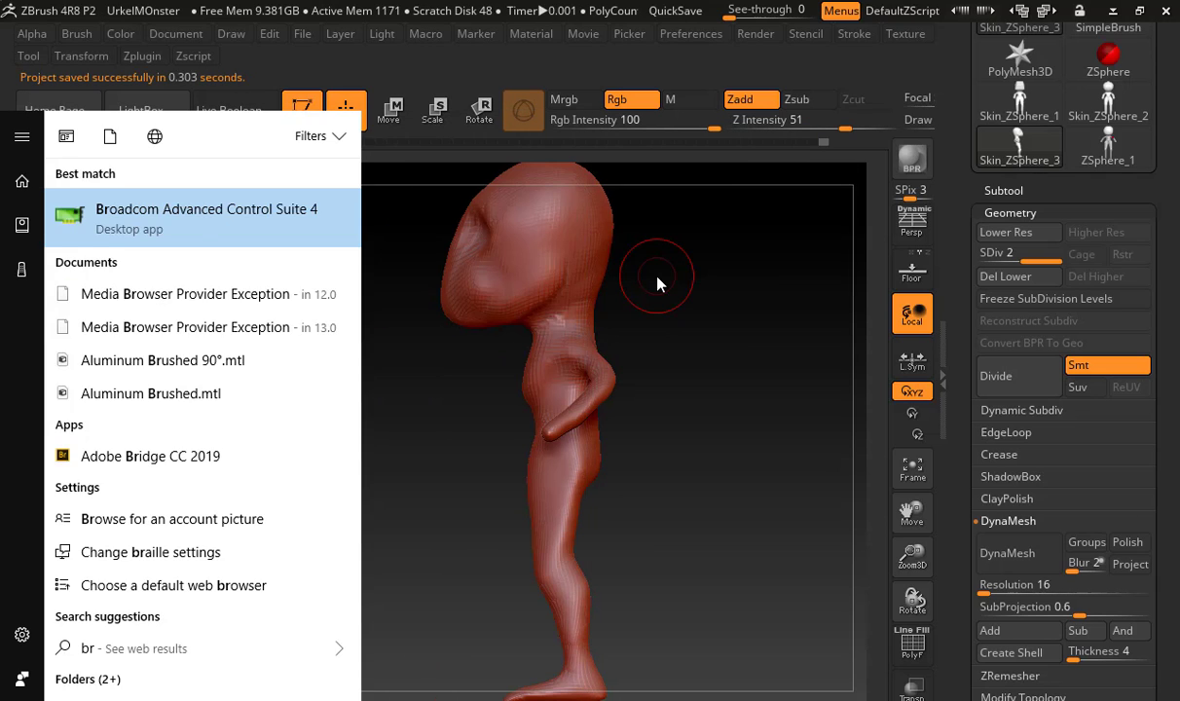
{"action": "key", "text": "BackSpace"}
{"action": "key", "text": "BackSpace"}
{"action": "key", "text": "BackSpace"}
{"action": "key", "text": "BackSpace"}
{"action": "type", "text": "zbr"}
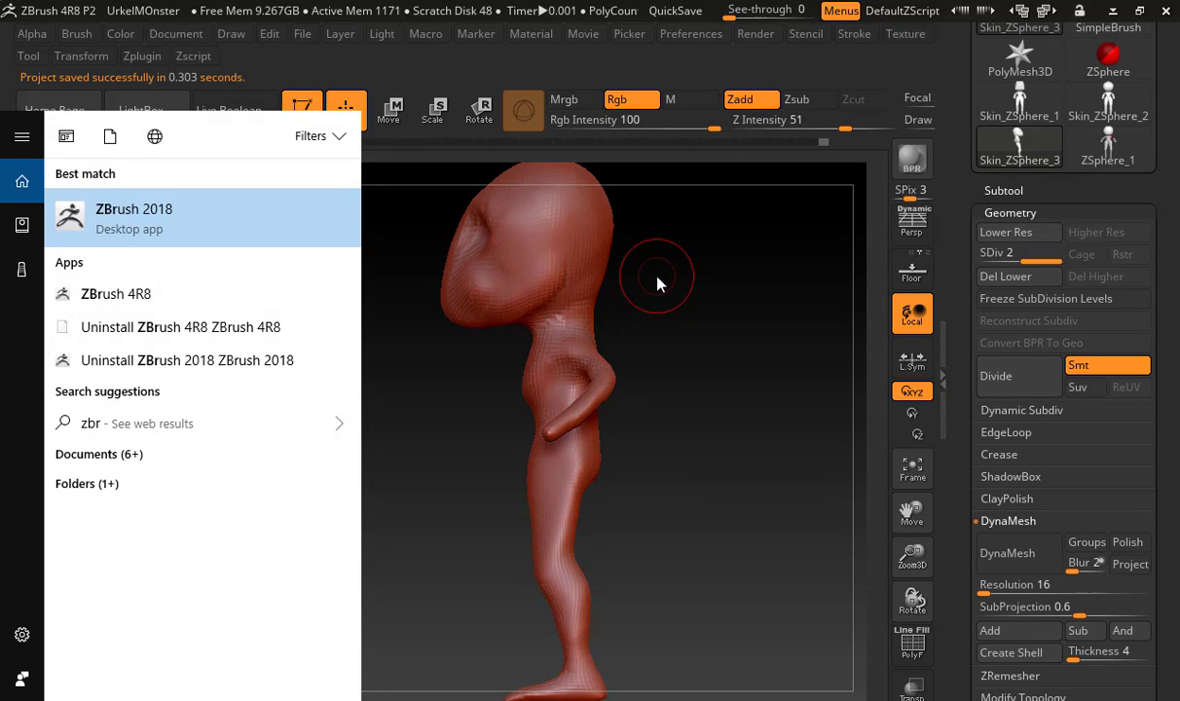
{"action": "key", "text": "Return"}
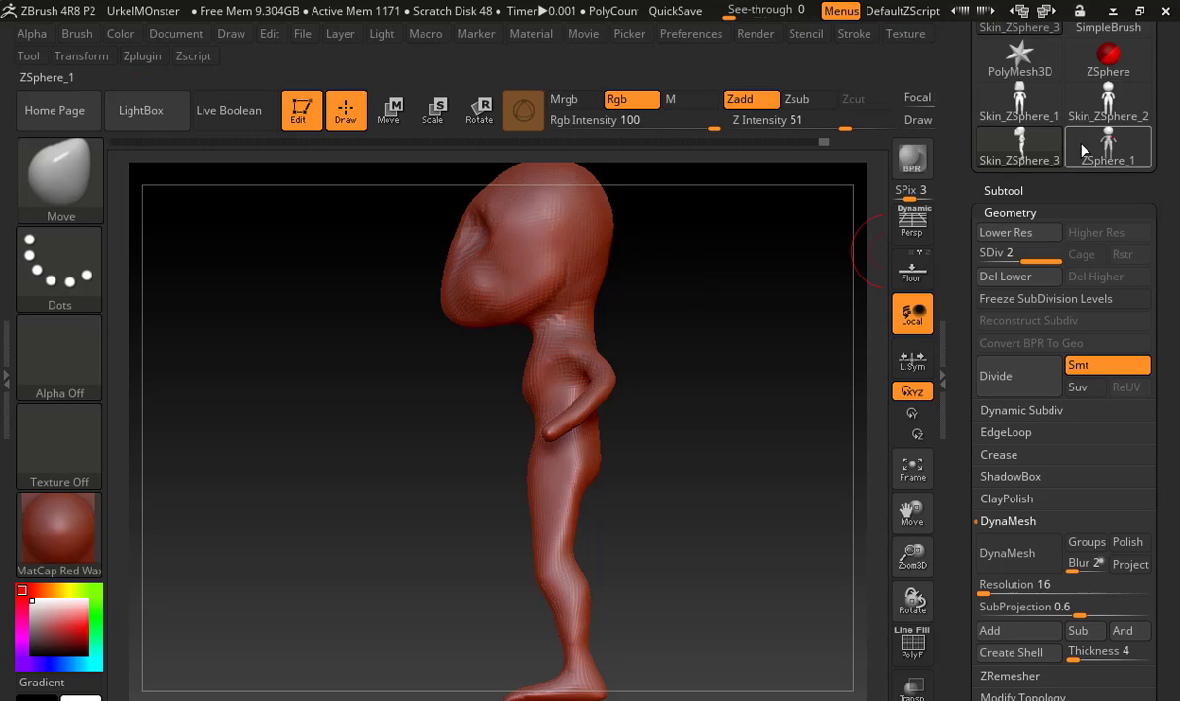
{"action": "left_click", "coordinate": [175, 35]}
{"action": "left_click", "coordinate": [195, 70]}
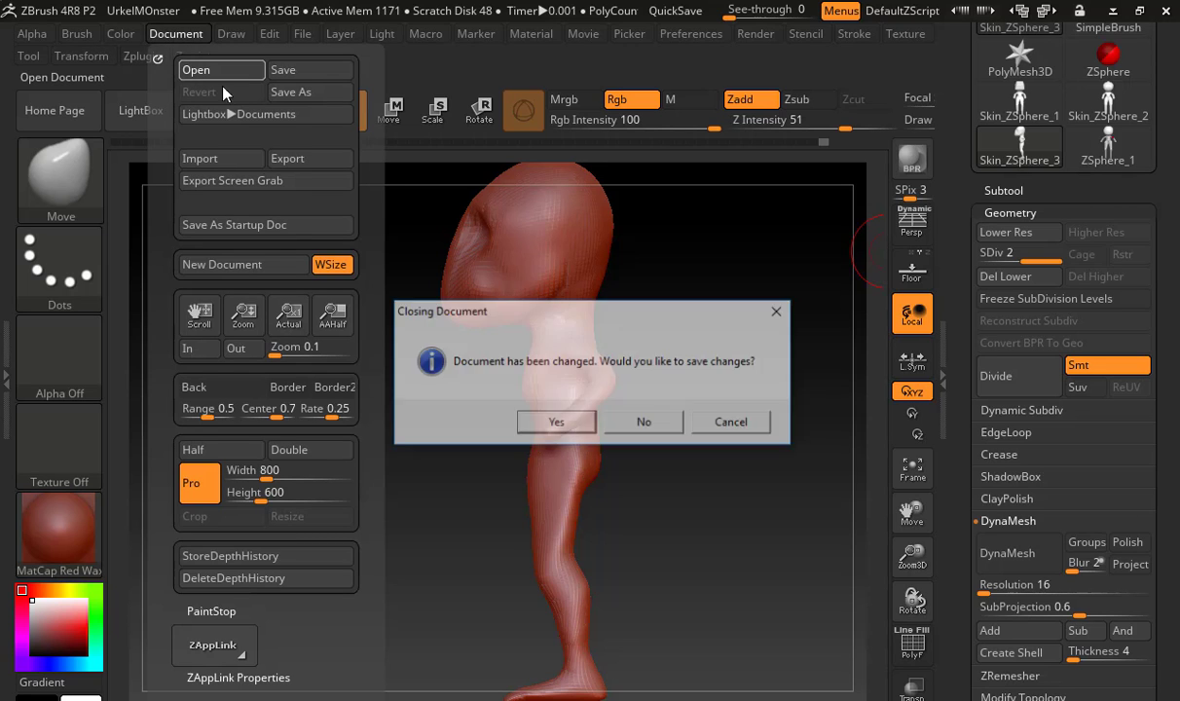
{"action": "left_click", "coordinate": [556, 423]}
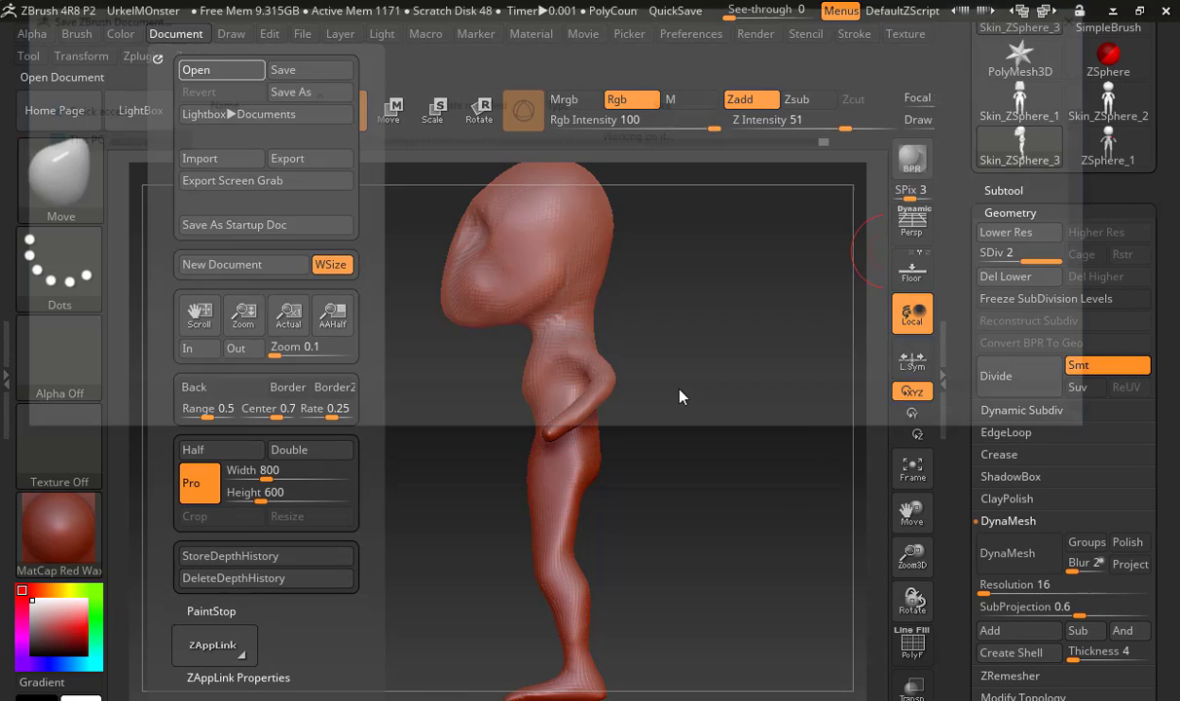
{"action": "scroll", "coordinate": [378, 193], "scroll_direction": "down", "scroll_amount": 1}
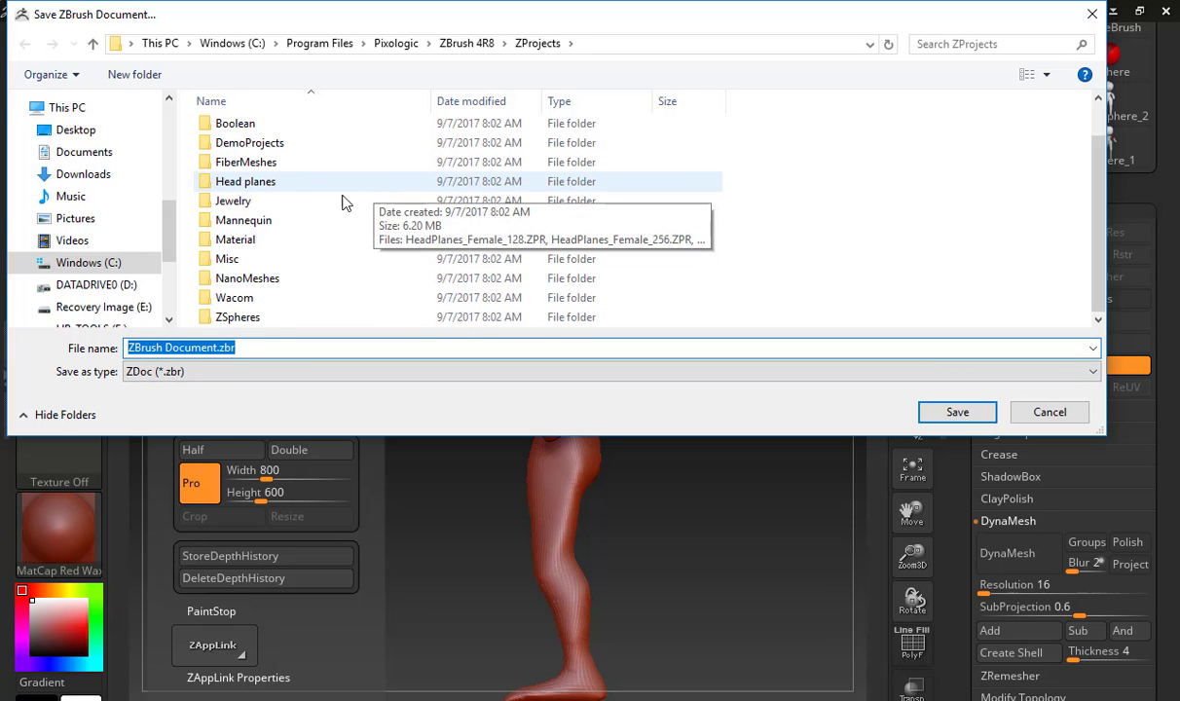
{"action": "key", "text": "Return"}
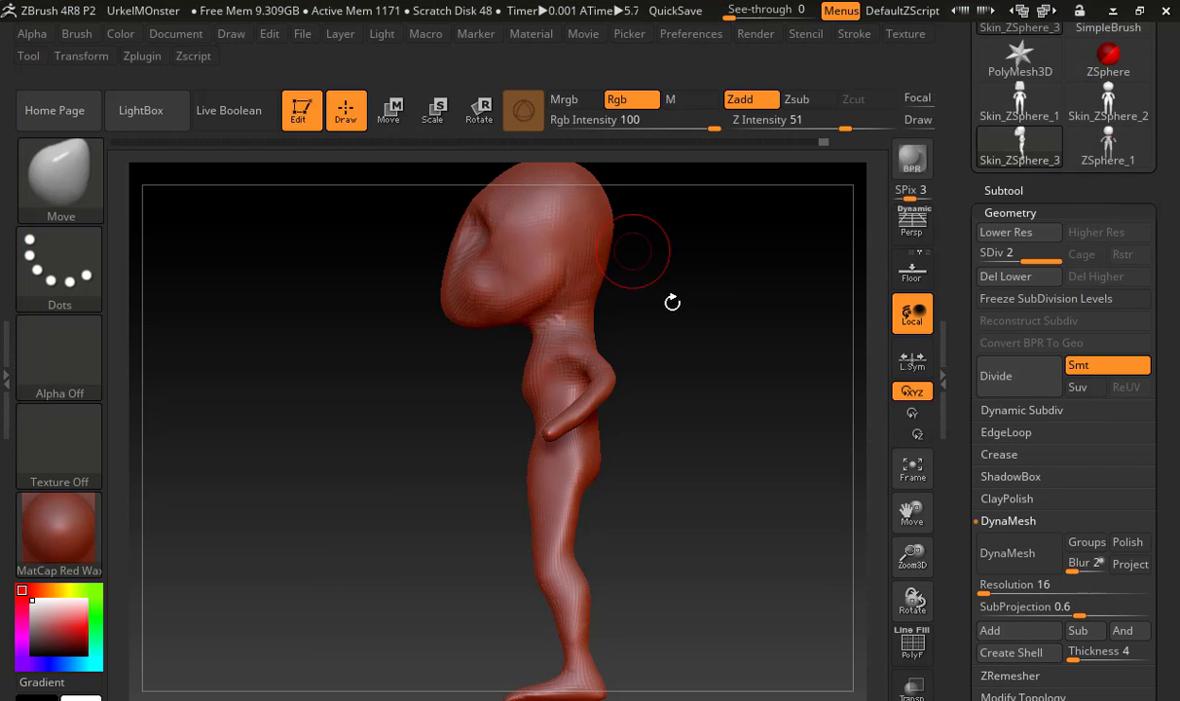
Save the project again as UrkelMOnster.zpr, replacing the existing file
{"action": "key", "text": "ctrl+s"}
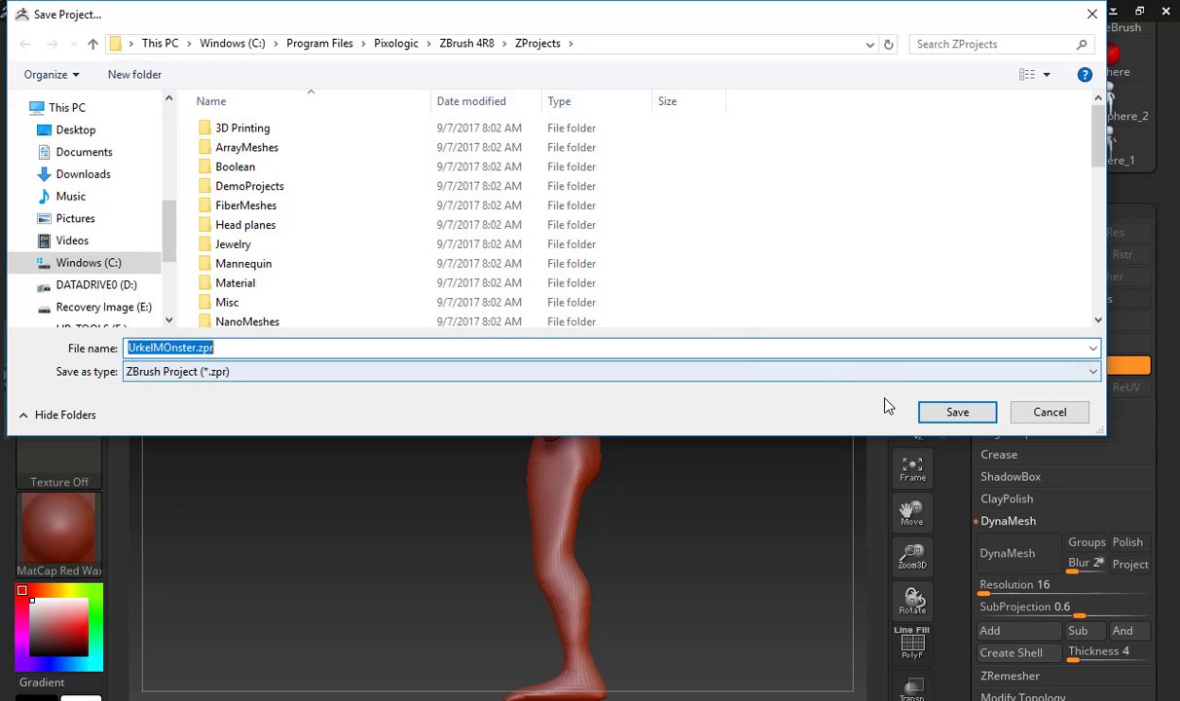
{"action": "left_click", "coordinate": [930, 409]}
{"action": "left_click", "coordinate": [650, 368]}
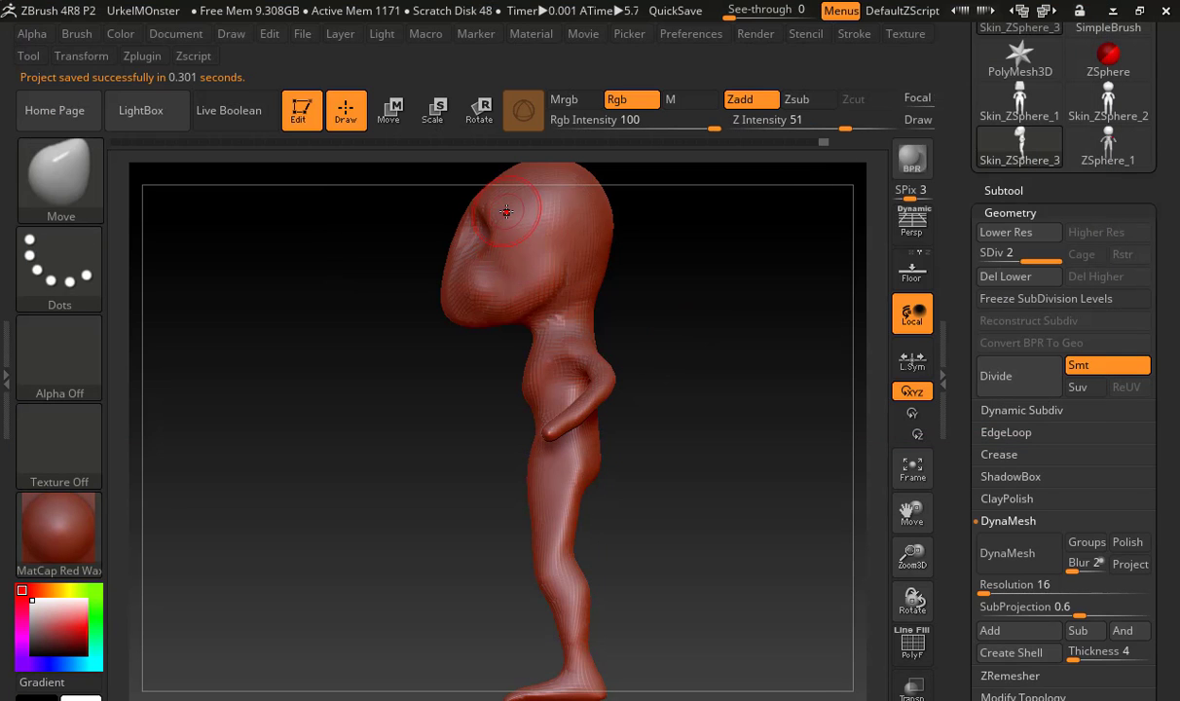
{"action": "left_click", "coordinate": [161, 33]}
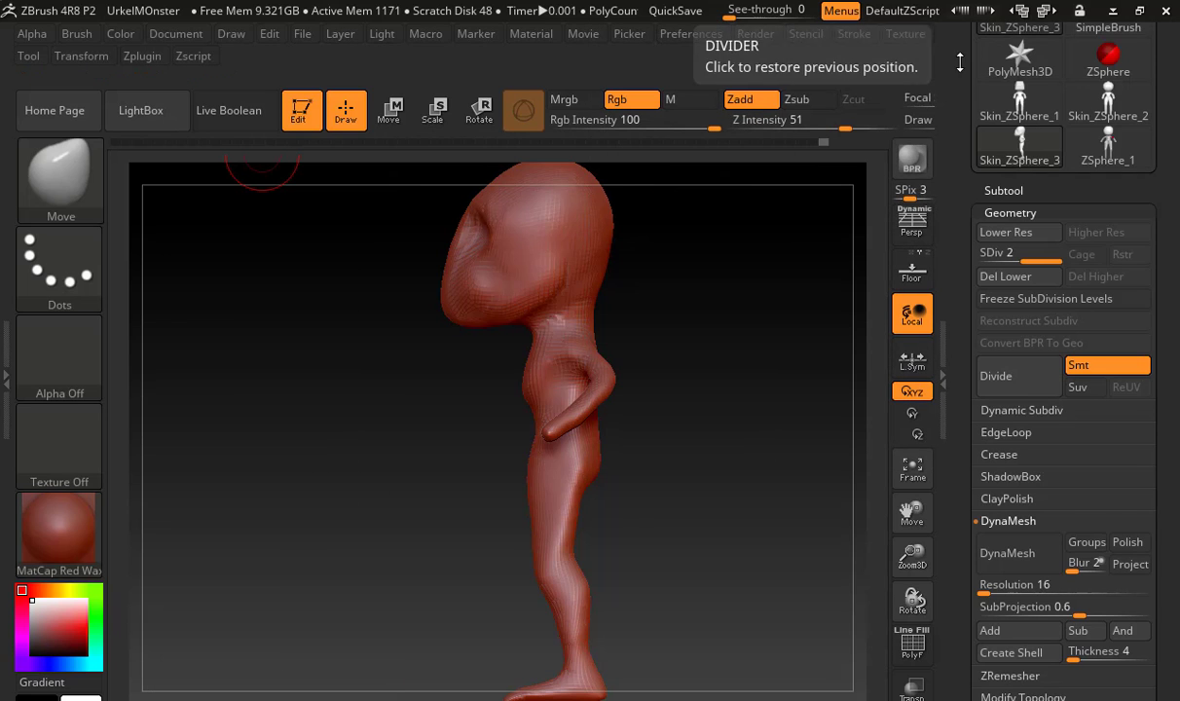
{"action": "left_click_drag", "start_coordinate": [993, 30], "coordinate": [994, 289]}
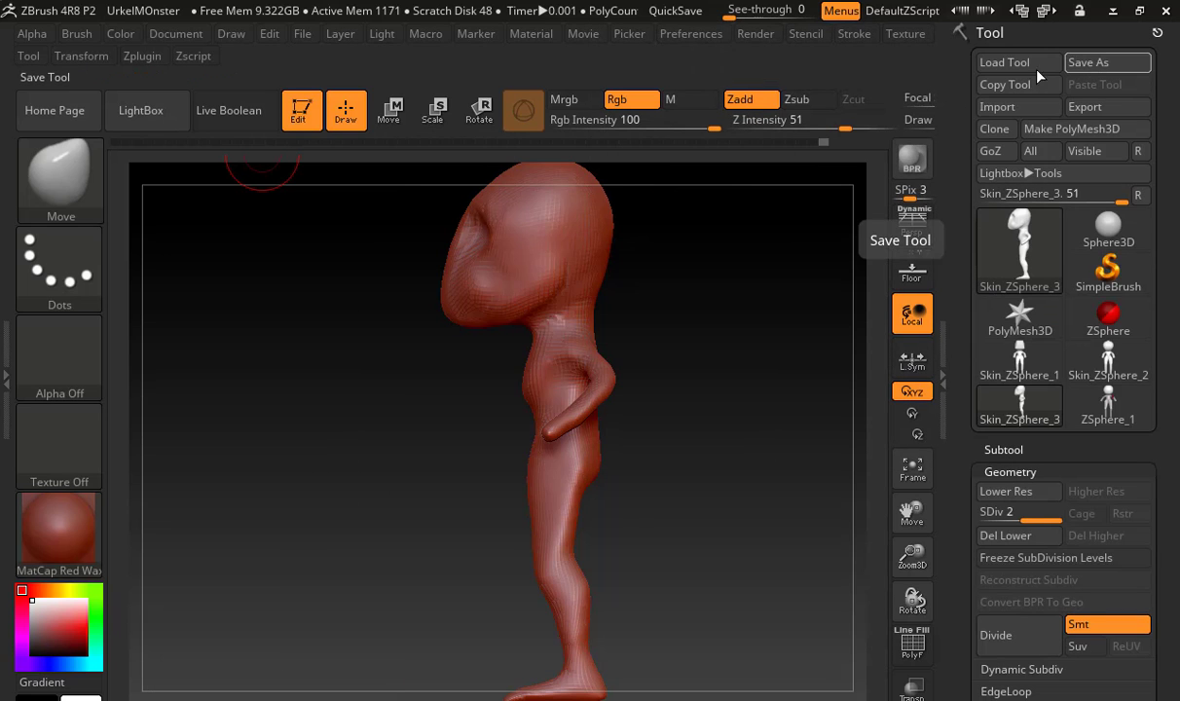
{"action": "left_click", "coordinate": [188, 36]}
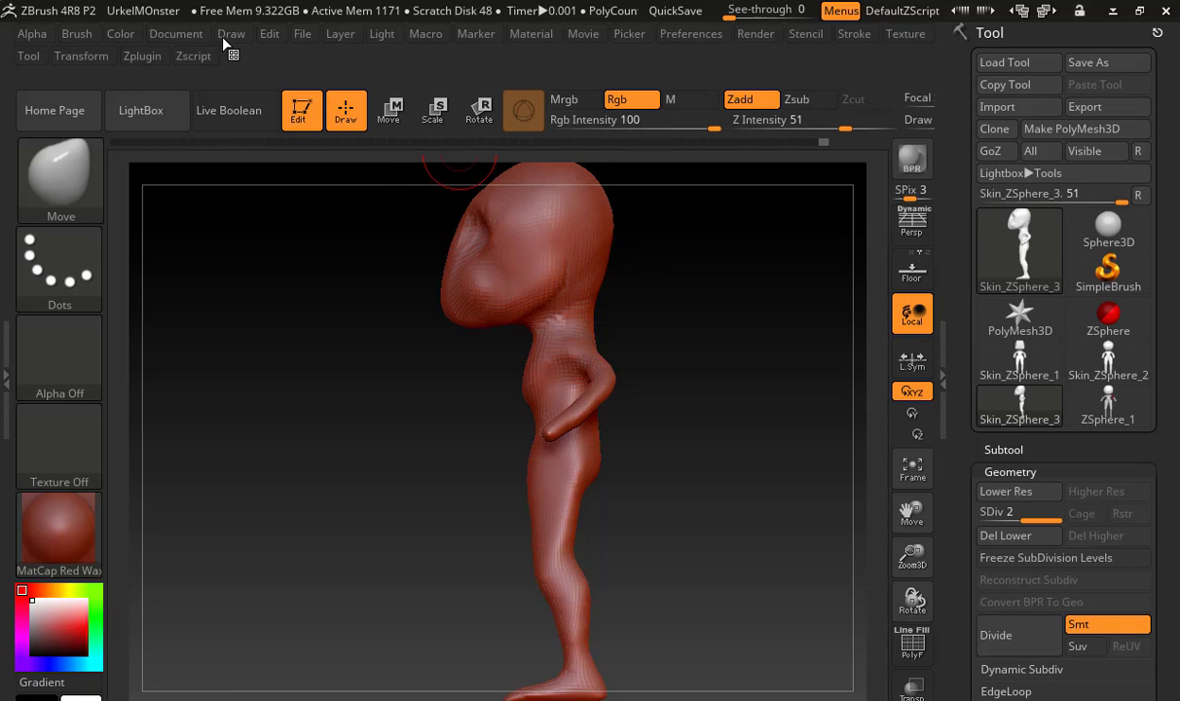
{"action": "key", "text": "ctrl+s"}
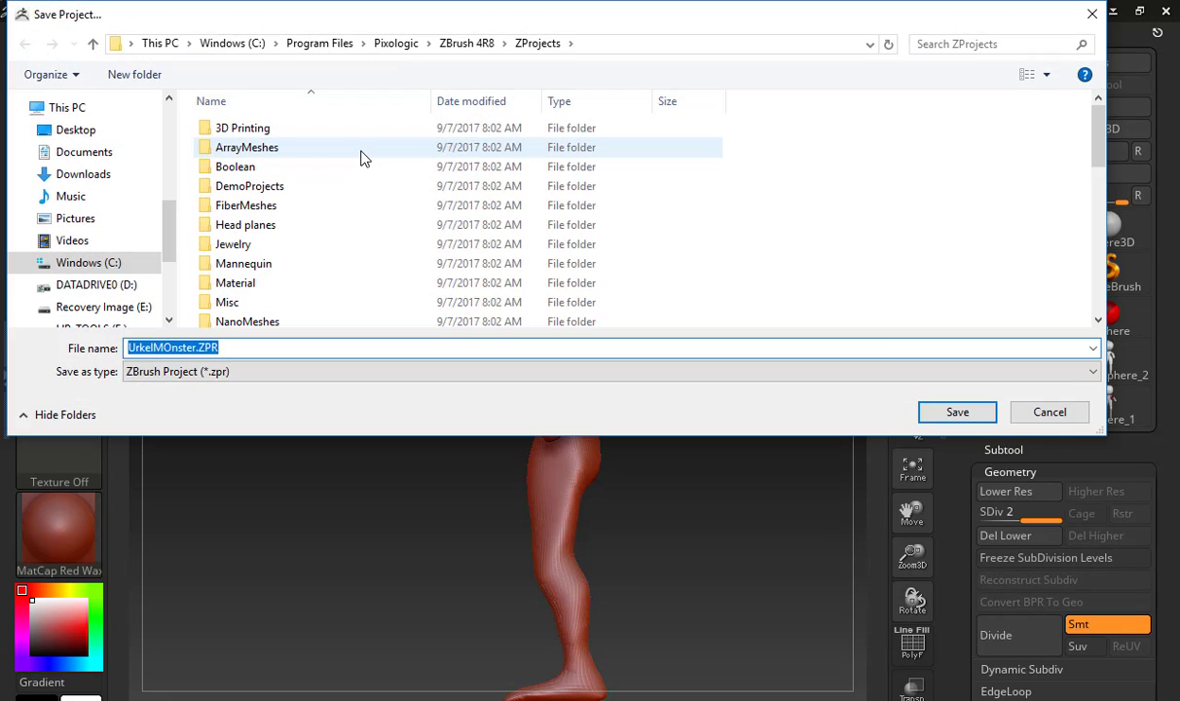
{"action": "key", "text": "Escape"}
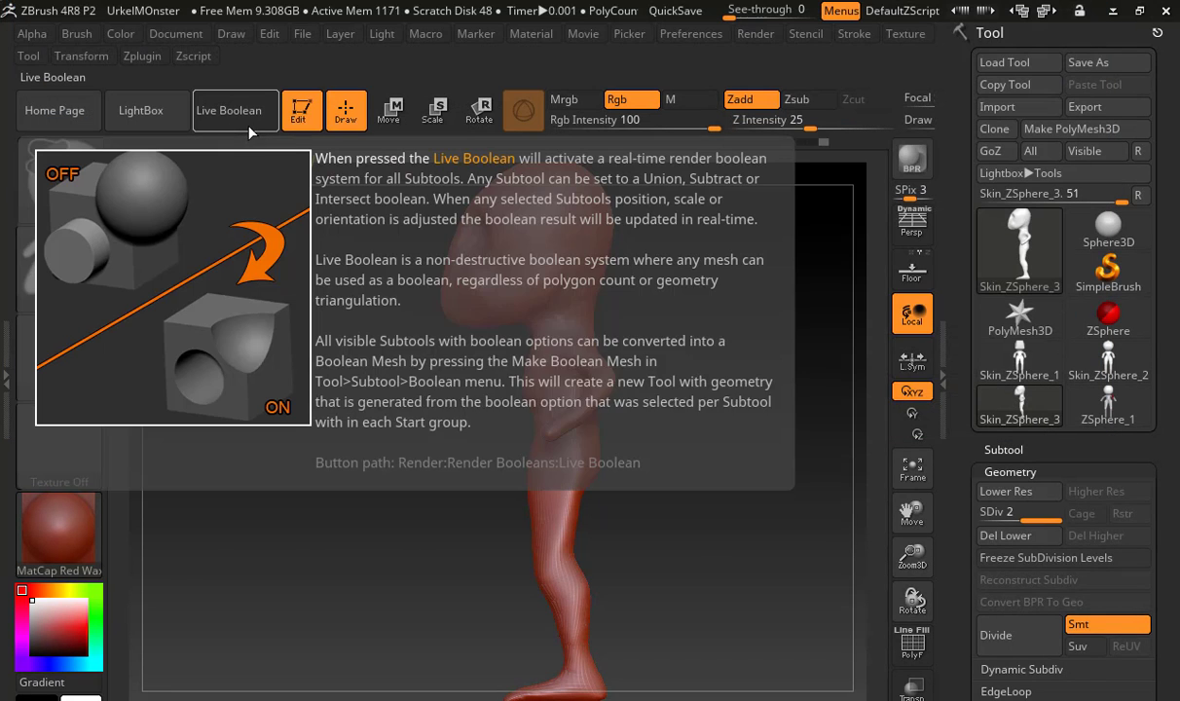
Open the ZbrushMonster.ZPR project from the Documents folder, discarding unsaved changes to the current project
{"action": "key", "text": "ctrl+o"}
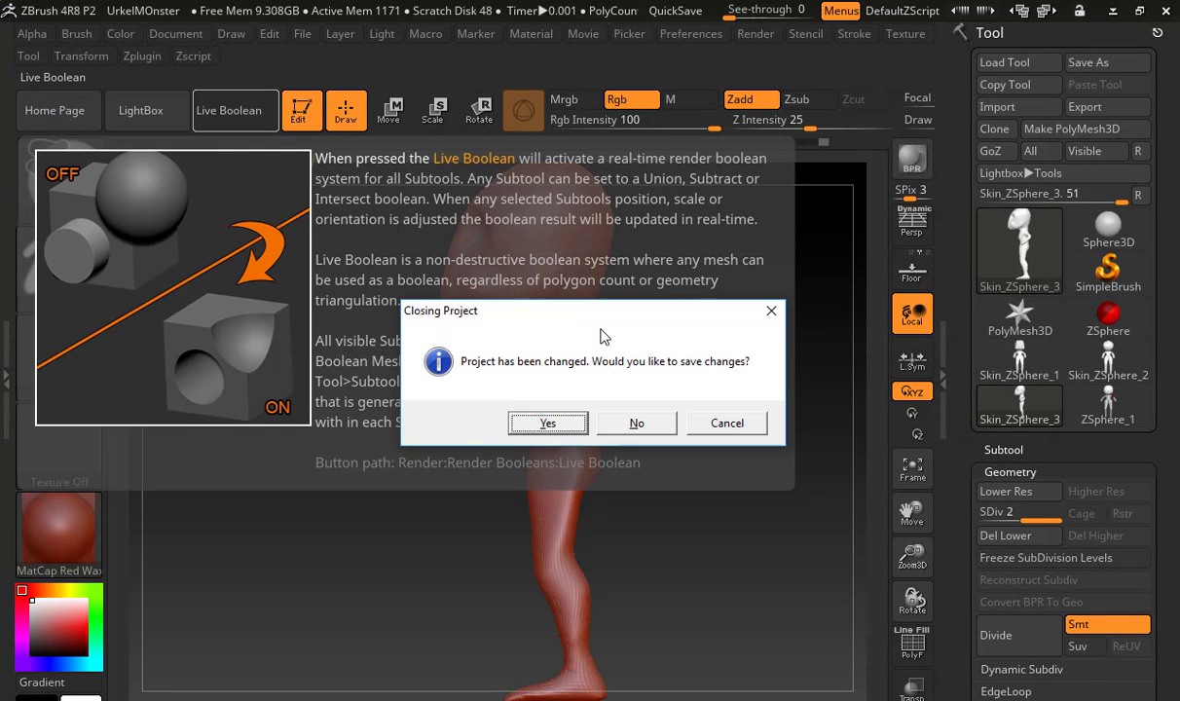
{"action": "left_click", "coordinate": [636, 426]}
{"action": "scroll", "coordinate": [321, 222], "scroll_direction": "down", "scroll_amount": 6}
{"action": "scroll", "coordinate": [324, 231], "scroll_direction": "up", "scroll_amount": 2}
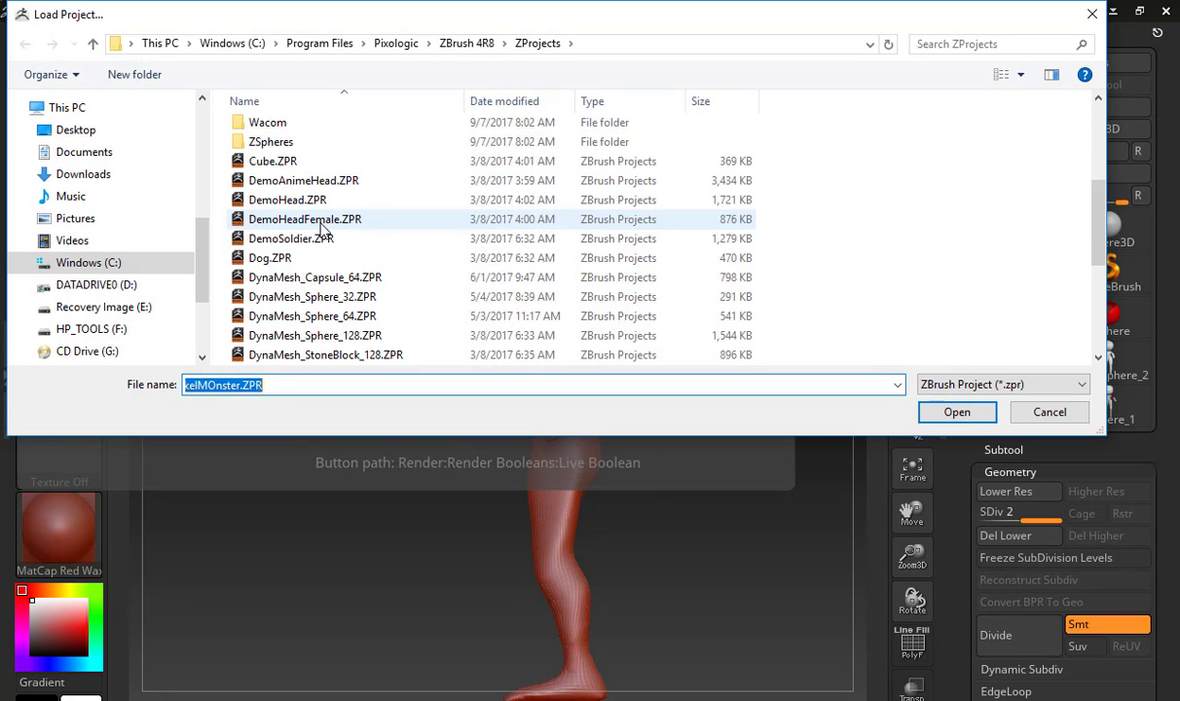
{"action": "left_click", "coordinate": [136, 152]}
{"action": "scroll", "coordinate": [350, 233], "scroll_direction": "down", "scroll_amount": 5}
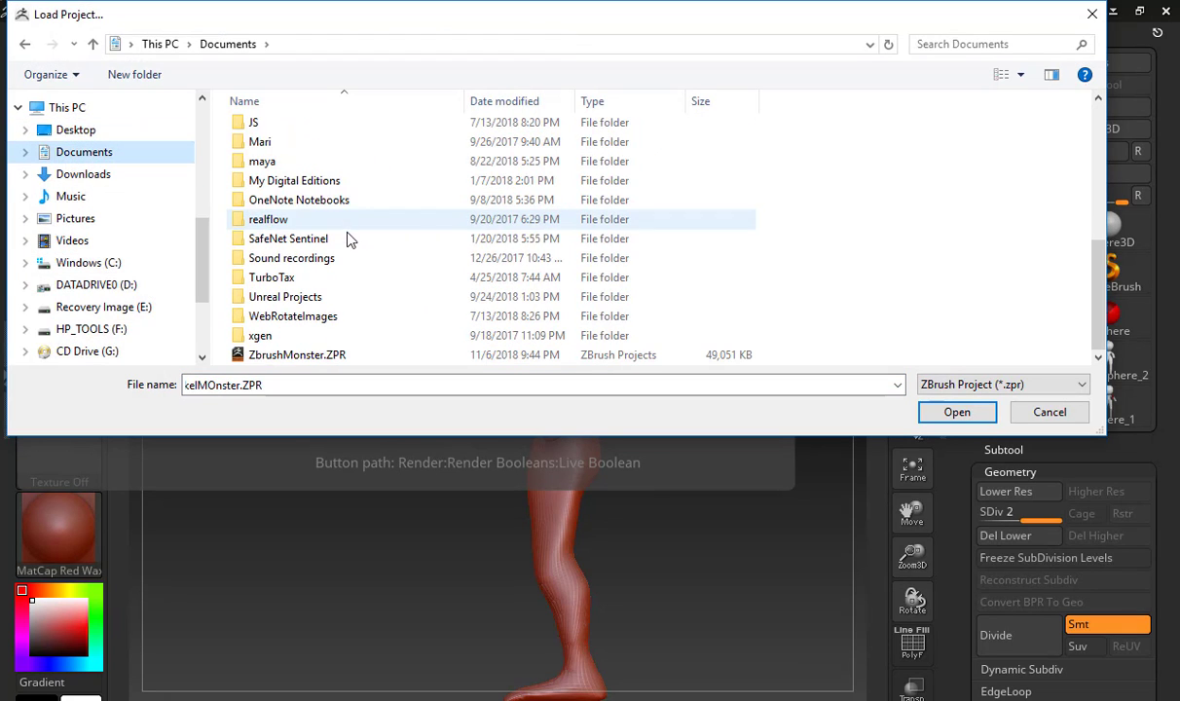
{"action": "double_click", "coordinate": [331, 354]}
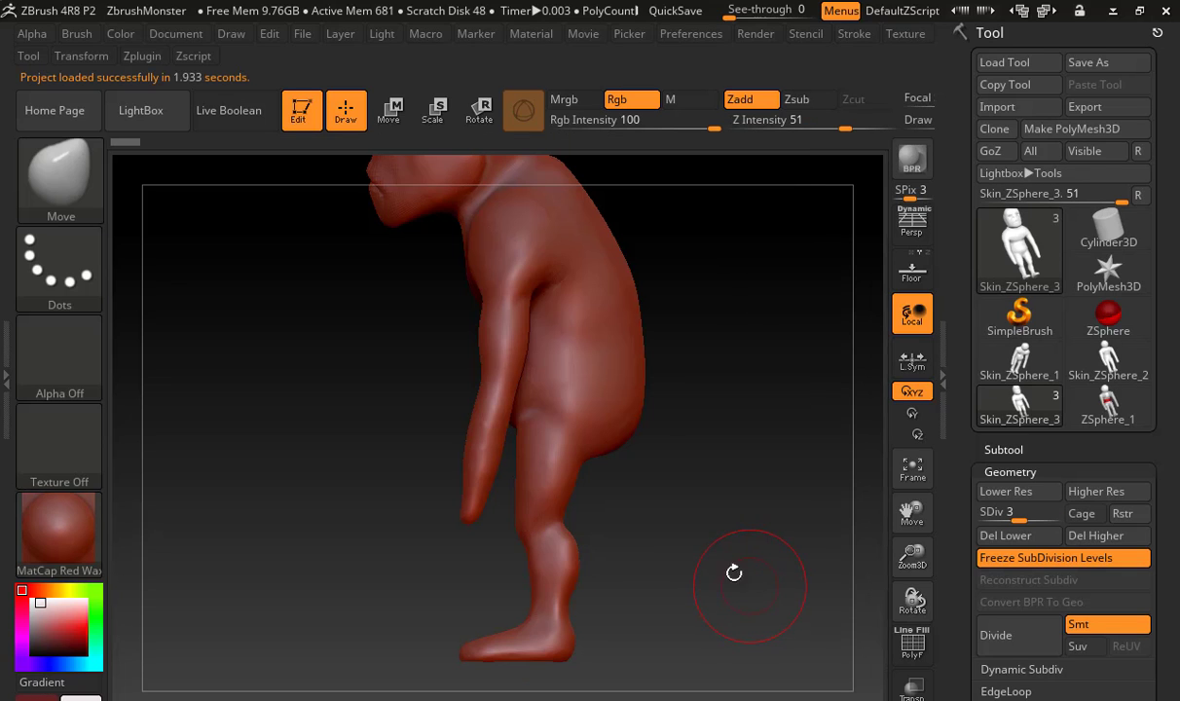
Switch from the sculpted monster to the ZSphere_1 armature and examine it from the front and side
{"action": "mouse_move", "coordinate": [734, 573]}
{"action": "left_mouse_down"}
{"action": "mouse_move", "coordinate": [763, 559]}
{"action": "mouse_move", "coordinate": [773, 500]}
{"action": "mouse_move", "coordinate": [737, 496]}
{"action": "mouse_move", "coordinate": [753, 391]}
{"action": "mouse_move", "coordinate": [674, 387]}
{"action": "mouse_move", "coordinate": [679, 377]}
{"action": "mouse_move", "coordinate": [639, 385]}
{"action": "mouse_move", "coordinate": [663, 366]}
{"action": "mouse_move", "coordinate": [711, 368]}
{"action": "left_mouse_up"}
{"action": "mouse_move", "coordinate": [627, 346]}
{"action": "left_mouse_down"}
{"action": "mouse_move", "coordinate": [735, 374]}
{"action": "mouse_move", "coordinate": [724, 355]}
{"action": "mouse_move", "coordinate": [851, 366]}
{"action": "mouse_move", "coordinate": [756, 425]}
{"action": "mouse_move", "coordinate": [725, 326]}
{"action": "left_mouse_up"}
{"action": "left_click", "coordinate": [1132, 412]}
{"action": "left_click_drag", "start_coordinate": [822, 421], "coordinate": [698, 294], "text": "alt"}
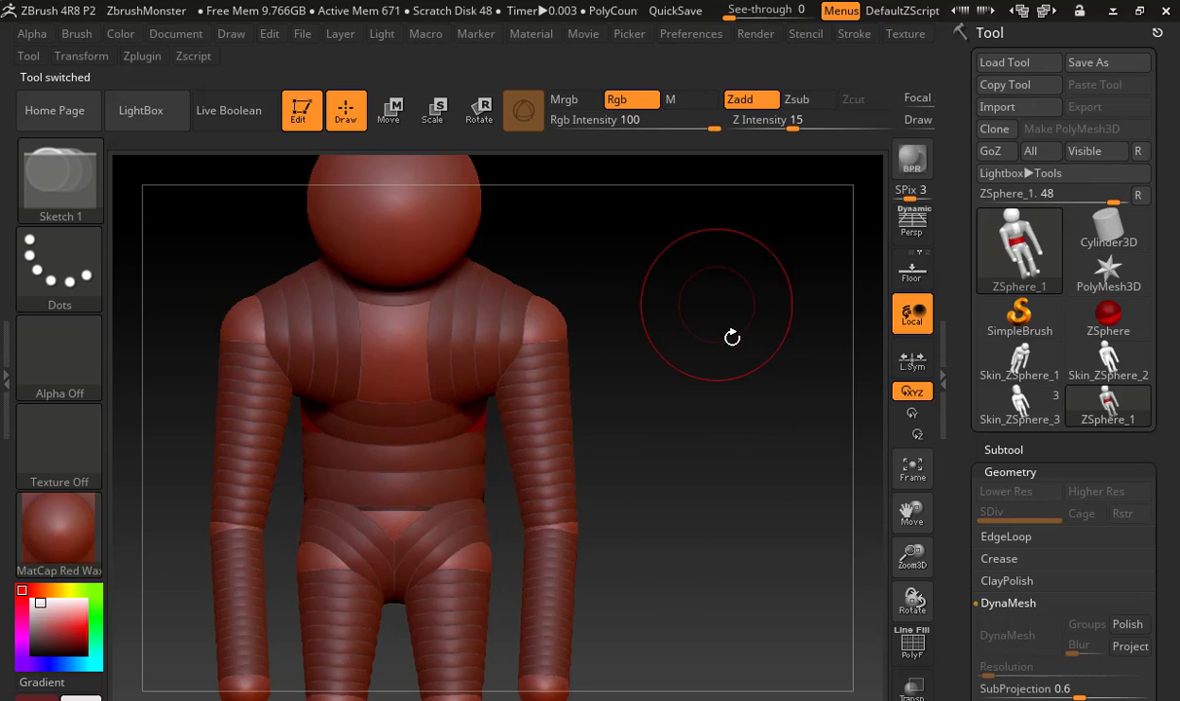
{"action": "left_click_drag", "start_coordinate": [731, 336], "coordinate": [665, 318]}
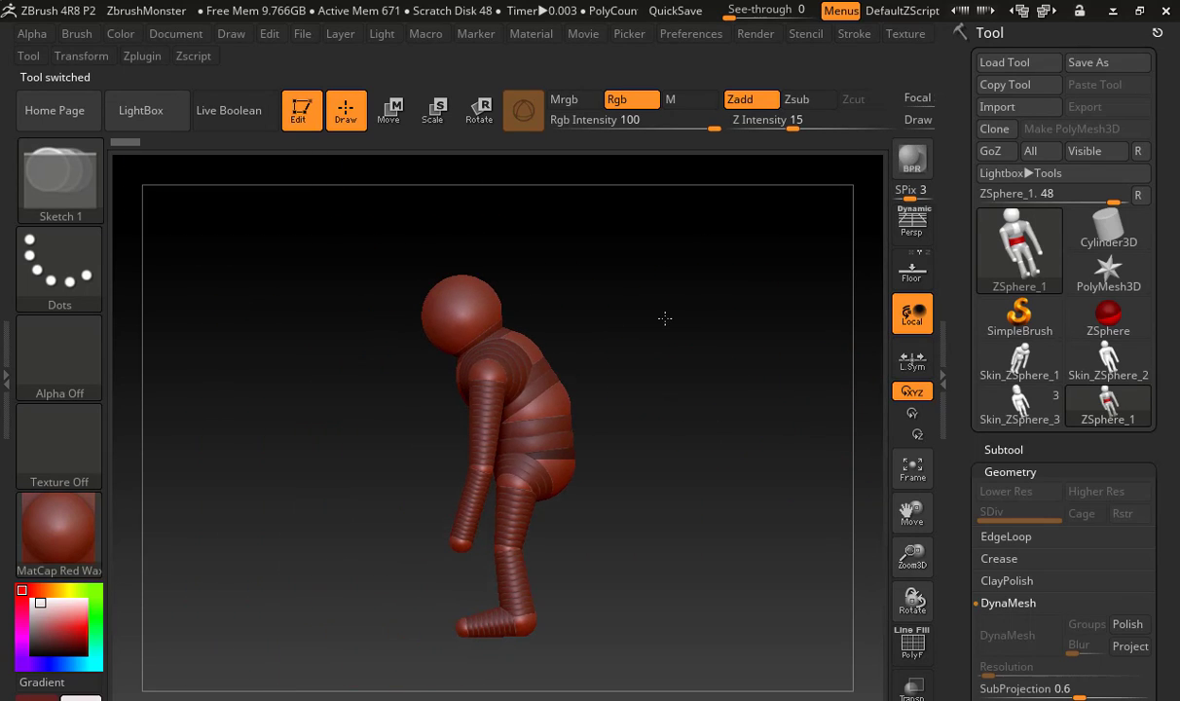
Compare the skinned versions Skin_ZSphere_1 and Skin_ZSphere_2, ending on Skin_ZSphere_3 to examine its face and body up close
{"action": "left_click", "coordinate": [1030, 362]}
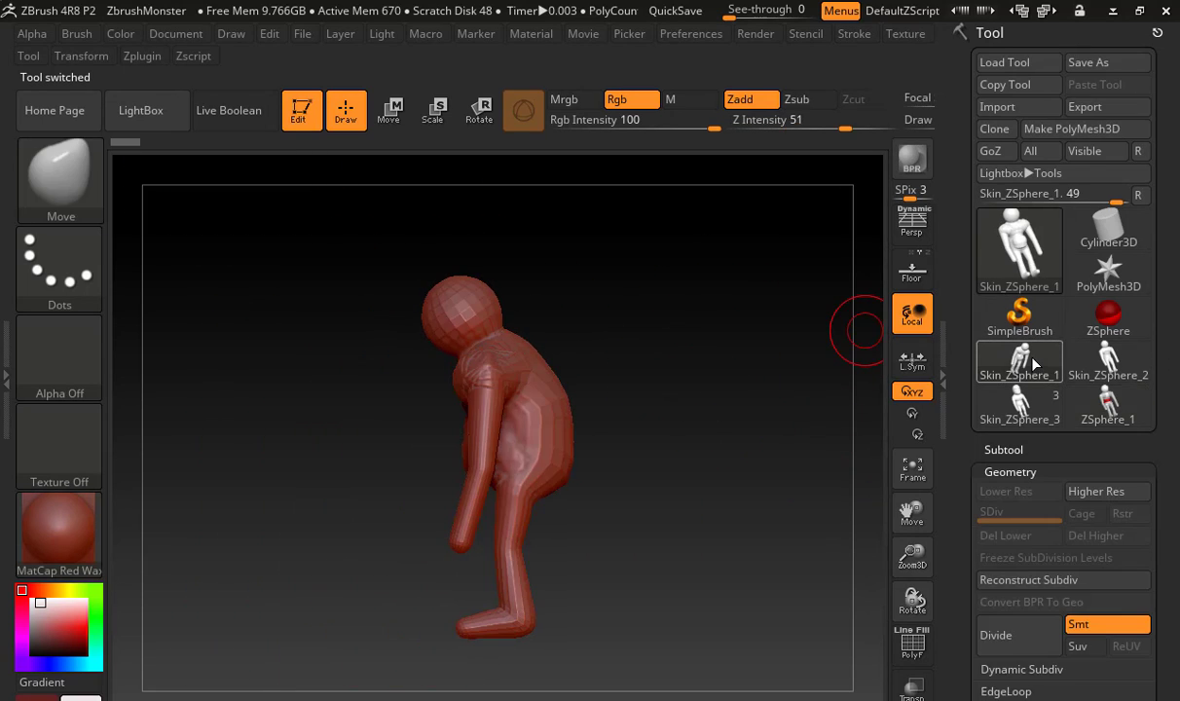
{"action": "left_click_drag", "start_coordinate": [828, 389], "coordinate": [774, 399]}
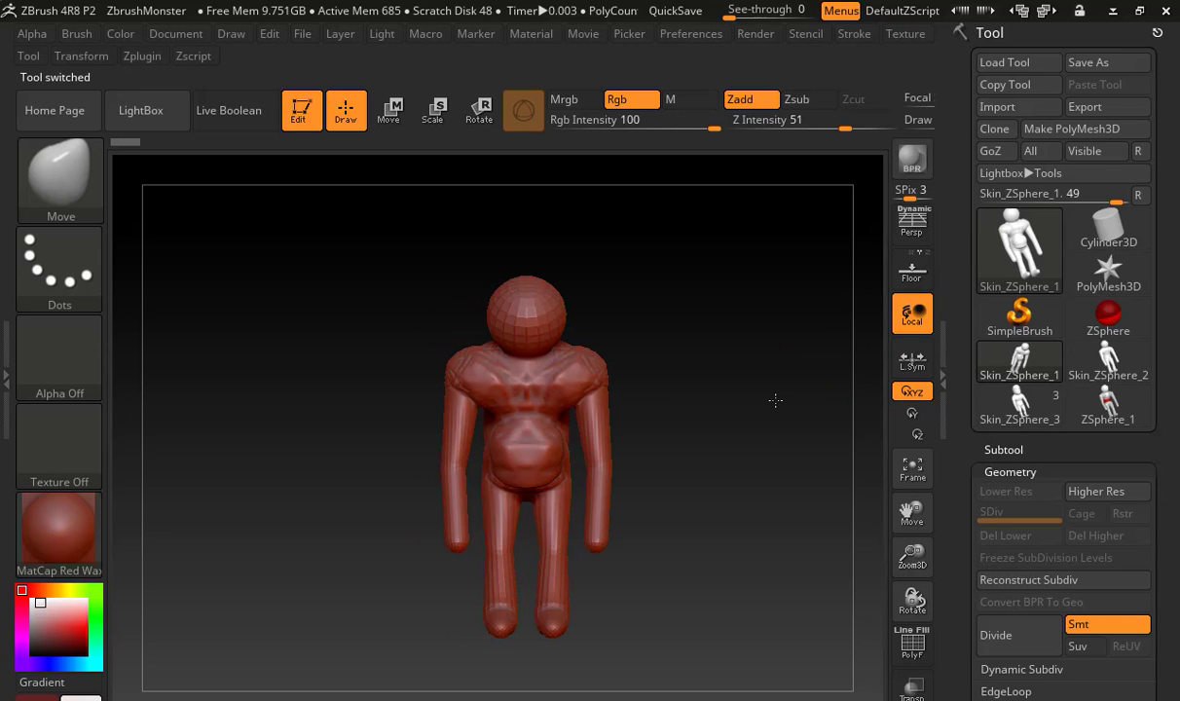
{"action": "left_click", "coordinate": [1022, 400]}
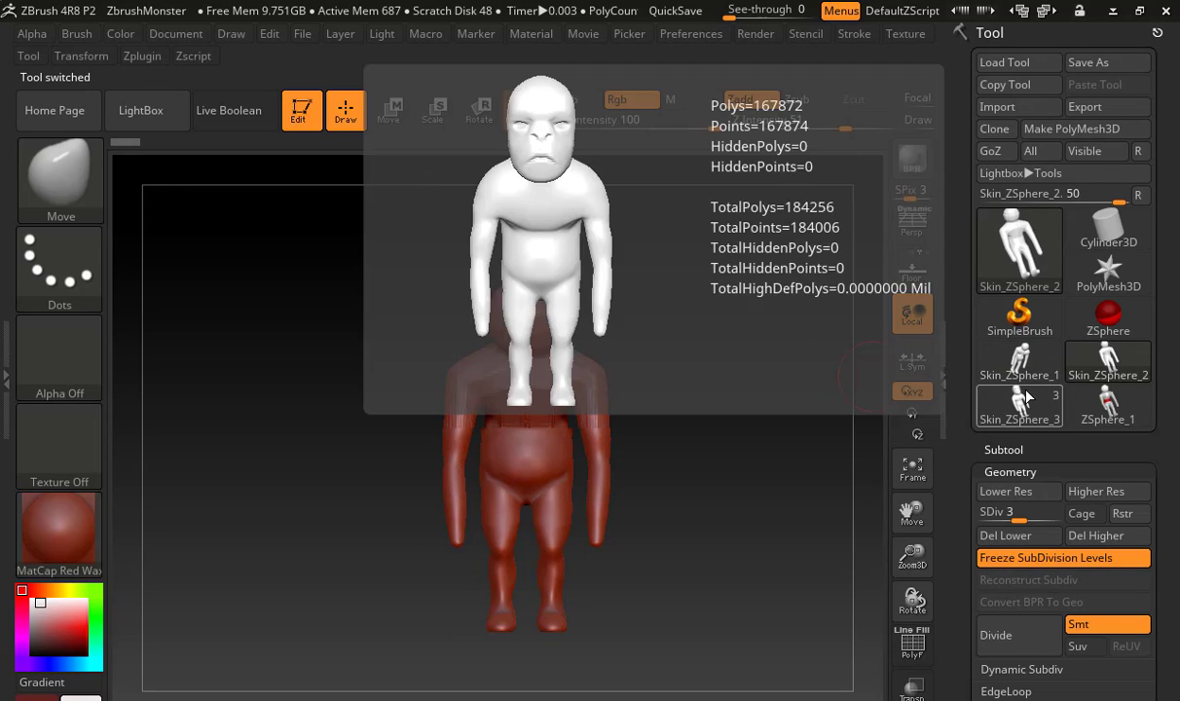
{"action": "left_click_drag", "start_coordinate": [725, 349], "coordinate": [742, 326], "text": "alt"}
{"action": "left_click_drag", "start_coordinate": [774, 511], "coordinate": [808, 662], "text": "alt"}
{"action": "mouse_move", "coordinate": [761, 408]}
{"action": "left_mouse_down"}
{"action": "mouse_move", "coordinate": [651, 403]}
{"action": "mouse_move", "coordinate": [793, 411]}
{"action": "mouse_move", "coordinate": [751, 416]}
{"action": "left_mouse_up"}
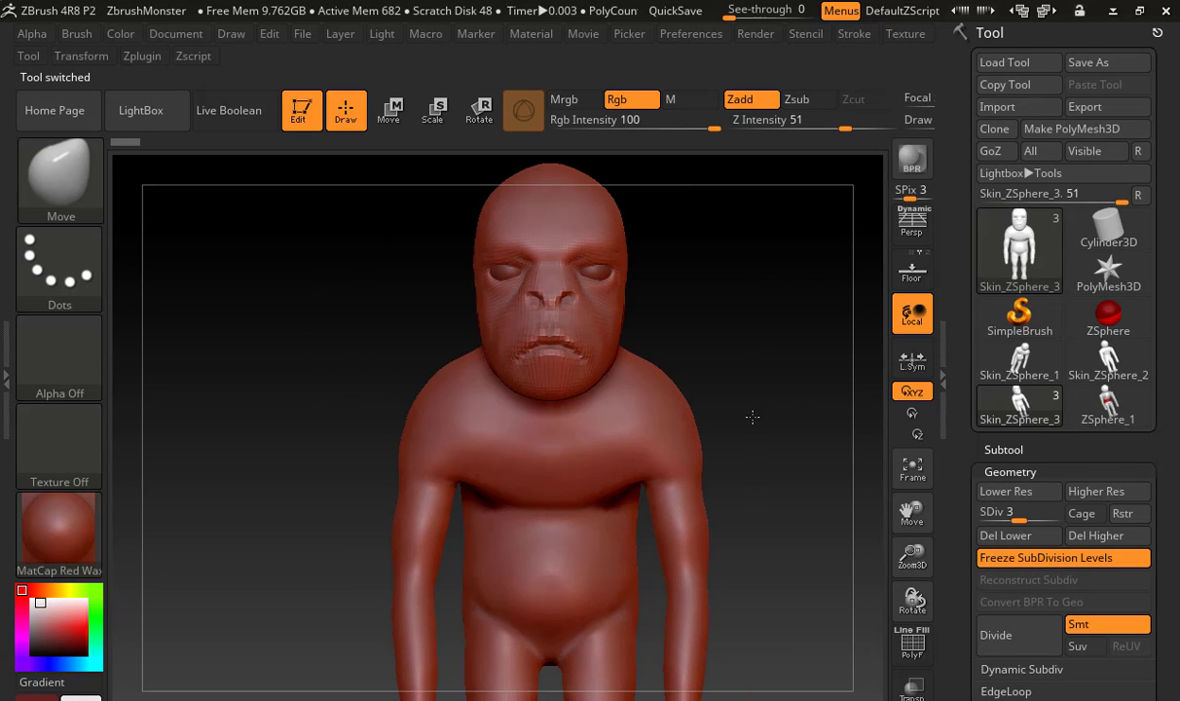
{"action": "mouse_move", "coordinate": [740, 252]}
{"action": "left_mouse_down", "text": "alt"}
{"action": "mouse_move", "coordinate": [666, 324]}
{"action": "mouse_move", "coordinate": [743, 338]}
{"action": "left_mouse_up", "text": "alt"}
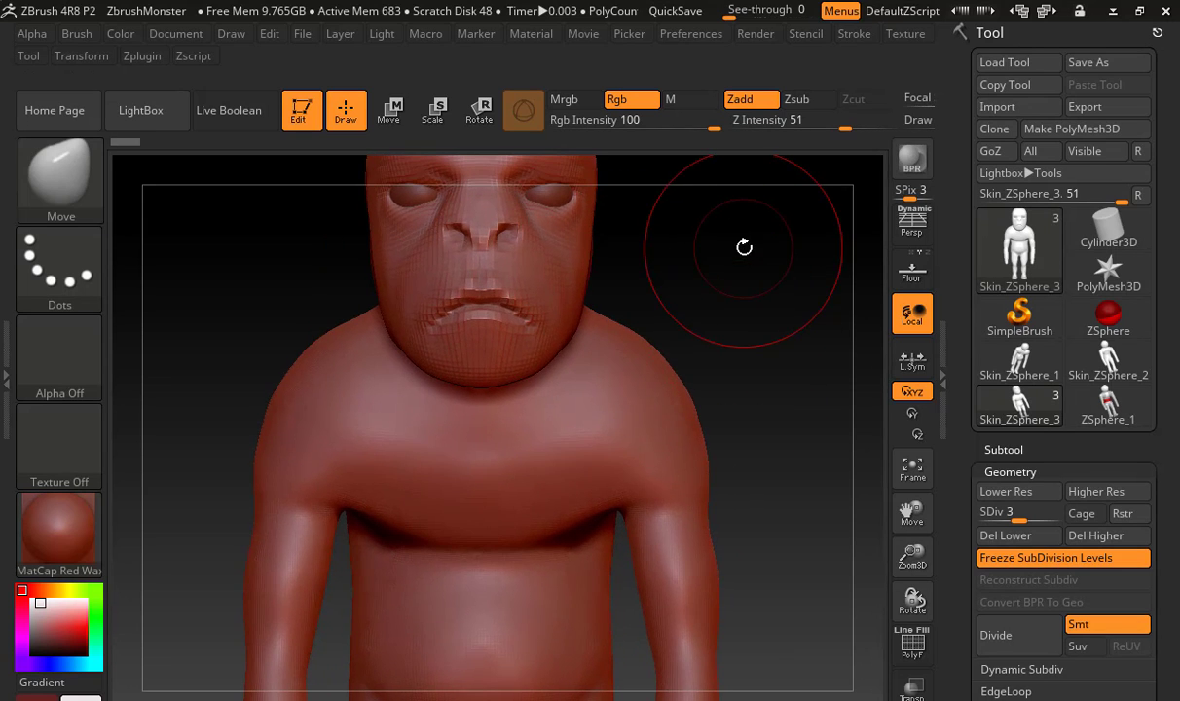
{"action": "left_click_drag", "start_coordinate": [705, 298], "coordinate": [619, 329], "text": "alt"}
{"action": "left_click_drag", "start_coordinate": [716, 467], "coordinate": [698, 319], "text": "alt"}
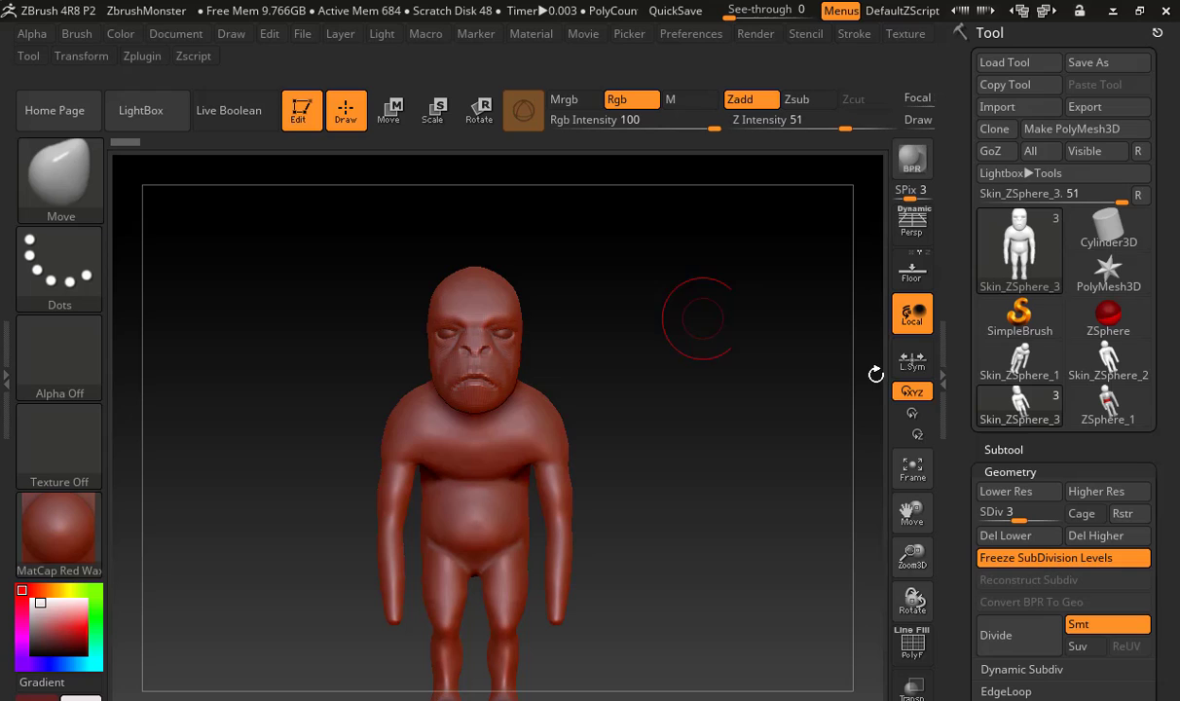
{"action": "left_click", "coordinate": [1164, 9]}
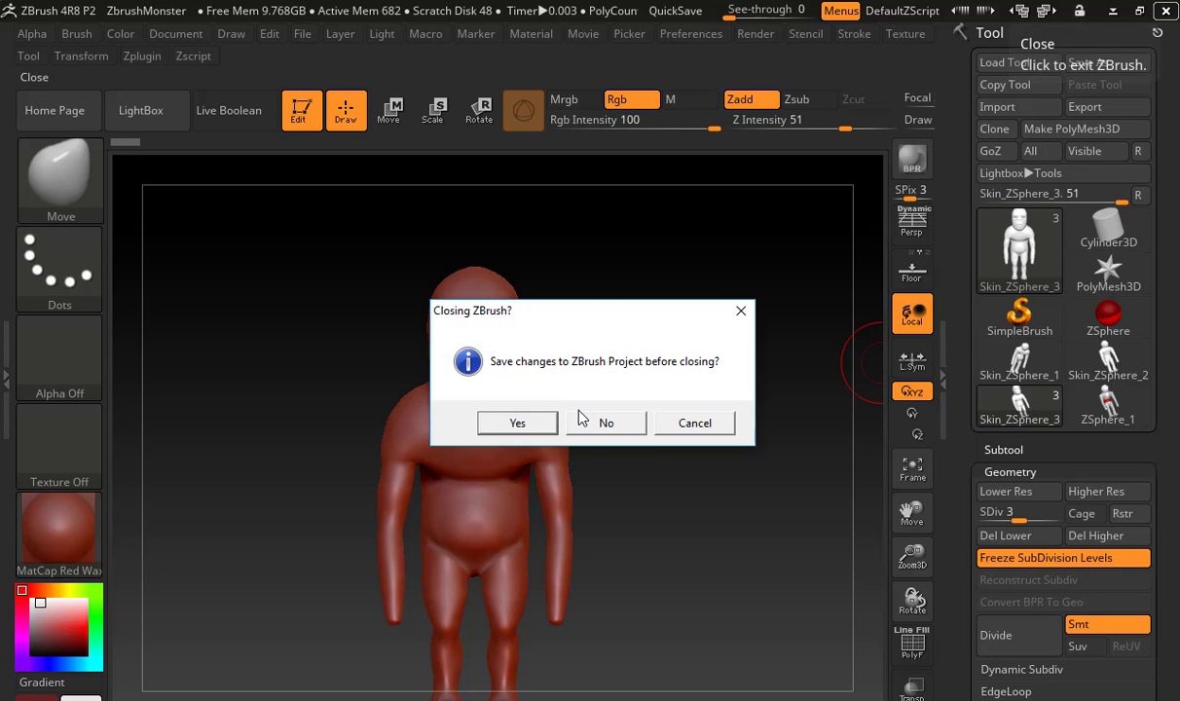
{"action": "left_click", "coordinate": [694, 425]}
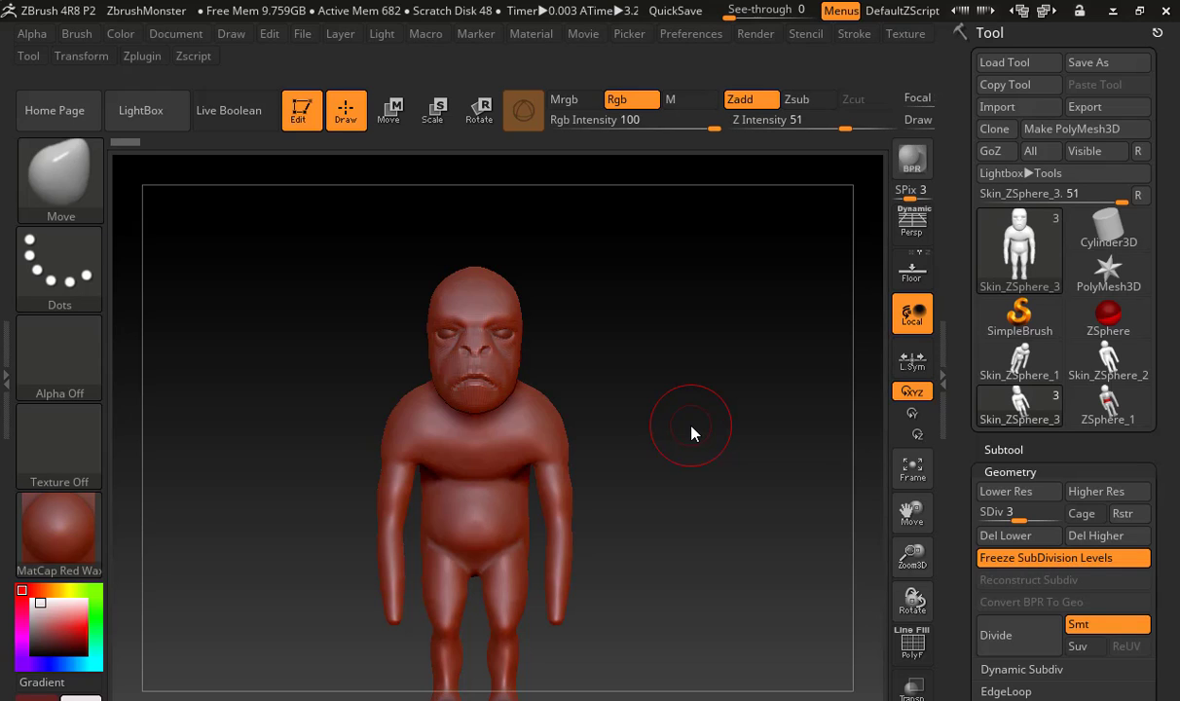
{"action": "mouse_move", "coordinate": [1027, 307]}
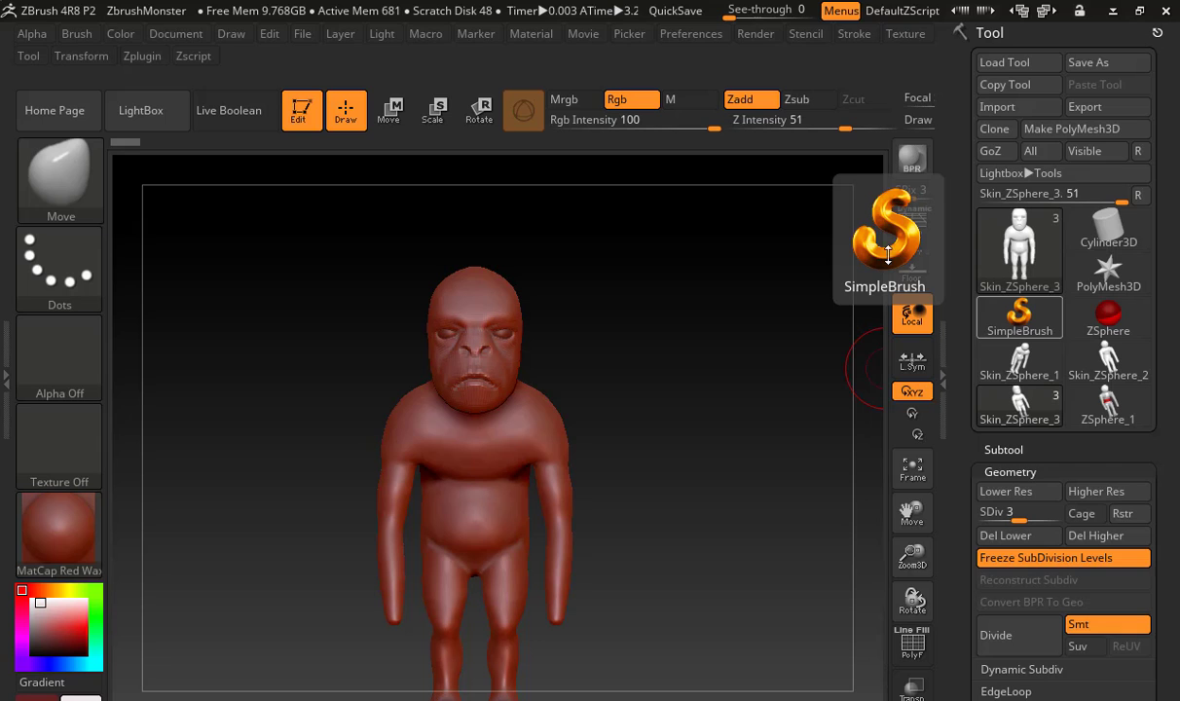
Carve a lengthwise toe crease into the front of the foot using the DamStandard brush at a reduced draw size
{"action": "left_click_drag", "start_coordinate": [597, 502], "coordinate": [542, 368], "text": "alt"}
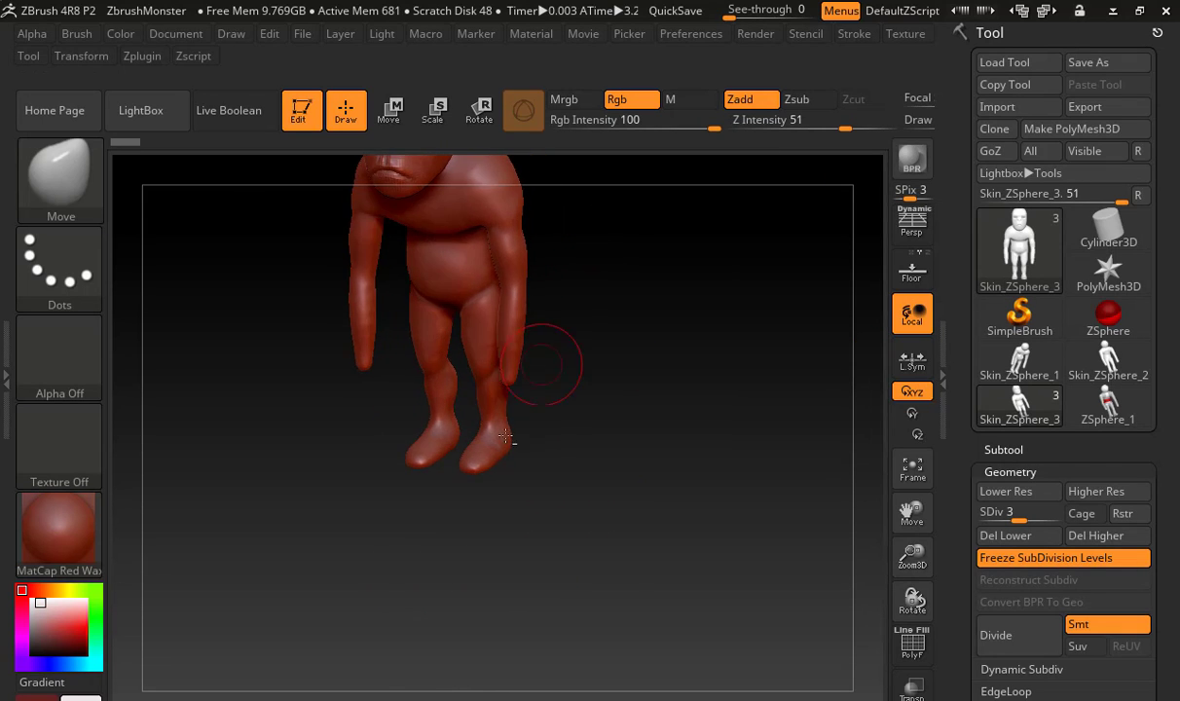
{"action": "left_click_drag", "start_coordinate": [642, 418], "coordinate": [764, 450], "text": "alt"}
{"action": "left_click_drag", "start_coordinate": [672, 496], "coordinate": [592, 185], "text": "alt"}
{"action": "left_click_drag", "start_coordinate": [589, 380], "coordinate": [621, 407], "text": "alt"}
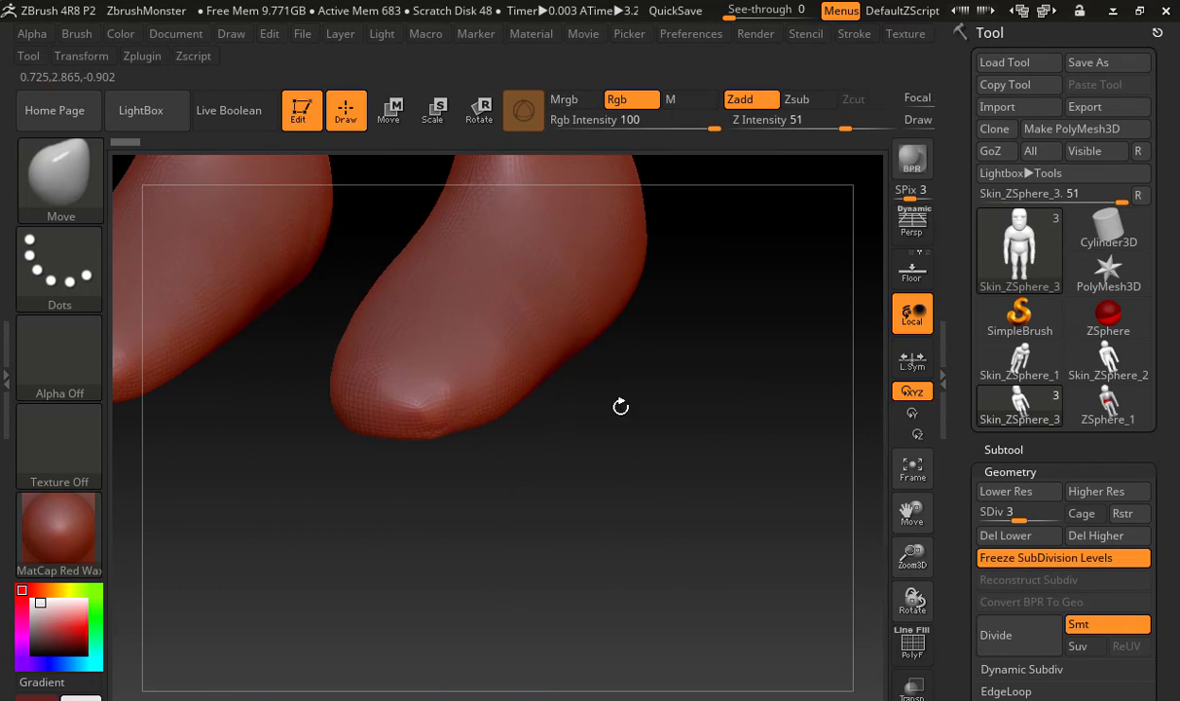
{"action": "key", "text": "b"}
{"action": "key", "text": "d"}
{"action": "key", "text": "s"}
{"action": "key", "text": "s"}
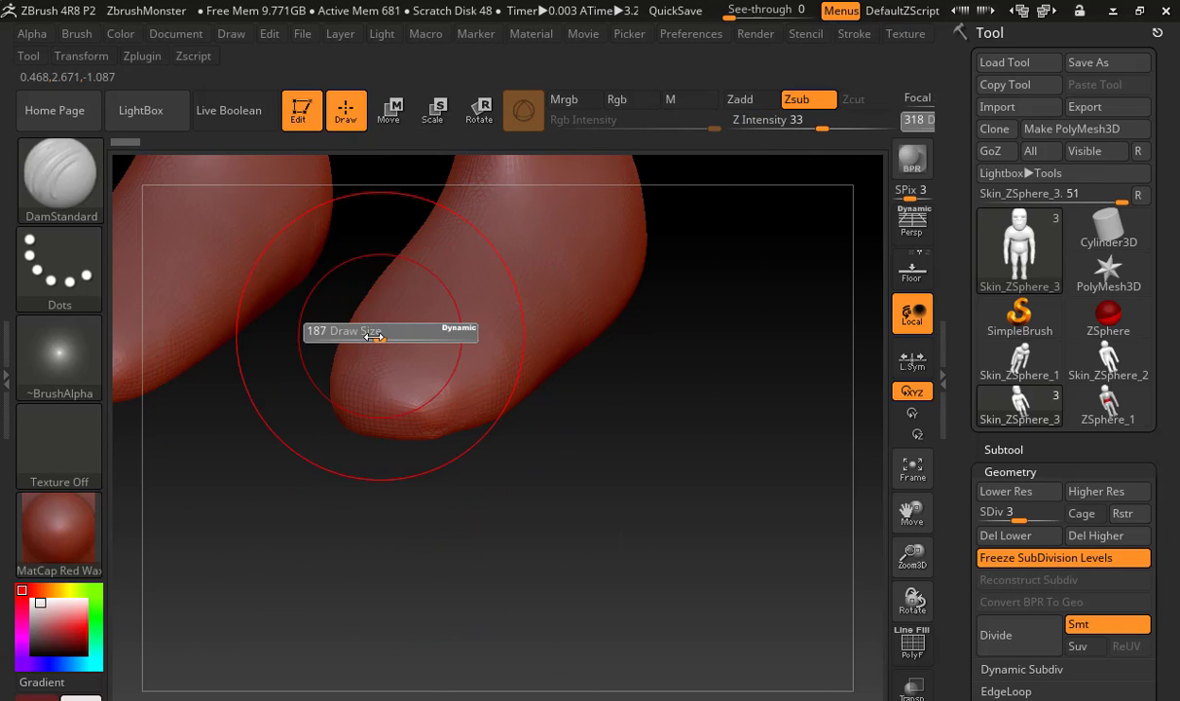
{"action": "left_click_drag", "start_coordinate": [375, 336], "coordinate": [326, 332]}
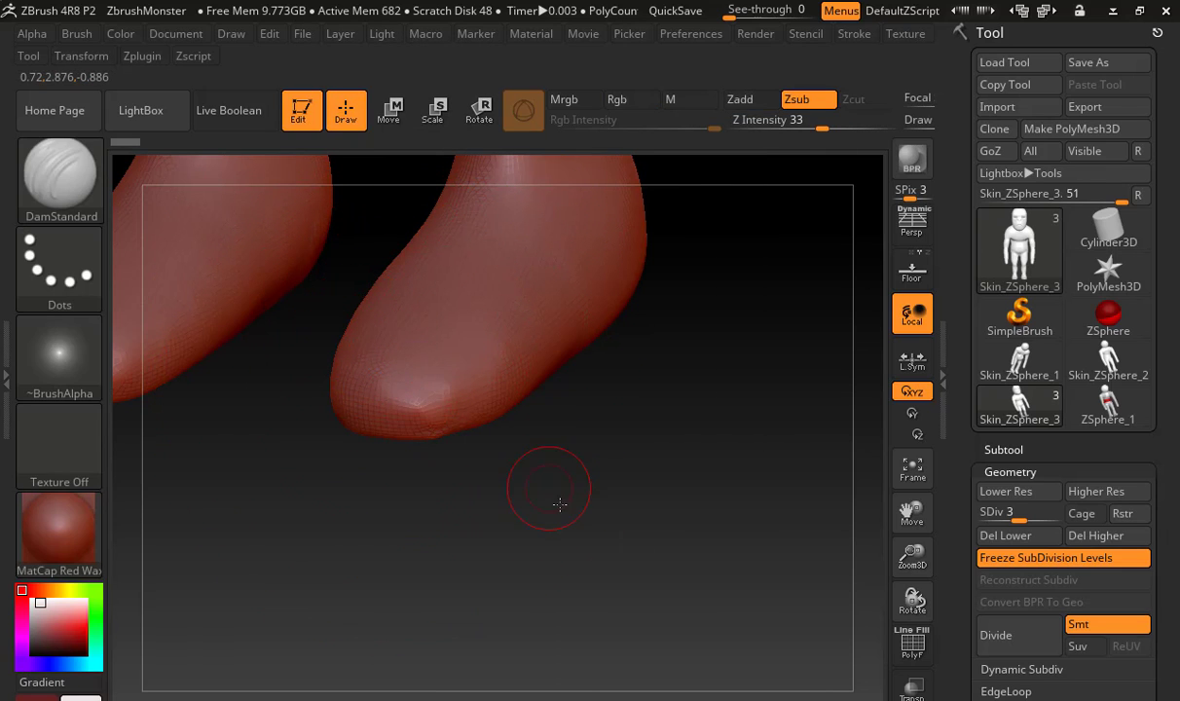
{"action": "left_click_drag", "start_coordinate": [560, 505], "coordinate": [618, 550], "text": "alt"}
{"action": "left_click_drag", "start_coordinate": [626, 567], "coordinate": [474, 540]}
{"action": "left_click_drag", "start_coordinate": [386, 381], "coordinate": [344, 525]}
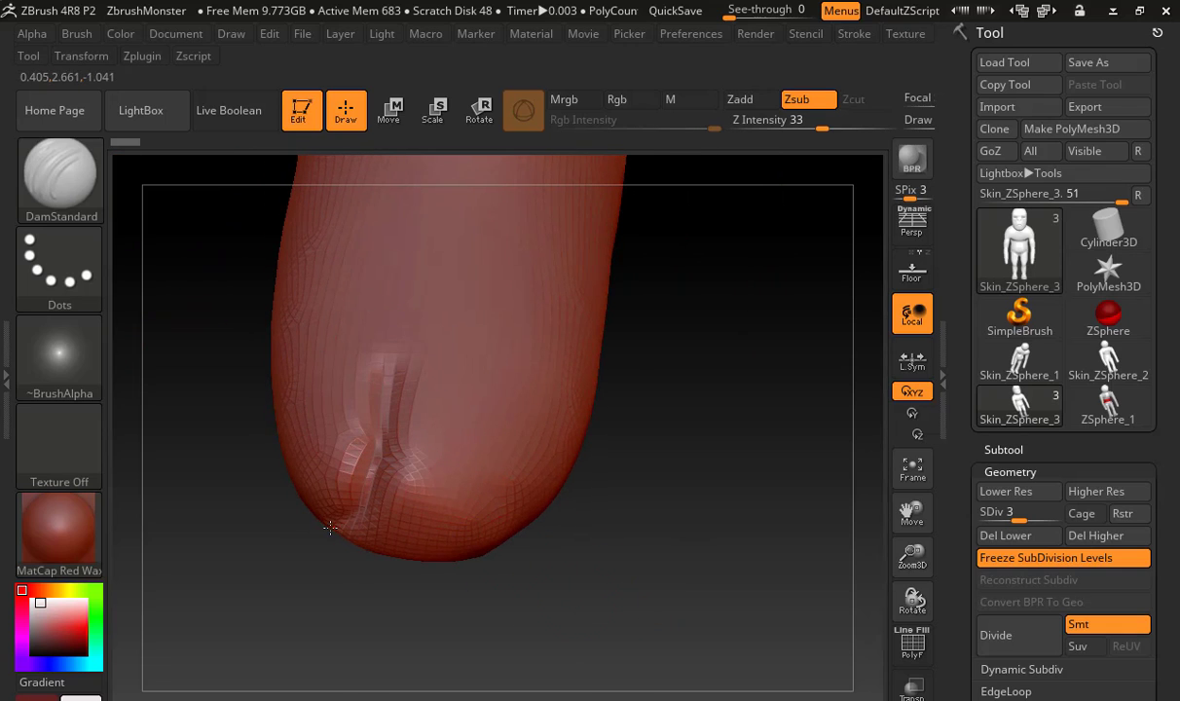
Swell the two toes on either side of the crease using the Inflat brush
{"action": "key", "text": "b"}
{"action": "key", "text": "i"}
{"action": "key", "text": "n"}
{"action": "mouse_move", "coordinate": [318, 464]}
{"action": "left_mouse_down"}
{"action": "mouse_move", "coordinate": [292, 473]}
{"action": "mouse_move", "coordinate": [318, 457]}
{"action": "mouse_move", "coordinate": [308, 409]}
{"action": "left_mouse_up"}
{"action": "mouse_move", "coordinate": [310, 408]}
{"action": "left_mouse_down"}
{"action": "mouse_move", "coordinate": [313, 392]}
{"action": "mouse_move", "coordinate": [327, 397]}
{"action": "left_mouse_up"}
{"action": "mouse_move", "coordinate": [437, 439]}
{"action": "left_mouse_down"}
{"action": "mouse_move", "coordinate": [414, 428]}
{"action": "mouse_move", "coordinate": [428, 467]}
{"action": "mouse_move", "coordinate": [467, 458]}
{"action": "mouse_move", "coordinate": [440, 494]}
{"action": "mouse_move", "coordinate": [404, 495]}
{"action": "mouse_move", "coordinate": [436, 508]}
{"action": "left_mouse_up"}
Reshape the big toe's rounded tip using the Move brush at an adjusted draw size
{"action": "mouse_move", "coordinate": [701, 532]}
{"action": "left_mouse_down"}
{"action": "mouse_move", "coordinate": [630, 582]}
{"action": "mouse_move", "coordinate": [669, 462]}
{"action": "mouse_move", "coordinate": [545, 506]}
{"action": "left_mouse_up"}
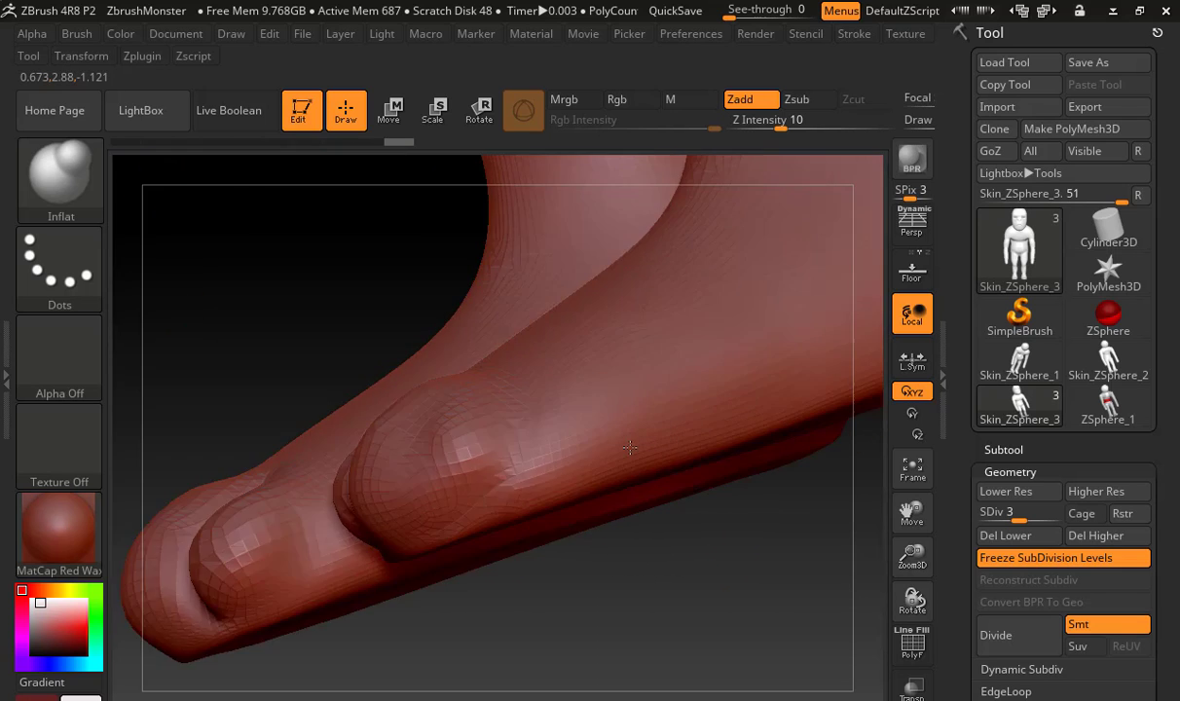
{"action": "key", "text": "b"}
{"action": "key", "text": "m"}
{"action": "key", "text": "v"}
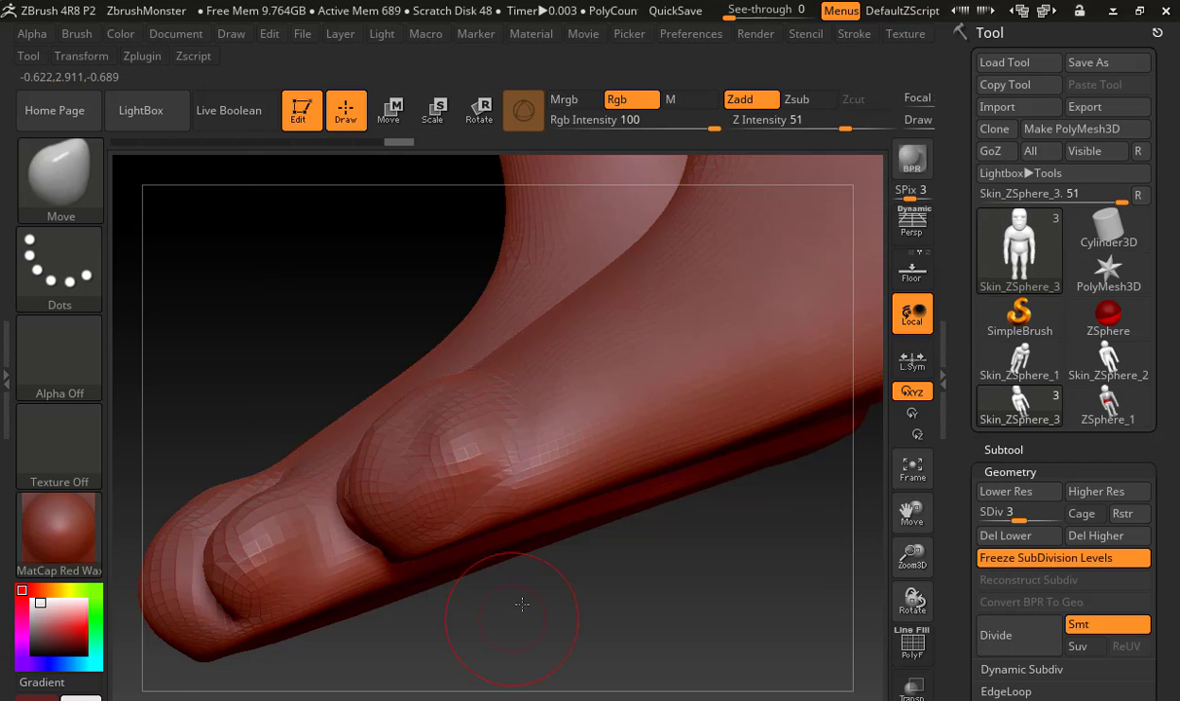
{"action": "mouse_move", "coordinate": [448, 593]}
{"action": "left_mouse_down"}
{"action": "mouse_move", "coordinate": [611, 647]}
{"action": "mouse_move", "coordinate": [593, 647]}
{"action": "mouse_move", "coordinate": [569, 601]}
{"action": "mouse_move", "coordinate": [543, 596]}
{"action": "left_mouse_up"}
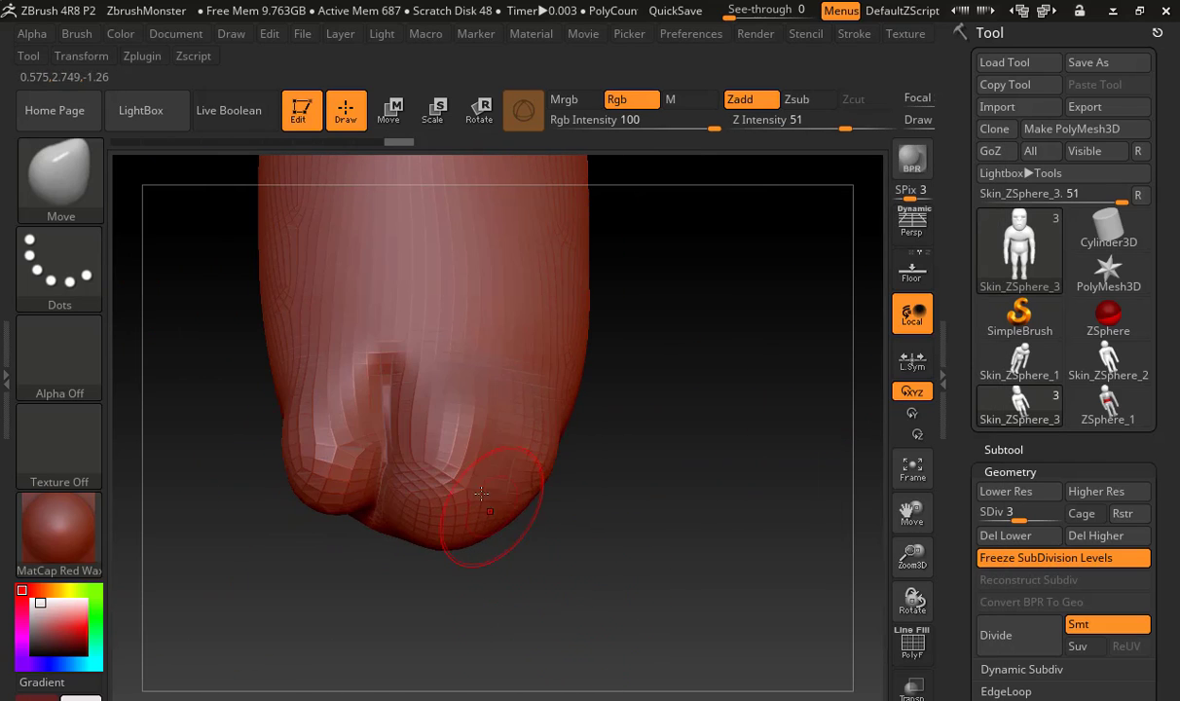
{"action": "key", "text": "s"}
{"action": "mouse_move", "coordinate": [489, 498]}
{"action": "left_mouse_down"}
{"action": "mouse_move", "coordinate": [500, 495]}
{"action": "mouse_move", "coordinate": [471, 479]}
{"action": "mouse_move", "coordinate": [489, 514]}
{"action": "left_mouse_up"}
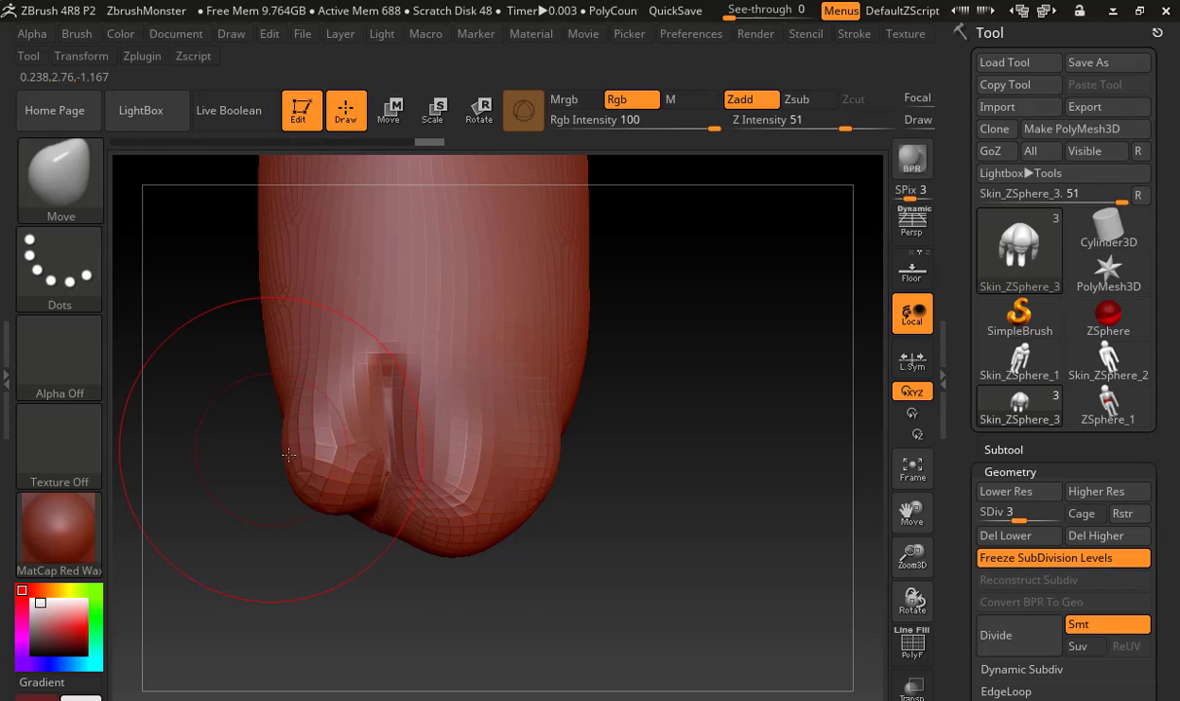
Tighten the crease between the toes using the Pinch brush
{"action": "key", "text": "b"}
{"action": "key", "text": "p"}
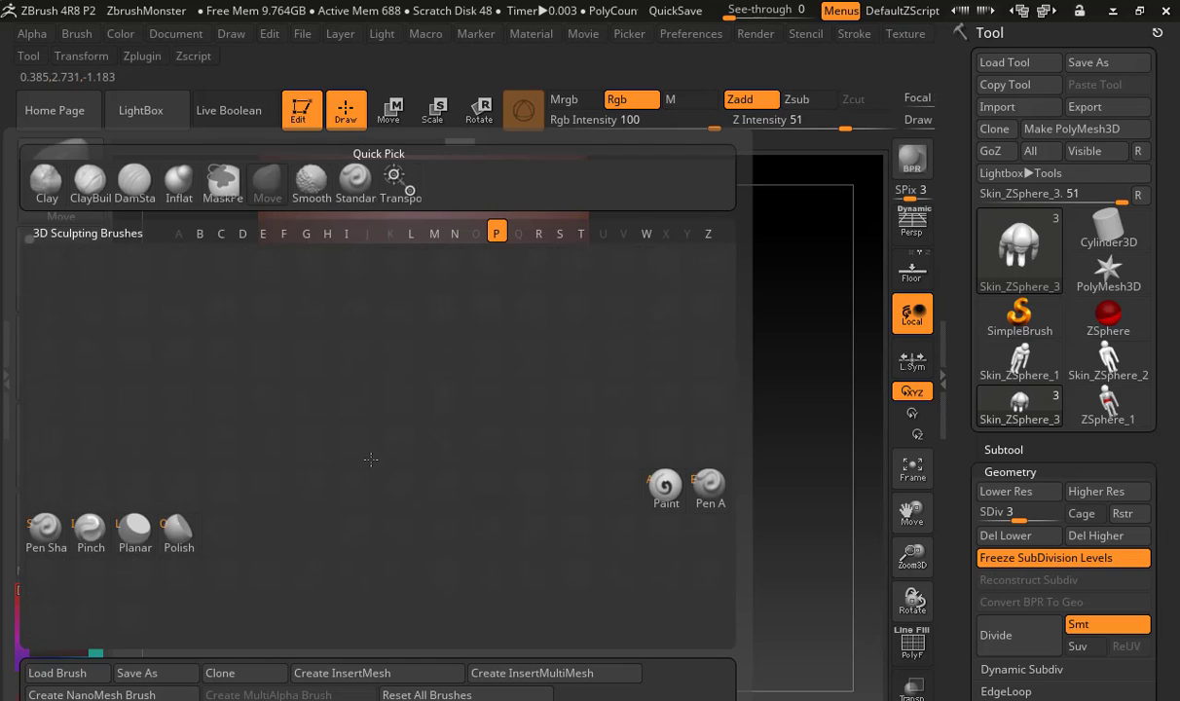
{"action": "key", "text": "i"}
{"action": "key", "text": "s"}
{"action": "mouse_move", "coordinate": [403, 392]}
{"action": "left_mouse_down"}
{"action": "mouse_move", "coordinate": [388, 389]}
{"action": "mouse_move", "coordinate": [388, 443]}
{"action": "left_mouse_up"}
{"action": "left_click_drag", "start_coordinate": [387, 387], "coordinate": [389, 466]}
{"action": "mouse_move", "coordinate": [261, 382]}
{"action": "left_mouse_down"}
{"action": "mouse_move", "coordinate": [303, 388]}
{"action": "mouse_move", "coordinate": [285, 381]}
{"action": "left_mouse_up"}
Fill out the outer edge of the foot beside the small toe with ClayBuildup and smooth the added clay
{"action": "key", "text": "b"}
{"action": "key", "text": "c"}
{"action": "key", "text": "b"}
{"action": "key", "text": "s"}
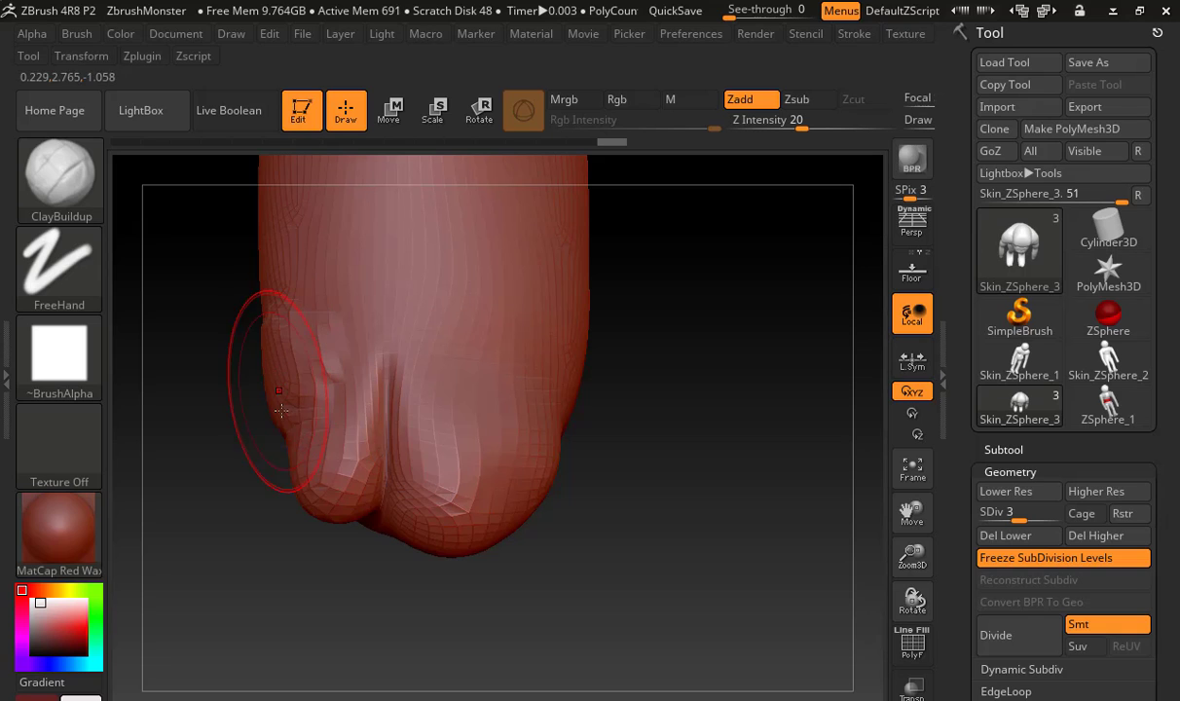
{"action": "key", "text": "shift"}
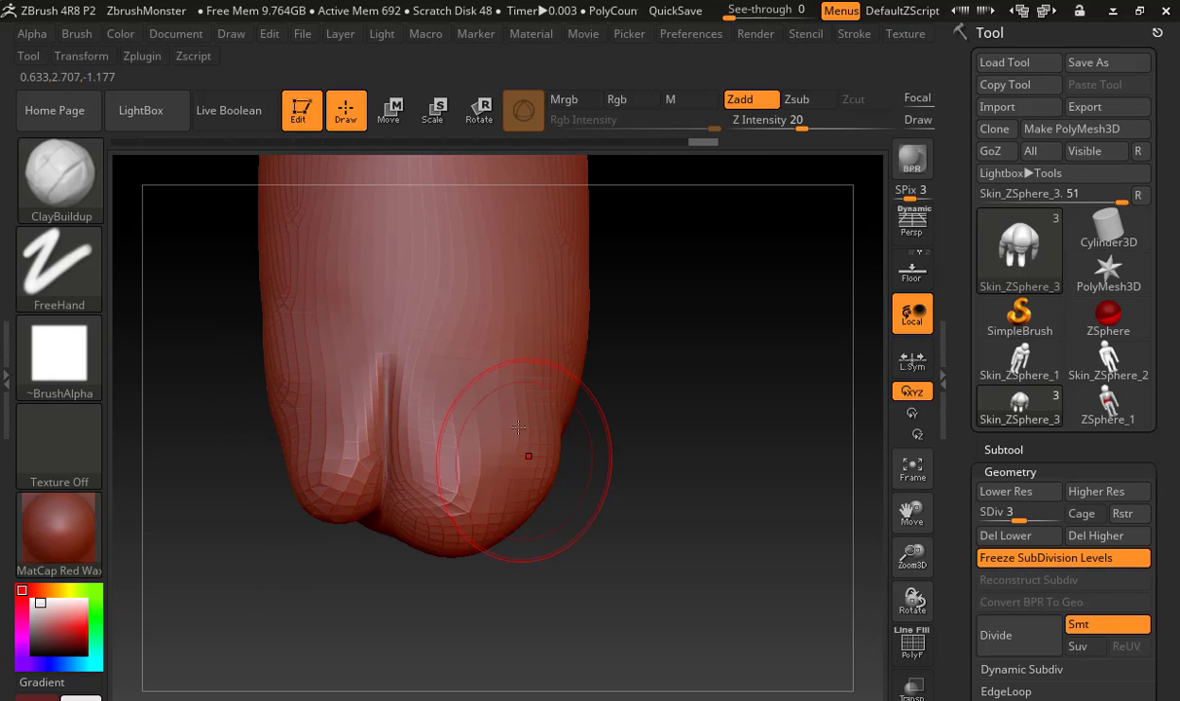
Build up and smooth the top of the big toe to give it a fuller form
{"action": "mouse_move", "coordinate": [679, 453]}
{"action": "left_mouse_down"}
{"action": "mouse_move", "coordinate": [642, 487]}
{"action": "mouse_move", "coordinate": [507, 447]}
{"action": "mouse_move", "coordinate": [468, 485]}
{"action": "left_mouse_up"}
{"action": "key", "text": "shift"}
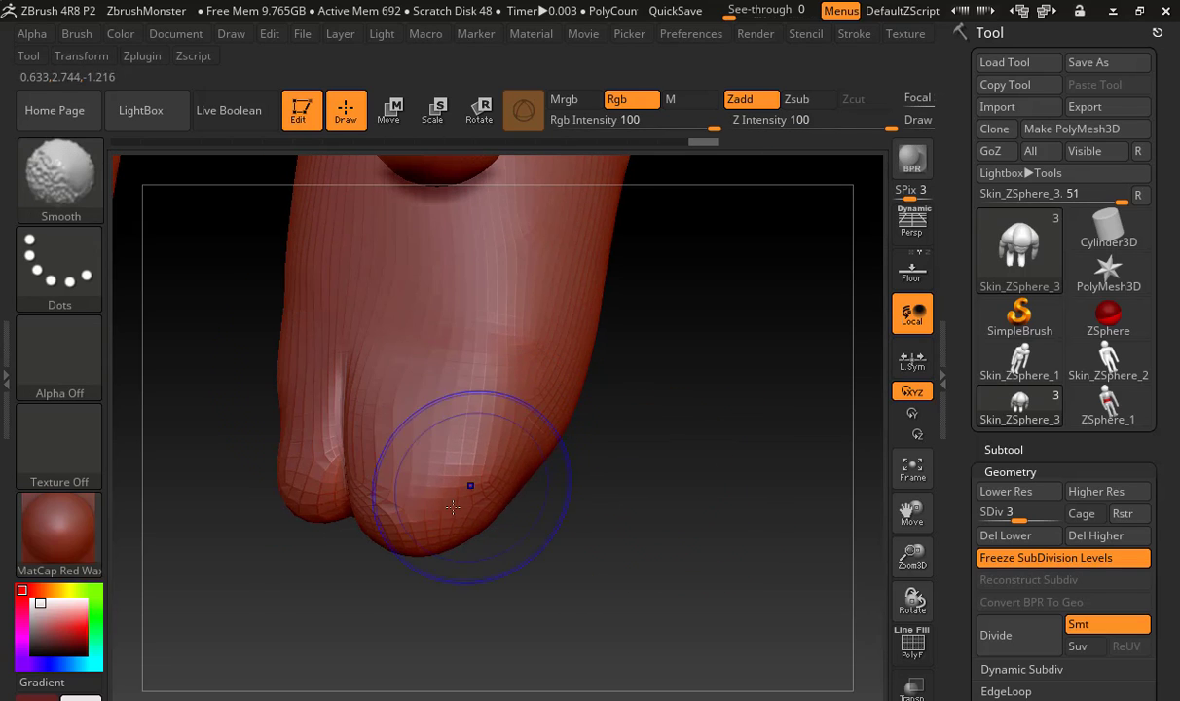
{"action": "mouse_move", "coordinate": [451, 411]}
{"action": "left_mouse_down"}
{"action": "mouse_move", "coordinate": [477, 428]}
{"action": "mouse_move", "coordinate": [418, 469]}
{"action": "left_mouse_up"}
{"action": "mouse_move", "coordinate": [529, 419]}
{"action": "left_mouse_down"}
{"action": "mouse_move", "coordinate": [456, 516]}
{"action": "mouse_move", "coordinate": [438, 489]}
{"action": "left_mouse_up"}
{"action": "left_click_drag", "start_coordinate": [435, 469], "coordinate": [472, 471]}
{"action": "mouse_move", "coordinate": [535, 434]}
{"action": "left_mouse_down", "text": "shift"}
{"action": "mouse_move", "coordinate": [508, 389]}
{"action": "mouse_move", "coordinate": [432, 442]}
{"action": "mouse_move", "coordinate": [461, 487]}
{"action": "left_mouse_up", "text": "shift"}
Examine the whole monster with its new toes from the front, above and both sides
{"action": "mouse_move", "coordinate": [552, 548]}
{"action": "left_mouse_down"}
{"action": "mouse_move", "coordinate": [725, 553]}
{"action": "mouse_move", "coordinate": [680, 519]}
{"action": "left_mouse_up"}
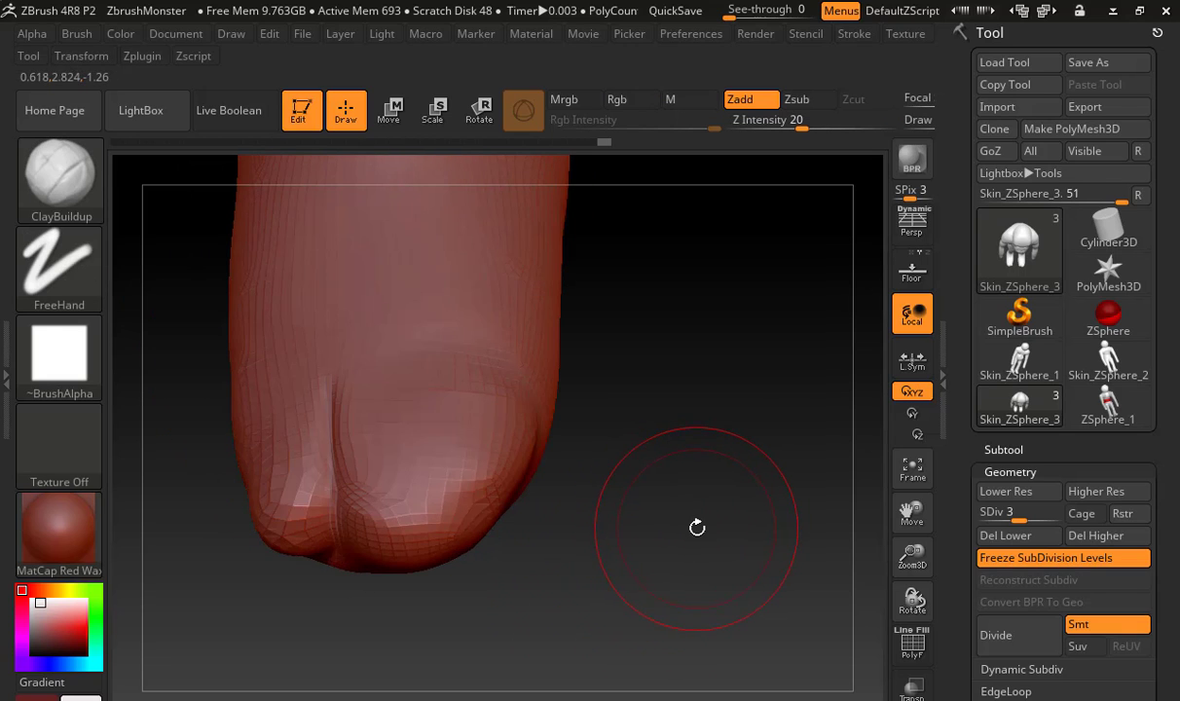
{"action": "key", "text": "f"}
{"action": "left_click_drag", "start_coordinate": [738, 537], "coordinate": [714, 418], "text": "alt"}
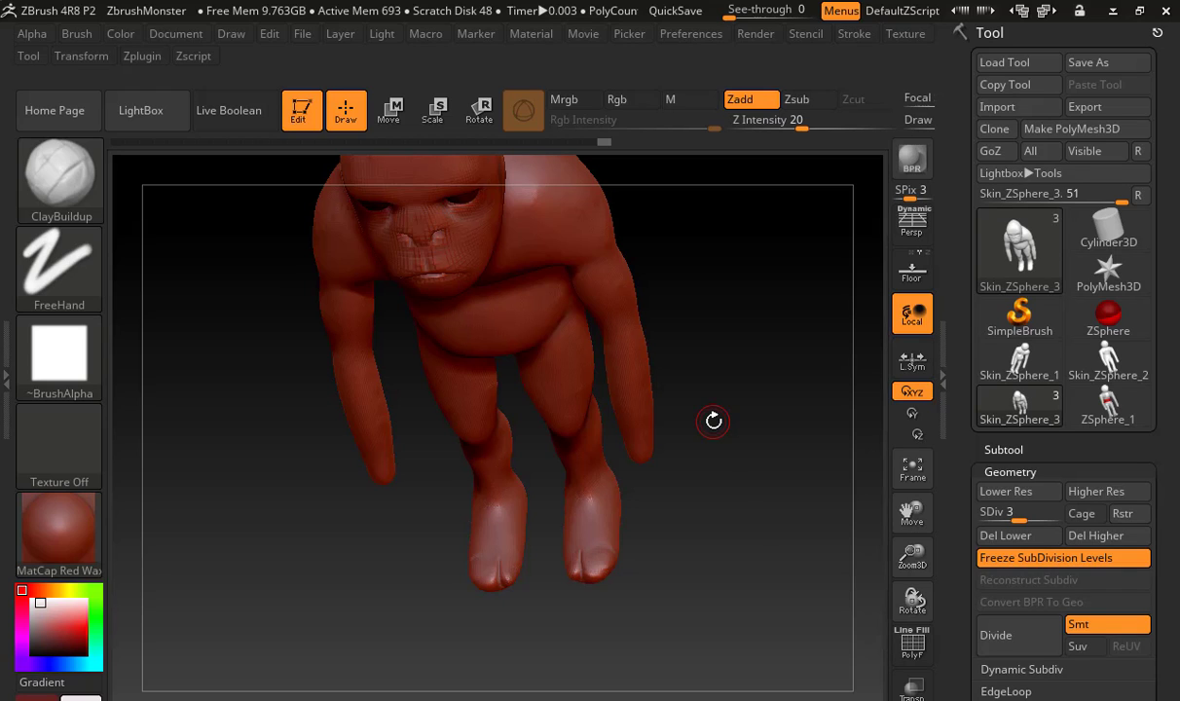
{"action": "mouse_move", "coordinate": [658, 506]}
{"action": "left_mouse_down"}
{"action": "mouse_move", "coordinate": [701, 508]}
{"action": "mouse_move", "coordinate": [709, 526]}
{"action": "mouse_move", "coordinate": [741, 476]}
{"action": "left_mouse_up"}
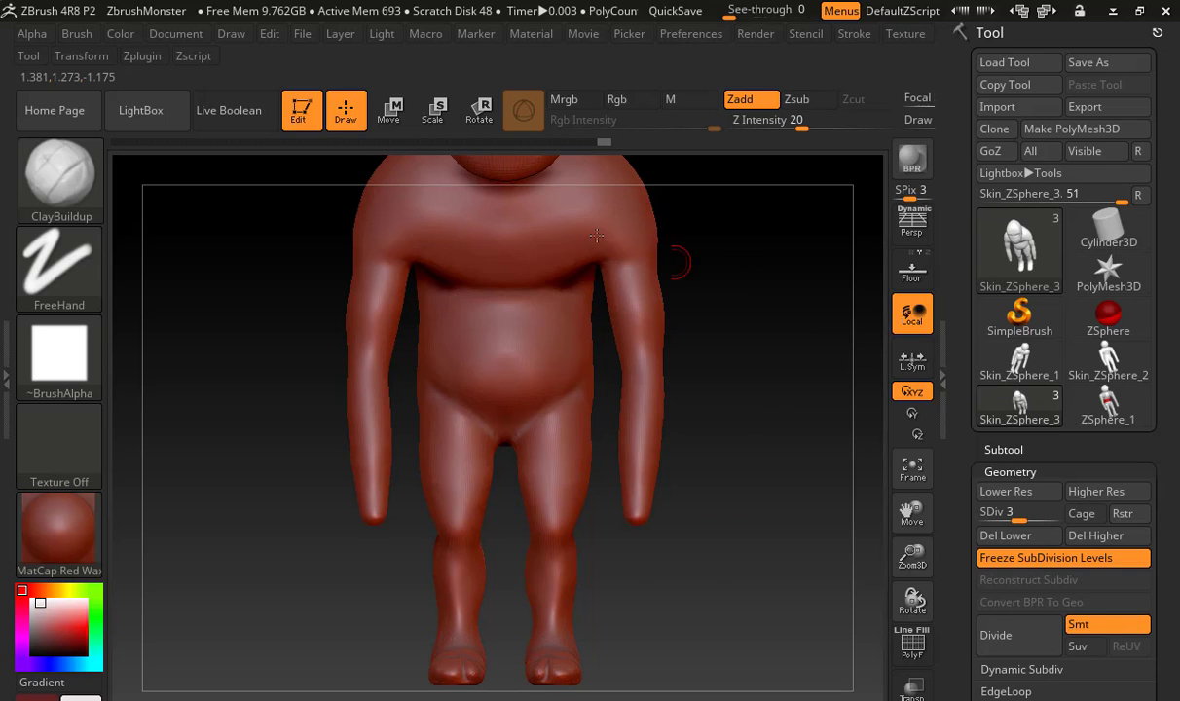
{"action": "left_click_drag", "start_coordinate": [784, 387], "coordinate": [664, 393]}
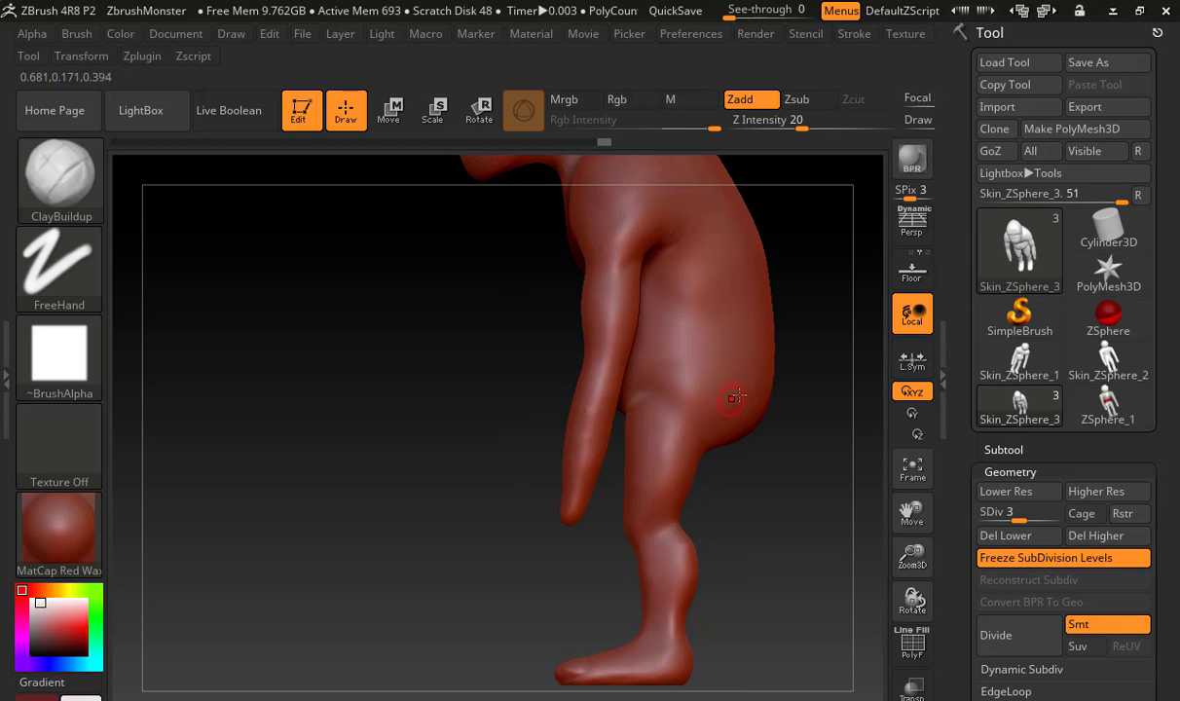
{"action": "left_click_drag", "start_coordinate": [773, 441], "coordinate": [618, 439], "text": "alt"}
{"action": "left_click_drag", "start_coordinate": [696, 446], "coordinate": [825, 453]}
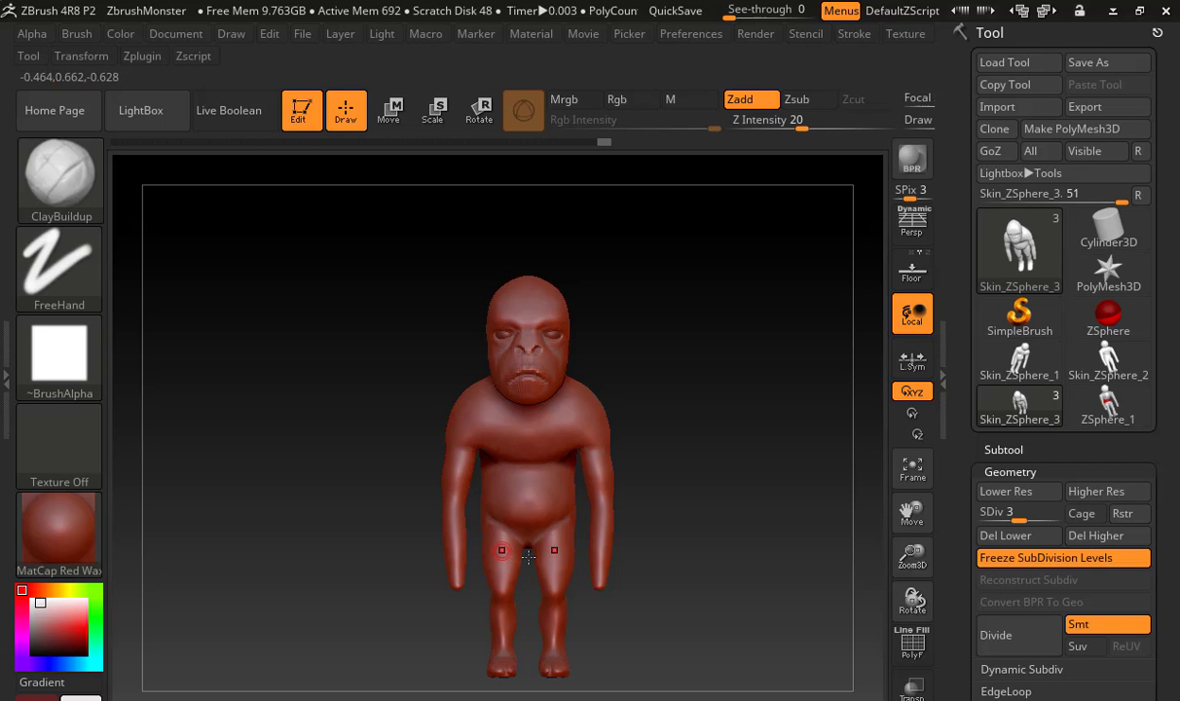
{"action": "left_click_drag", "start_coordinate": [689, 439], "coordinate": [696, 476]}
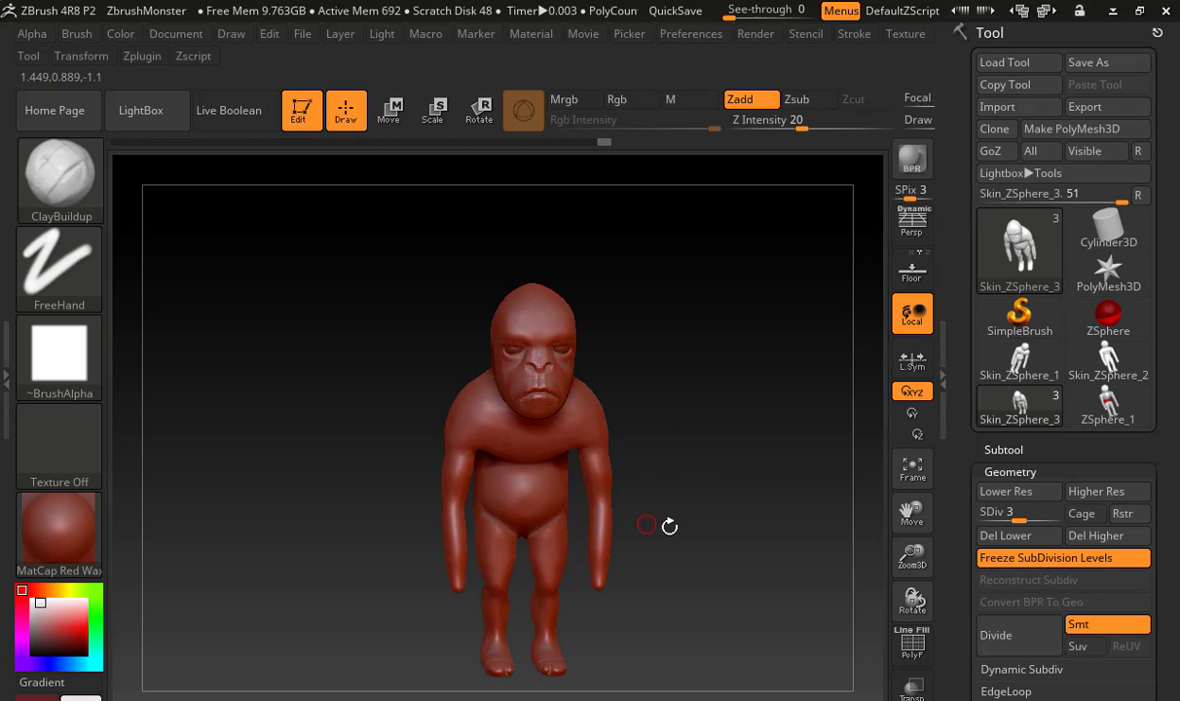
{"action": "left_click_drag", "start_coordinate": [647, 526], "coordinate": [696, 507]}
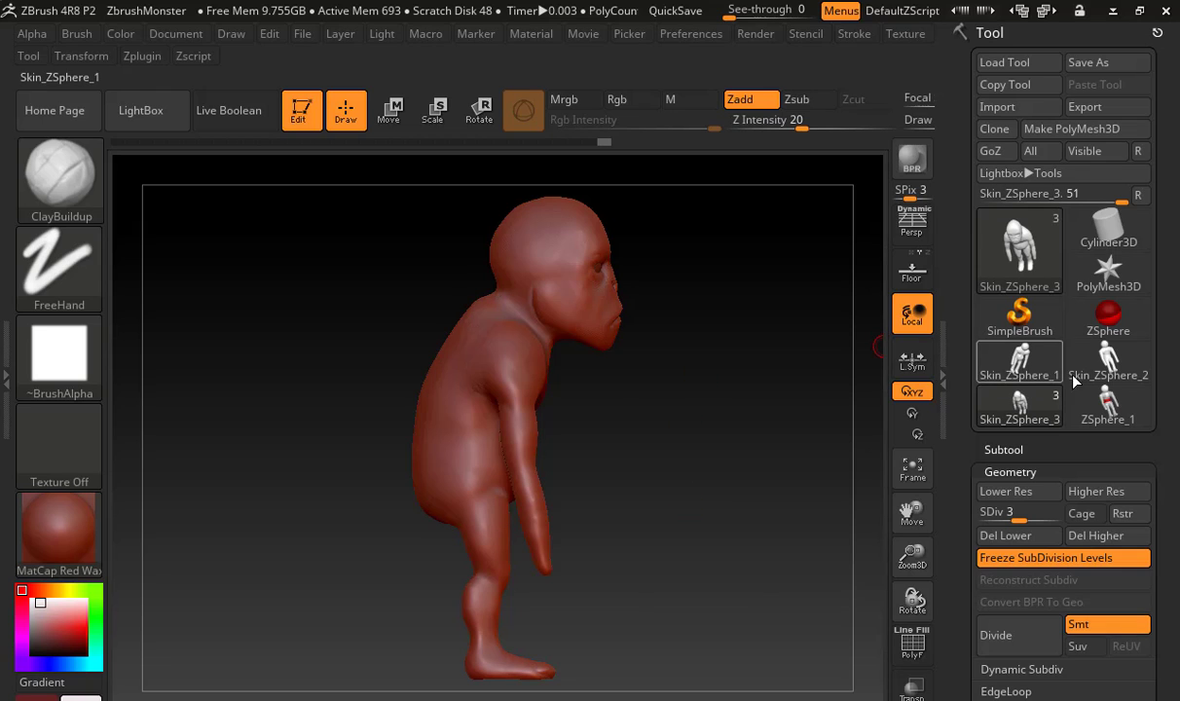
Switch to the ZSphere_1 armature, try swinging the lower limbs forward from the hip, and undo the pose change
{"action": "left_click", "coordinate": [1108, 404]}
{"action": "key", "text": "w"}
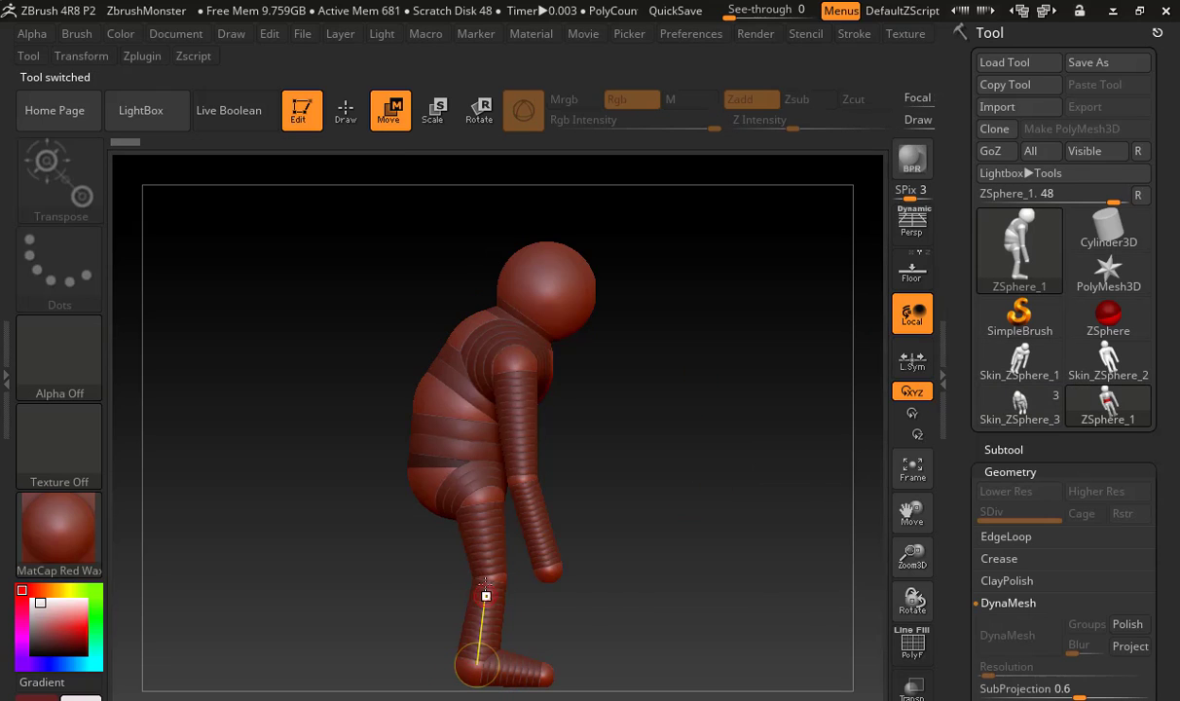
{"action": "key", "text": "e"}
{"action": "mouse_move", "coordinate": [484, 513]}
{"action": "left_mouse_down"}
{"action": "mouse_move", "coordinate": [489, 577]}
{"action": "mouse_move", "coordinate": [517, 546]}
{"action": "left_mouse_up"}
{"action": "key", "text": "w"}
{"action": "left_click_drag", "start_coordinate": [580, 669], "coordinate": [576, 664]}
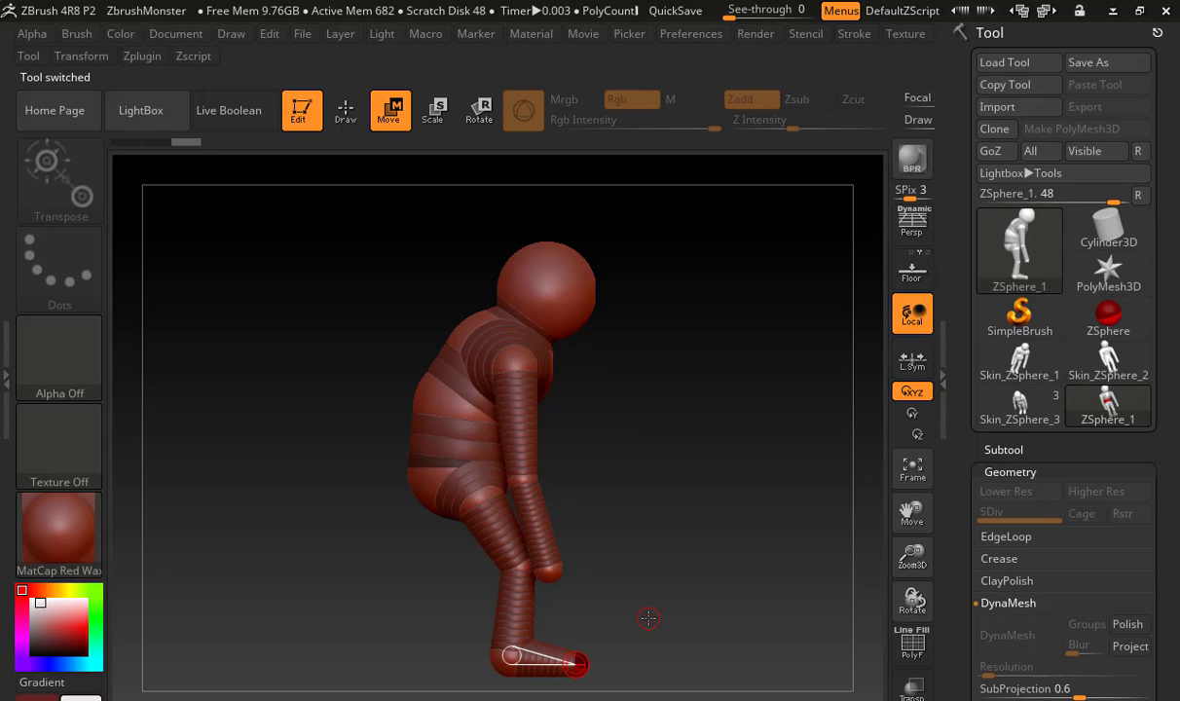
{"action": "key", "text": "ctrl+z"}
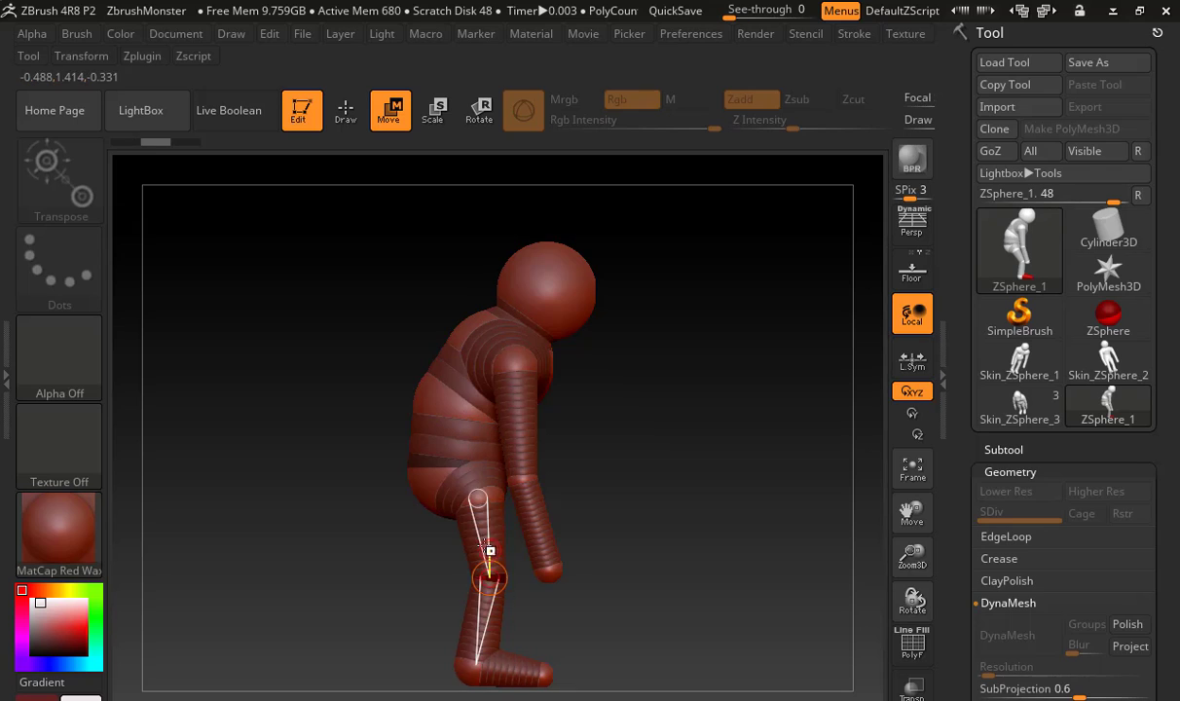
Try swinging the armature's legs backward from the hip, undo it, and return to the Skin_ZSphere_3 sculpt
{"action": "left_click_drag", "start_coordinate": [476, 545], "coordinate": [434, 616]}
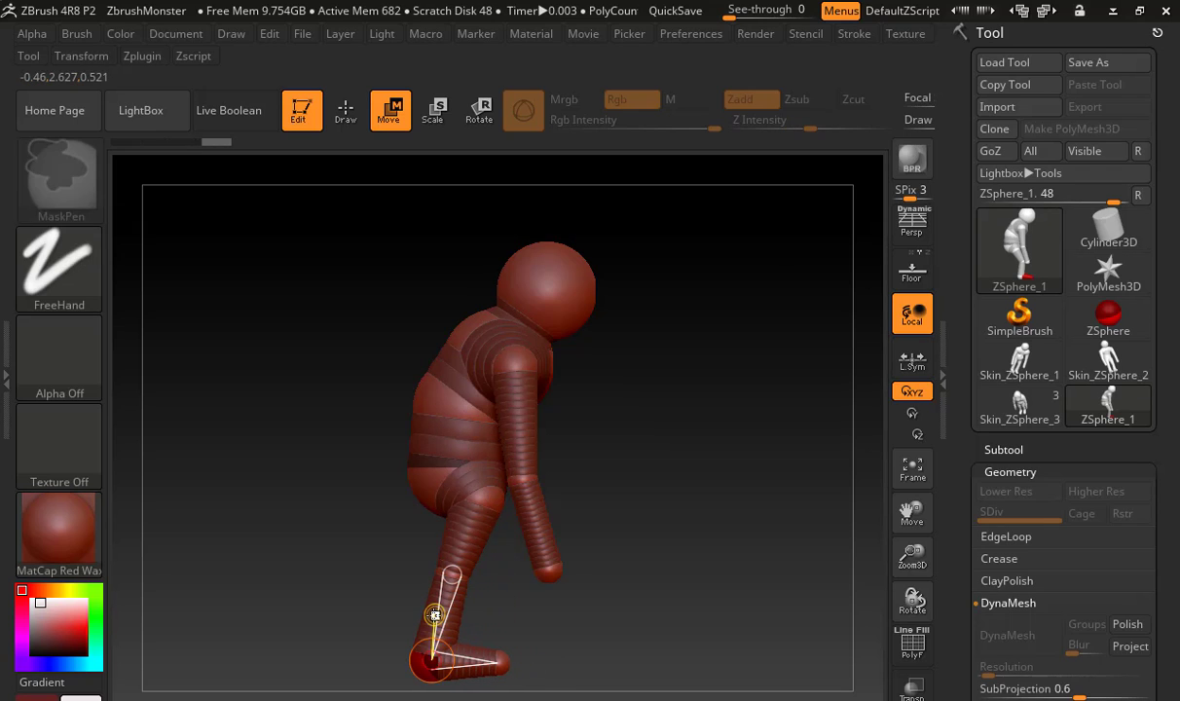
{"action": "key", "text": "ctrl+z"}
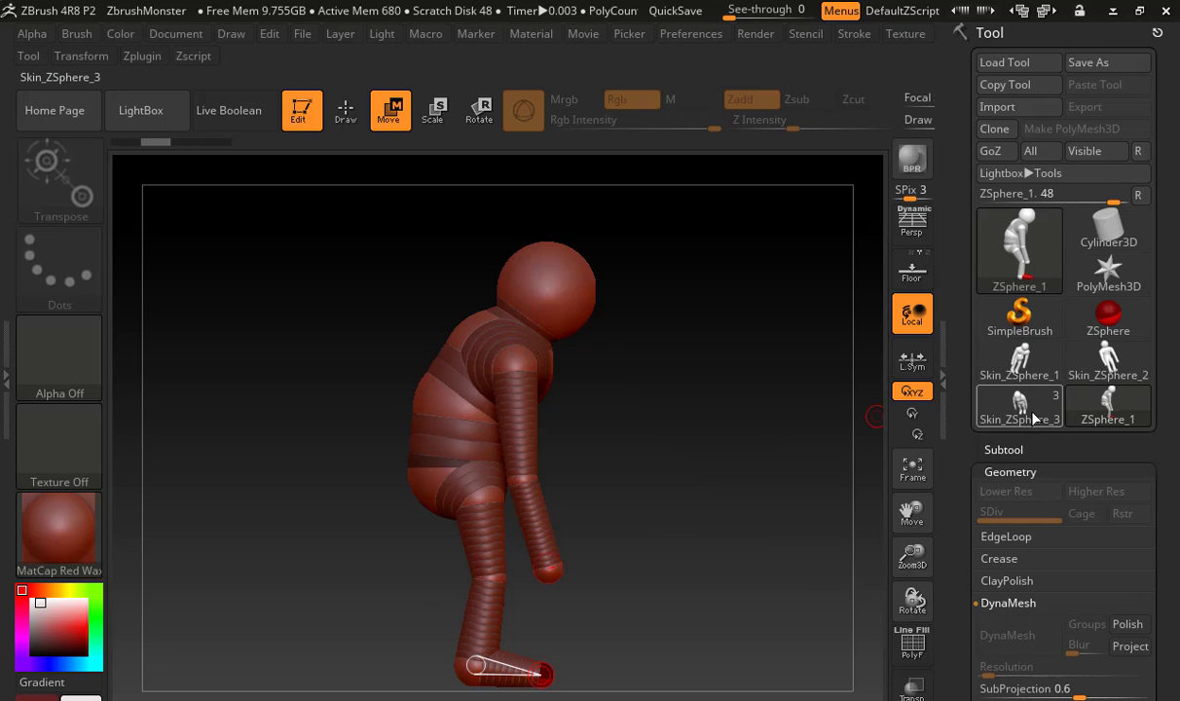
{"action": "left_click", "coordinate": [983, 397]}
{"action": "mouse_move", "coordinate": [780, 440]}
{"action": "left_mouse_down"}
{"action": "mouse_move", "coordinate": [624, 453]}
{"action": "mouse_move", "coordinate": [761, 479]}
{"action": "left_mouse_up"}
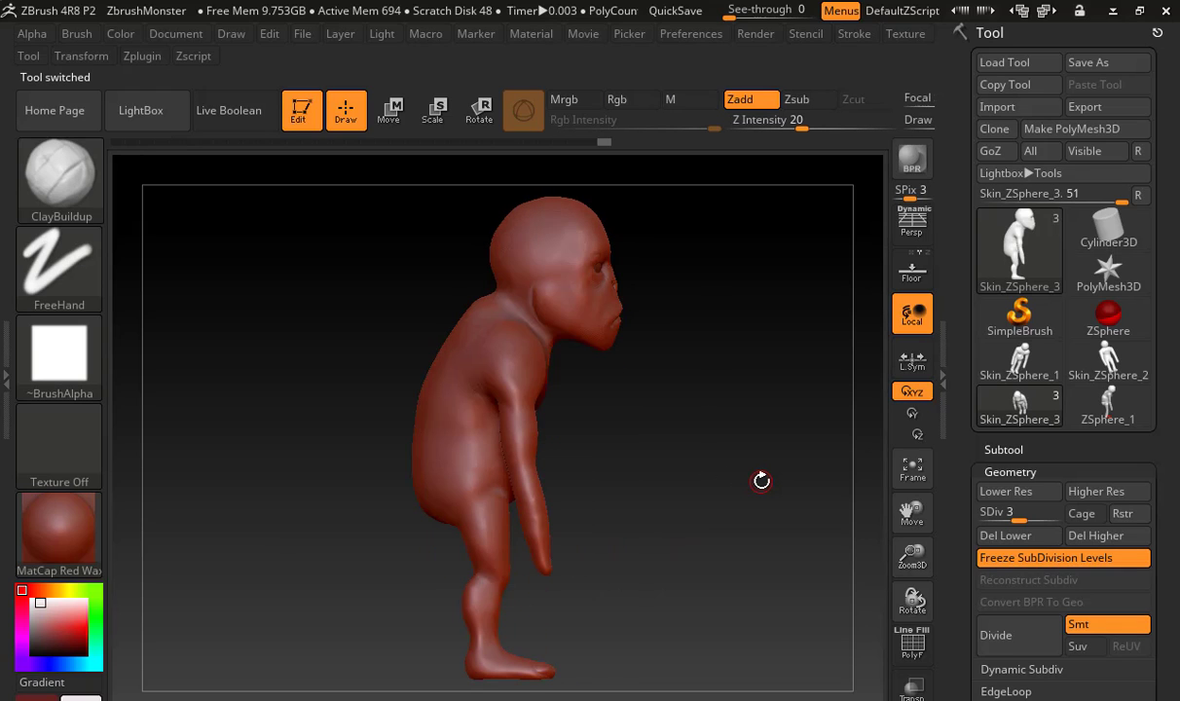